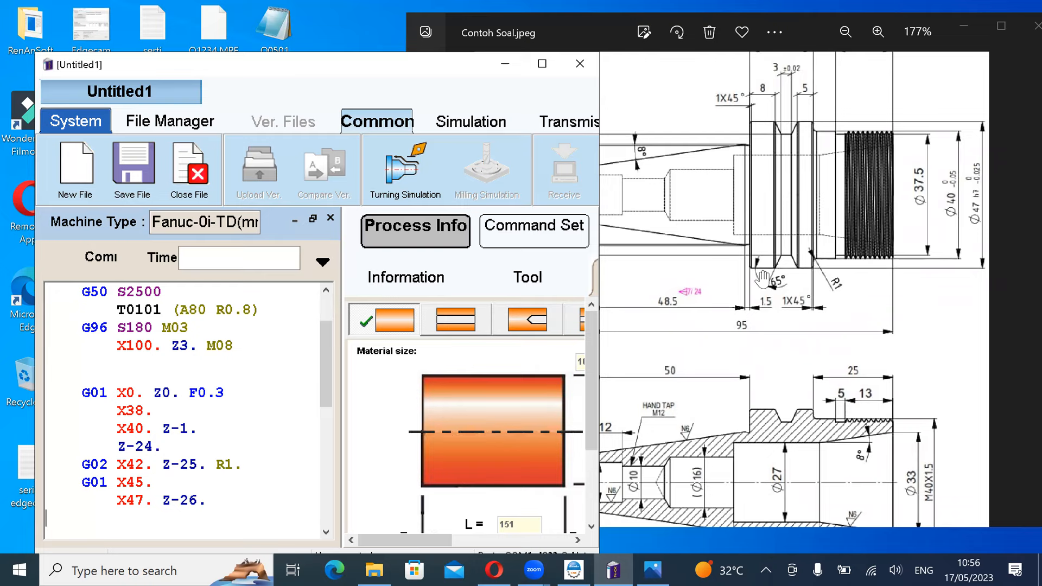
Step: Check the flange dimensions on the part drawing and add the line Z-47. after X47. Z-26. in the program
scroll(727, 266, up, 1)
scroll(638, 308, up, 3)
scroll(689, 240, down, 5)
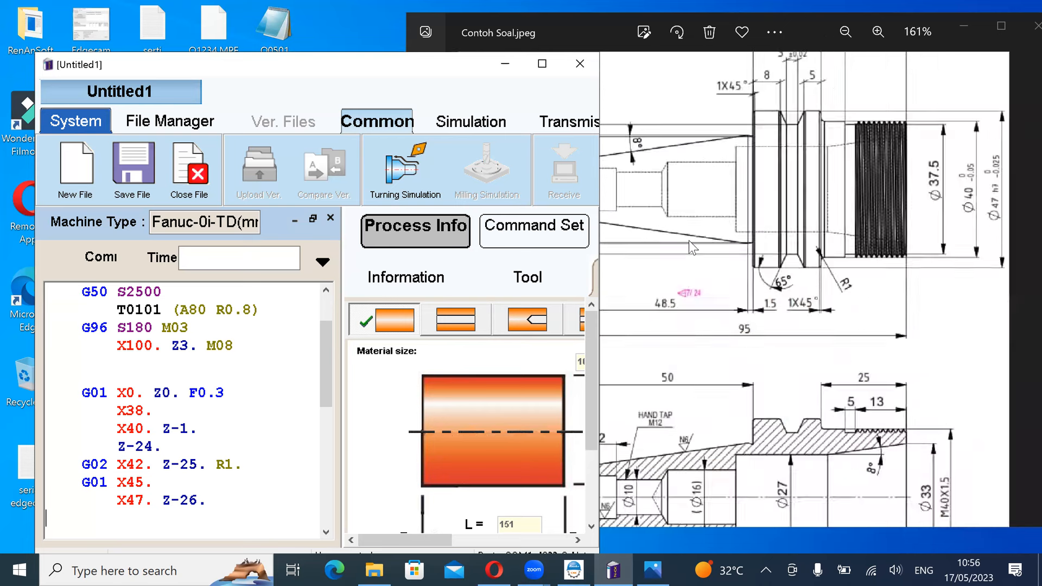
scroll(777, 168, up, 1)
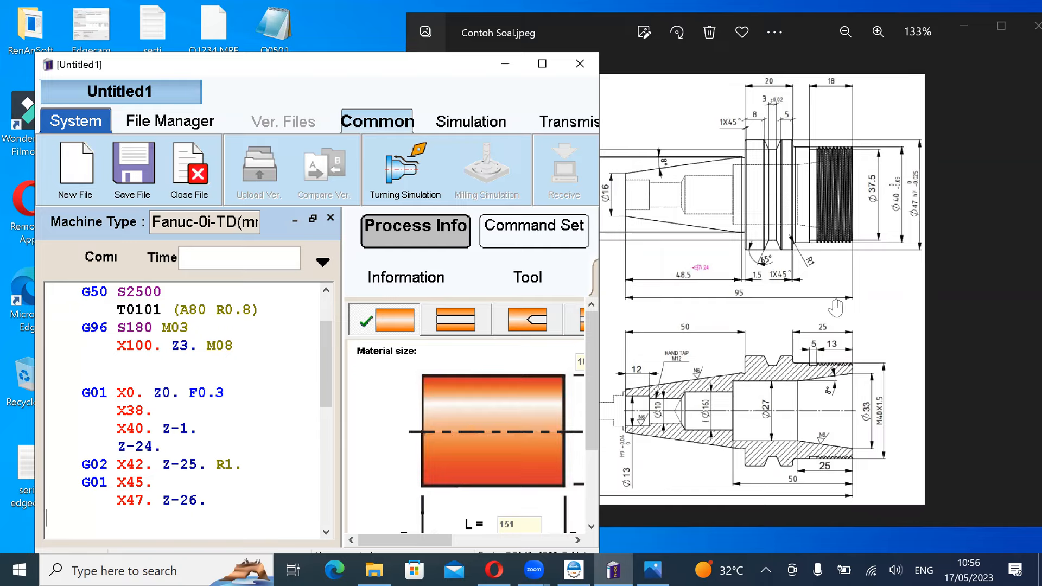
scroll(137, 472, down, 2)
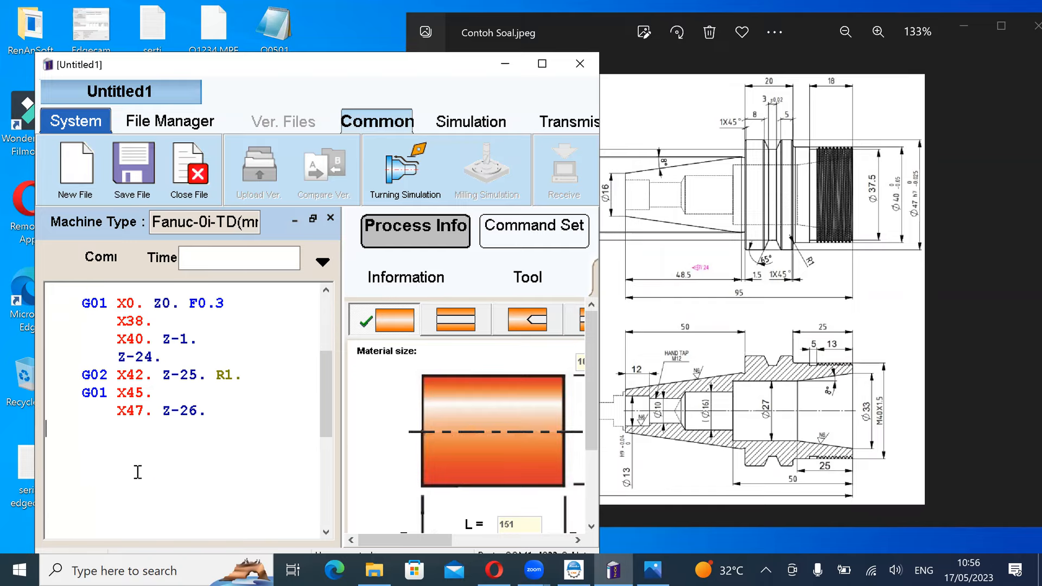
scroll(137, 472, up, 1)
text(Z-47)
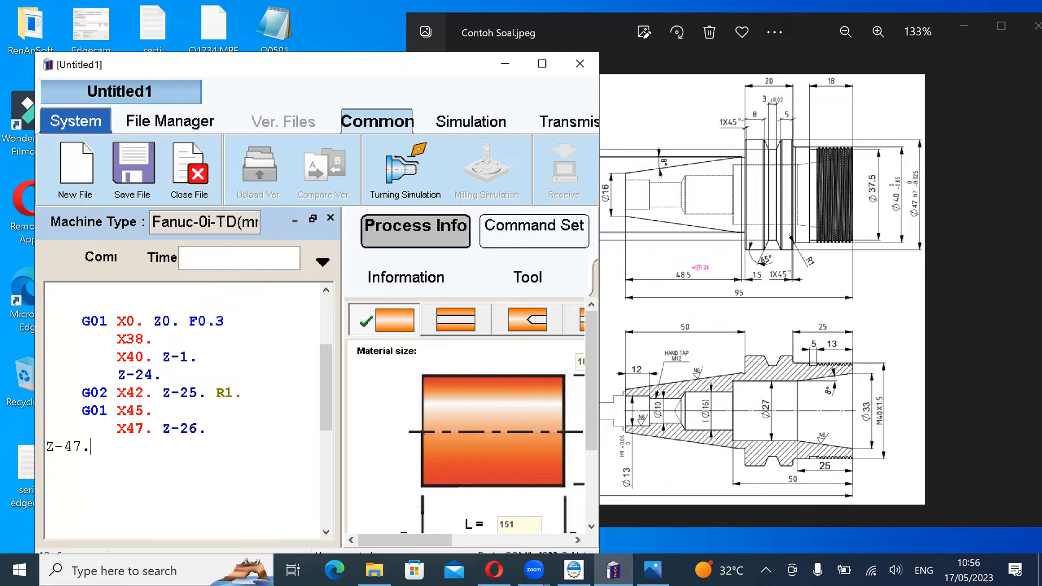
text(.)
key(Return)
click(181, 446)
Step: Remove the surplus blank lines above the G00 Z20. M09 line in the program
scroll(181, 447, down, 3)
click(89, 389)
key(BackSpace)
key(BackSpace)
key(BackSpace)
key(BackSpace)
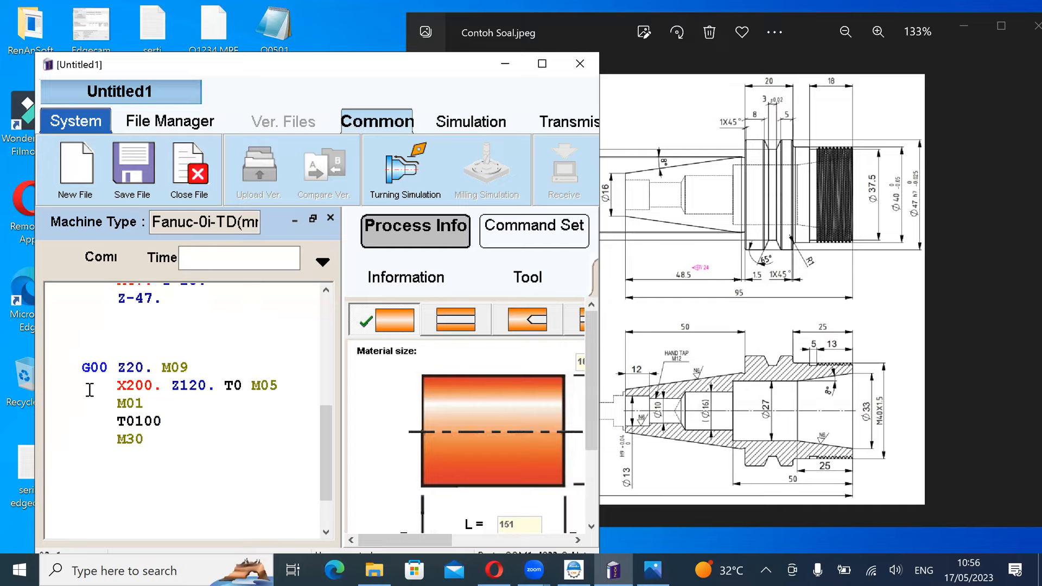
key(BackSpace)
Step: Maximize the program editor window and widen the process information area beside the code
scroll(89, 390, up, 5)
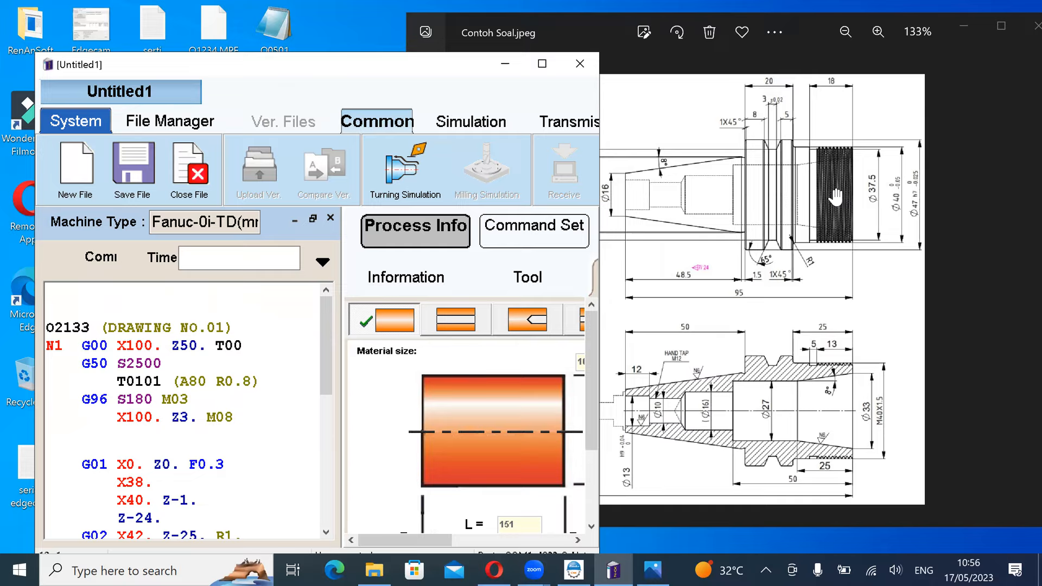
click(541, 63)
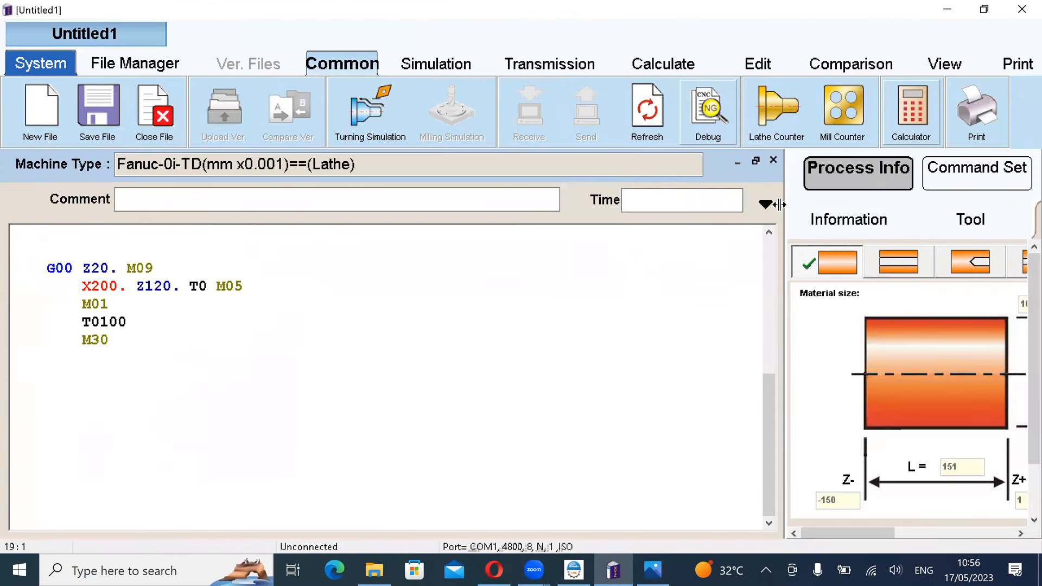
drag(781, 203, 487, 235)
scroll(358, 262, up, 8)
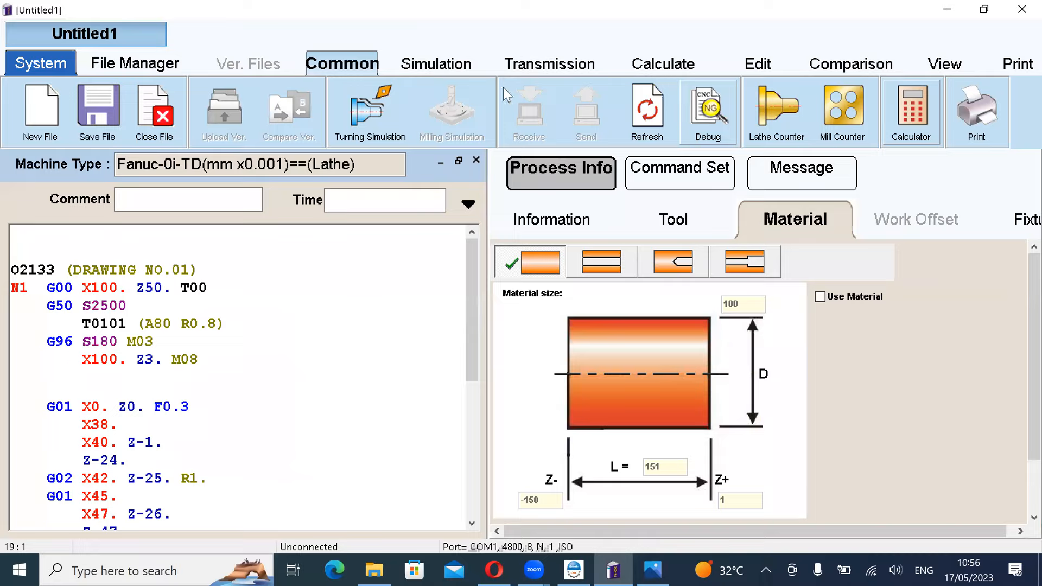
Step: Run the turning simulation of program O2133 and return to the material settings
click(370, 132)
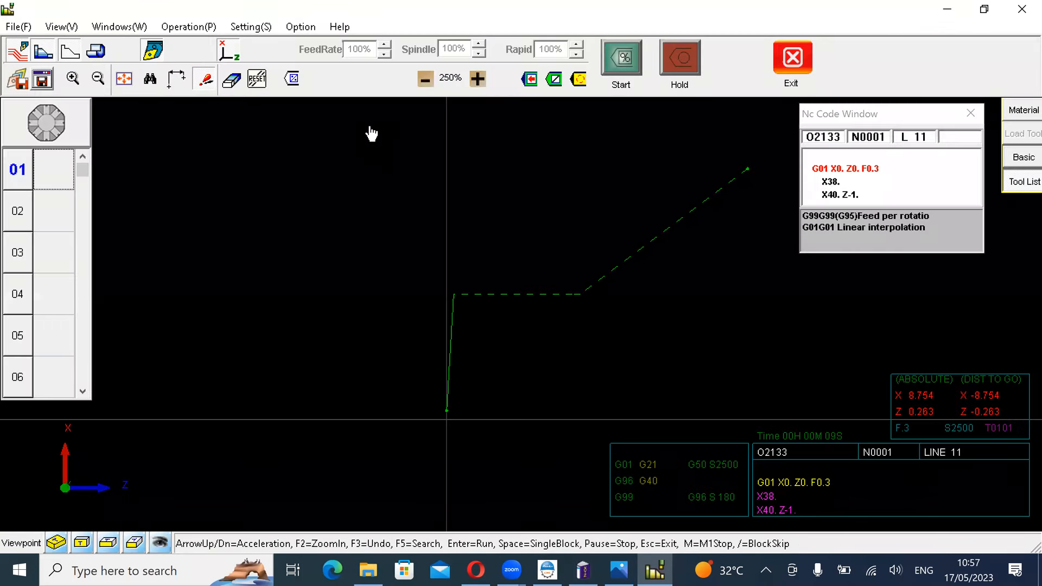
click(1021, 10)
click(795, 219)
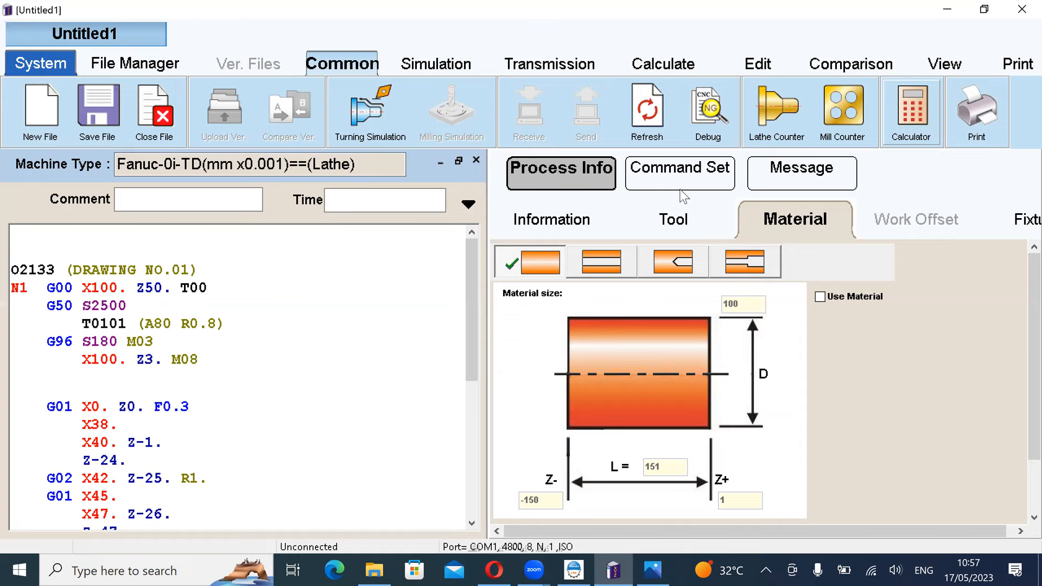
Step: Load the external roughing tool Rough(R)-A80-R0.8 into turret station 1
click(674, 220)
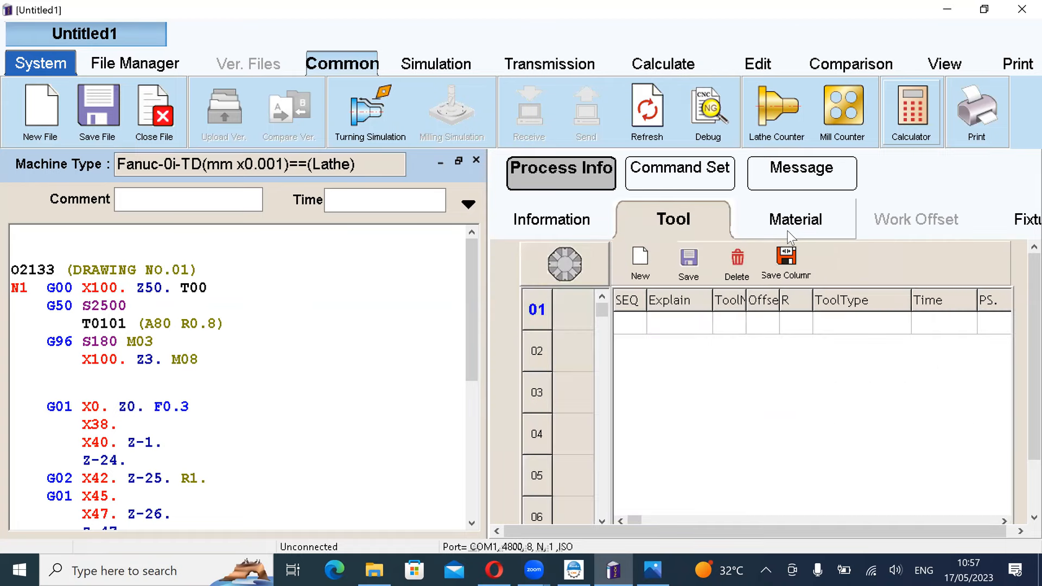
click(586, 276)
click(728, 551)
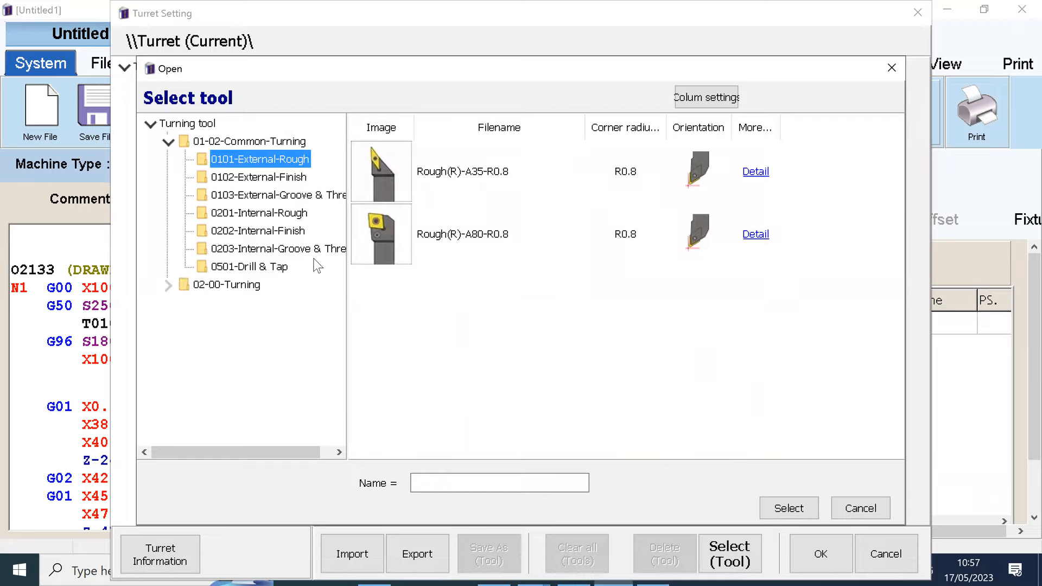
click(470, 247)
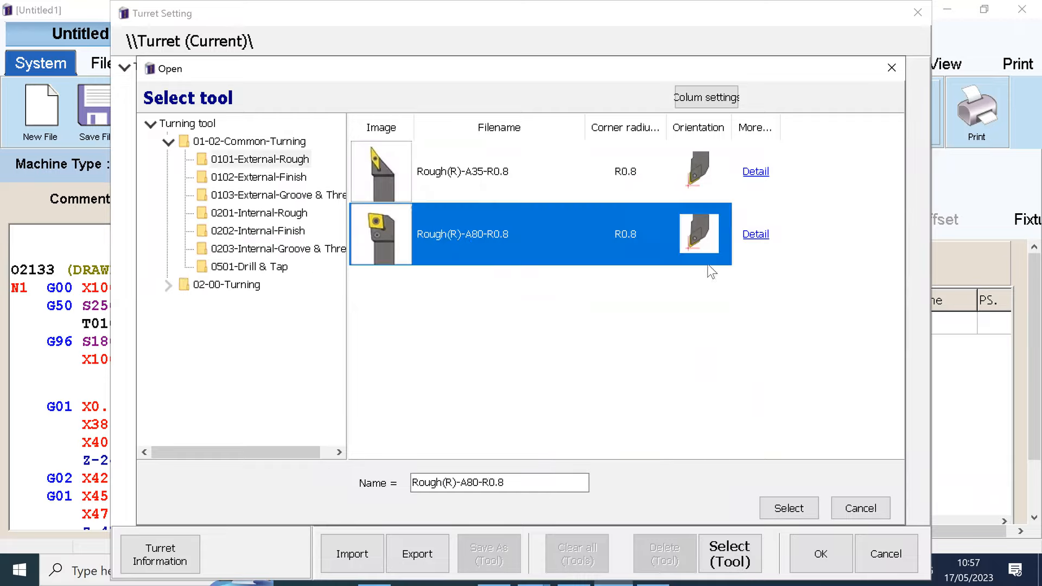
click(790, 507)
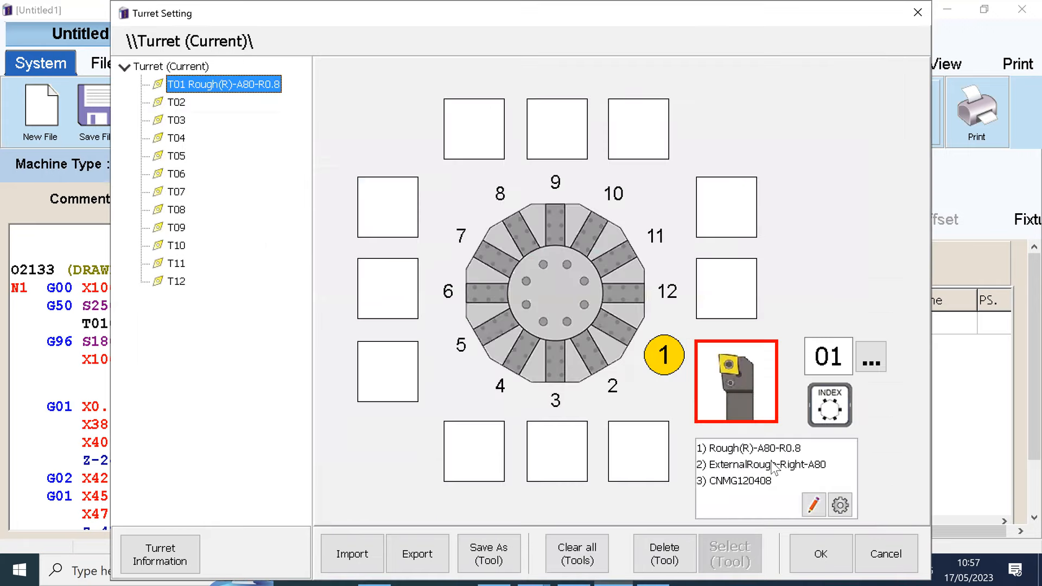
Step: Set the T01 tool holder's B and H dimensions to 20 and accept the turret settings
click(814, 504)
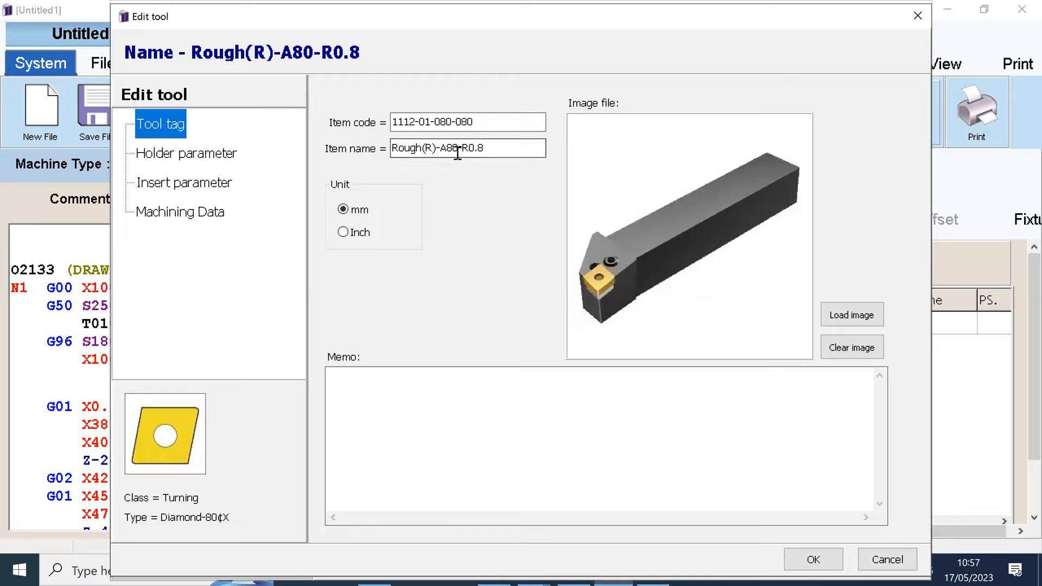
click(209, 158)
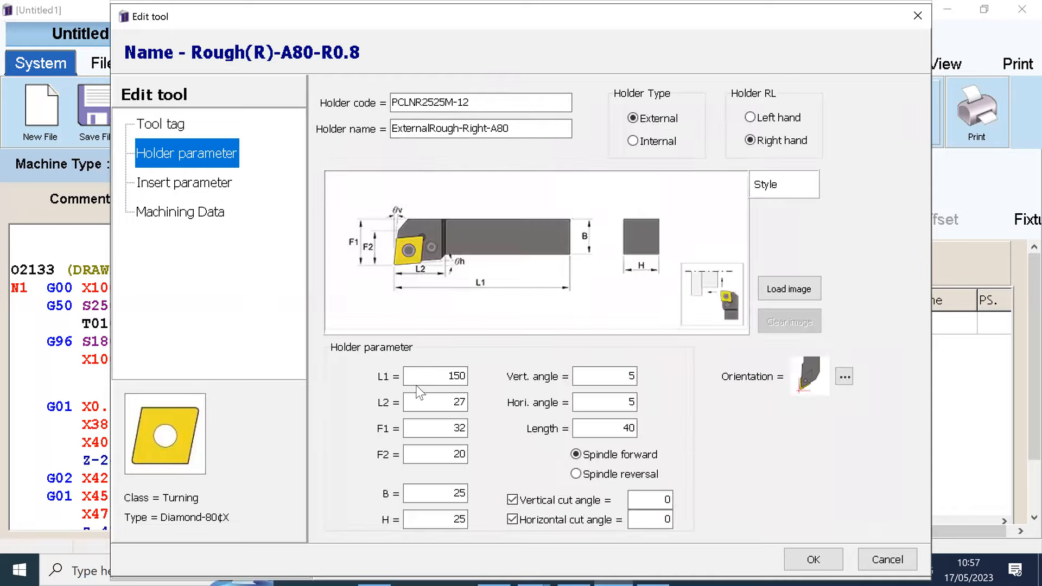
double_click(459, 494)
text(20)
double_click(459, 519)
text(20)
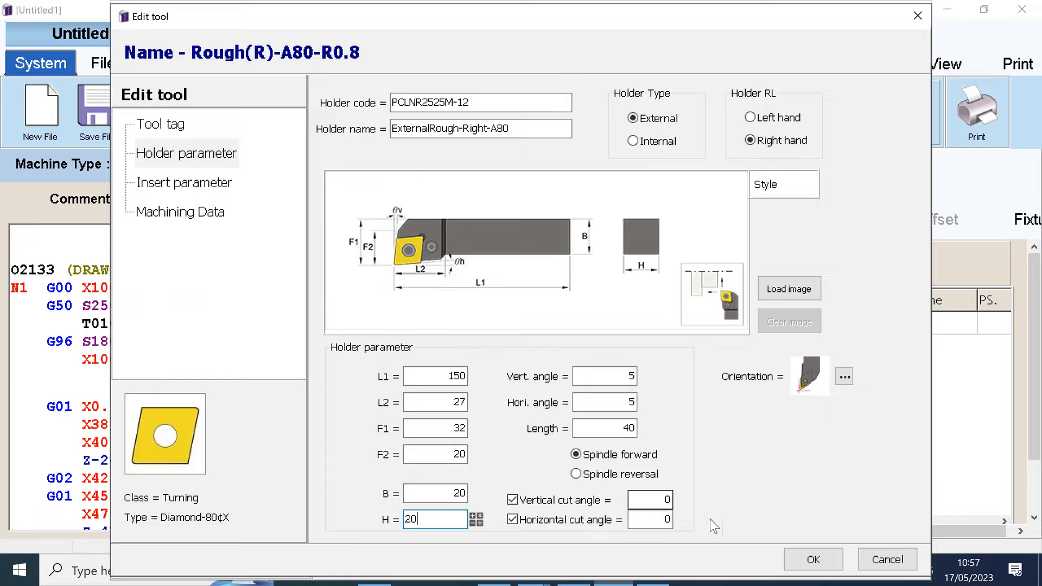
click(812, 559)
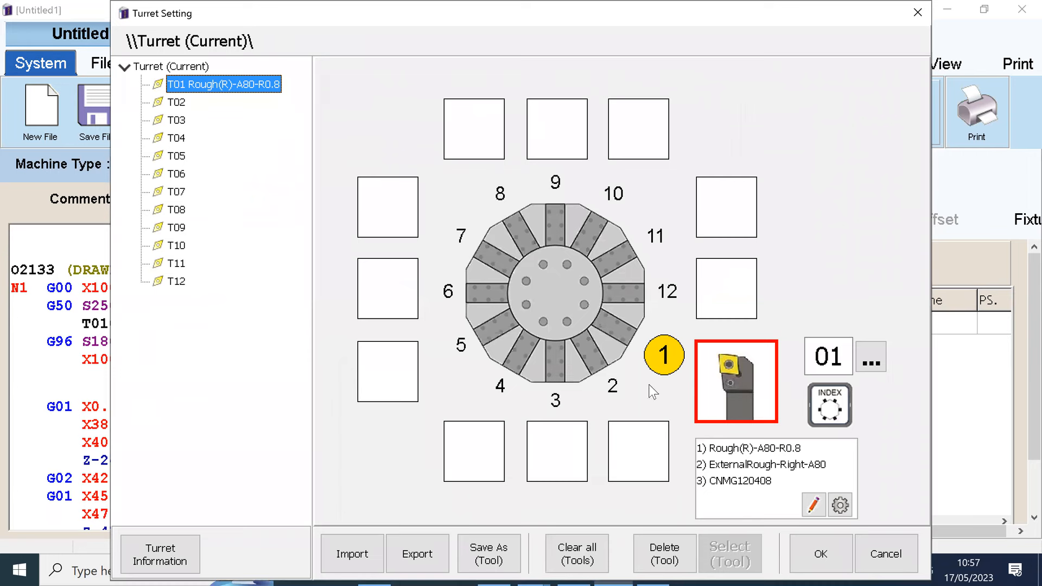
click(825, 560)
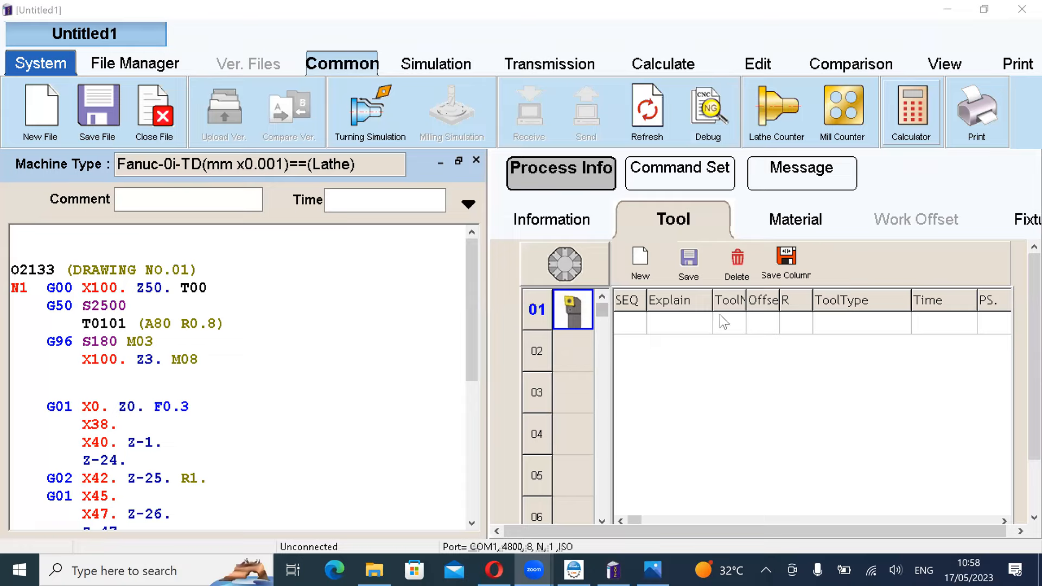
Step: Enable the use of stock material for the solid bar and set its diameter to 52
click(808, 227)
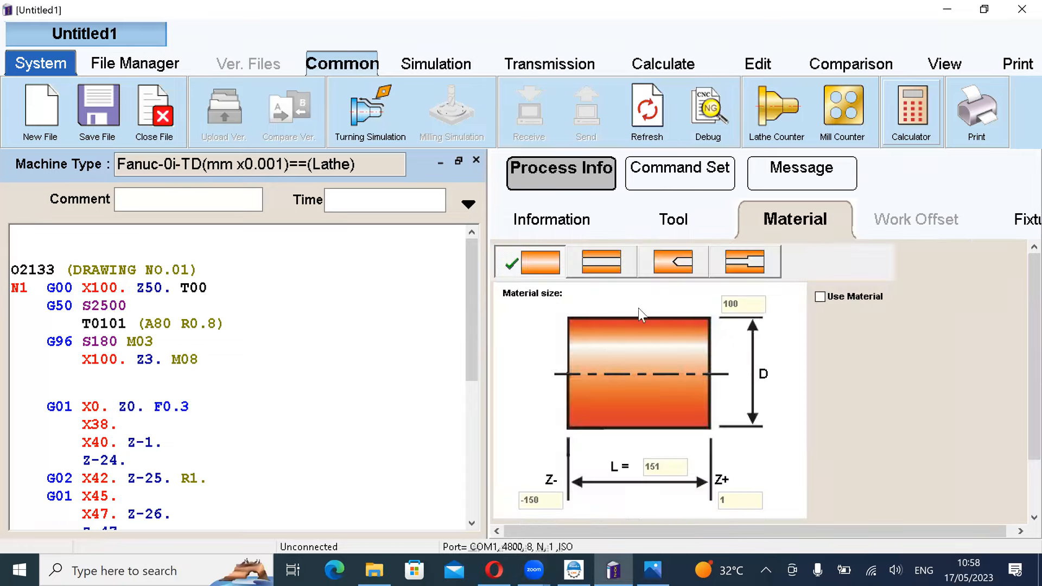
click(820, 297)
click(746, 305)
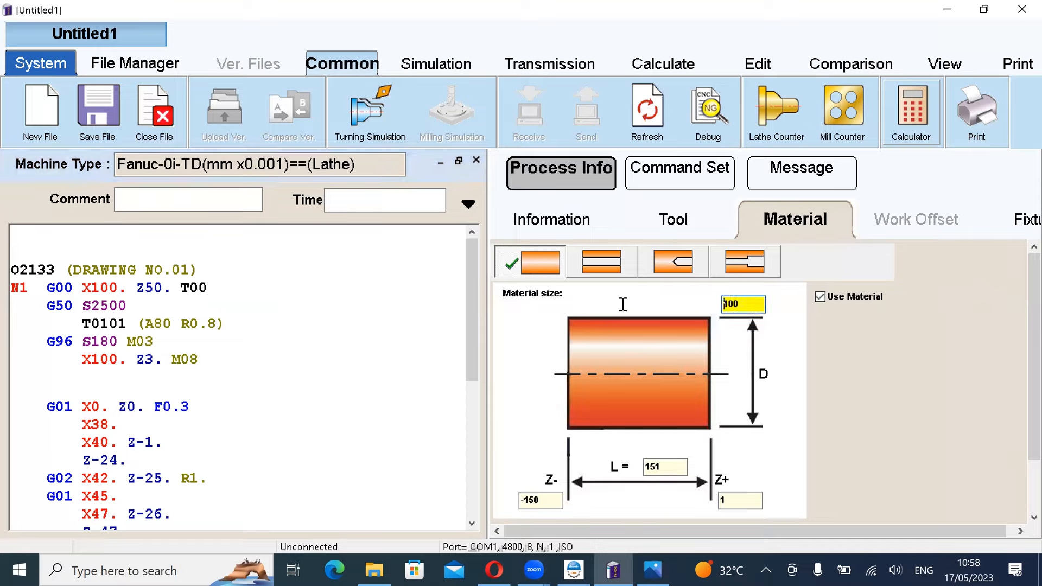
drag(746, 303, 672, 312)
text(52)
Step: Check the part drawing and set the stock length to 95 with Z+ at 0
click(667, 468)
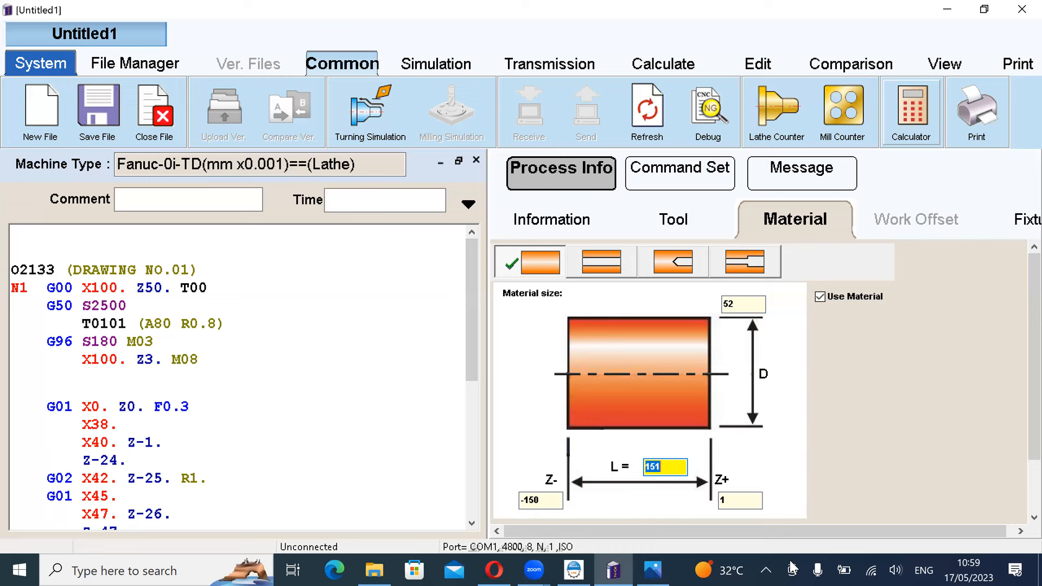
click(653, 570)
click(342, 401)
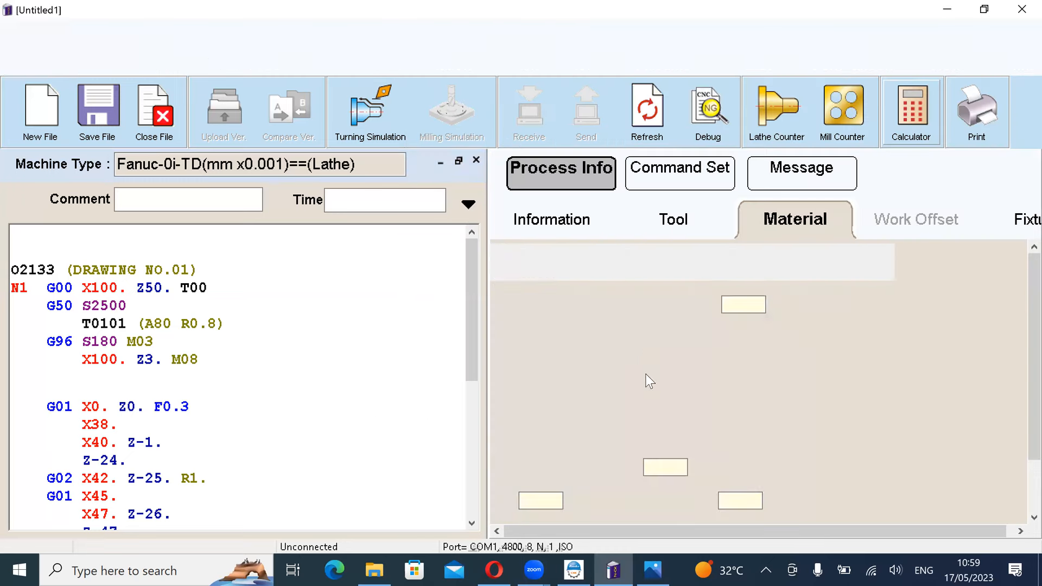
double_click(672, 468)
text(95)
double_click(738, 499)
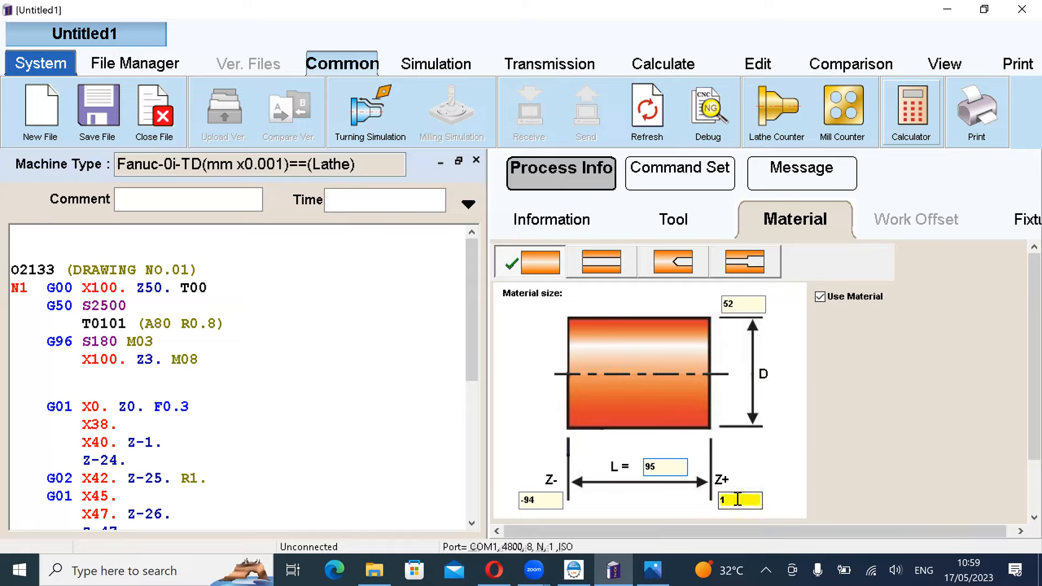
text(0)
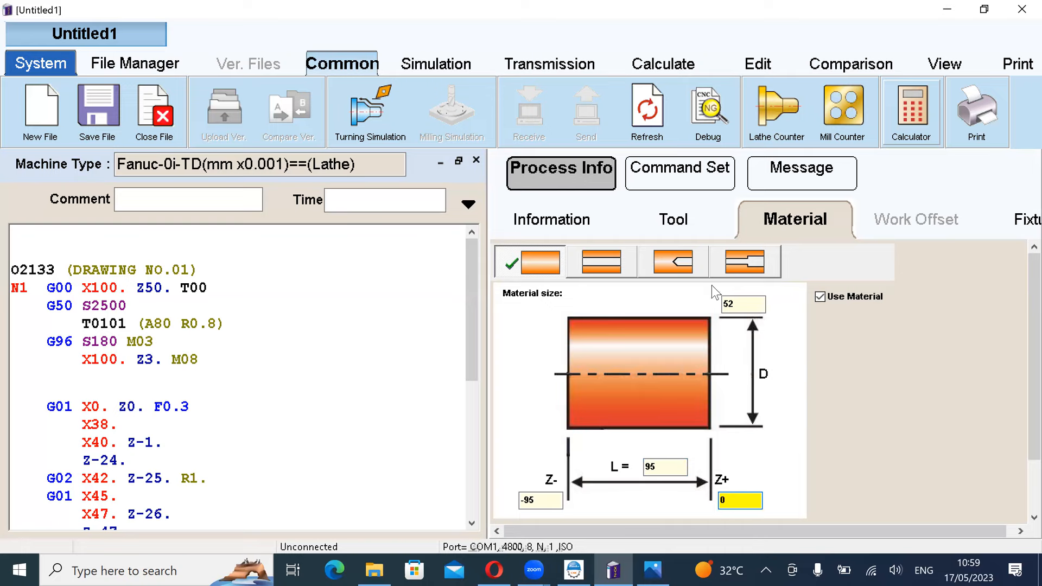
click(198, 359)
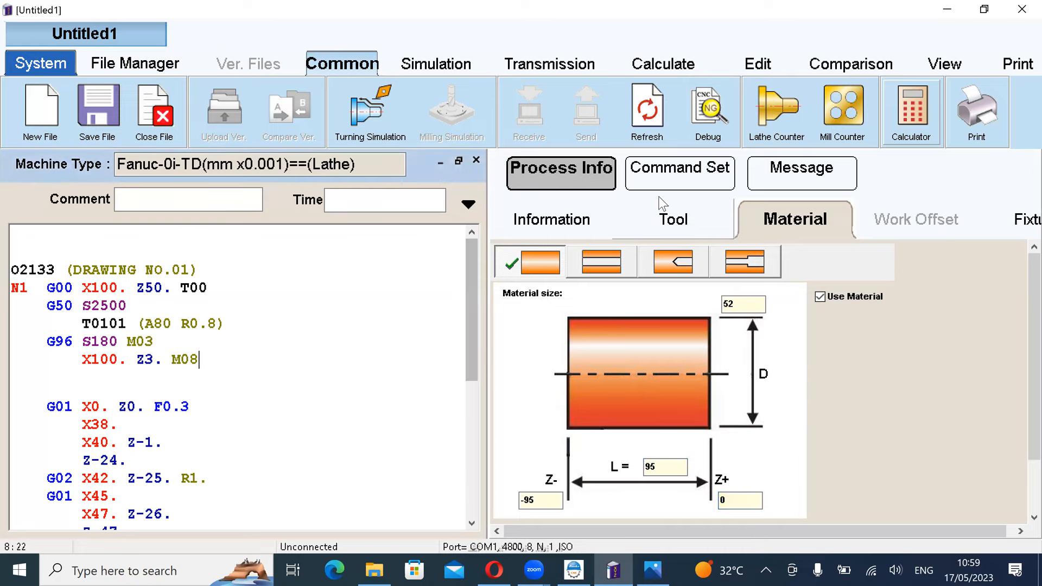
Step: Run the turning simulation with the defined stock and tool, examine the turned profile and toolpath, and exit it
click(679, 181)
click(378, 121)
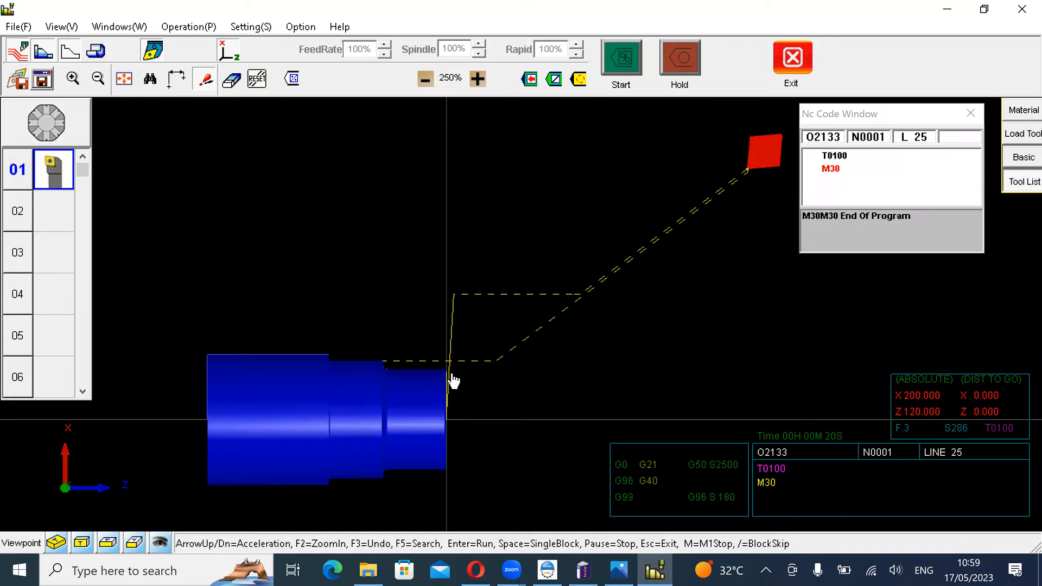
scroll(417, 387, down, 3)
scroll(423, 365, up, 4)
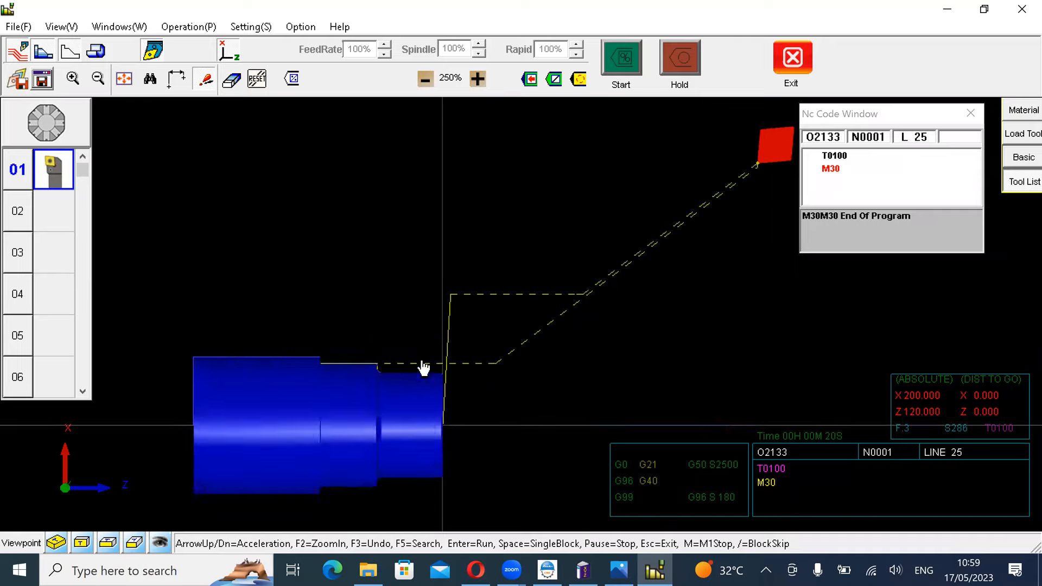
scroll(423, 365, down, 2)
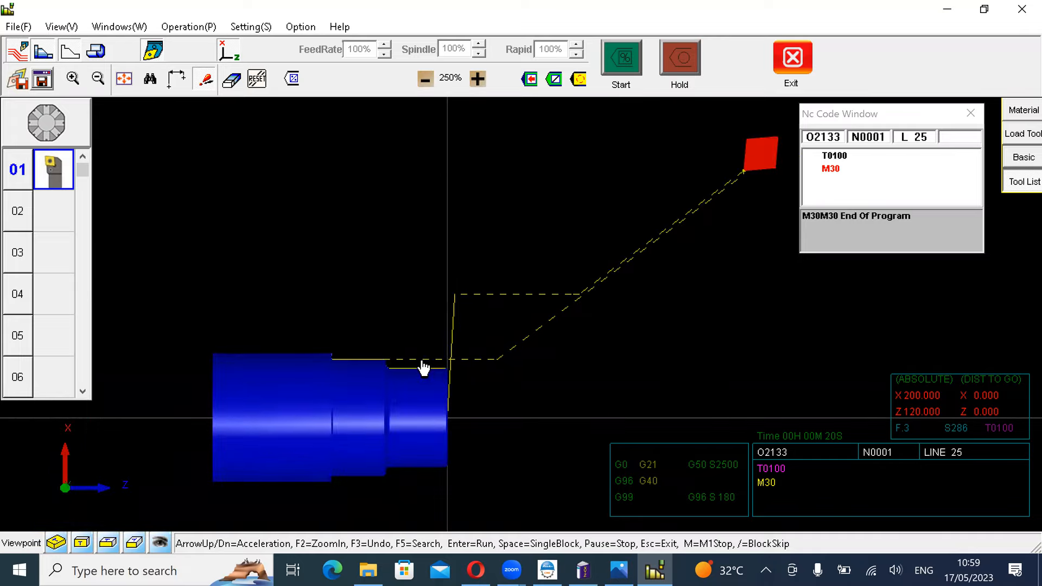
click(620, 76)
click(792, 58)
Step: Review the contour block from G01 X0. Z0. F0.3 to Z-47. by highlighting it in the program
scroll(142, 449, down, 3)
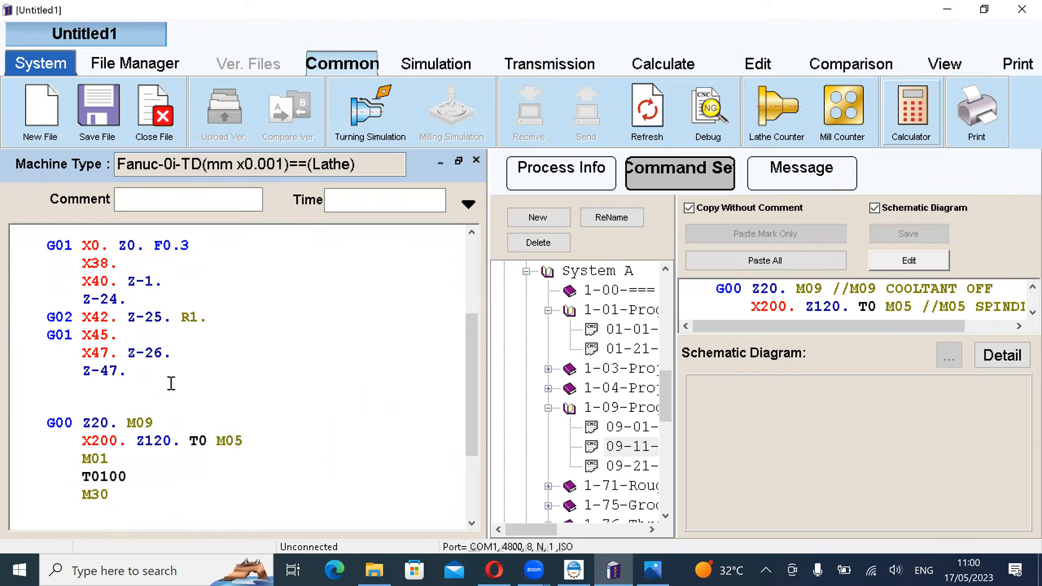
drag(132, 372, 108, 318)
scroll(112, 322, up, 1)
drag(155, 418, 46, 295)
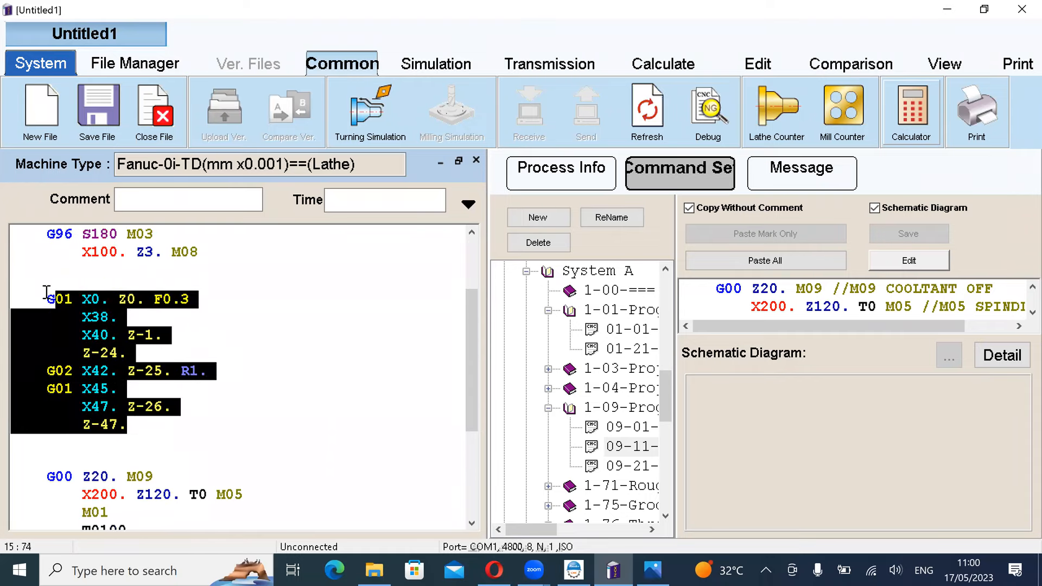
click(345, 381)
Step: Widen the command set tree and expand the 1-71-RoughCycle group under System A
scroll(651, 325, down, 2)
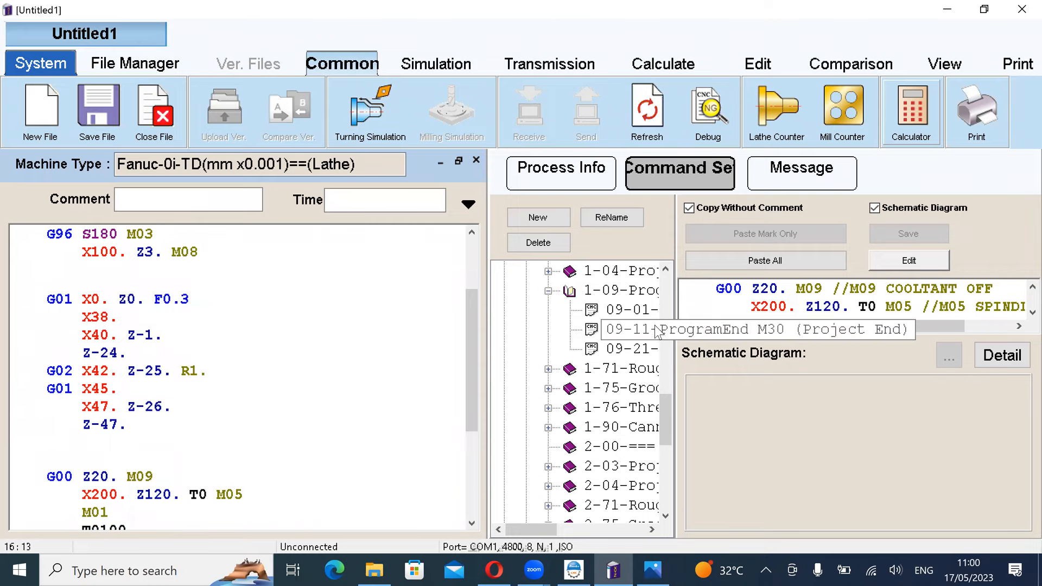
drag(676, 321, 762, 320)
scroll(648, 483, up, 1)
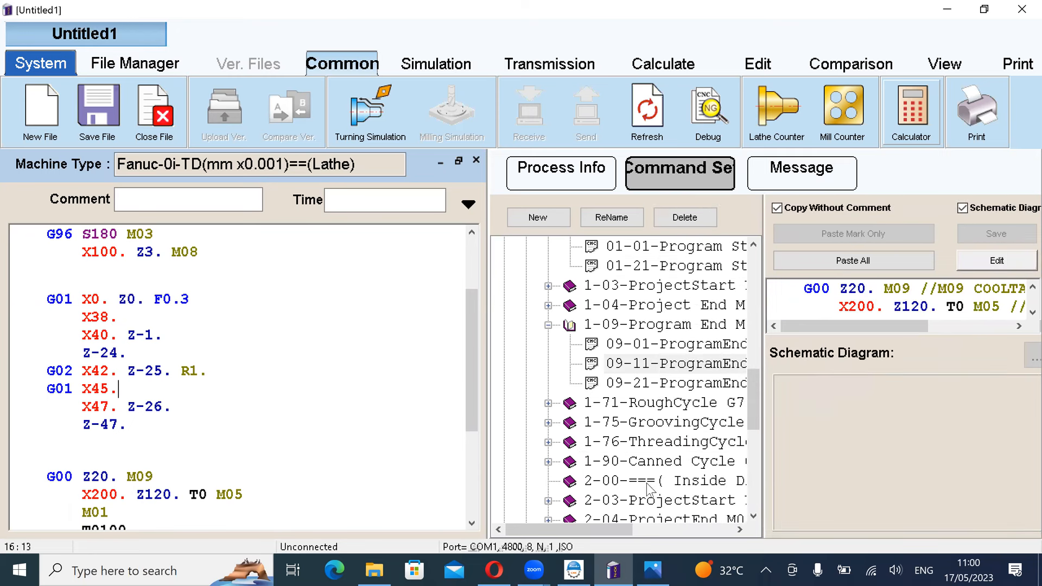
drag(610, 528, 620, 528)
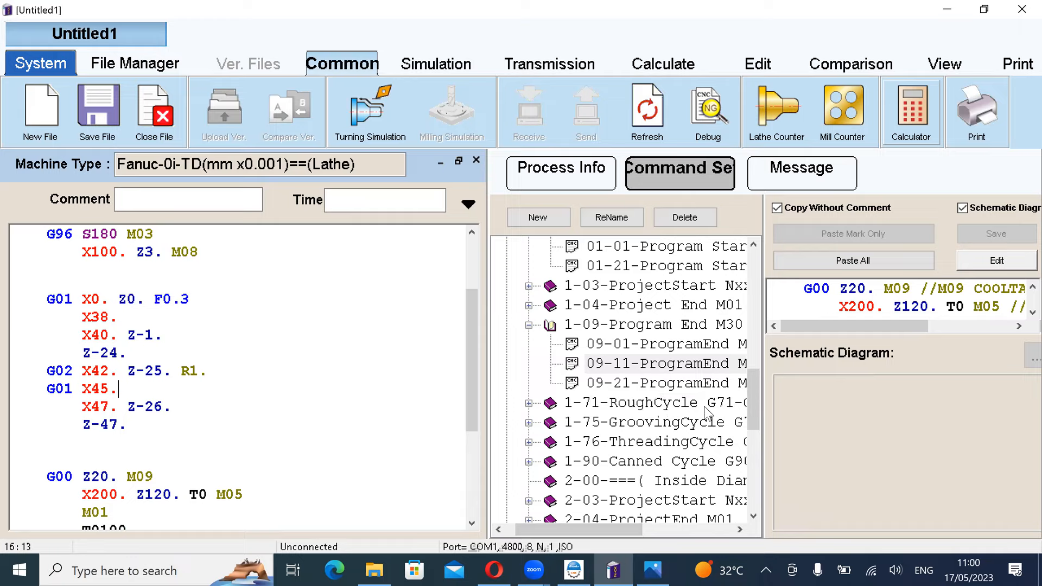
click(656, 404)
mouse_move(623, 529)
mouse_down()
mouse_move(694, 526)
mouse_move(622, 524)
mouse_up()
click(528, 403)
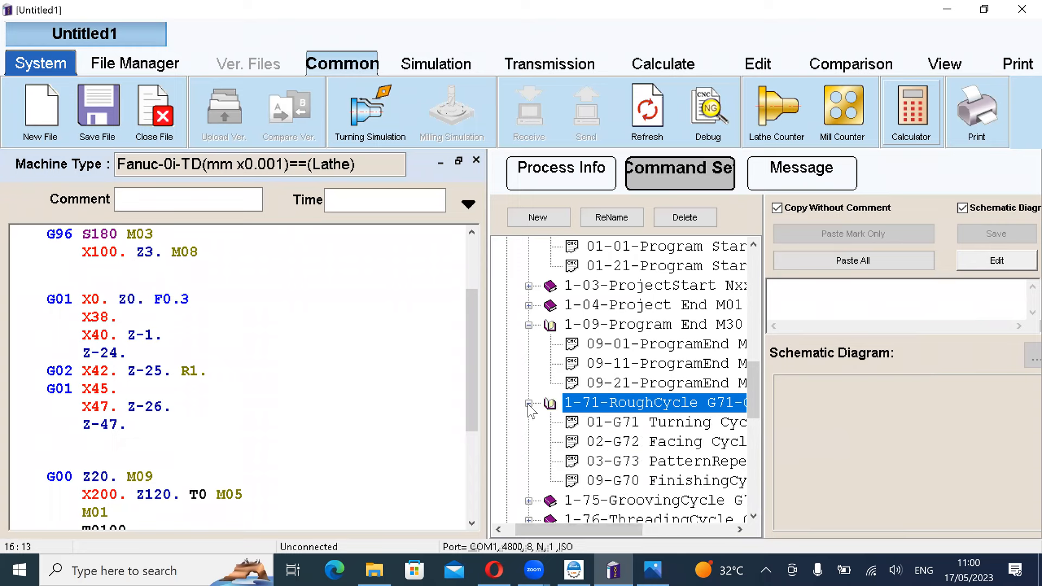
Step: Compare the 01-G71 Turning Cycle template of System A with the 01-G73 Turning Cycle template in System C's rough cycle group
click(657, 424)
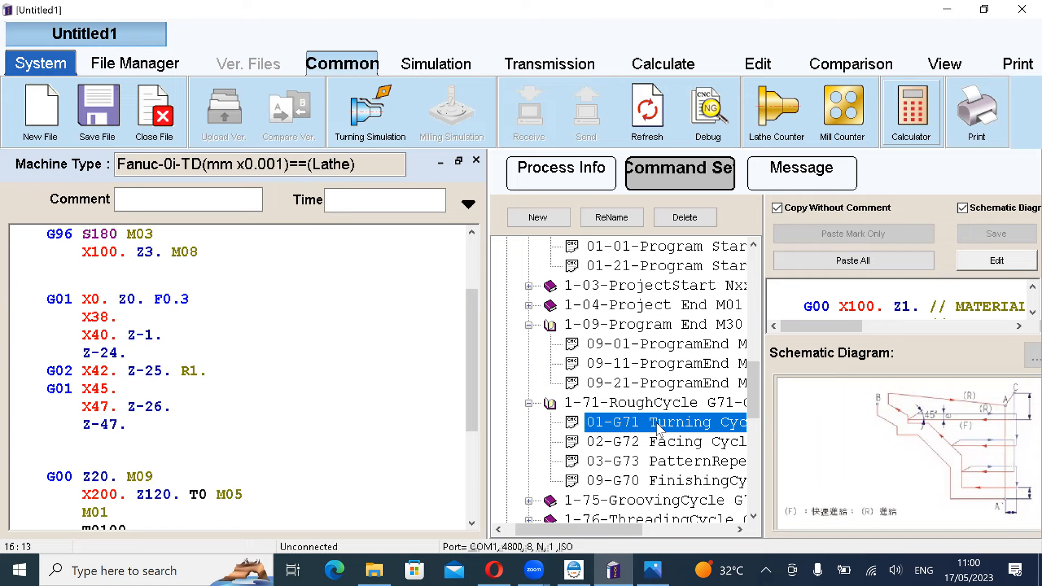
scroll(656, 422, down, 3)
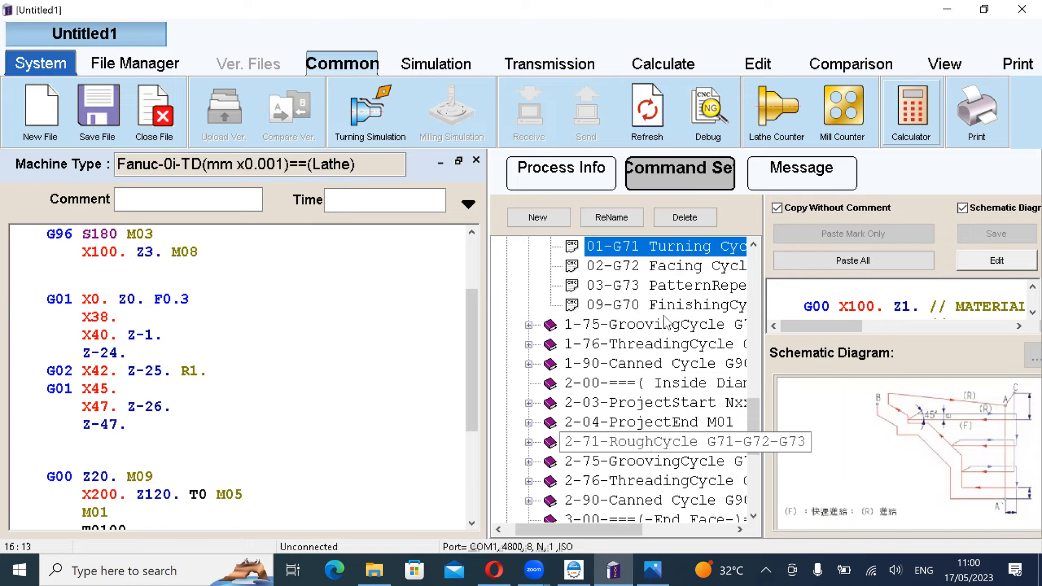
scroll(626, 236, down, 4)
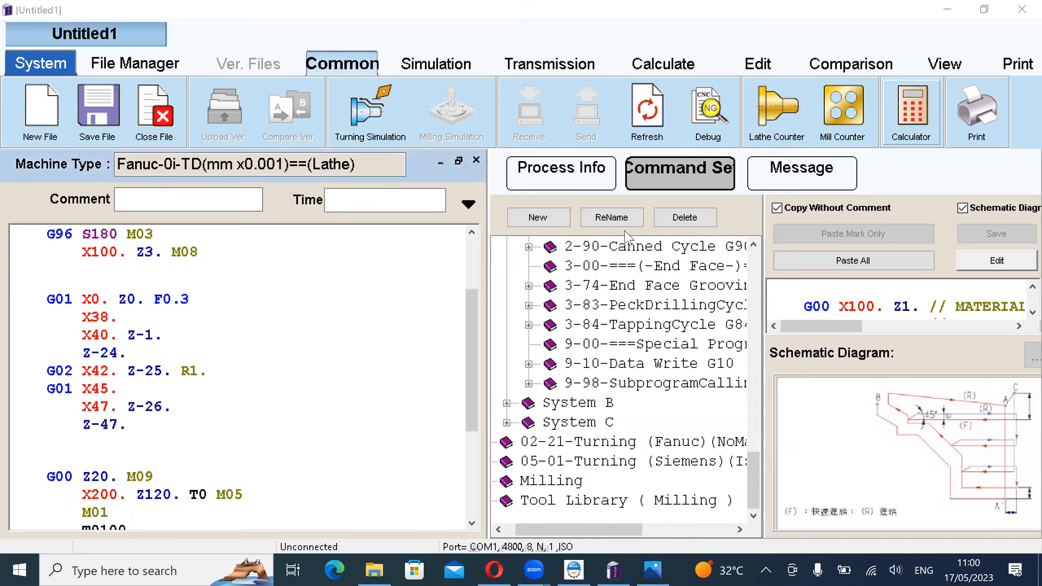
click(506, 423)
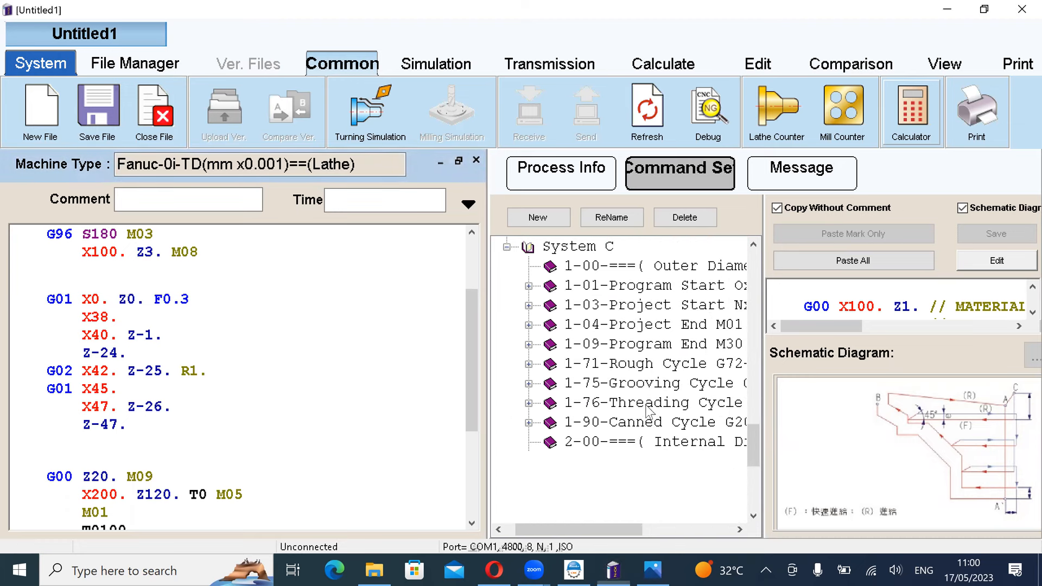
double_click(648, 363)
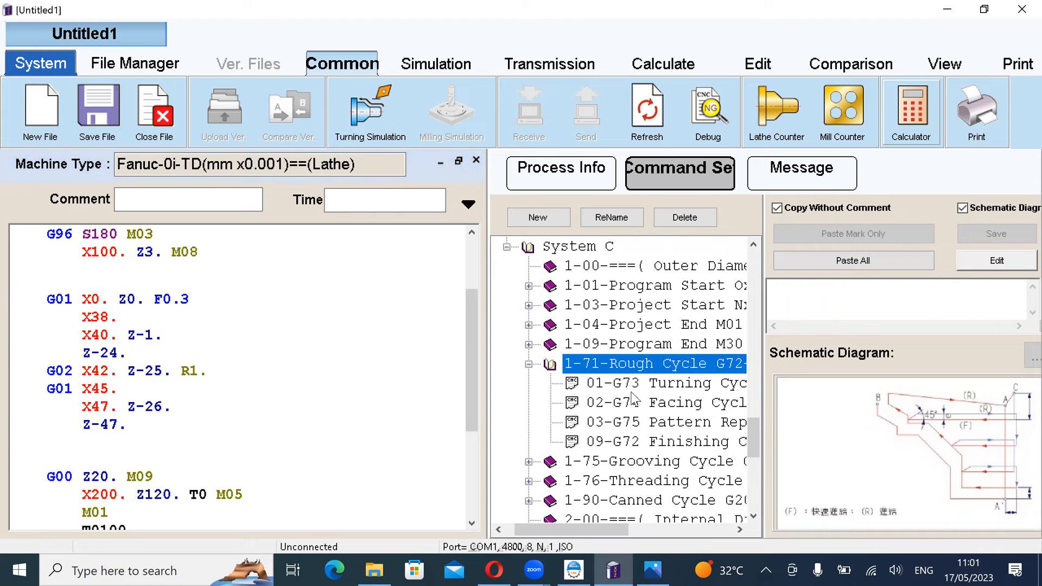
click(649, 385)
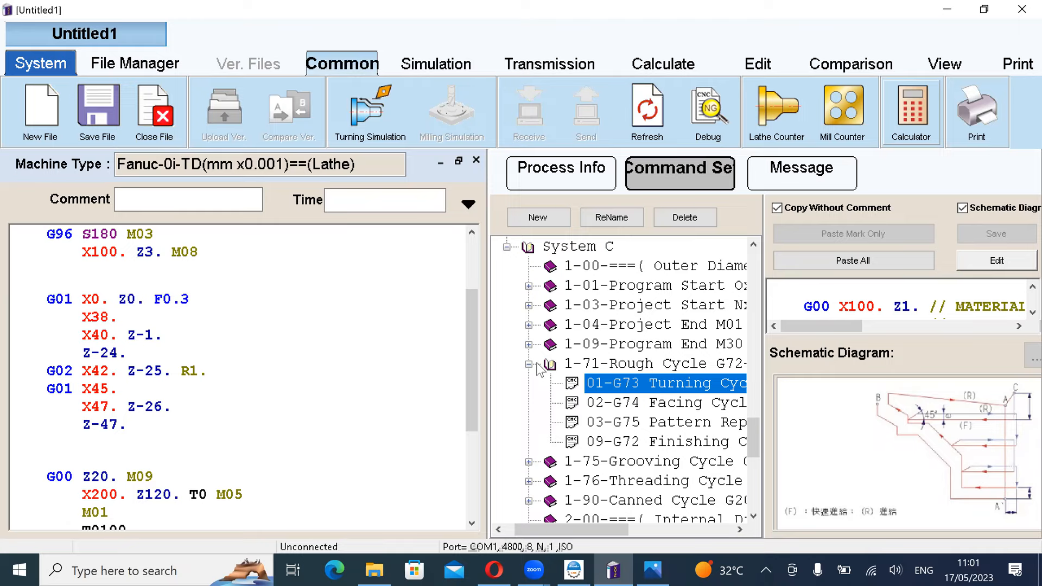
click(529, 364)
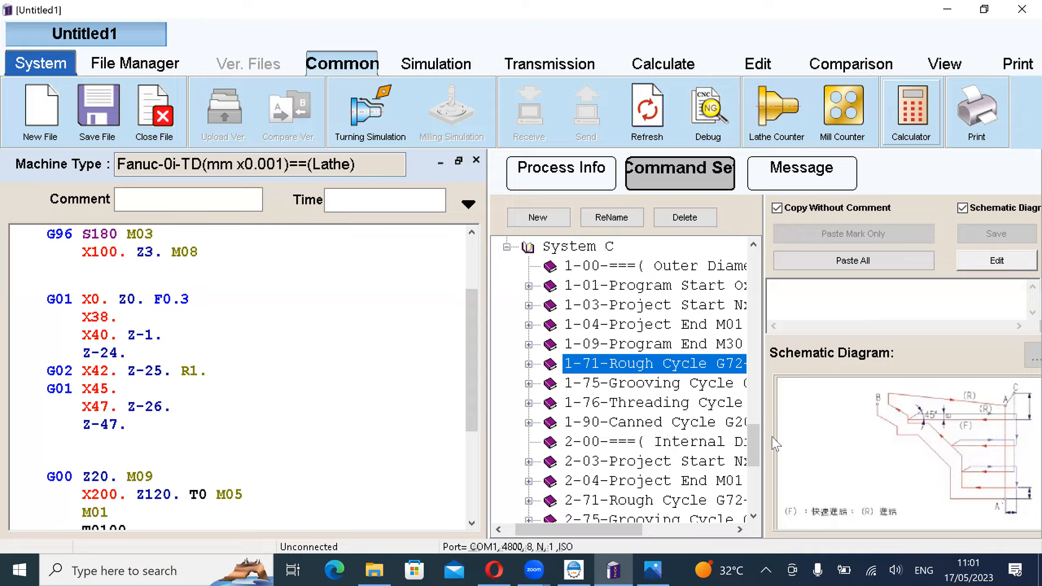
Step: Select the 01-G71 Turning Cycle template under System A again and widen its code and diagram preview
scroll(638, 390, up, 10)
scroll(637, 390, up, 1)
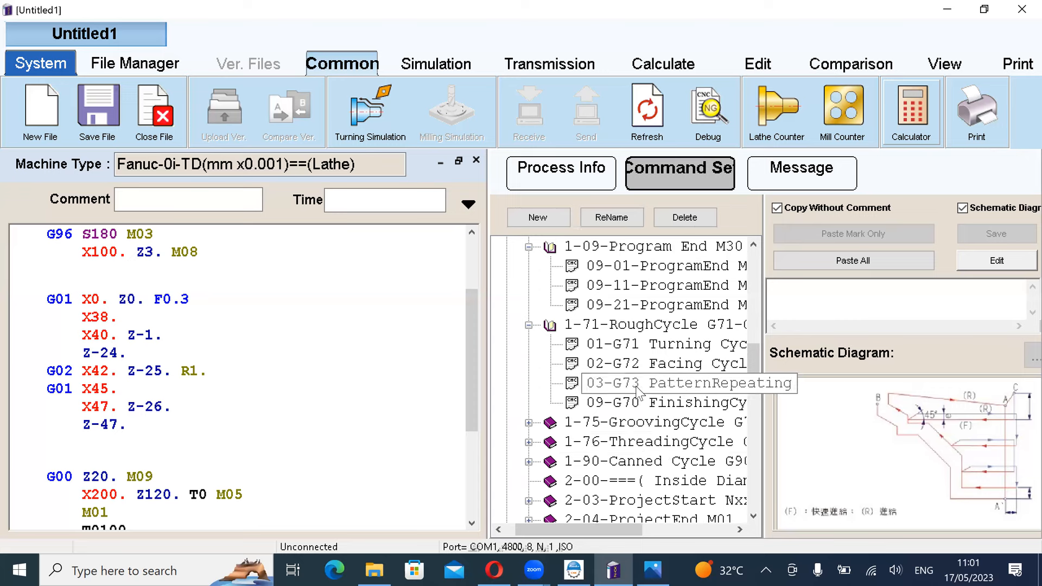
click(682, 355)
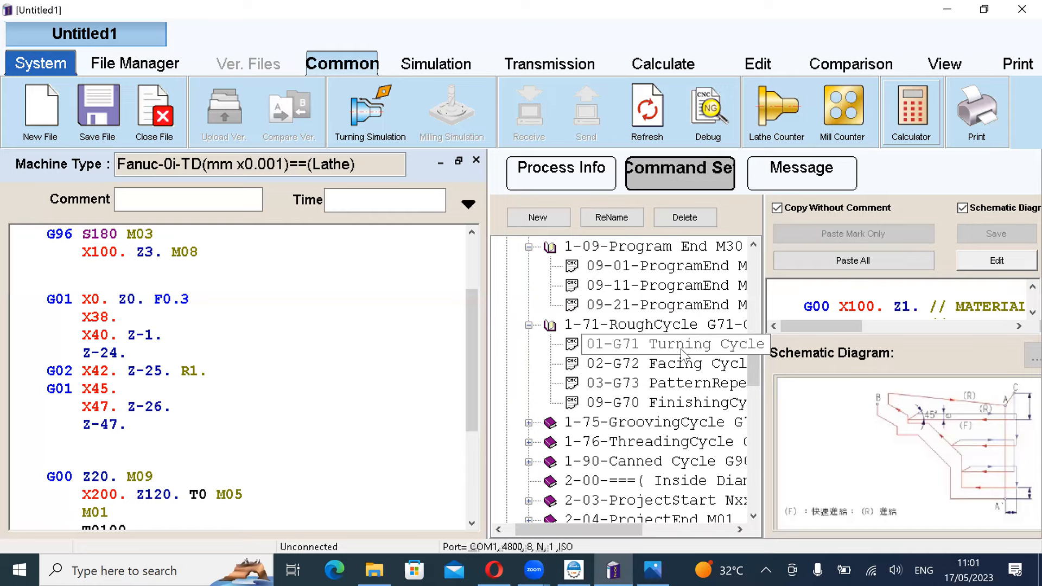
click(682, 353)
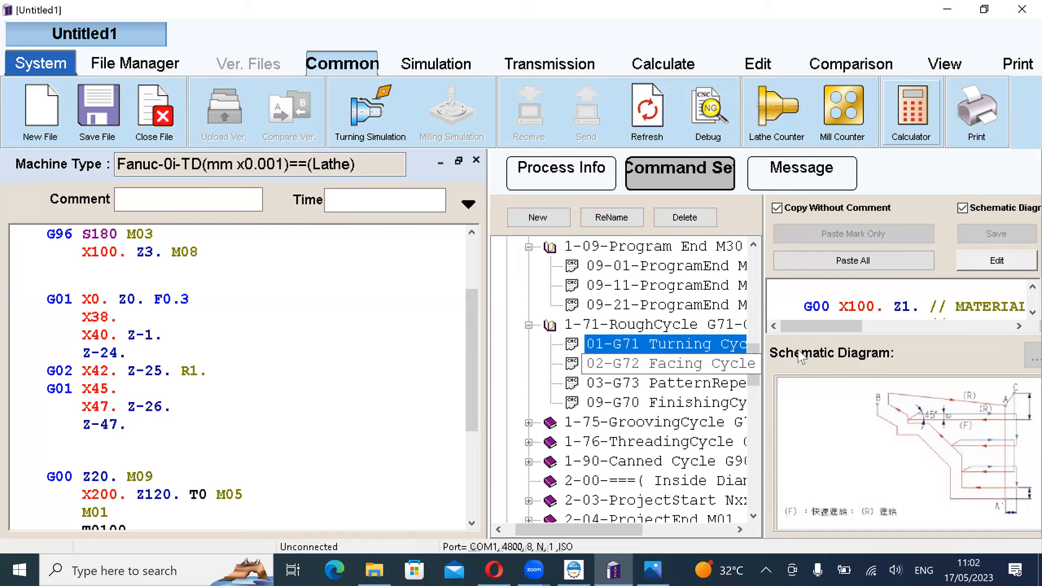
drag(760, 305, 647, 314)
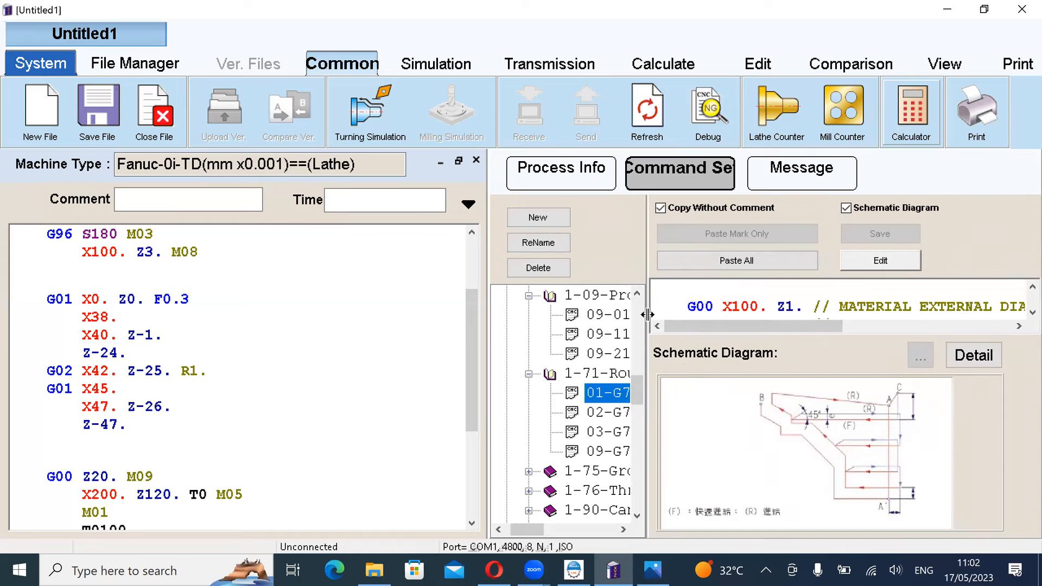
Step: Examine the code lines and comments of the 01-G71 Turning Cycle template
click(871, 307)
scroll(871, 307, down, 1)
scroll(871, 307, down, 2)
scroll(873, 309, up, 3)
scroll(873, 309, down, 2)
scroll(873, 309, up, 2)
scroll(873, 309, up, 1)
scroll(871, 309, down, 2)
scroll(868, 309, up, 2)
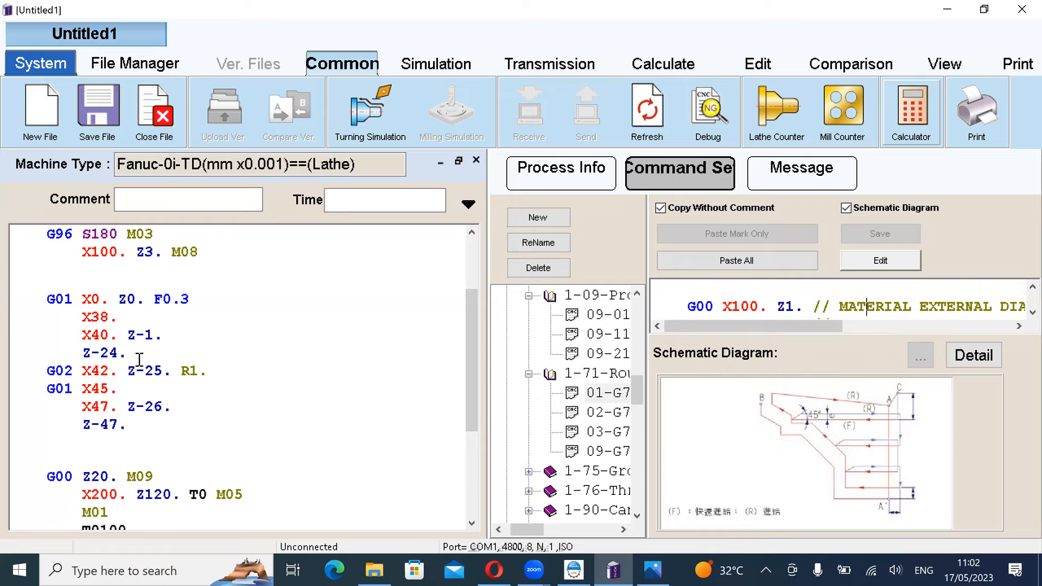
Step: Add blank lines above the G01 X0. Z0. contour block and insert the complete G71 turning cycle template there
scroll(130, 369, up, 2)
click(113, 386)
scroll(141, 394, down, 2)
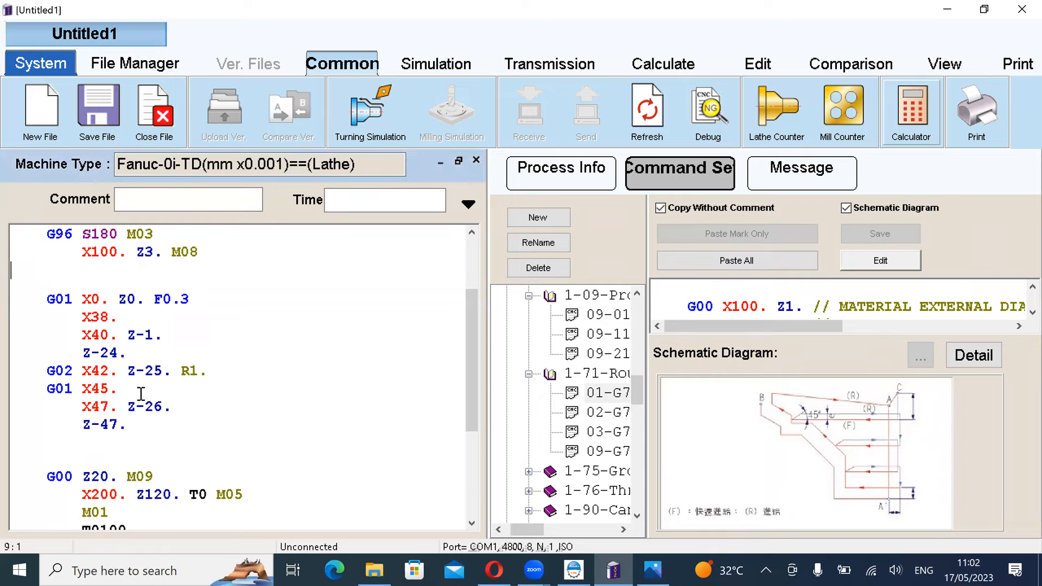
key(Return)
key(Return)
scroll(51, 396, up, 2)
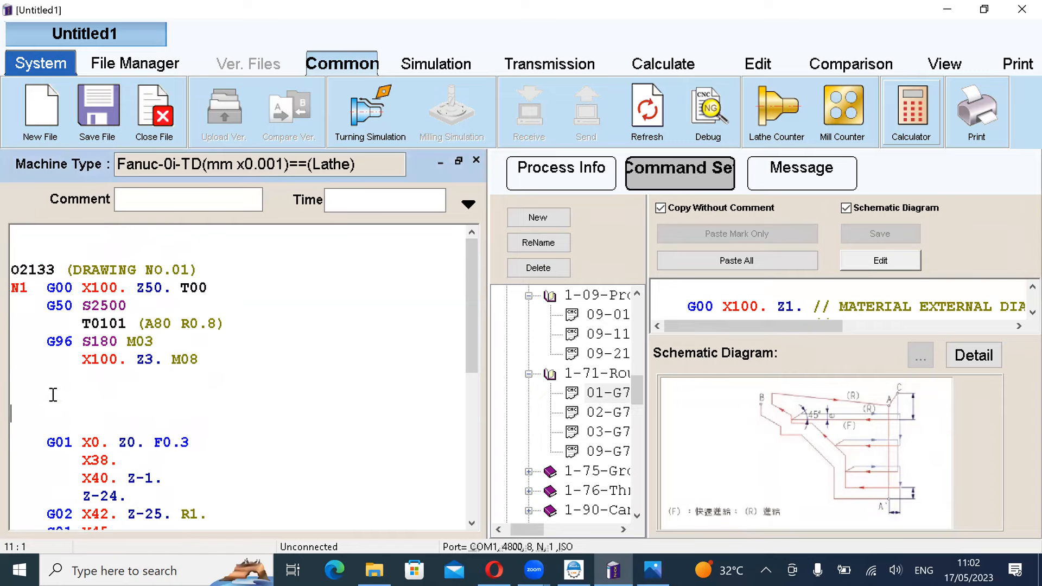
click(50, 395)
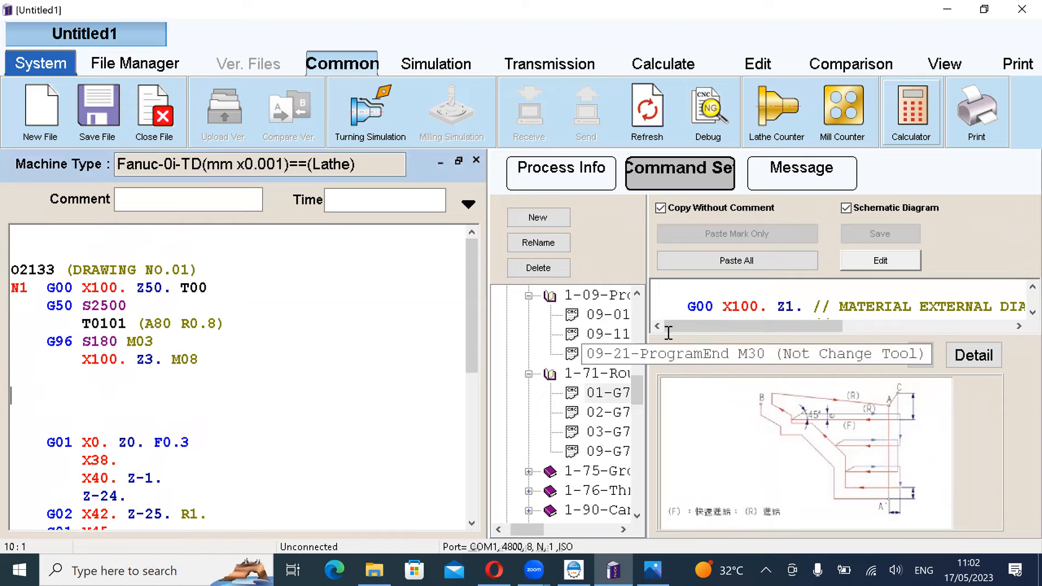
click(737, 261)
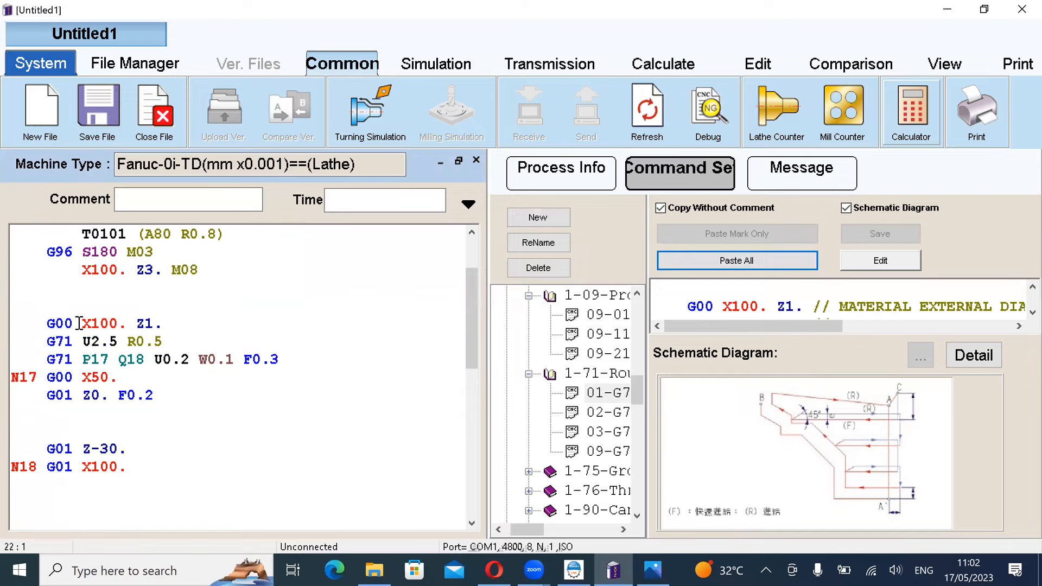
Step: Check the template's comment on material external diameter and set the cycle's G00 starting position to X52
click(189, 328)
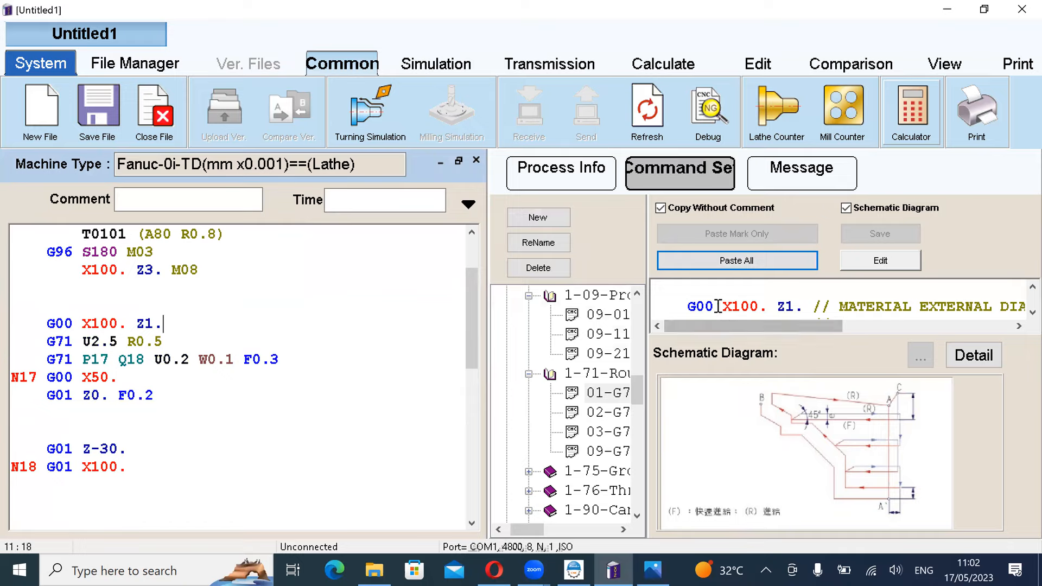
drag(811, 328, 745, 354)
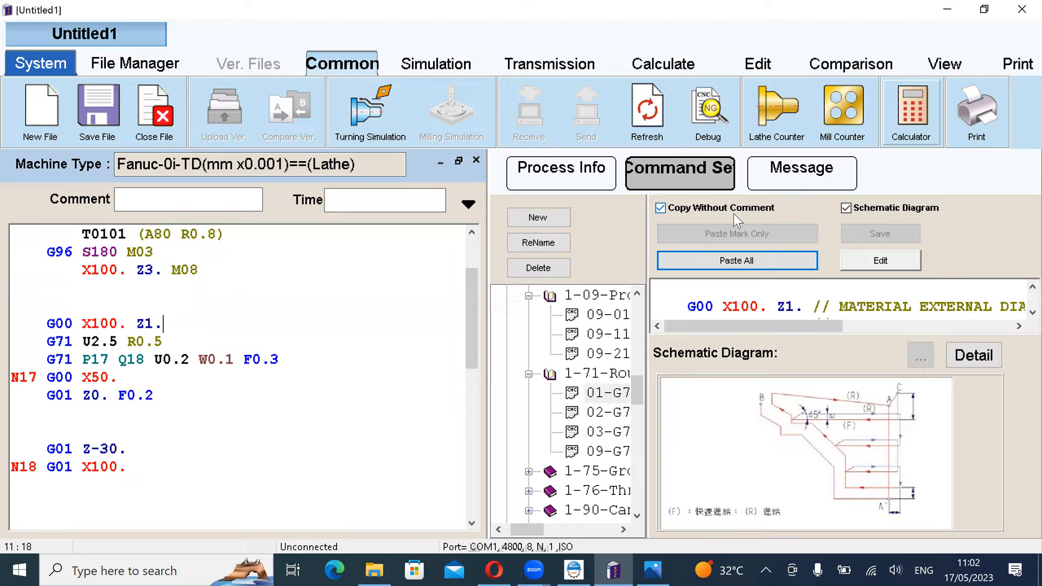
click(118, 323)
key(BackSpace)
key(BackSpace)
key(BackSpace)
text(52)
click(187, 326)
scroll(775, 321, down, 1)
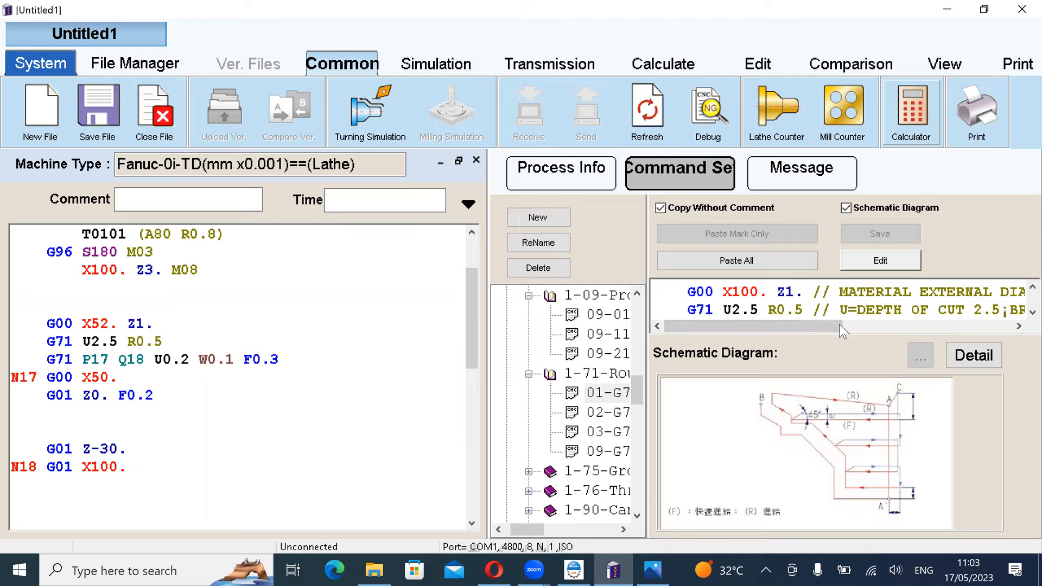
Step: Check the template's depth of cut comment and set the U value in the first G71 line to 0.5
drag(813, 331, 874, 323)
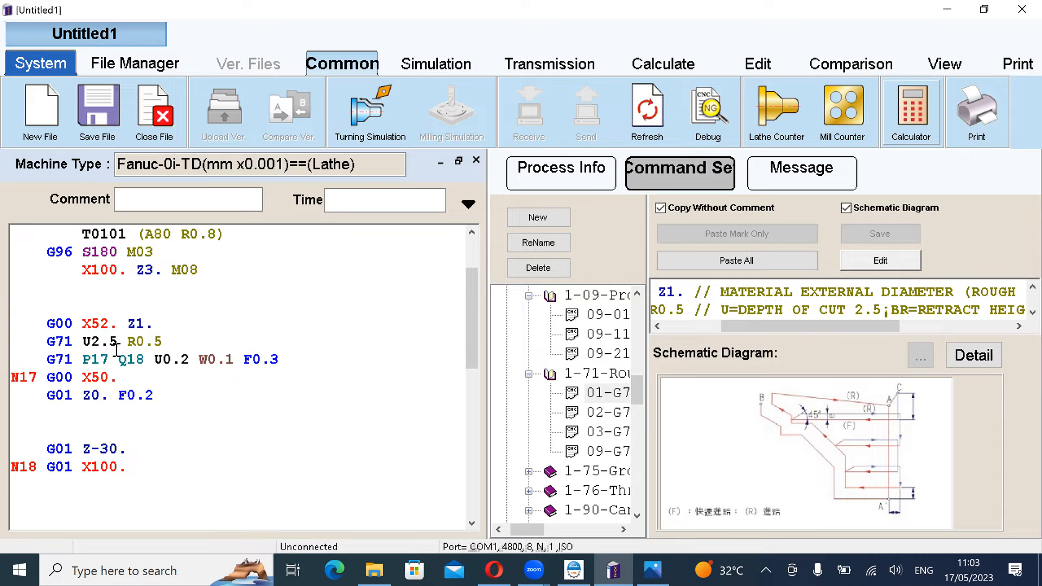
click(118, 345)
key(BackSpace)
key(BackSpace)
key(BackSpace)
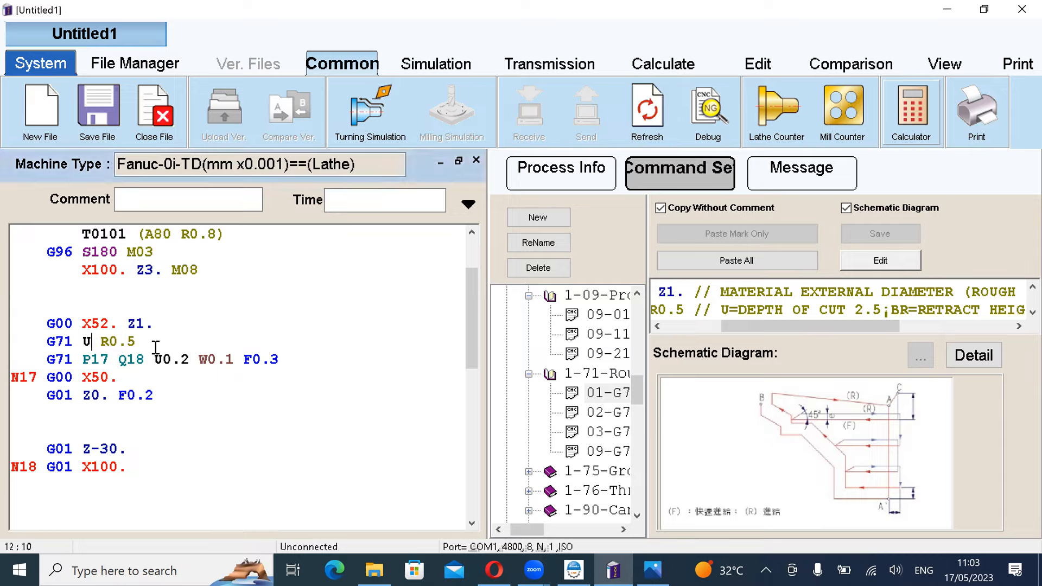
text(0.5)
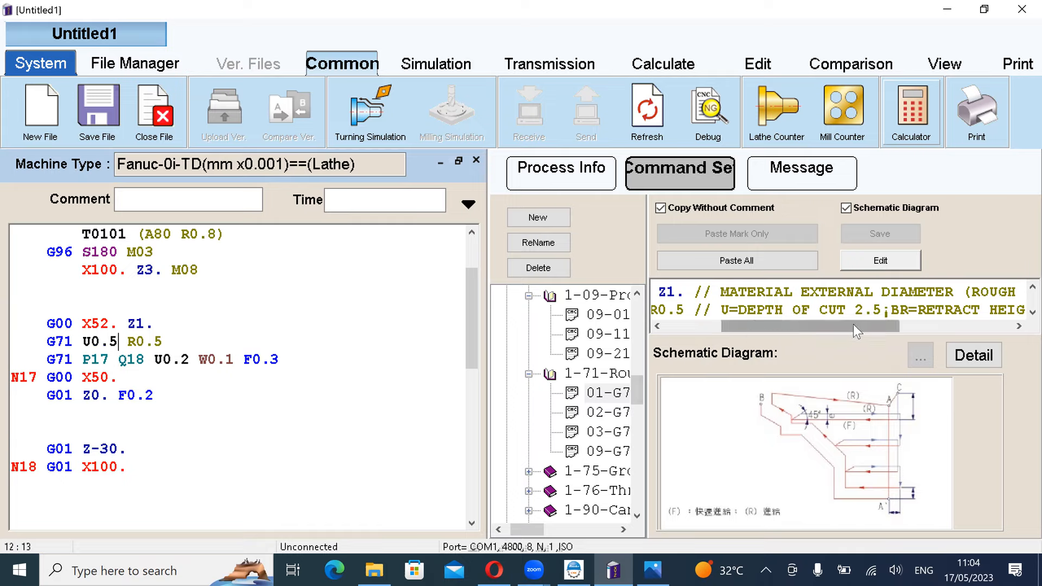
Step: Read the template's retract height comment and relate it to the R value in the program's first G71 line
drag(829, 329, 913, 337)
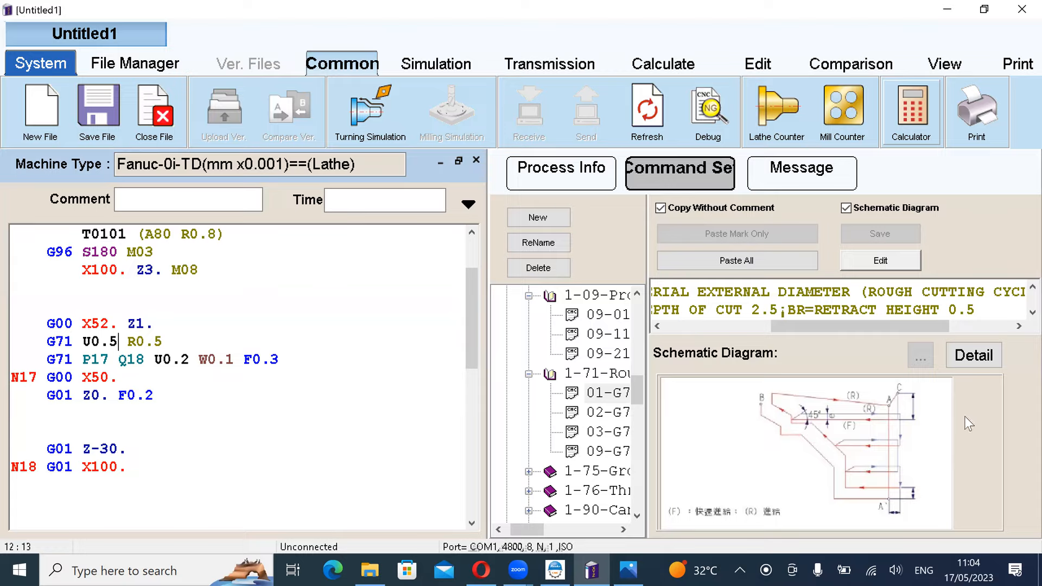
click(789, 424)
click(175, 346)
drag(785, 325, 659, 334)
Step: Examine the template's second G71 line and its comments on the finishing allowance and the contour start block
scroll(716, 311, down, 1)
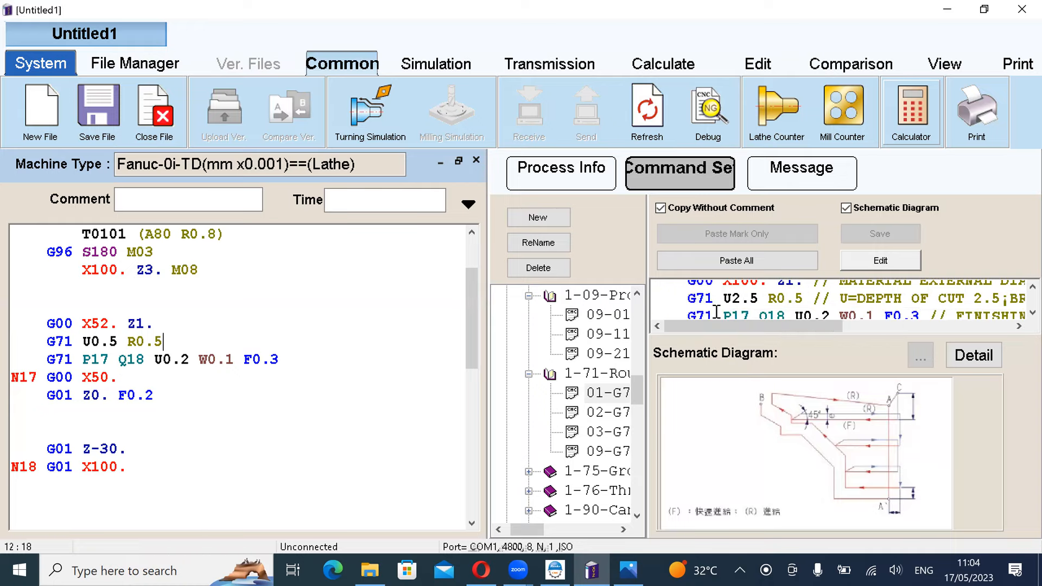
scroll(716, 312, up, 1)
scroll(760, 312, down, 1)
scroll(758, 306, up, 1)
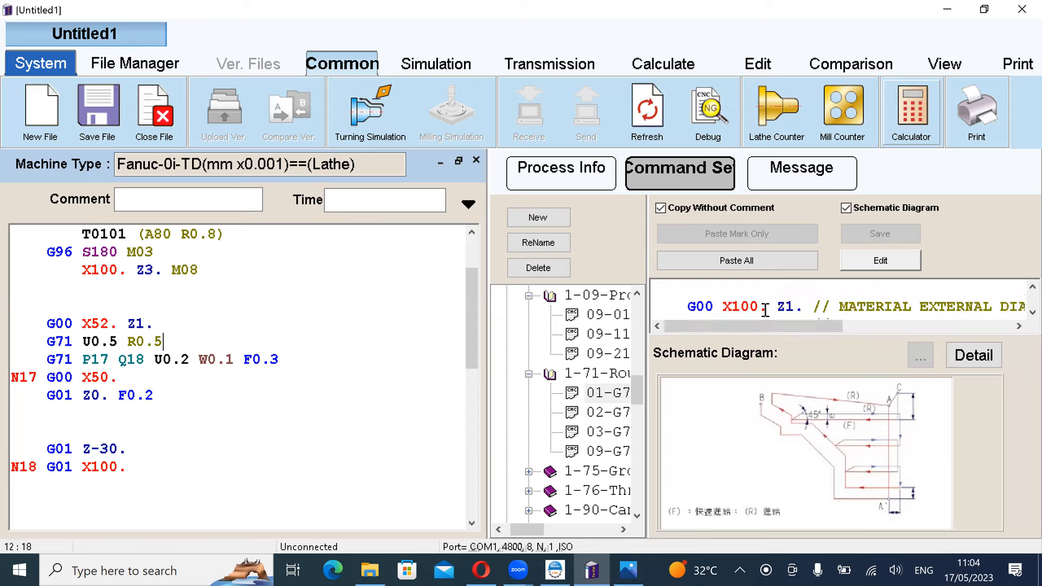
scroll(766, 317, down, 1)
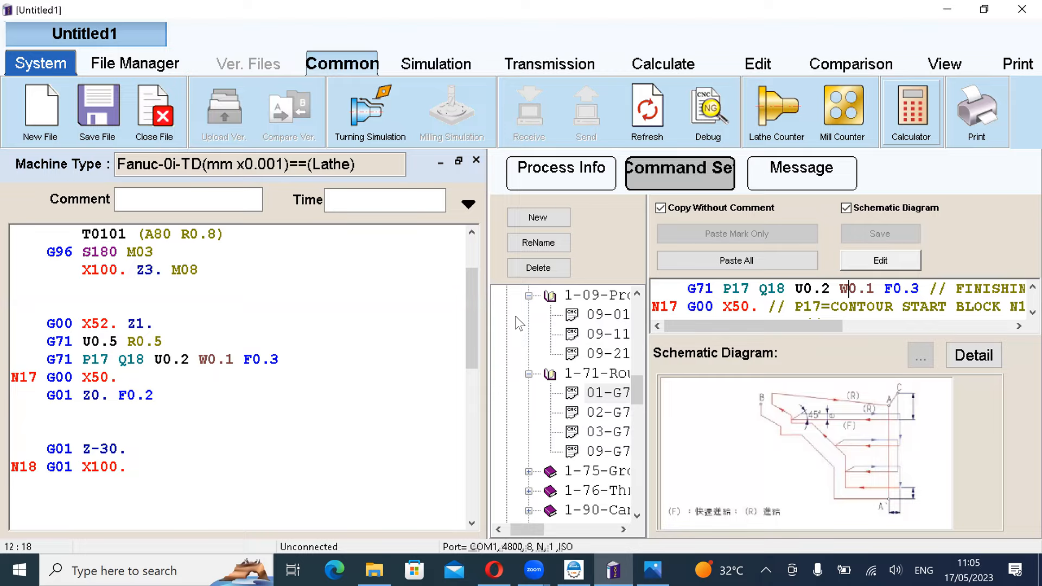
key(Right)
key(Right)
key(Right)
key(Right)
key(Right)
key(Right)
key(Right)
key(Right)
key(Right)
key(Right)
key(Right)
key(Right)
key(Right)
key(Right)
key(Right)
key(Right)
key(Right)
key(Right)
key(Right)
key(Right)
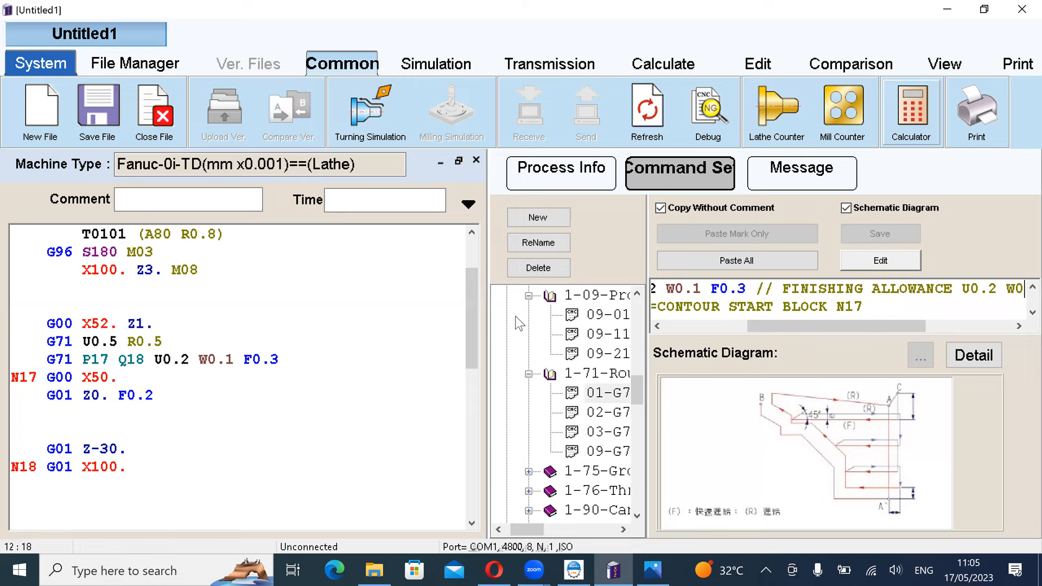
key(Right)
key(Right)
key(Right)
key(Right)
key(Right)
key(Right)
key(Right)
key(Right)
key(Right)
key(Right)
key(Right)
key(Right)
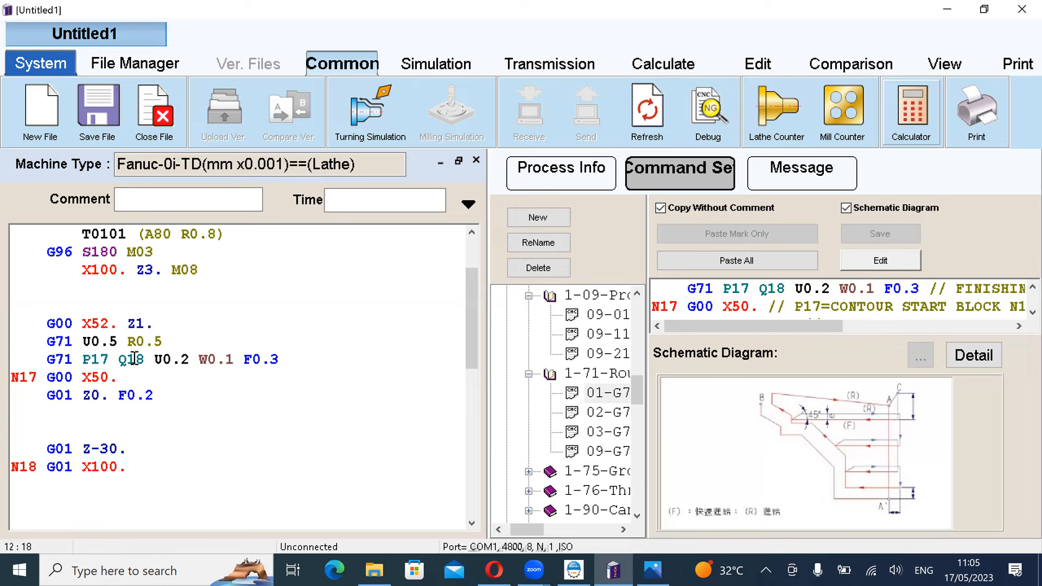
Step: Review the U0.2 and W0.1 allowances alongside the part drawing and insert a blank line below the second G71 line
drag(155, 359, 194, 363)
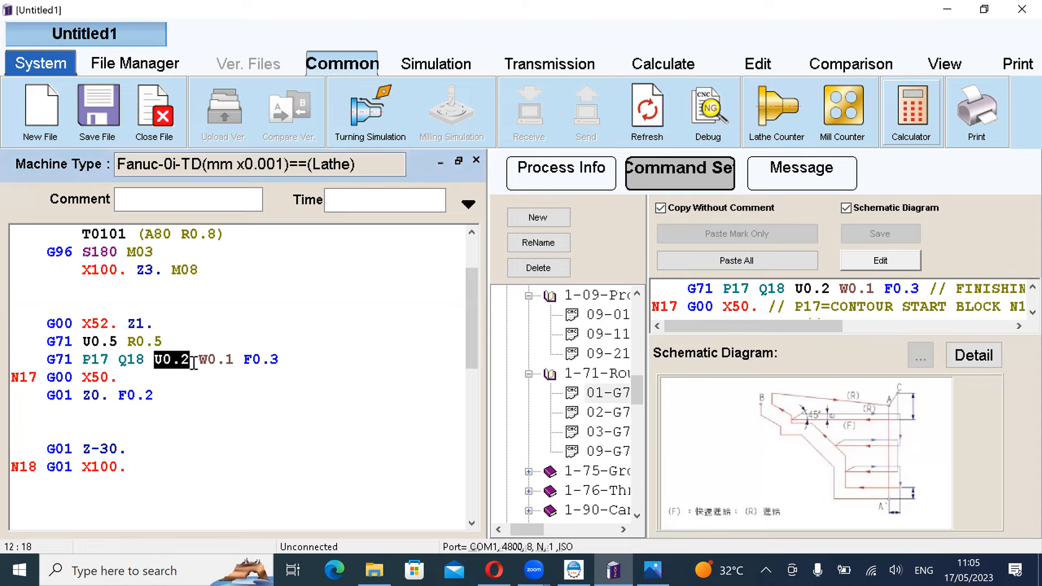
drag(200, 360, 239, 362)
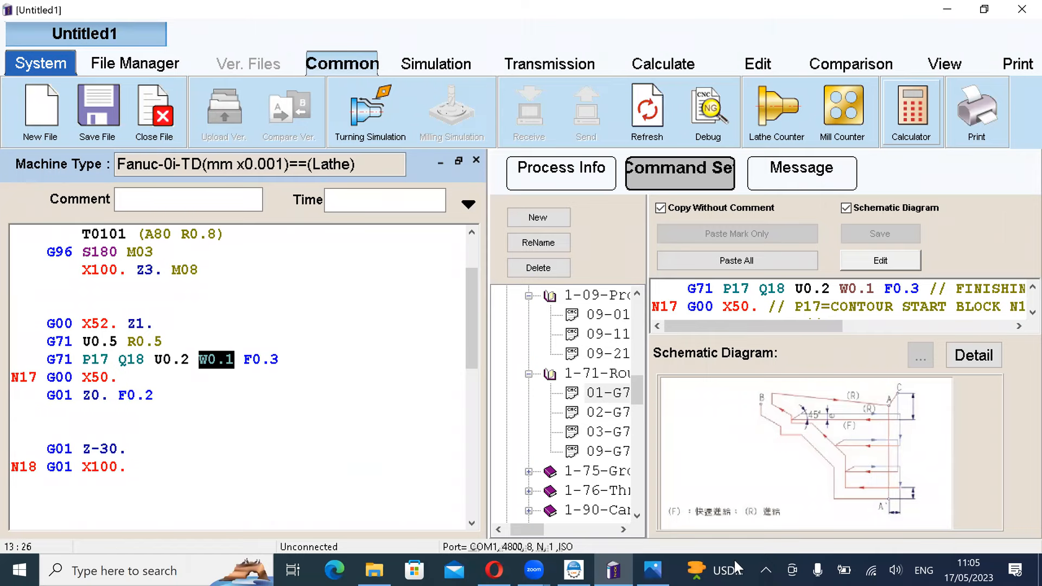
click(663, 569)
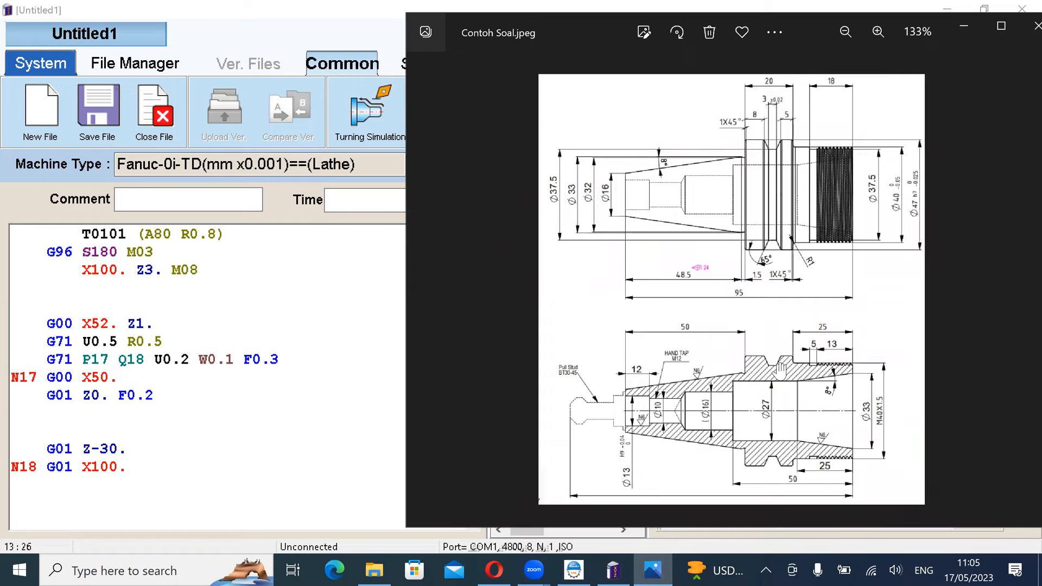
click(190, 364)
double_click(201, 359)
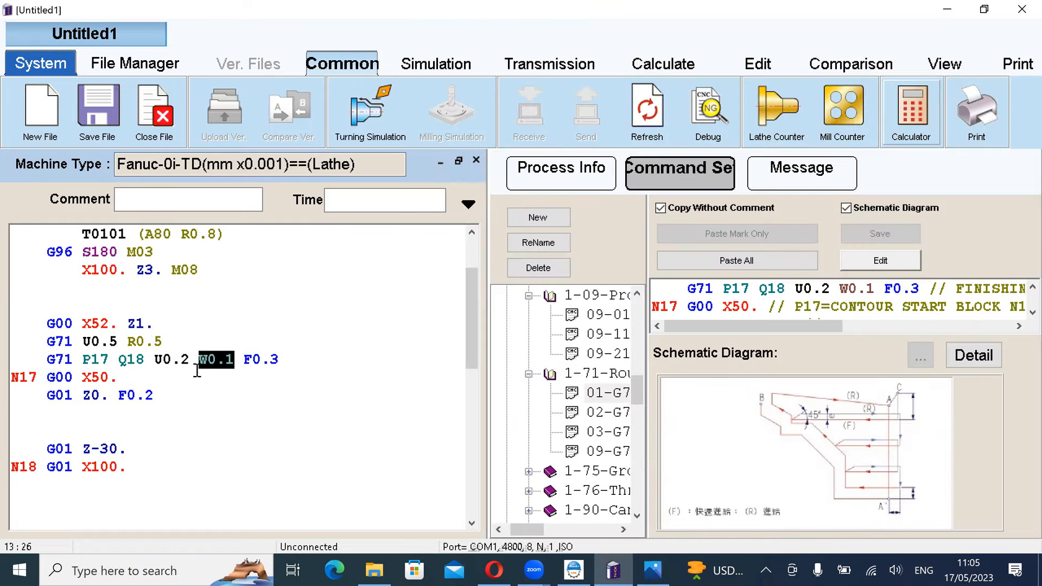
click(191, 359)
click(232, 365)
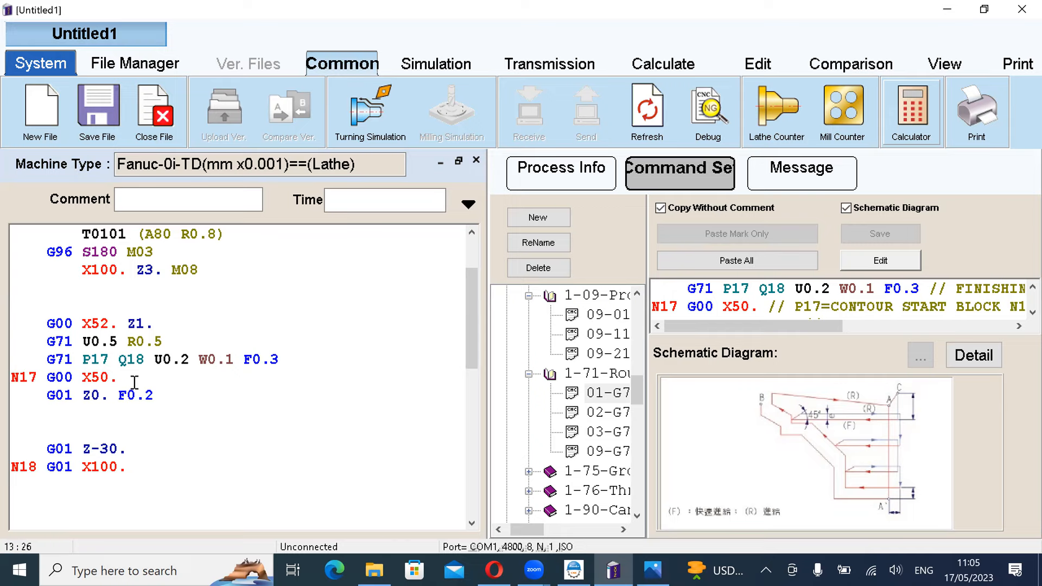
click(282, 362)
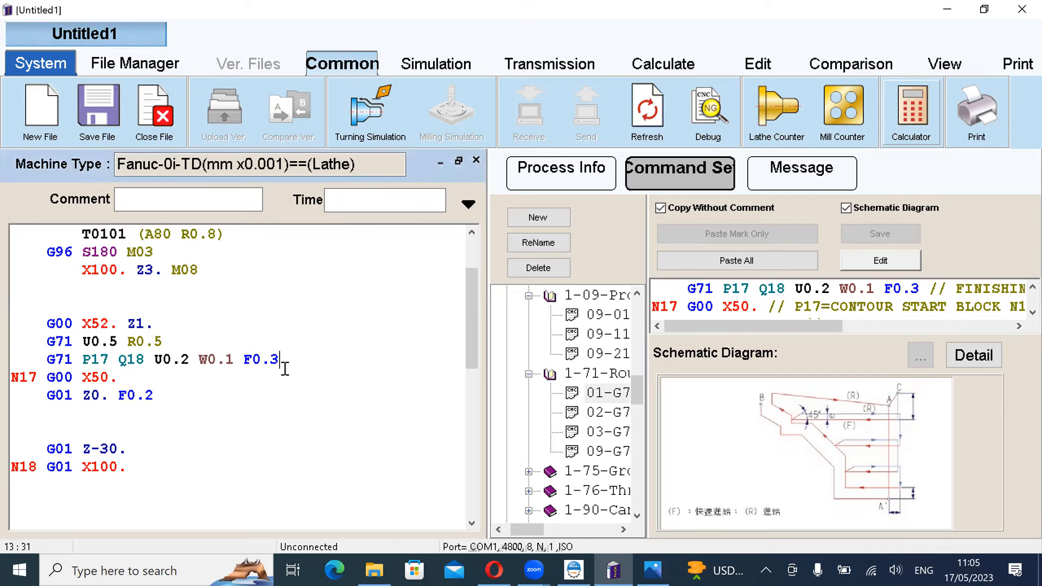
key(Return)
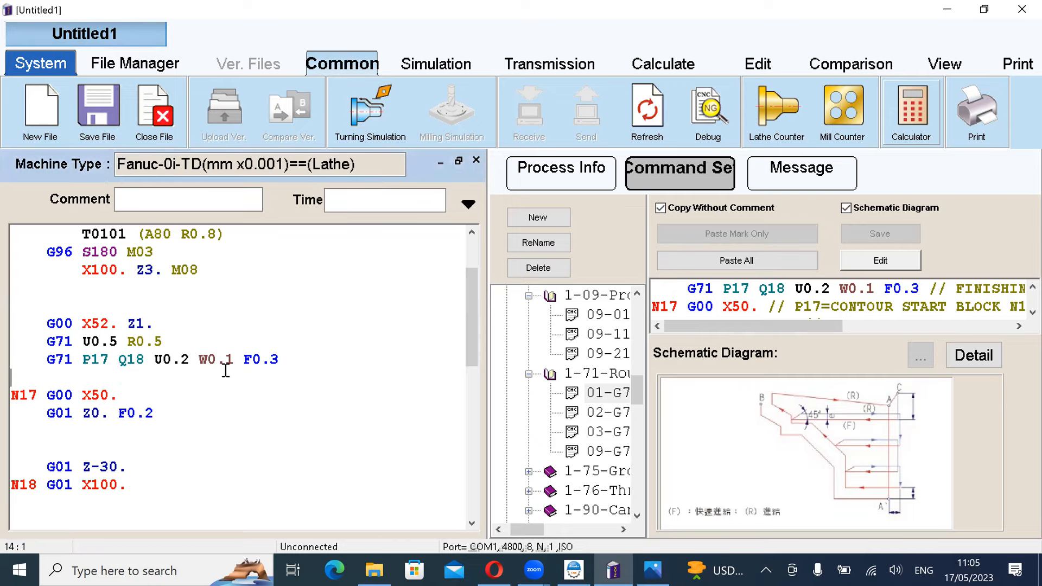
Step: Check the template's contour end block comment and set the second G71 line's block references to P100 and Q200
scroll(814, 312, down, 3)
scroll(814, 313, up, 2)
scroll(803, 307, down, 4)
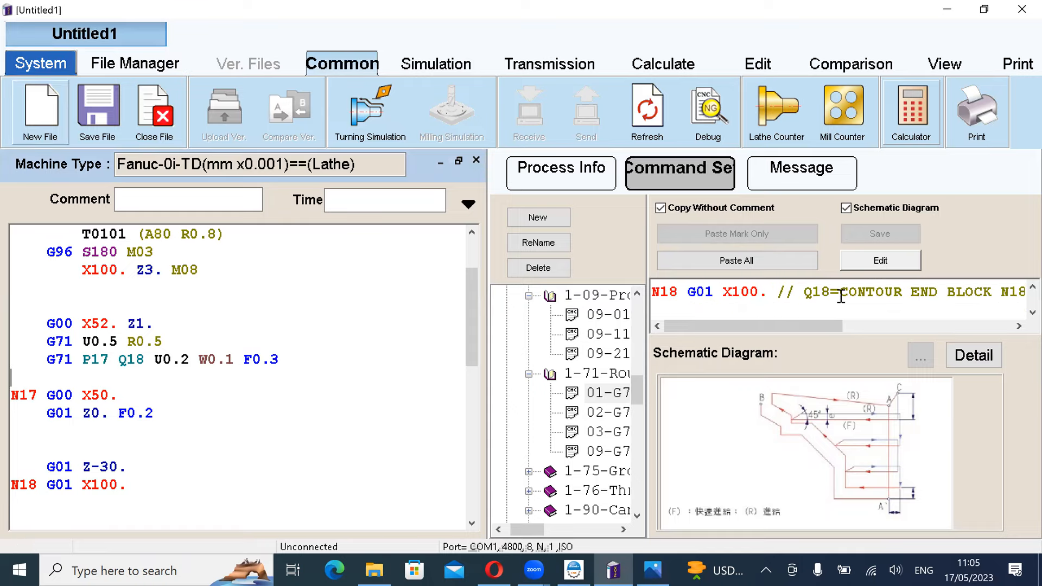
click(840, 296)
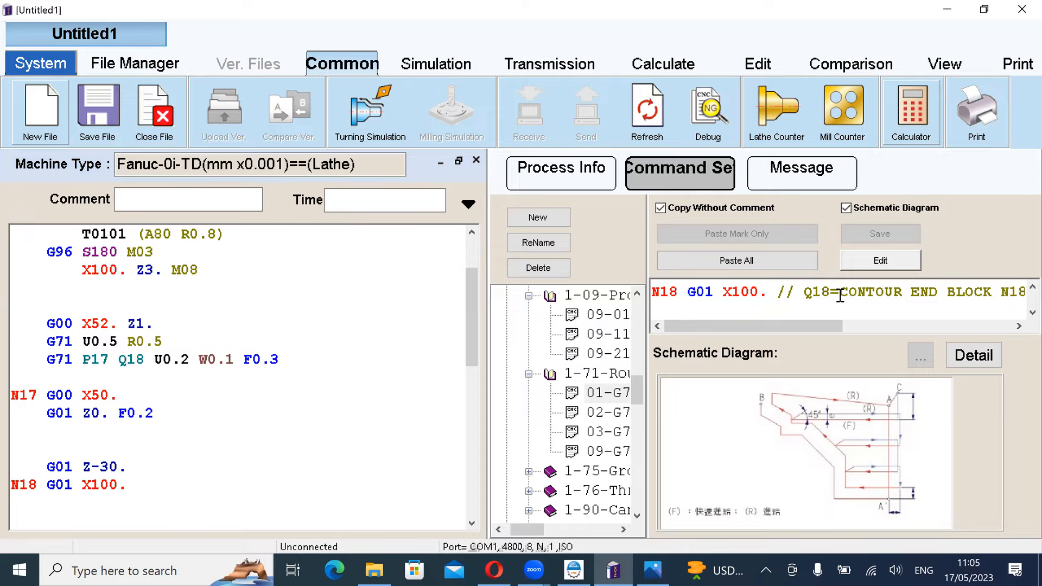
click(102, 361)
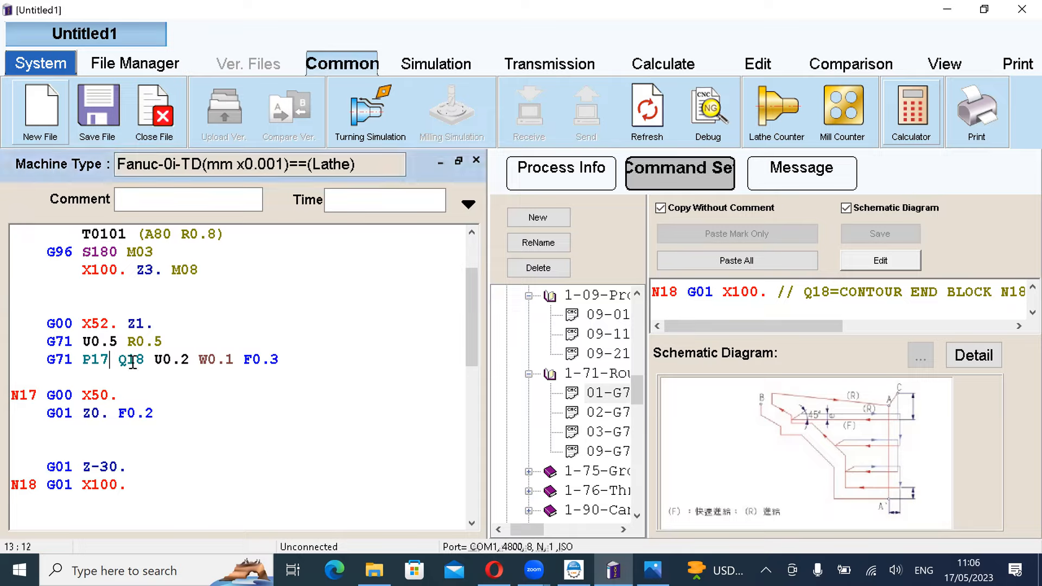
key(BackSpace)
text(00)
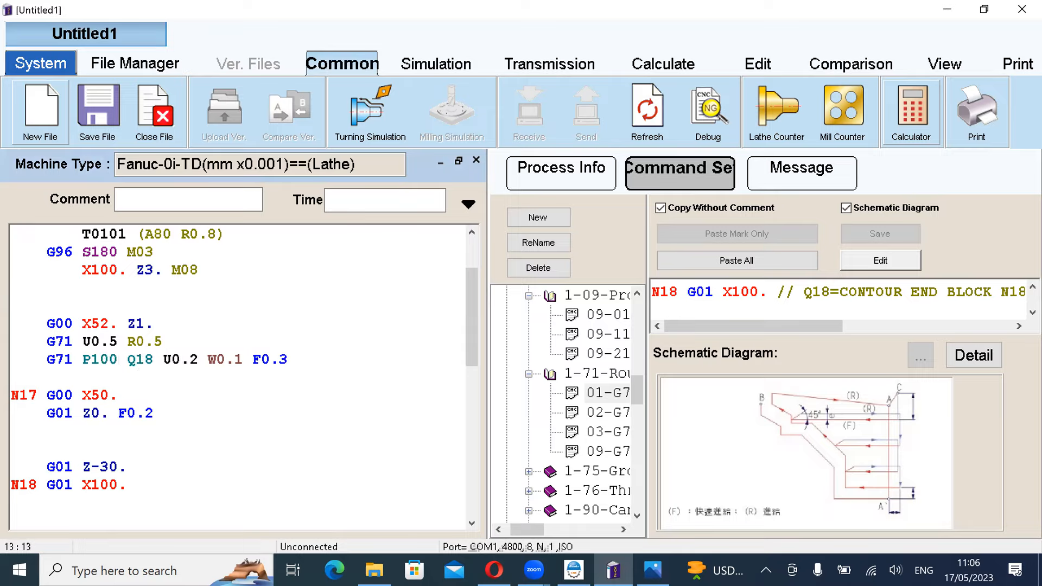
click(155, 361)
key(BackSpace)
key(BackSpace)
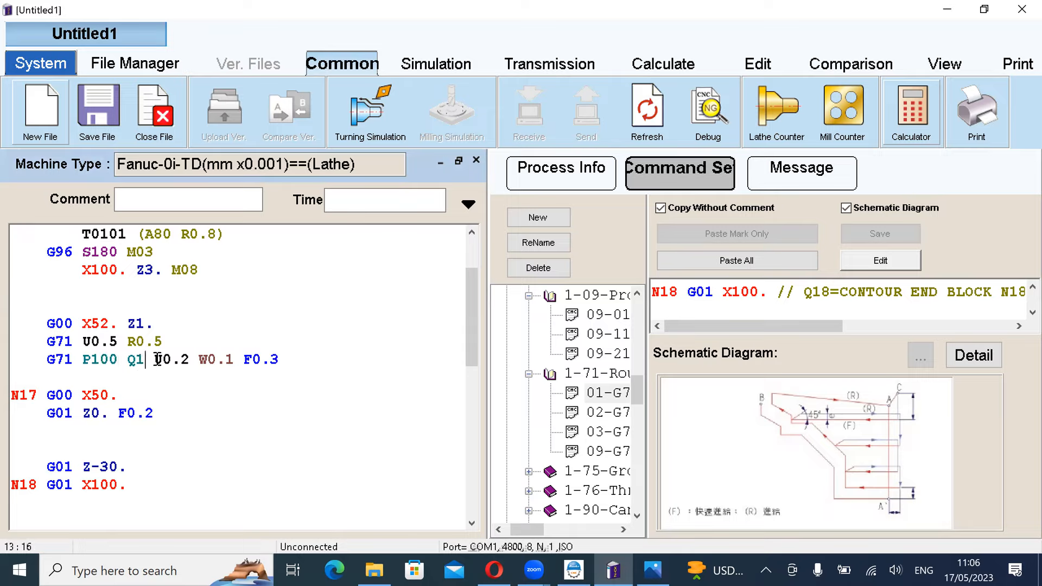
text(200)
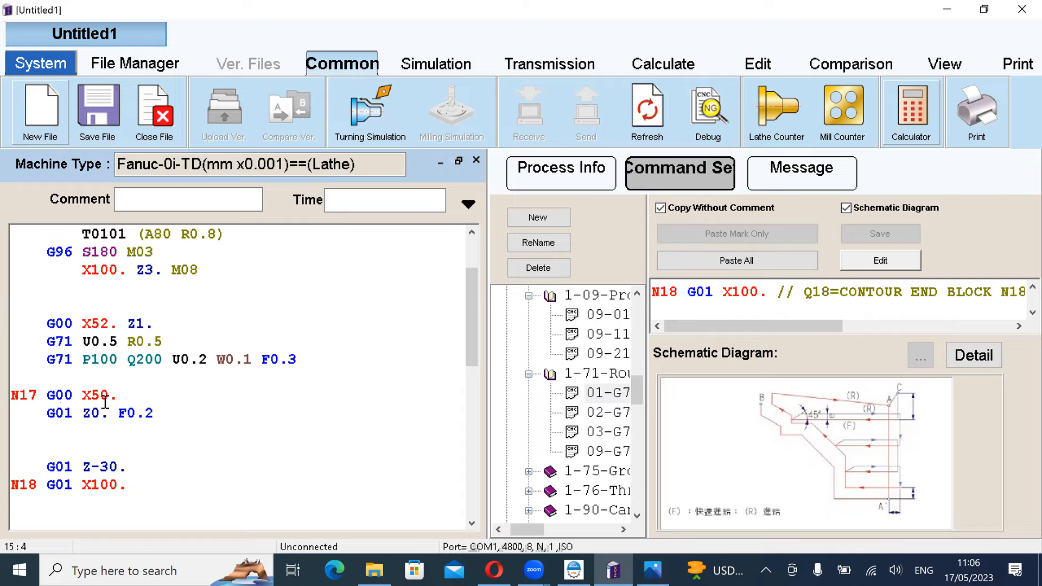
Step: Renumber the contour start block as N100 and the contour end block as N200
key(BackSpace)
text(00)
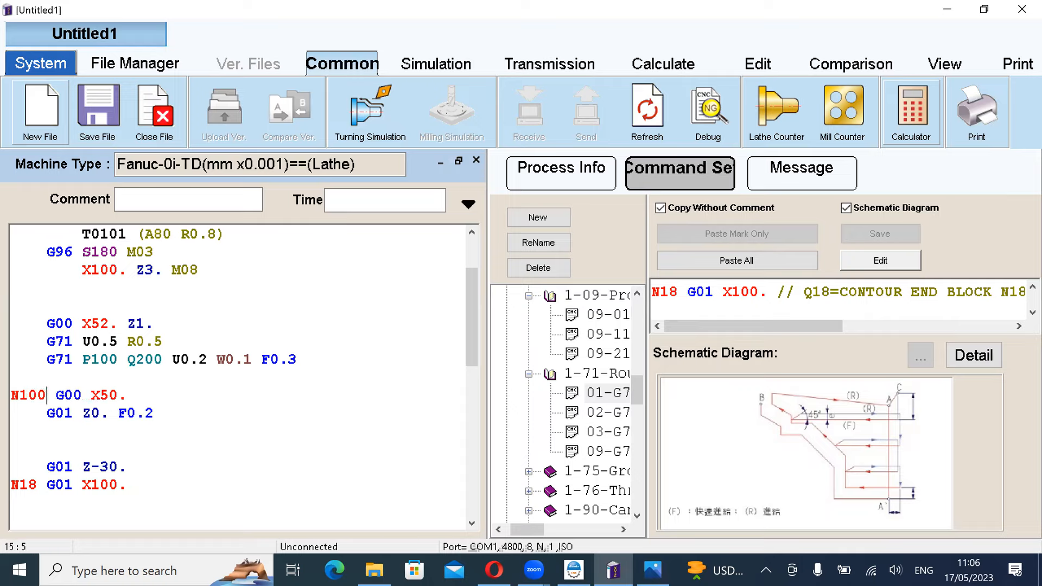
click(36, 485)
key(BackSpace)
key(BackSpace)
text(200)
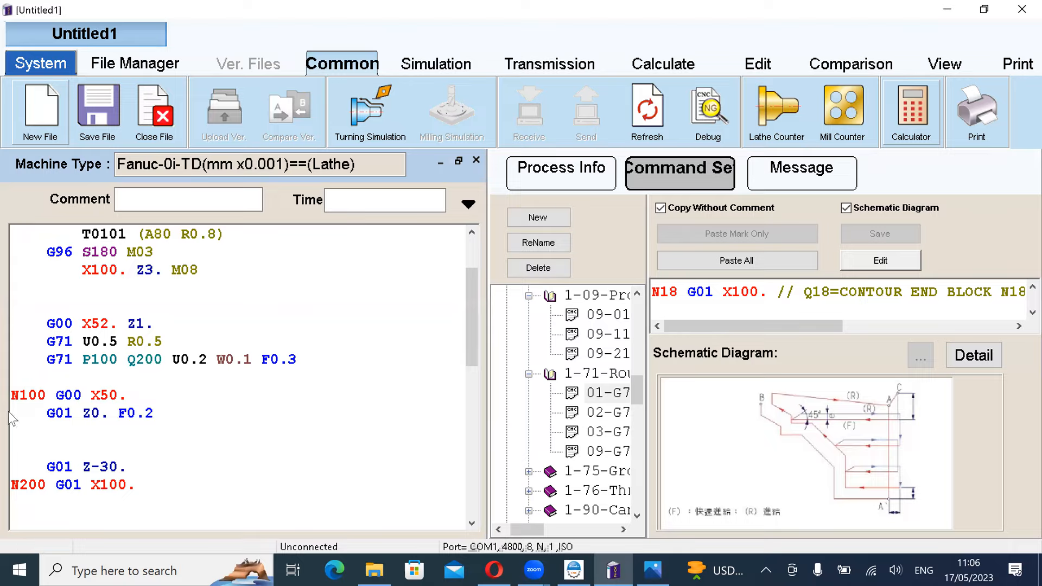
Step: Move the contour lines from G01 X0. Z0. F0.3 through Z-47. into the G71 cycle between blocks N100 and N200
click(54, 401)
scroll(143, 497, down, 2)
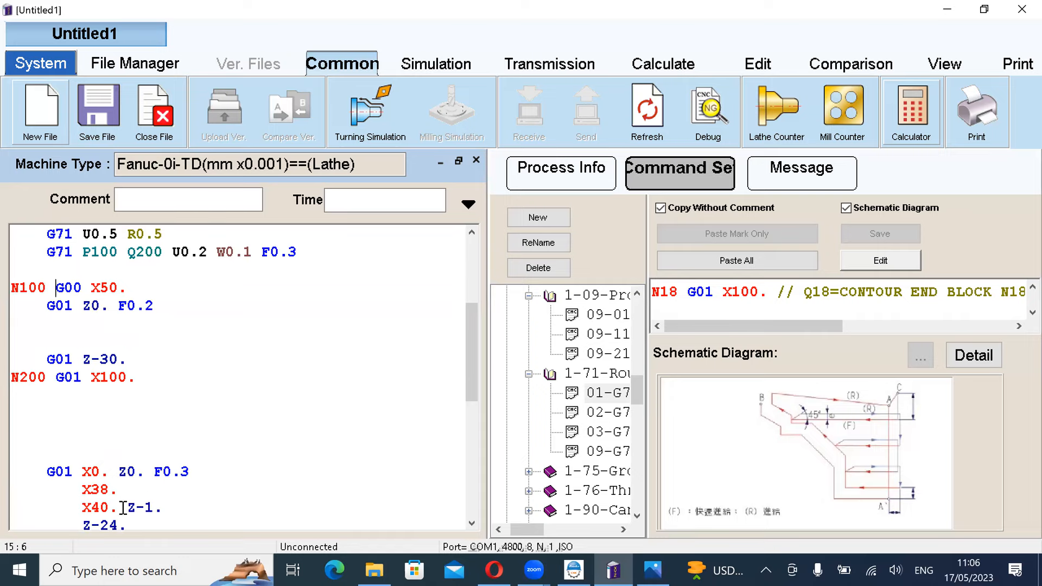
scroll(124, 508, down, 3)
drag(146, 440, 39, 308)
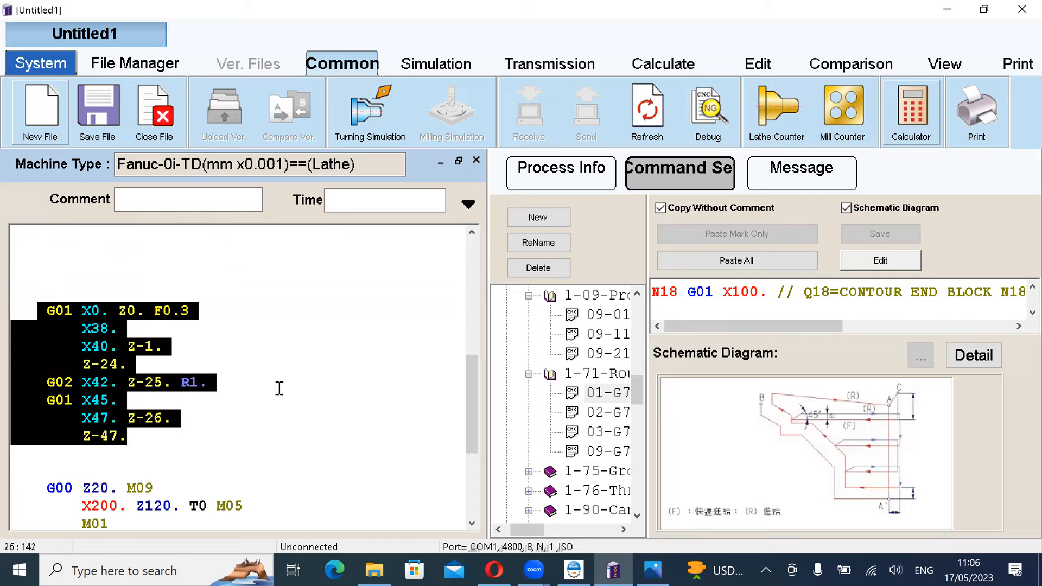
scroll(269, 394, up, 1)
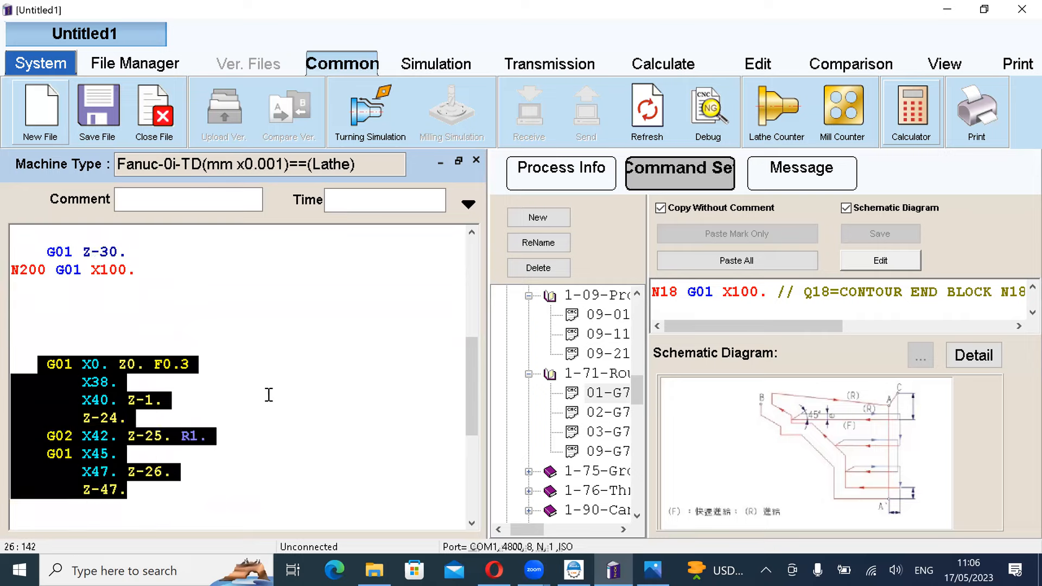
right_click(66, 411)
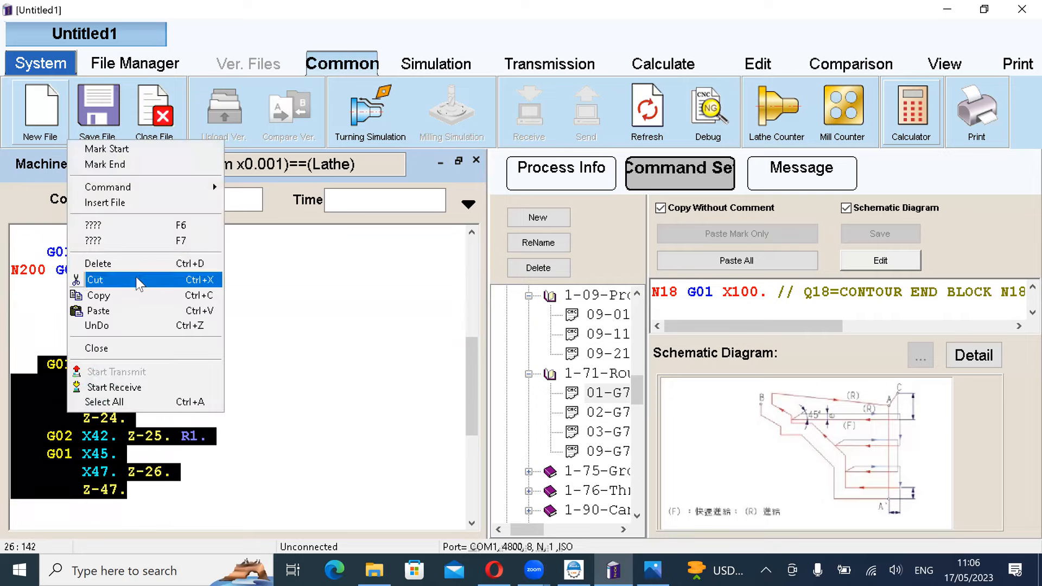
click(136, 279)
scroll(76, 417, up, 3)
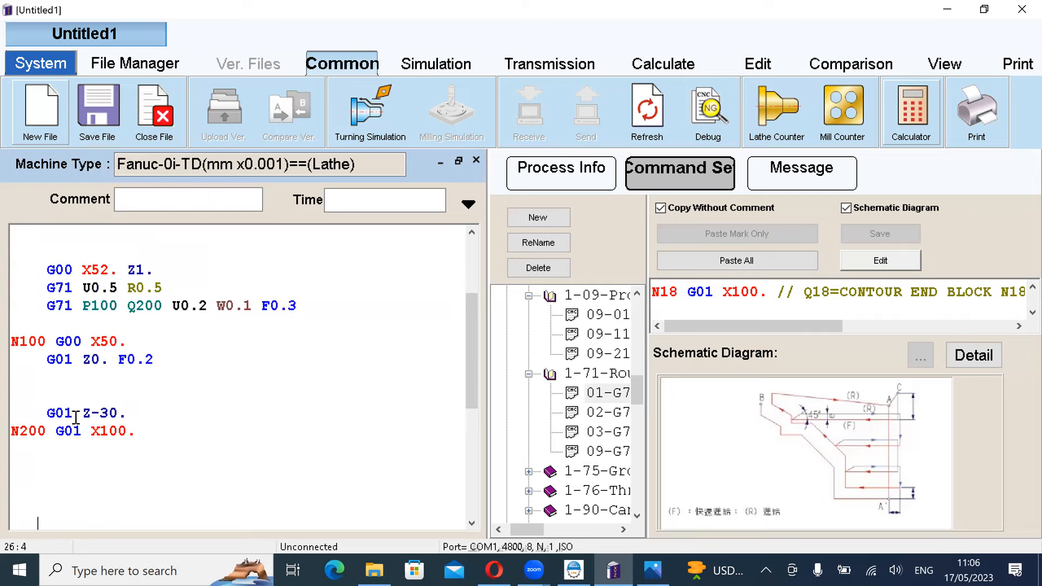
right_click(62, 385)
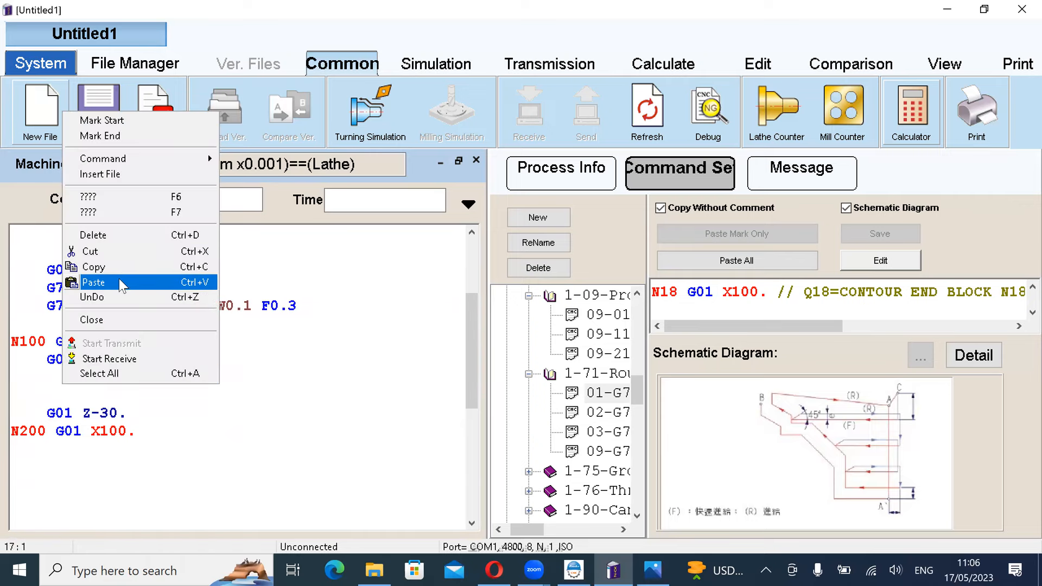
click(119, 282)
Step: Delete the template moves G00 X50. and G01 Z0. F0.2 after N100 and the G01 Z-30. line above N200
drag(82, 342, 53, 341)
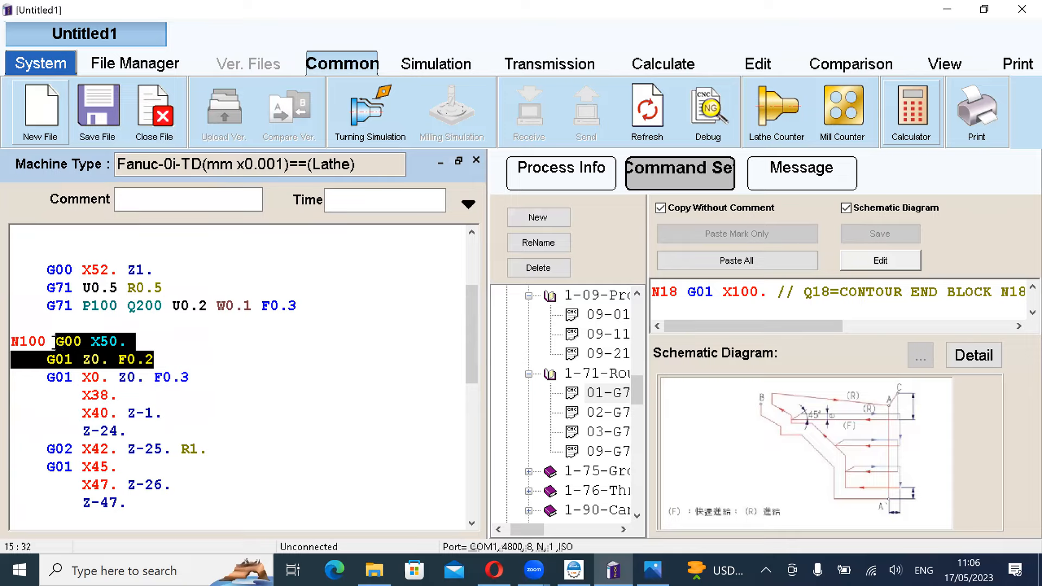
key(Delete)
scroll(65, 363, down, 2)
drag(137, 431, 50, 408)
click(126, 411)
key(Delete)
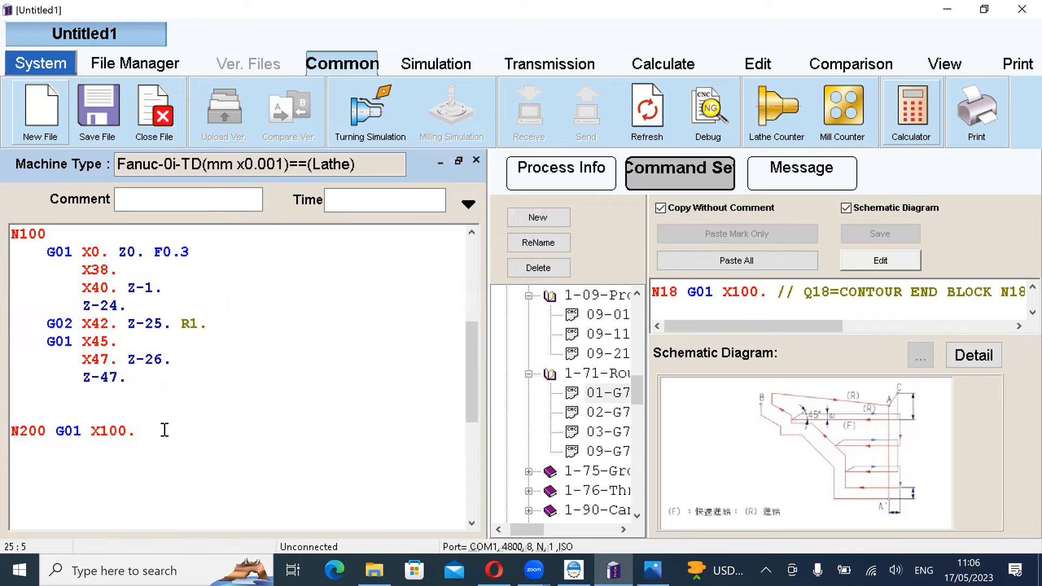
Step: Replace the G01 X100. move in block N200 with X52., matching the cycle's starting X position
scroll(111, 412, up, 5)
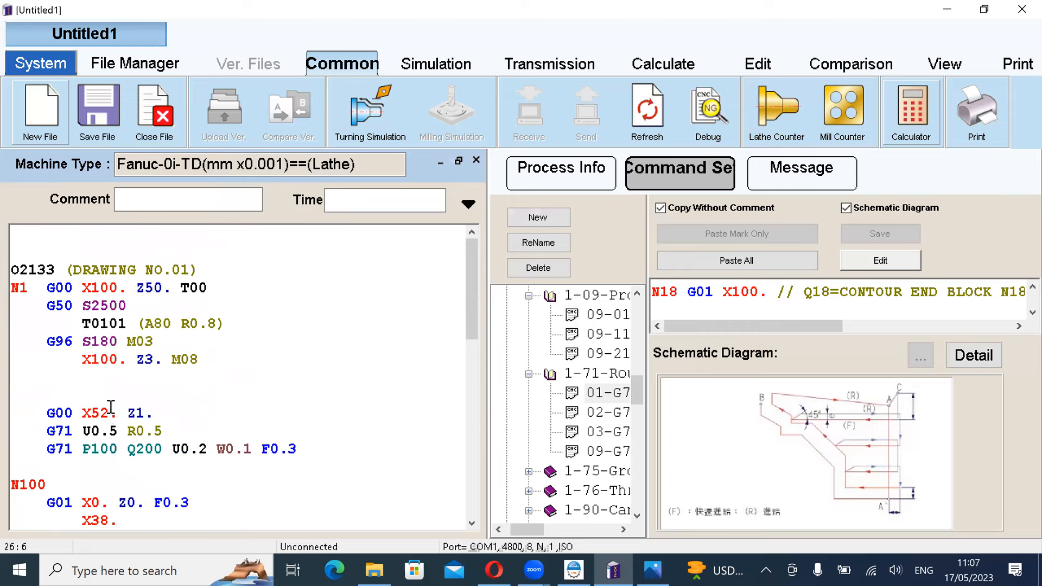
scroll(111, 413, down, 1)
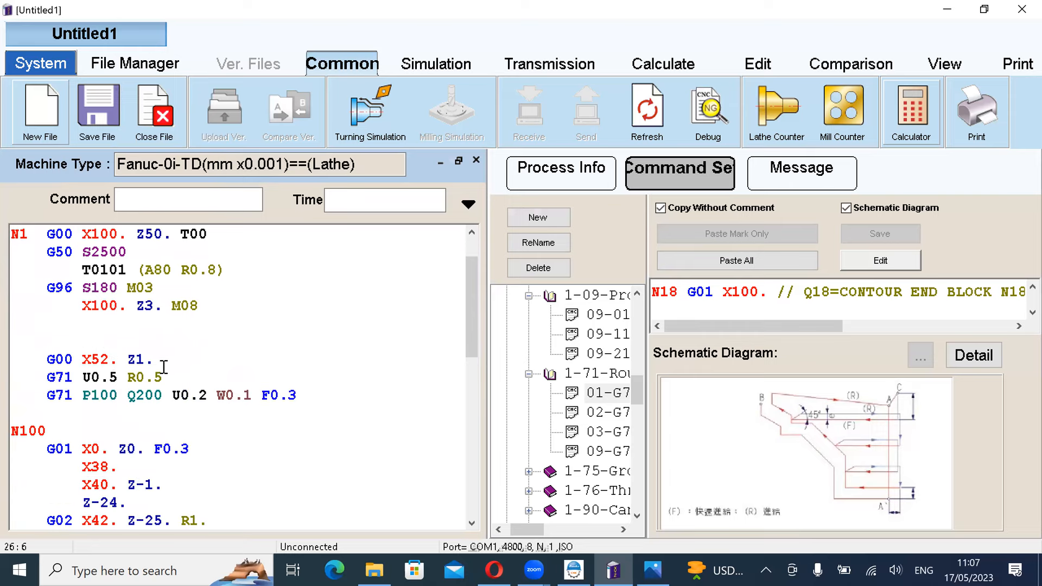
scroll(125, 380, down, 4)
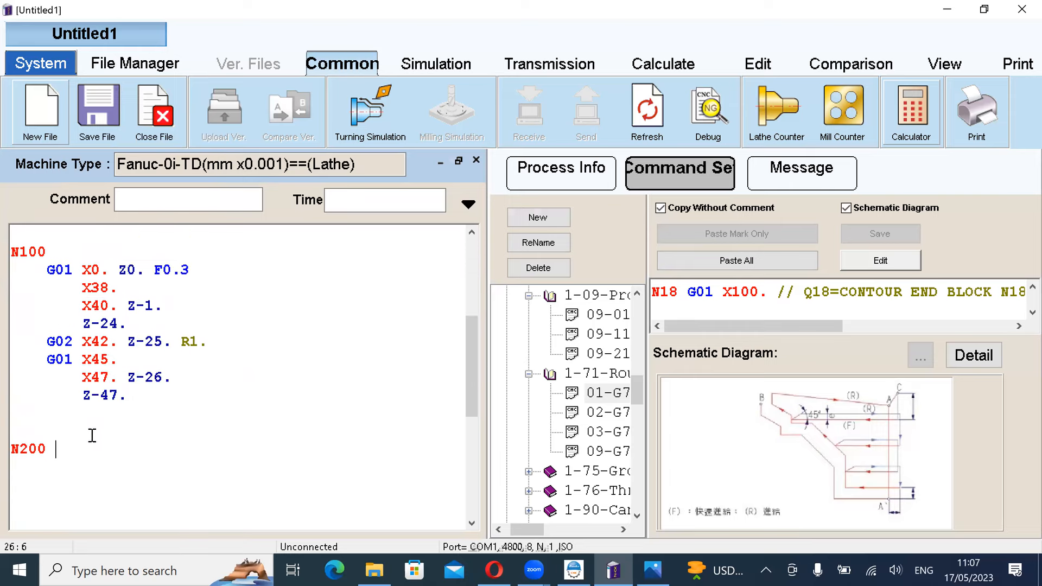
text(X52.)
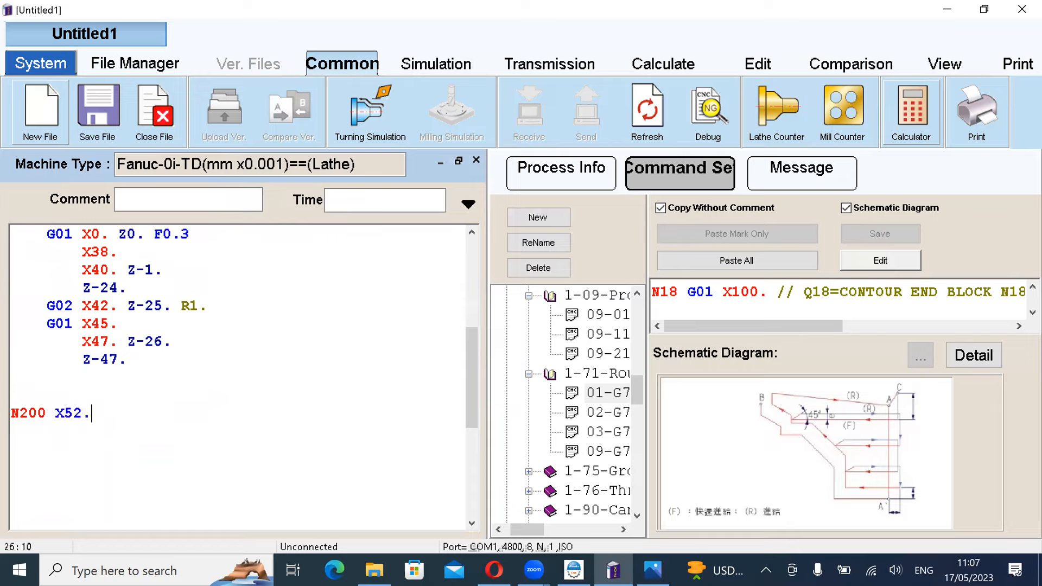
Step: Review the G71 lines, run the turning simulation and watch the roughing passes up close at the part's front face
scroll(166, 401, up, 3)
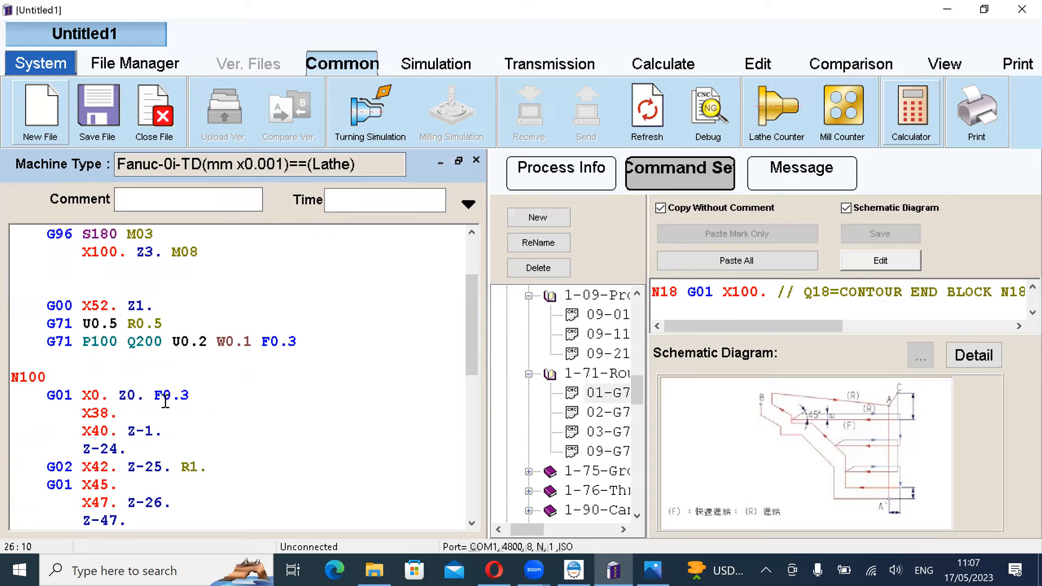
scroll(165, 402, up, 1)
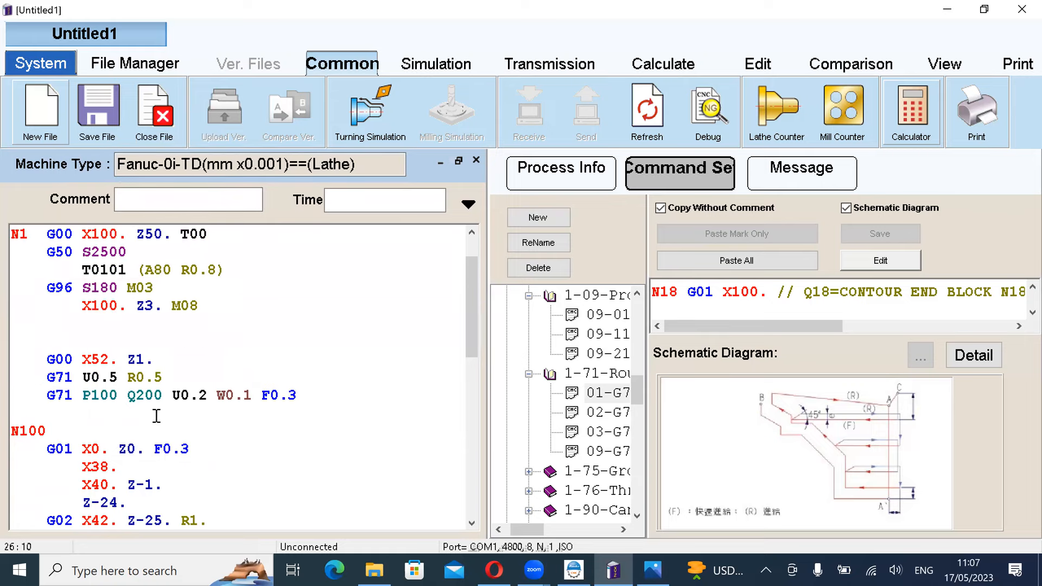
scroll(228, 415, down, 1)
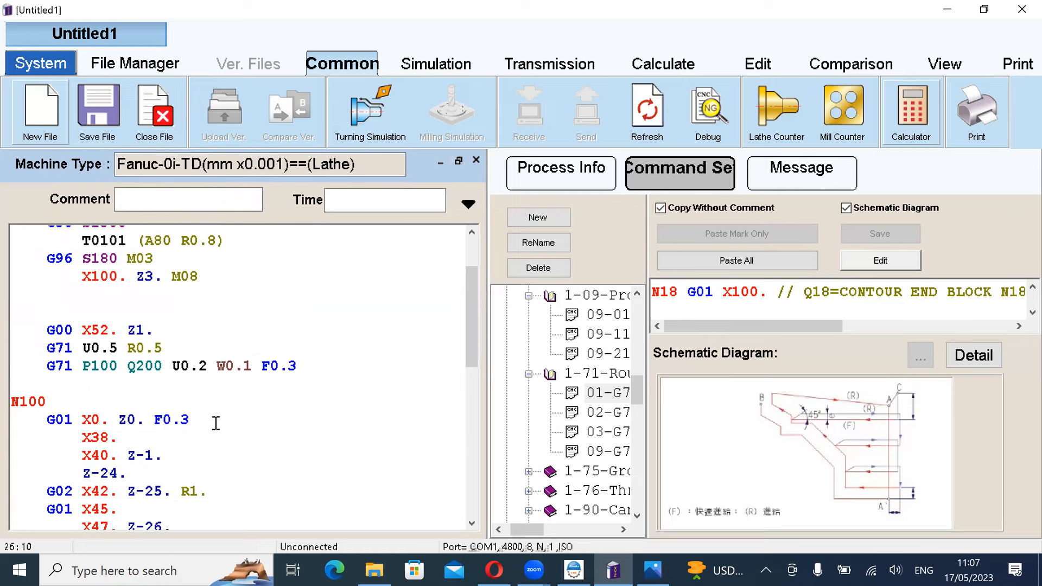
click(375, 121)
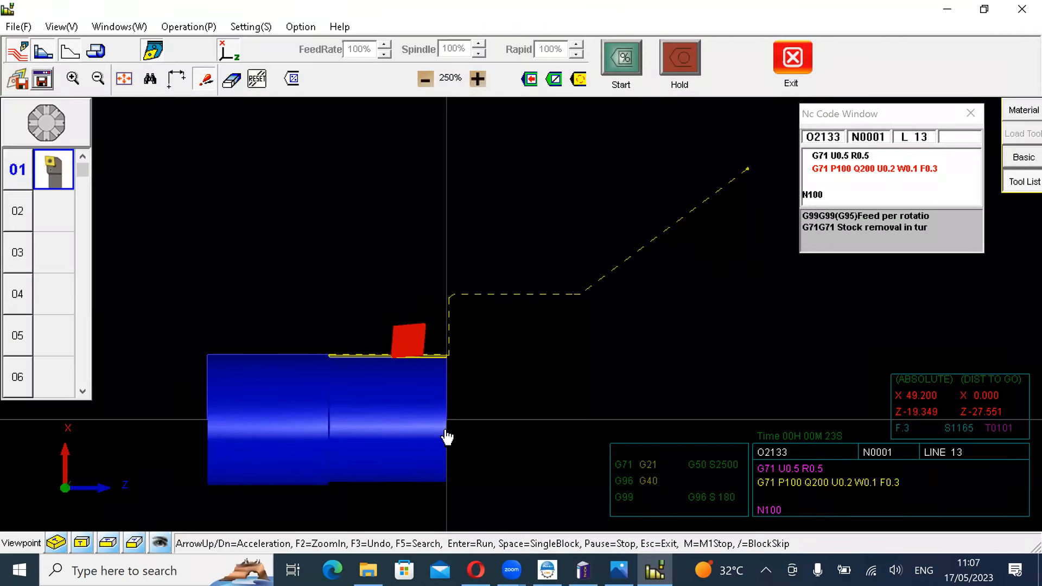
scroll(446, 437, up, 6)
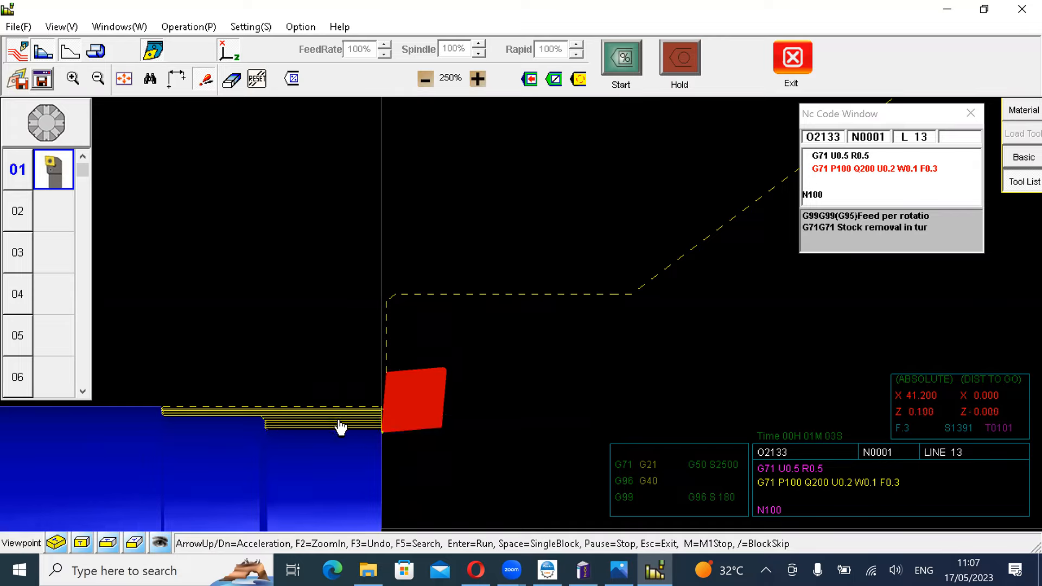
scroll(388, 440, up, 1)
drag(389, 440, 456, 291)
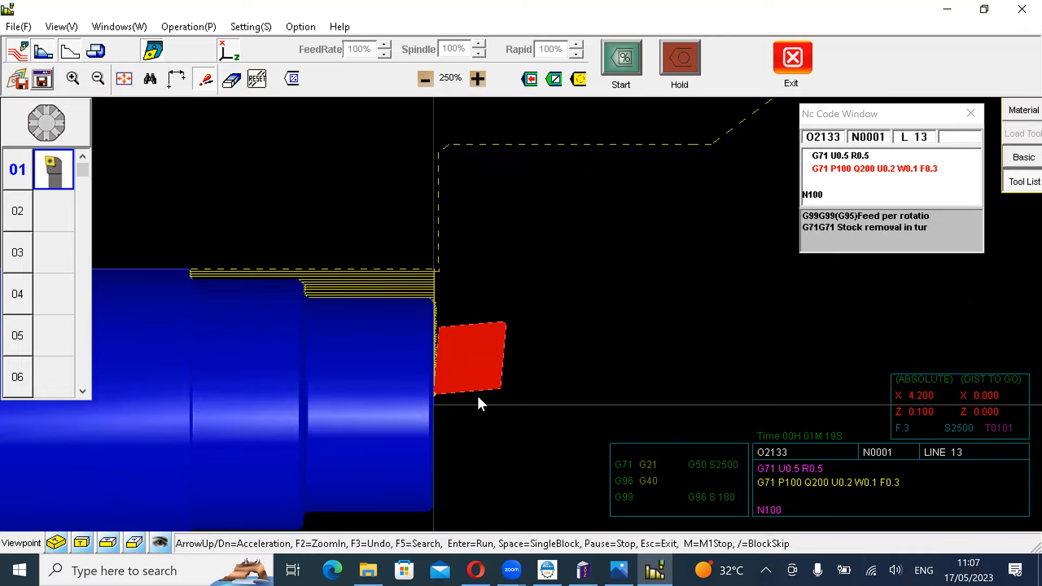
scroll(407, 326, up, 6)
drag(407, 325, 495, 257)
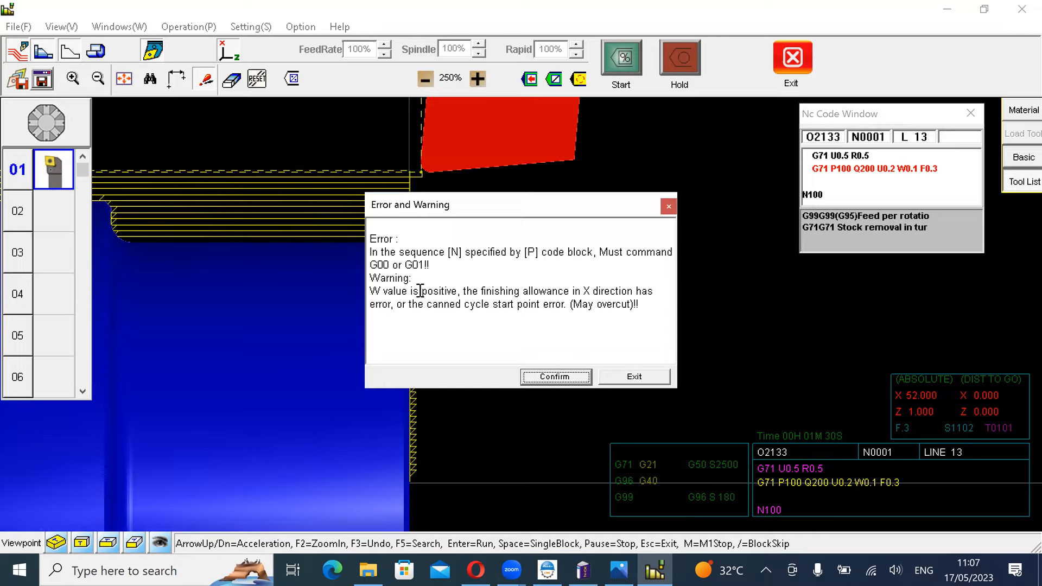
Step: Acknowledge the error and warning dialog, inspect the finished roughing toolpath at the front face and exit the simulation
click(565, 378)
scroll(494, 336, down, 4)
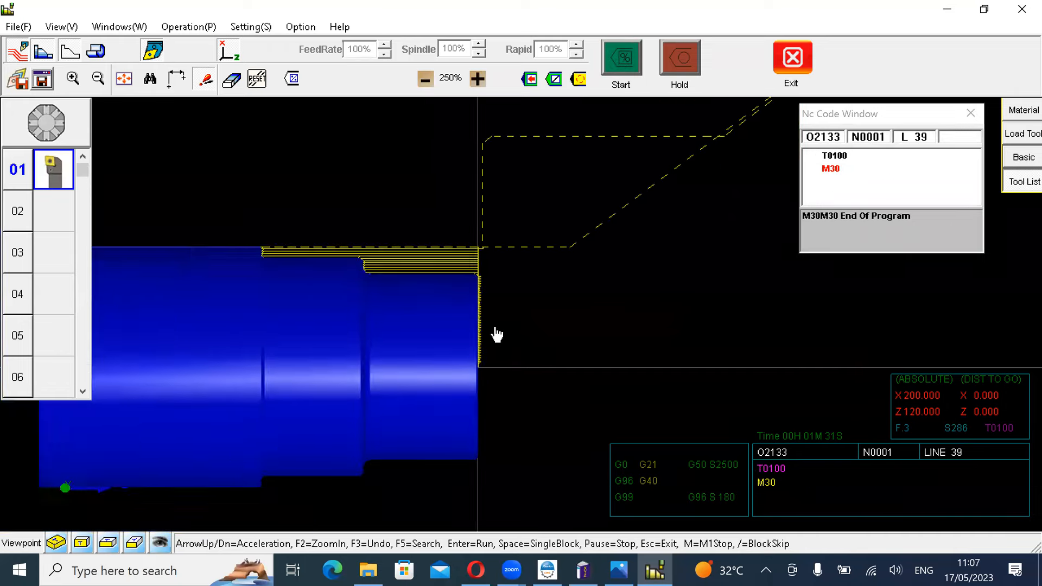
scroll(495, 335, up, 4)
scroll(459, 230, up, 1)
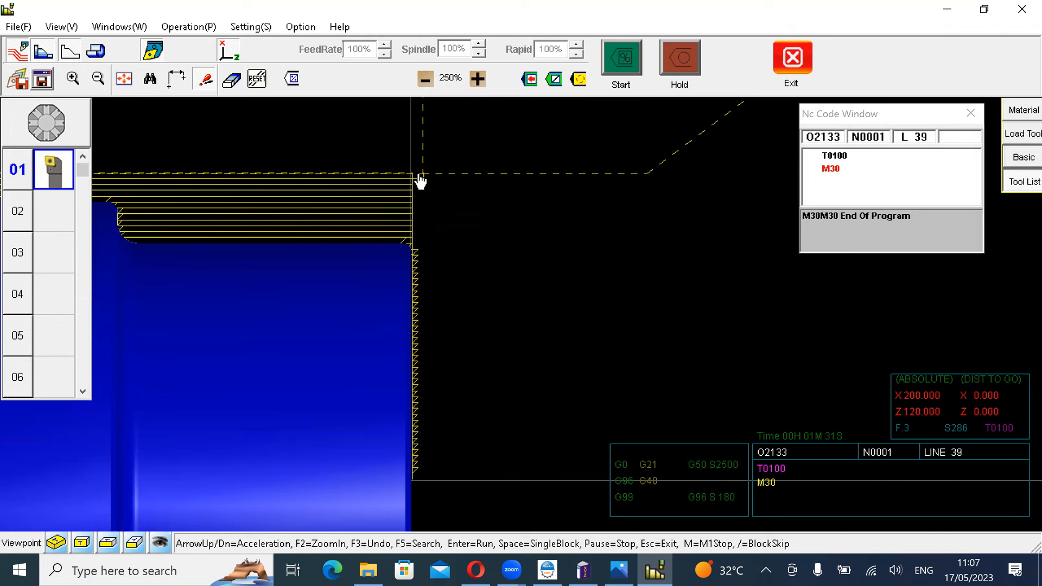
click(788, 69)
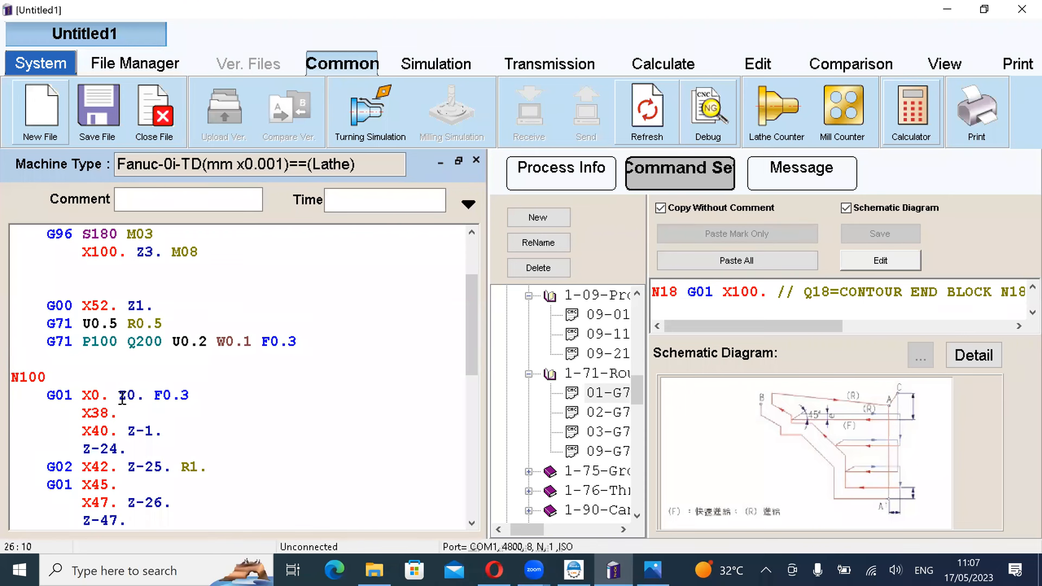
Step: Split the G01 X0. Z0. block into separate X and Z lines and add F0.3 after X0
key(Return)
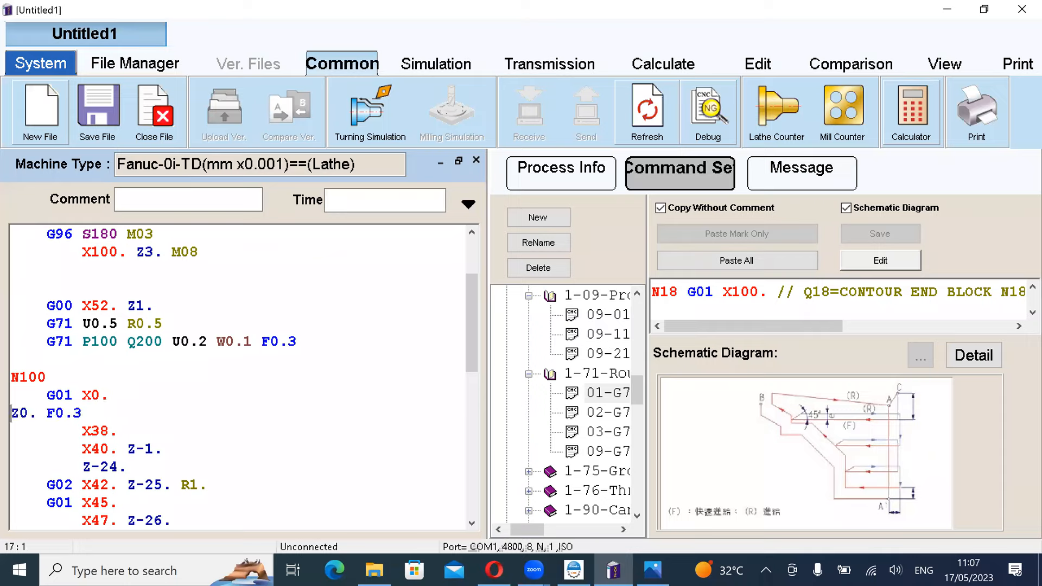
text(F0.3)
Step: Rerun the turning simulation, examine the facing passes at the front of the part and exit the simulation
click(380, 125)
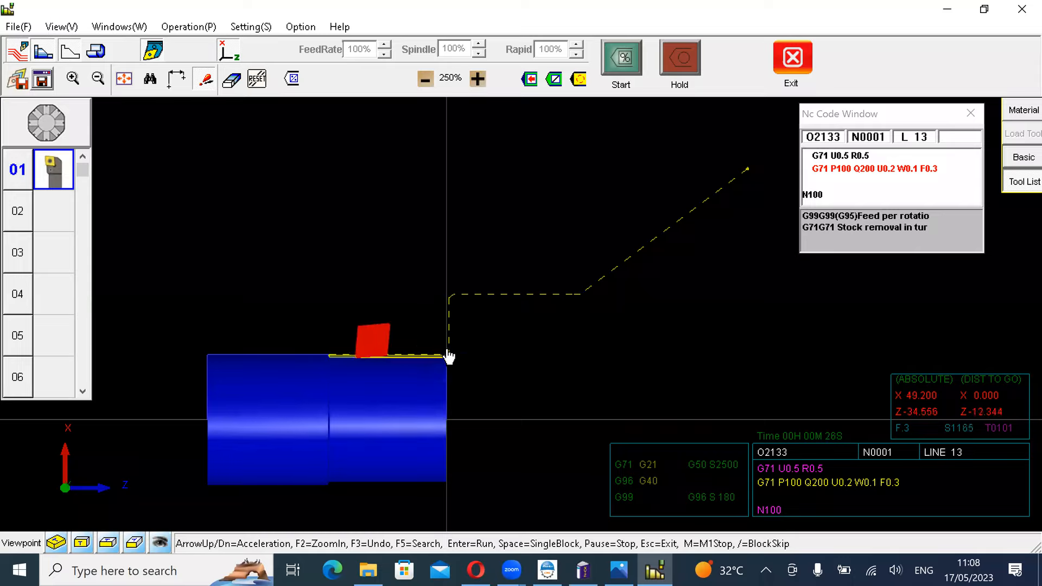
scroll(456, 379, up, 3)
middle_drag(441, 391, 455, 208)
scroll(429, 194, up, 2)
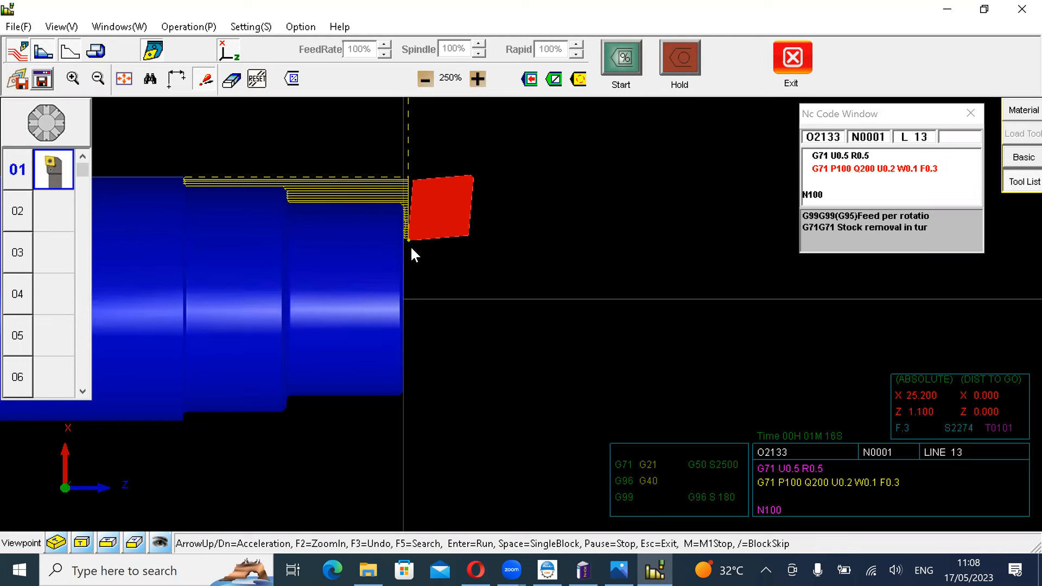
click(798, 76)
Step: Tidy the contour end by removing a blank line above N200 and aligning X52. with the other X values
scroll(301, 365, down, 2)
scroll(195, 295, down, 1)
scroll(200, 302, up, 2)
scroll(86, 400, down, 3)
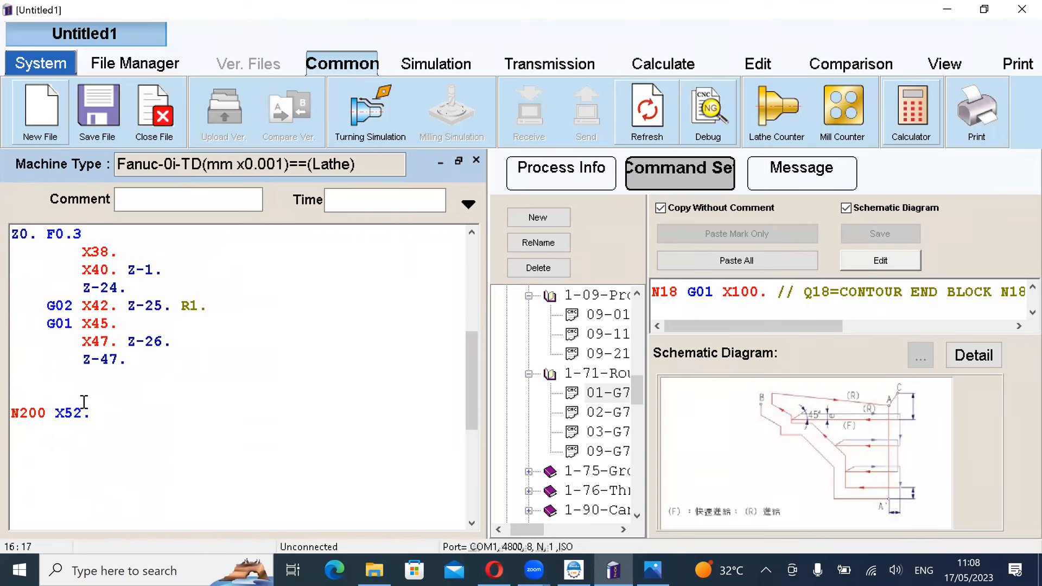
key(BackSpace)
scroll(184, 402, up, 5)
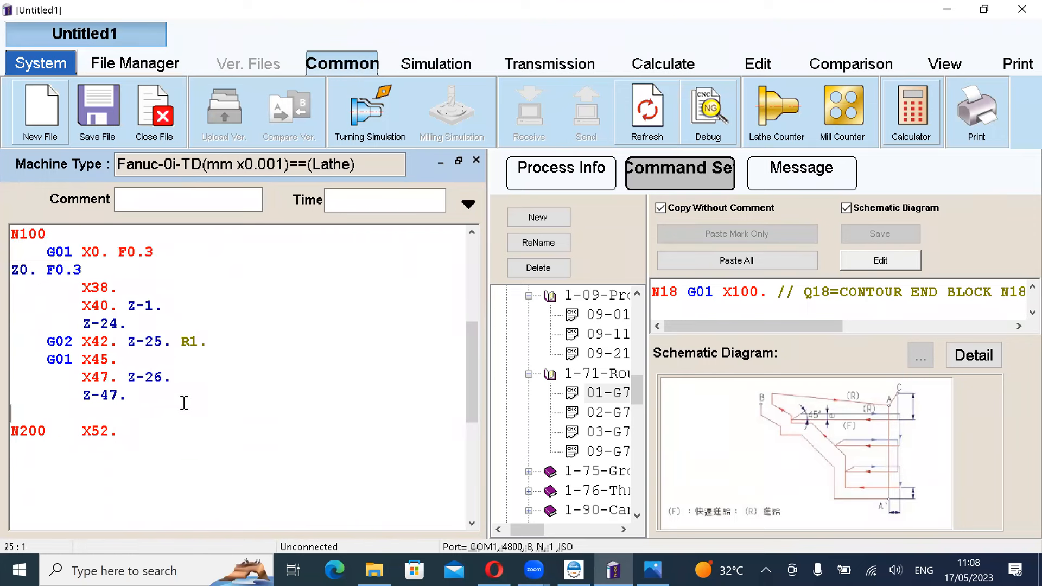
Step: Try changing the finishing allowances in the second G71 block, restoring them to U0.2 and W0.1
scroll(184, 402, down, 2)
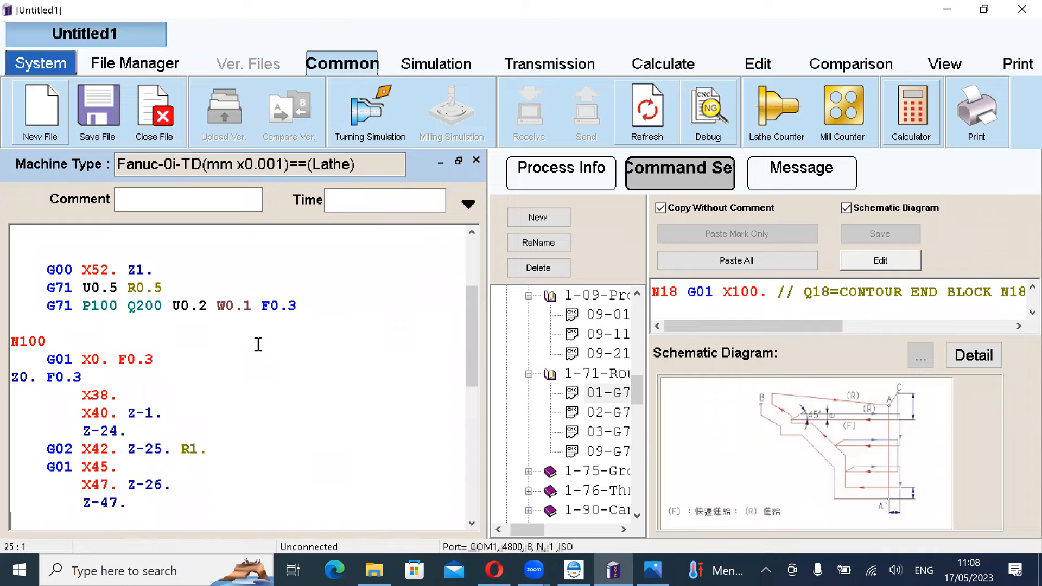
scroll(257, 343, down, 2)
scroll(260, 345, up, 3)
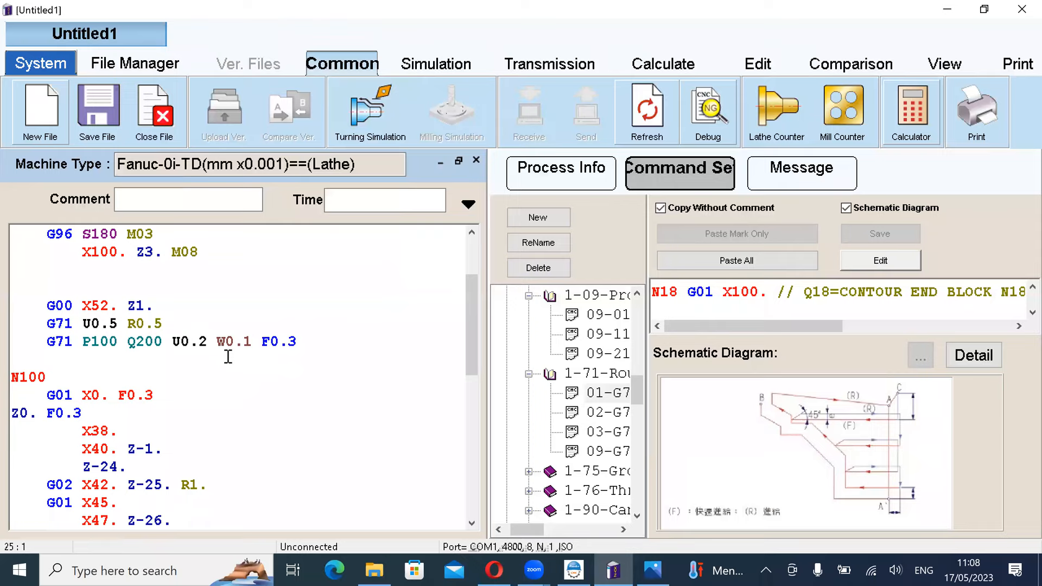
scroll(228, 356, up, 1)
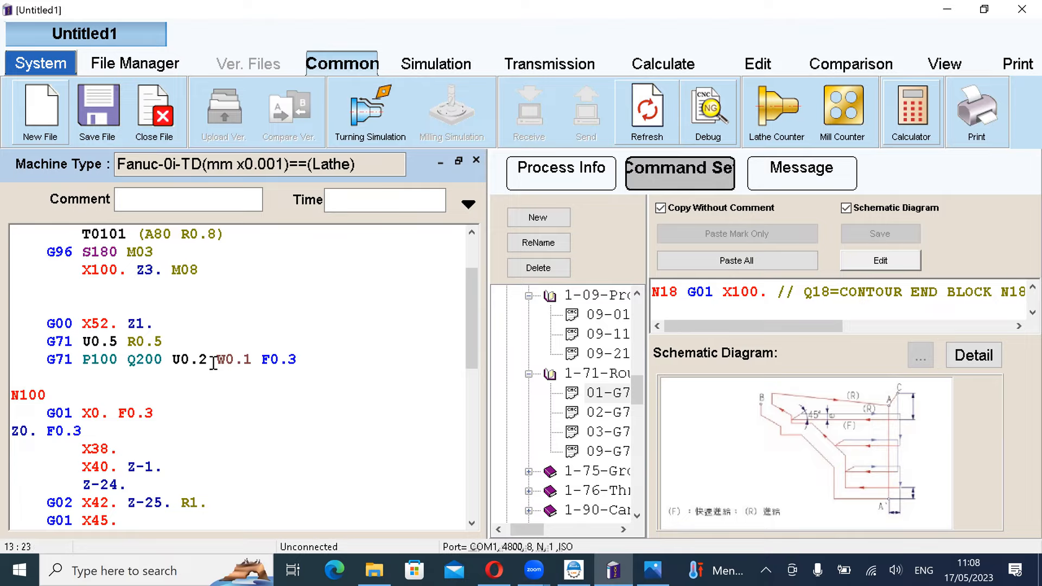
key(BackSpace)
key(BackSpace)
key(Left)
key(Left)
key(Left)
key(Left)
text(5)
key(BackSpace)
text(2)
click(244, 363)
text(1)
scroll(289, 380, down, 5)
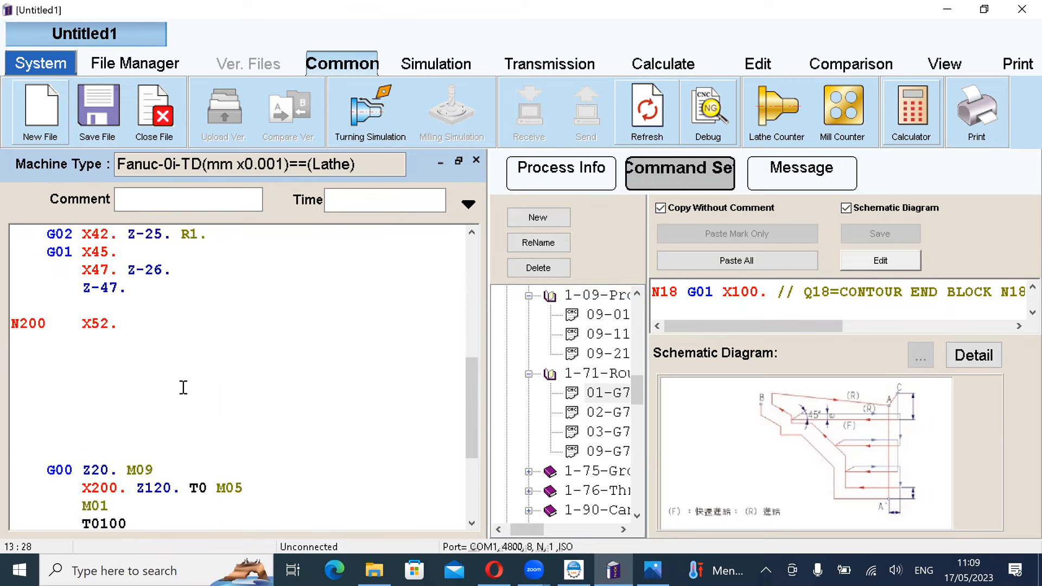
Step: Insert the 09-G70 FinishingCycle command template below the N200 X52. contour end block
scroll(183, 388, up, 3)
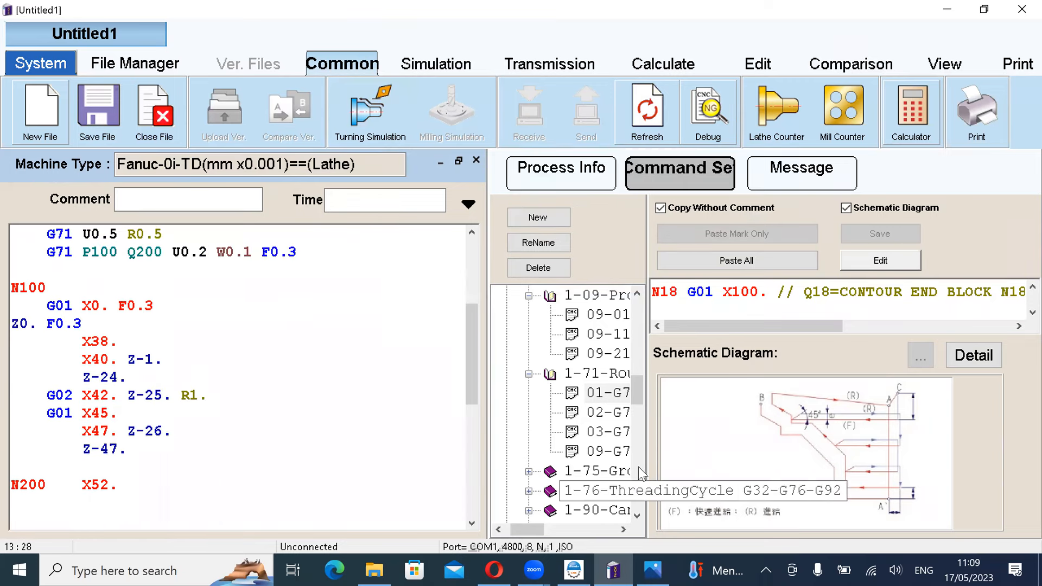
drag(647, 453, 762, 450)
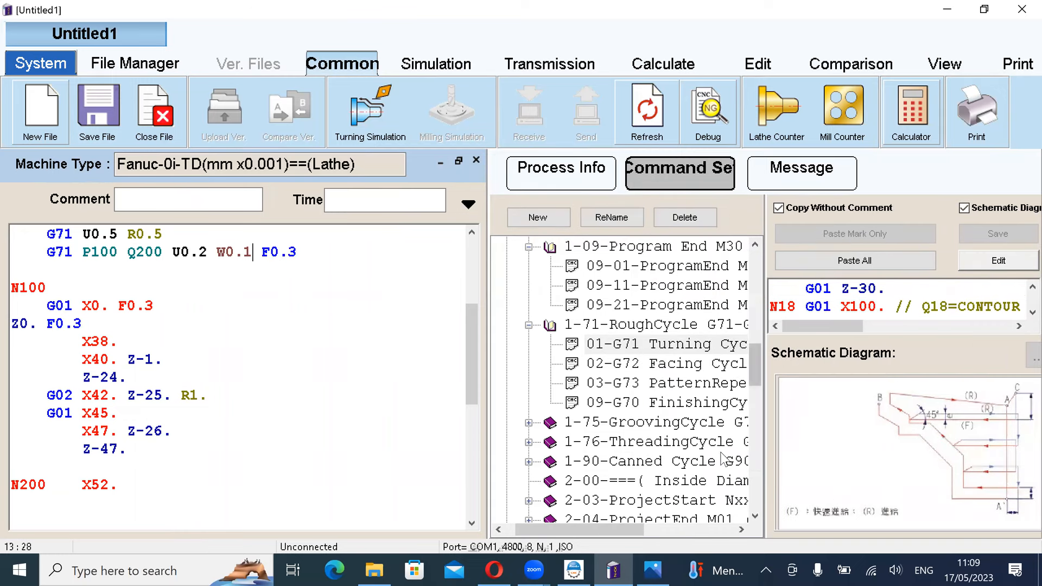
click(687, 405)
scroll(651, 379, down, 1)
scroll(163, 467, down, 2)
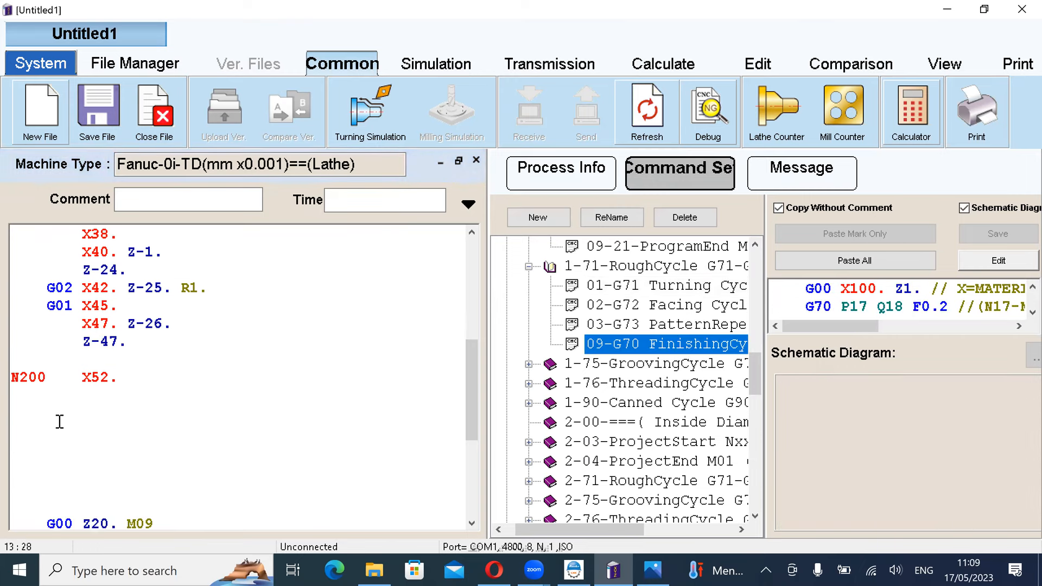
click(60, 421)
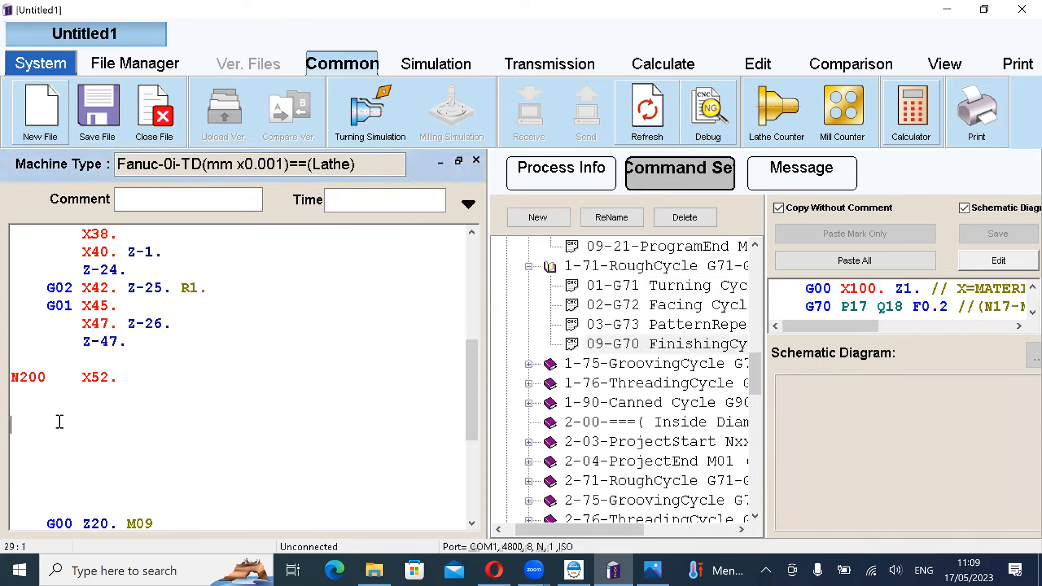
click(864, 262)
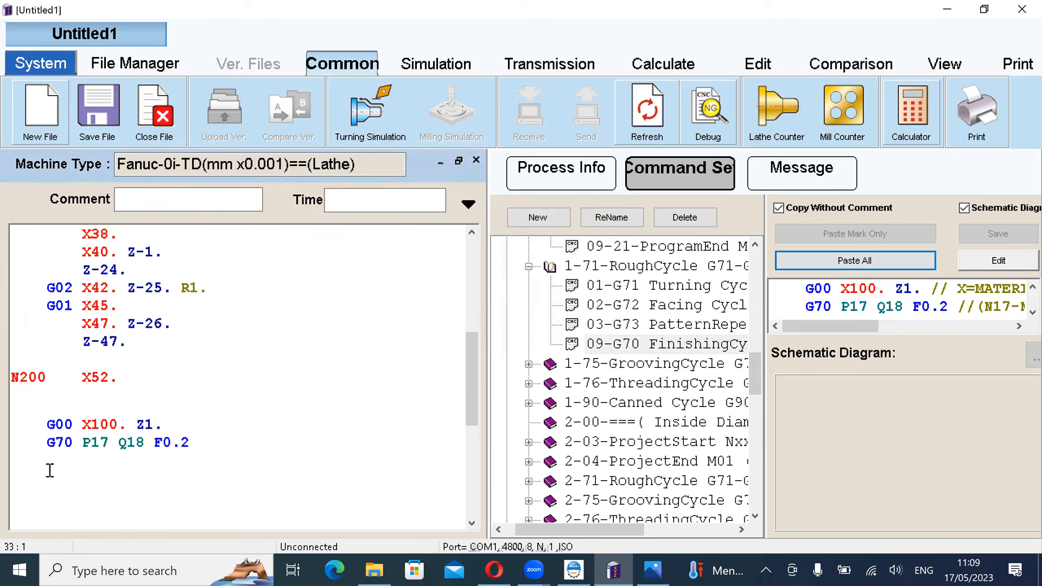
Step: Replace the contour references in the inserted G70 block with P1100 and Q200
scroll(106, 418, up, 1)
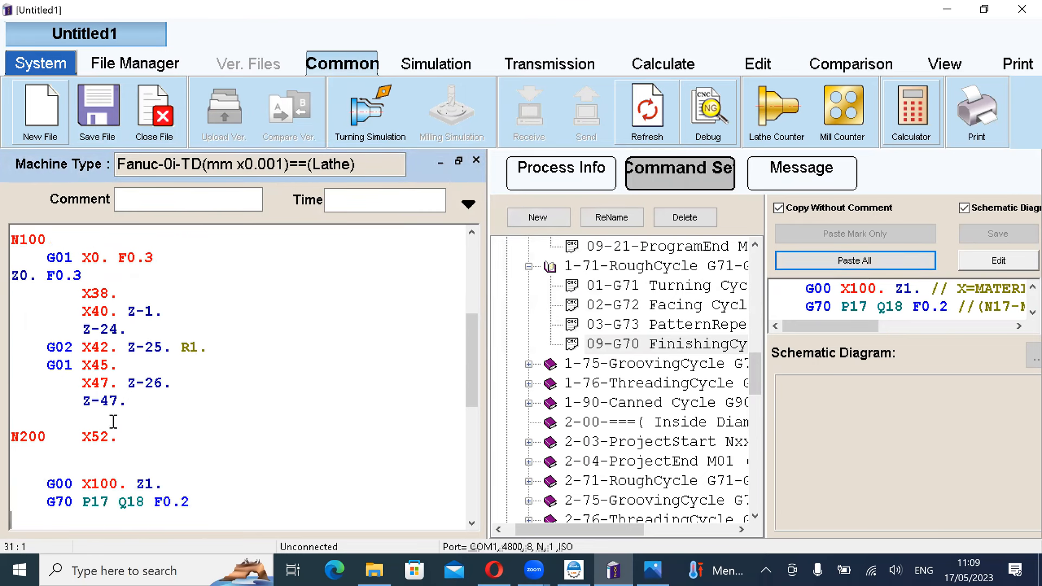
scroll(99, 410, up, 4)
scroll(163, 428, down, 6)
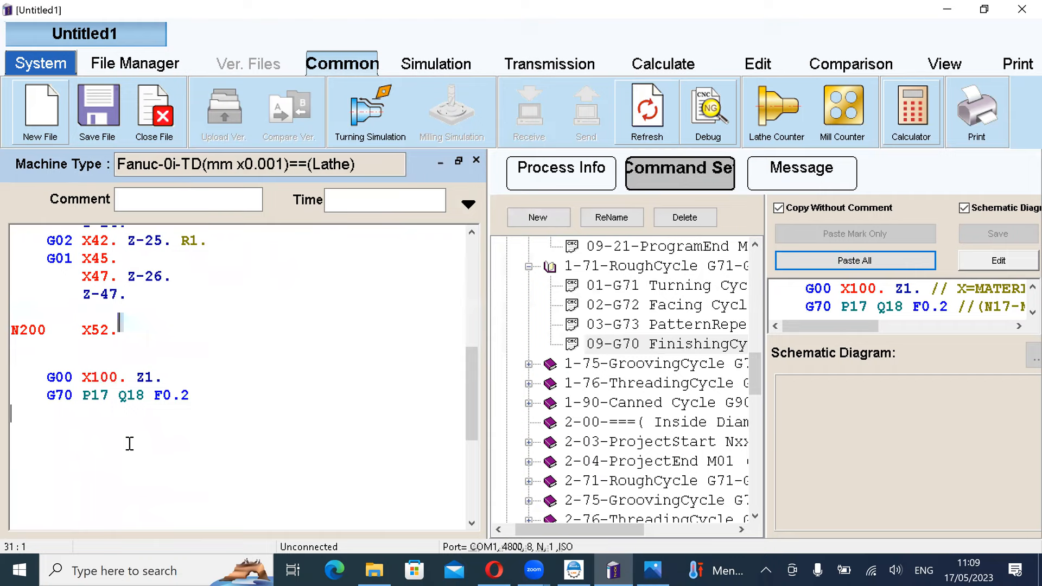
scroll(125, 423, up, 5)
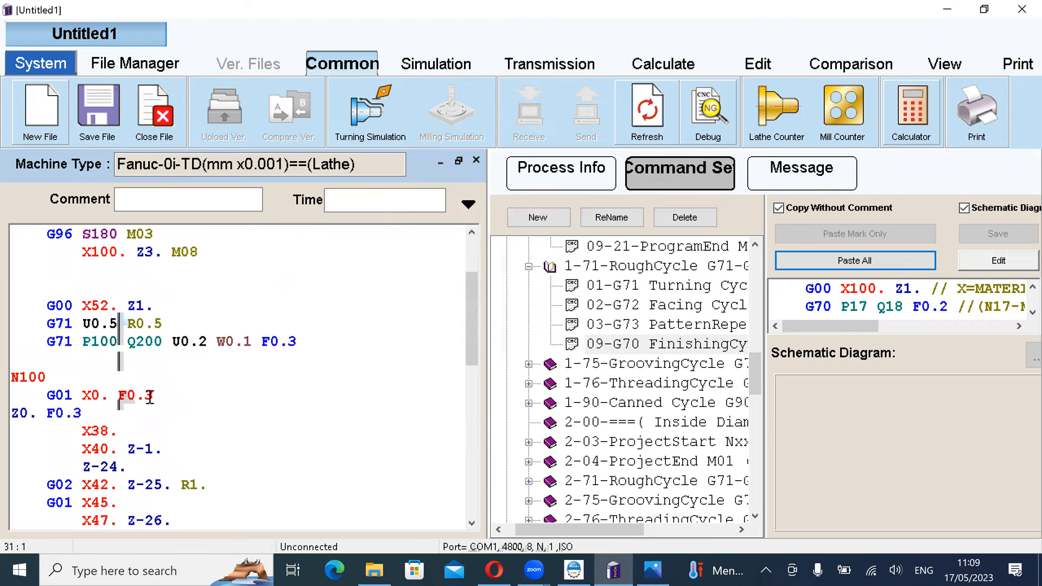
scroll(195, 408, down, 1)
scroll(46, 327, down, 2)
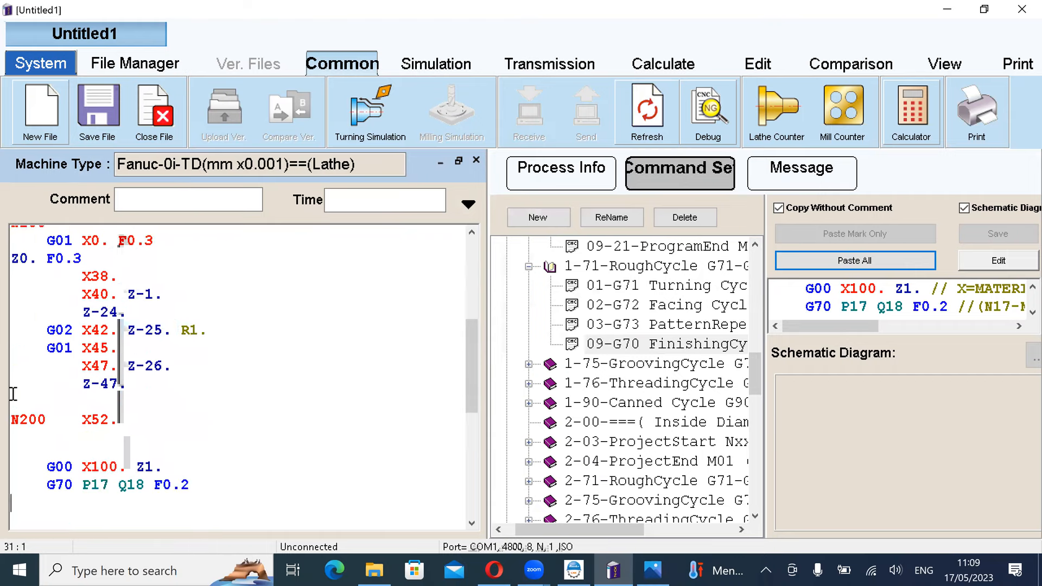
click(113, 477)
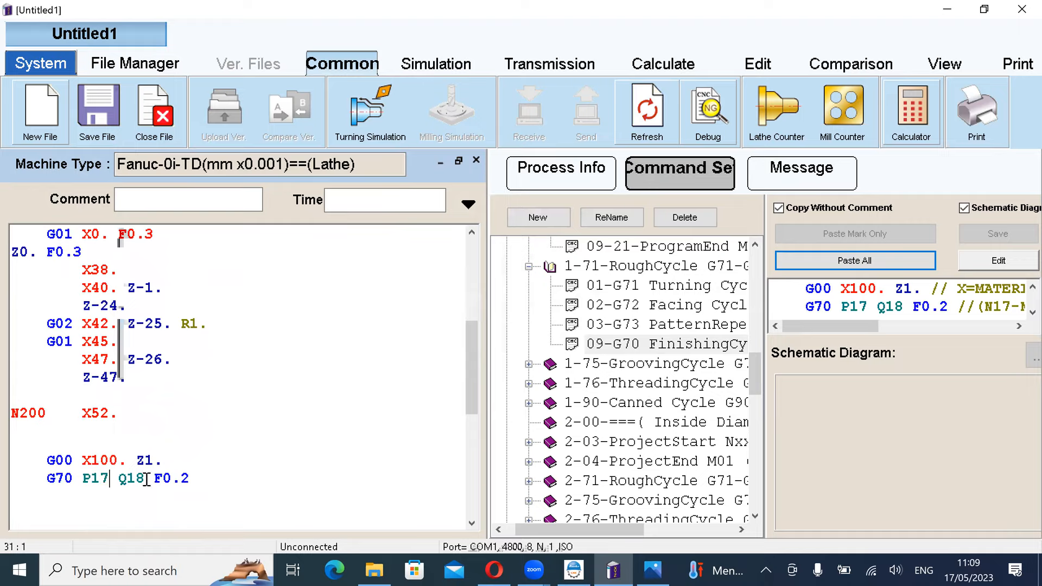
key(BackSpace)
text(100)
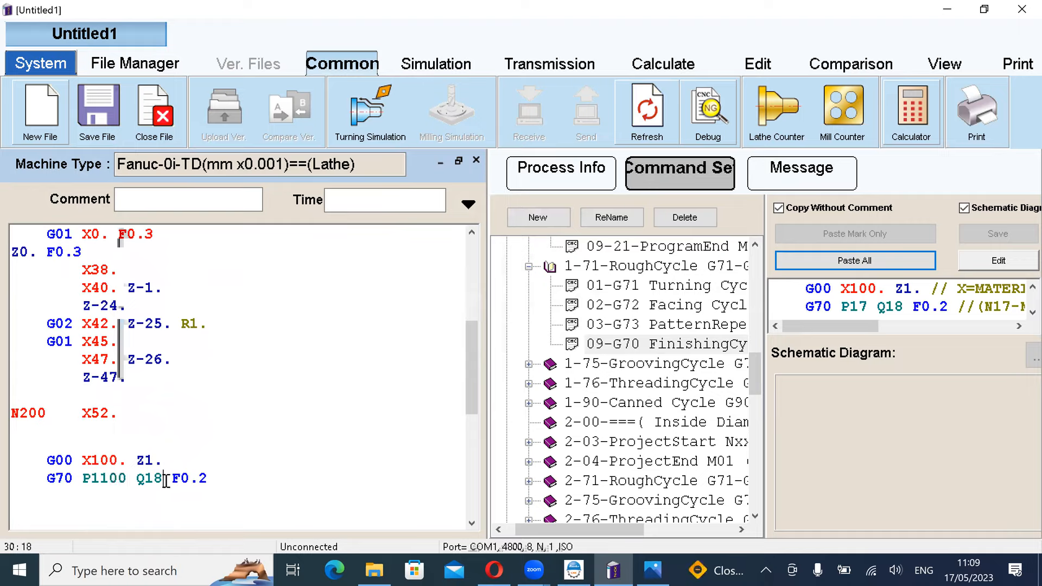
key(BackSpace)
key(BackSpace)
text(200)
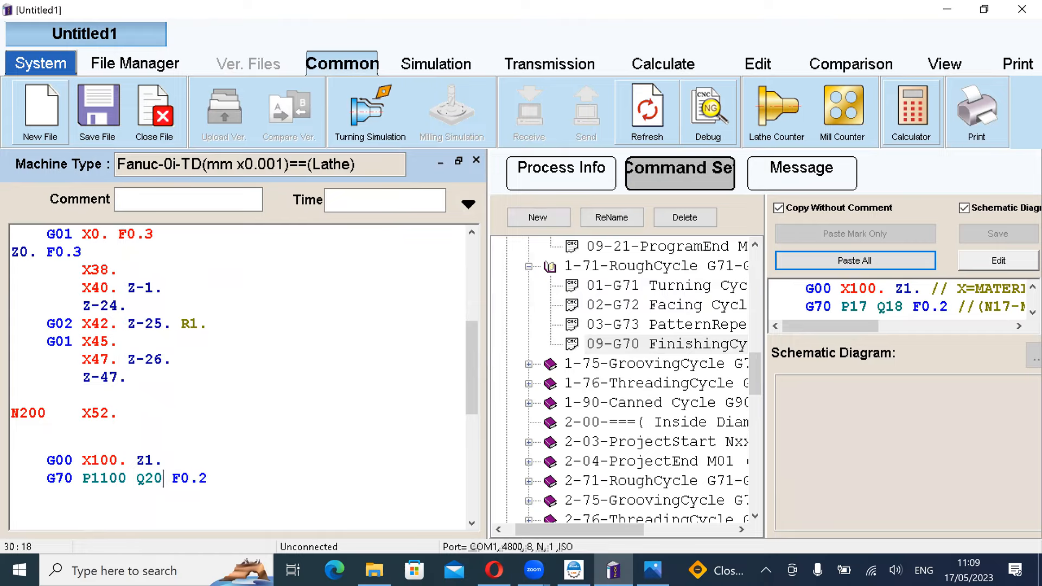
Step: Run the turning simulation with the G70 finishing cycle, acknowledge both error dialogs and exit the simulation
click(389, 124)
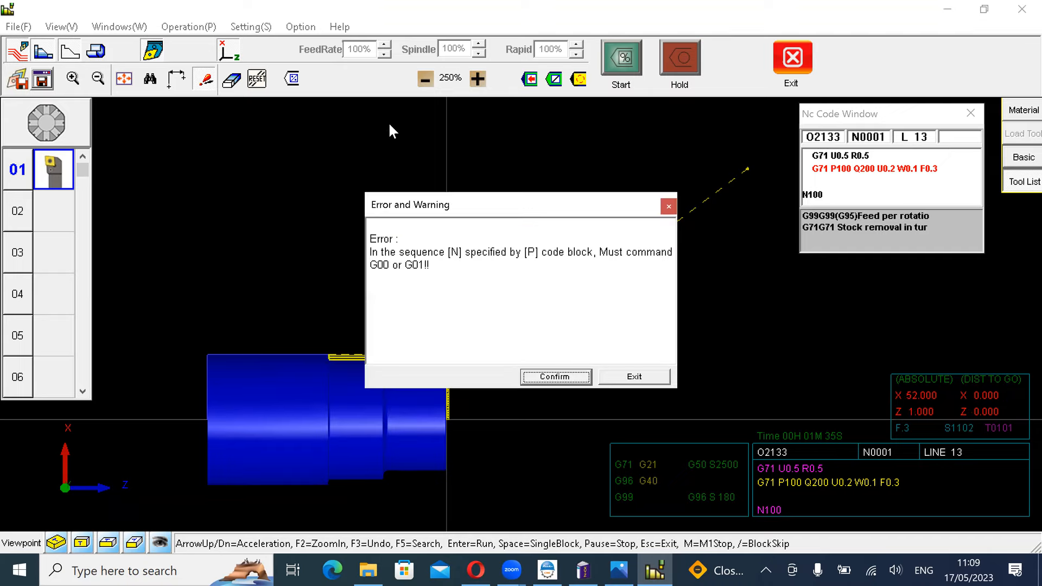
click(550, 375)
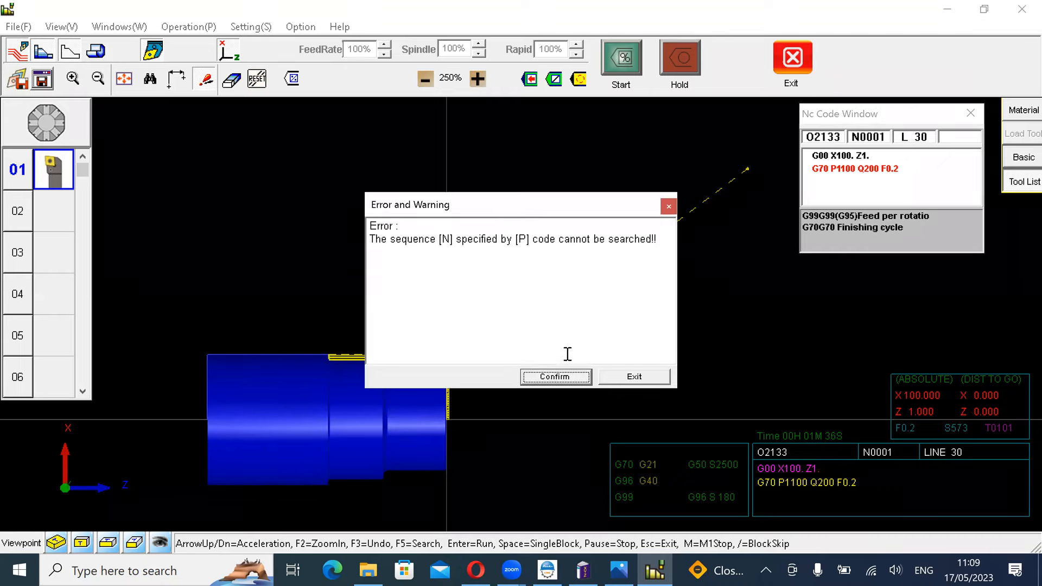
click(561, 382)
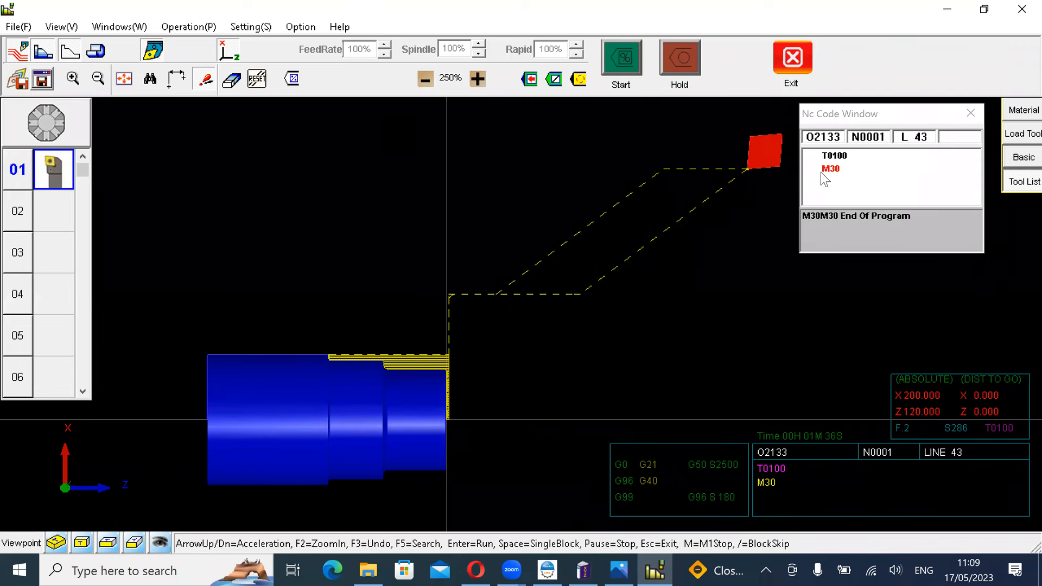
click(793, 59)
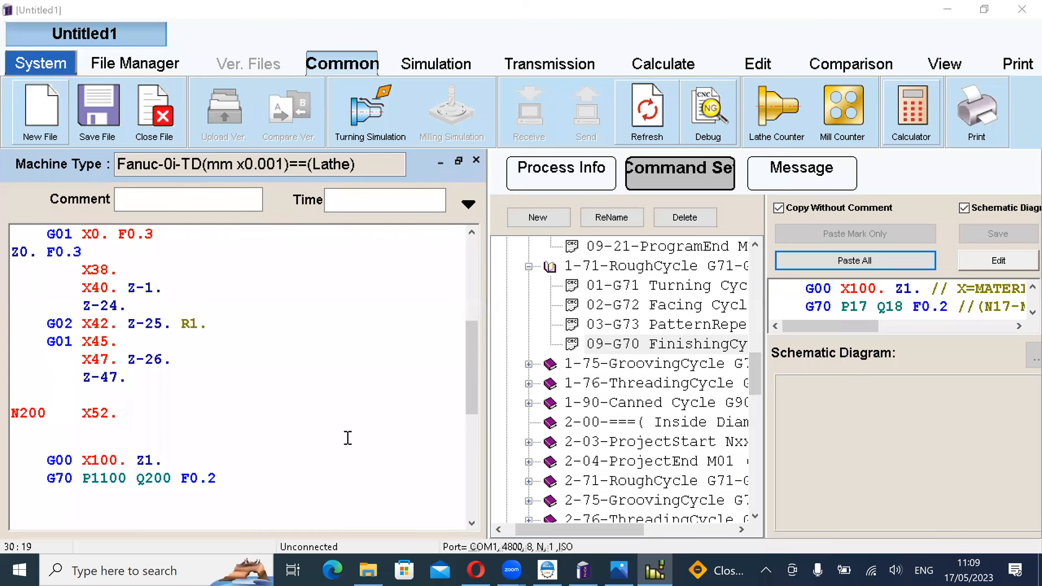
Step: Correct the G70 start reference to P100 and reduce the gap above G00 Z20. M09 to one blank line
scroll(344, 434, down, 3)
scroll(351, 423, up, 1)
scroll(348, 421, down, 1)
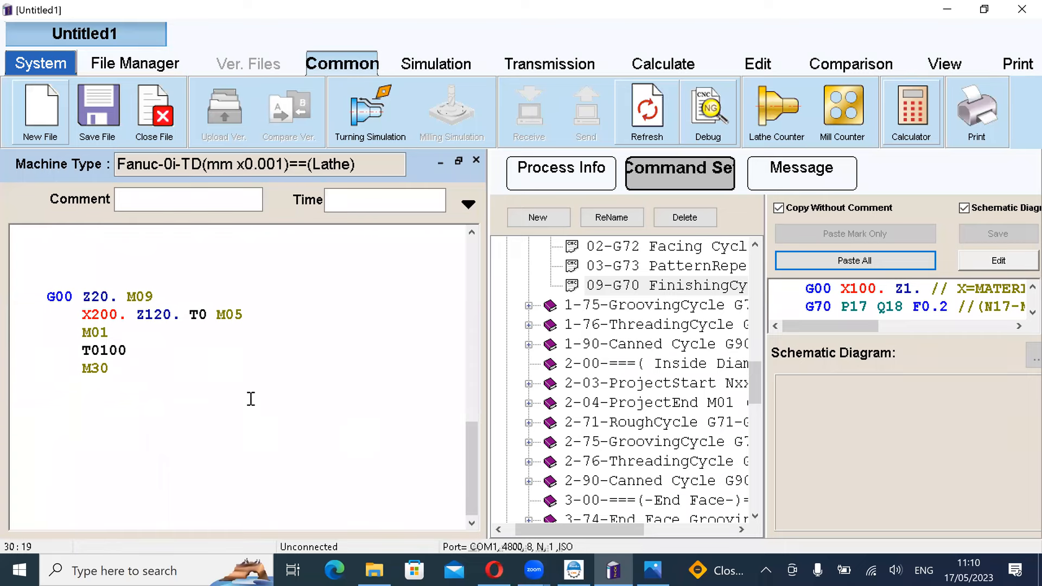
key(BackSpace)
key(BackSpace)
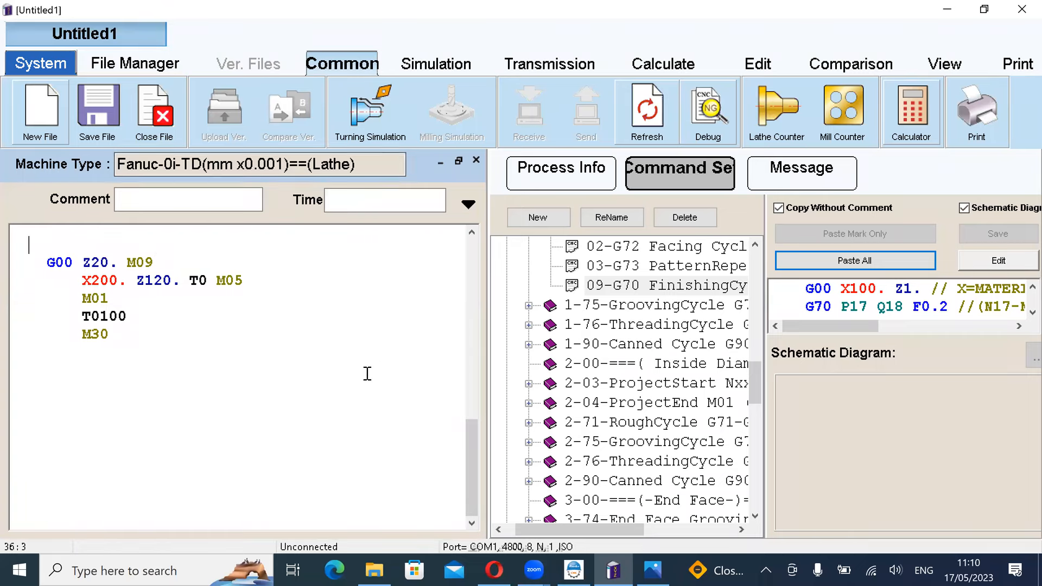
scroll(217, 378, up, 3)
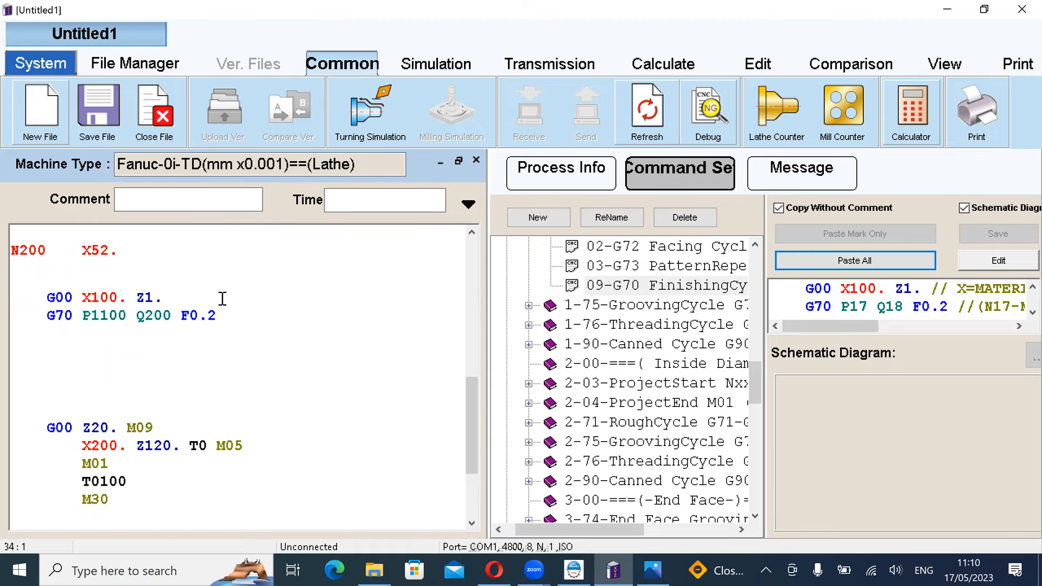
click(109, 317)
key(BackSpace)
click(62, 416)
key(BackSpace)
key(BackSpace)
key(BackSpace)
key(BackSpace)
key(BackSpace)
key(BackSpace)
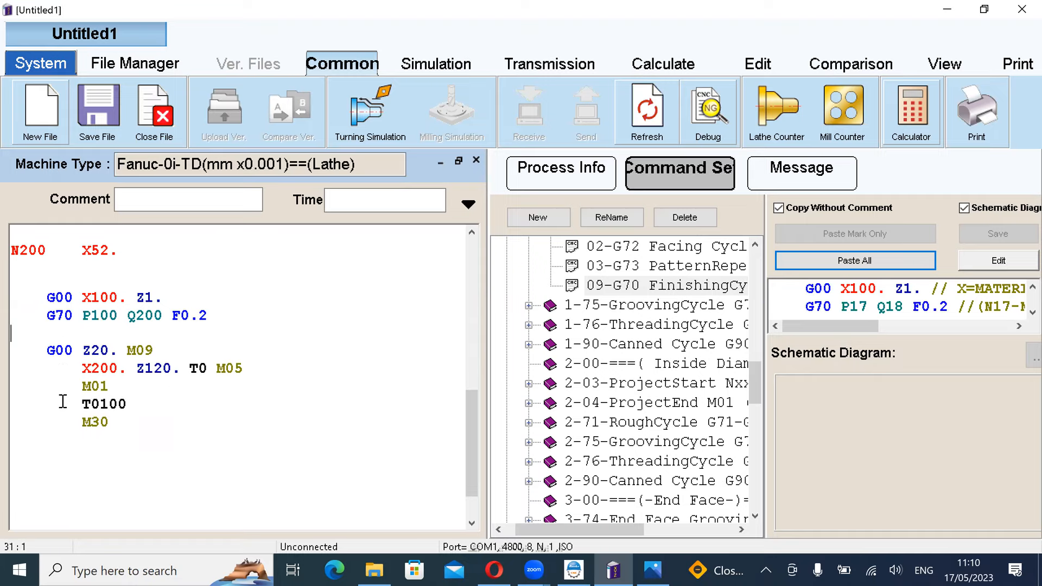
Step: Review the part drawing Contoh Soal.jpeg and return to the beginning of the lathe program
scroll(63, 402, up, 6)
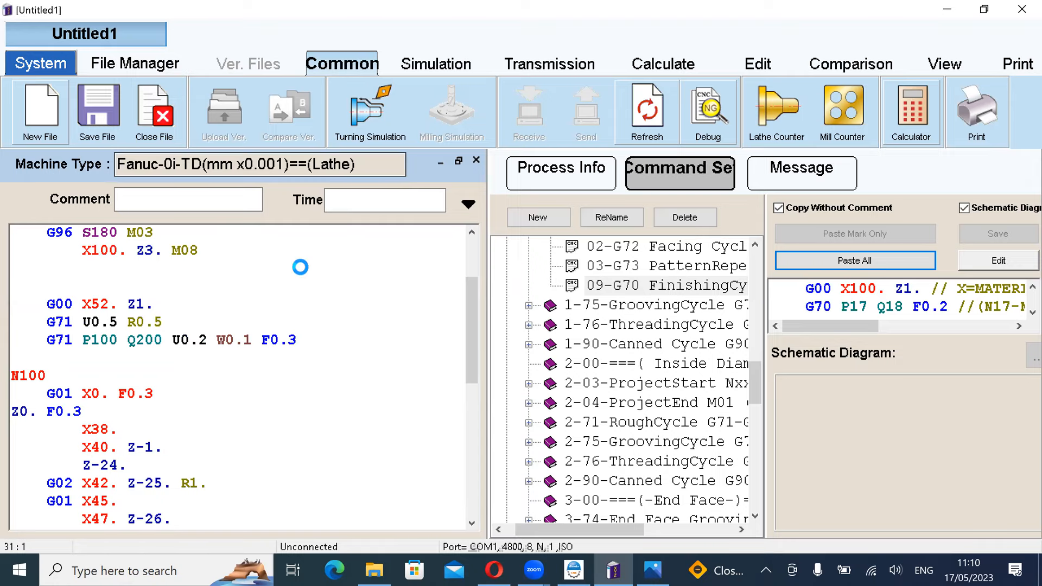
click(652, 570)
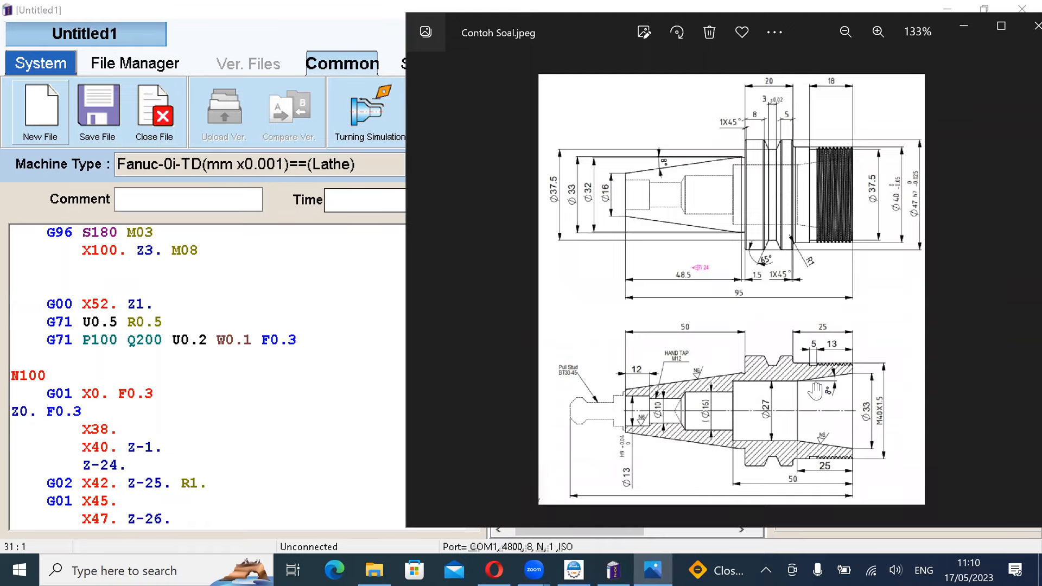
click(361, 408)
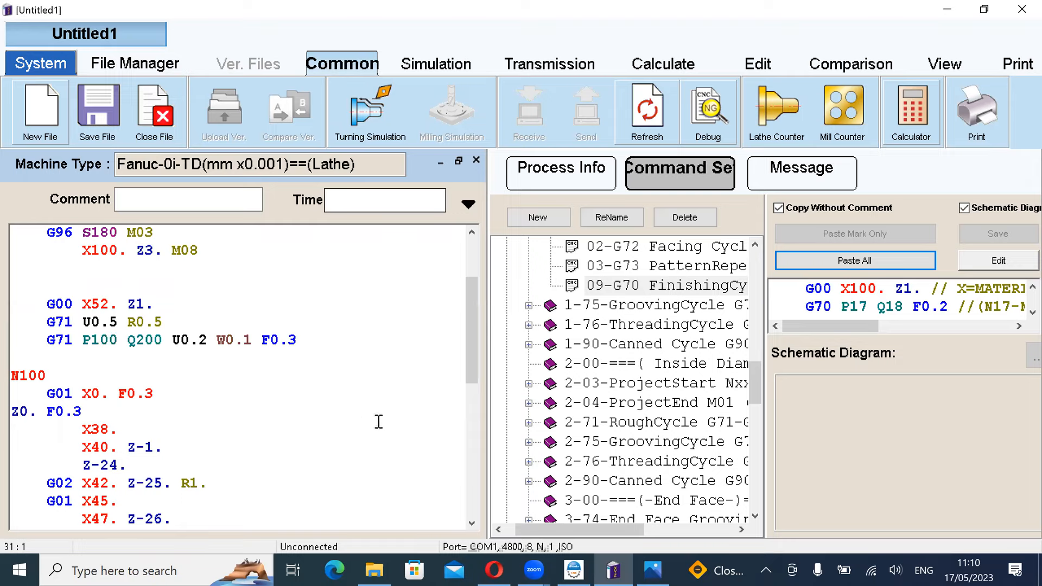
scroll(346, 431, up, 2)
scroll(347, 432, up, 1)
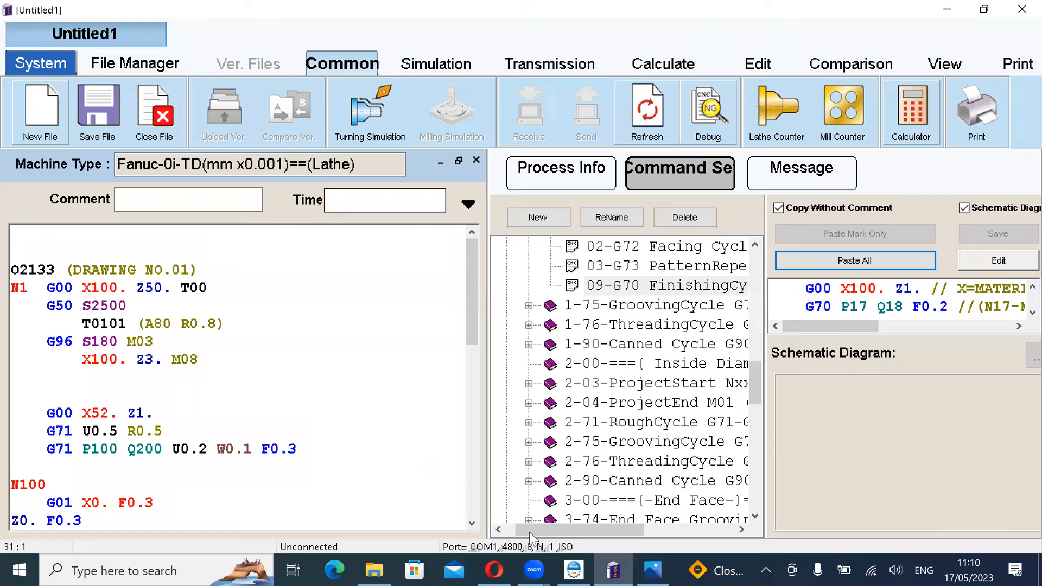
Step: Launch FrankCAM_Turn from RenAn Launcher, acknowledge its screen resolution warning and bring its window to the front
click(574, 569)
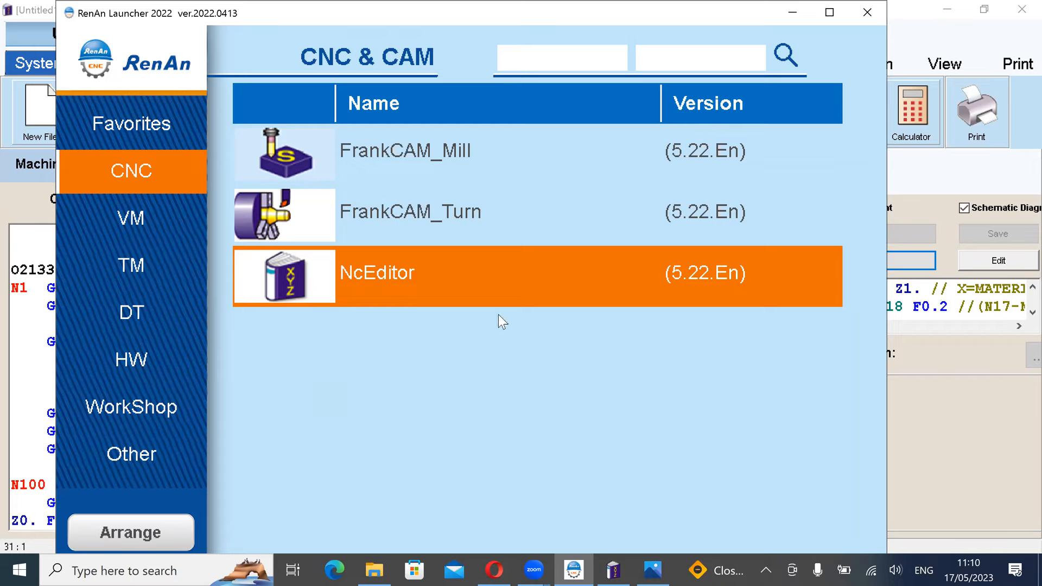
click(327, 226)
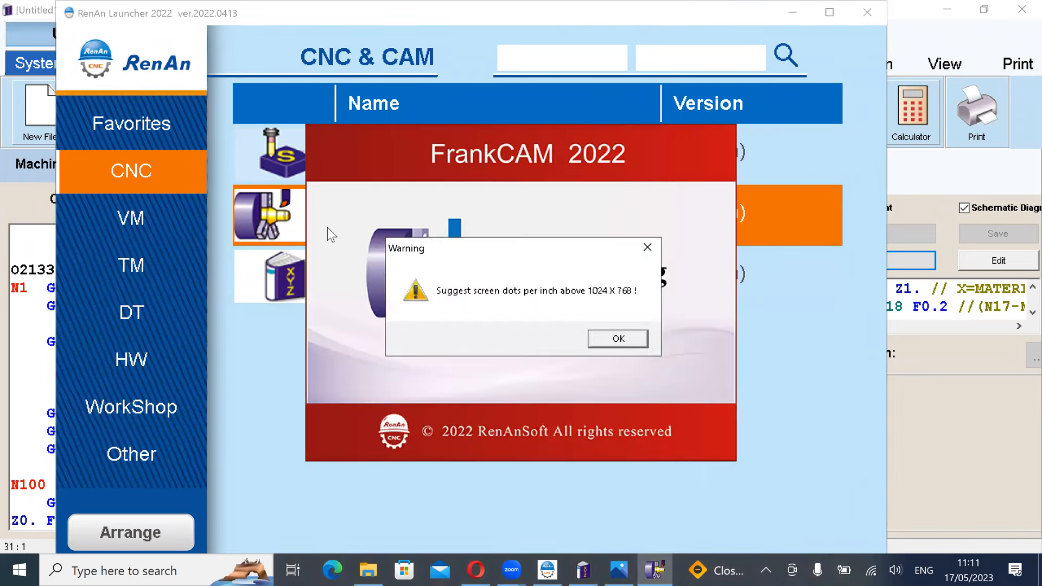
click(599, 337)
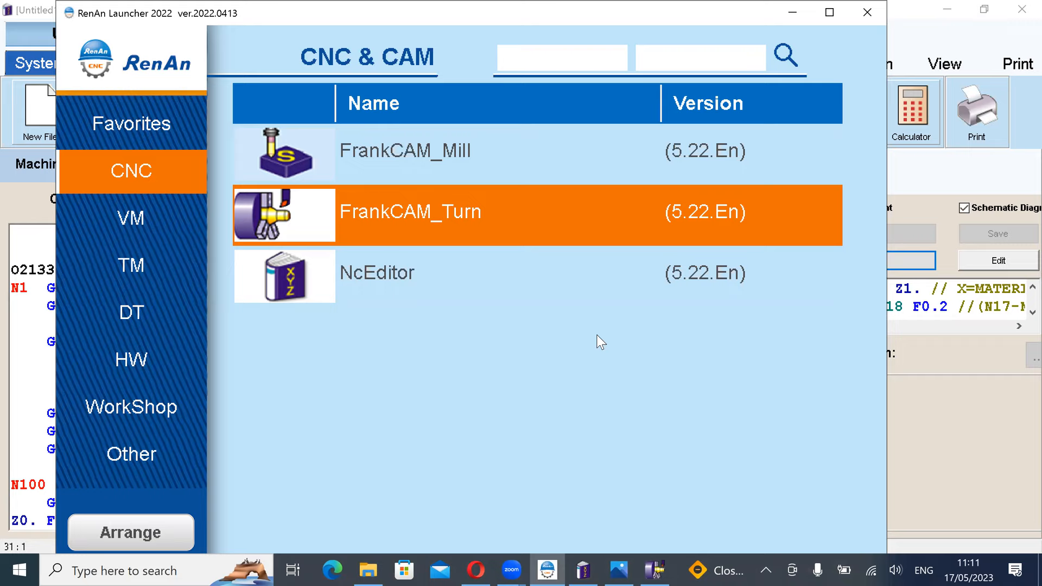
click(652, 563)
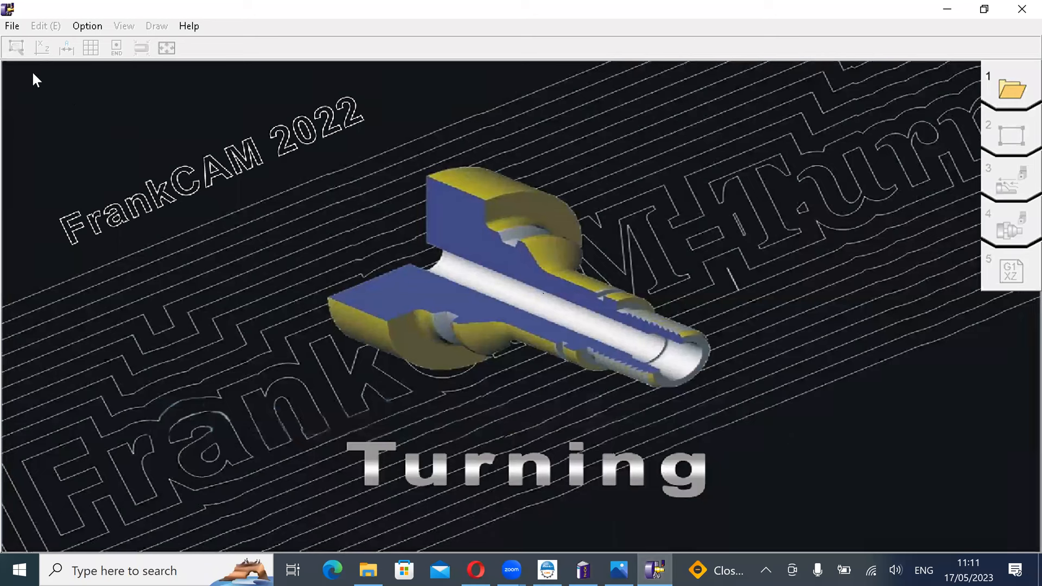
click(12, 26)
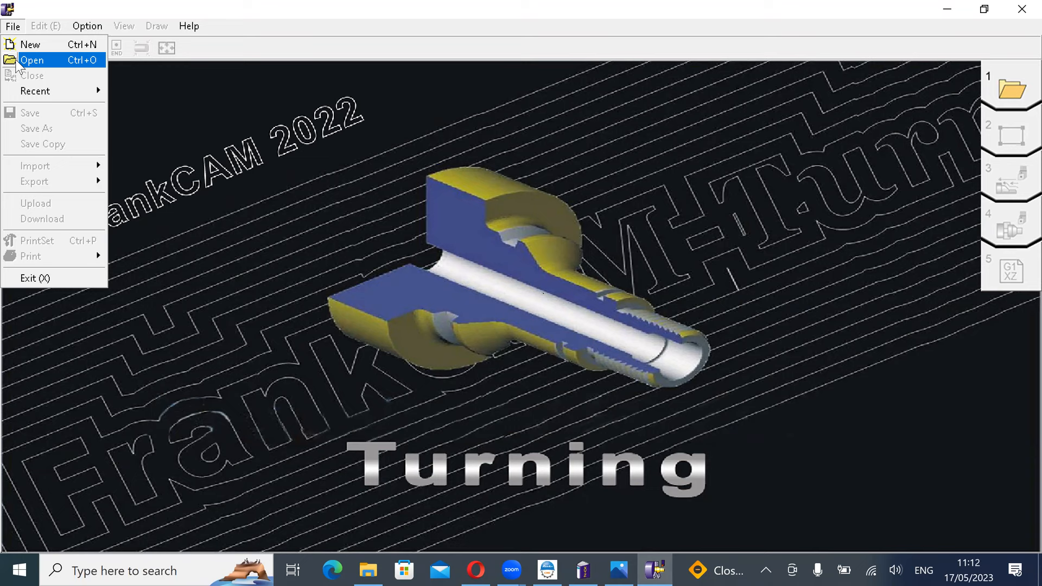
click(129, 71)
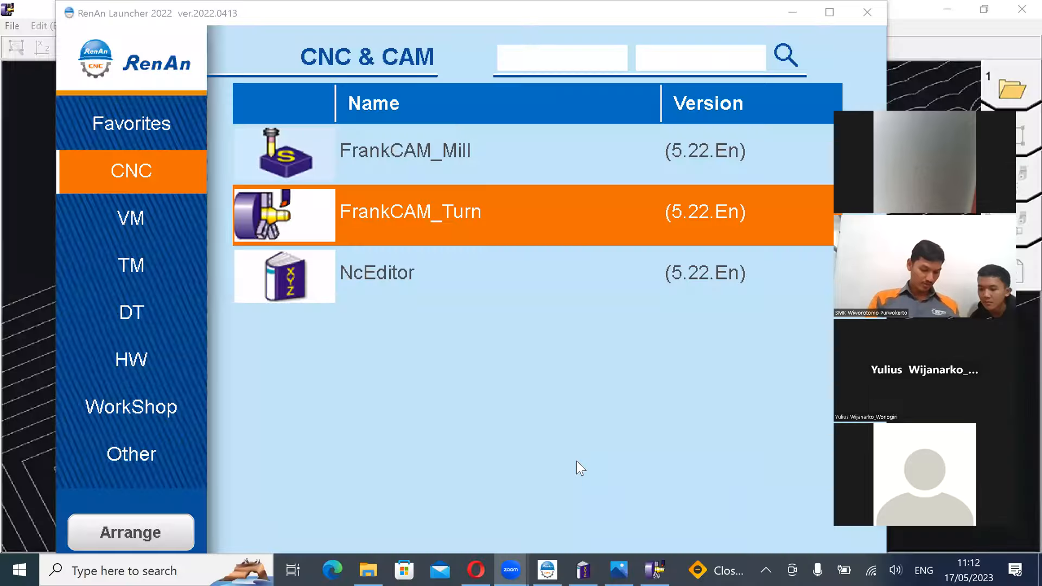
click(658, 560)
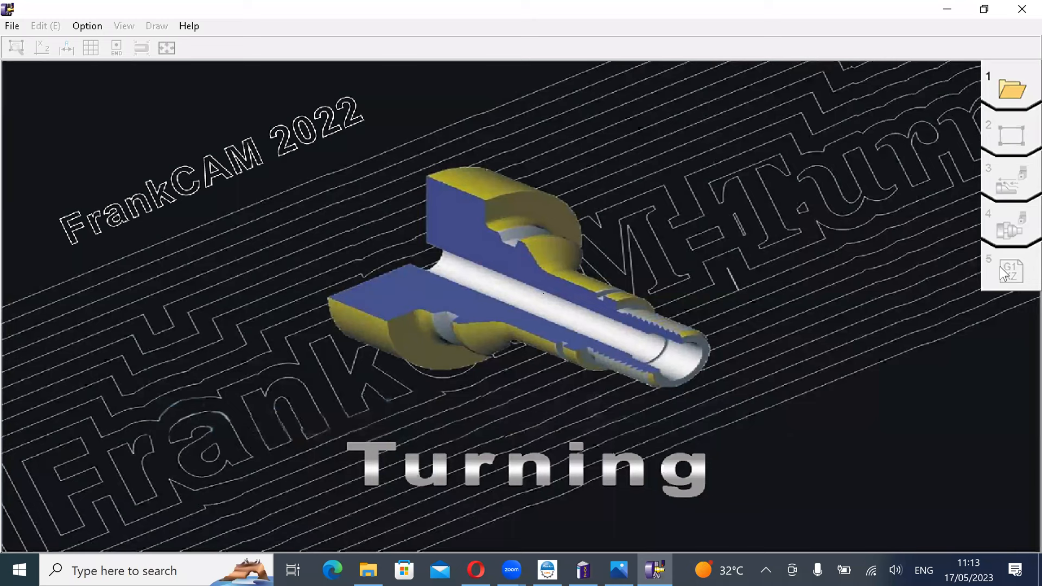
Step: Start a new turning file in MM with material diameter D 50, length L 95 and Z+ 0
click(1013, 89)
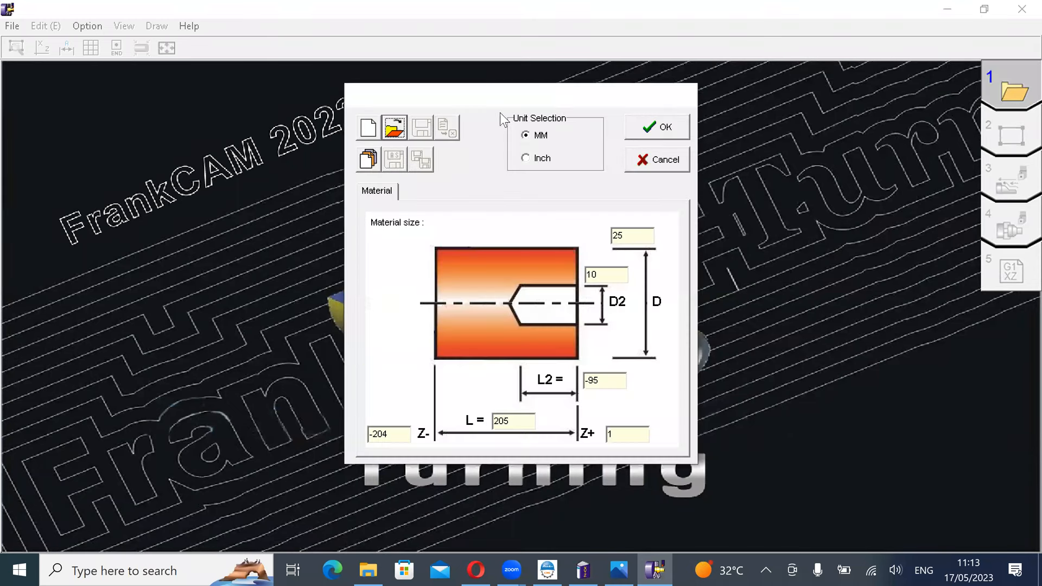
drag(547, 96, 413, 79)
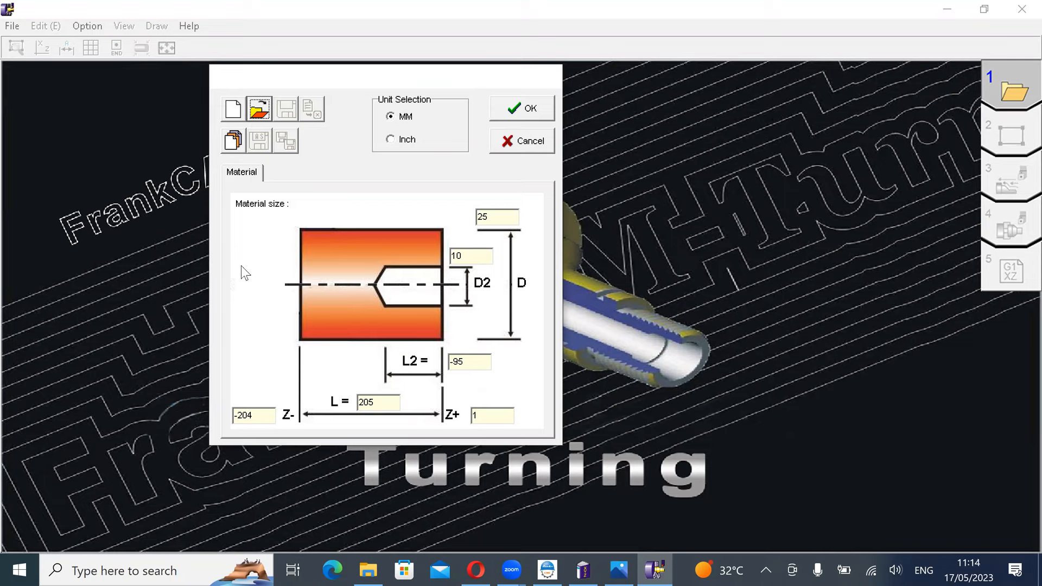
click(495, 216)
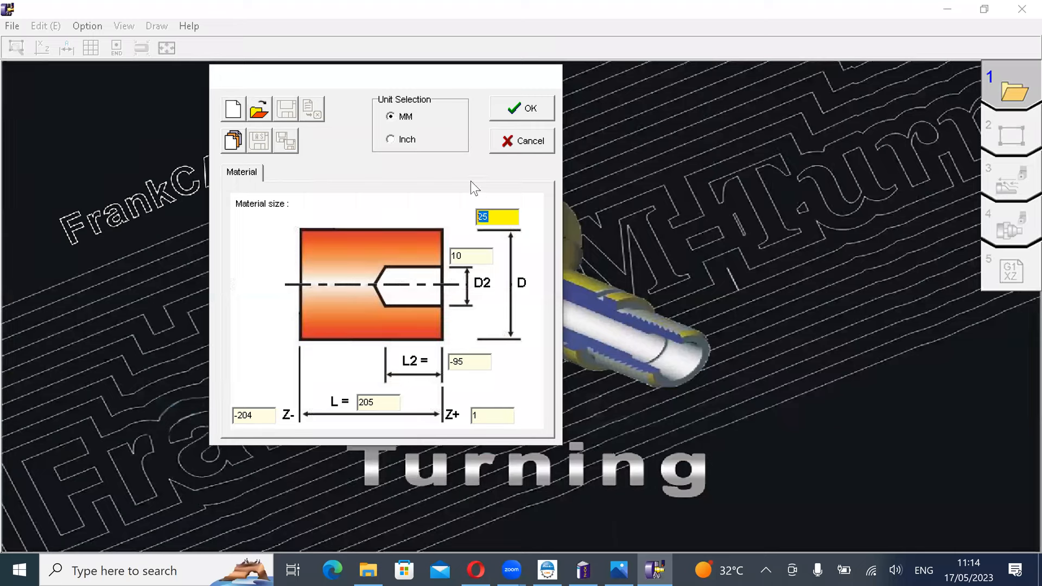
text(50)
click(393, 398)
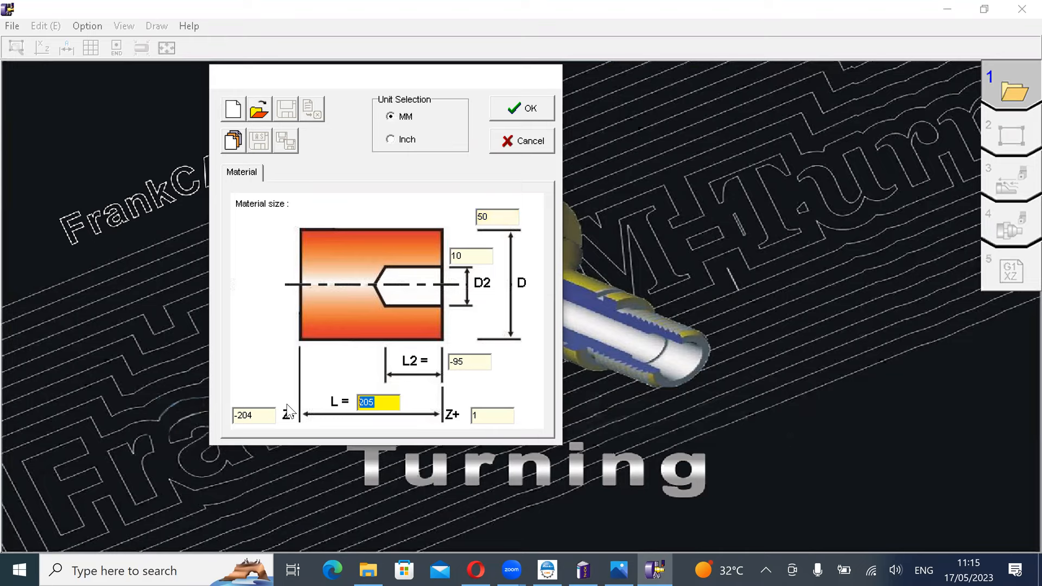
click(621, 564)
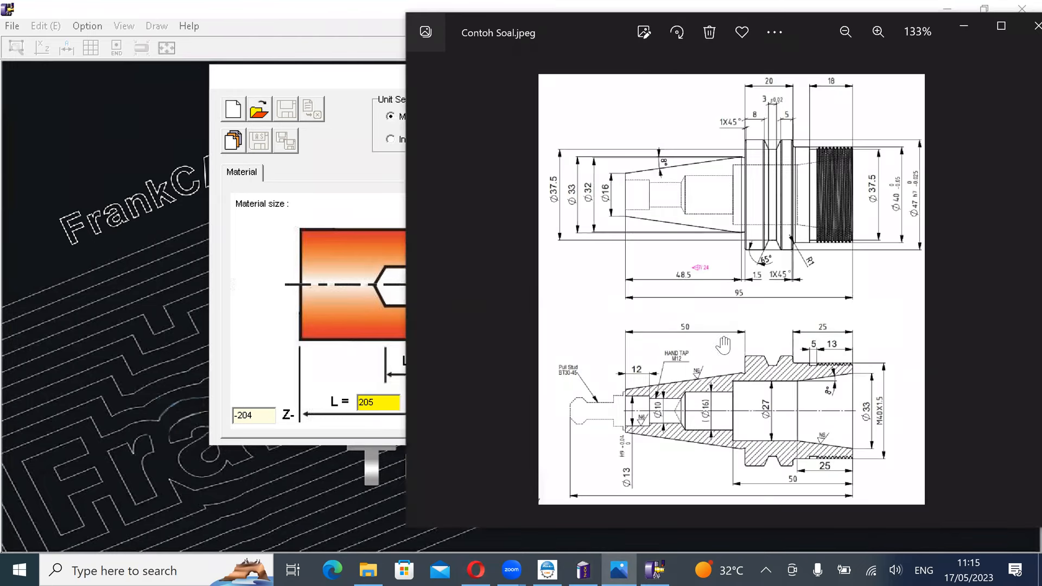
click(342, 371)
text(95)
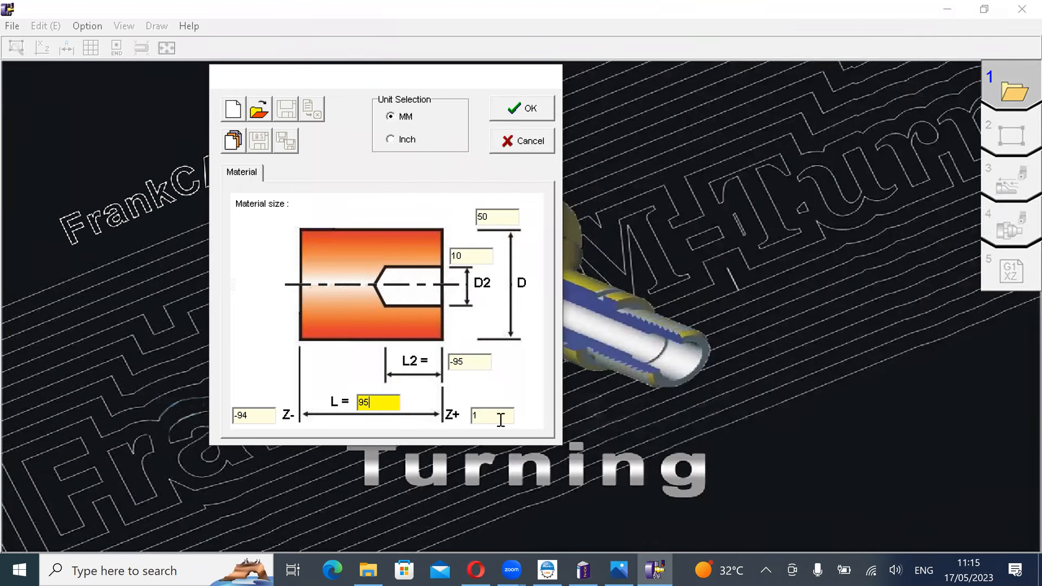
click(501, 419)
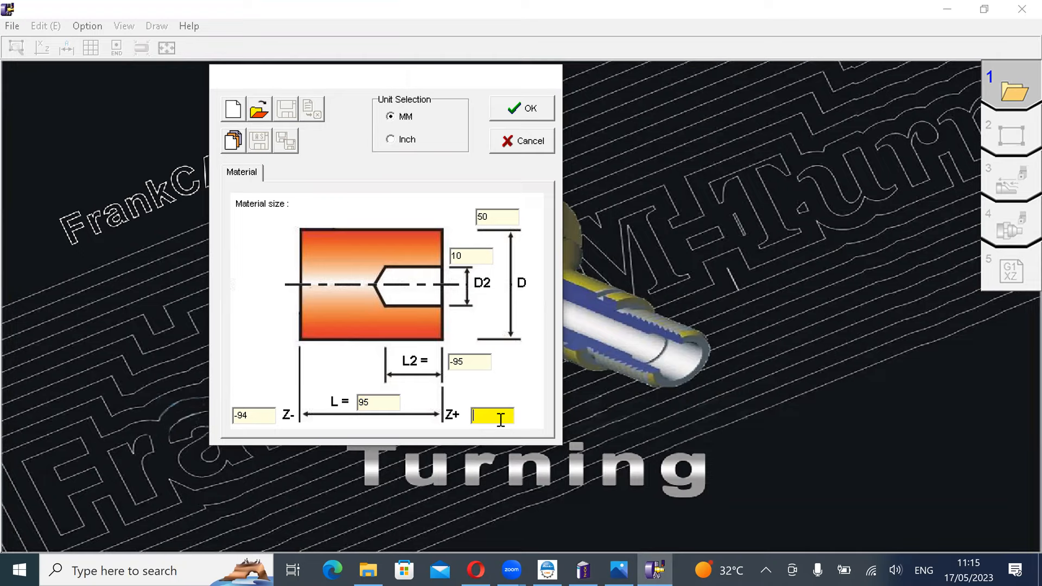
text(0)
click(521, 108)
Step: Save the new FrankCAM file as LKS Jateng in the LKS Jateng folder
click(524, 151)
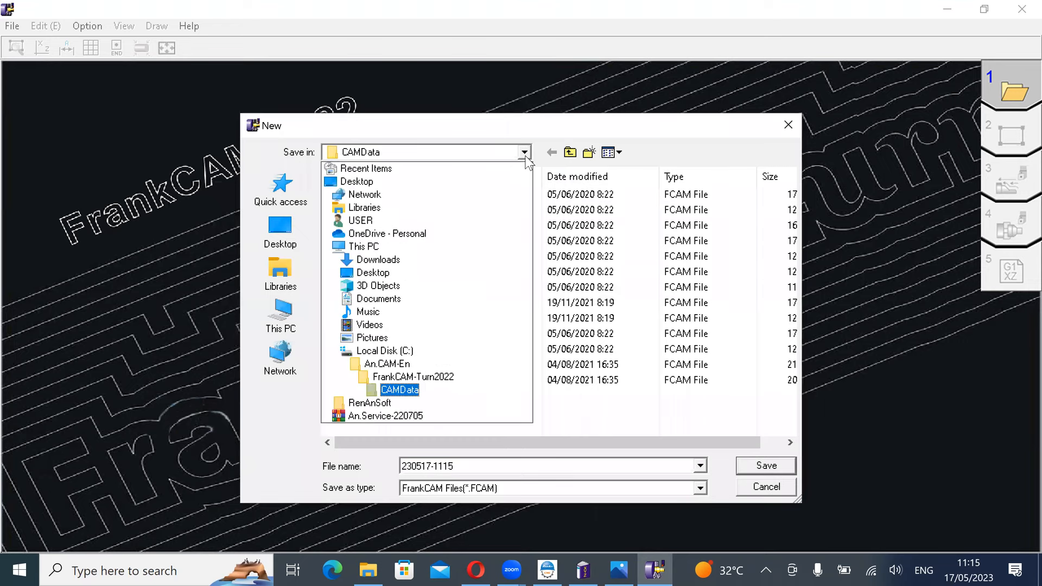
click(370, 403)
double_click(387, 258)
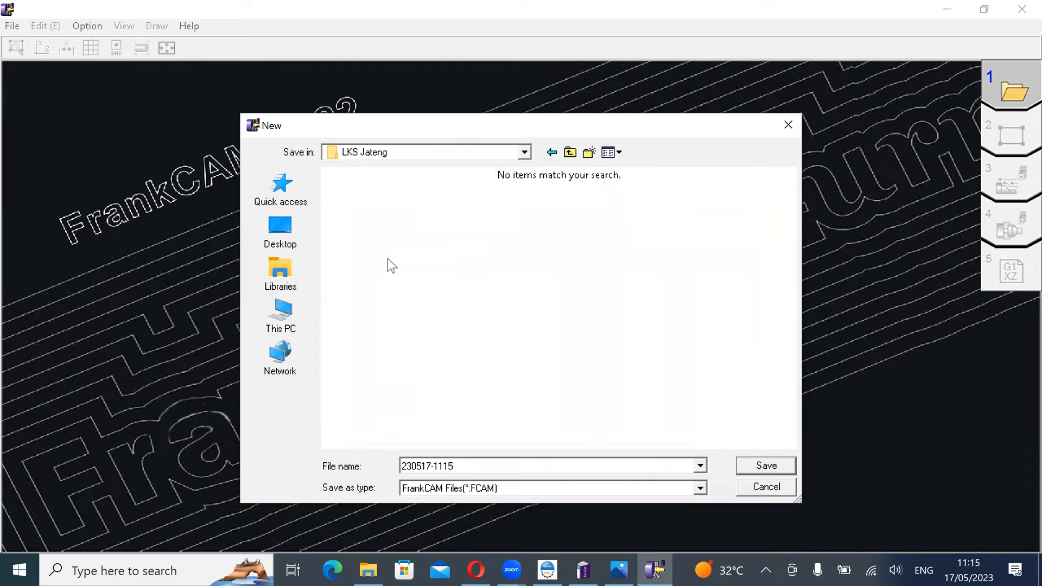
click(507, 466)
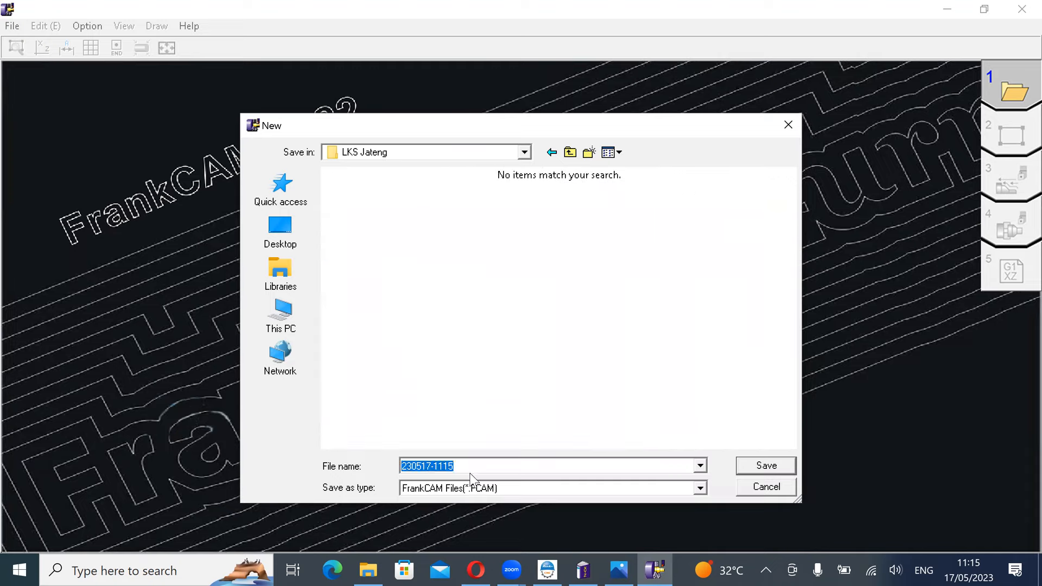
text(lks)
key(BackSpace)
key(BackSpace)
key(BackSpace)
key(BackSpace)
text(L)
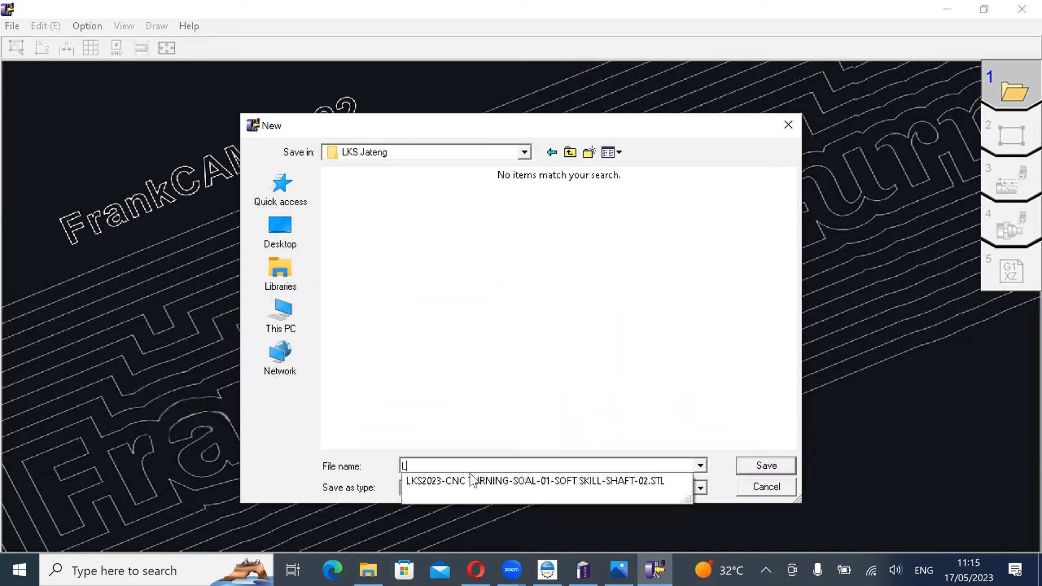
text(KS Jat)
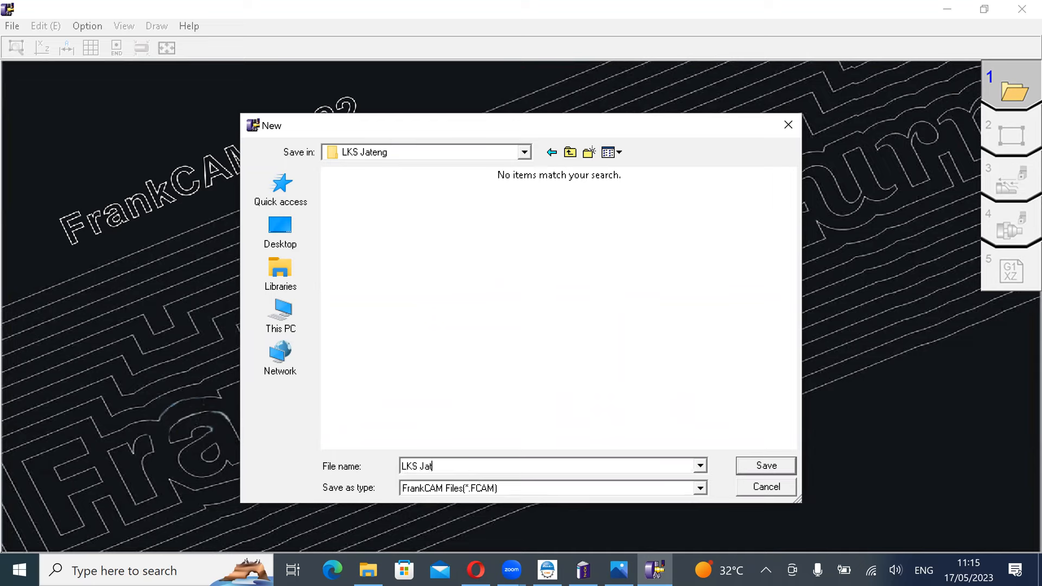
text(eng)
click(777, 465)
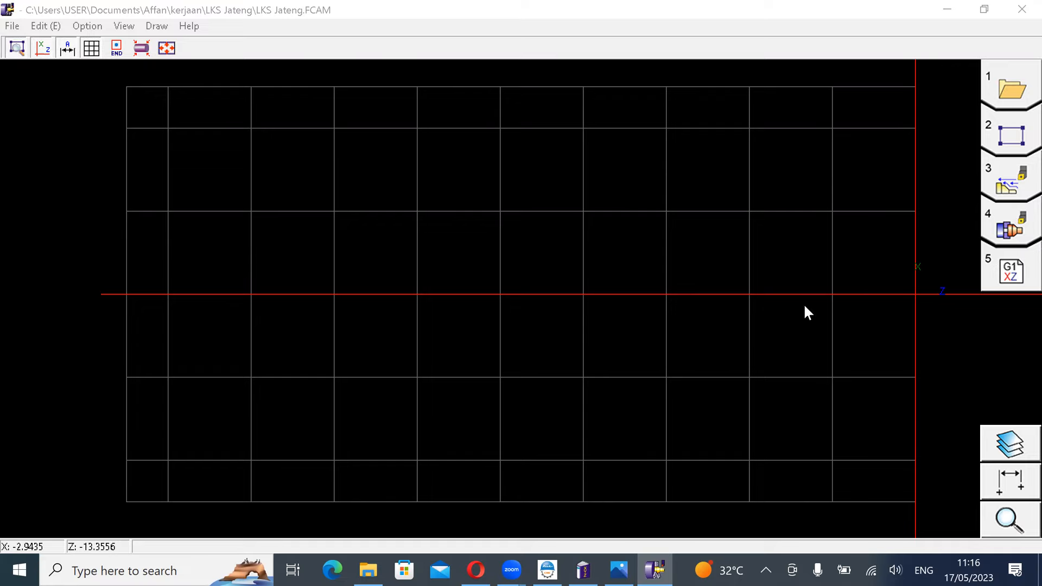
Step: Examine the blank material grid around the X and Z axes and compare it with the part drawing Contoh Soal.jpeg
middle_drag(605, 350, 602, 348)
scroll(617, 331, down, 6)
scroll(617, 329, up, 3)
scroll(617, 328, down, 4)
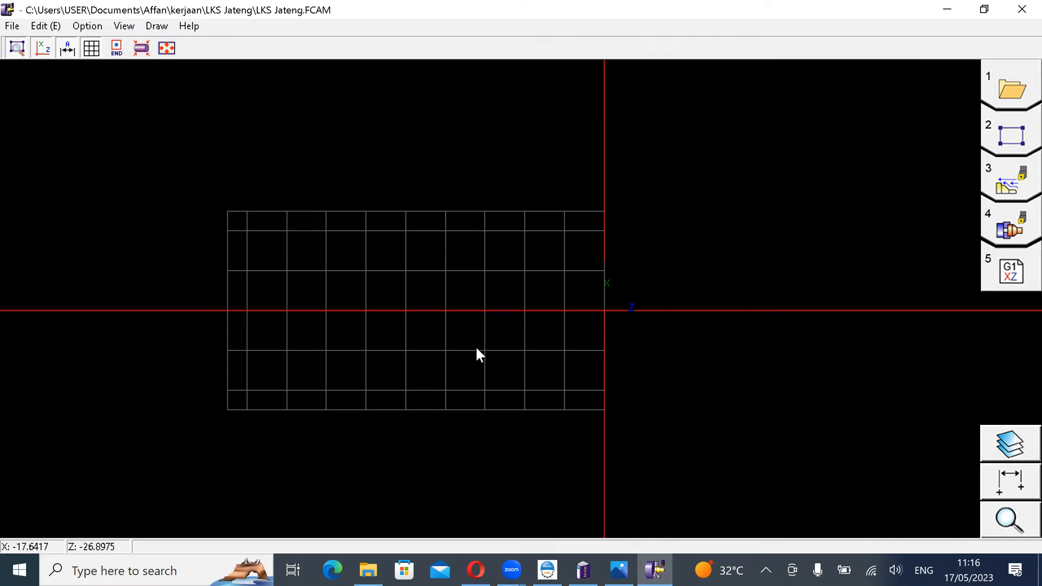
scroll(488, 242, down, 2)
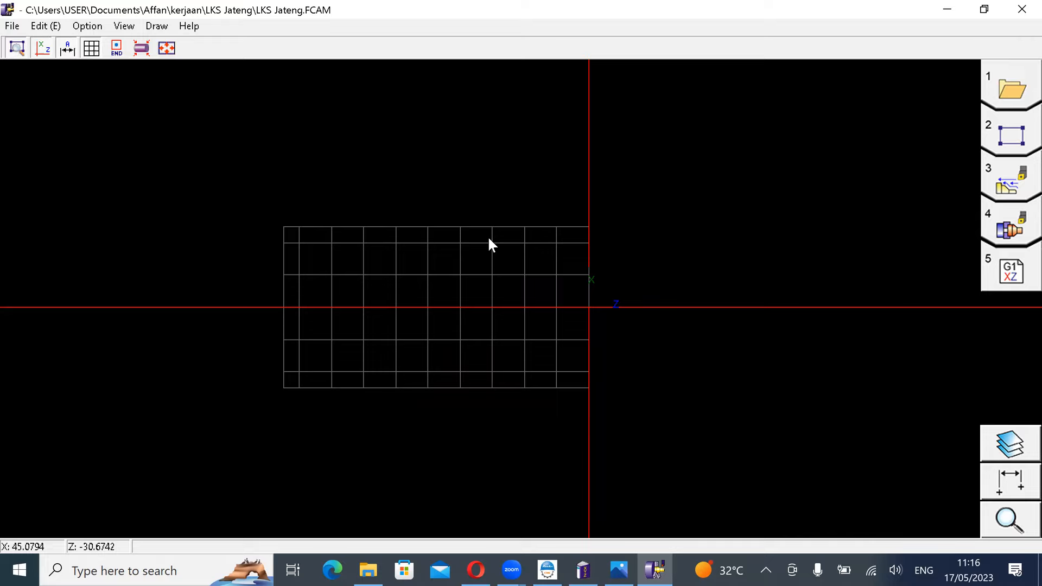
scroll(487, 236, up, 1)
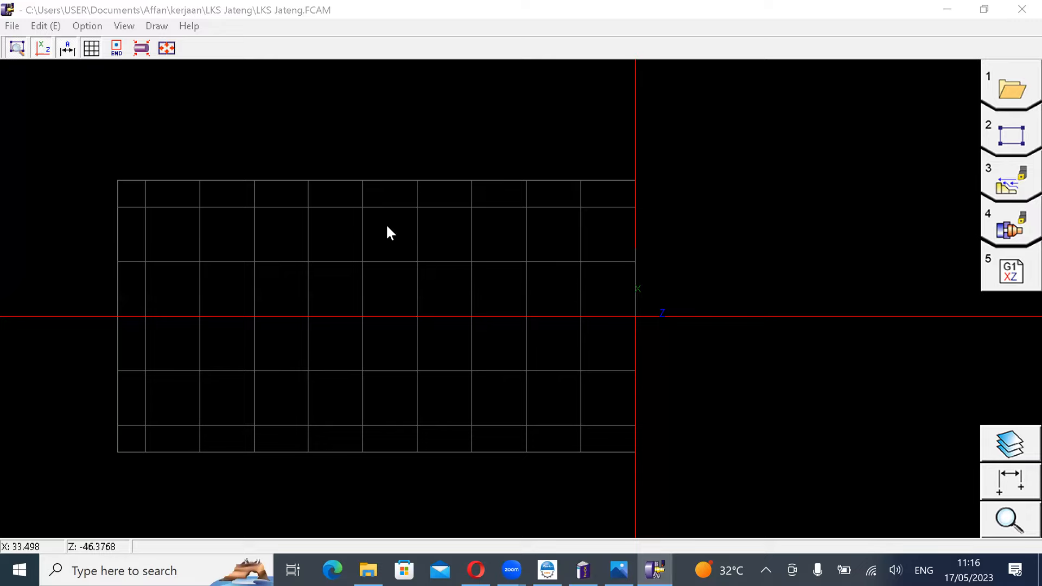
click(618, 570)
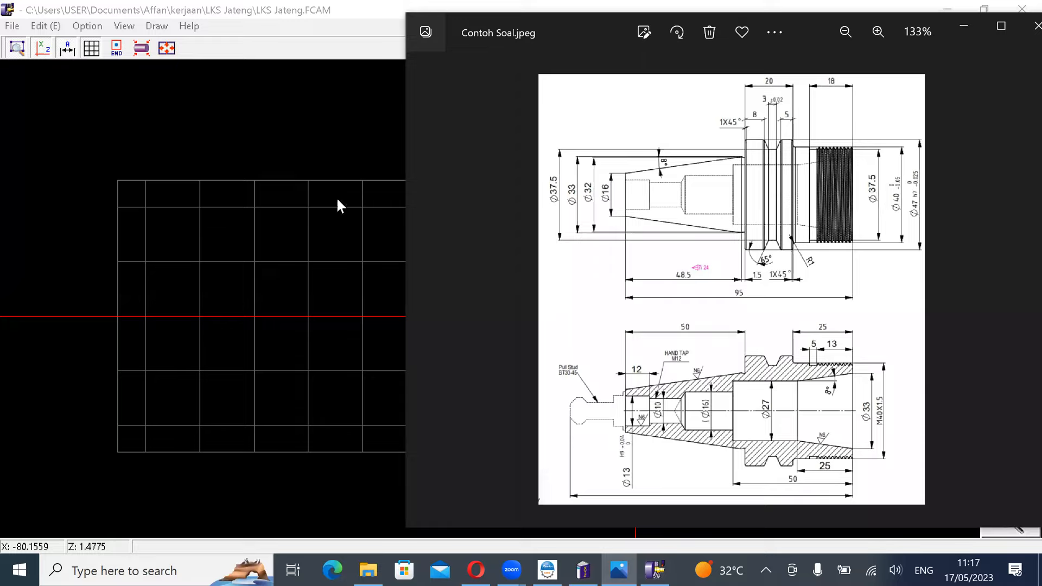
click(309, 209)
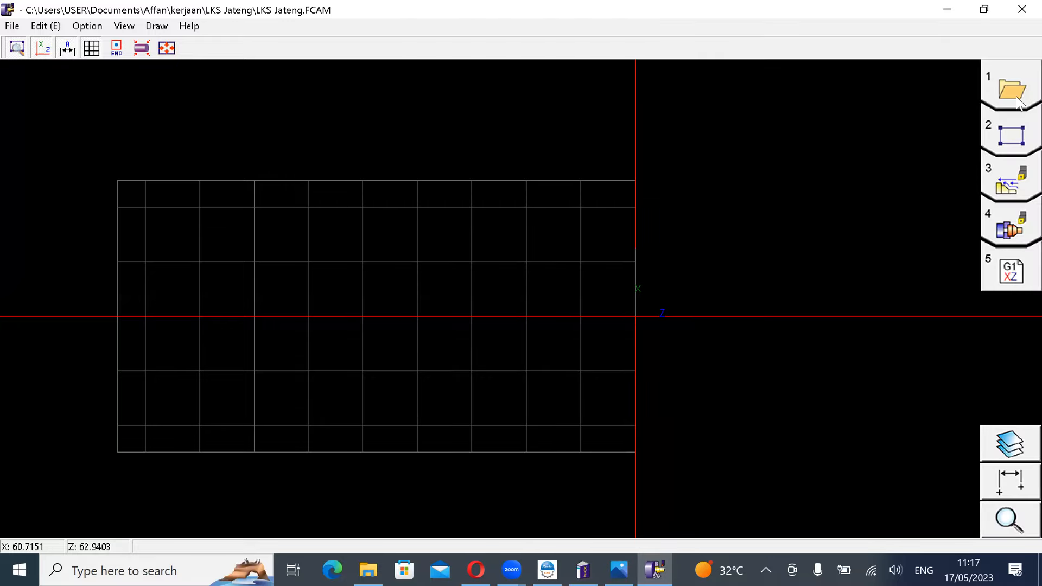
Step: Begin a continuous two-point line with its beginning point at X 0, Z 0
click(1013, 142)
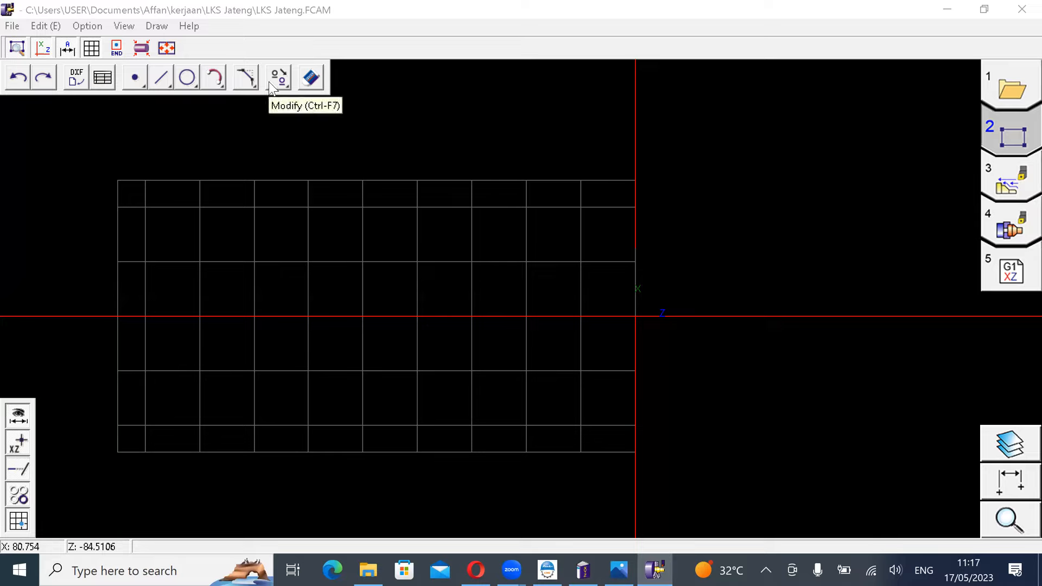
click(165, 85)
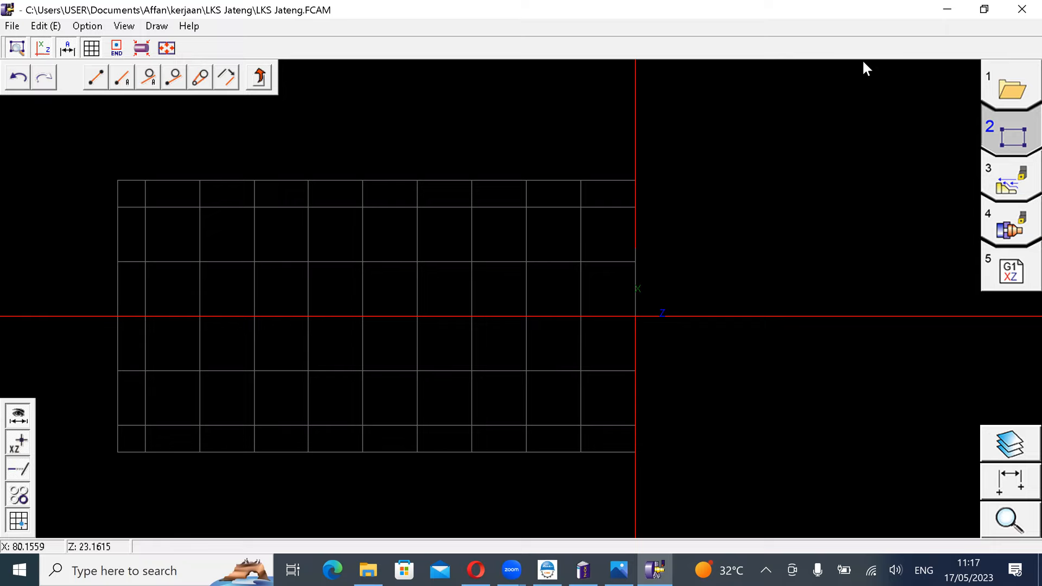
click(96, 78)
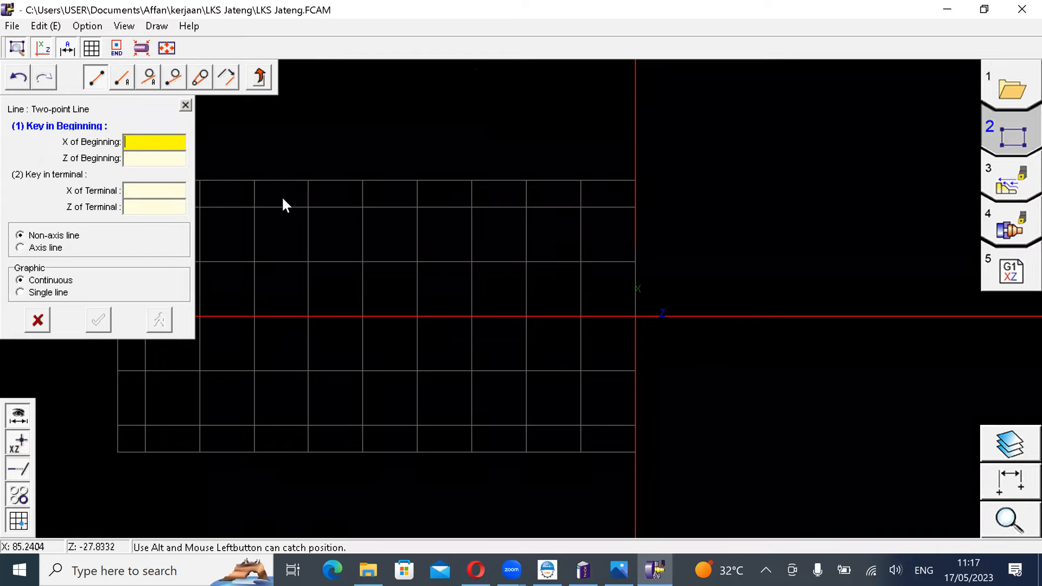
key(alt+Tab)
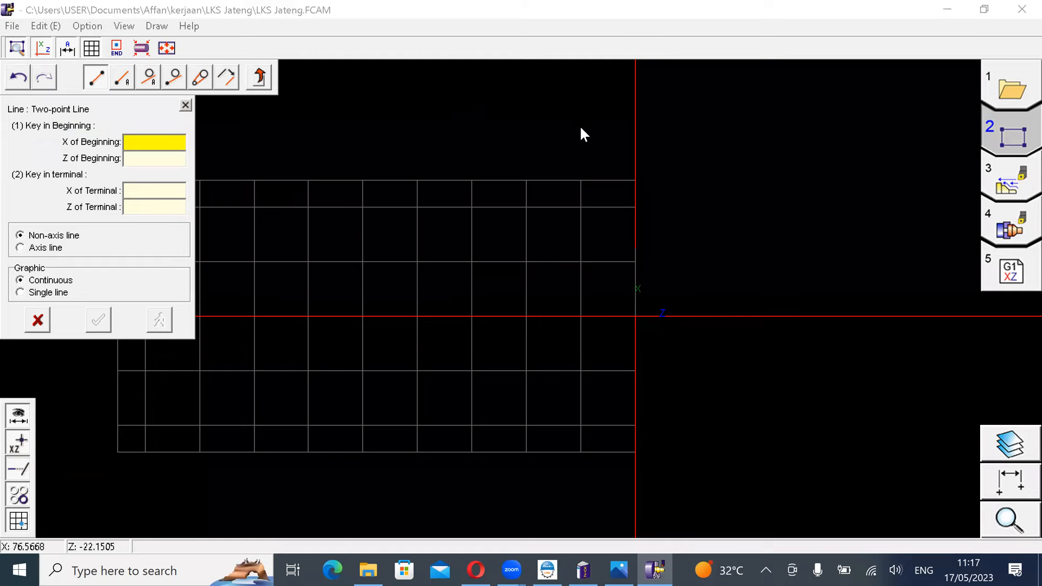
click(147, 141)
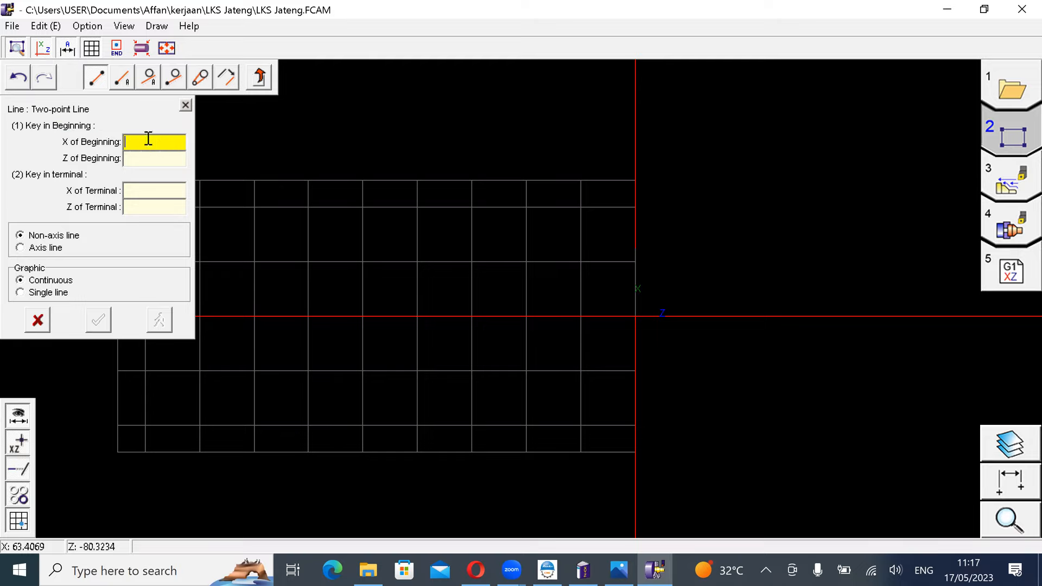
text(0)
click(146, 158)
text(0)
Step: Check the part drawing, restore the FrankCAM window from full screen, move it aside and frame the material grid
click(619, 570)
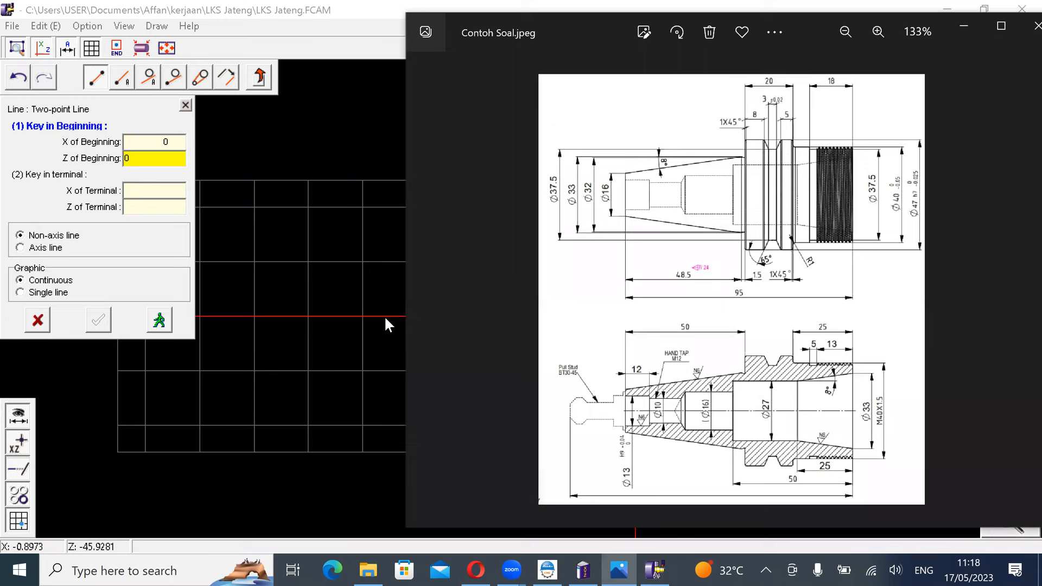
click(363, 301)
scroll(504, 305, down, 2)
scroll(512, 317, down, 1)
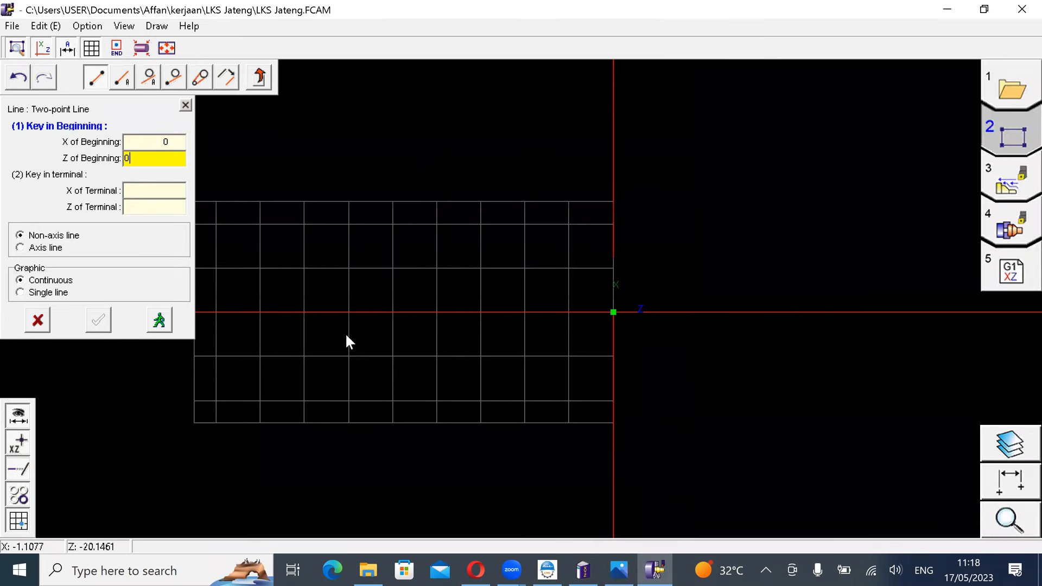
click(982, 11)
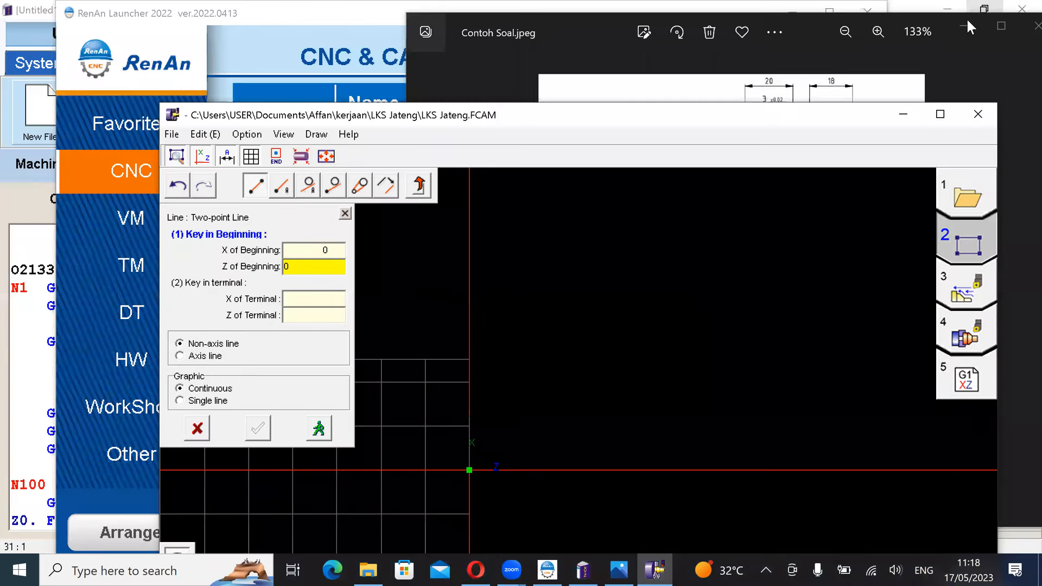
drag(666, 119, 469, 20)
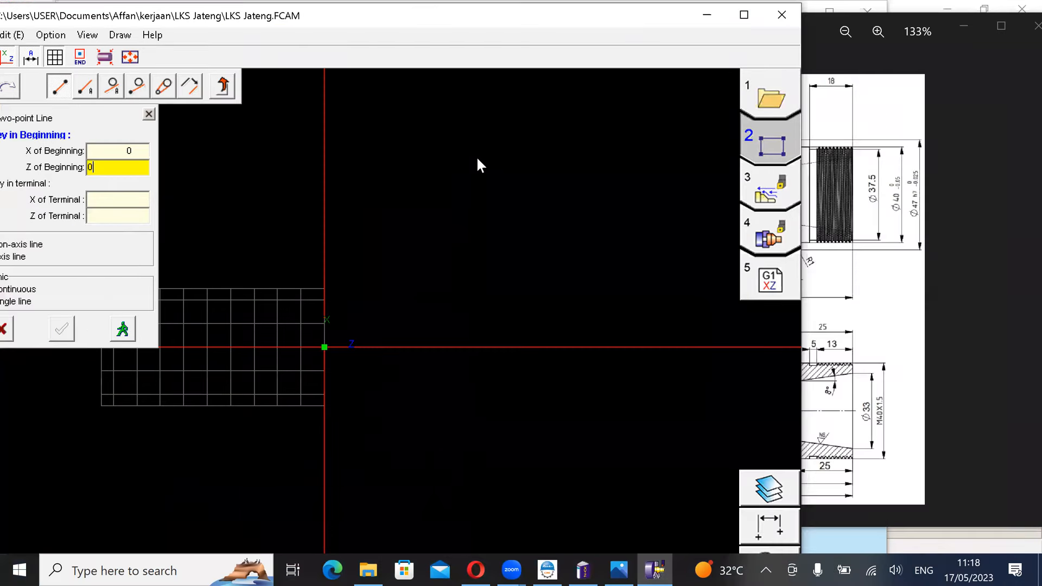
scroll(227, 200, up, 8)
middle_drag(272, 255, 643, 262)
scroll(234, 355, up, 3)
scroll(236, 356, down, 2)
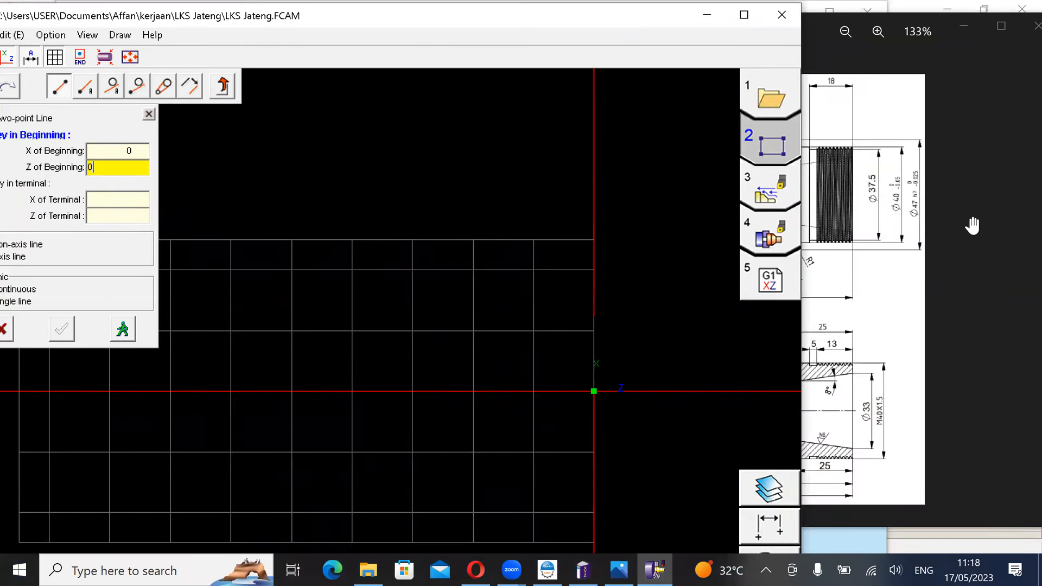
Step: Reposition the Contoh Soal.jpeg window beside the CAM workspace and zoom it so that both part views fit
click(962, 200)
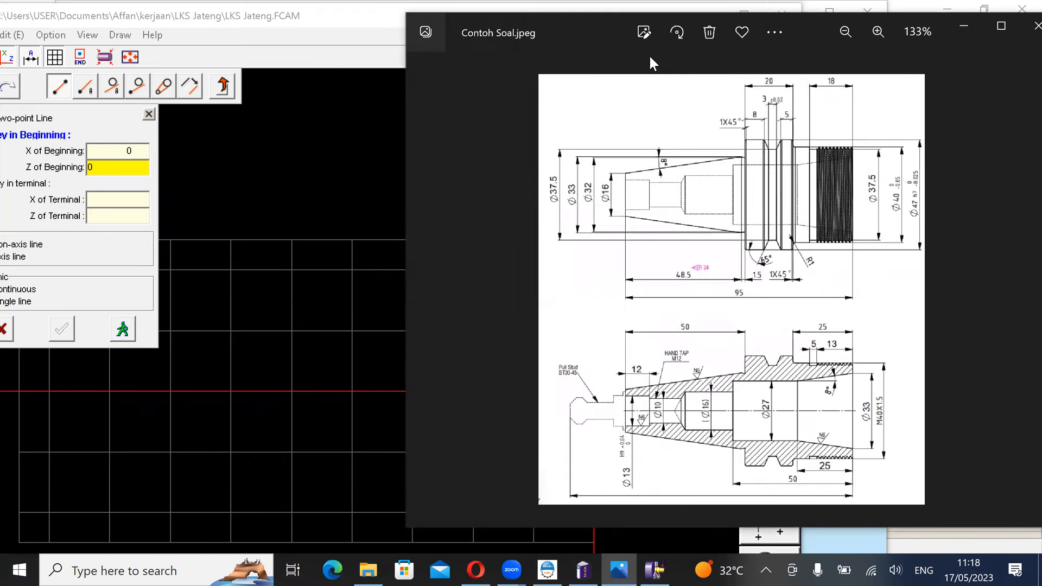
drag(593, 33, 818, 53)
scroll(818, 167, down, 2)
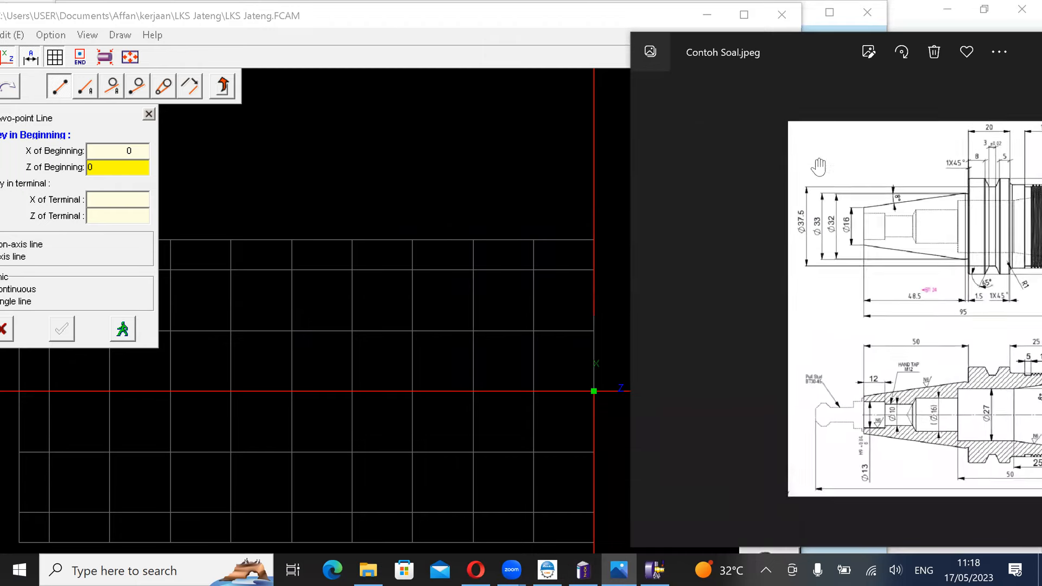
drag(719, 41, 629, 41)
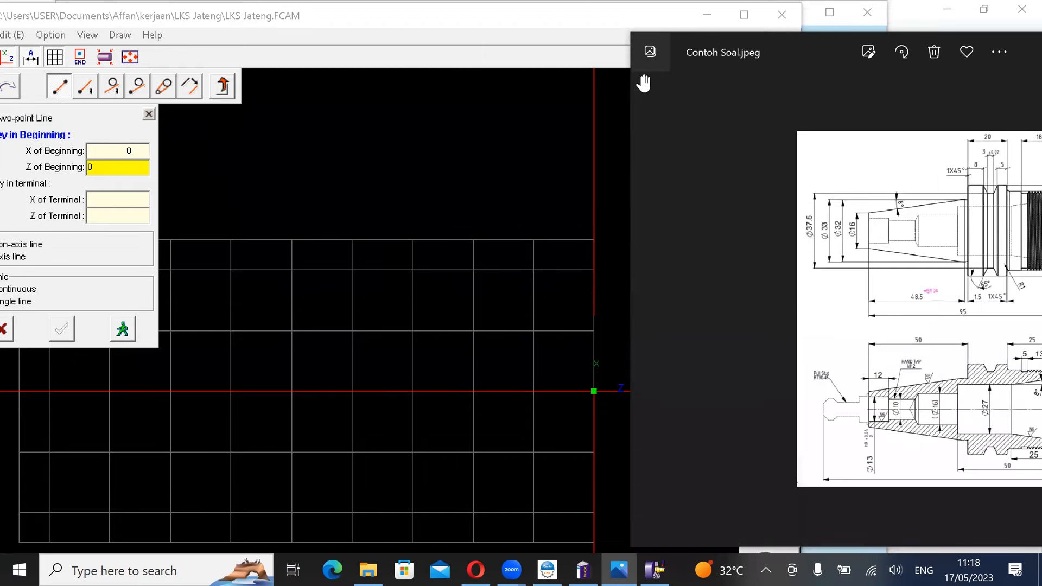
scroll(667, 153, up, 3)
scroll(724, 198, down, 3)
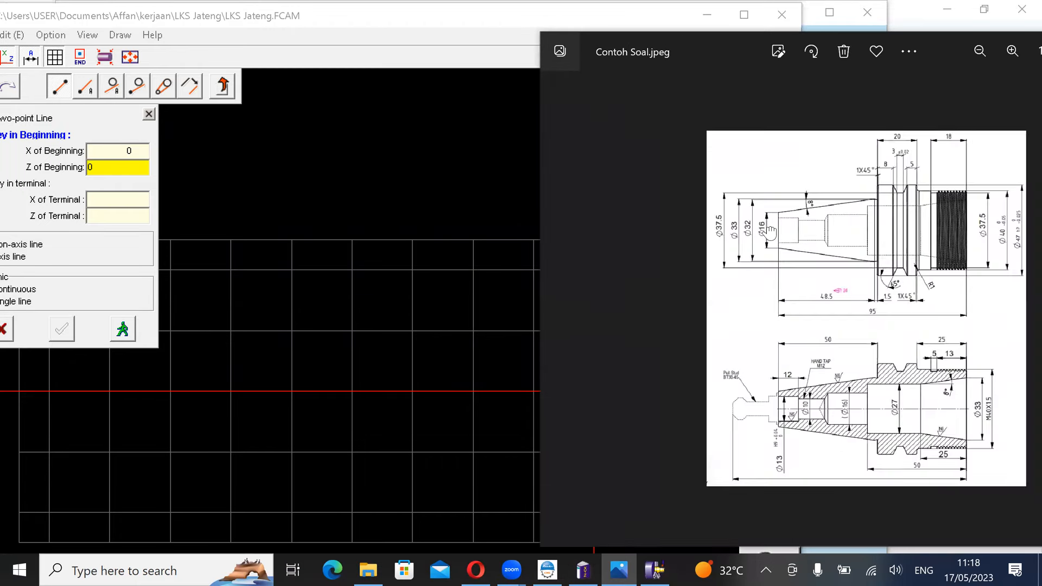
drag(700, 40, 621, 40)
Step: Shift and narrow the FrankCAM window so that it sits alongside the full part drawing
click(348, 217)
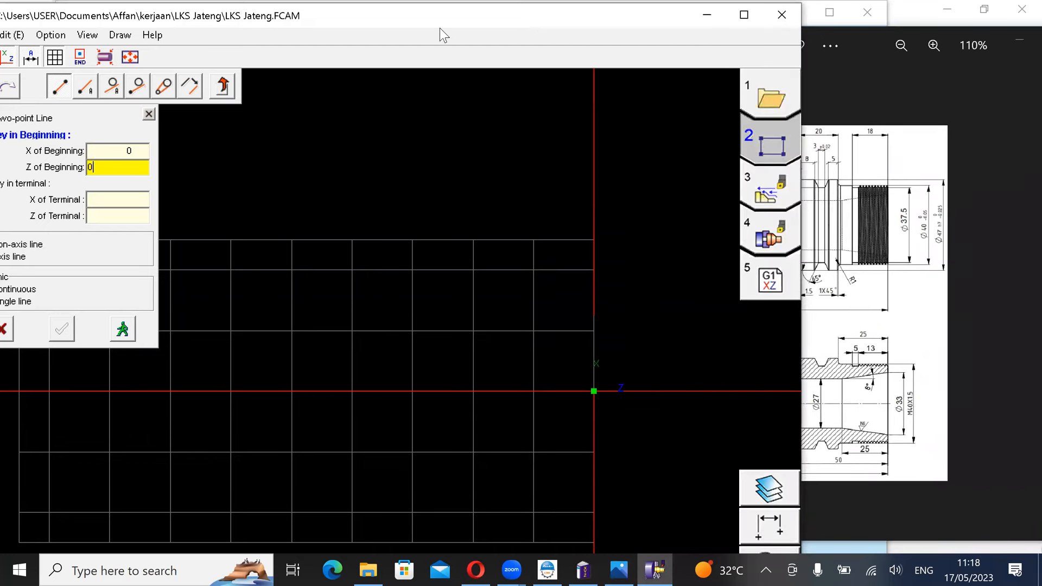
drag(440, 29, 426, 33)
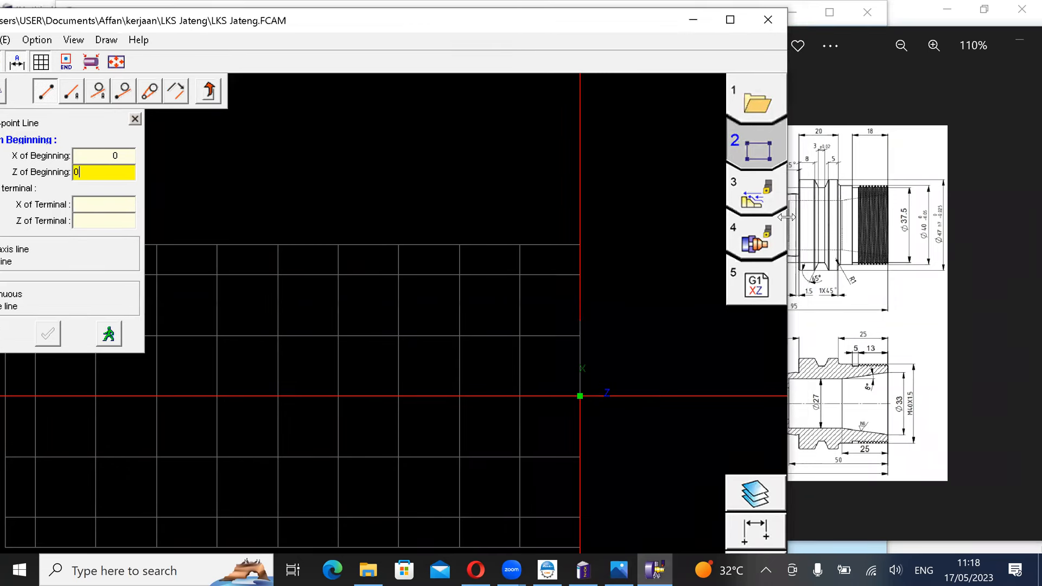
drag(786, 218, 612, 217)
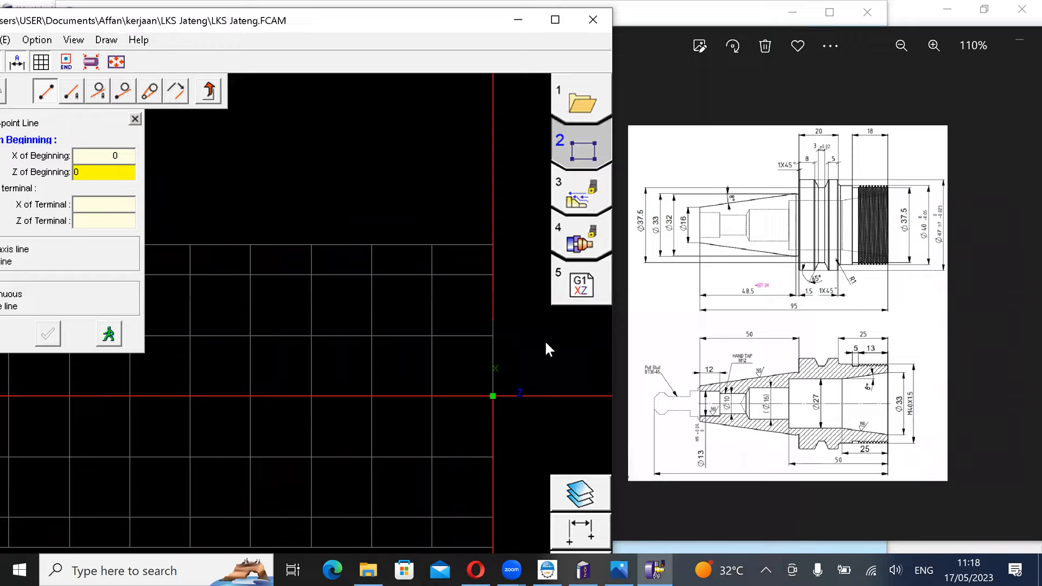
Step: Draw the first two-point line from the origin to terminal X 38, Z 0
key(Return)
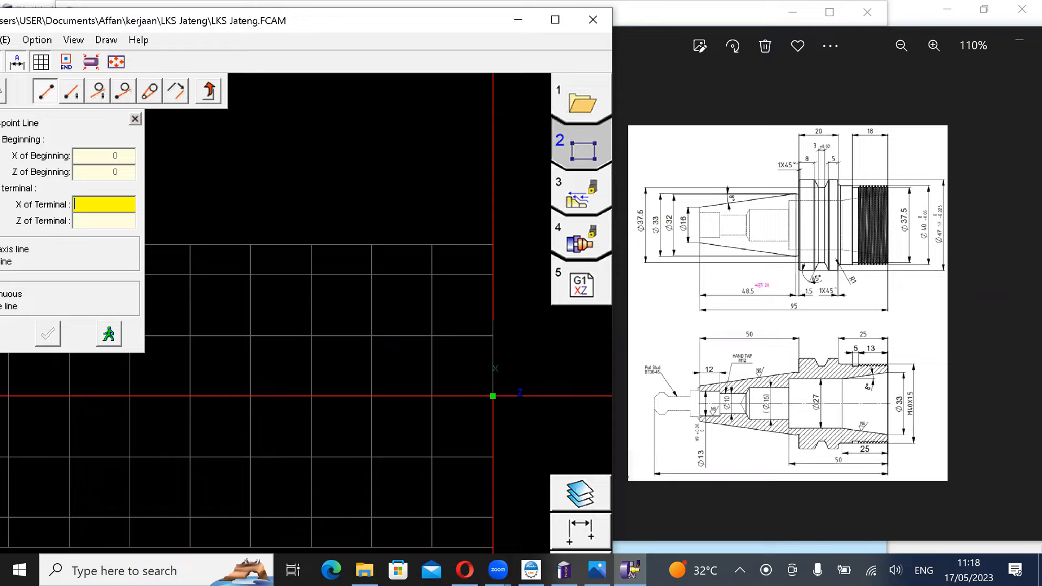
text(38)
key(Return)
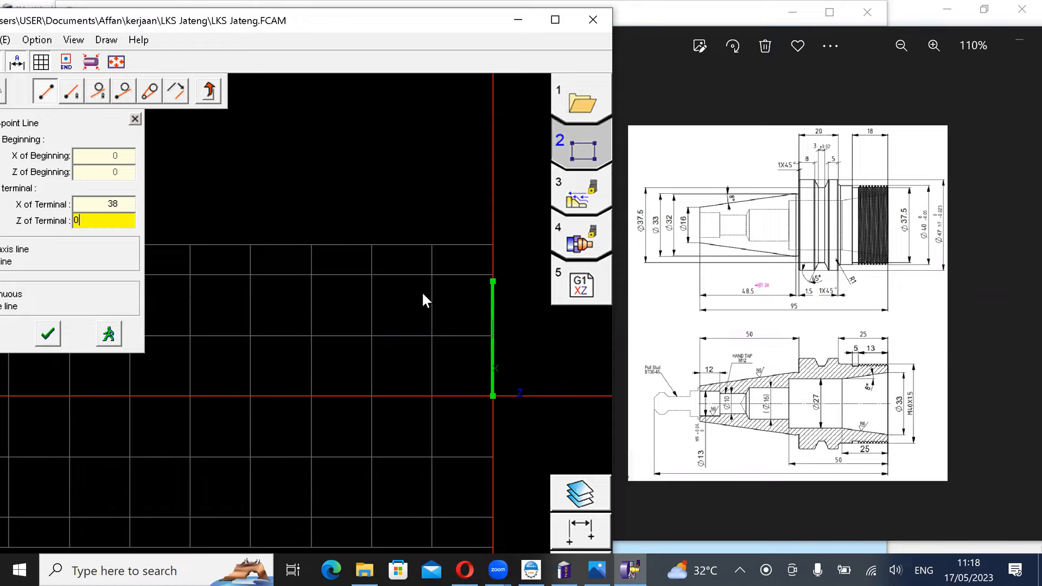
key(Return)
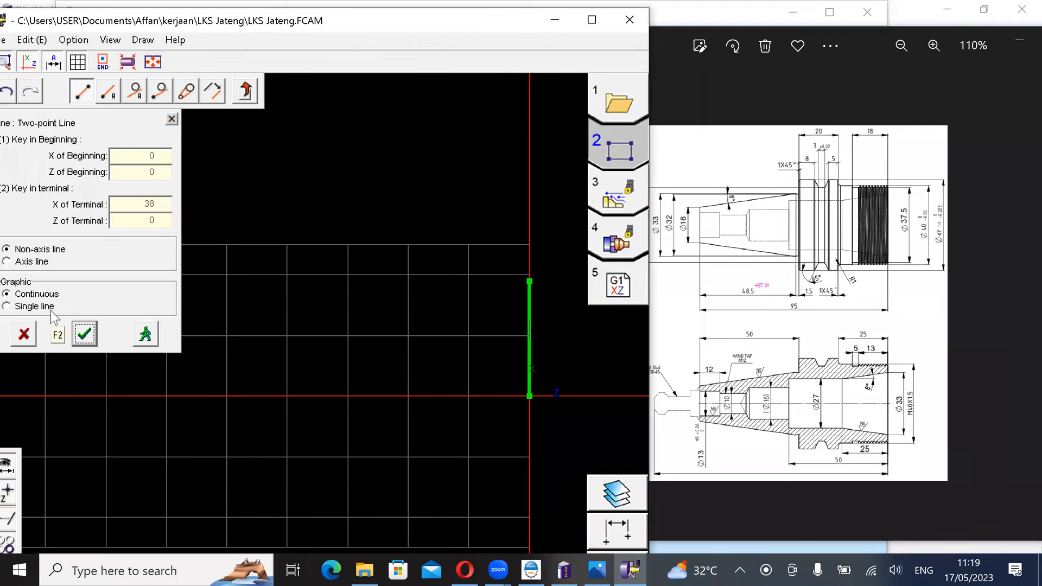
click(84, 334)
Step: Continue the line with a short chamfer segment to X 40, Z -1
text(40)
key(Return)
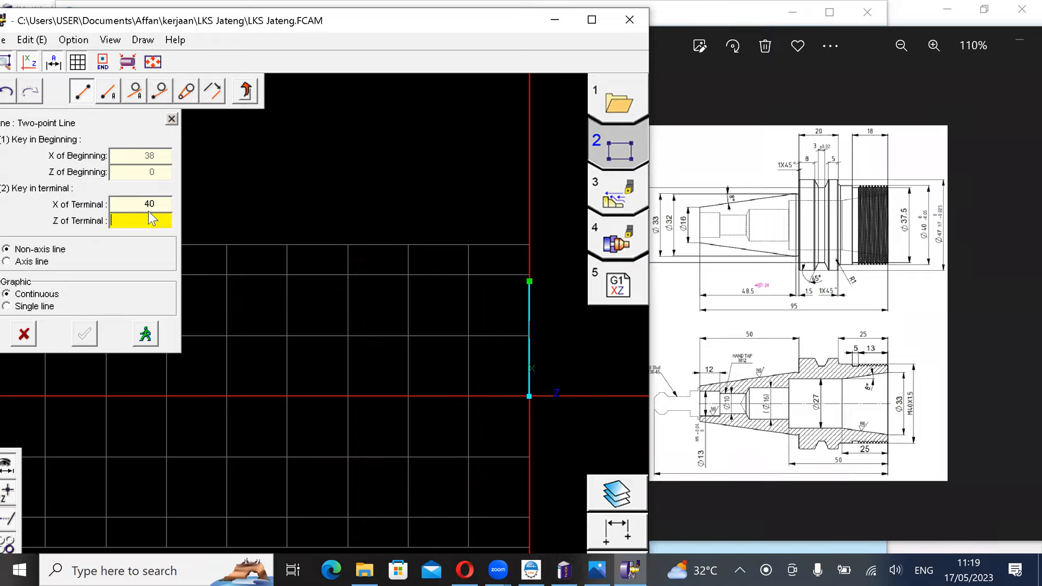
text(-2)
key(BackSpace)
text(1)
click(83, 335)
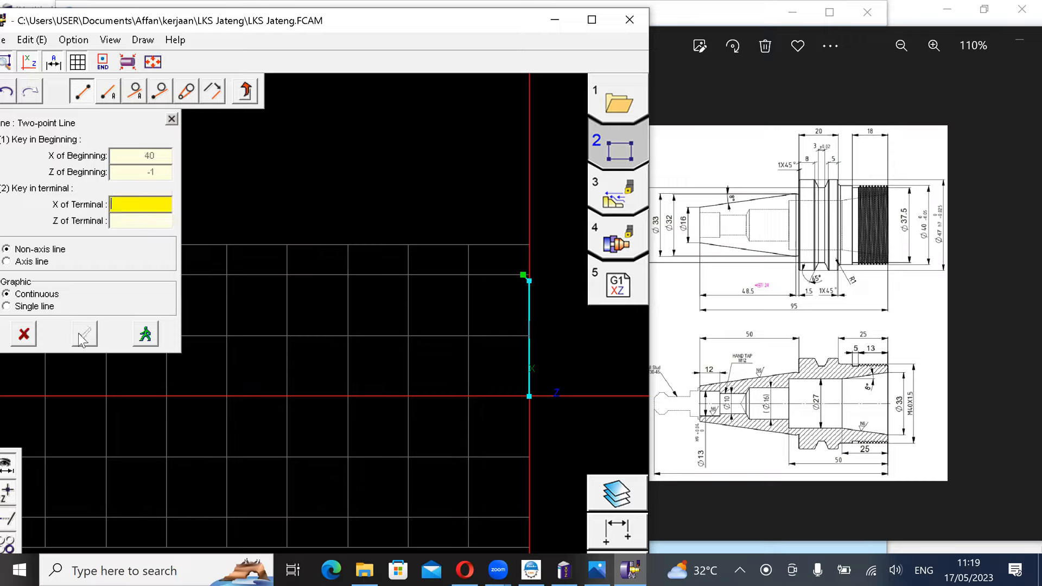
Step: Extend the continuous line along the 40 mm diameter to X 40, Z -24
text(40)
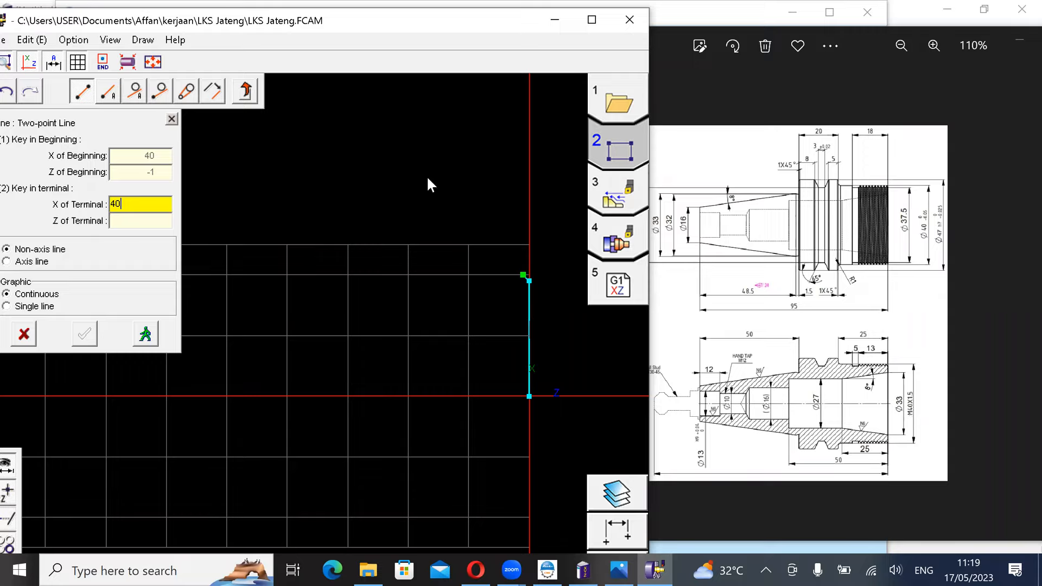
click(150, 220)
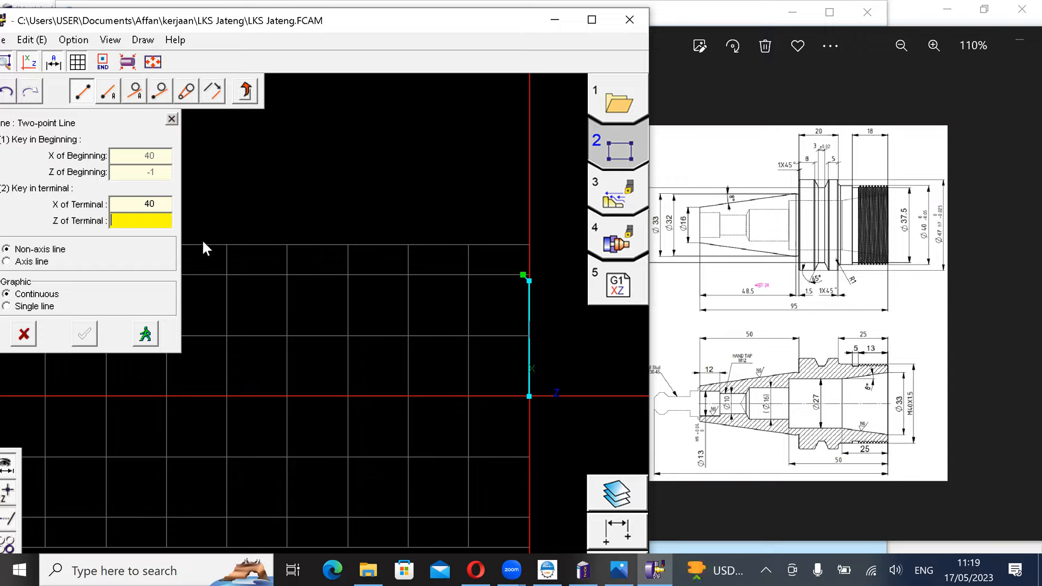
text(-24)
key(Return)
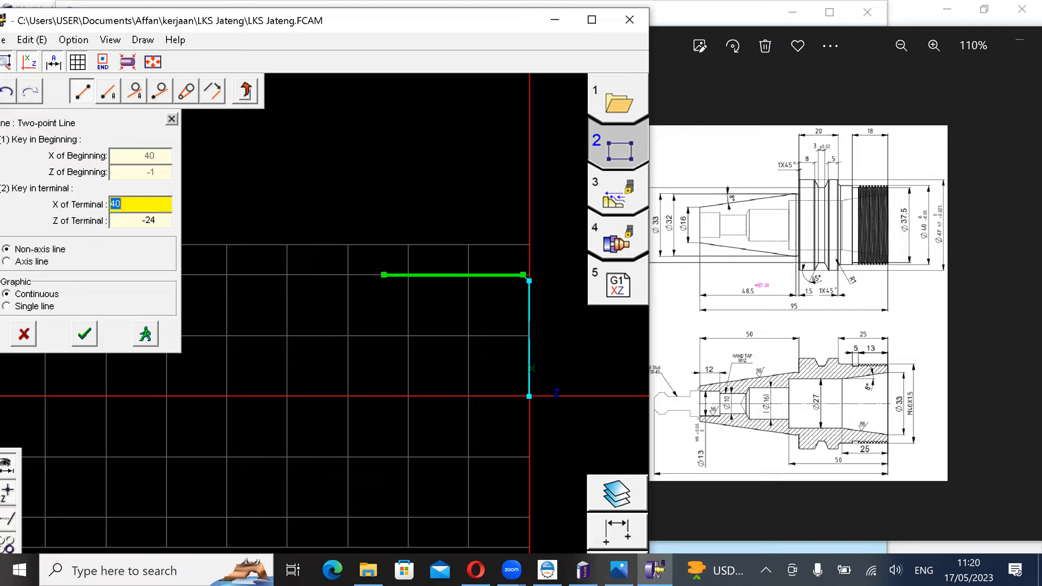
click(87, 335)
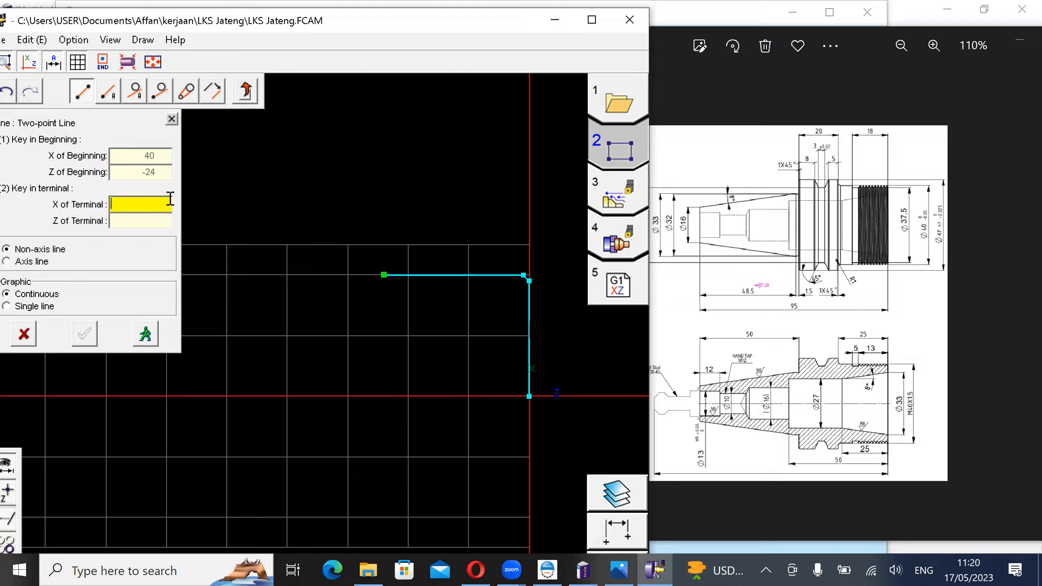
Step: Leave the two-point line command and erase all the profile lines drawn so far
click(172, 119)
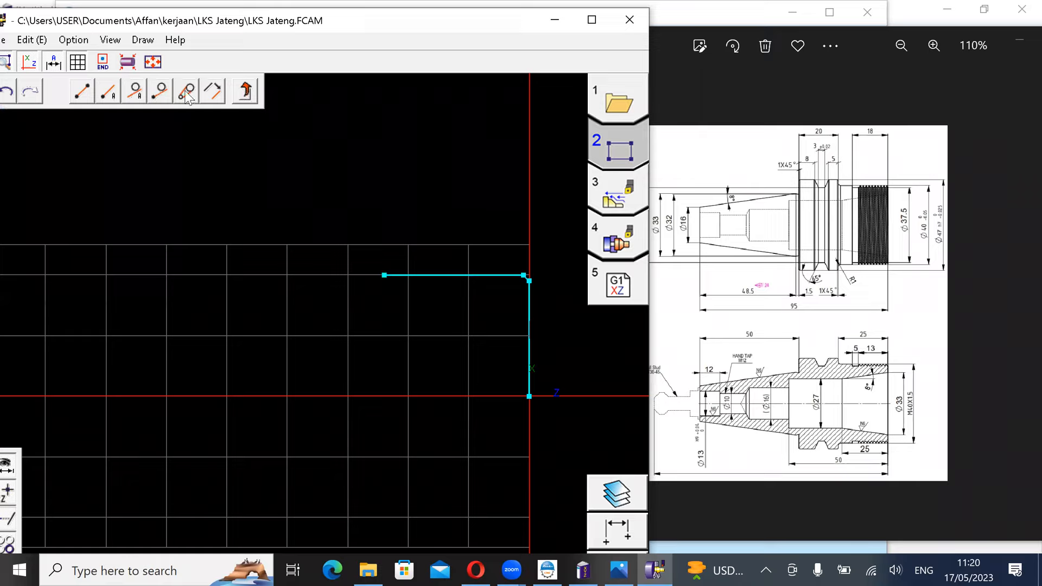
click(248, 91)
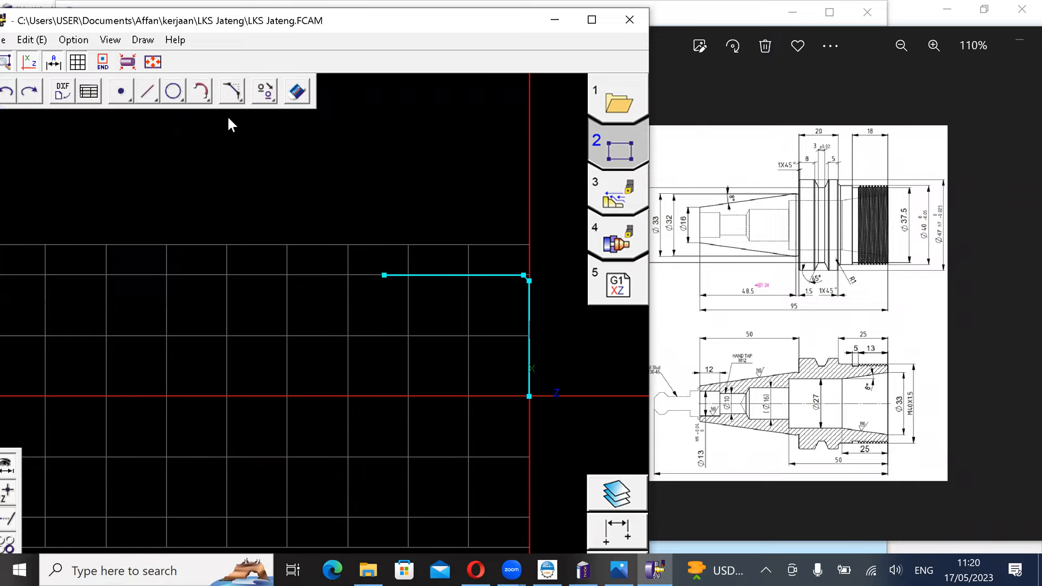
click(298, 97)
click(446, 275)
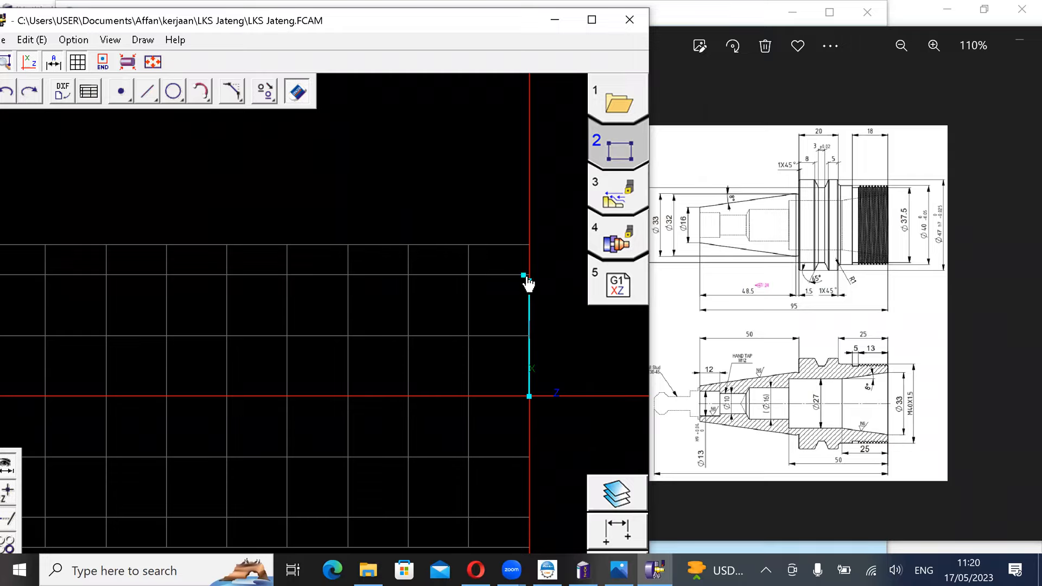
click(529, 286)
scroll(466, 299, down, 1)
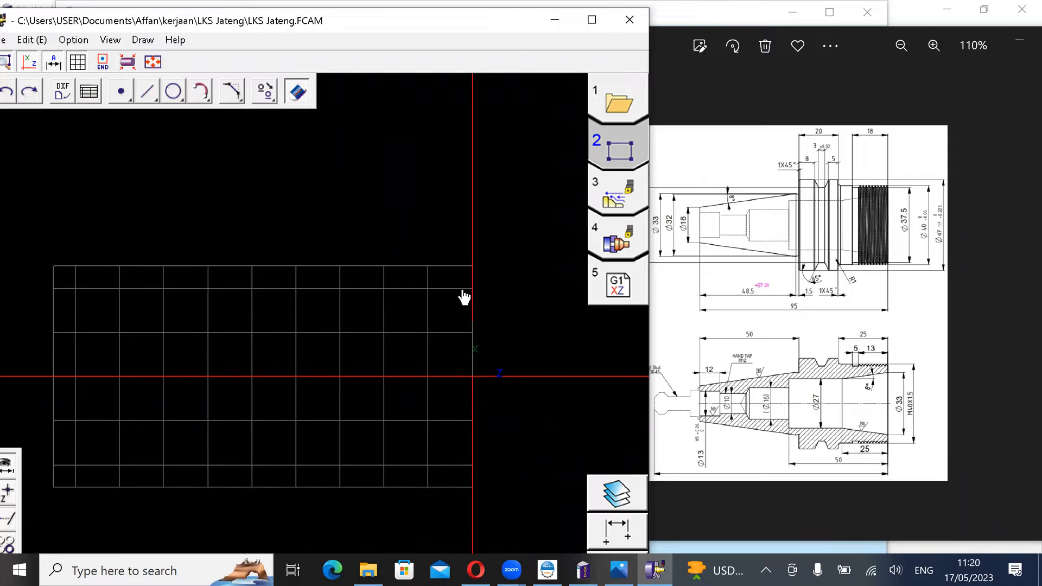
Step: Open the Geometry master table and move it clear of the drawing origin
click(143, 41)
click(147, 43)
click(152, 43)
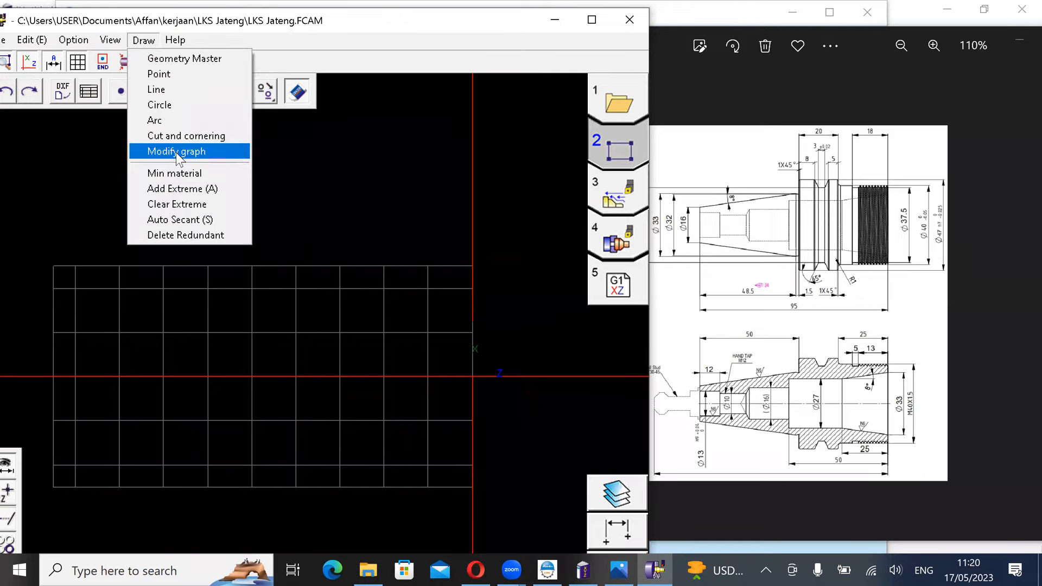
click(146, 41)
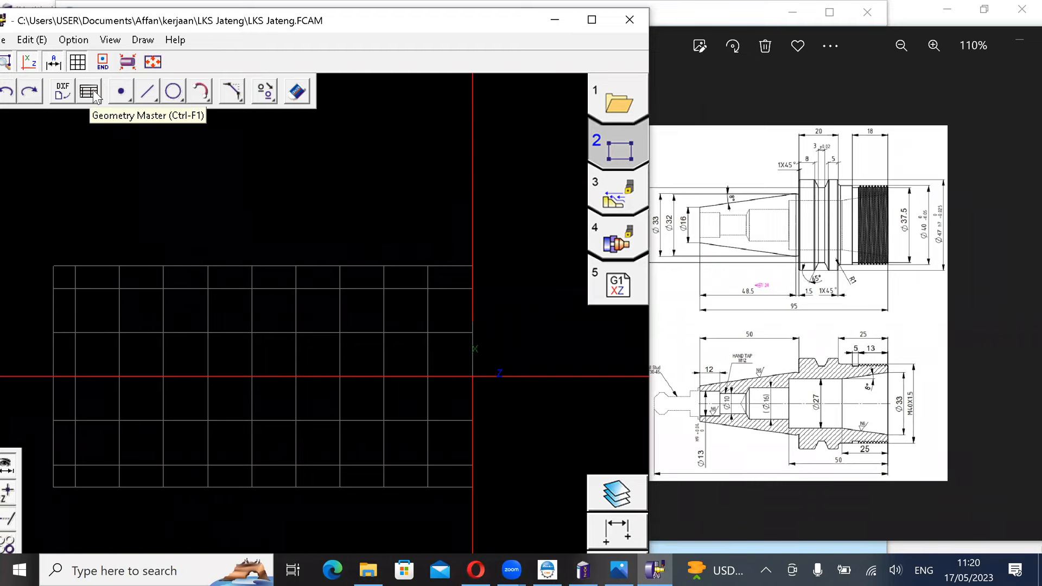
click(89, 92)
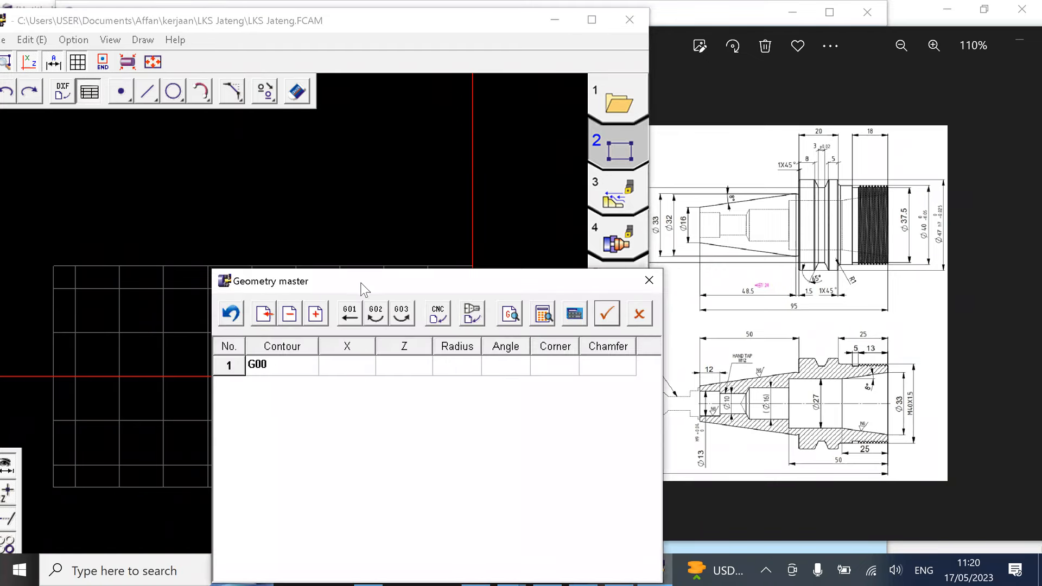
drag(361, 282, 178, 206)
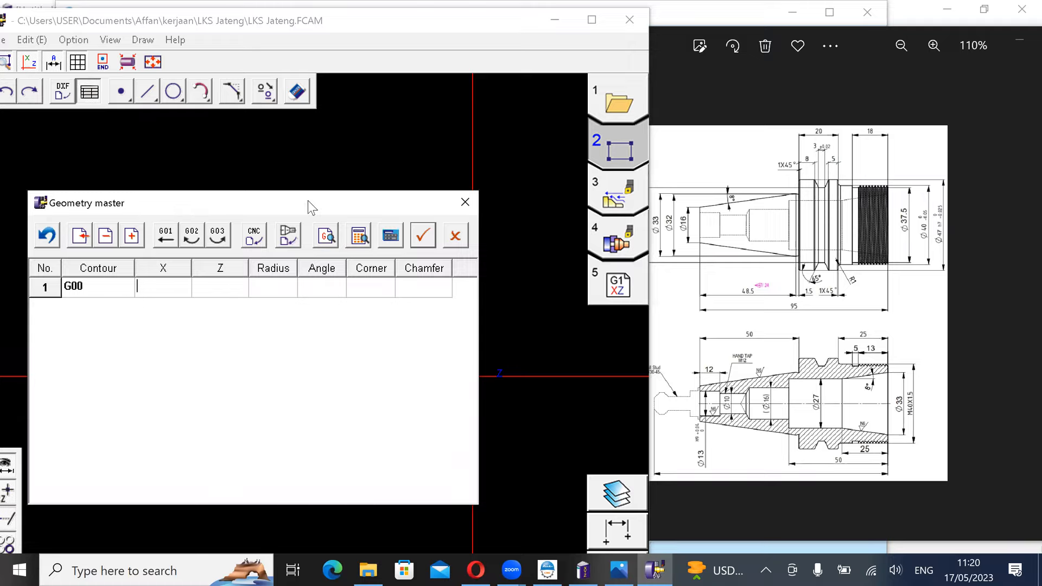
drag(308, 200, 268, 180)
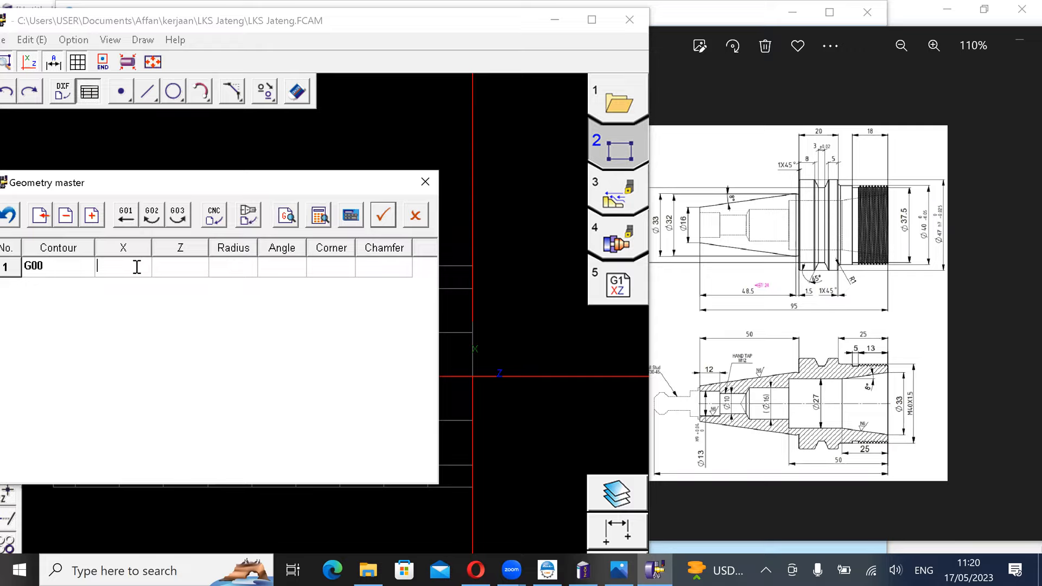
Step: Enter the contour's G00 starting point at X 0, Z 0 and a G01 line to X 38
text(0)
key(Return)
text(0)
key(Return)
key(Return)
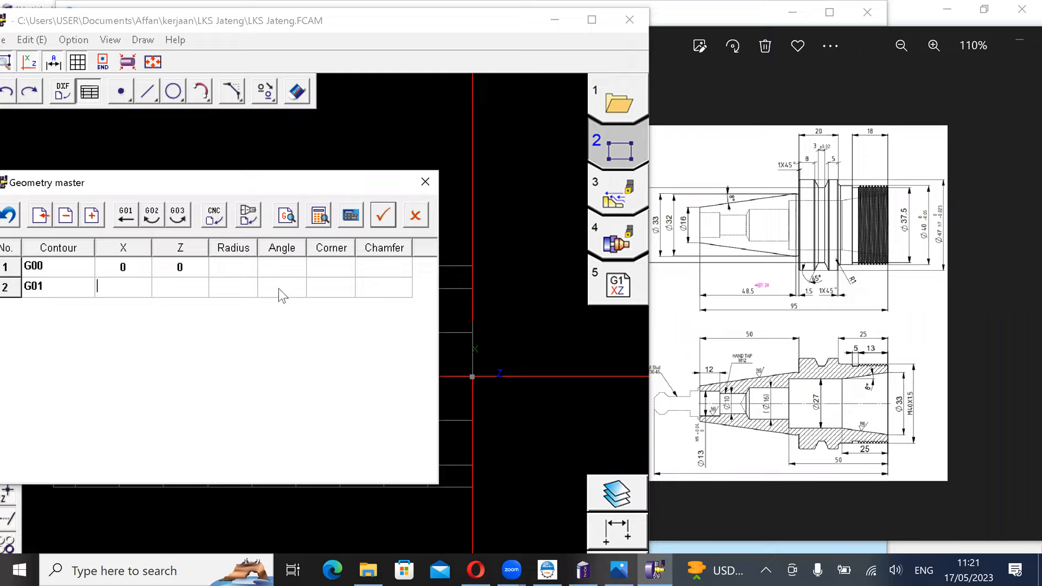
text(38)
key(Return)
key(Return)
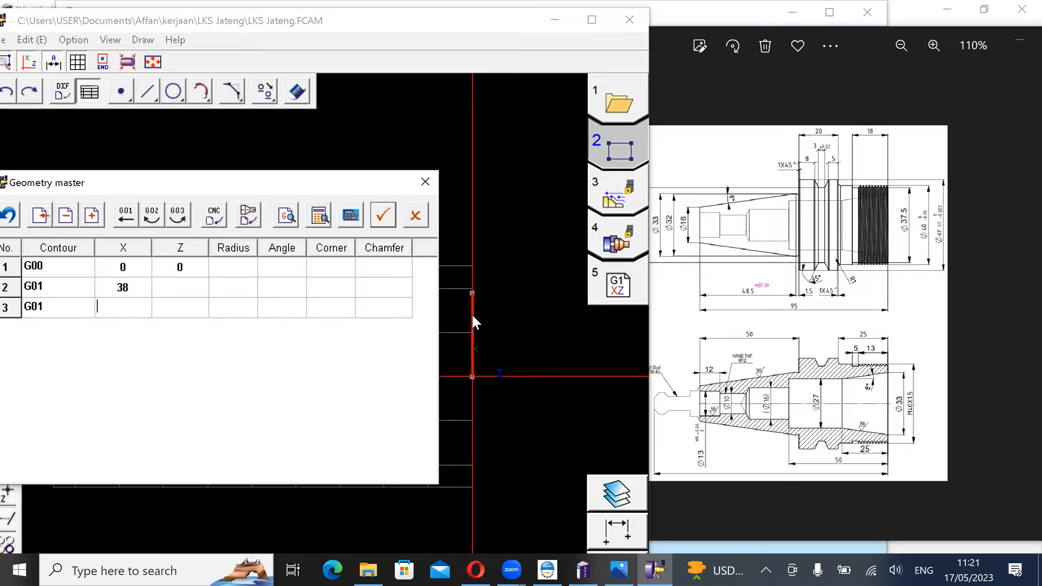
Step: Add a G01 chamfer to X 40, Z -1 and a straight G01 line to Z -24
text(40)
key(Return)
text(-1)
key(Return)
key(Return)
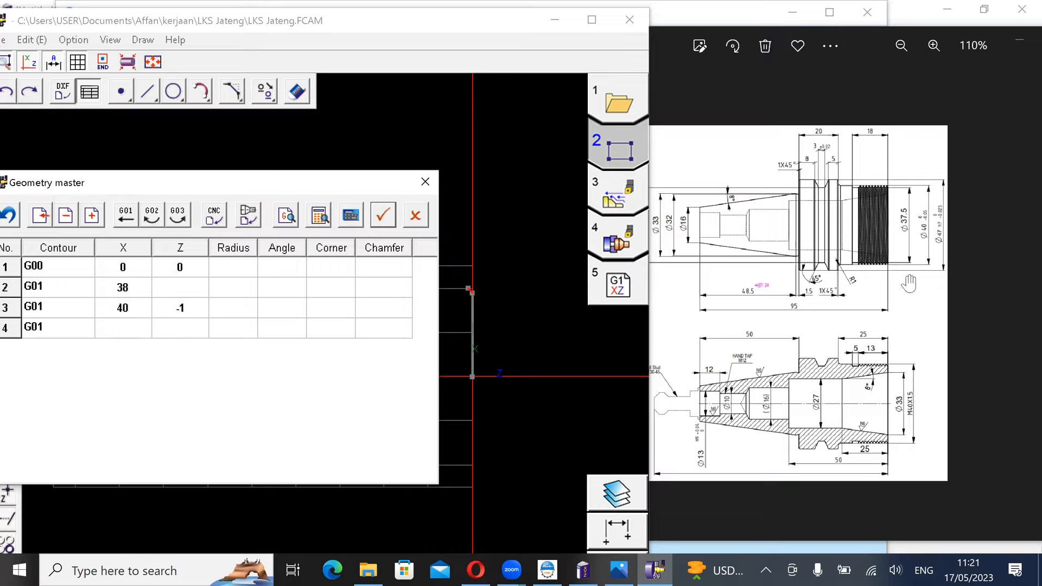
key(Return)
text(-24)
key(Return)
key(Return)
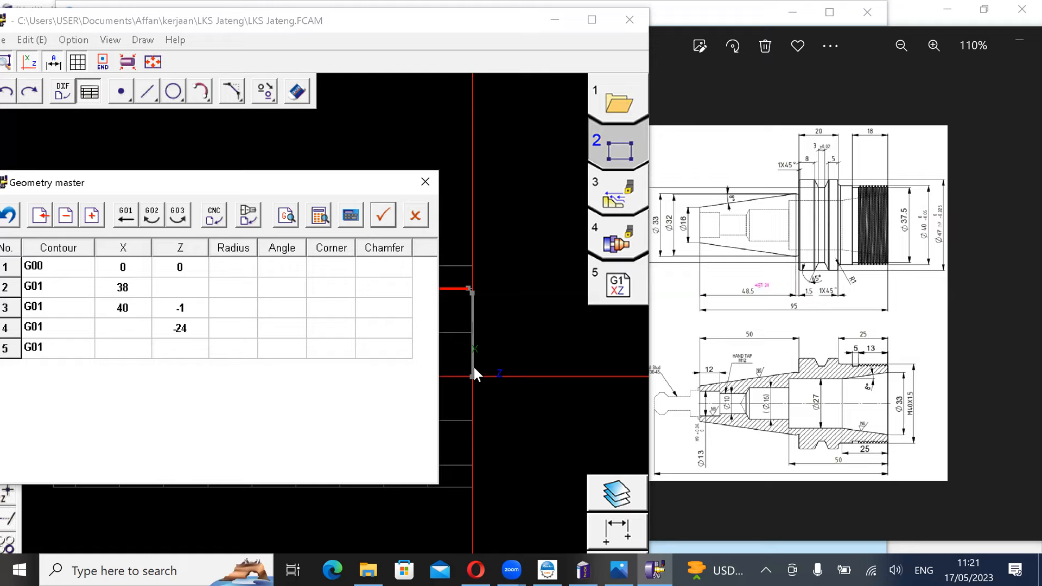
Step: Add a G02 arc to X 42, Z -25 with radius 1 as the fifth contour element
drag(293, 187, 193, 225)
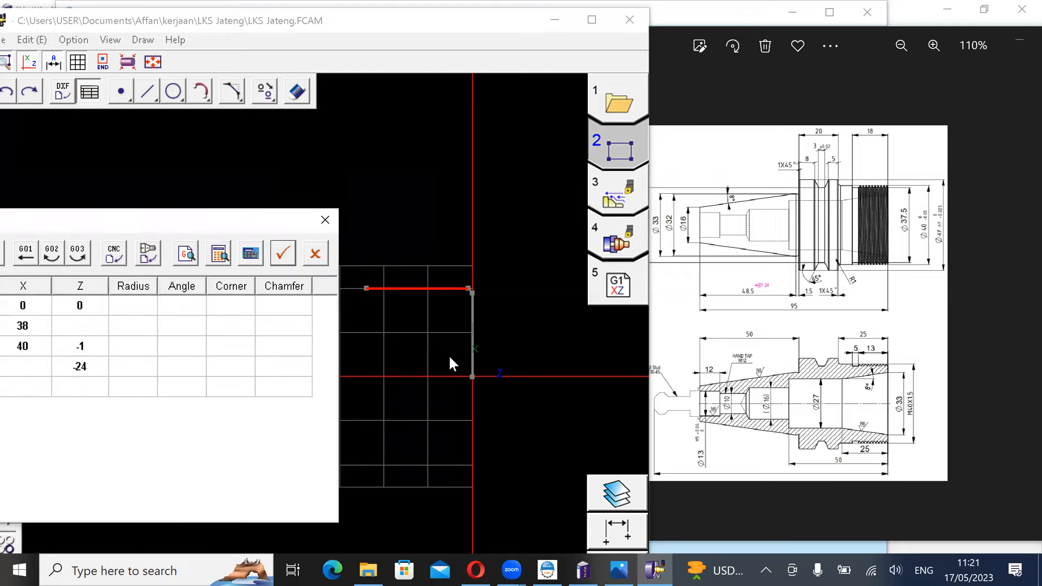
middle_drag(454, 364, 638, 363)
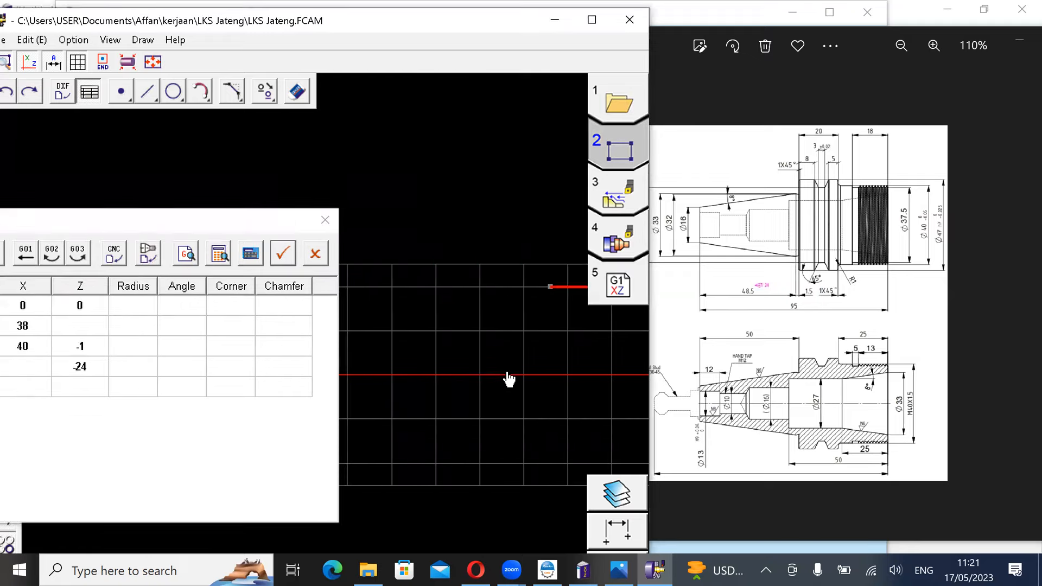
middle_drag(509, 379, 428, 377)
drag(166, 222, 223, 193)
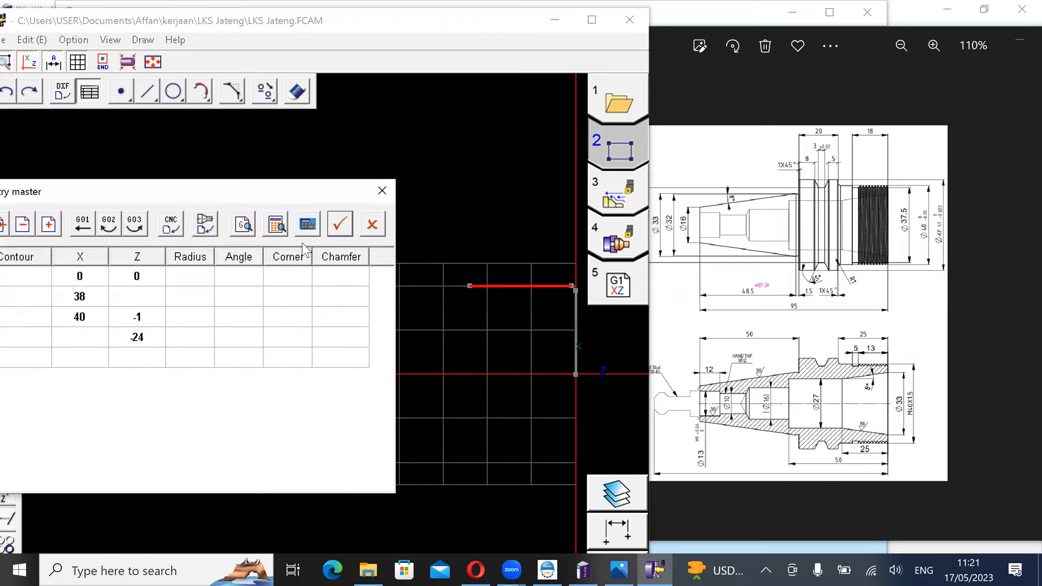
drag(270, 196, 313, 179)
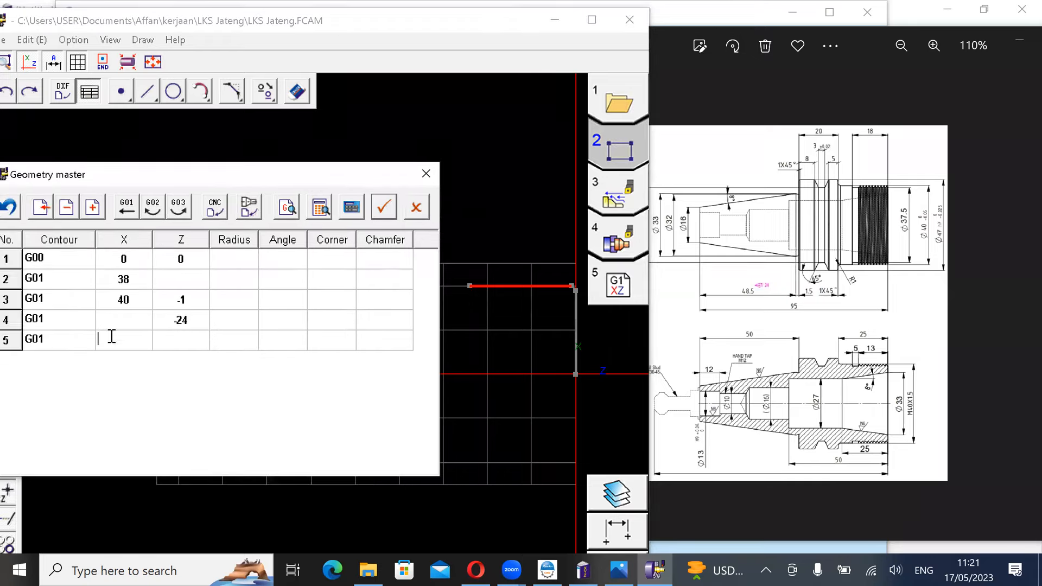
click(152, 206)
click(102, 348)
text(42)
key(Tab)
text(-25)
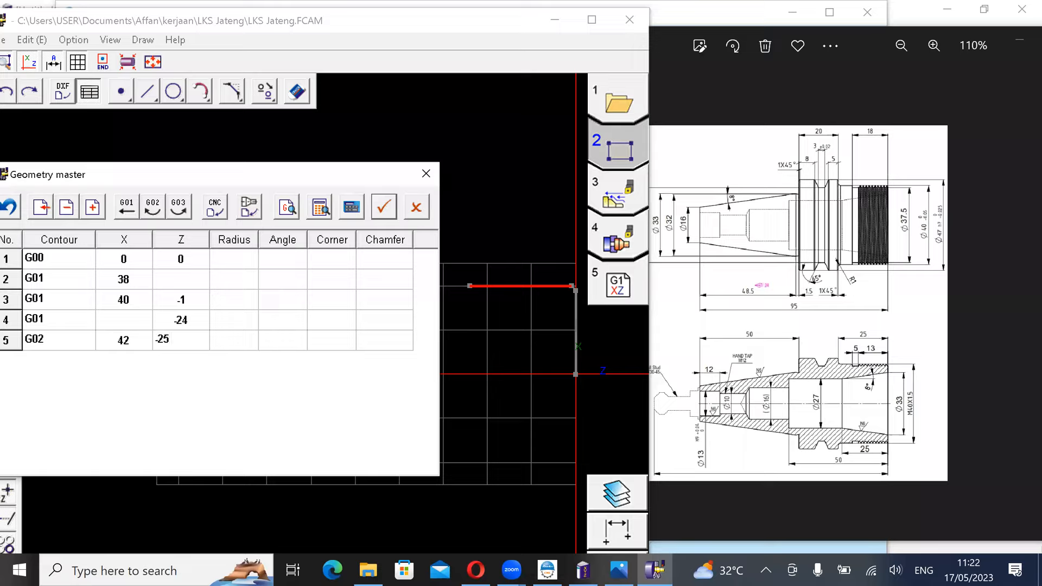
key(Tab)
text(1)
key(Return)
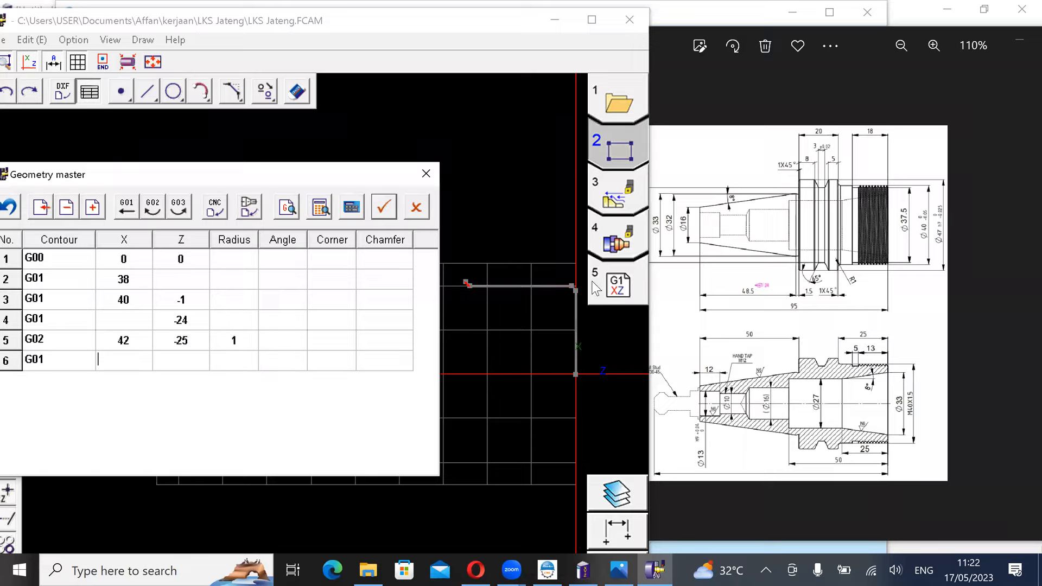
Step: Remove the empty sixth contour row and zoom in on the arc at the end of the profile
click(480, 285)
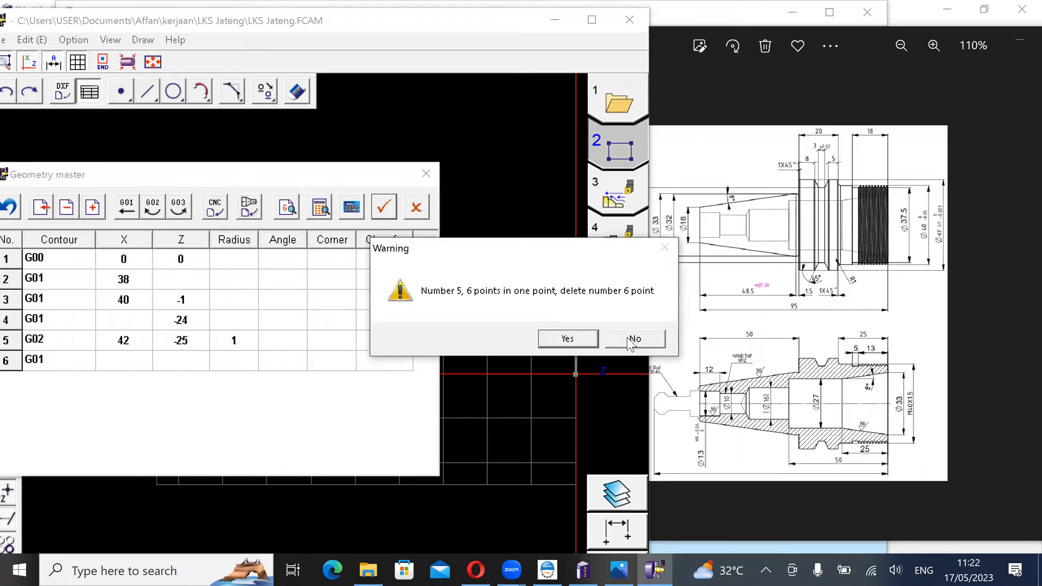
click(573, 335)
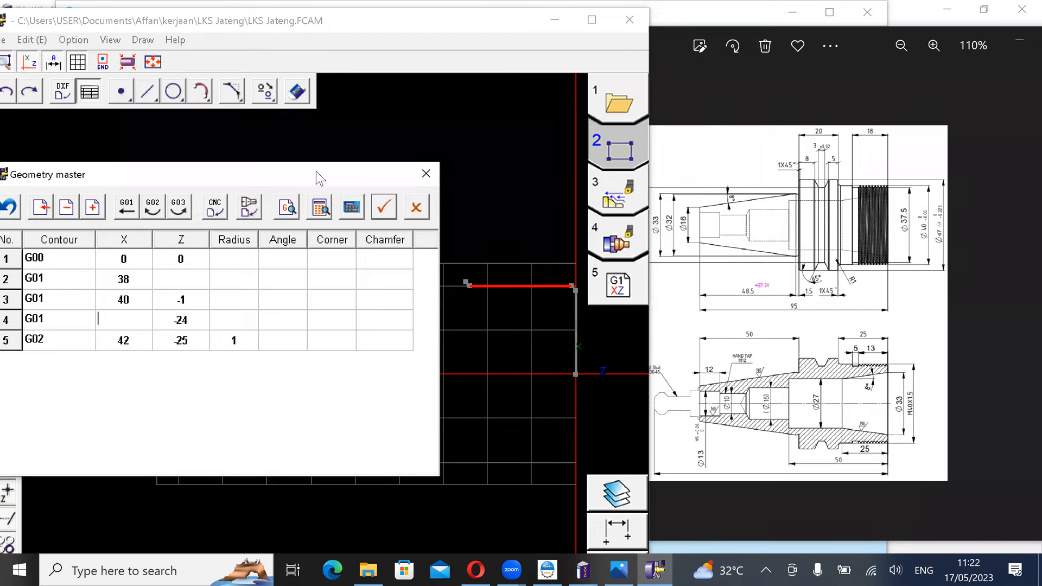
drag(317, 173, 298, 180)
click(470, 278)
scroll(468, 284, down, 5)
scroll(470, 290, up, 5)
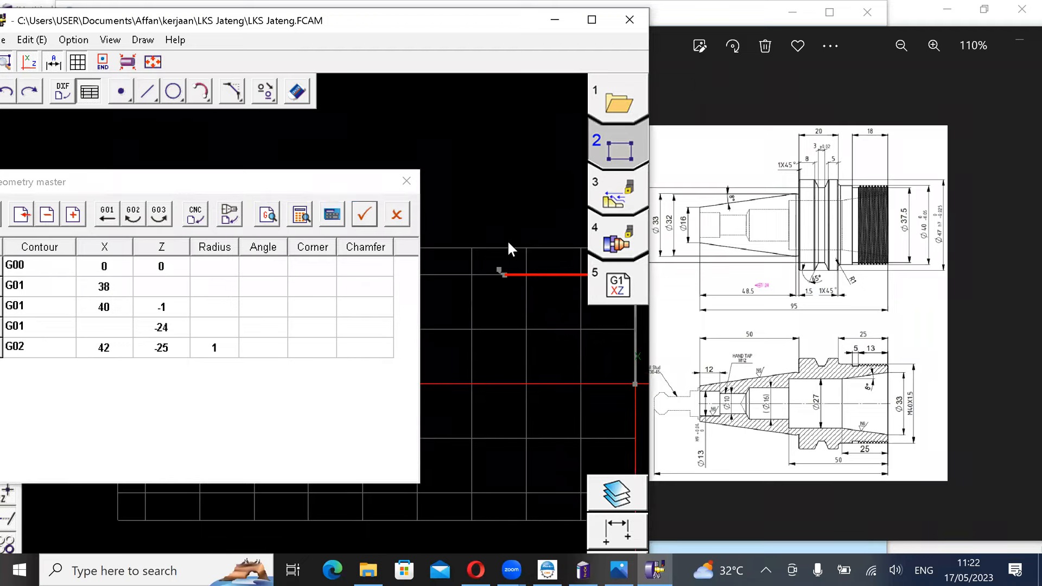
drag(268, 182, 288, 168)
Step: Add a G01 line to X 45 after the arc for the collar's face
click(127, 200)
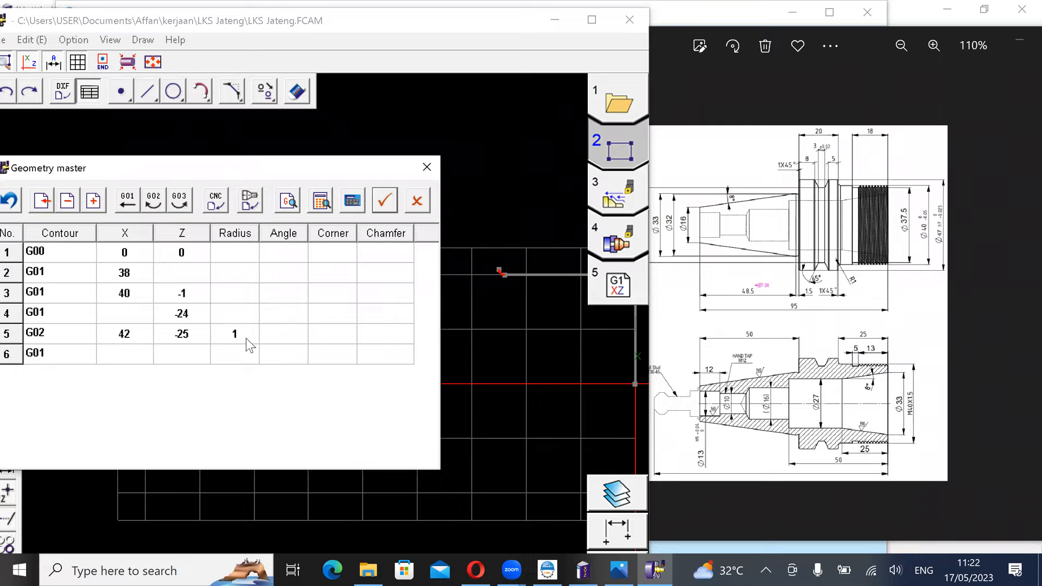
text(45)
key(Tab)
key(Return)
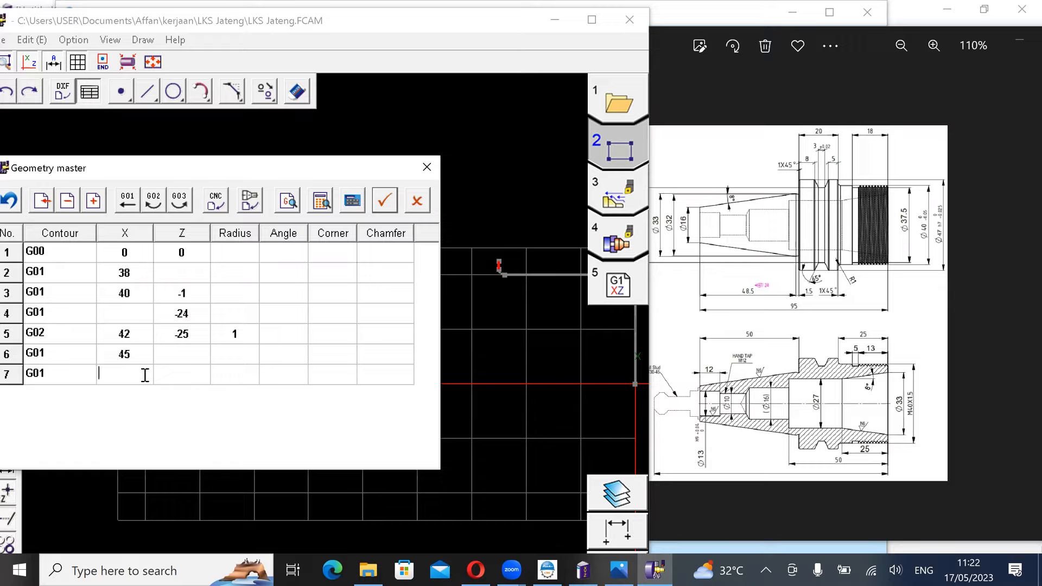
Step: Add a G01 chamfer to X 47, Z -26 and a G01 line to Z -44 along the collar
text(47)
key(Return)
text(-26)
key(Return)
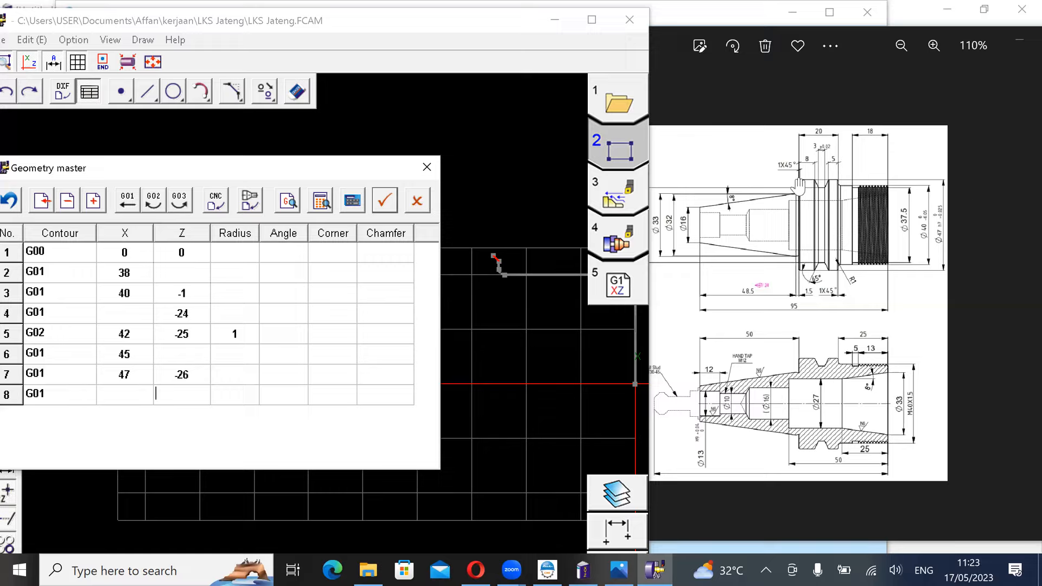
text(-44)
key(Tab)
key(Return)
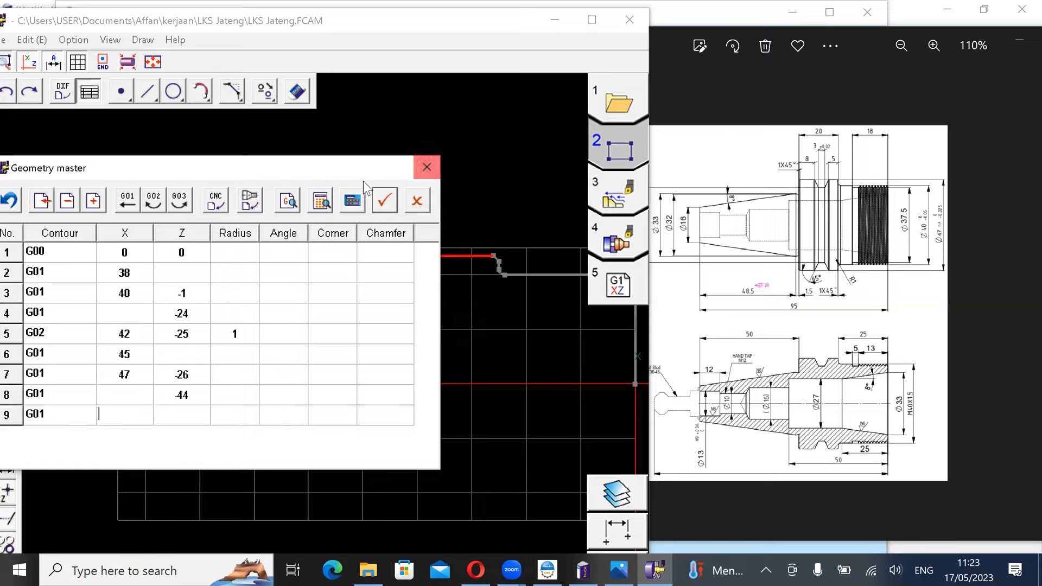
Step: Add a G01 chamfer to X 45, Z -45 at the collar's rear edge as the ninth contour element
click(504, 313)
scroll(504, 313, down, 3)
scroll(504, 313, up, 1)
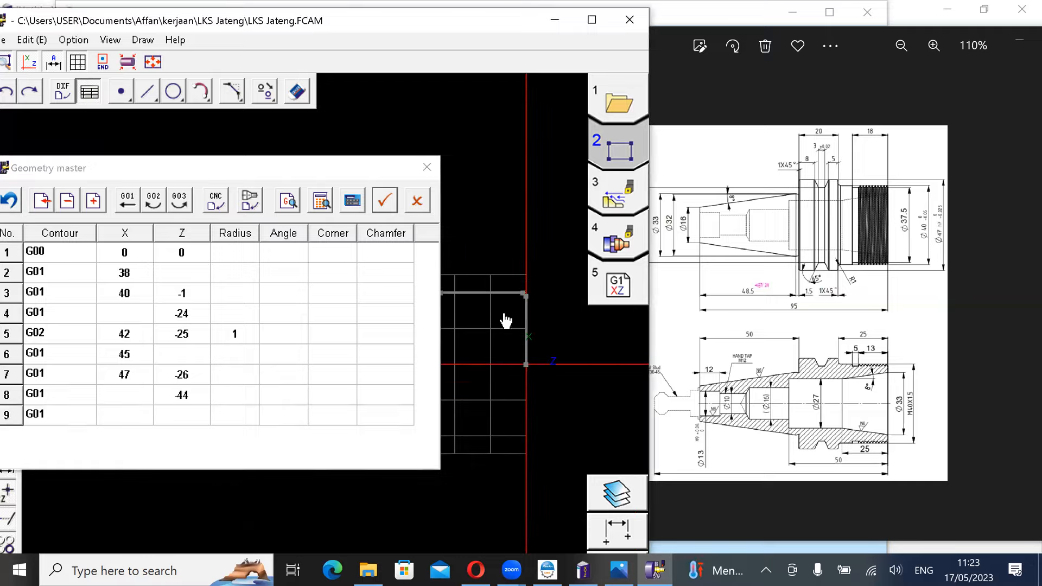
middle_drag(504, 318, 645, 332)
scroll(471, 326, up, 2)
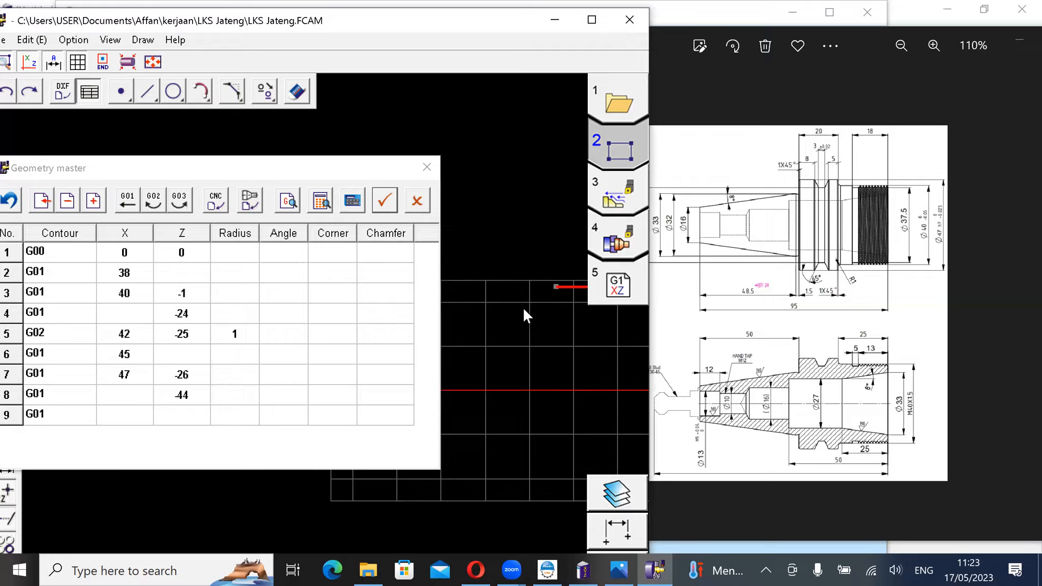
scroll(523, 307, down, 3)
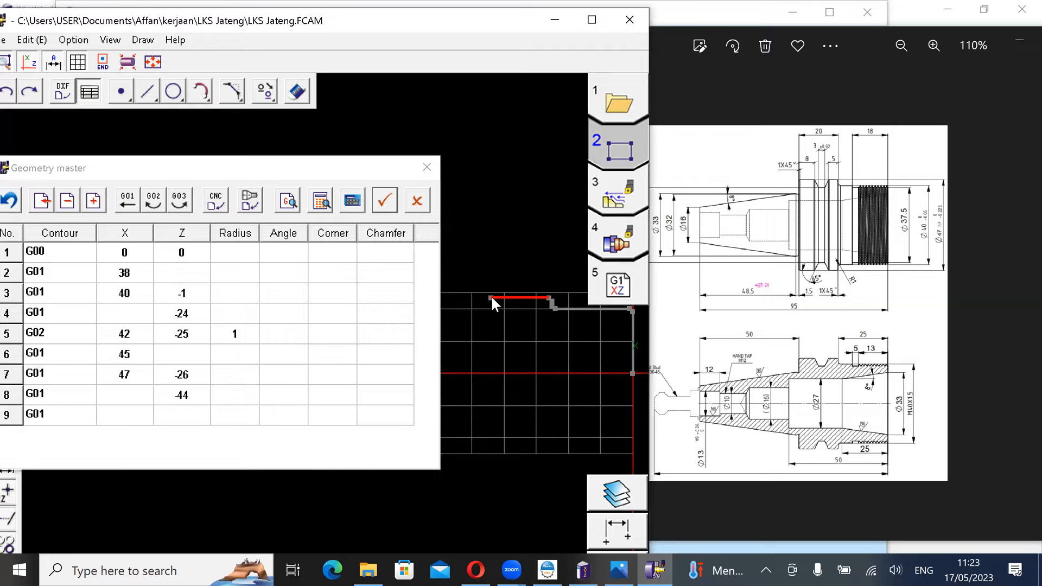
scroll(788, 303, up, 3)
click(126, 416)
text(45)
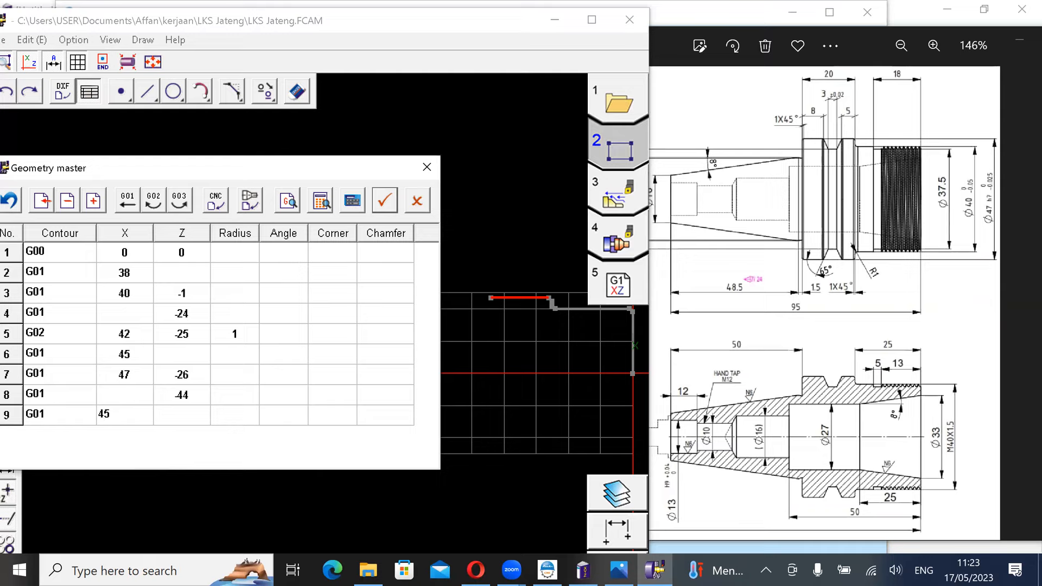
key(Tab)
text(-45)
key(Return)
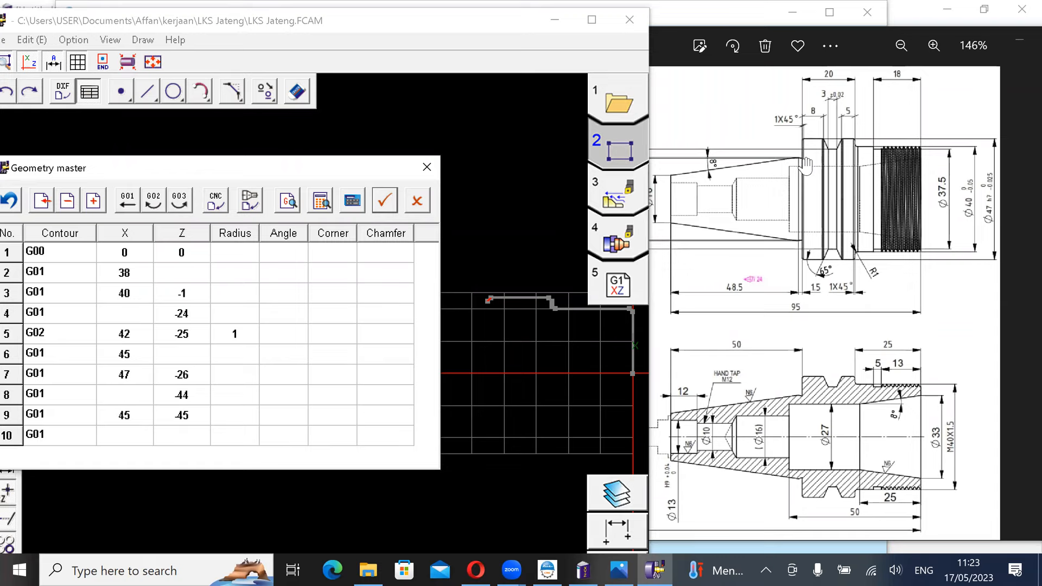
Step: Add a G01 line to X 32 for the collar's rear face as the tenth contour element
scroll(705, 198, up, 5)
scroll(705, 198, down, 5)
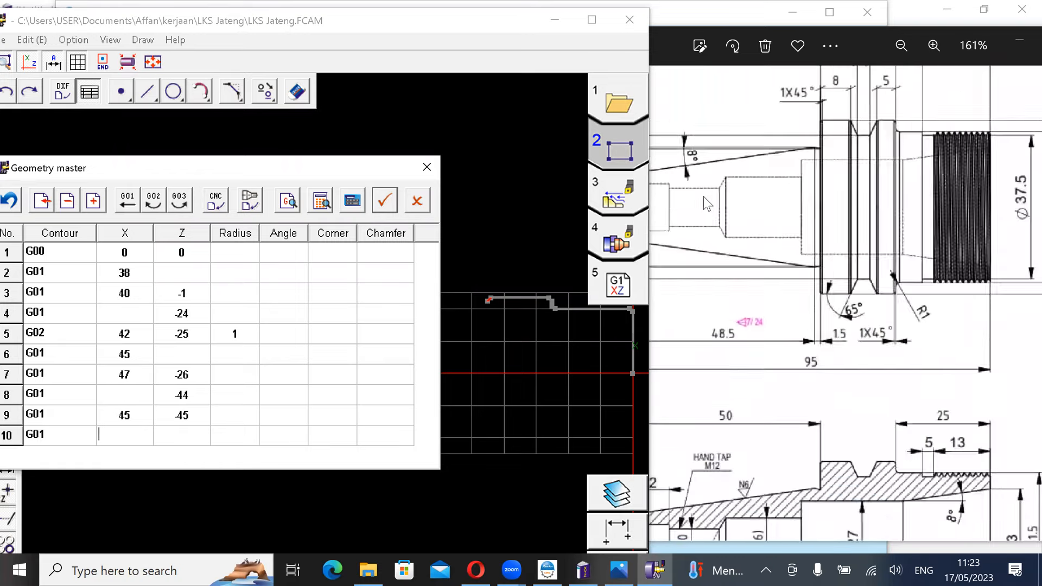
scroll(671, 220, down, 1)
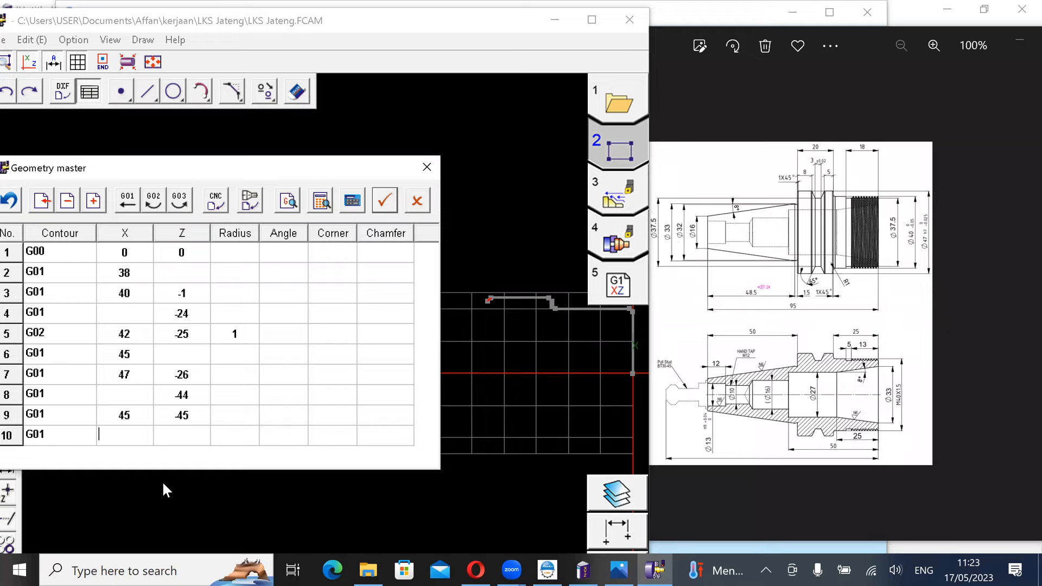
text(33)
key(Return)
key(Return)
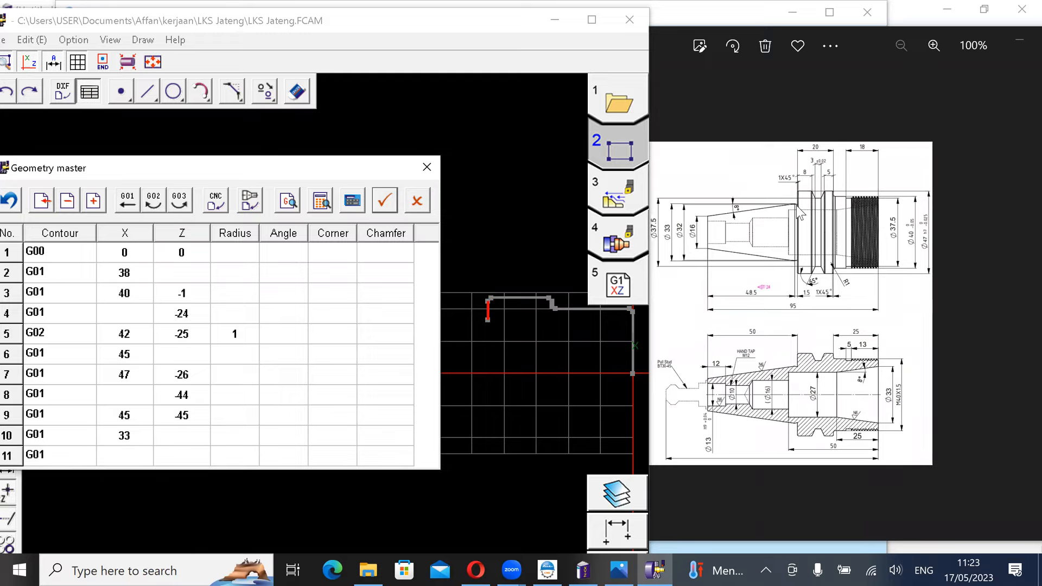
scroll(796, 205, up, 2)
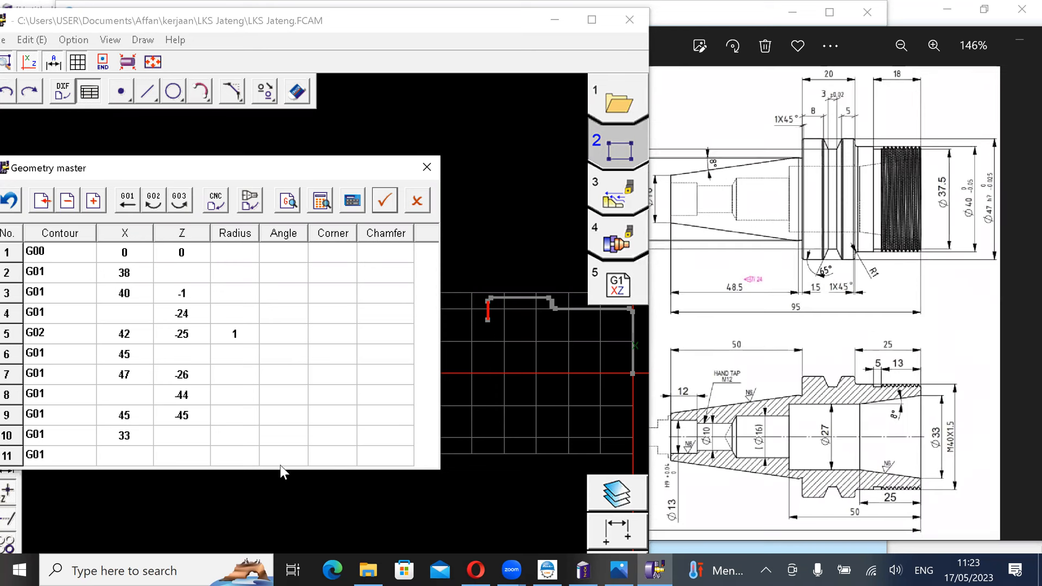
click(136, 436)
key(BackSpace)
text(2)
key(Return)
Step: Add a G01 line to X 33, Z -46.5 at the start of the taper
scroll(786, 167, down, 3)
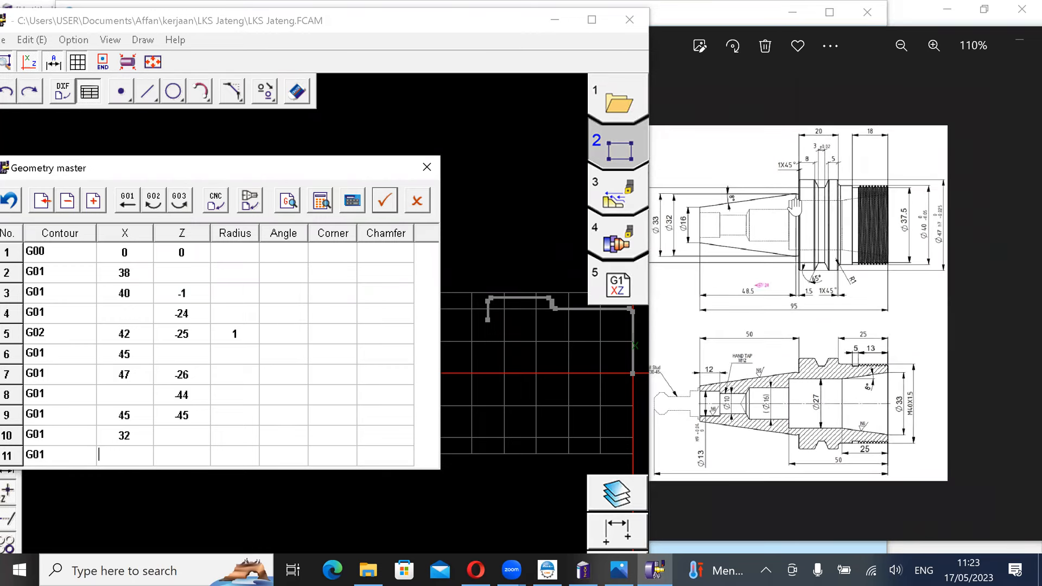
text(33)
key(Tab)
text(-46.5)
key(Tab)
click(127, 201)
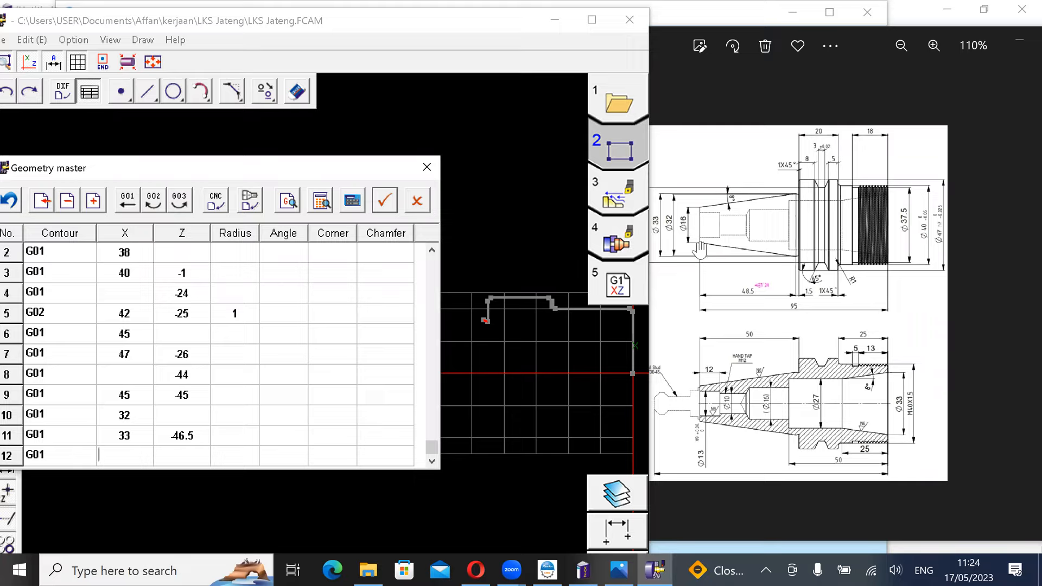
Step: Add a G01 taper to X 16, Z -95 with angle 8 and accept its correction to 189.941
text(16)
key(Tab)
text(-95)
key(Tab)
key(Tab)
text(8)
key(Tab)
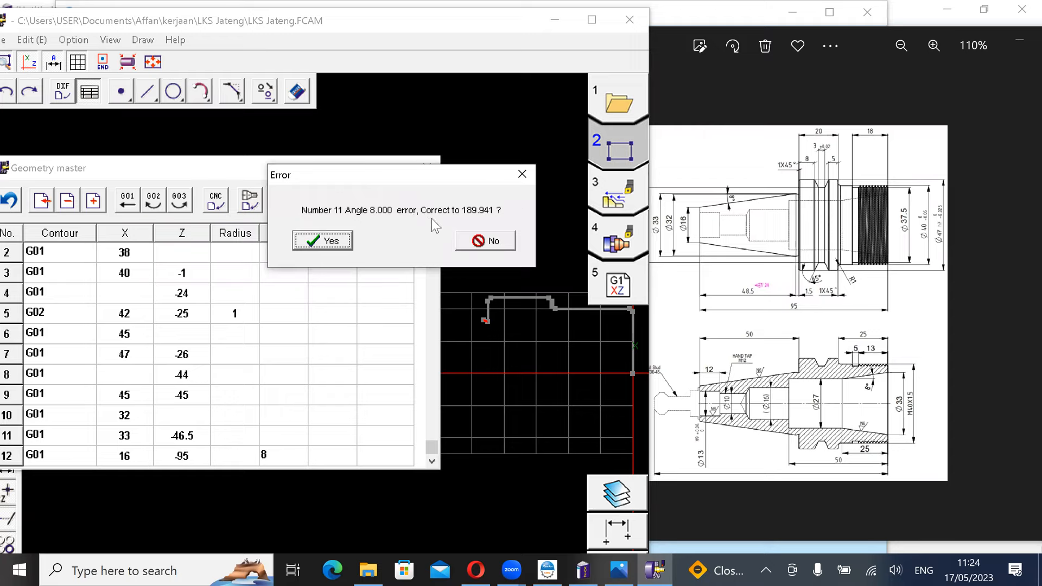
click(341, 242)
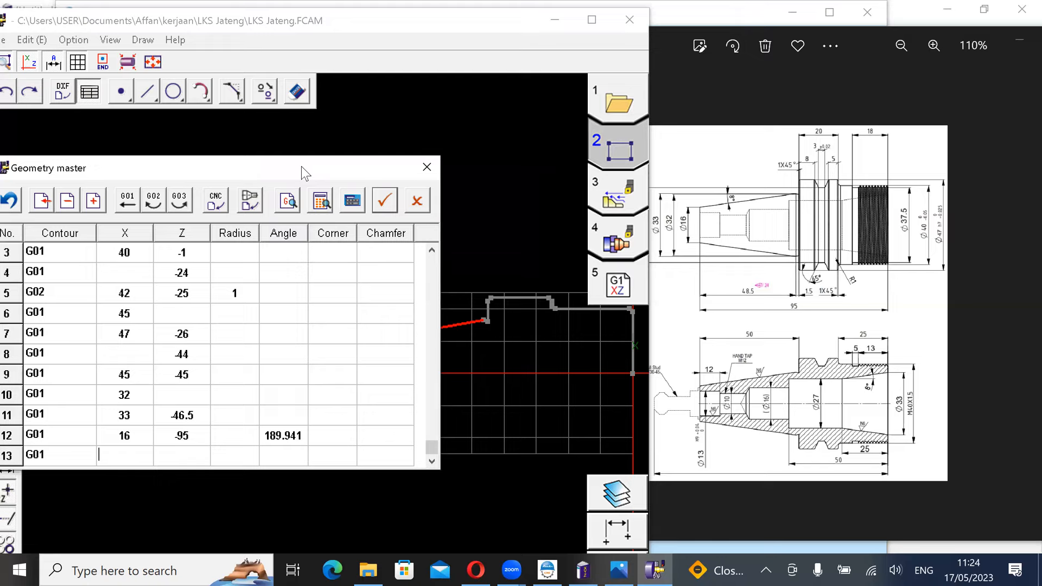
Step: Bring the contour back to the axis with a G01 line to X 0 and confirm the outer profile
drag(301, 166, 229, 194)
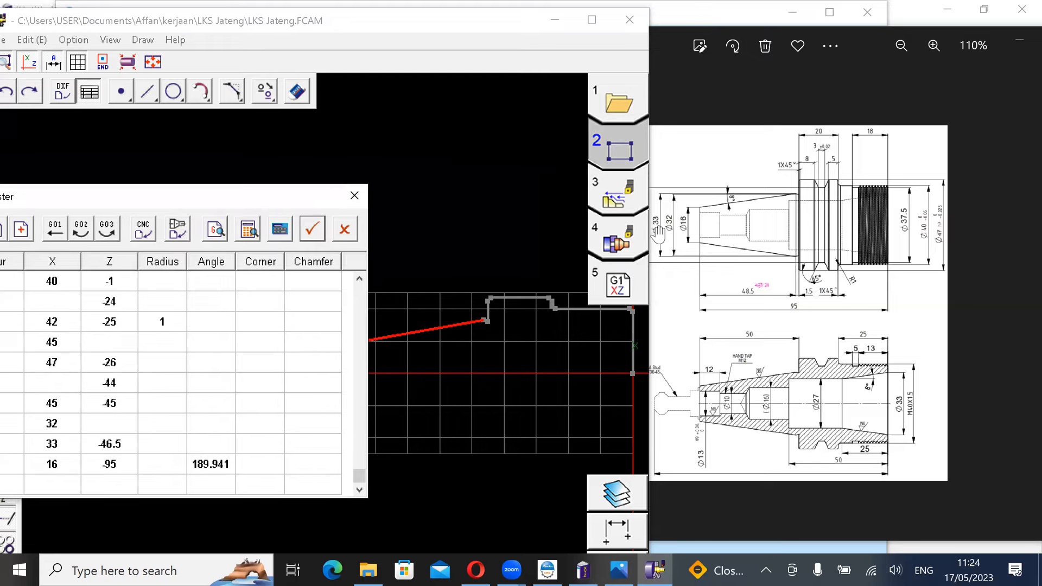
text(0)
key(Return)
click(310, 233)
Step: Examine the complete outer profile and compare it with the dimensions on the part drawing
scroll(485, 351, down, 5)
scroll(478, 324, up, 3)
scroll(478, 324, up, 2)
mouse_move(581, 336)
middle_down()
mouse_move(423, 337)
mouse_move(390, 347)
middle_up()
scroll(390, 348, down, 2)
scroll(389, 349, up, 5)
scroll(389, 350, up, 4)
scroll(378, 351, down, 4)
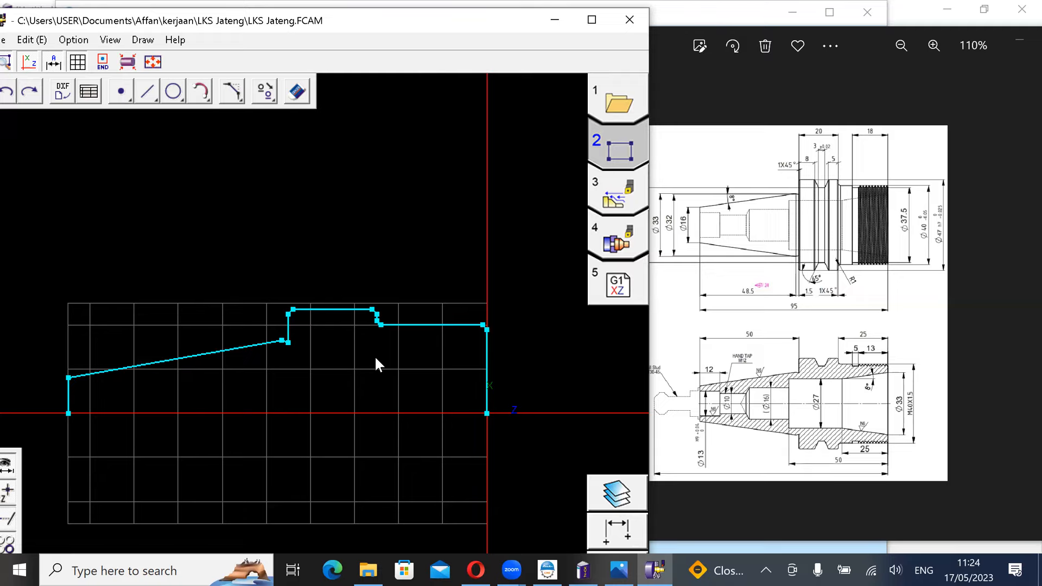
scroll(825, 401, up, 2)
scroll(825, 402, down, 2)
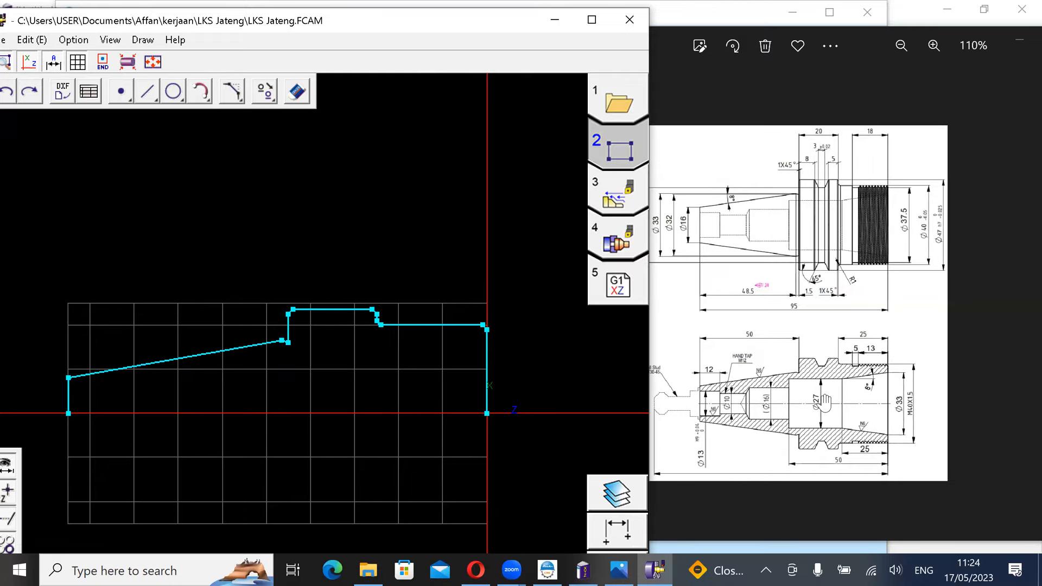
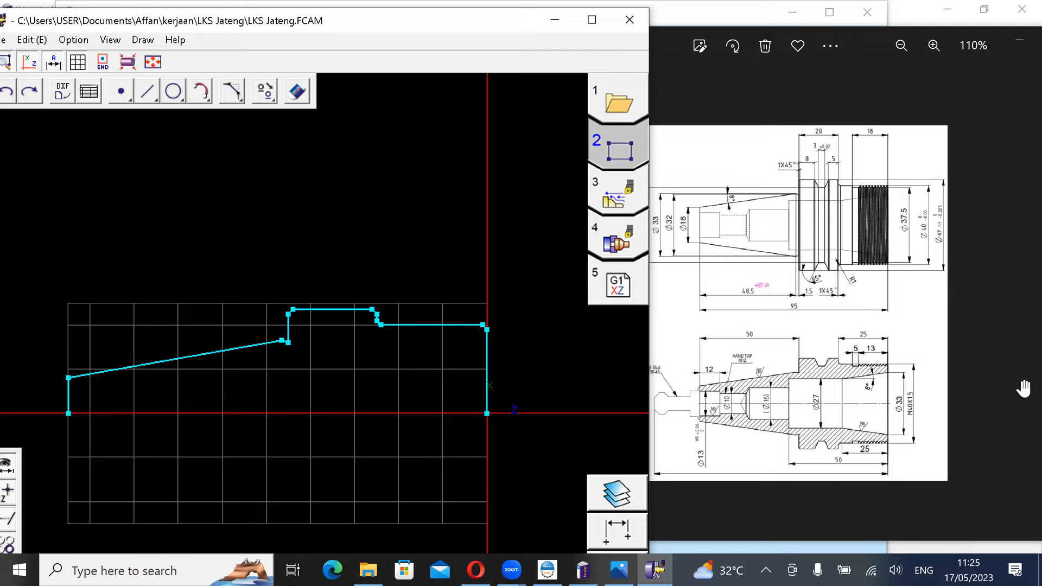
scroll(922, 412, up, 3)
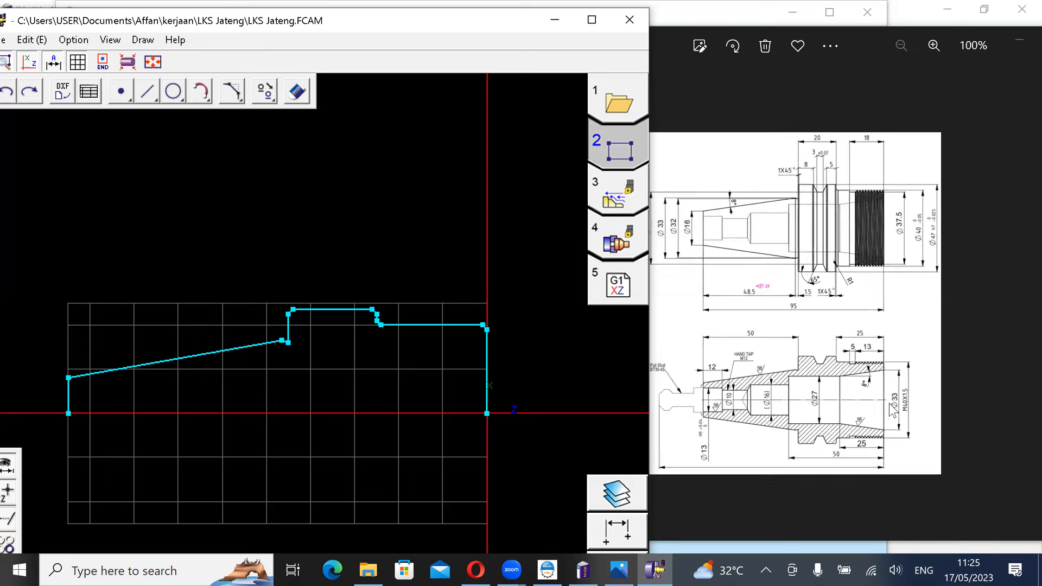
scroll(342, 254, up, 1)
scroll(380, 288, up, 1)
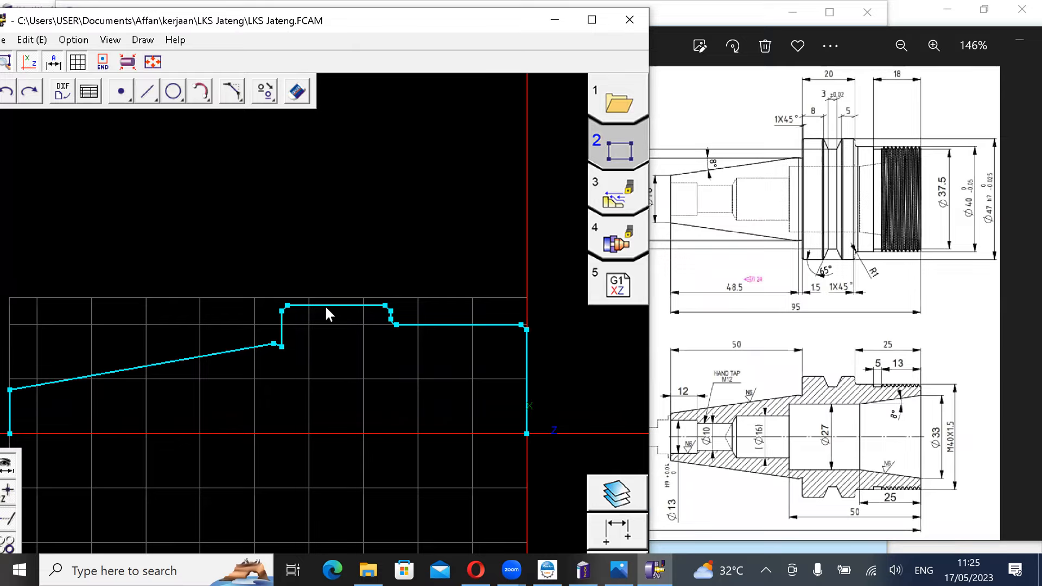
scroll(325, 305, down, 2)
scroll(324, 305, up, 1)
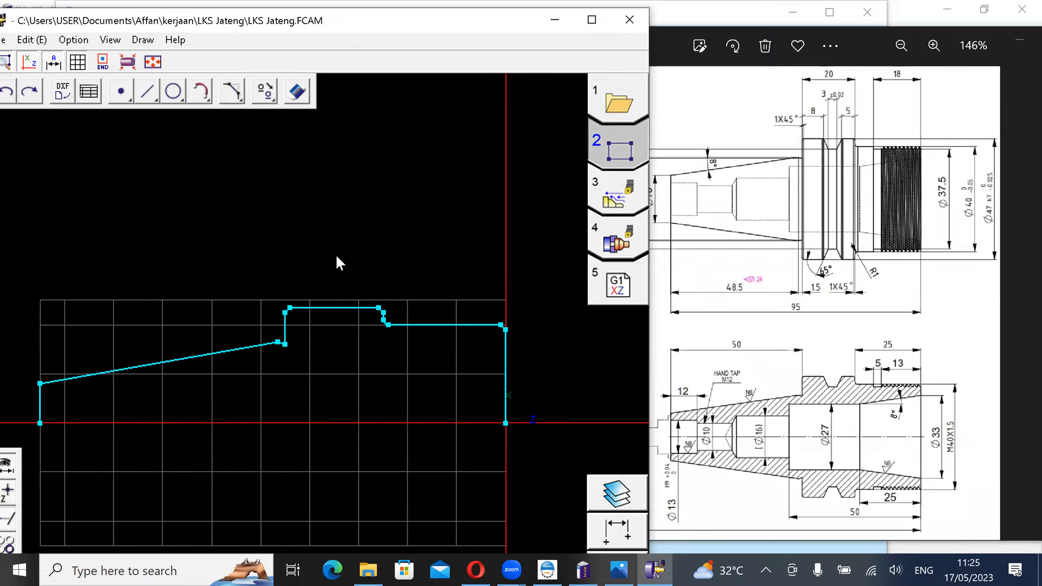
Step: Reopen the outer profile in Geometry master, set the seventh element's X to 48 and confirm
click(94, 94)
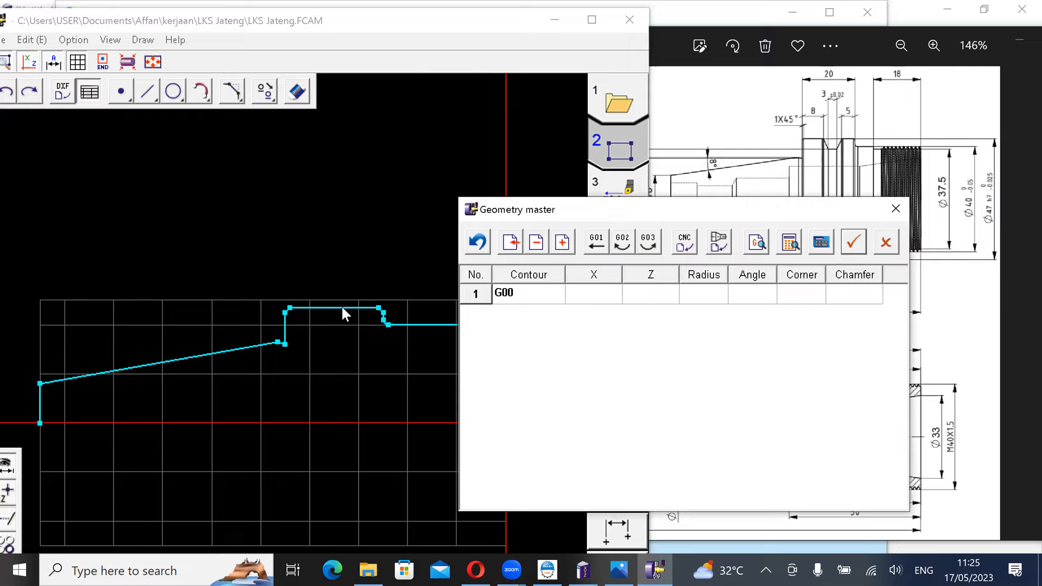
click(342, 313)
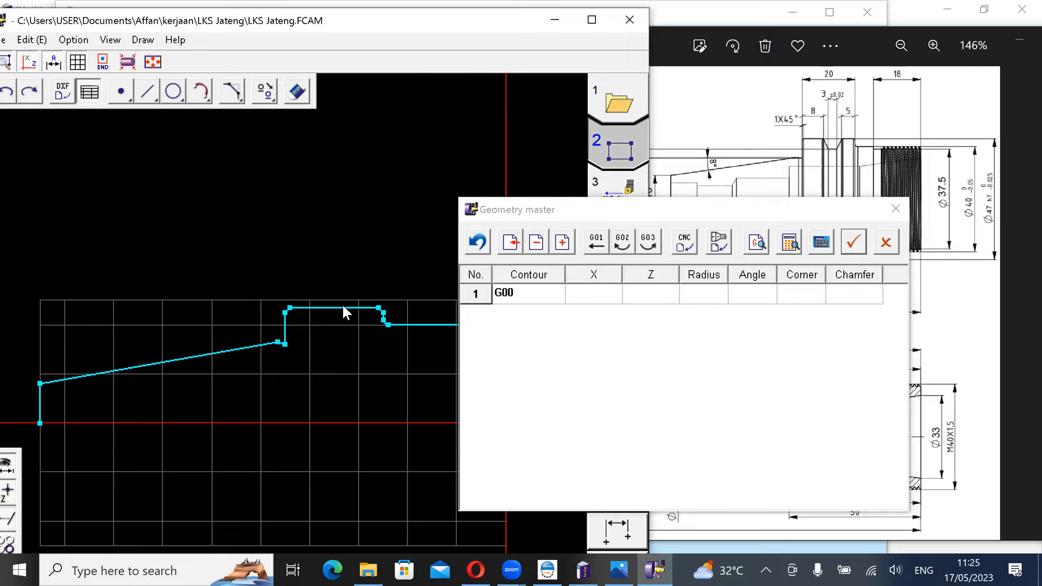
click(343, 306)
click(629, 389)
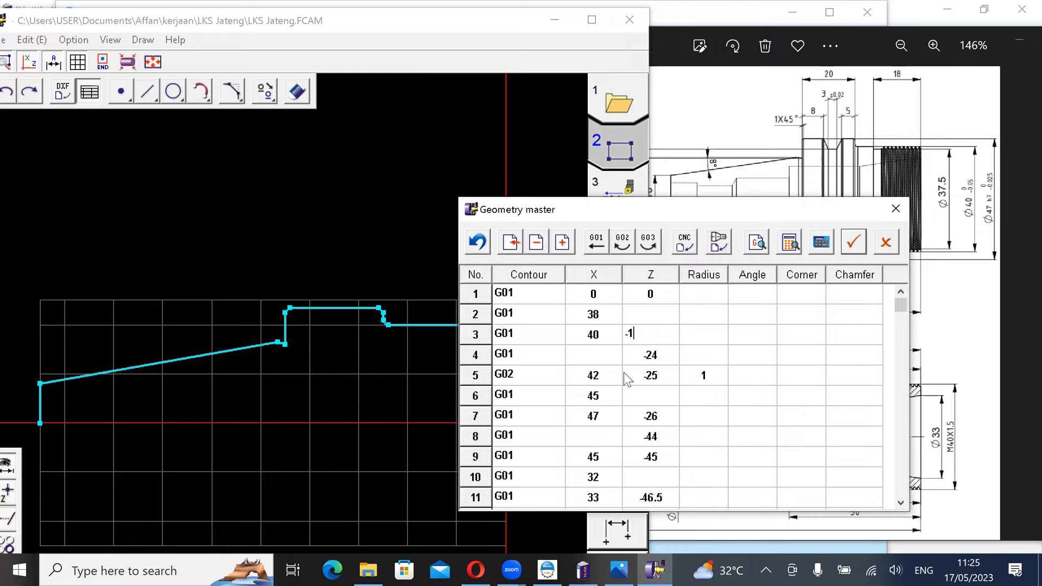
key(Up)
key(Up)
key(Down)
key(Down)
key(Down)
key(Down)
key(Up)
key(Left)
key(BackSpace)
text(8)
key(Right)
click(862, 245)
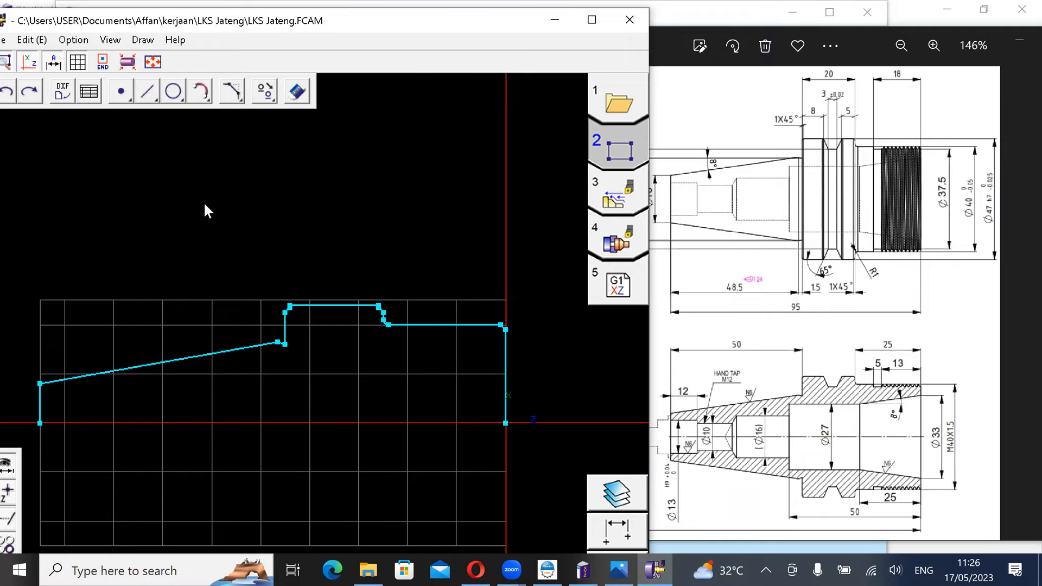
Step: Reload the outer profile in Geometry master, set the seventh element's X back to 47 and confirm
click(90, 93)
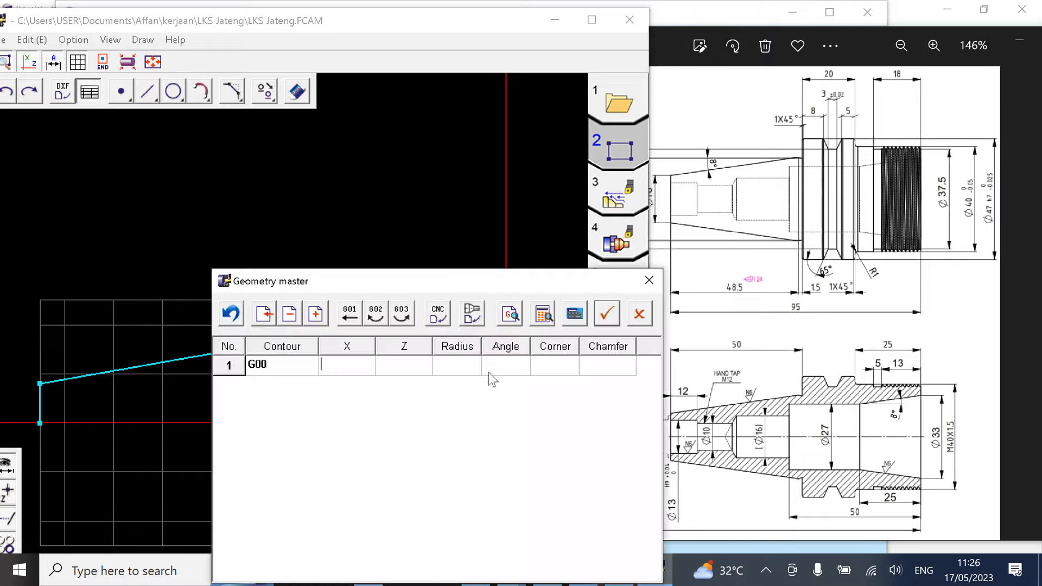
drag(490, 285, 814, 176)
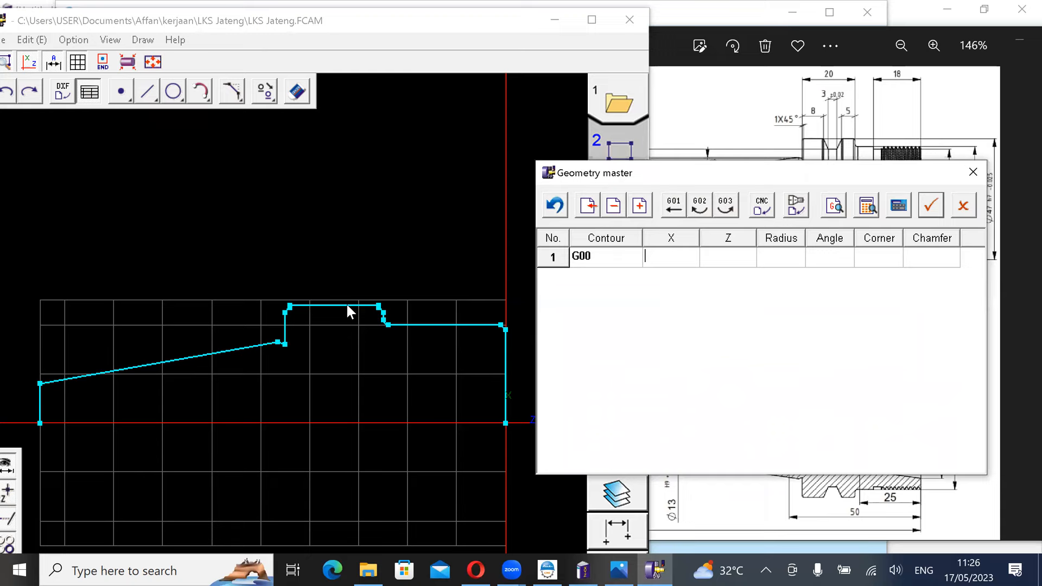
click(347, 305)
key(Down)
key(Down)
key(Down)
key(Down)
key(Down)
key(Down)
key(Tab)
key(Left)
key(BackSpace)
text(7)
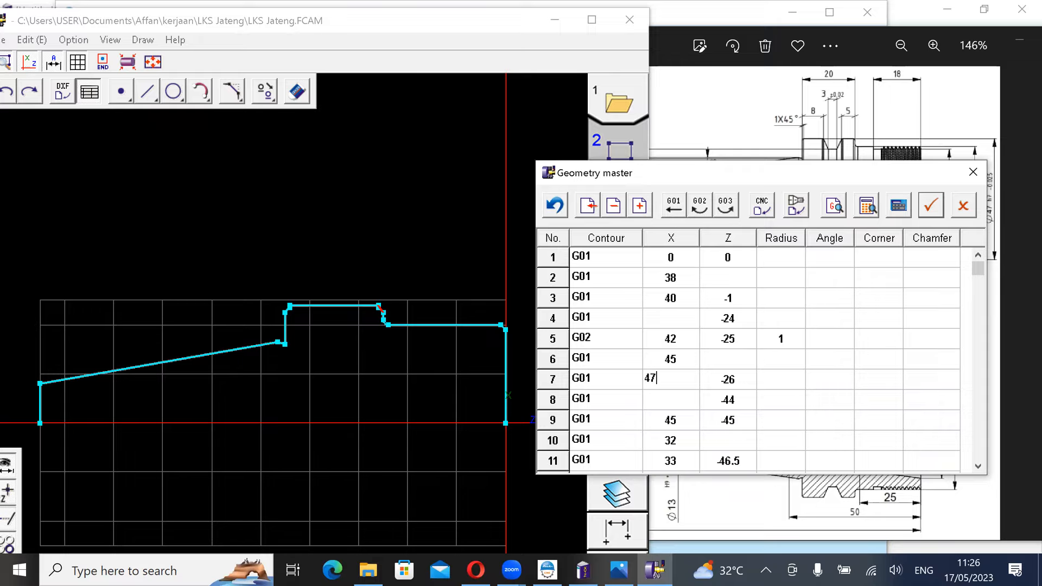
key(Tab)
click(931, 206)
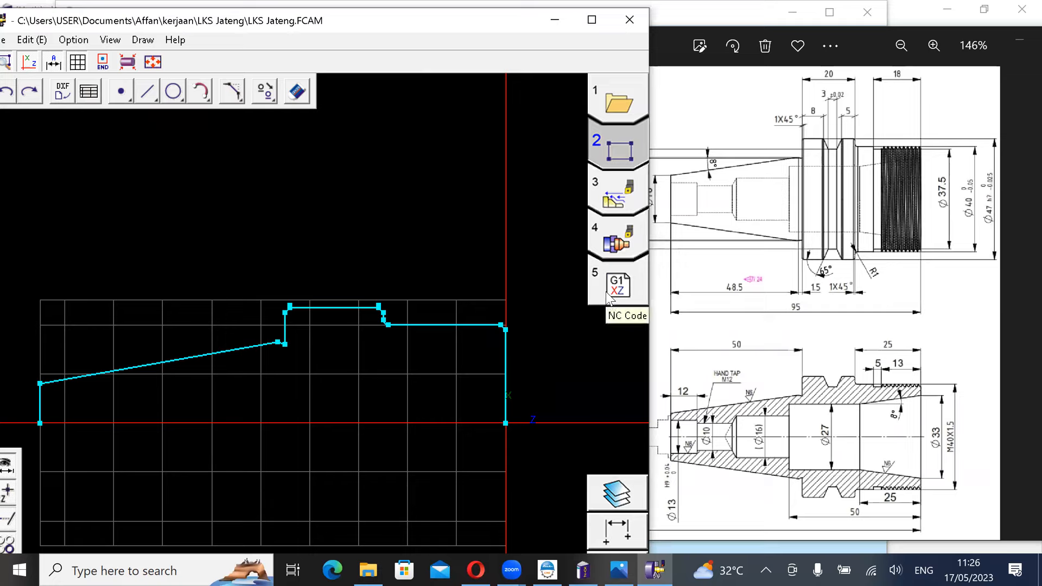
Step: Start a new contour in Geometry master for the bore with its G00 start point at X 33, Z 0
scroll(392, 413, down, 1)
scroll(397, 407, up, 2)
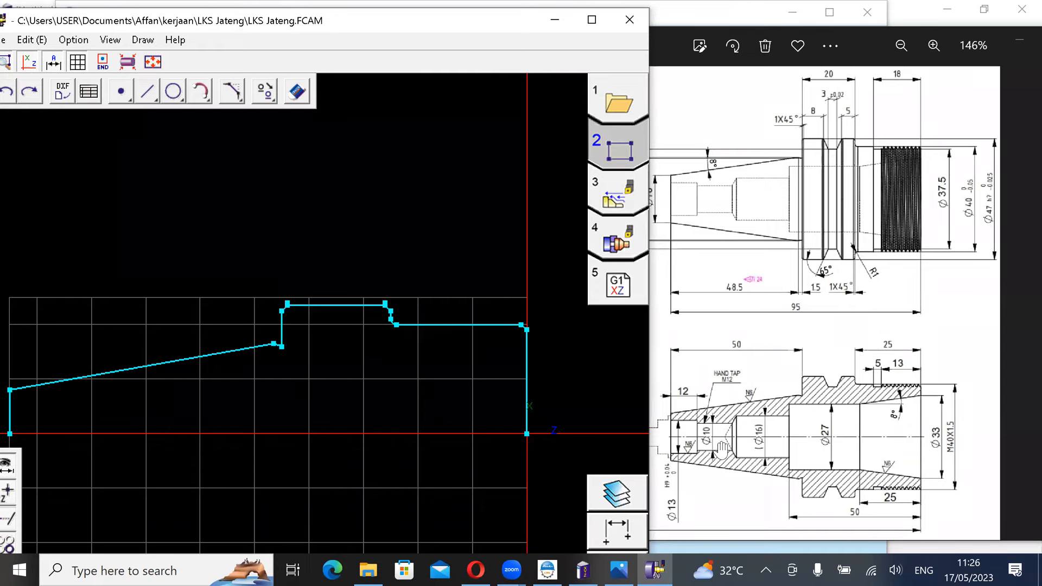
click(93, 98)
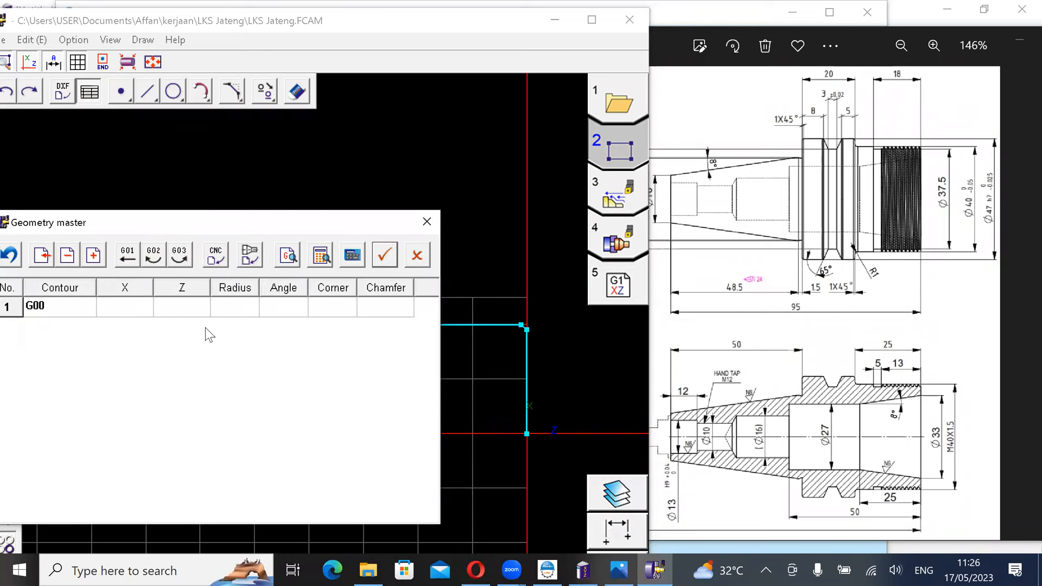
text(33)
key(Return)
text(0)
key(Return)
key(Return)
key(Up)
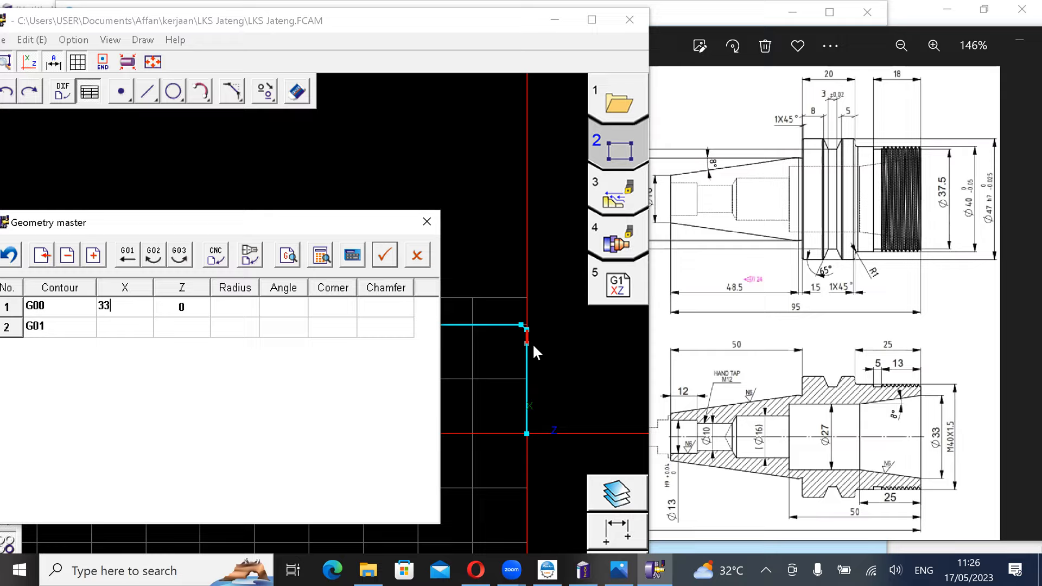
Step: Add the bore's G01 taper to X 27, Z -25 with angle 8 and accept its correction to 186.843
click(139, 326)
text(25)
key(BackSpace)
text(7)
key(Return)
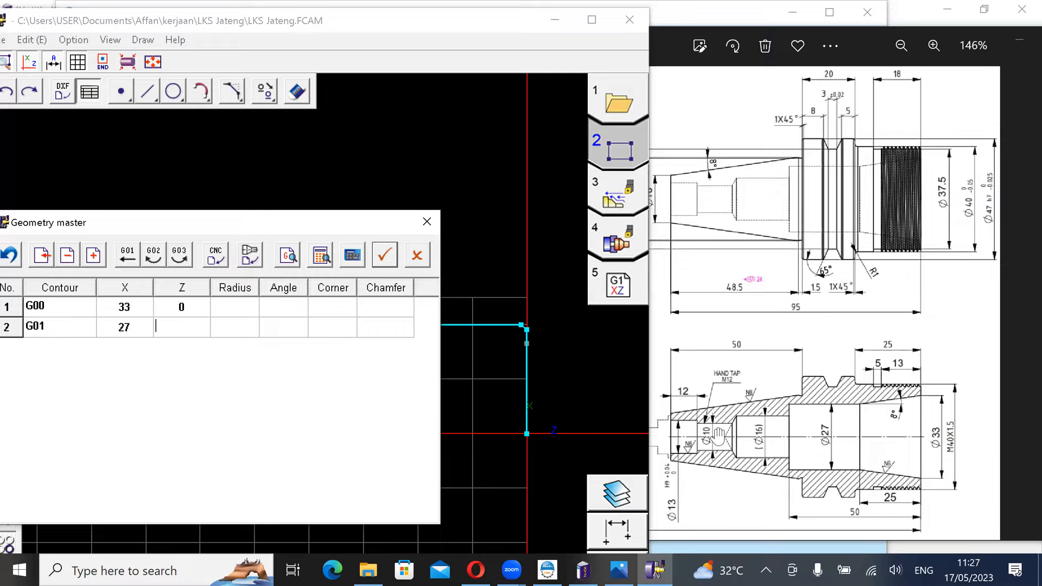
text(-25)
key(Tab)
key(Tab)
text(8)
key(Tab)
key(Return)
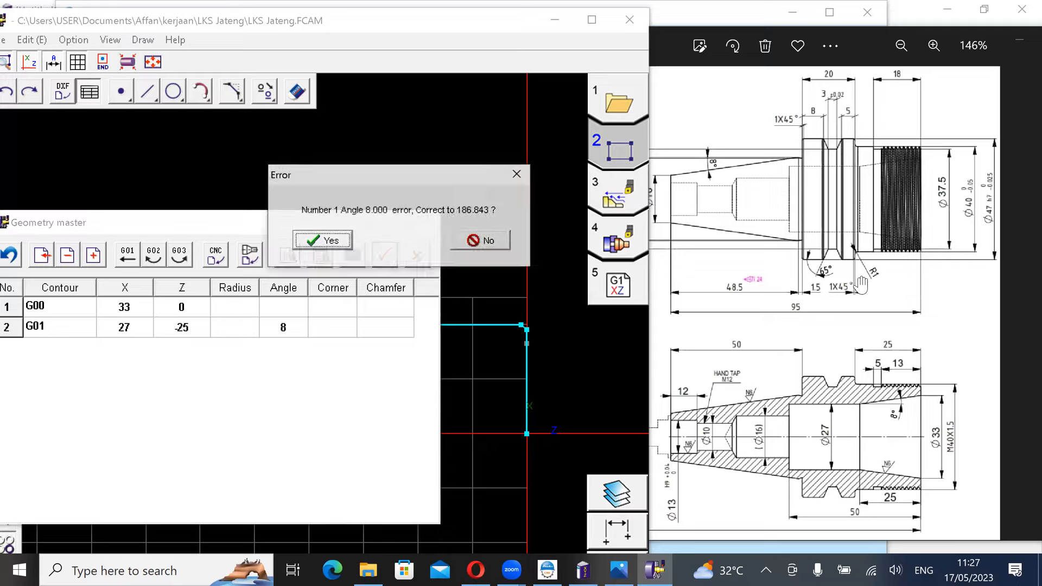
click(328, 241)
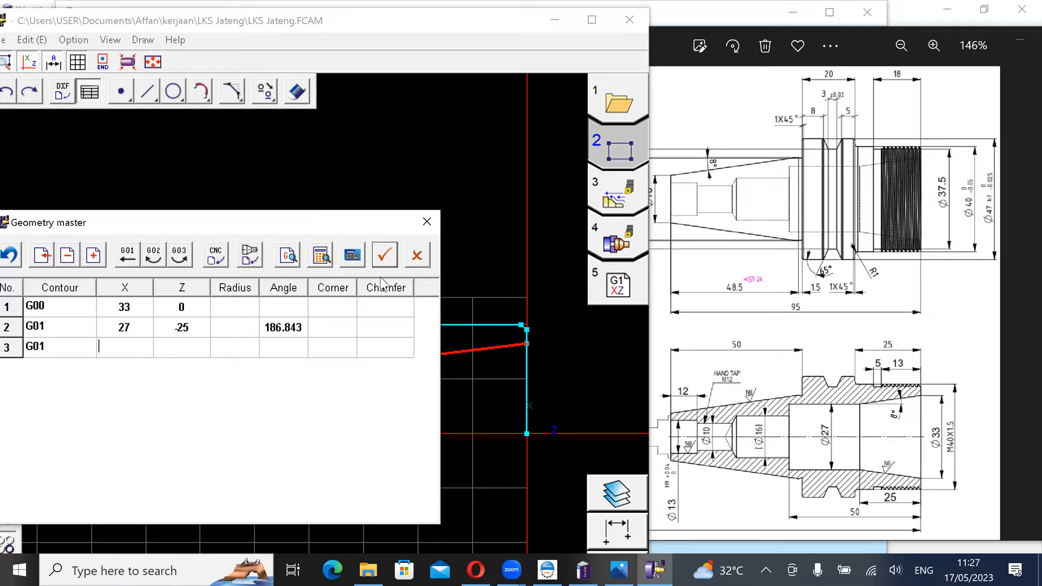
click(510, 370)
scroll(510, 370, down, 3)
scroll(510, 370, up, 6)
scroll(511, 373, down, 4)
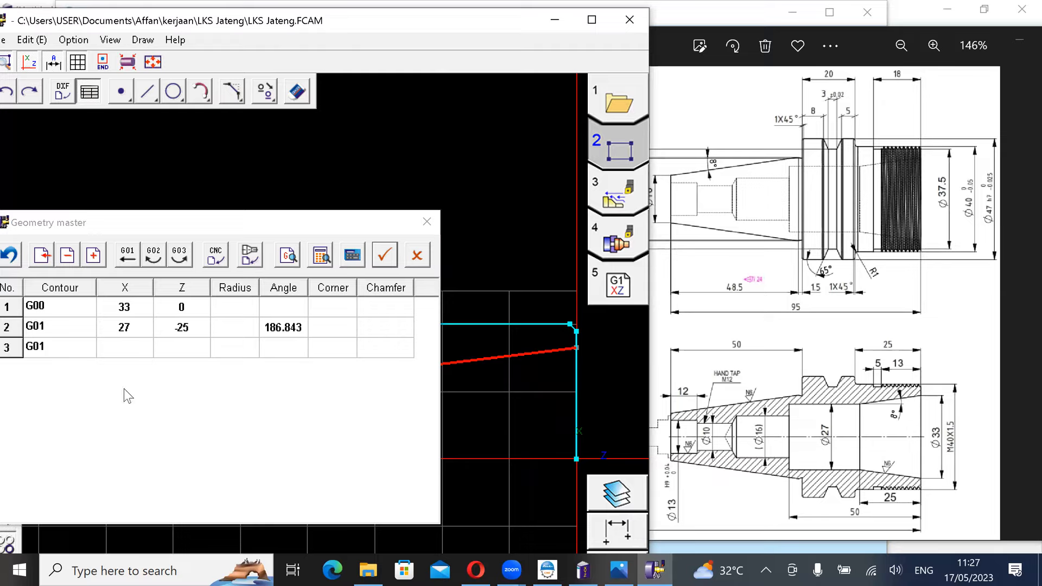
Step: Add a G01 element to the bore contour running straight to Z -50
click(190, 347)
text(-50)
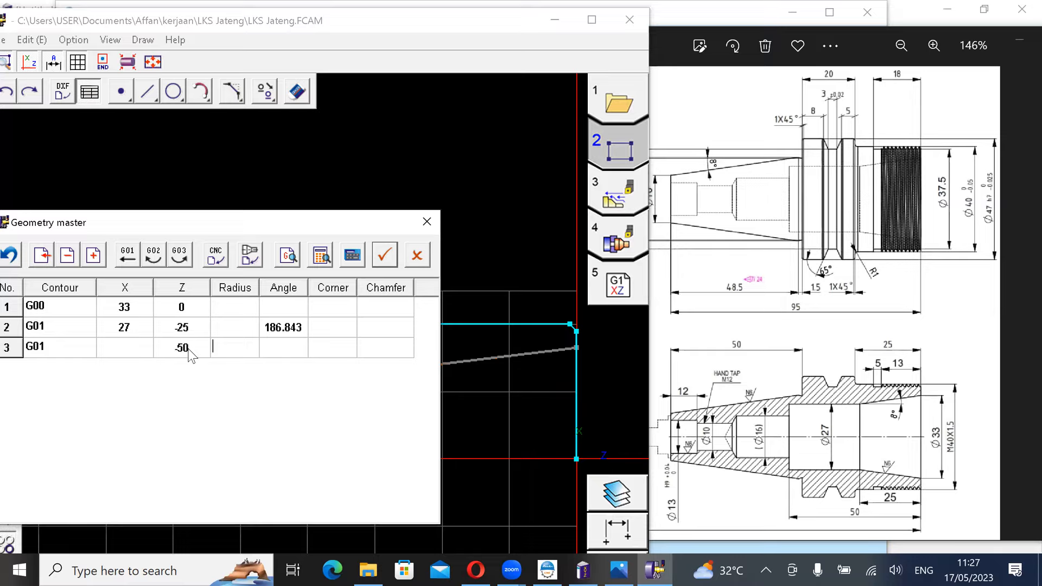
key(Return)
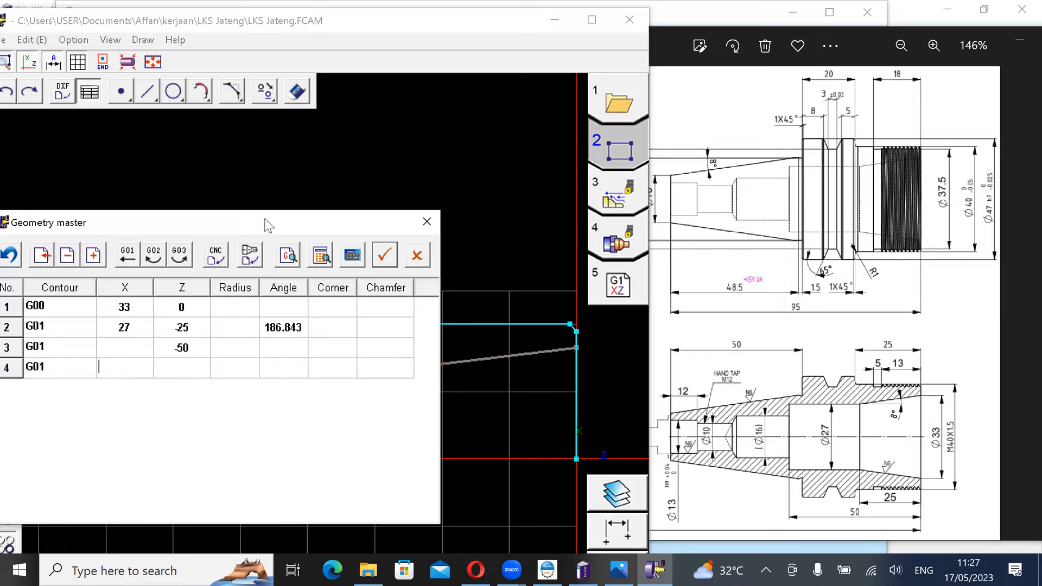
drag(267, 225, 99, 354)
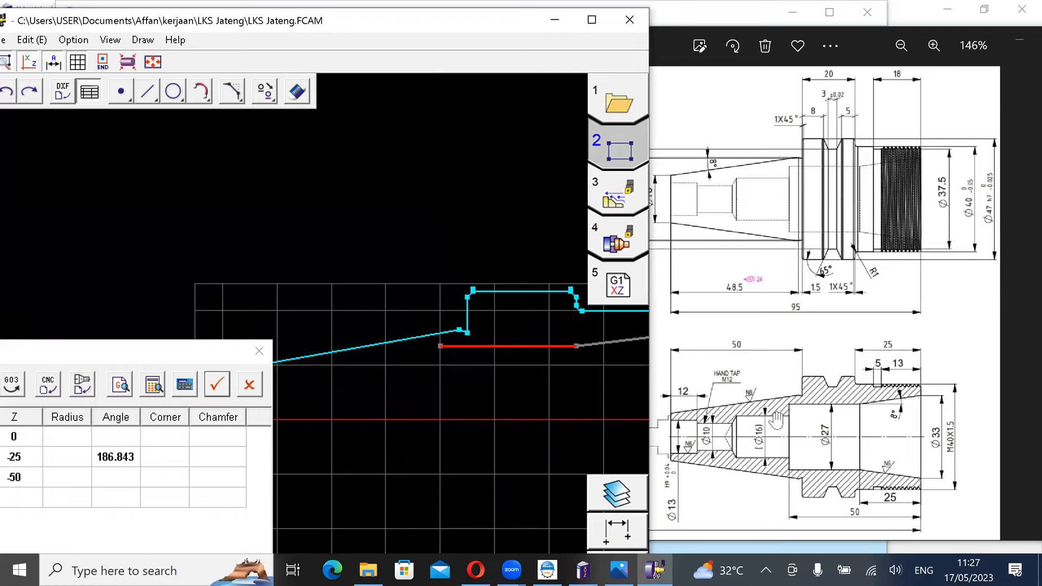
mouse_move(120, 352)
mouse_down()
mouse_move(212, 321)
mouse_move(310, 256)
mouse_up()
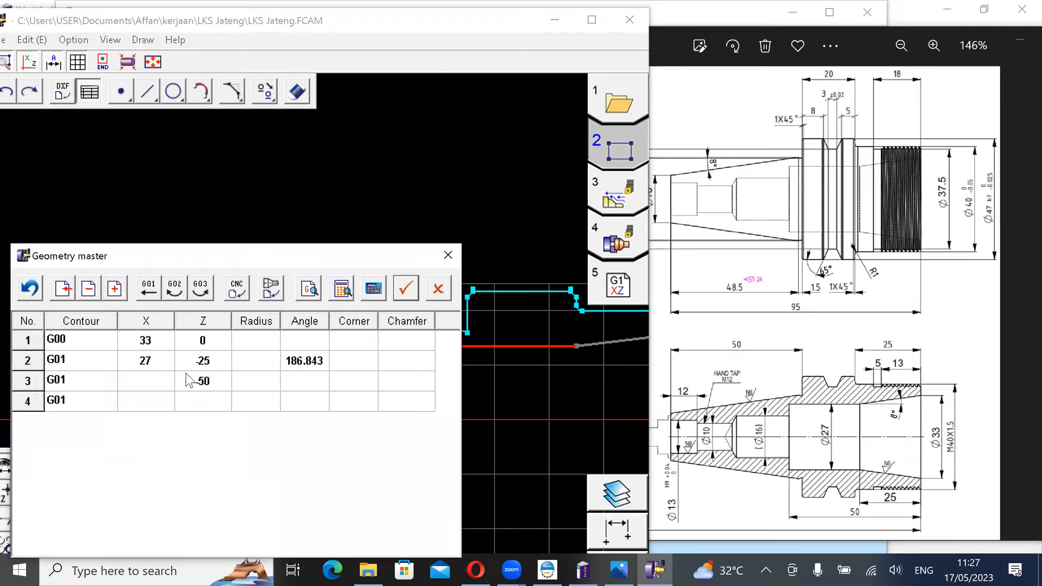
Step: Add a G01 shoulder down to X 16 and confirm the bore contour, accepting deletion of the duplicate fifth point
text(16)
key(Return)
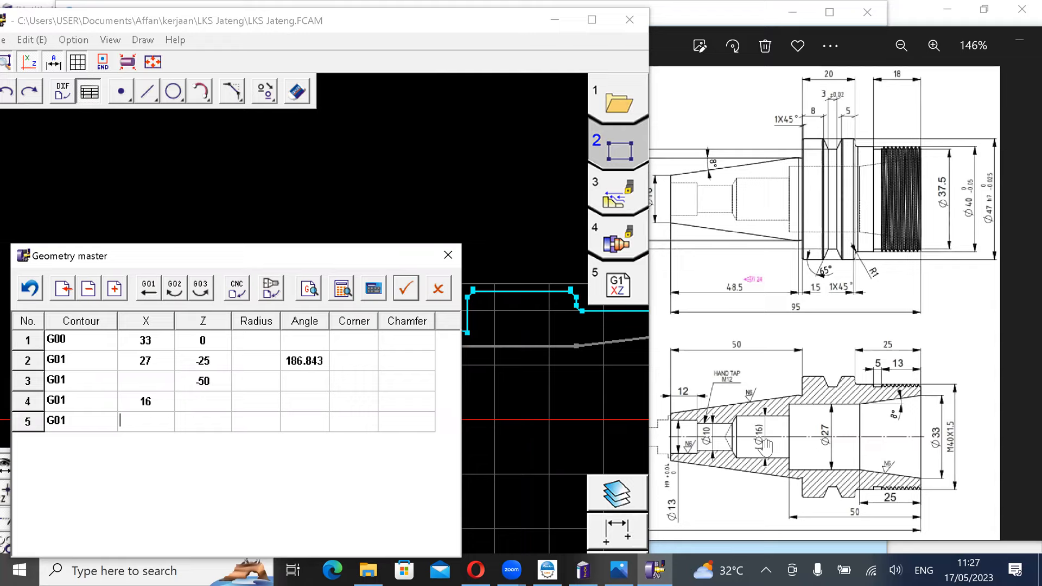
click(406, 288)
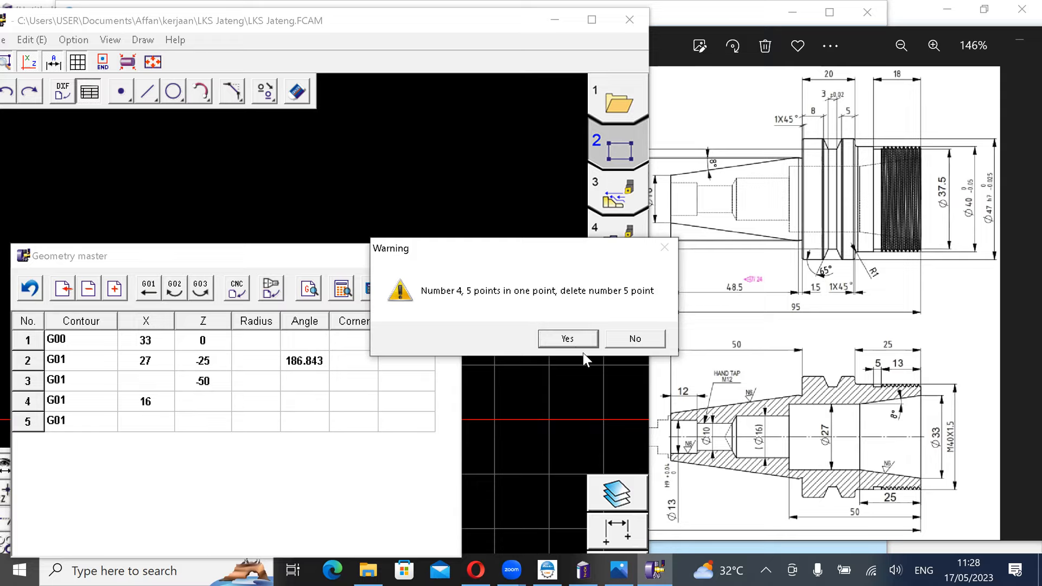
click(567, 338)
scroll(453, 390, up, 1)
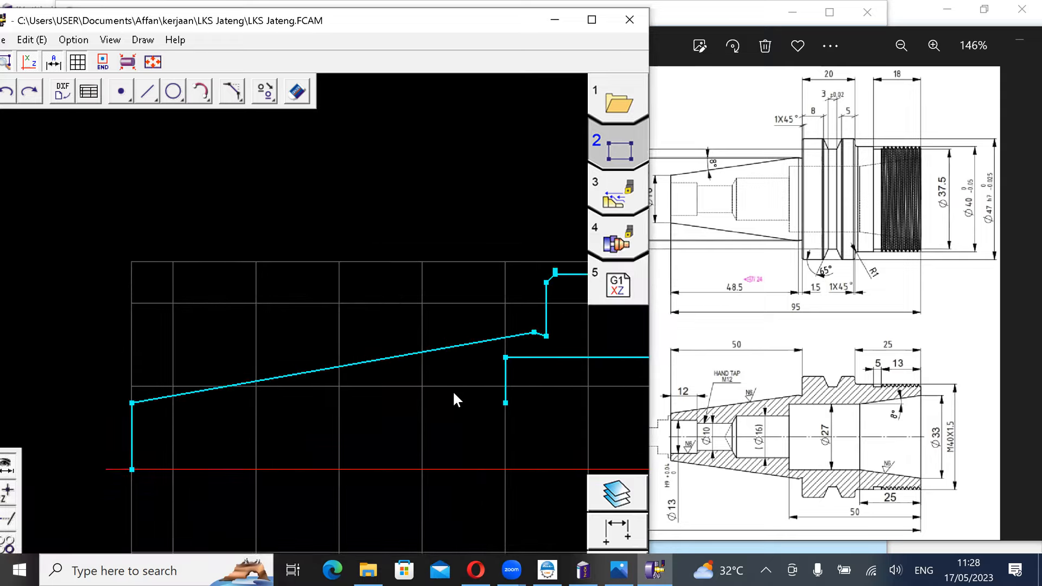
scroll(461, 388, down, 2)
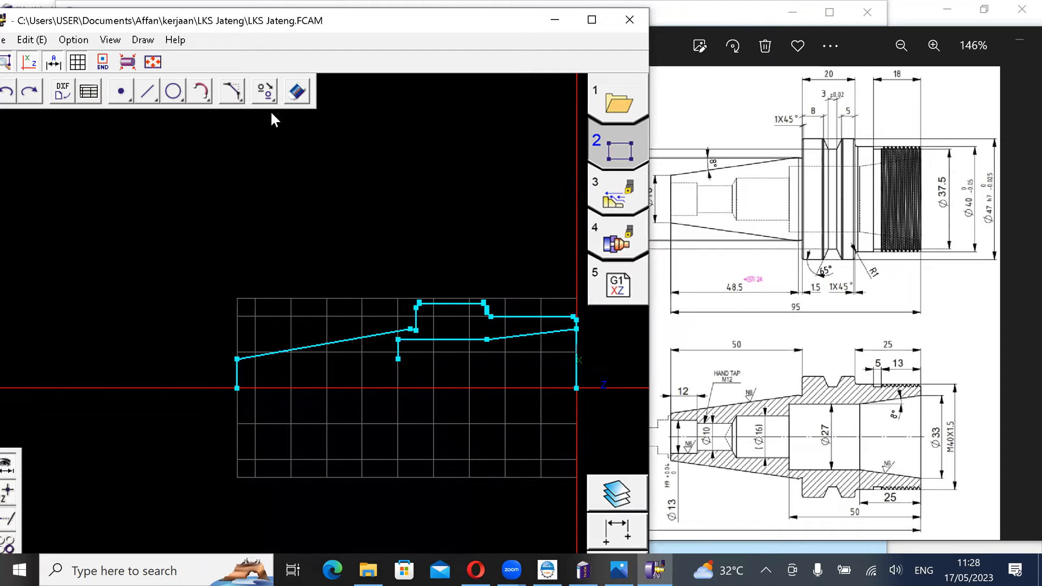
Step: Start a new contour in Geometry master for the small-end bore with its G00 start point at X 13, Z -95
click(89, 92)
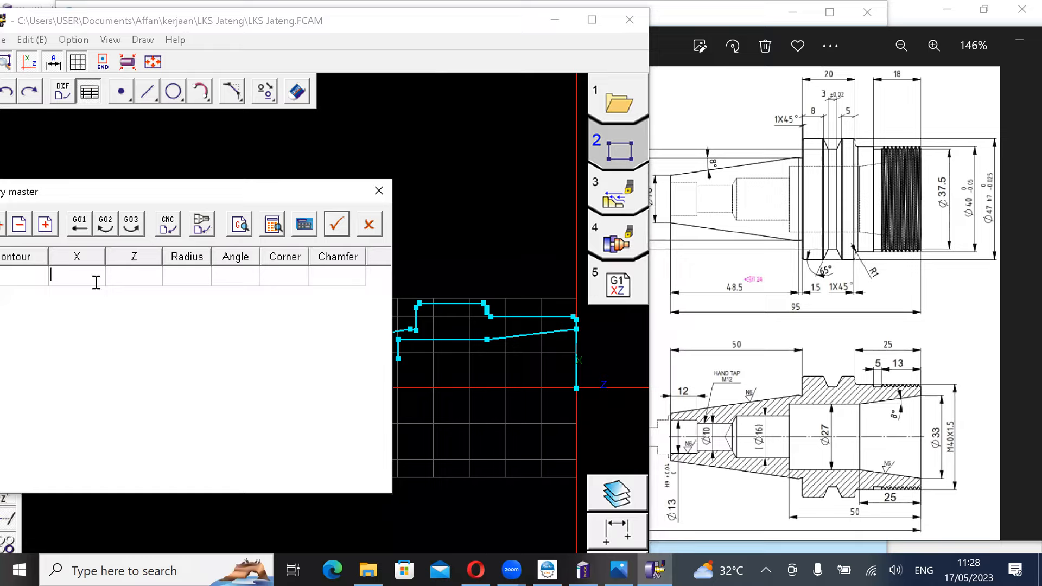
text(13)
key(Tab)
scroll(801, 452, down, 3)
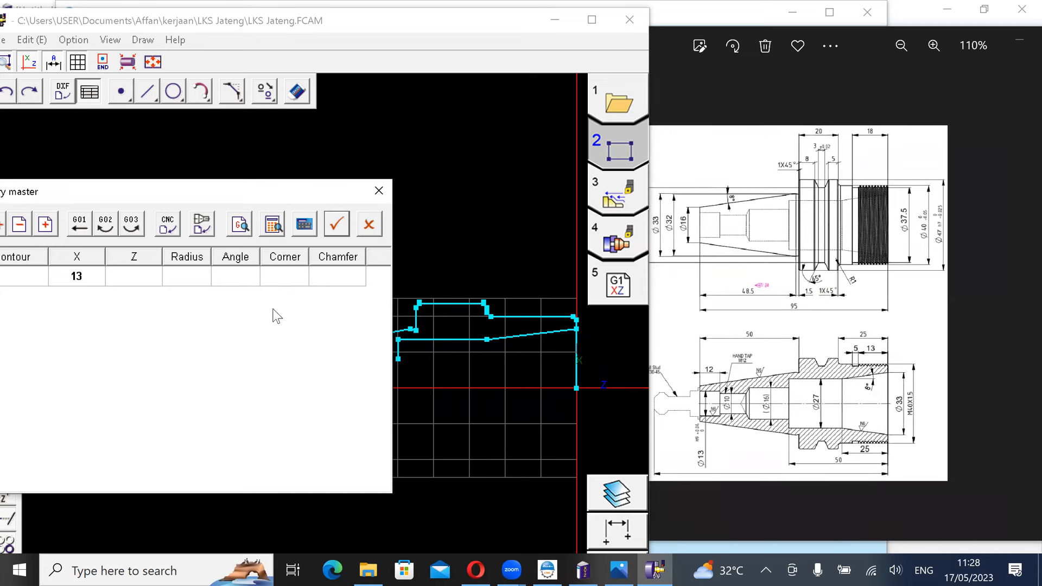
text(-95)
key(Tab)
key(Return)
scroll(488, 325, down, 2)
middle_drag(429, 369, 579, 348)
drag(190, 192, 233, 183)
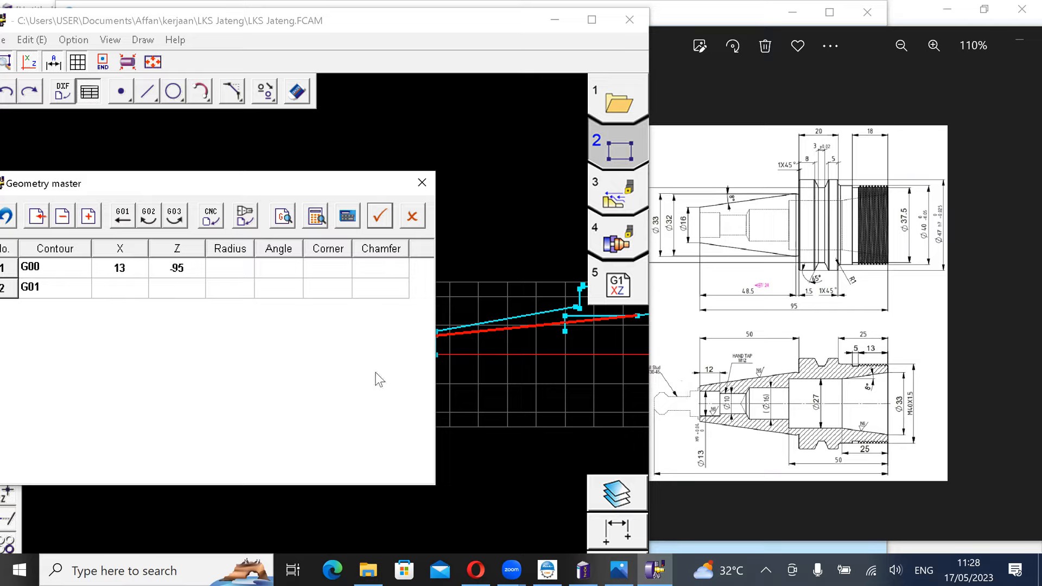
Step: Add G01 elements to Z -83 and to X 10, then confirm the contour, accepting deletion of the duplicate fourth point
text(83)
key(Return)
key(Return)
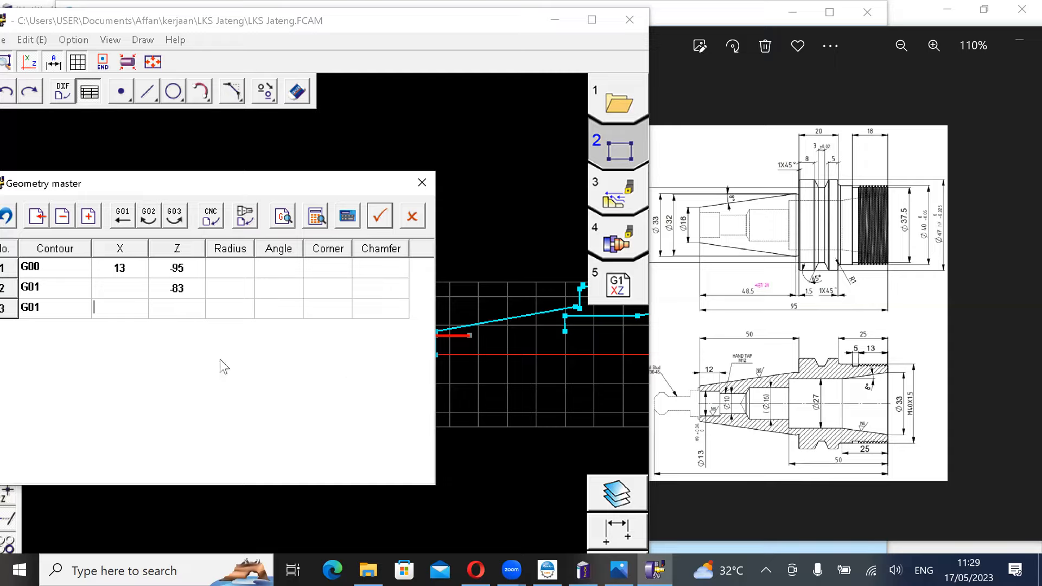
text(10)
key(Return)
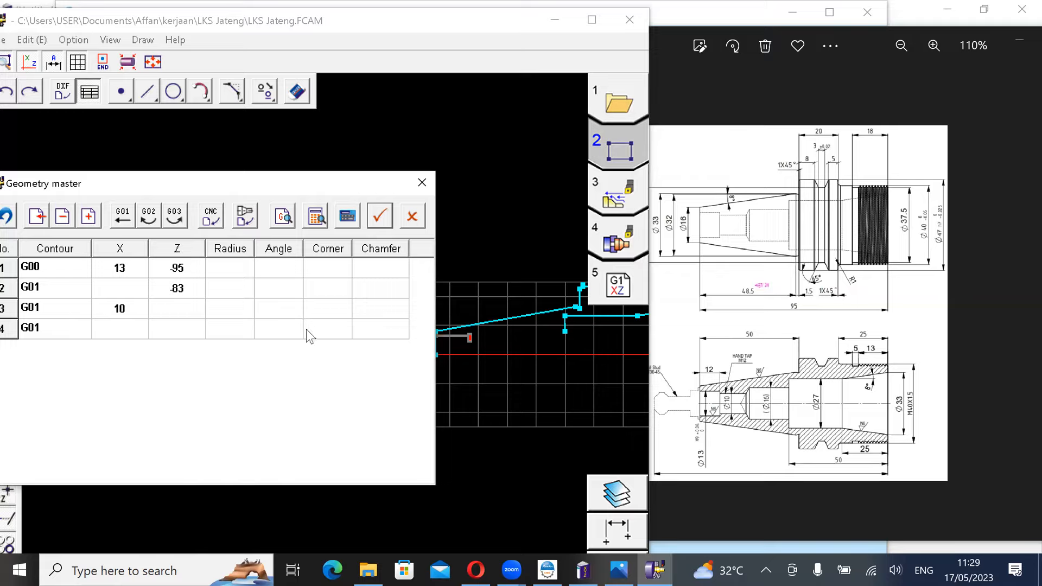
click(382, 217)
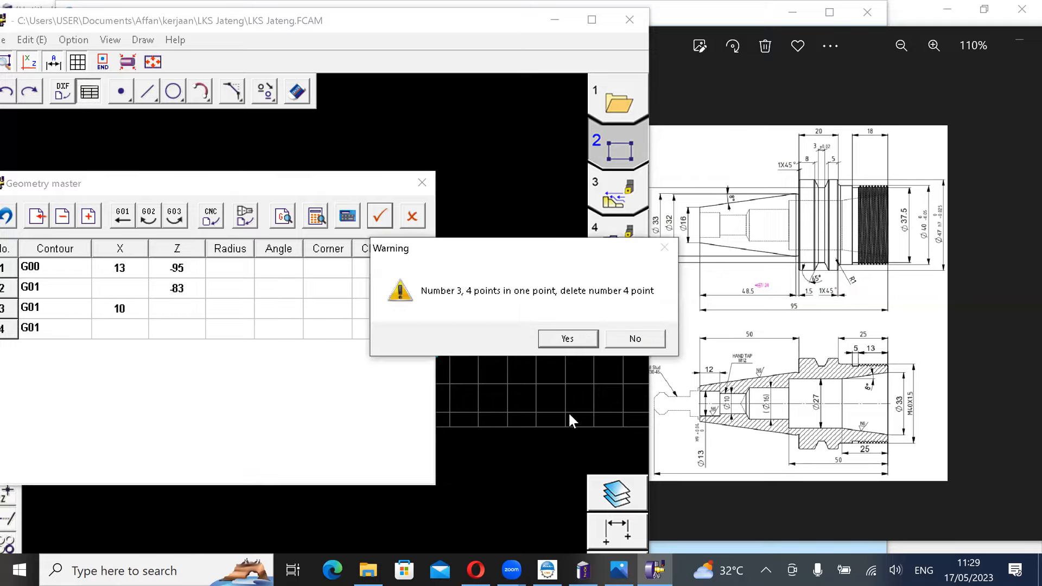
click(566, 339)
Step: Examine the outer and bore profiles as a whole in a maximized CAM window
scroll(514, 364, up, 3)
scroll(519, 363, down, 7)
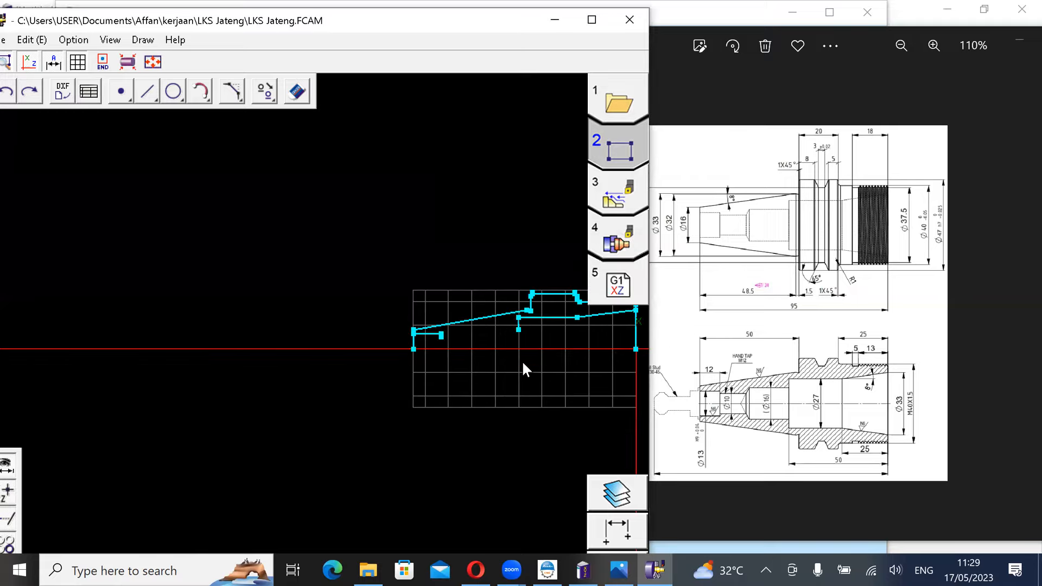
middle_drag(525, 364, 369, 363)
scroll(255, 342, up, 4)
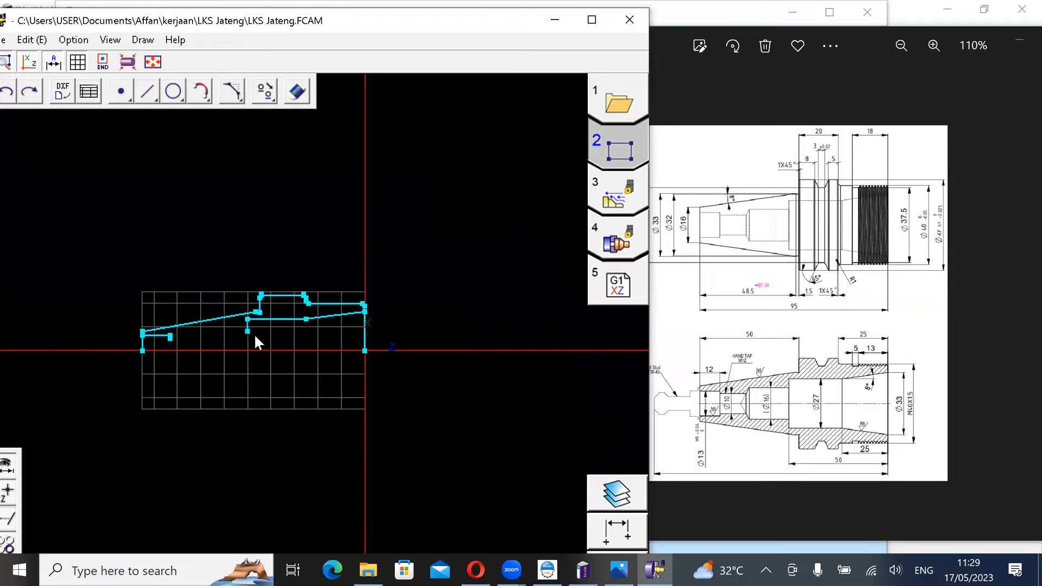
middle_drag(279, 331, 381, 333)
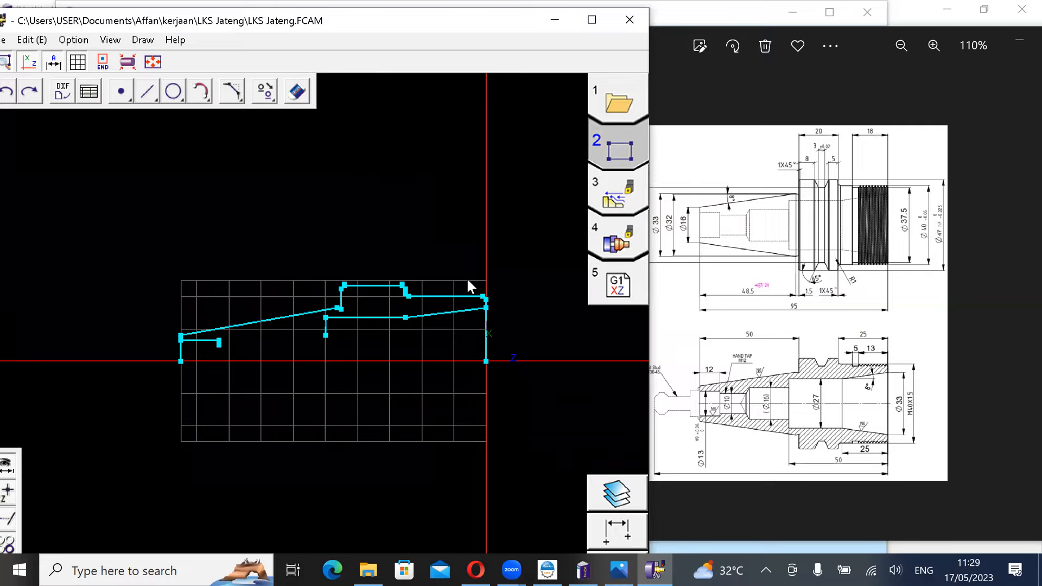
scroll(376, 293, up, 4)
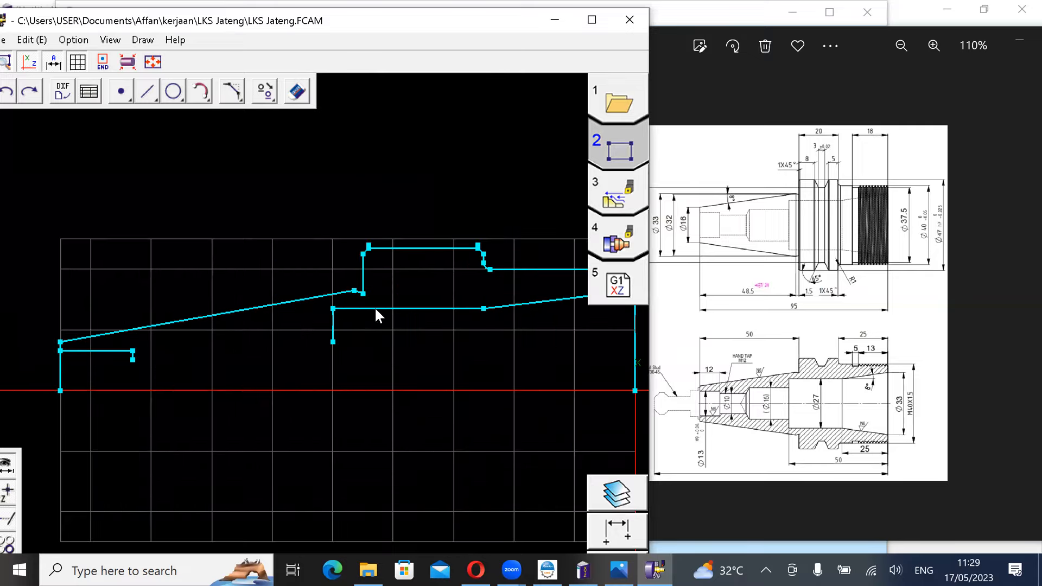
scroll(393, 282, down, 3)
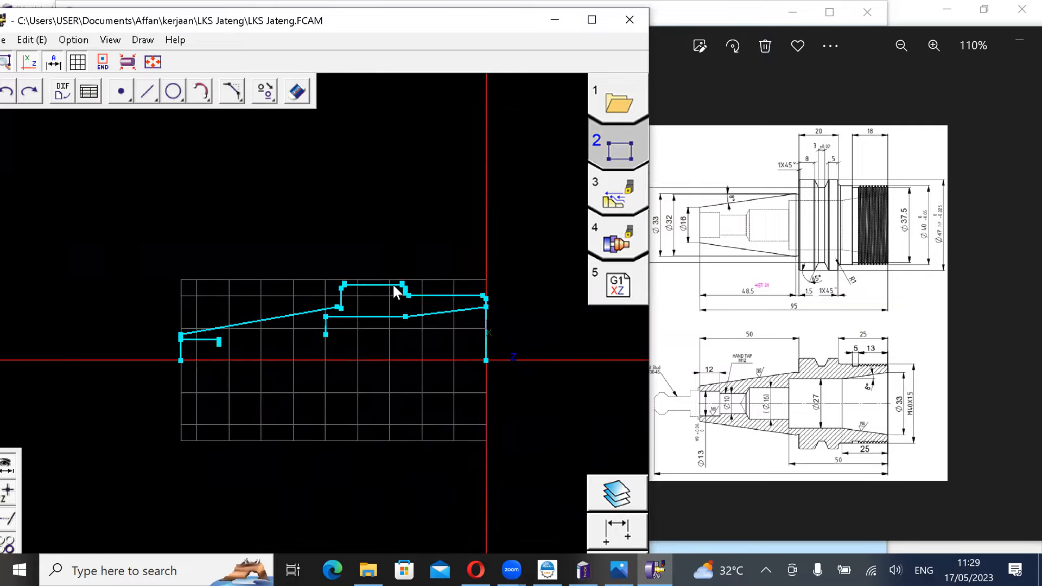
middle_drag(425, 306, 338, 328)
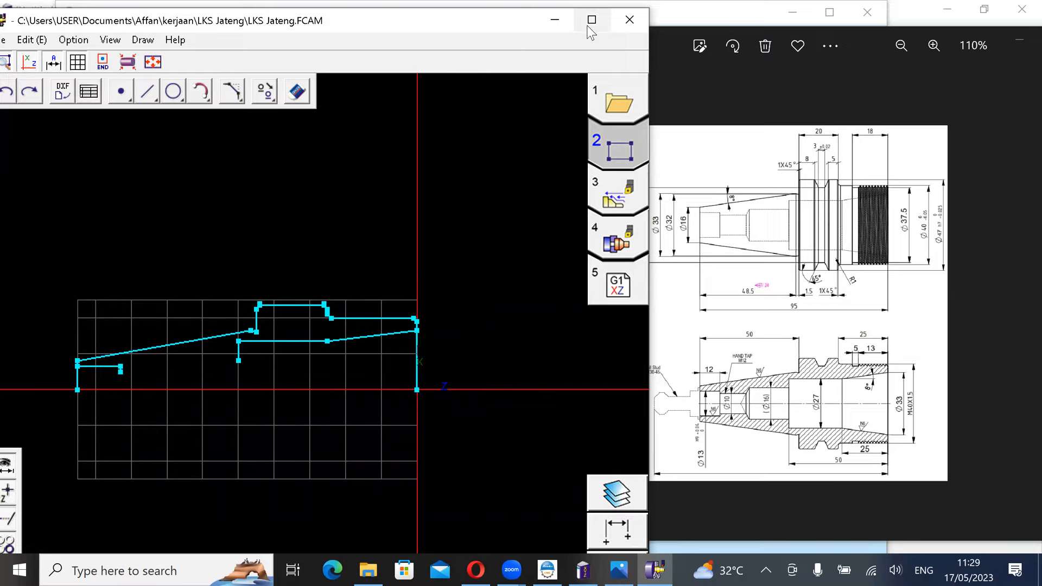
scroll(444, 293, down, 4)
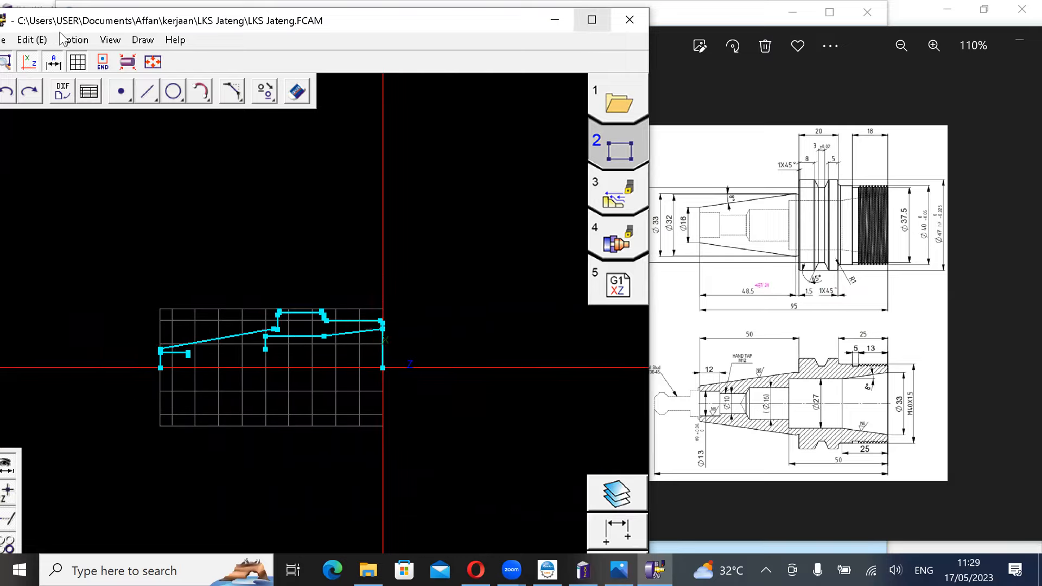
drag(83, 15, 94, 109)
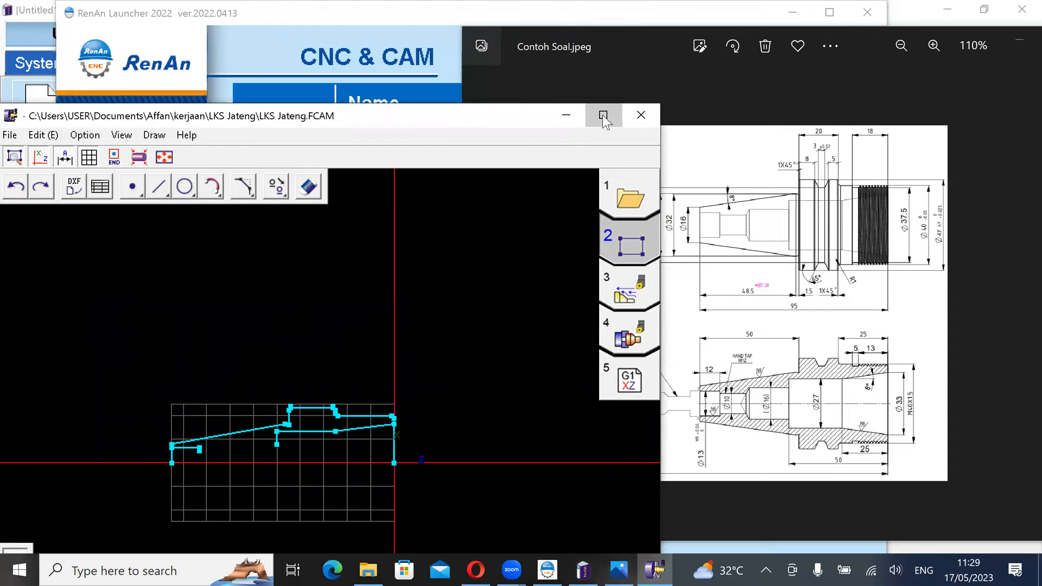
click(603, 116)
scroll(533, 319, down, 4)
scroll(532, 298, up, 4)
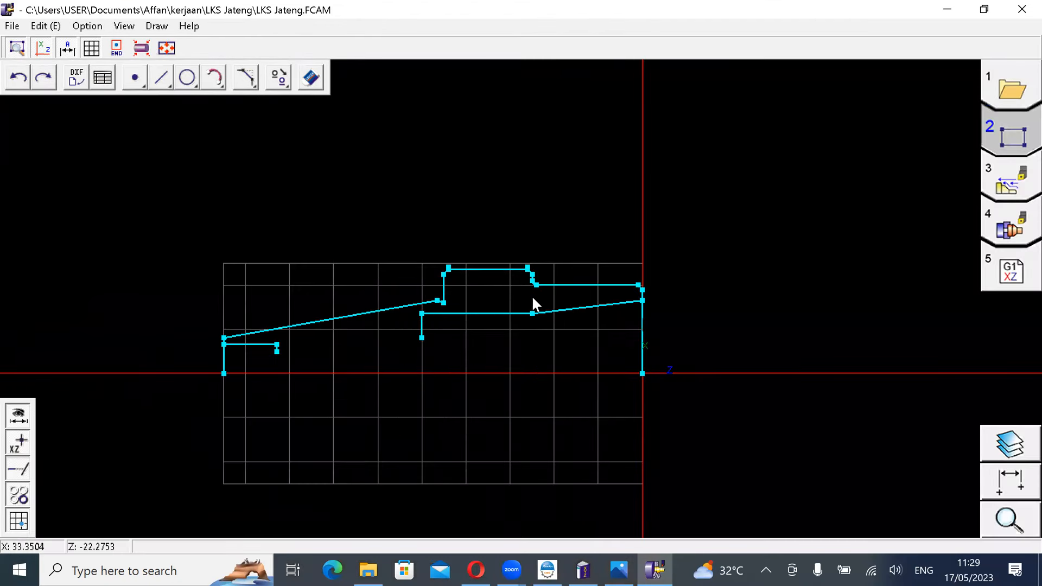
scroll(706, 333, up, 1)
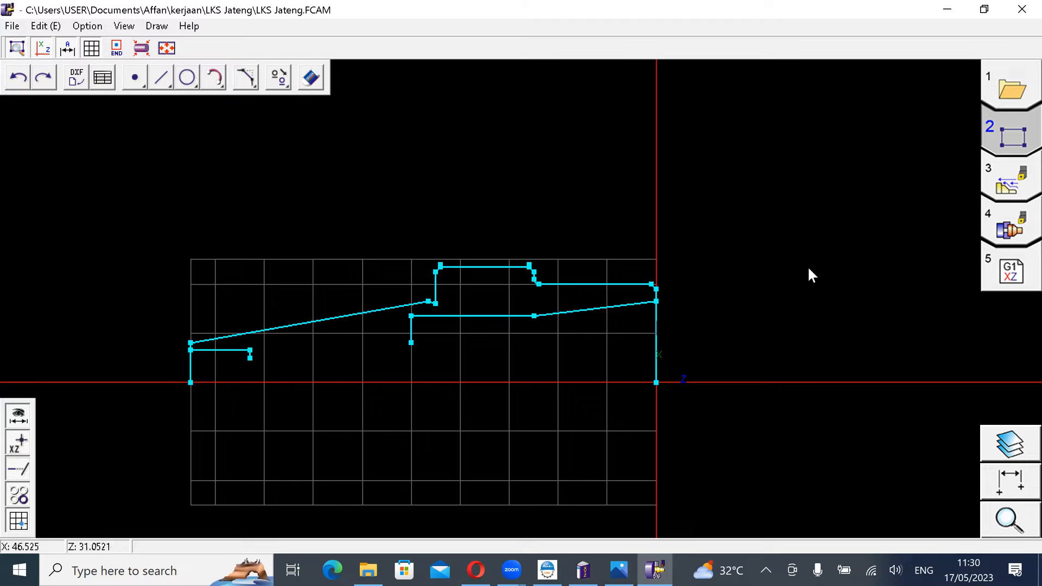
Step: Go to the toolpath stage, delete the tools in turret stations T01 to T04 and confirm the empty turret
click(1013, 186)
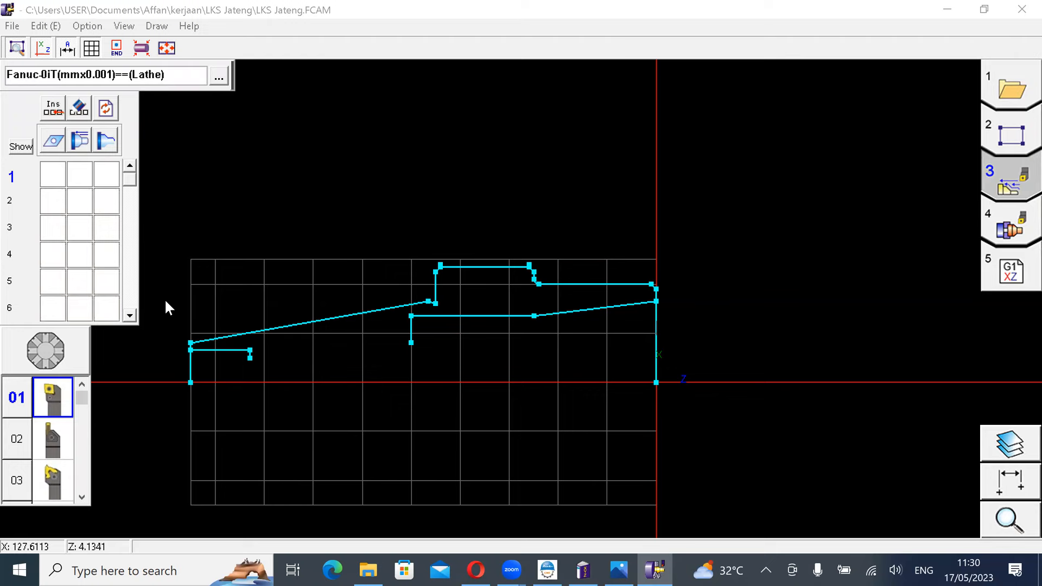
click(46, 363)
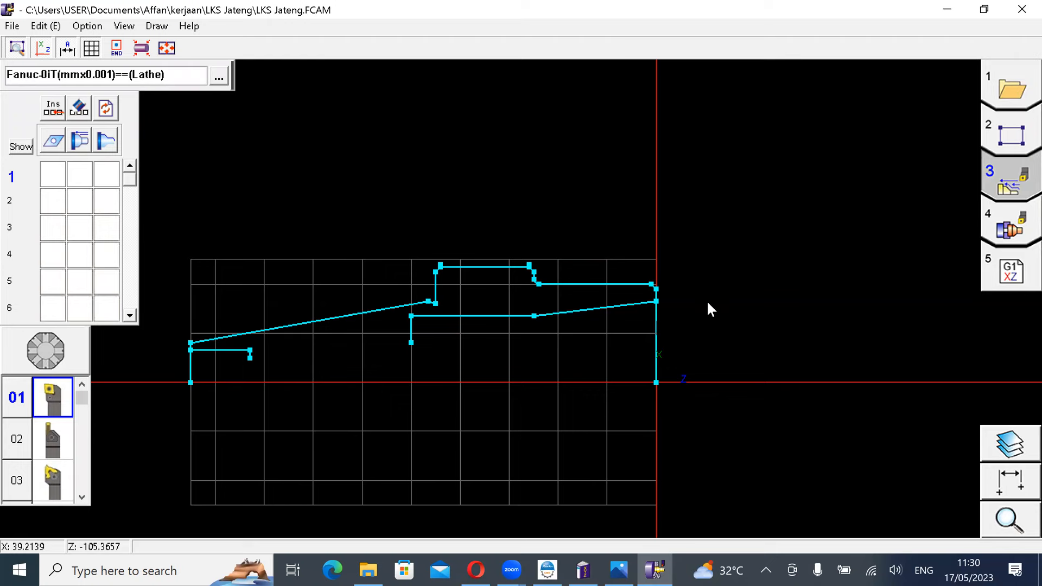
click(680, 555)
click(614, 385)
click(680, 564)
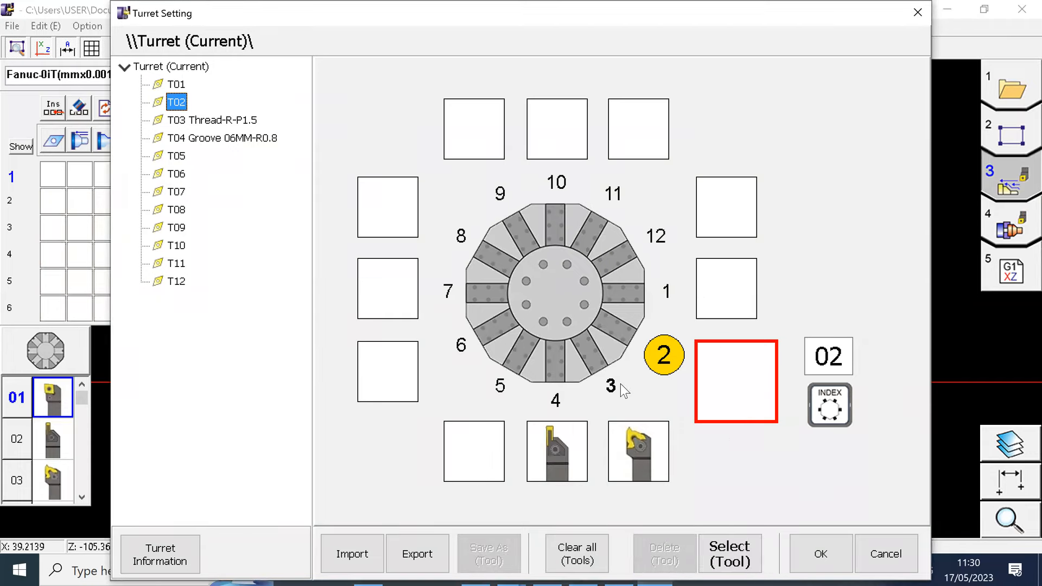
click(621, 383)
click(665, 555)
click(611, 386)
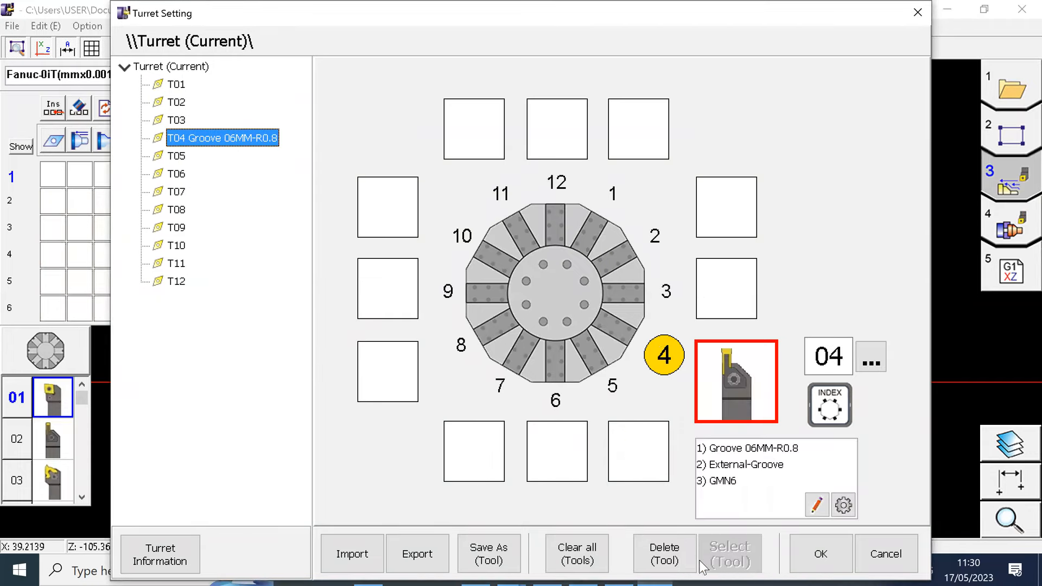
click(664, 554)
click(820, 554)
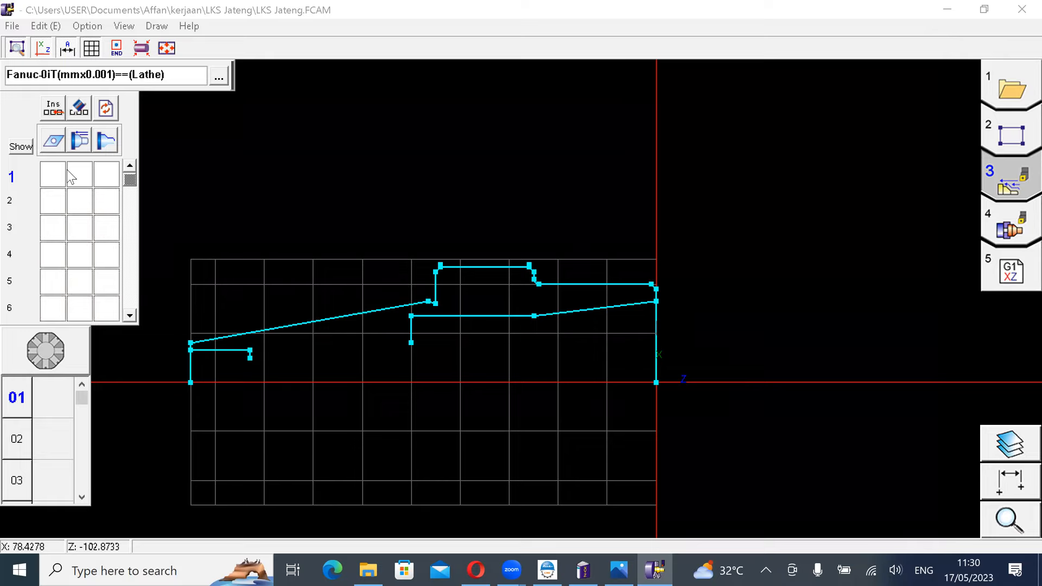
scroll(92, 259, down, 5)
scroll(94, 261, up, 5)
click(655, 569)
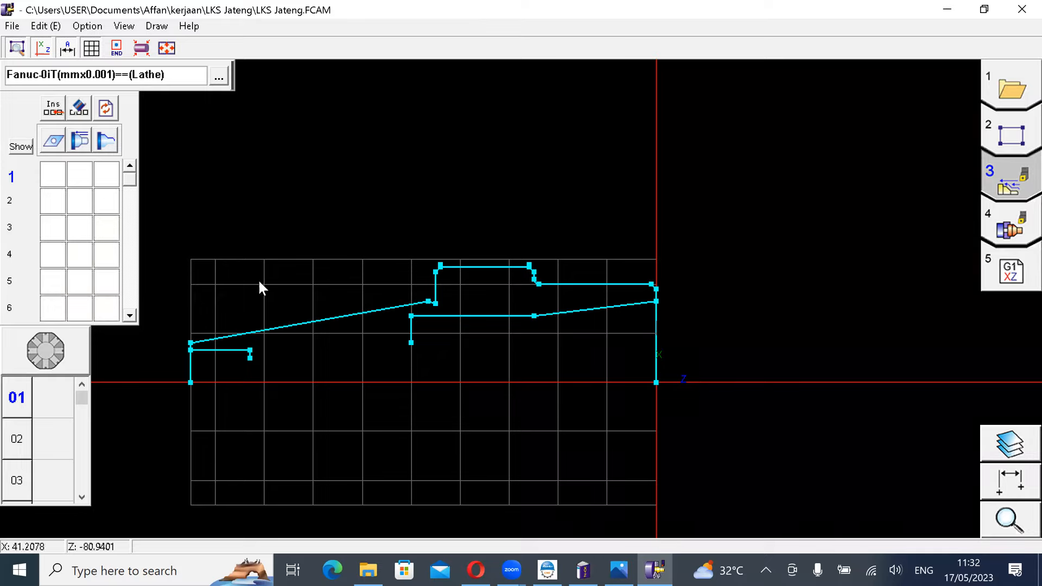
Step: Load the Rough(R)-A80-R0.8 tool from 0101-External-Rough into turret station T01
click(46, 350)
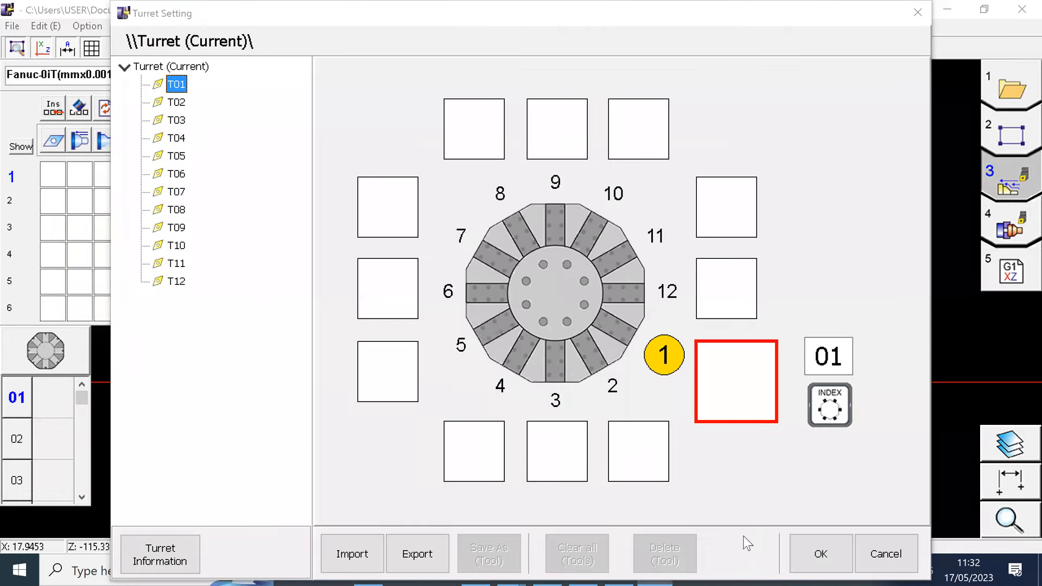
click(743, 564)
click(167, 141)
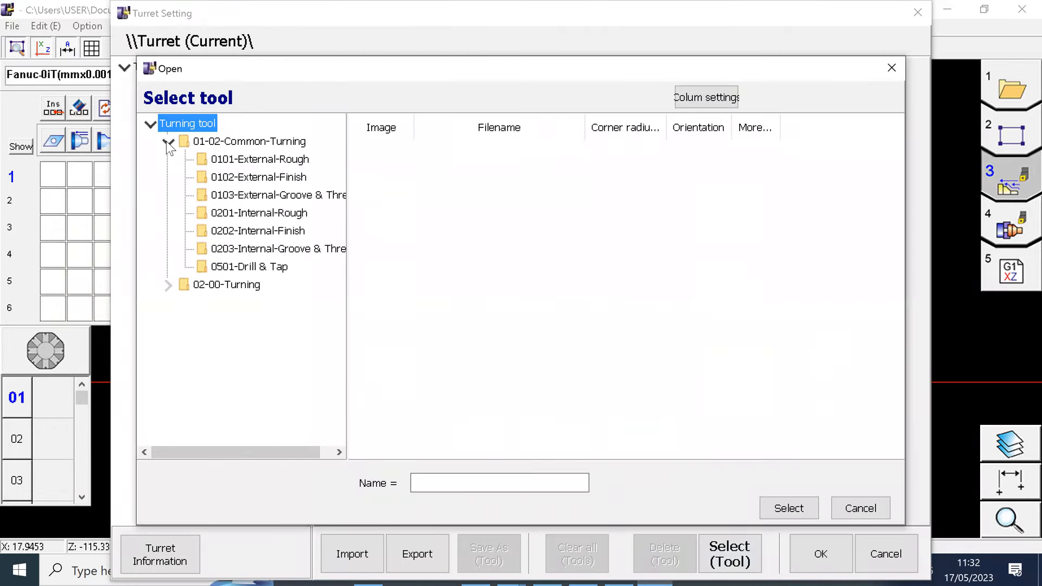
click(267, 162)
click(509, 262)
click(794, 504)
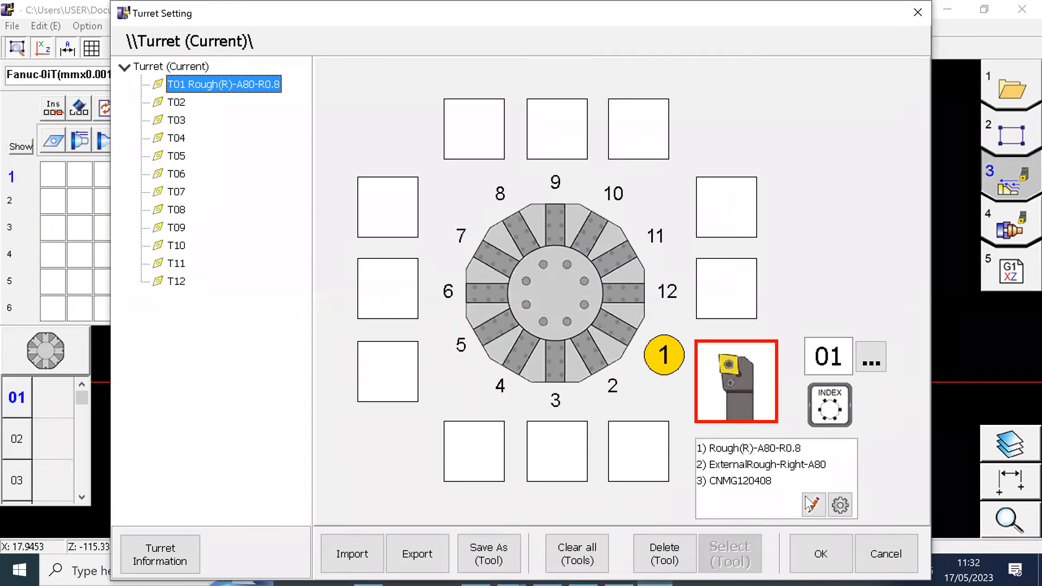
Step: Edit the Rough(R)-A80-R0.8 tool in T01, setting its holder parameters B and H to 20
click(811, 504)
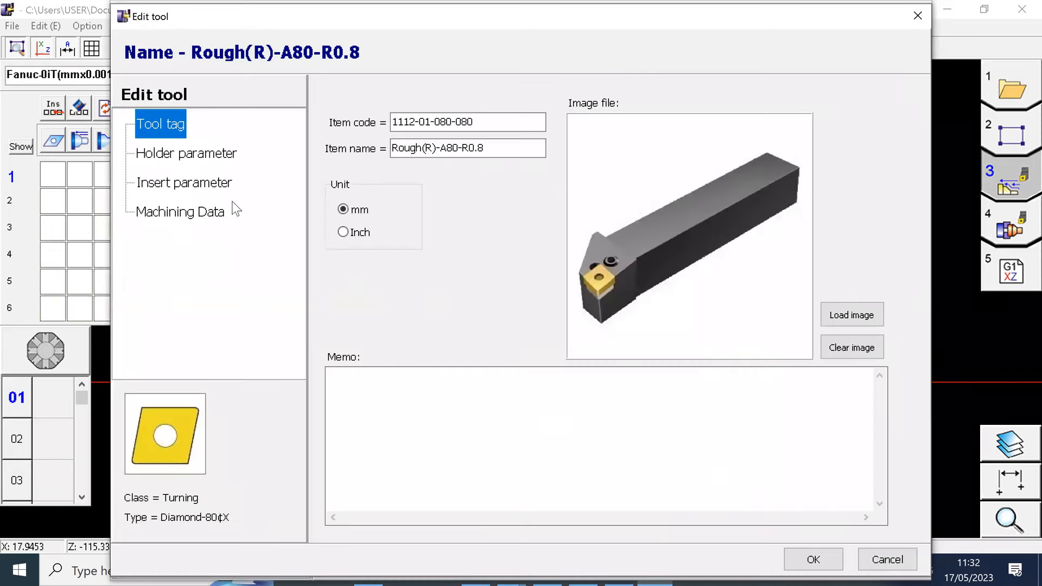
click(187, 154)
double_click(460, 494)
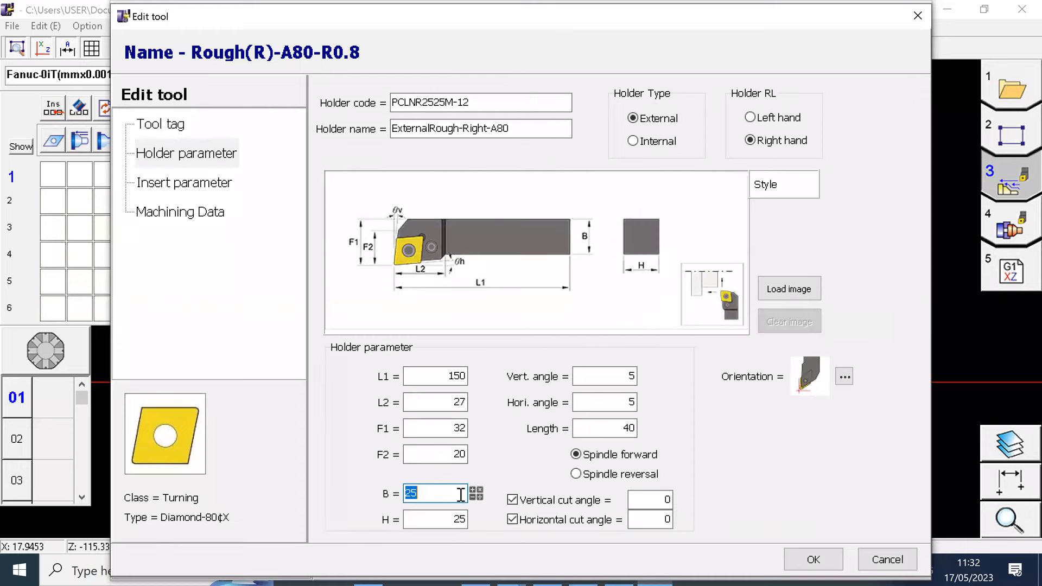
text(20)
double_click(459, 522)
text(20)
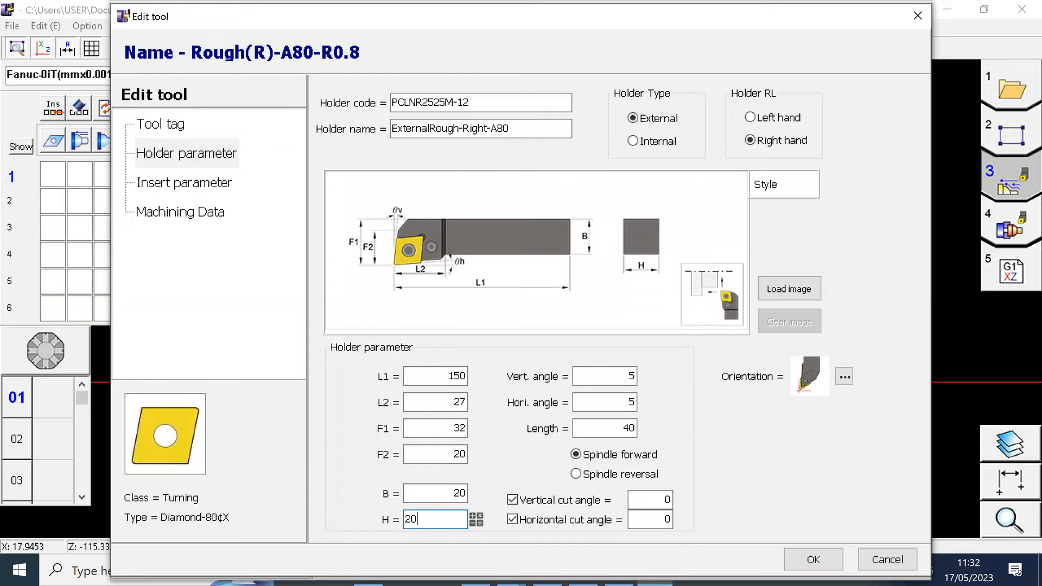
click(813, 559)
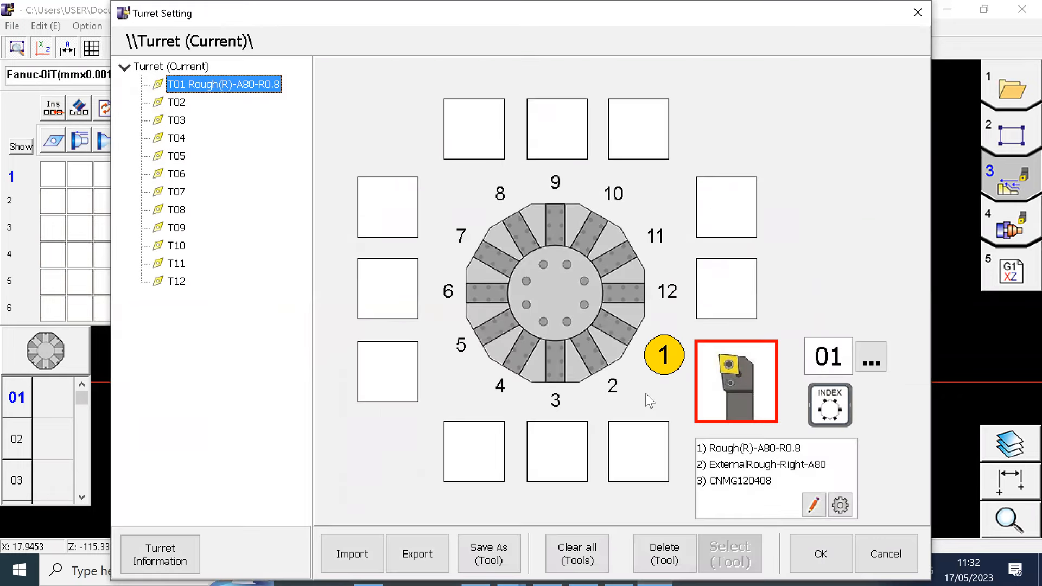
Step: Start choosing a tool for turret station T02 and expand the library's 21-Groove folder under 02-00-Turning, 0201-External(Right)
click(608, 384)
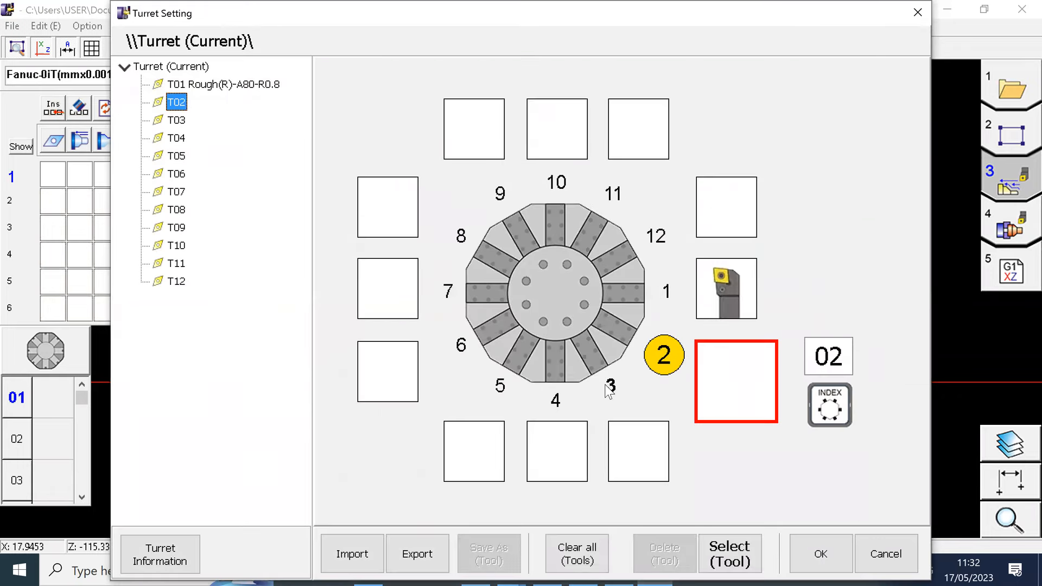
click(733, 567)
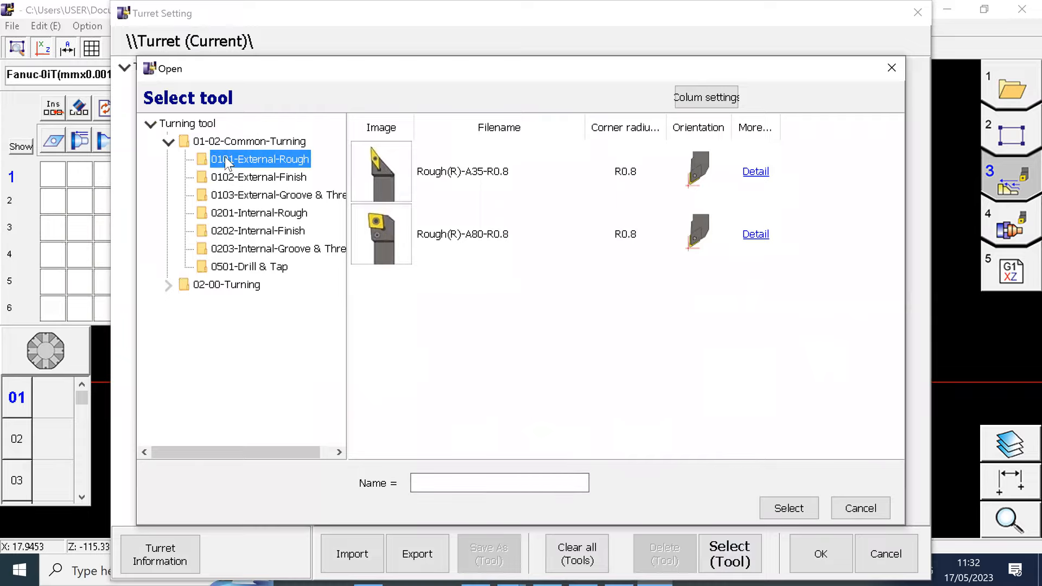
click(173, 141)
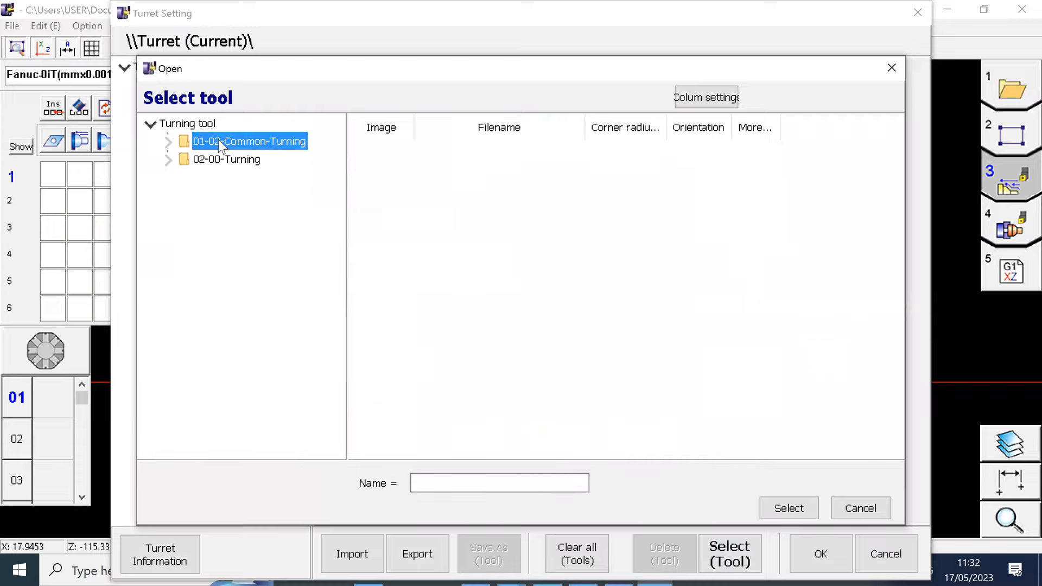
click(169, 142)
click(280, 213)
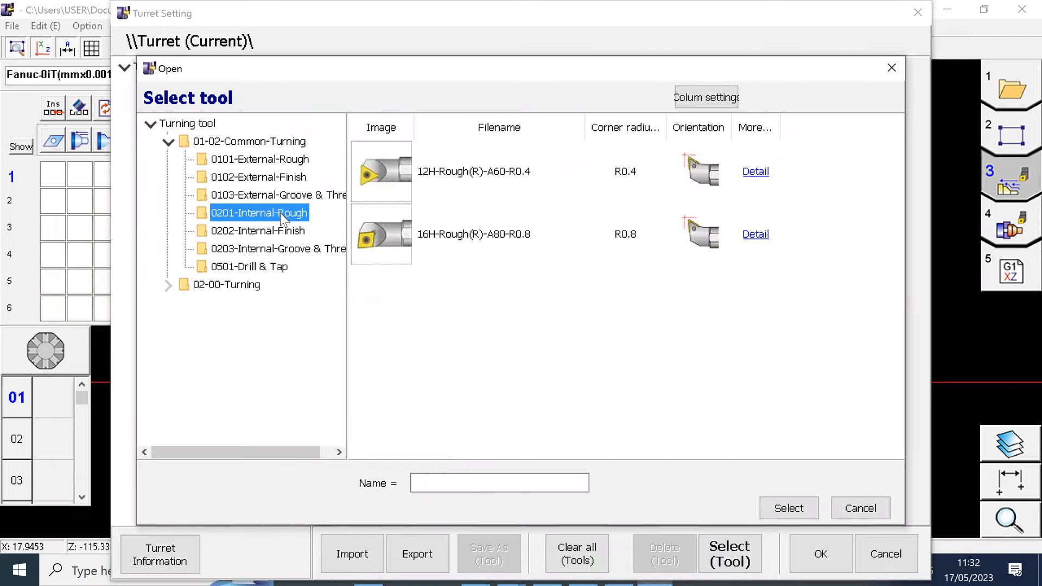
click(279, 193)
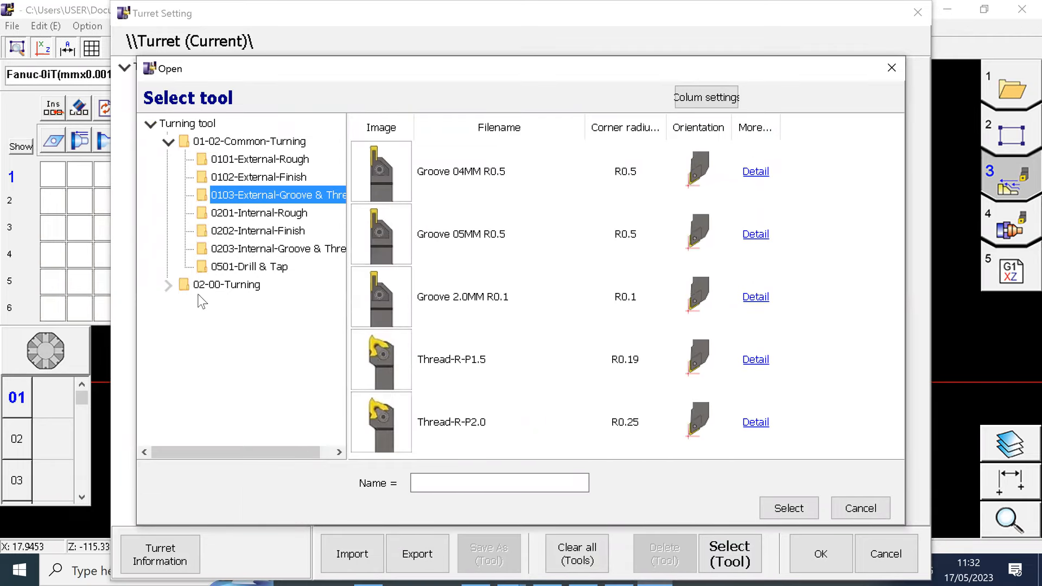
click(167, 286)
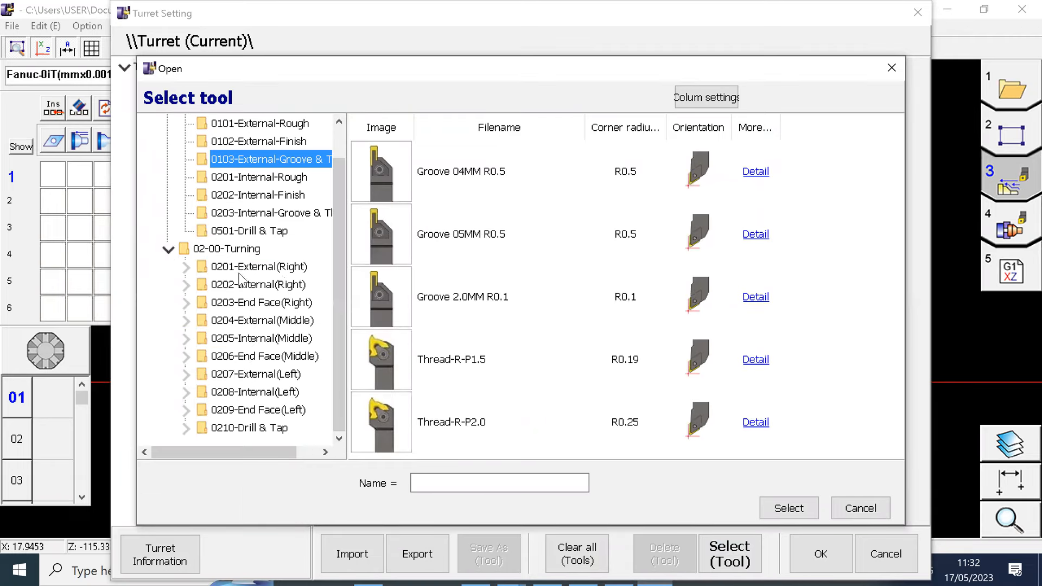
click(188, 266)
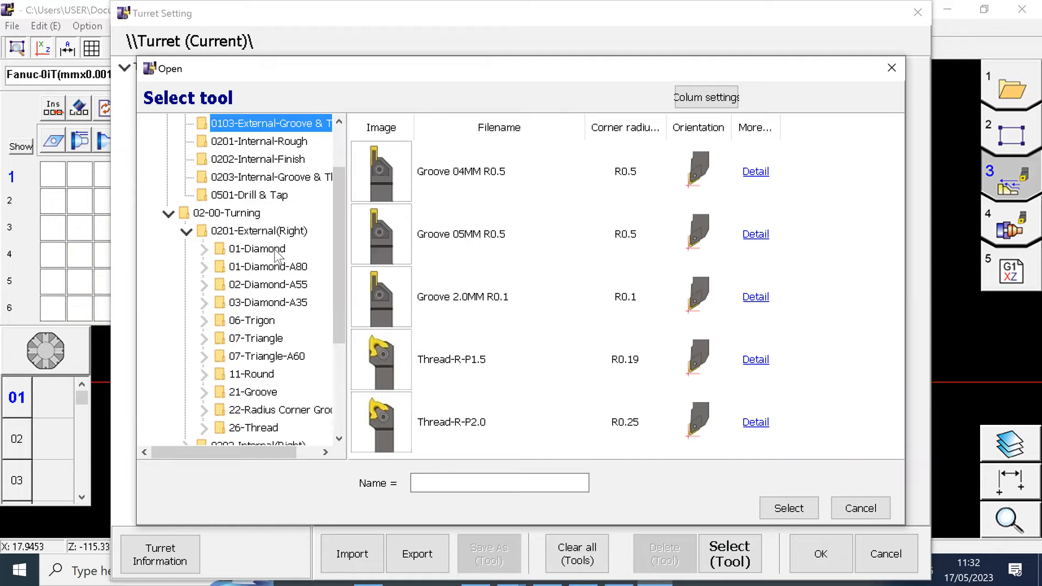
scroll(280, 249, down, 3)
scroll(282, 266, up, 3)
click(266, 391)
click(204, 392)
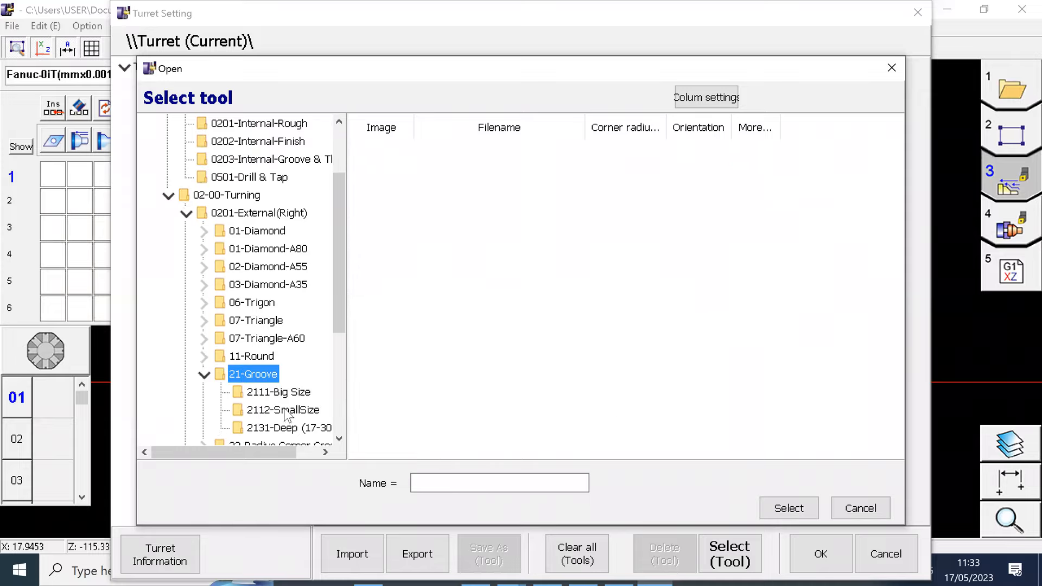
Step: Look through the groove and thread tools in 0103-External-Groove & Thread
scroll(208, 233, up, 2)
click(241, 197)
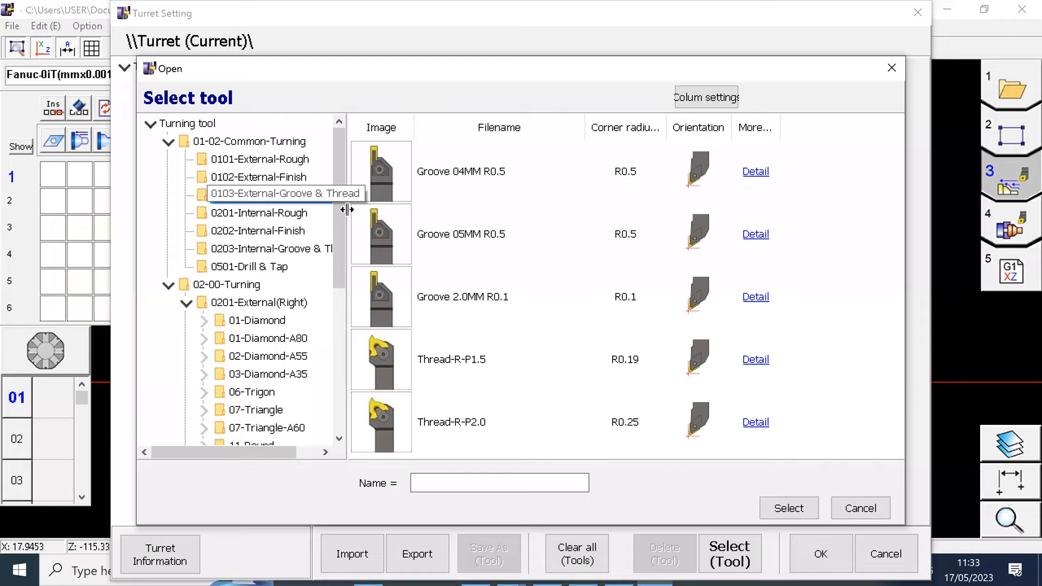
scroll(469, 231, down, 5)
scroll(449, 211, up, 4)
scroll(468, 288, down, 4)
scroll(469, 295, up, 1)
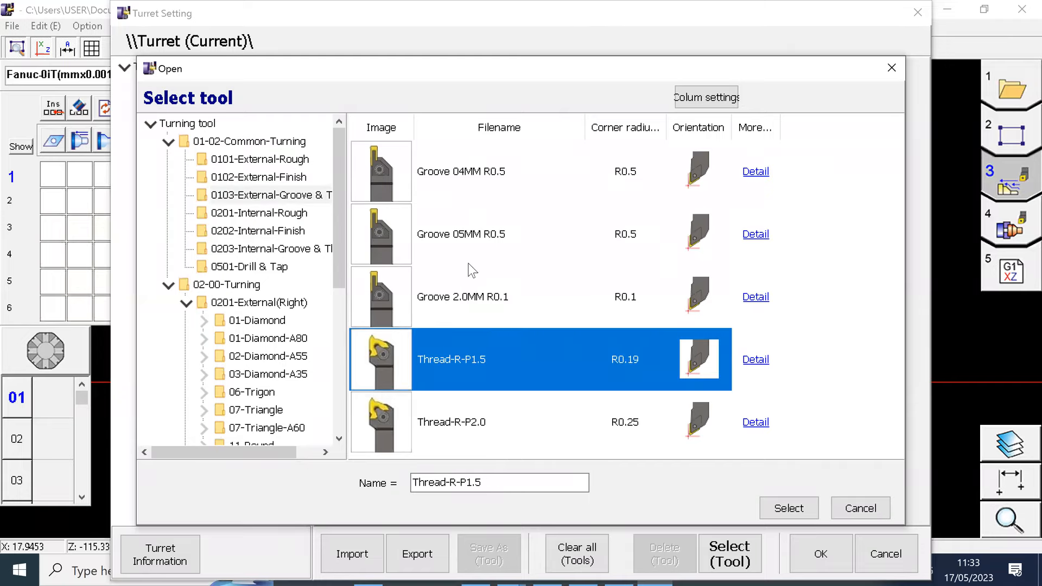
Step: Load the Groove 3.0MM R0.3 tool from 21-Groove's 2112-SmallSize folder into turret station T02
scroll(269, 311, down, 1)
click(282, 437)
scroll(609, 404, down, 3)
click(610, 404)
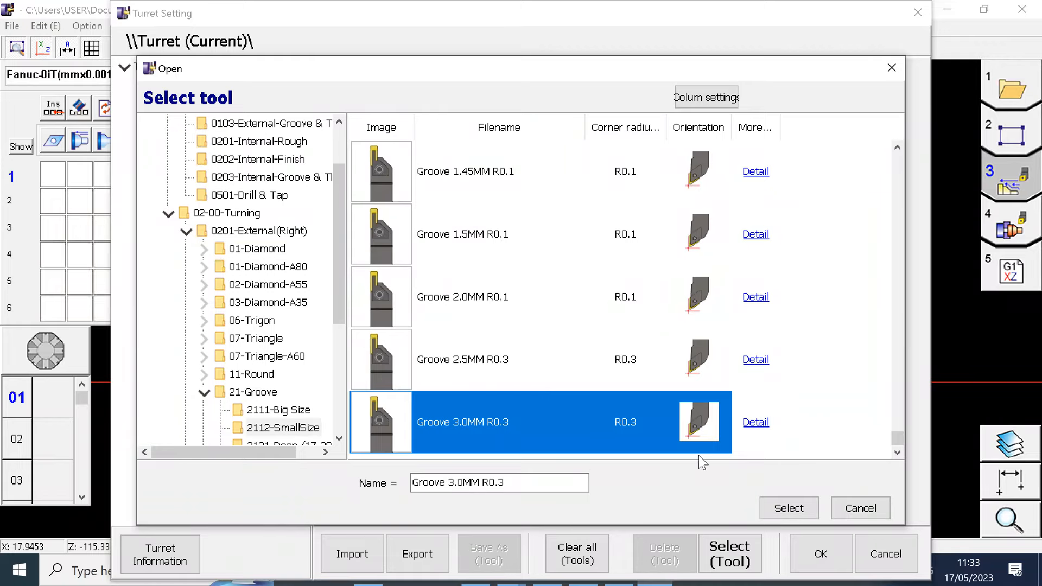
click(800, 507)
Step: Edit the Groove 3.0MM R0.3 tool in T02, setting its holder parameters B and H to 20
click(814, 506)
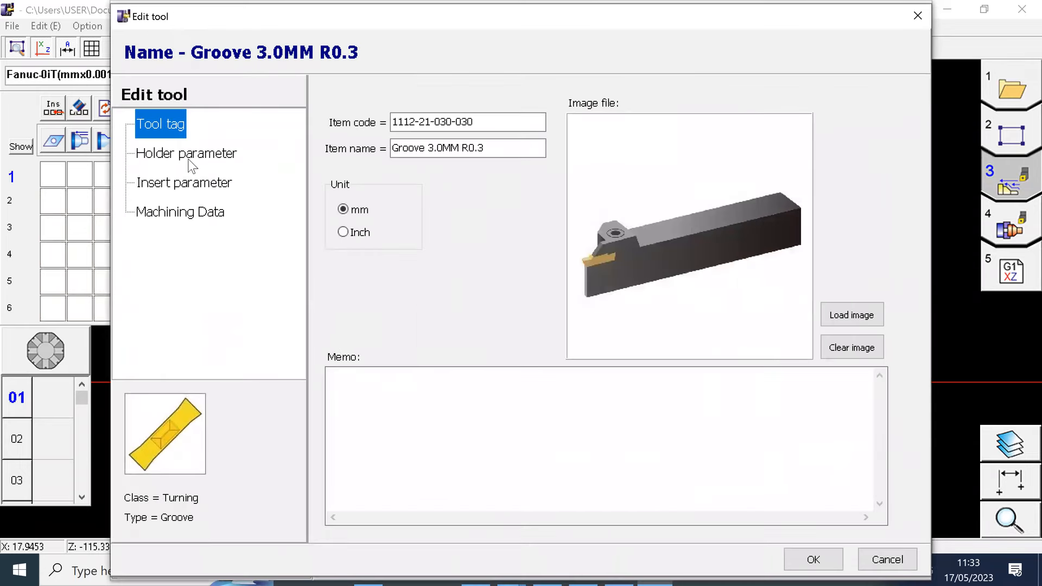
click(187, 157)
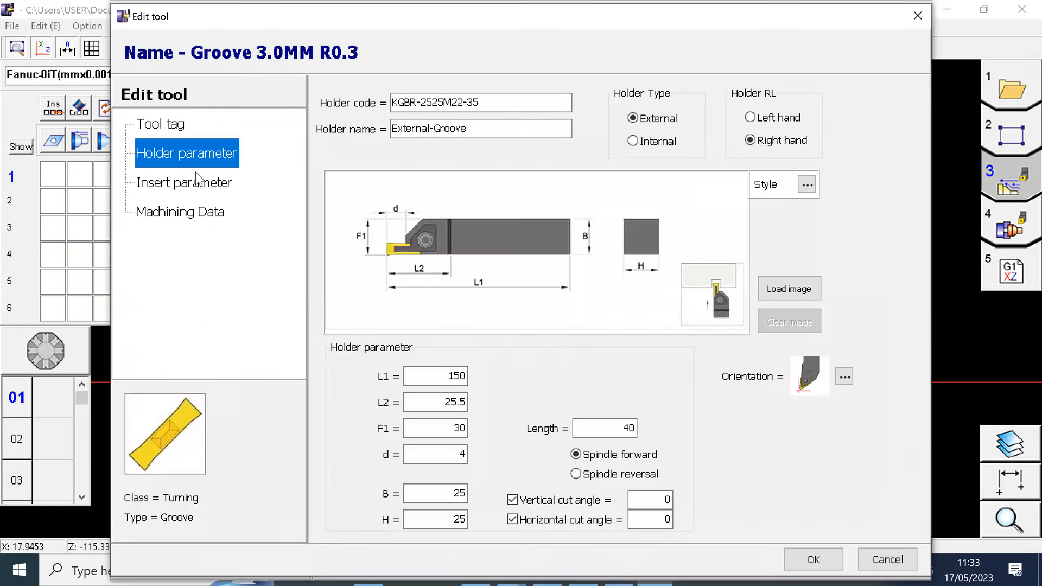
double_click(460, 494)
text(20)
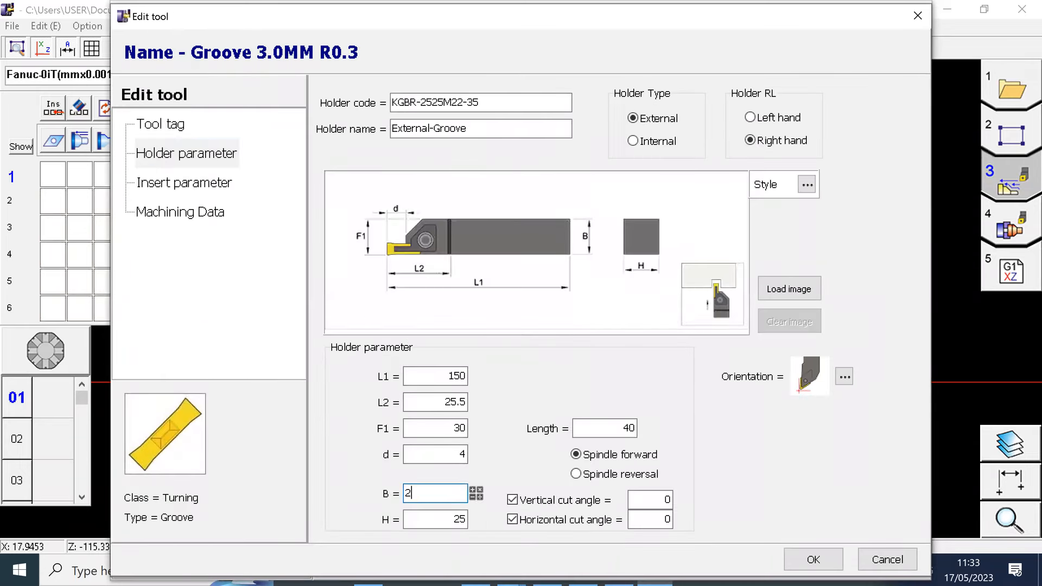
double_click(462, 519)
text(20)
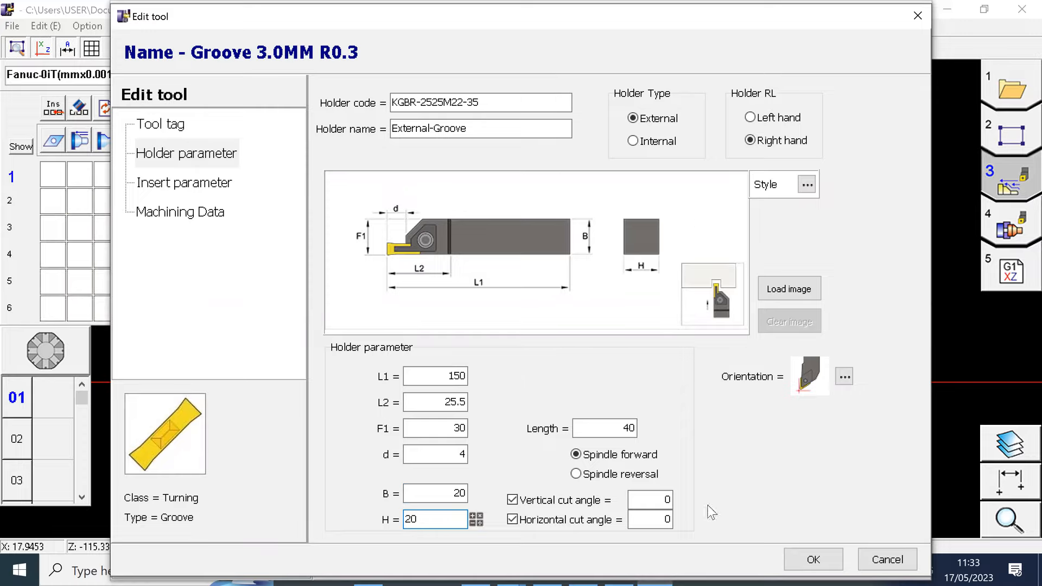
click(813, 562)
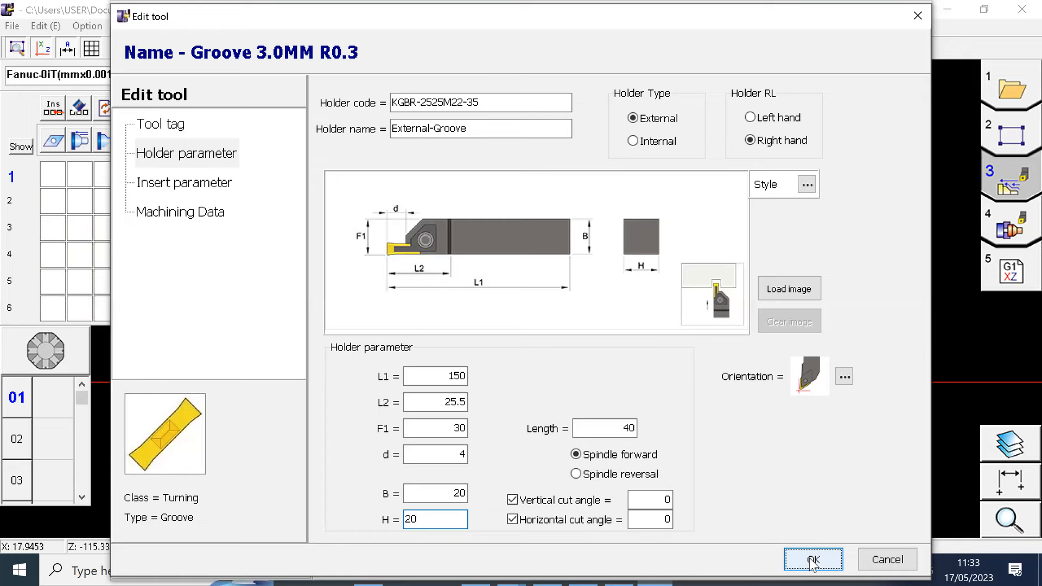
Step: Load the Thread-R-P1.5 tool from 0103-External-Groove & Thread into turret station T03
click(611, 386)
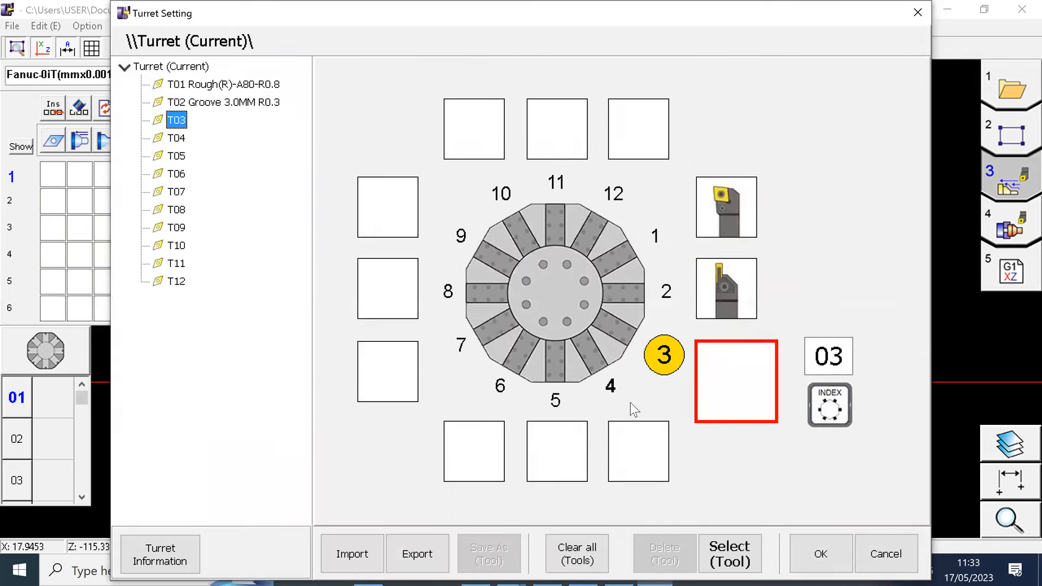
click(751, 565)
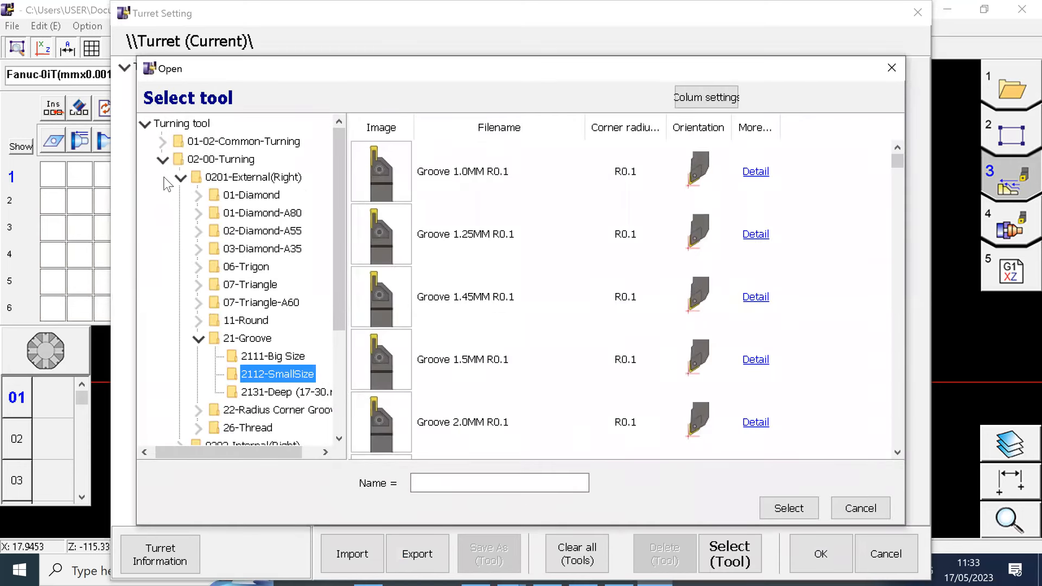
click(163, 142)
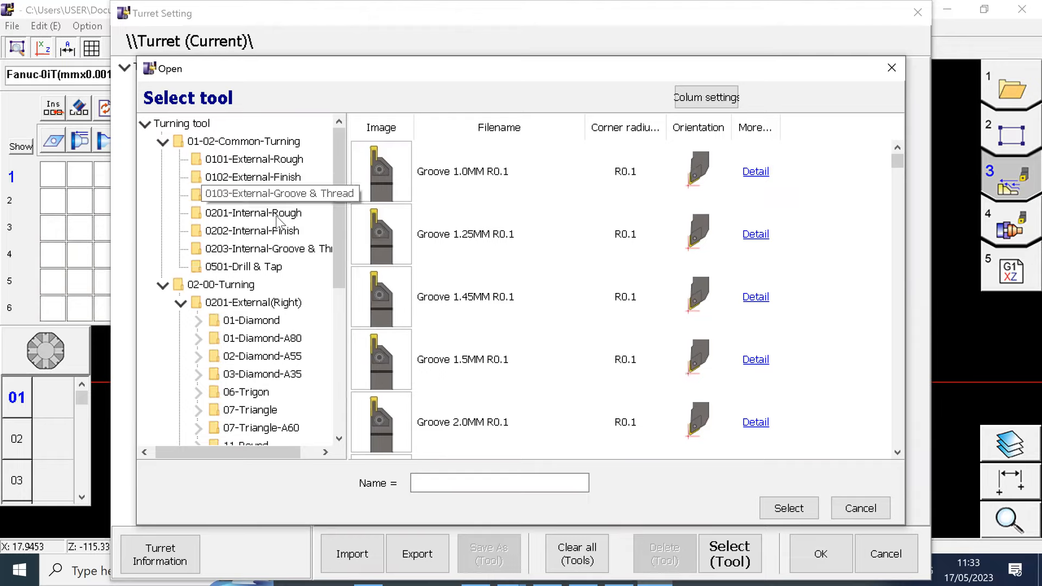
click(261, 194)
click(470, 347)
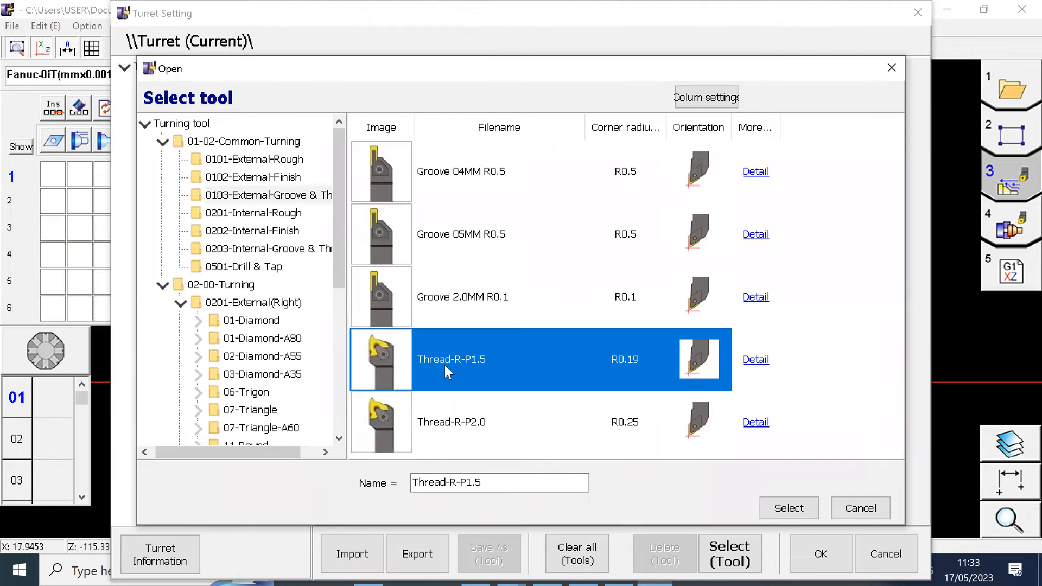
click(788, 508)
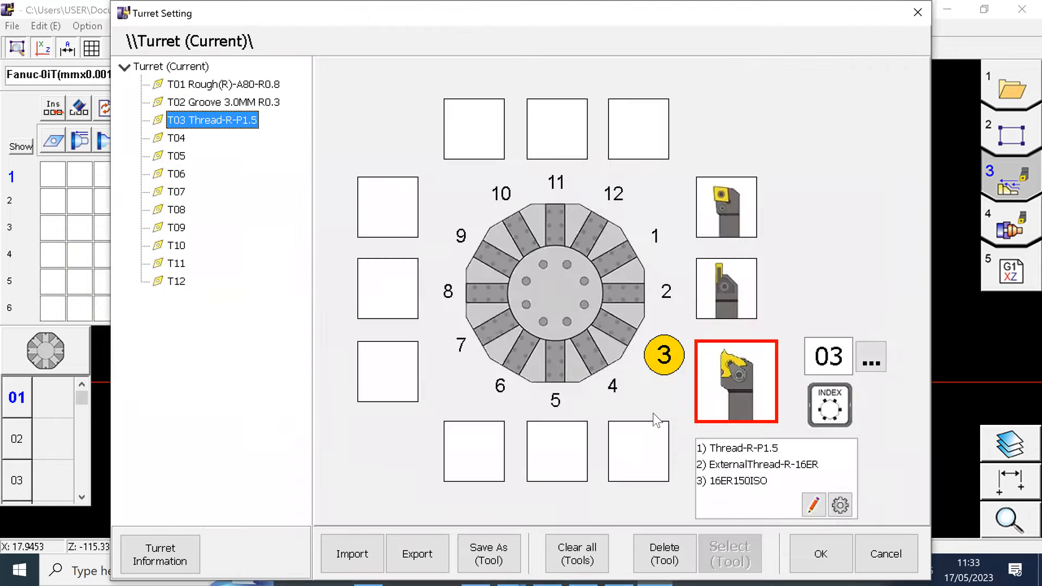
Step: Start choosing a tool for turret station T04 and check the 12H and 16H boring tools in 0201-Internal-Rough
click(615, 389)
click(730, 554)
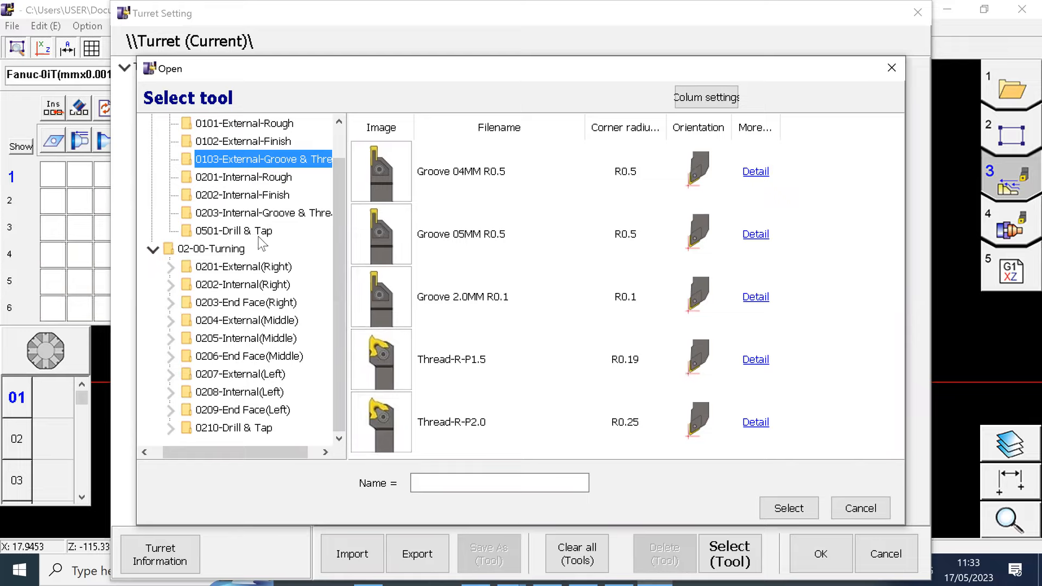
scroll(262, 241, up, 1)
click(278, 214)
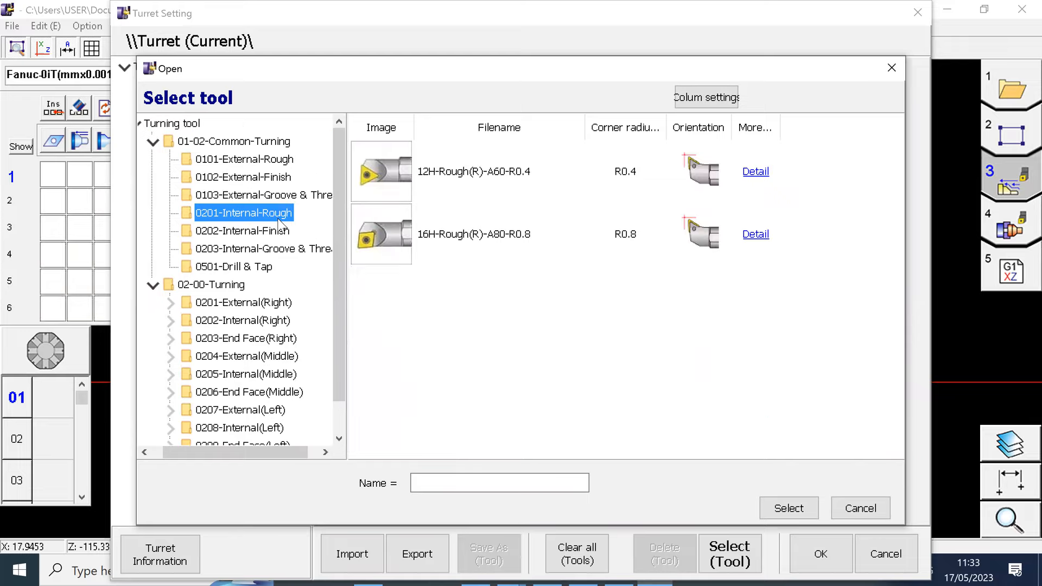
click(576, 199)
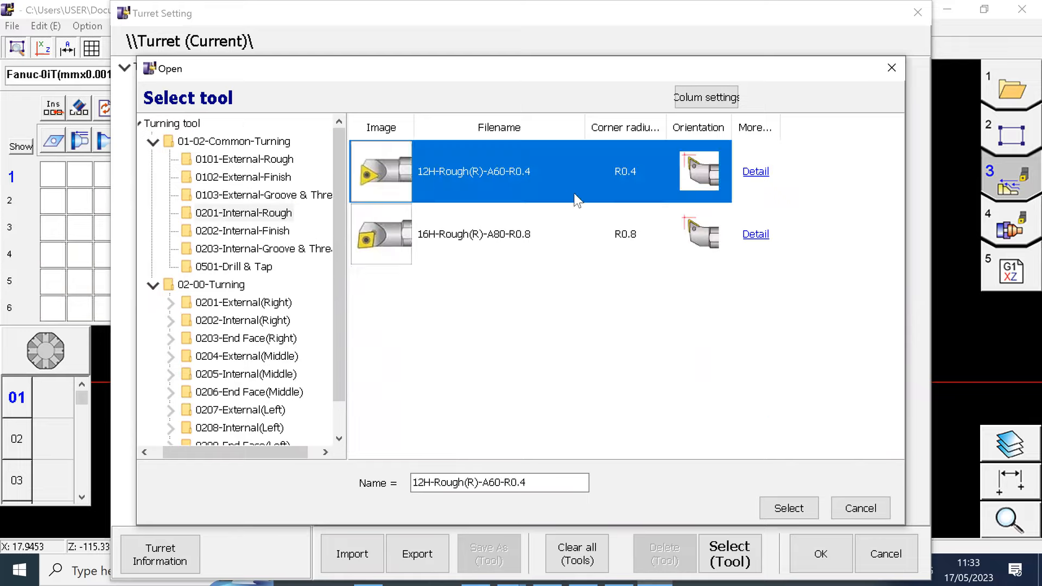
click(659, 247)
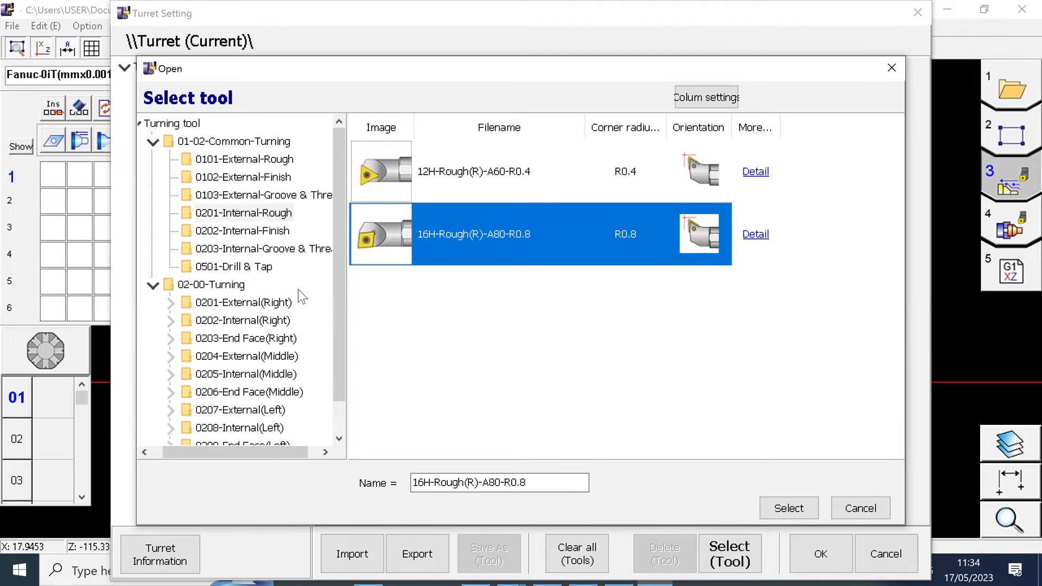
Step: Load the 12H-Rough(R)-A80-R0.4 tool from 0202-Internal(Right), 01-Diamond-A80, 8014 rough folder into turret station T04
scroll(298, 293, down, 1)
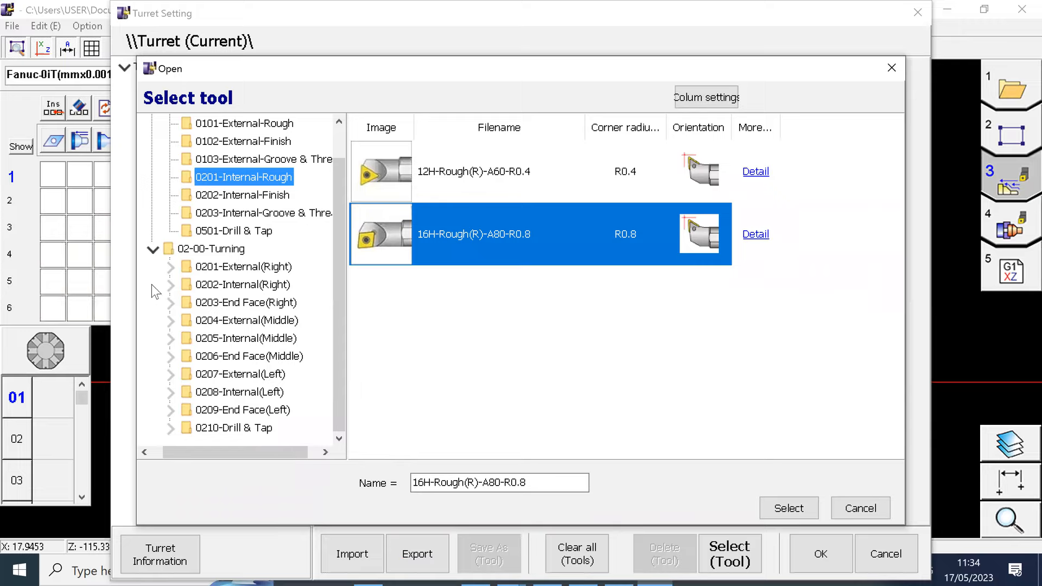
click(170, 285)
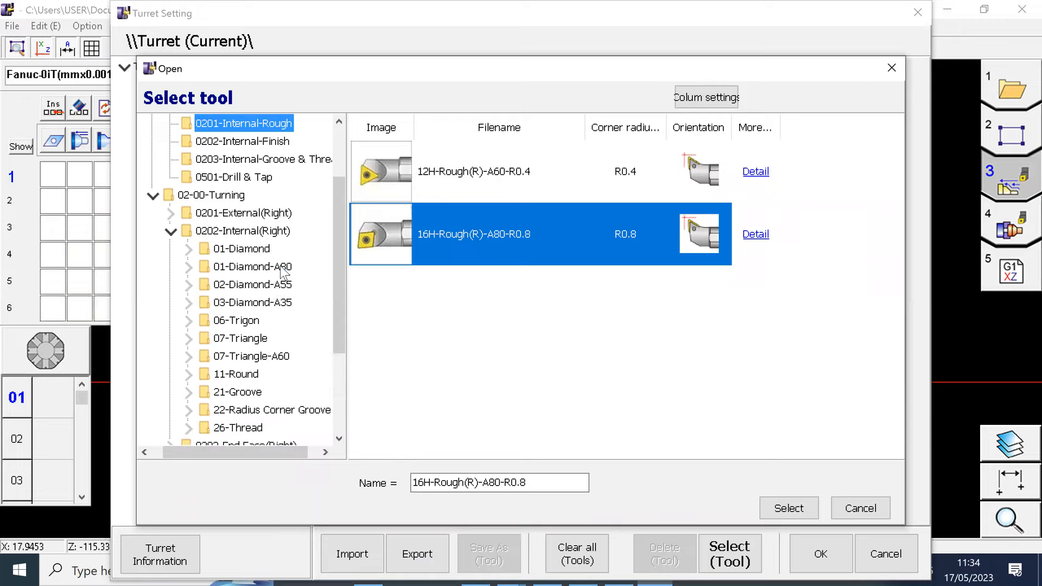
click(196, 267)
click(191, 268)
click(282, 286)
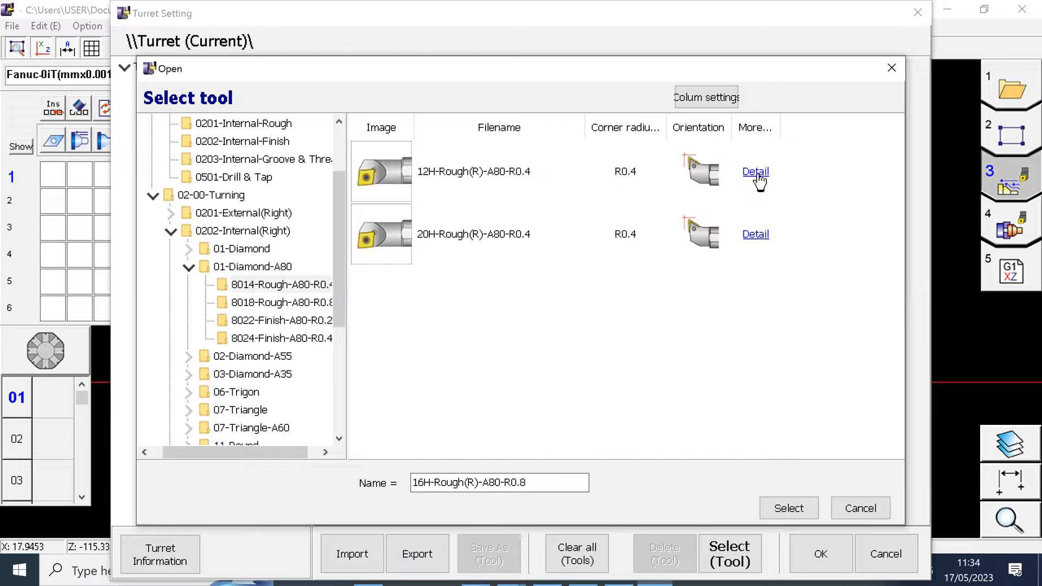
click(457, 177)
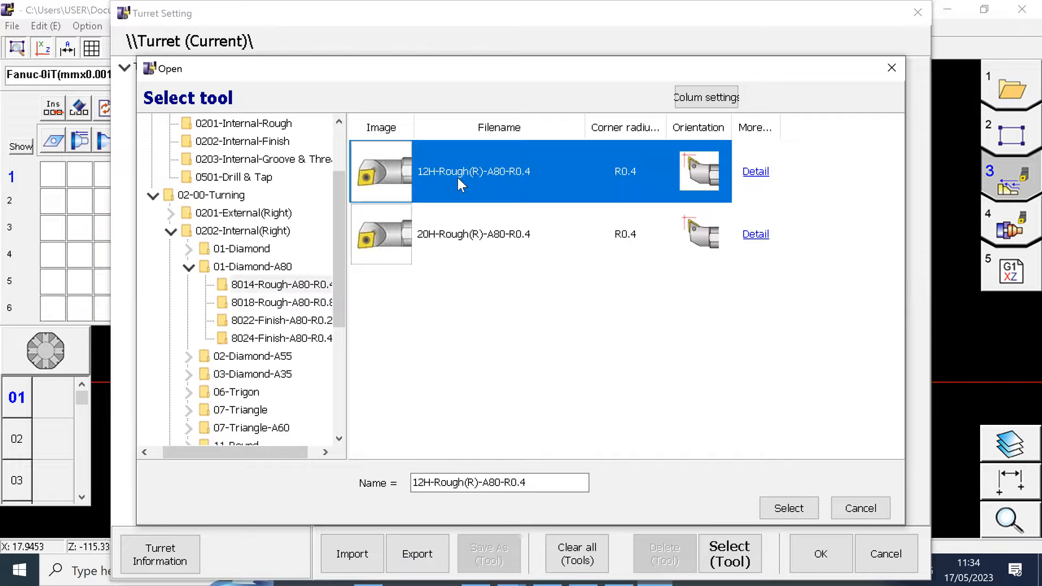
click(790, 508)
Step: Set the 12H-Rough(R)-A80-R0.4 tool's holder parameters B and H to 10 and F1 to 6, and accept the turret setup
click(814, 506)
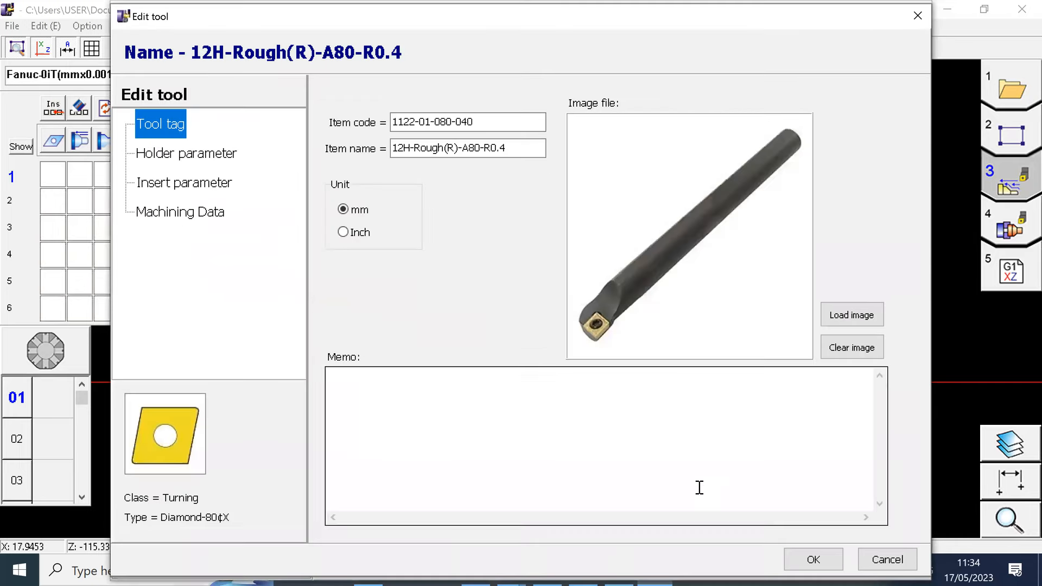
click(214, 155)
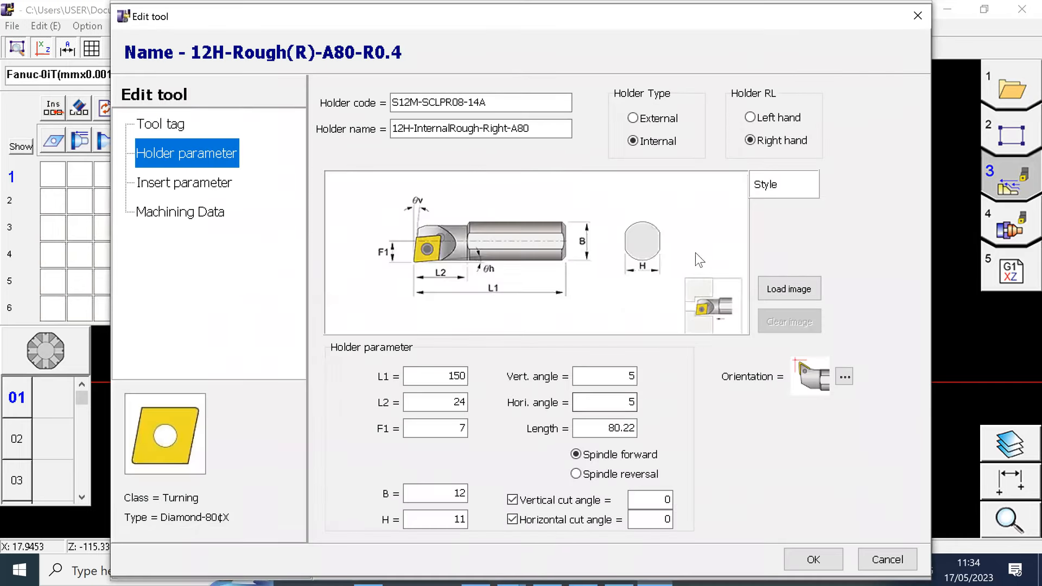
double_click(462, 492)
text(10)
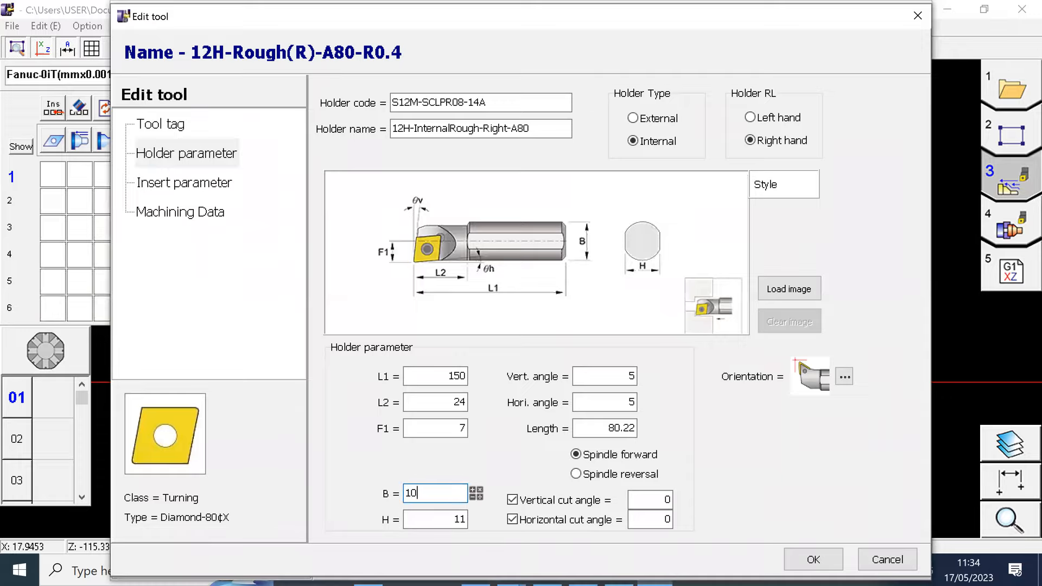
double_click(462, 520)
text(10)
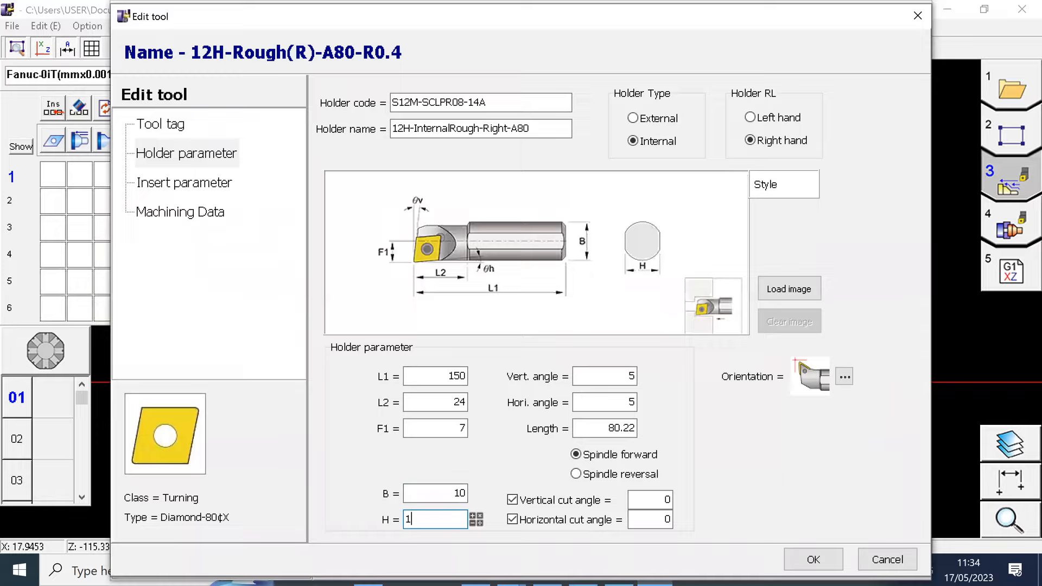
double_click(462, 429)
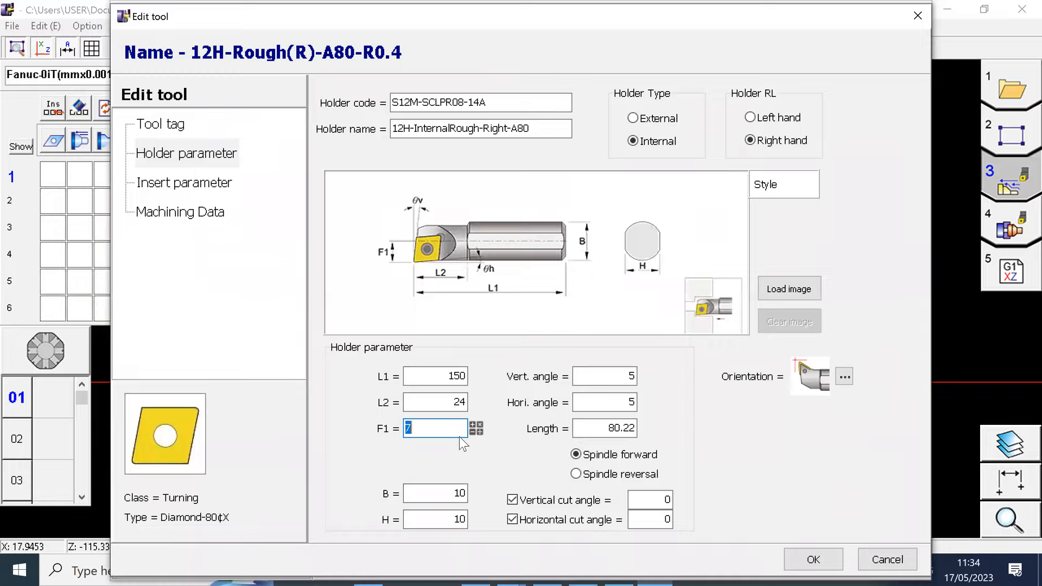
text(6)
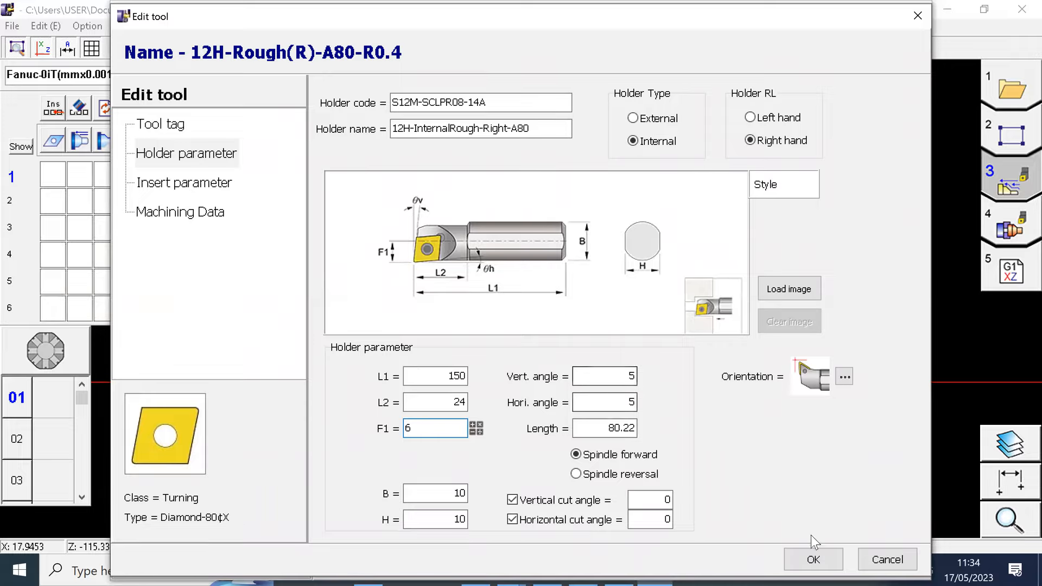
click(821, 562)
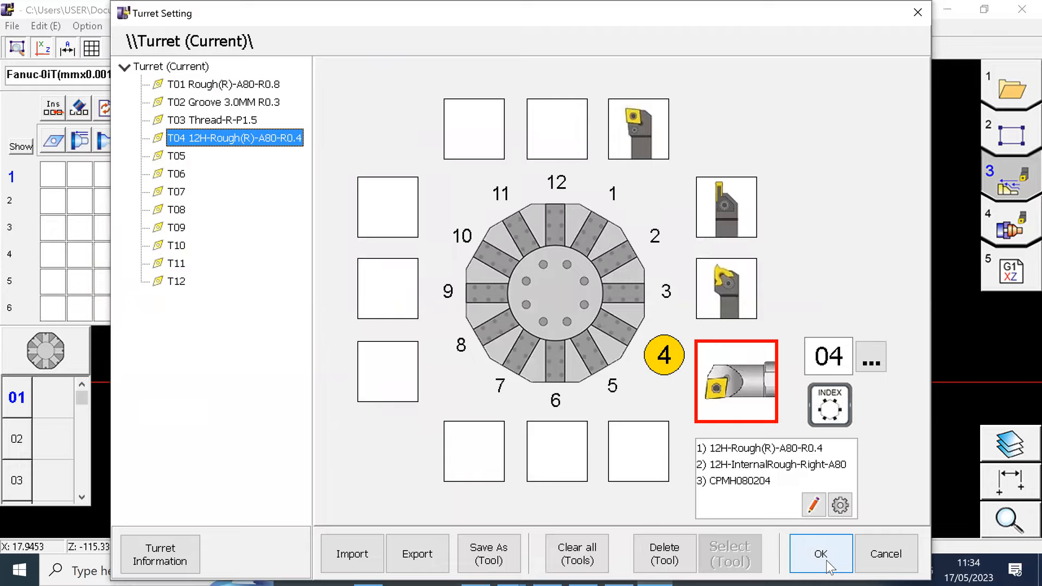
click(820, 554)
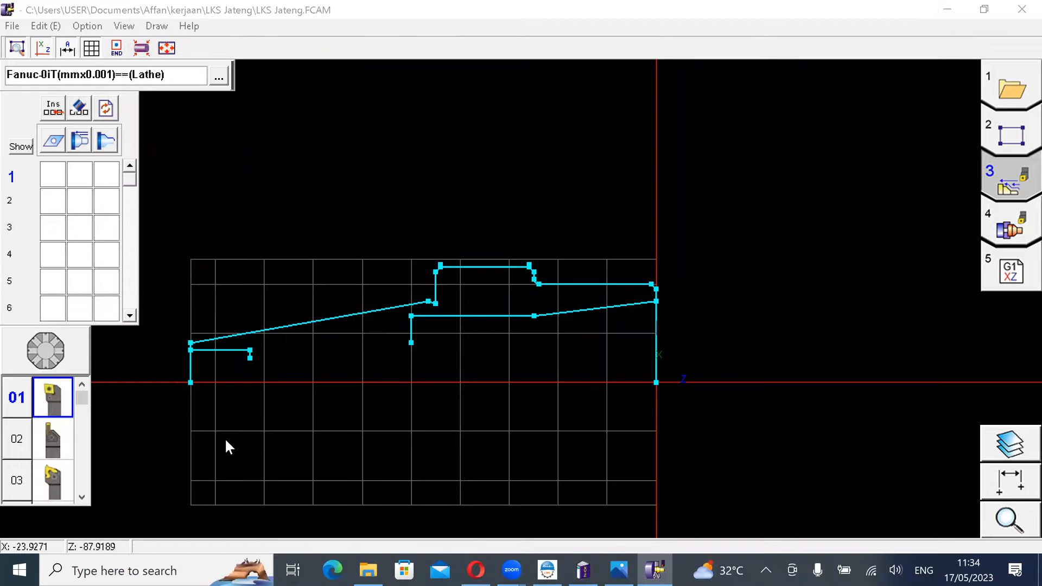
Step: Try placing the T01 Rough(R)-A80-R0.8 tool in the tool slot of process 1, and clear that tool setting
scroll(49, 397, up, 3)
scroll(49, 397, down, 3)
scroll(49, 398, up, 3)
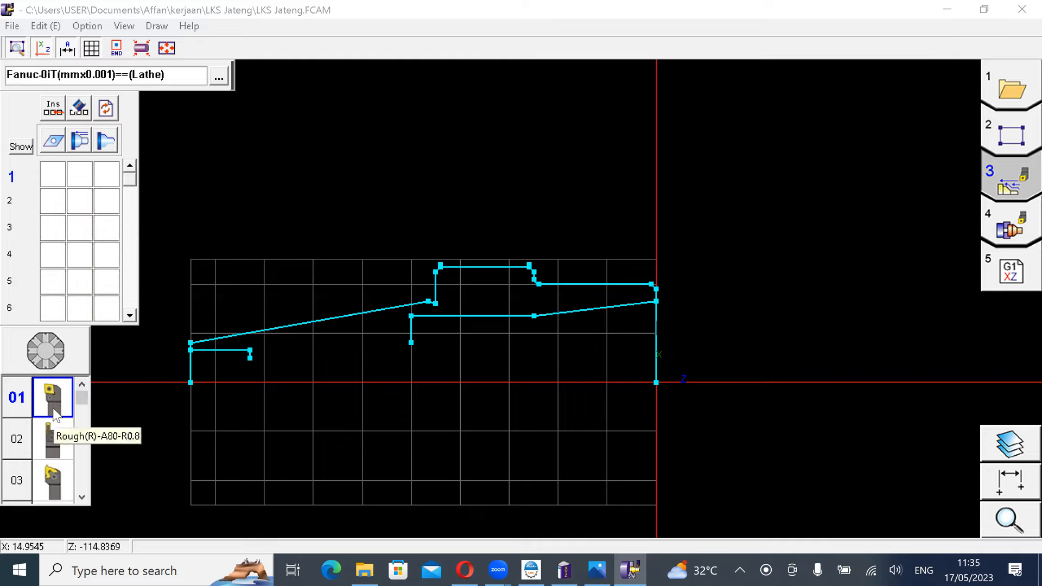
drag(51, 401, 70, 229)
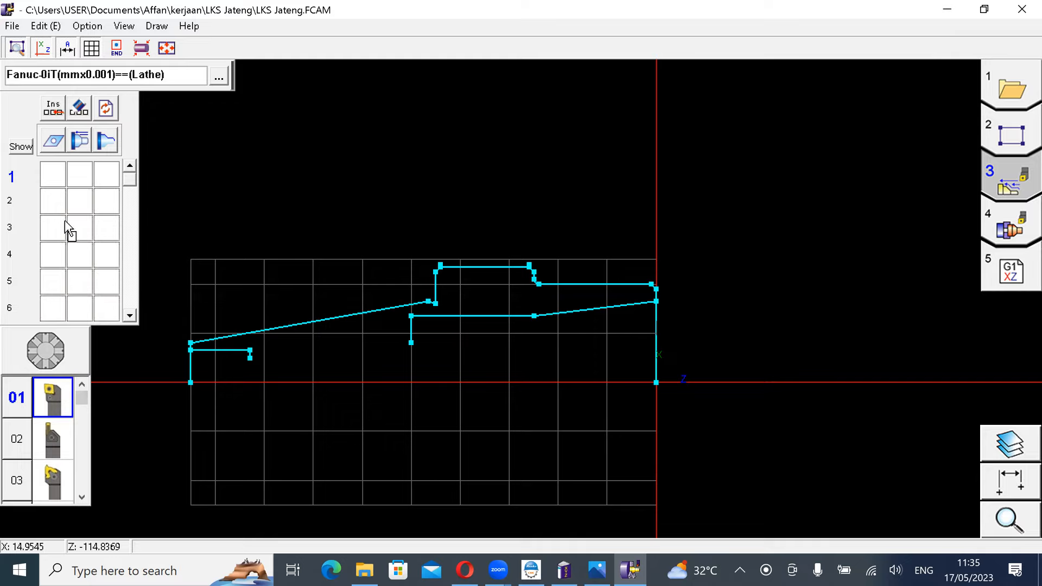
mouse_move(50, 178)
mouse_down()
mouse_move(63, 407)
mouse_move(54, 178)
mouse_up()
right_click(58, 178)
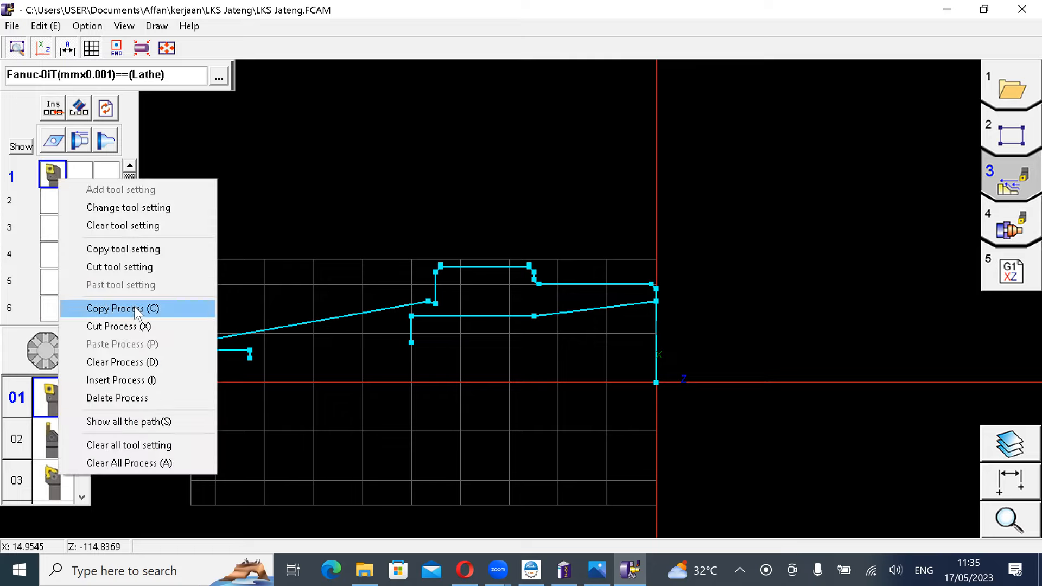
click(142, 225)
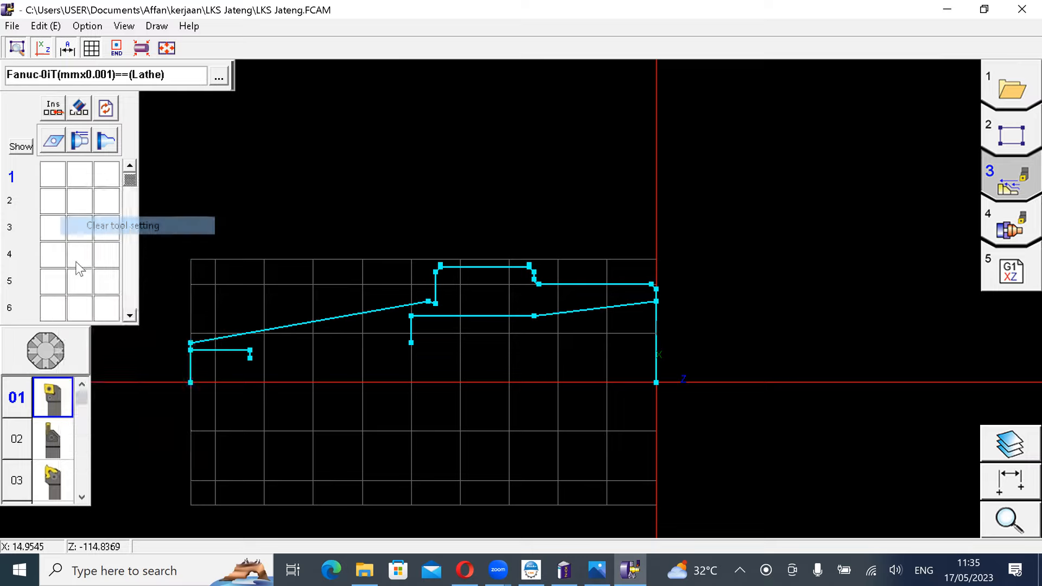
Step: Assign T01 to the process 1 tool slot two more times, clearing the tool setting after each assignment
click(60, 178)
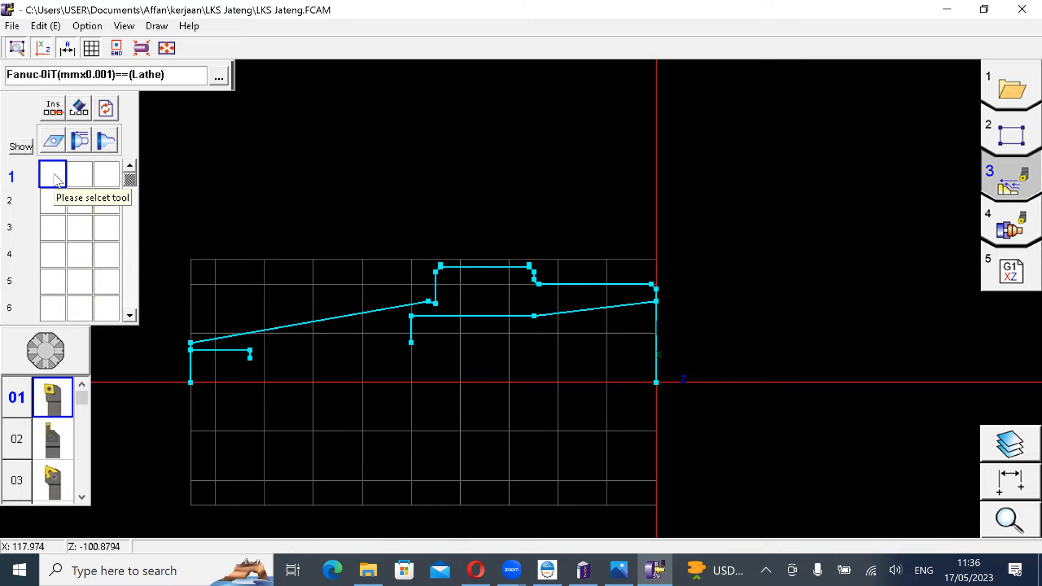
double_click(57, 398)
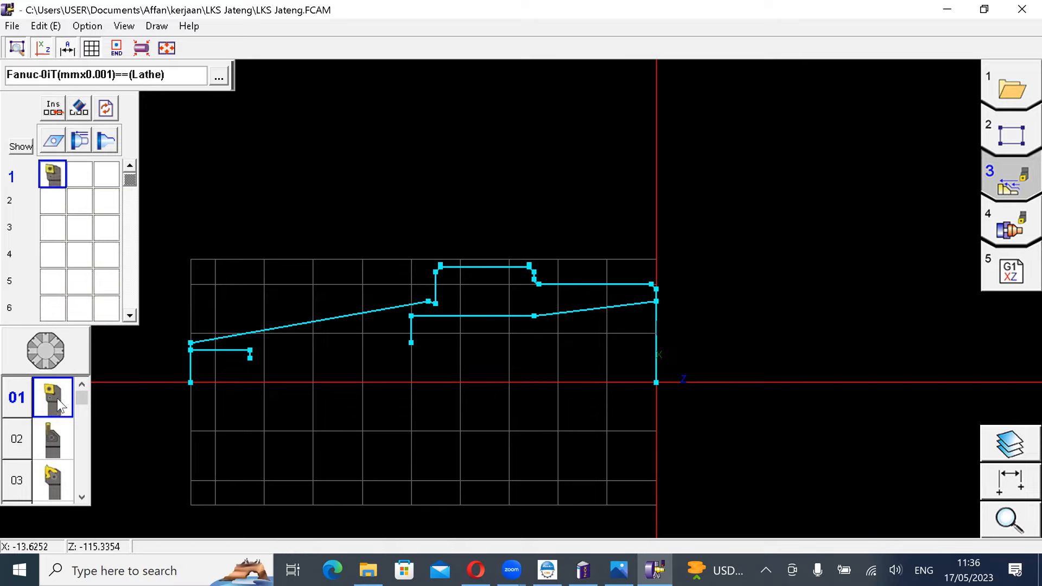
right_click(60, 179)
click(131, 229)
drag(105, 297, 52, 175)
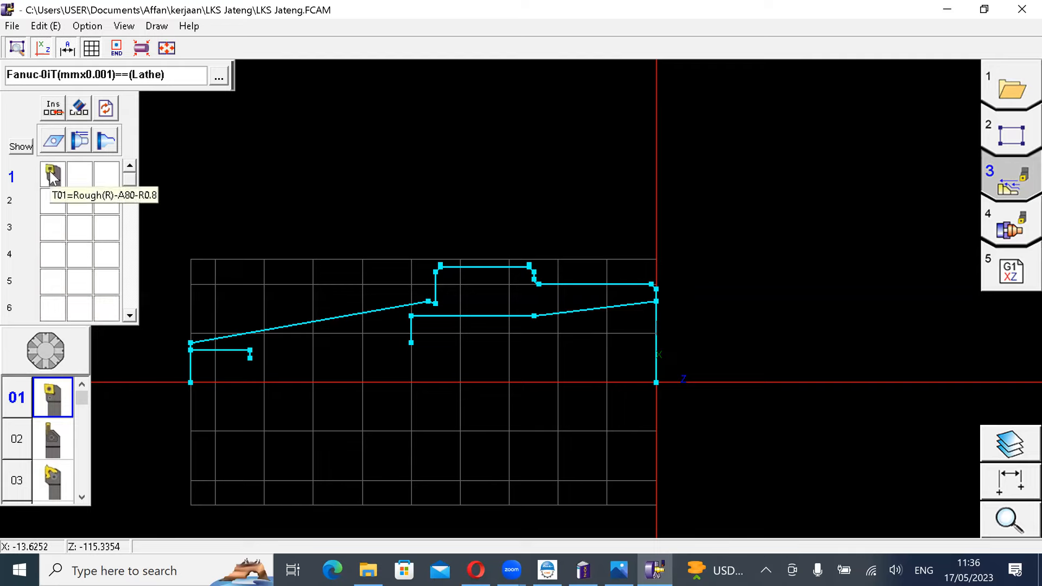
right_click(50, 173)
click(109, 218)
Step: Assign the T01 roughing tool to process 1 and choose 01.External (R to L) roughing as its cutting direction
click(45, 174)
double_click(60, 395)
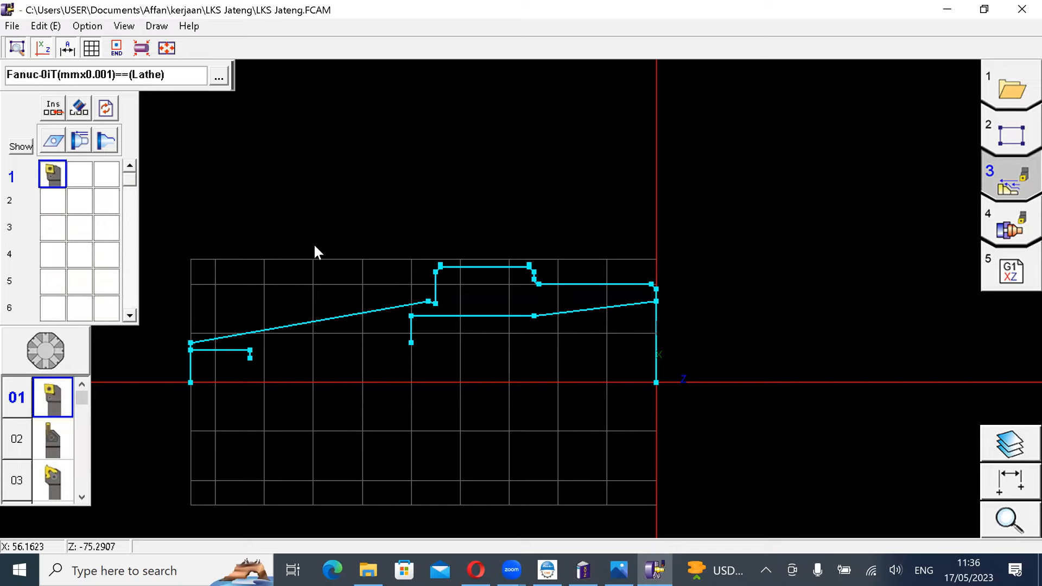
click(81, 142)
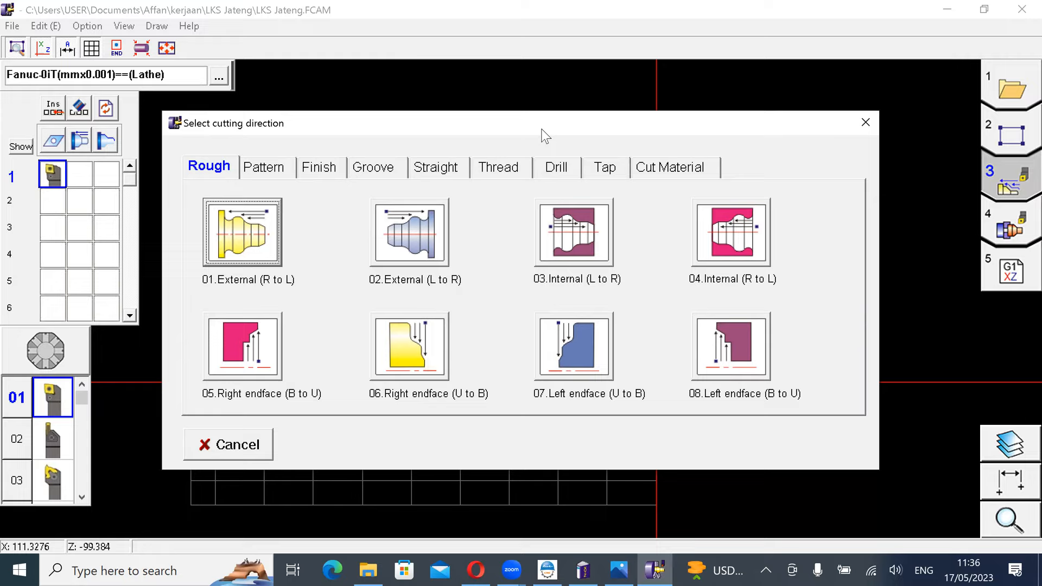
click(258, 253)
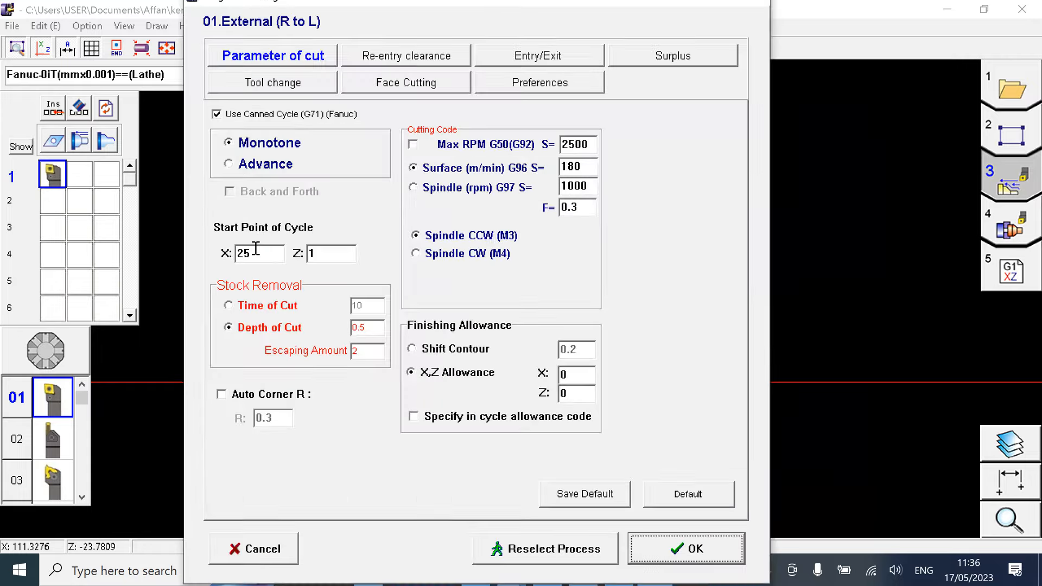
Step: Turn off the G71 (Fanuc) canned cycle option for the external roughing process
click(217, 113)
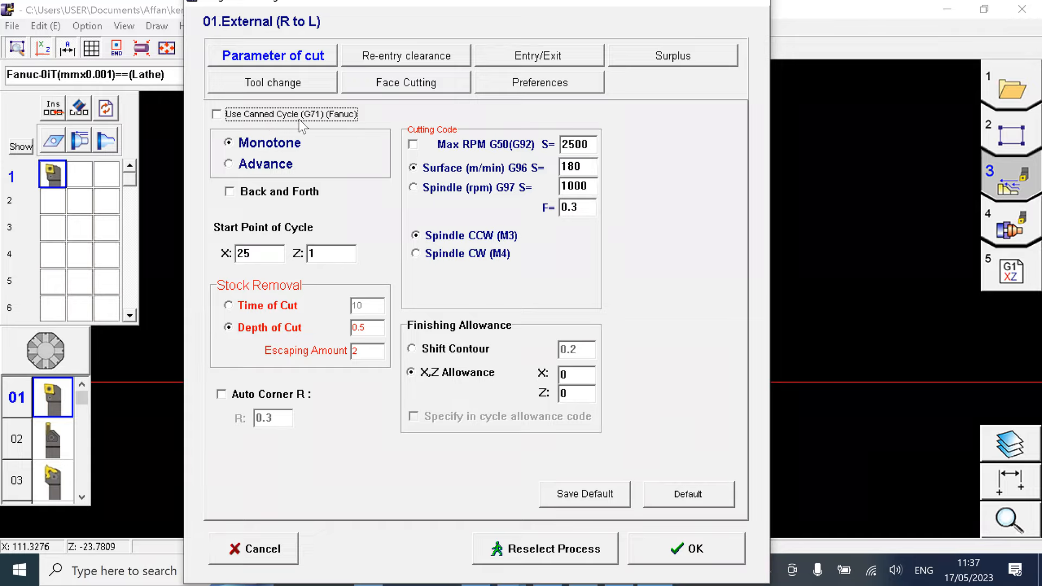
click(277, 117)
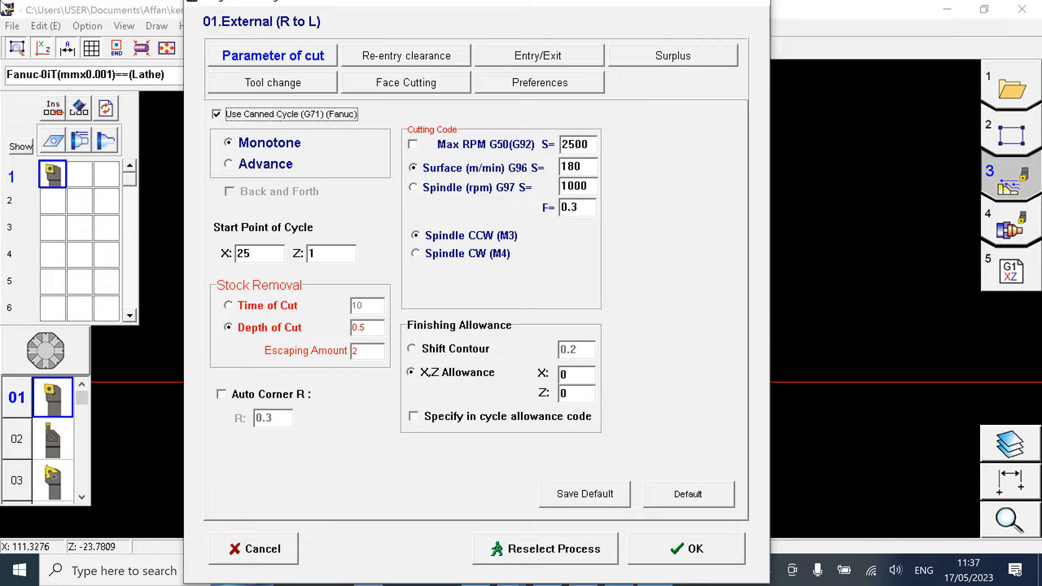
click(217, 114)
click(216, 115)
click(217, 115)
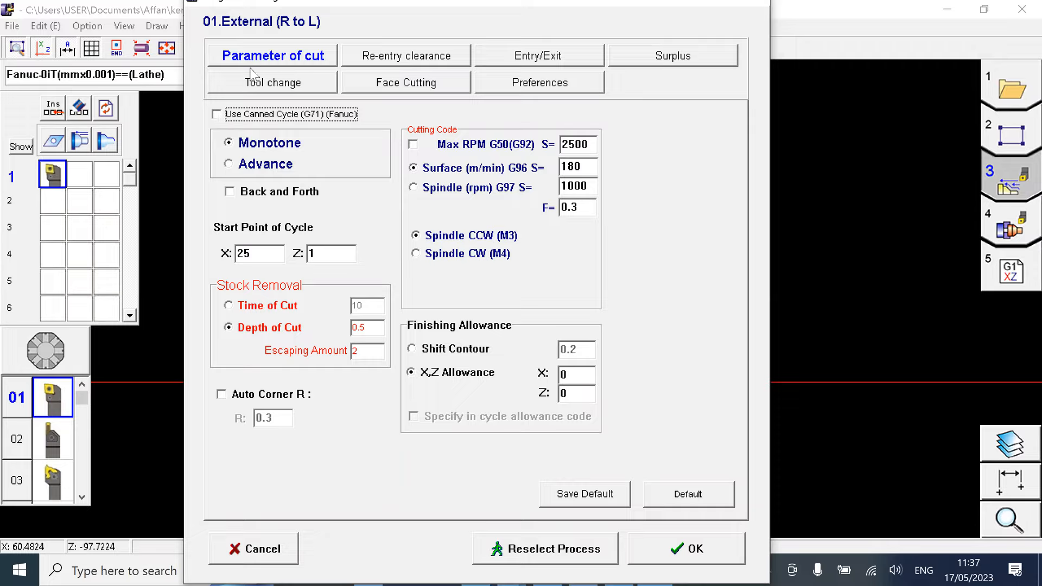
Step: Examine the re-entry clearance, entry/exit, surplus, tool change and face cutting settings of the external roughing process
click(428, 61)
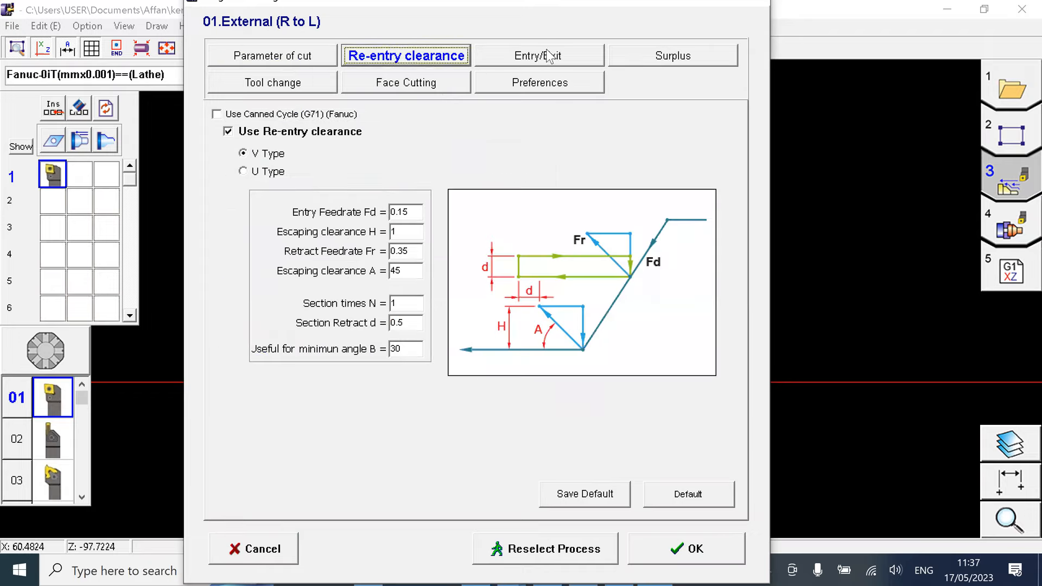
click(542, 56)
click(659, 59)
click(305, 83)
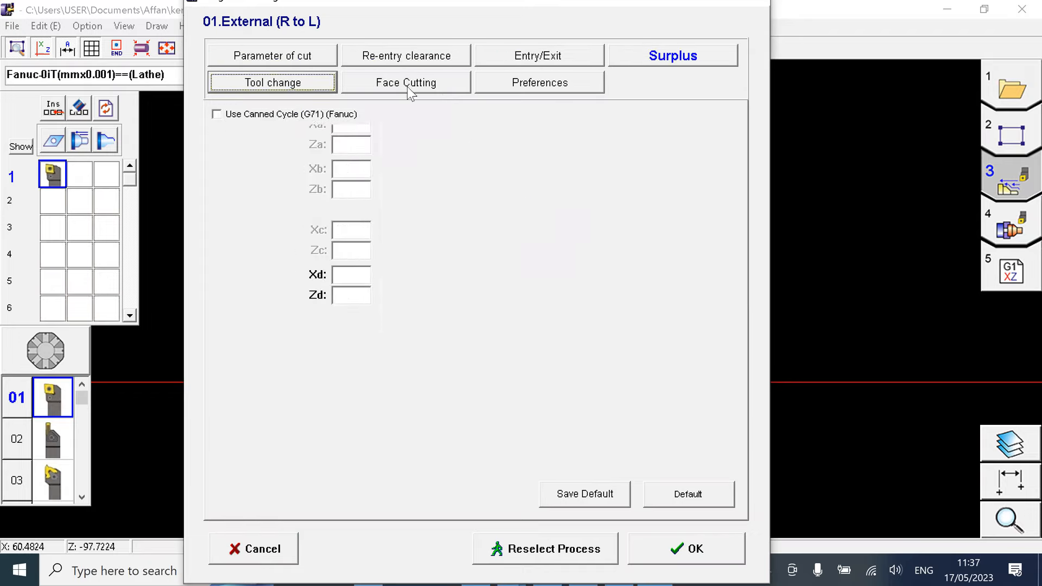
click(406, 84)
click(438, 58)
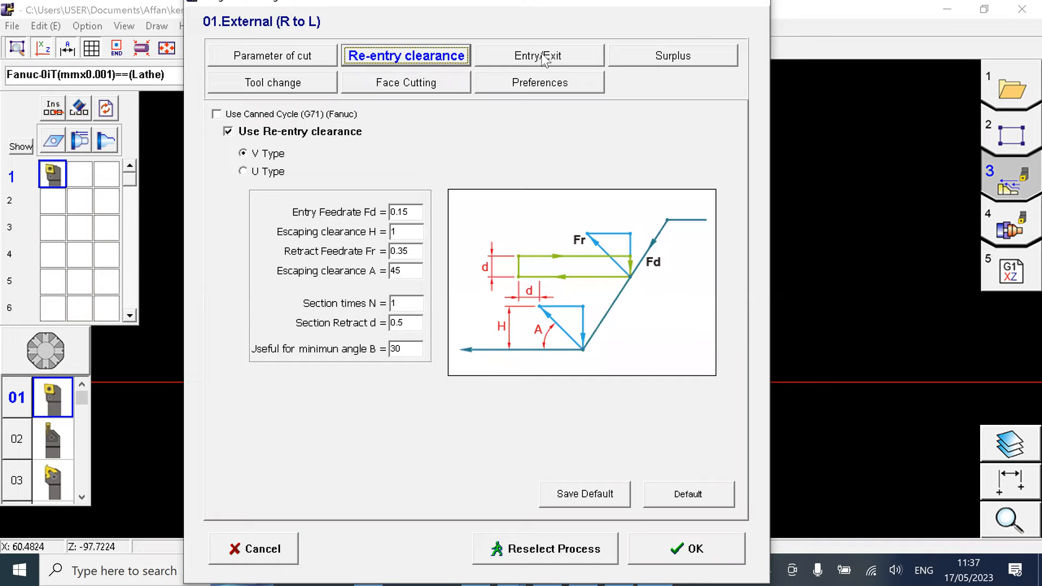
click(541, 55)
click(629, 57)
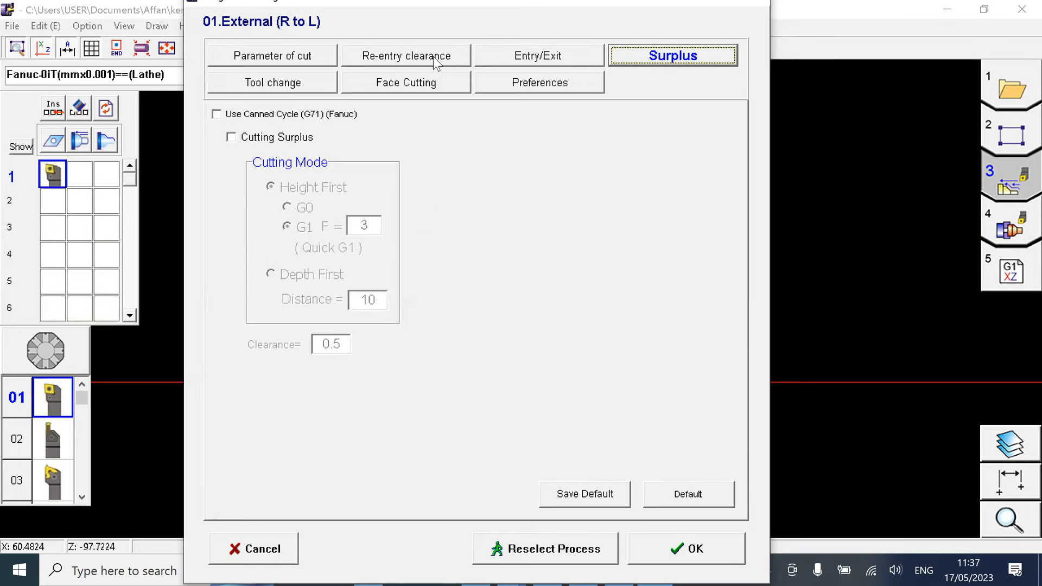
click(433, 57)
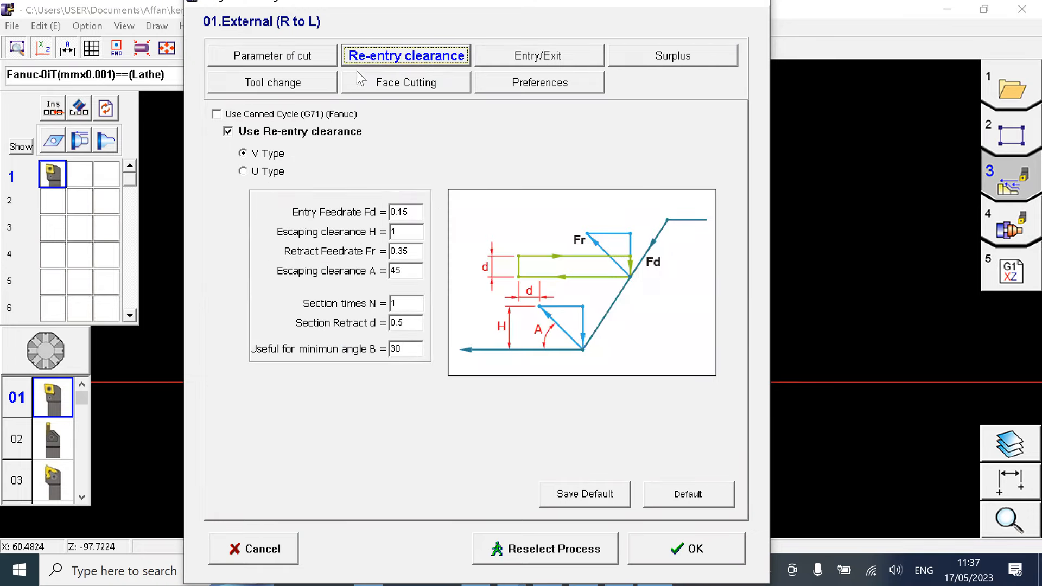
Step: Turn off the added face finishing in the external roughing process
click(405, 82)
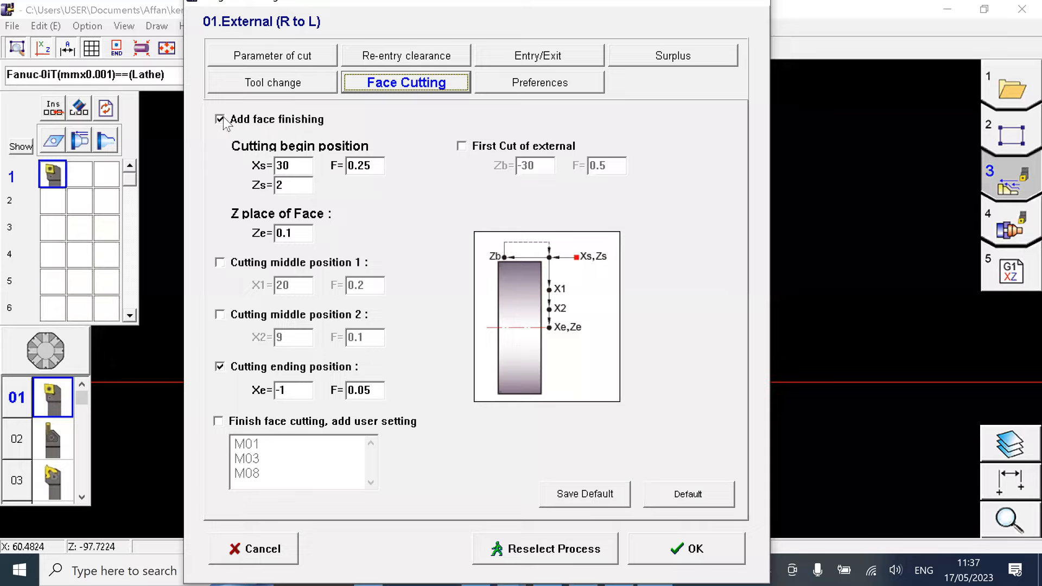
click(222, 119)
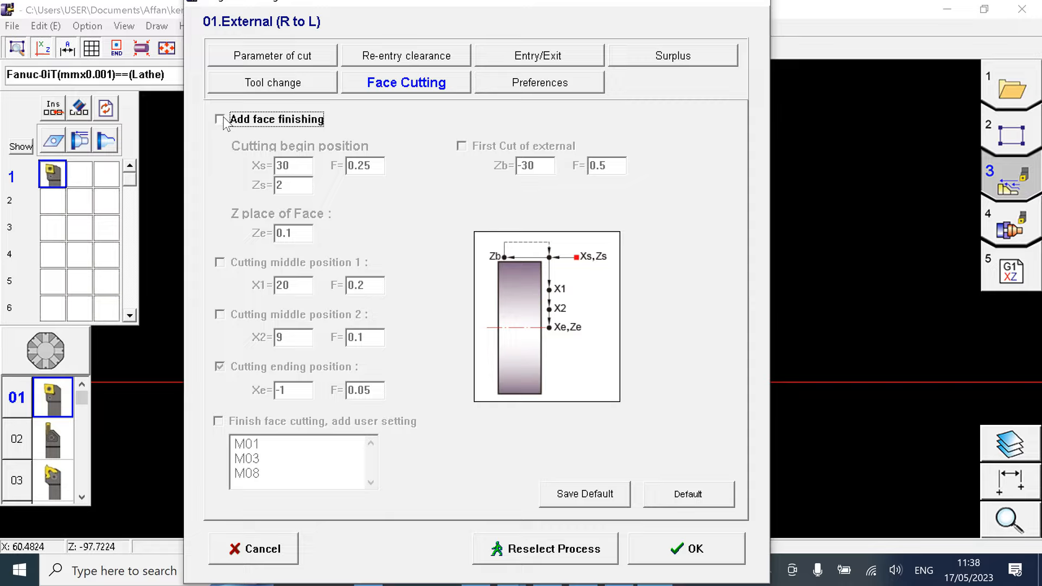
Step: Set the X coordinate of the cycle's start point to 50 in the roughing cut parameters
click(283, 59)
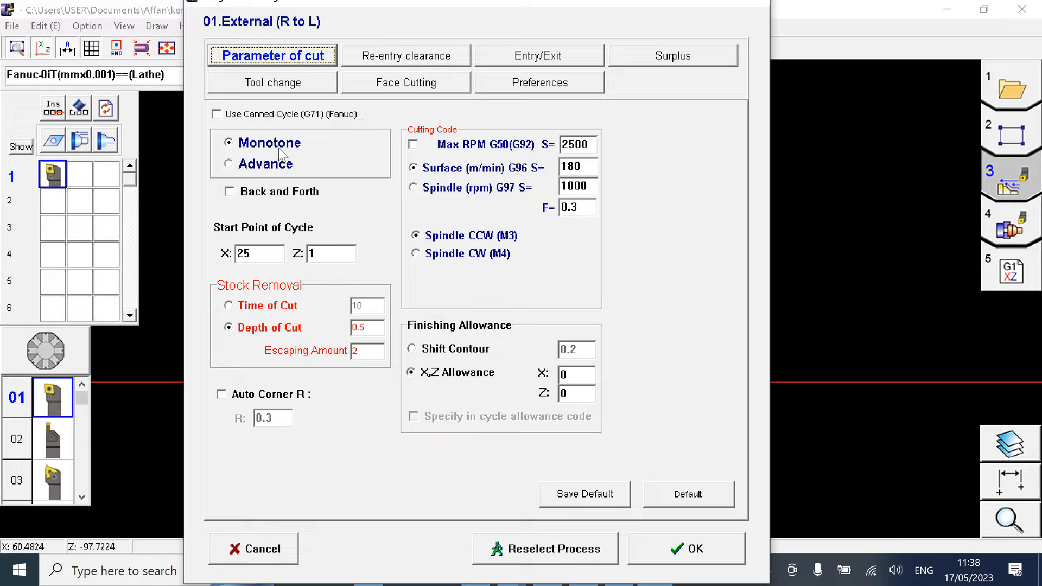
click(258, 258)
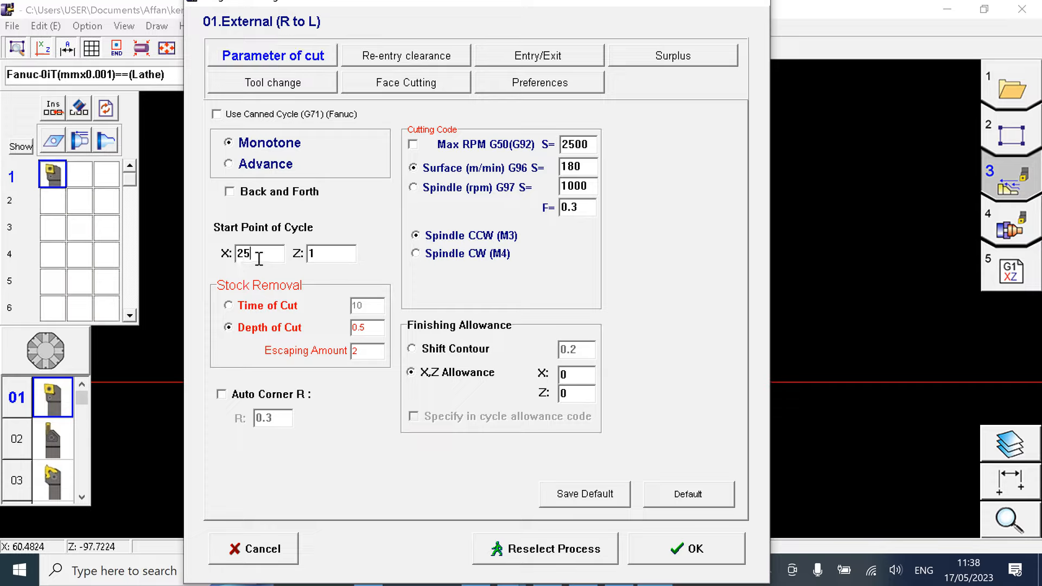
drag(275, 256, 94, 239)
text(50)
key(BackSpace)
text(25)
key(BackSpace)
key(BackSpace)
text(5)
Step: Try the fixed spindle speed G97 and spindle CW (M4) options, returning to surface speed G96 and spindle CCW (M3)
click(428, 188)
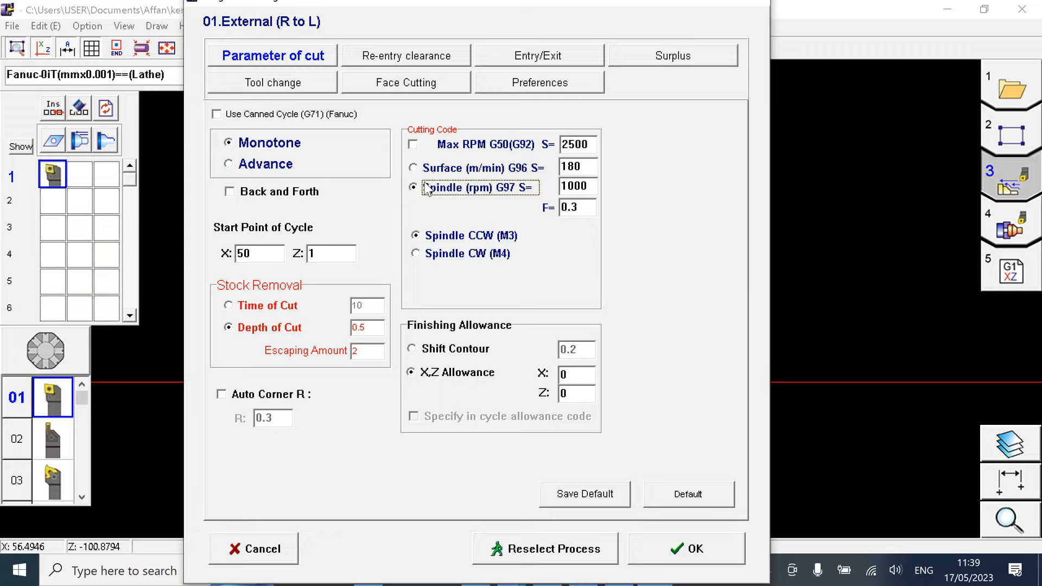
click(420, 168)
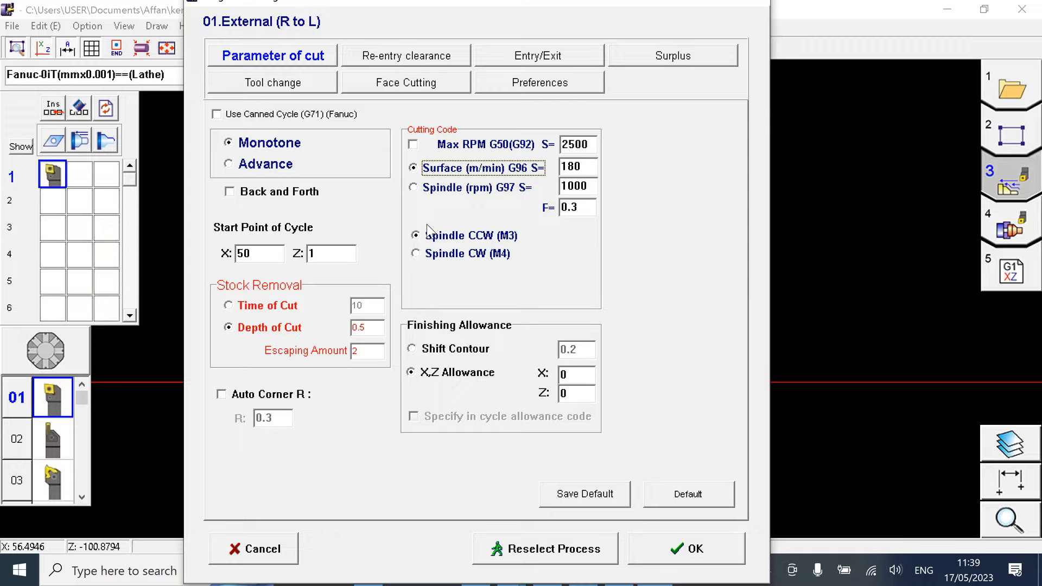
click(476, 253)
click(475, 239)
Step: Set the roughing finishing allowance to X 0.2 and Z 0.1 using the X,Z Allowance option
click(456, 352)
click(435, 373)
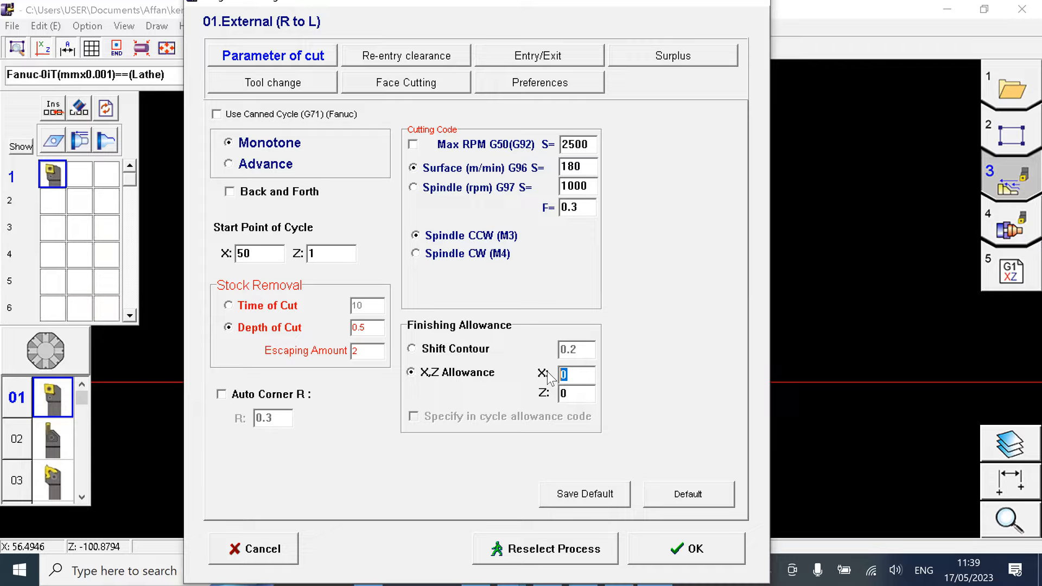
text(0.2)
text(.1)
click(465, 352)
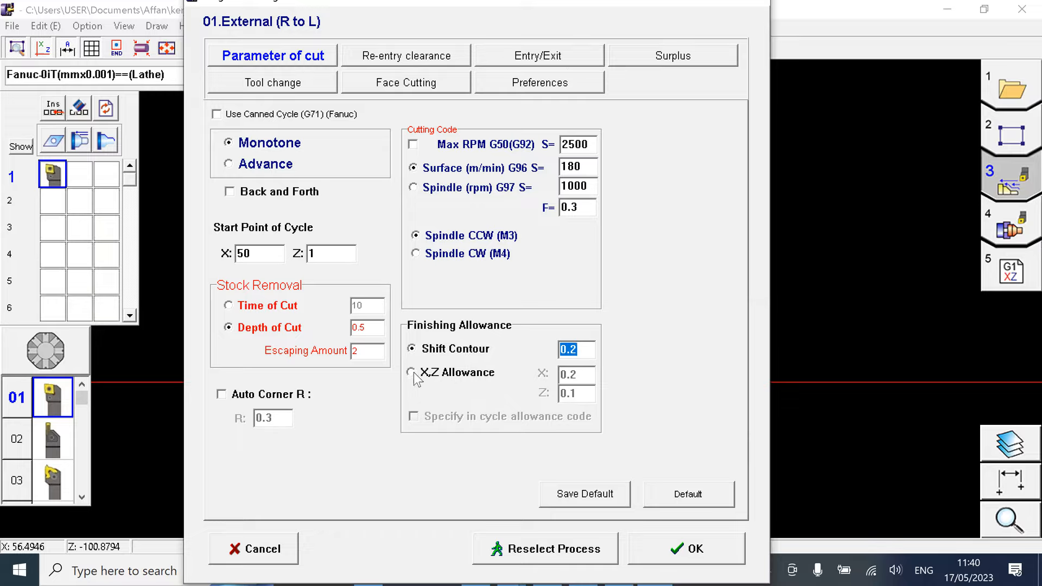
click(477, 372)
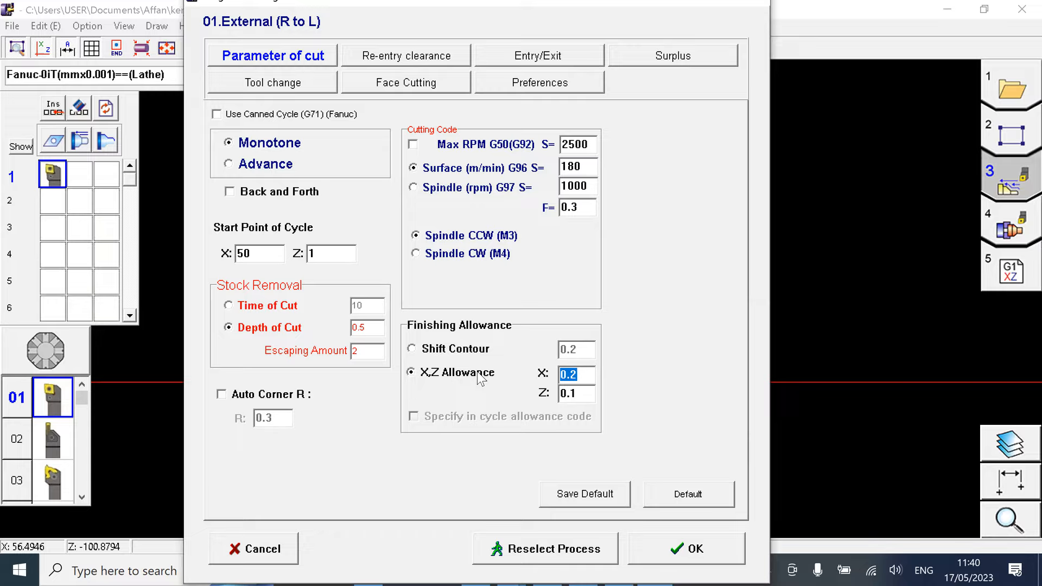
Step: Keep Depth of Cut as the stock removal method and accept the external roughing parameters
click(374, 356)
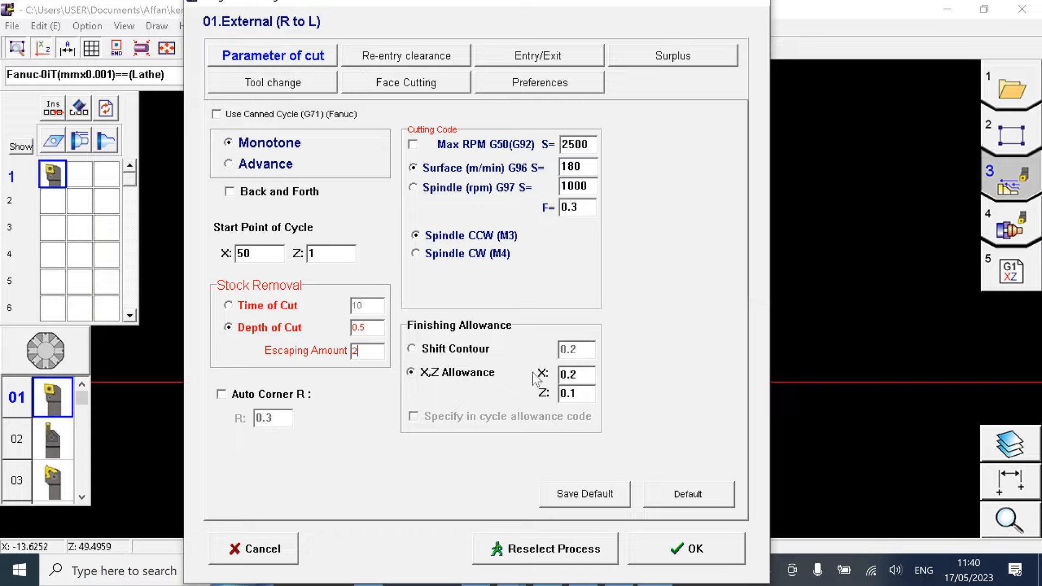
click(255, 306)
click(287, 327)
click(376, 353)
click(727, 555)
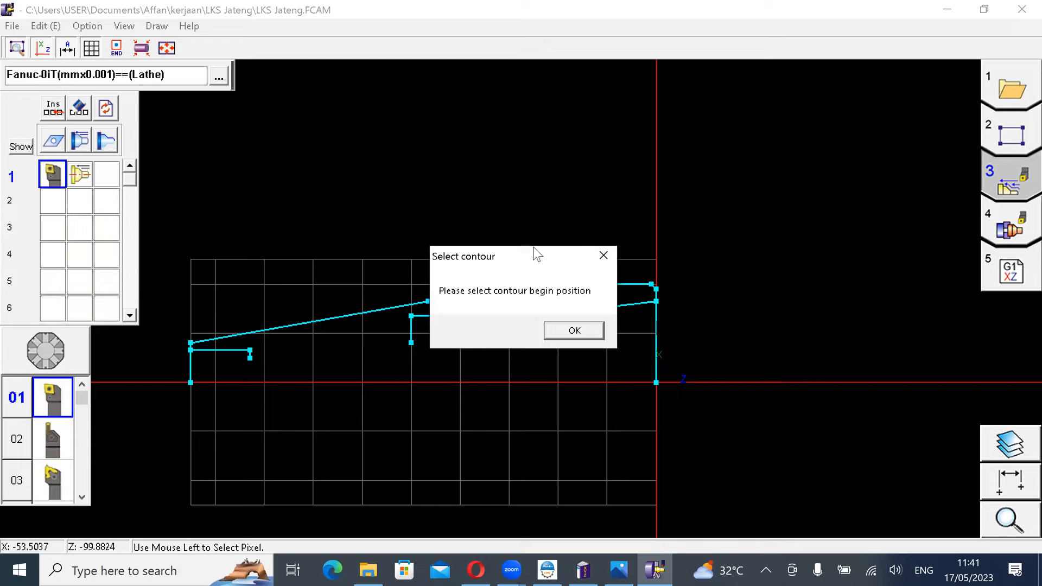
Step: Select the outer contour between the origin on the front face and the far end of the largest diameter
drag(537, 254, 383, 169)
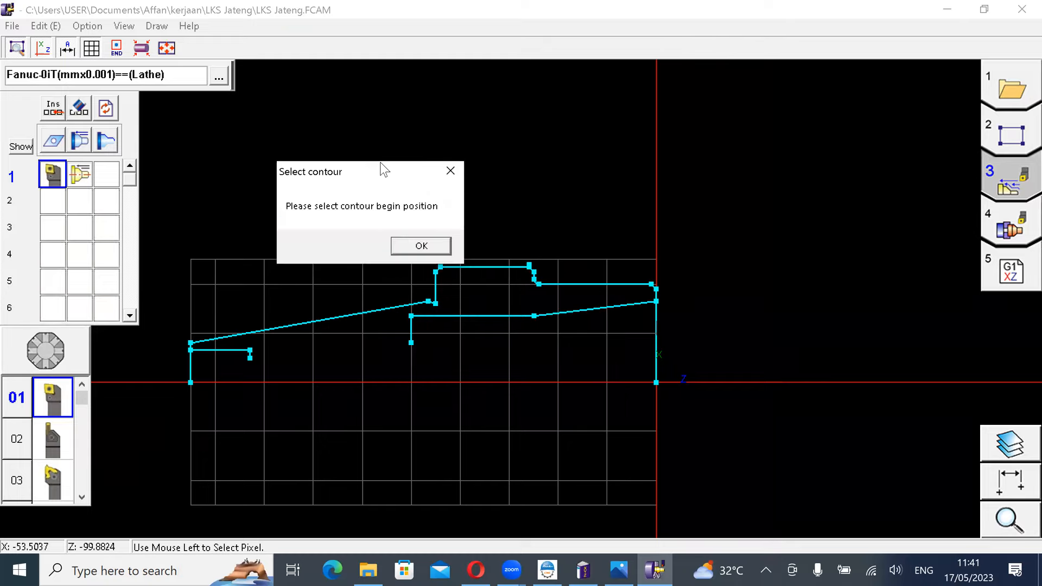
click(442, 248)
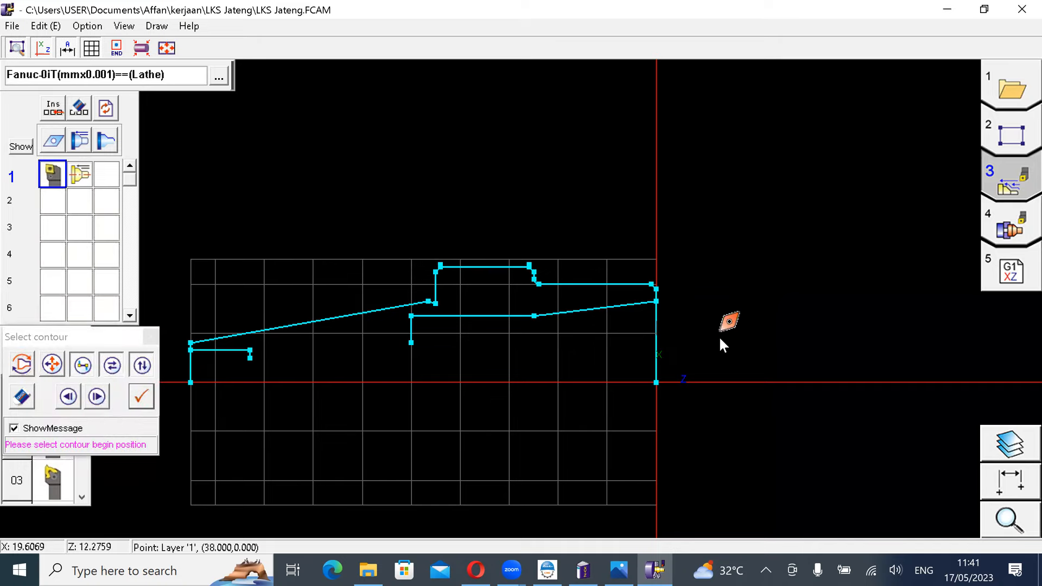
click(658, 383)
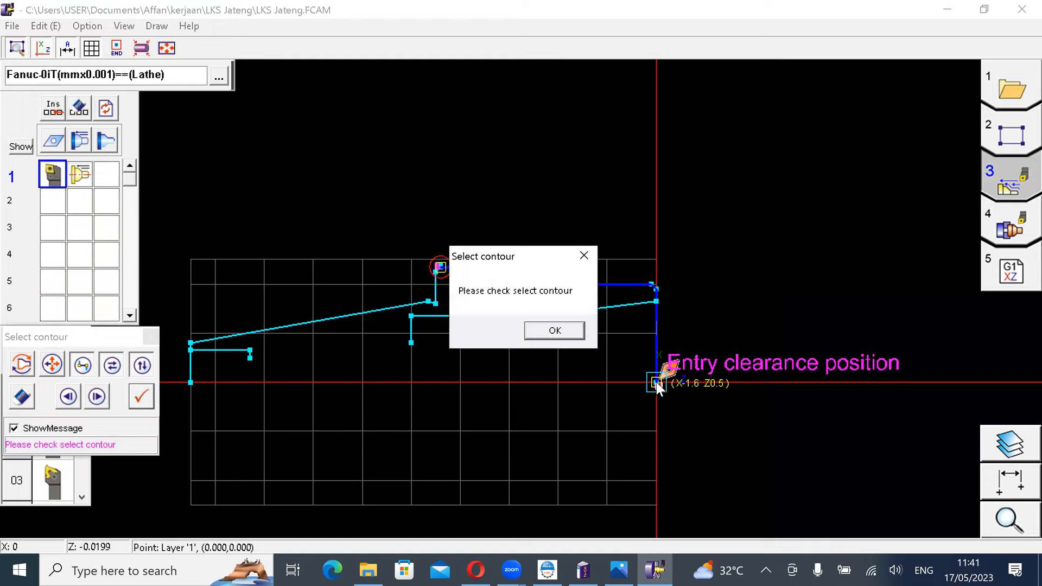
drag(508, 257, 285, 143)
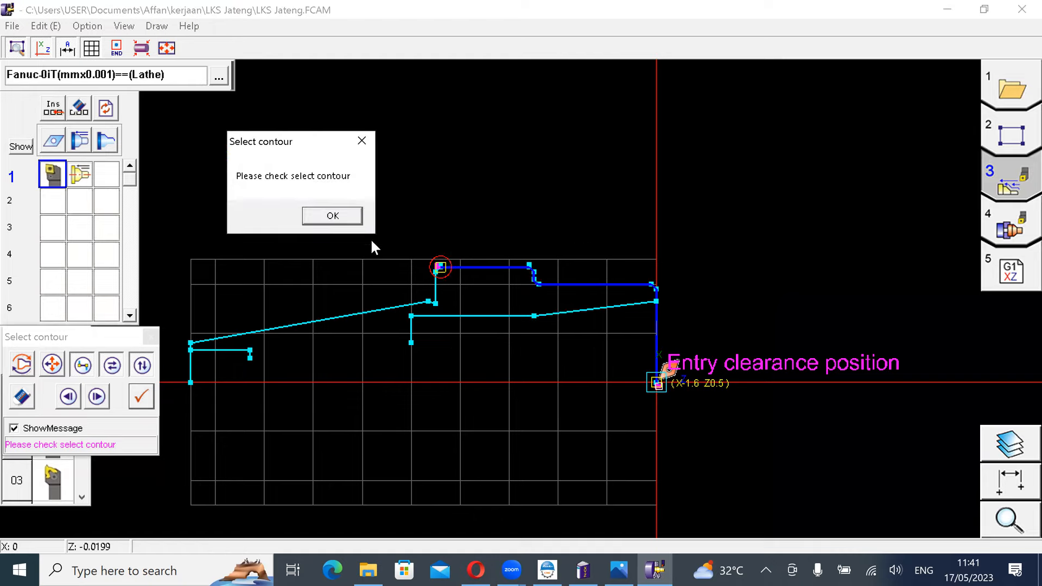
click(346, 215)
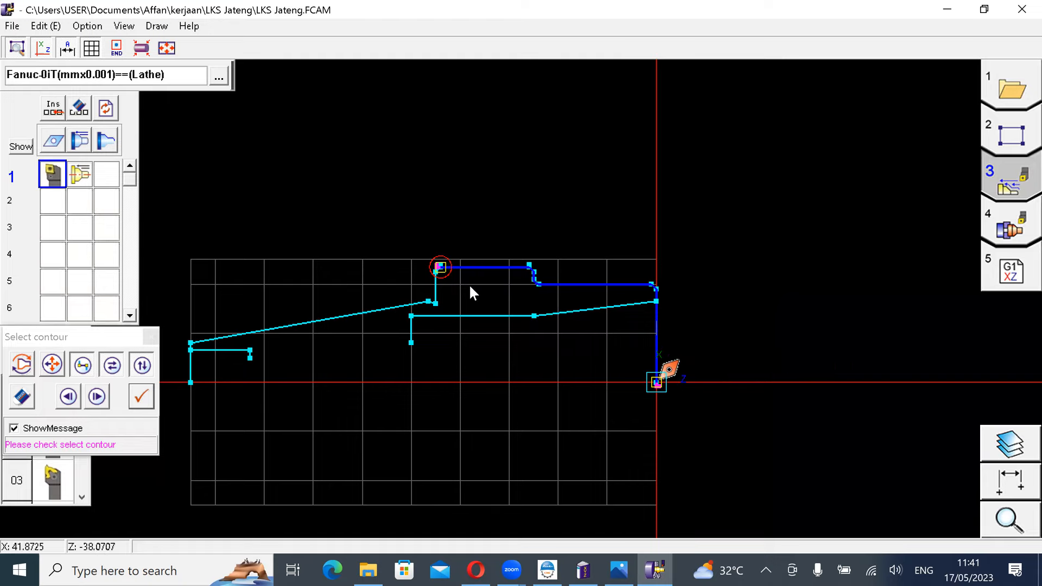
Step: Check the selected contour and confirm it to generate the roughing toolpath
scroll(627, 298, down, 2)
scroll(651, 298, up, 4)
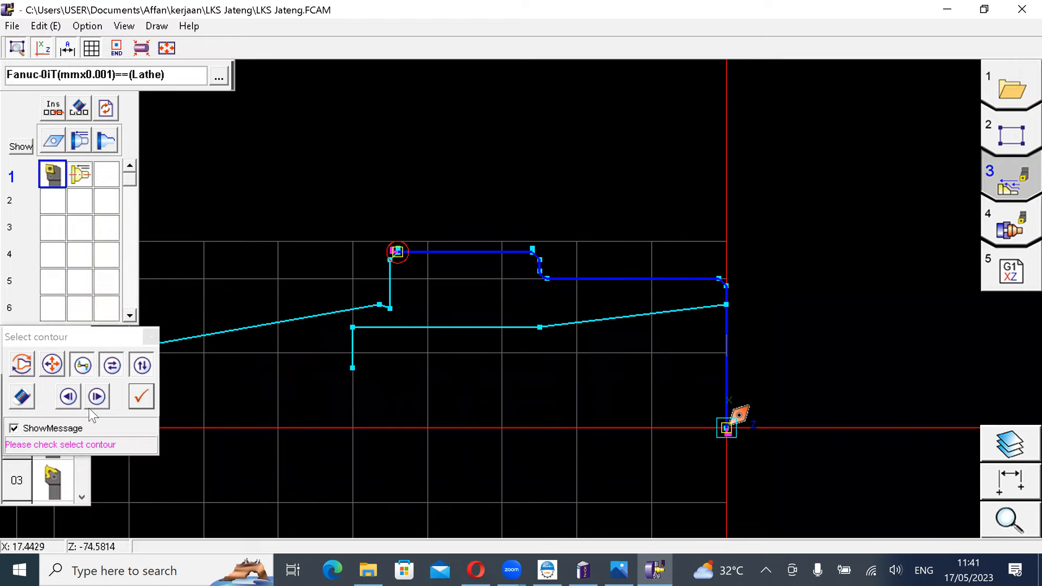
click(143, 397)
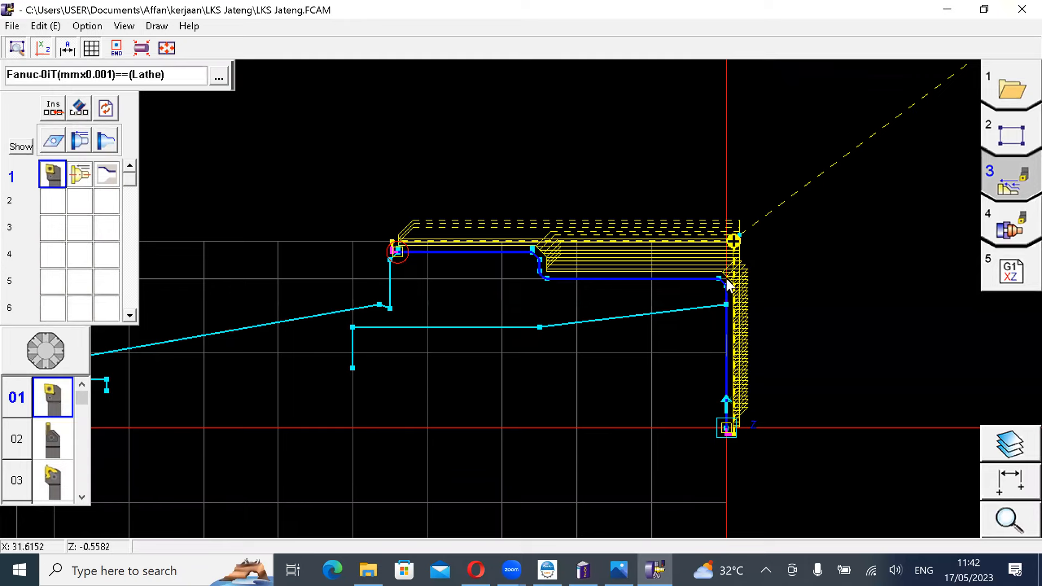
Step: Inspect the generated roughing toolpath and review the cut parameters and finishing allowance of process 1
scroll(686, 231, up, 3)
scroll(685, 230, down, 4)
click(80, 173)
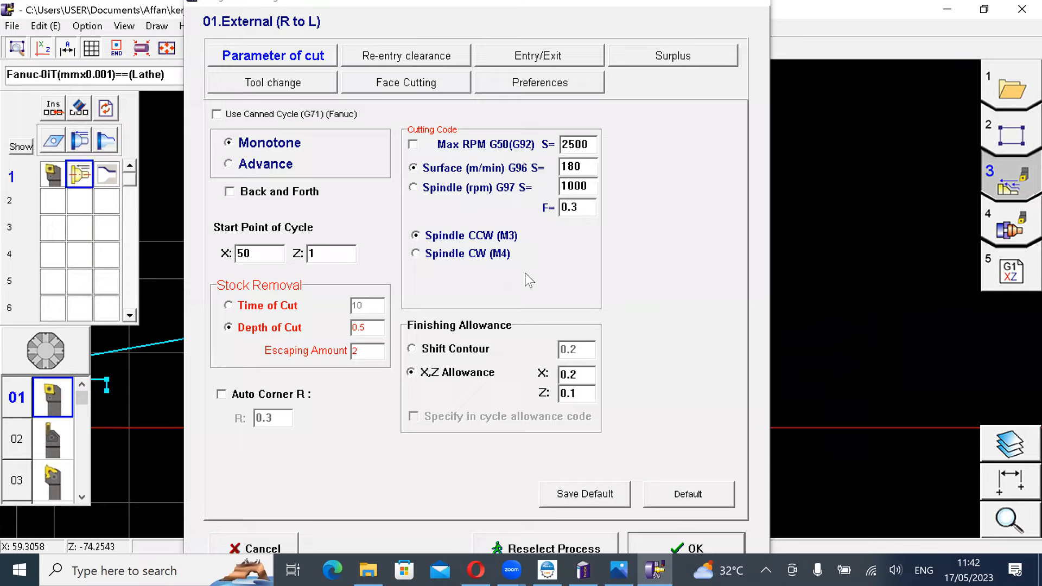
click(592, 374)
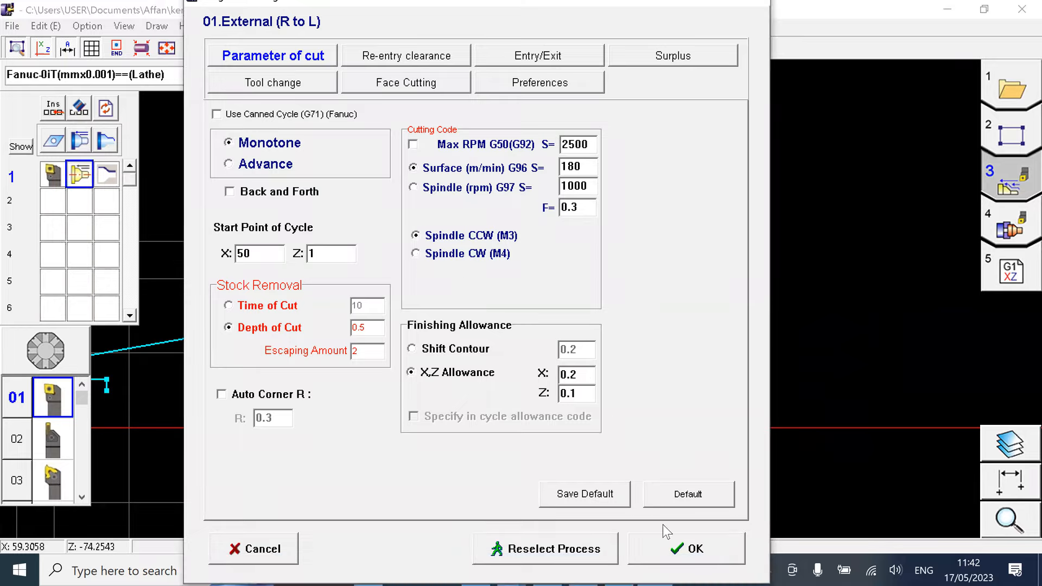
click(695, 559)
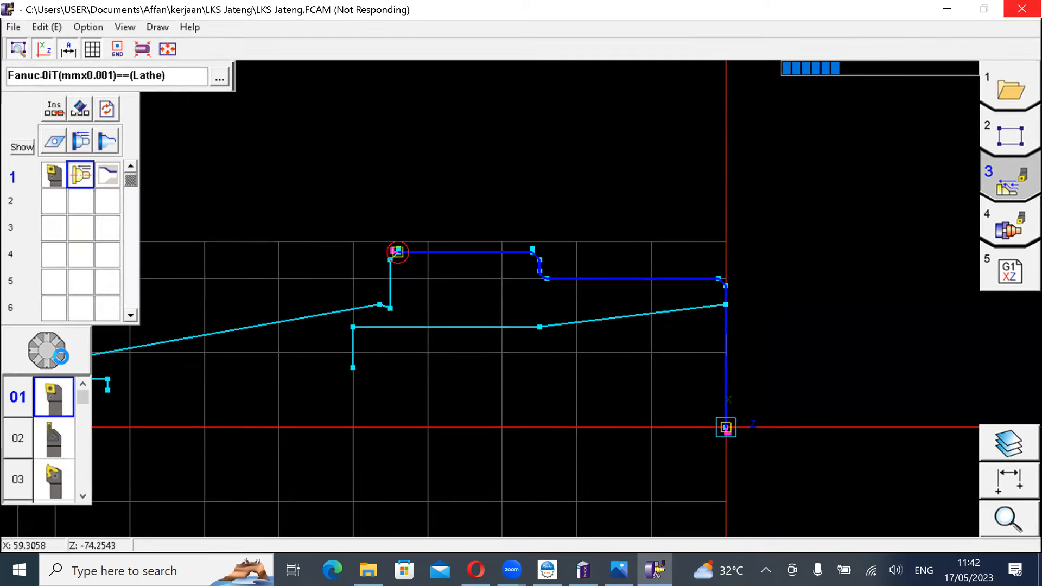
Step: Add tool 01 as process 2 and copy the selected contour of process 1 into it
drag(51, 403, 54, 202)
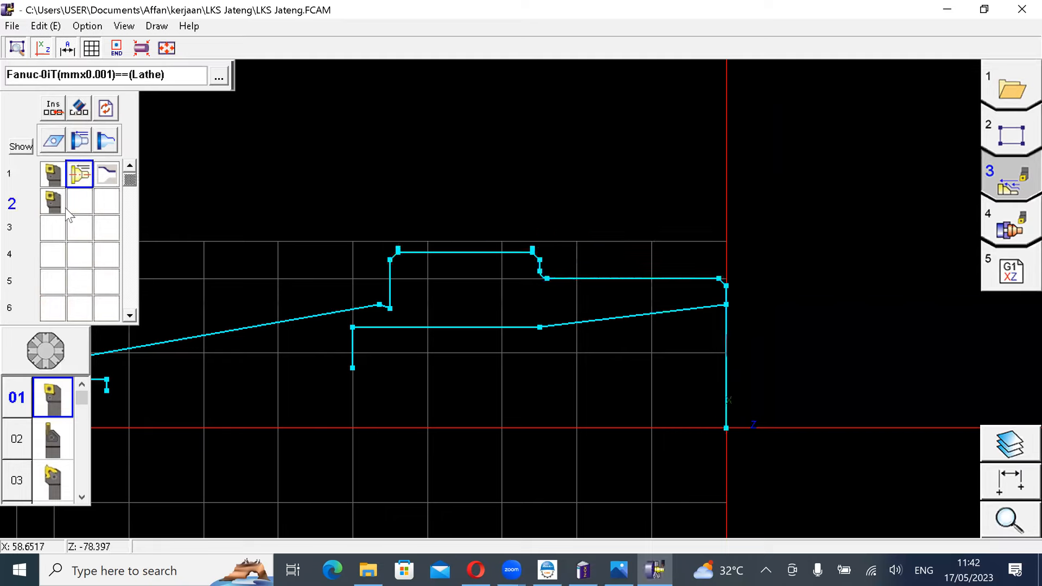
click(110, 181)
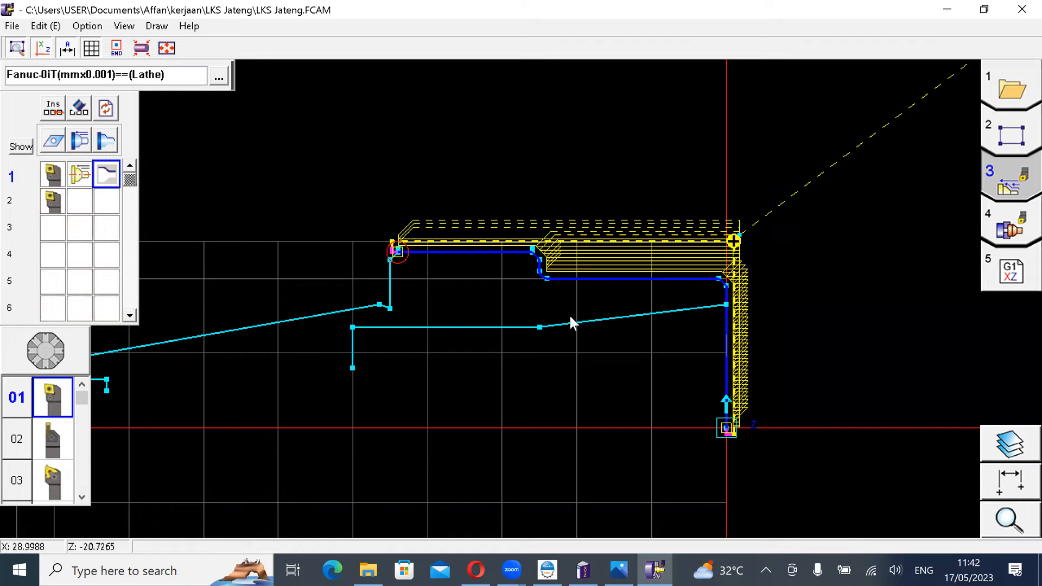
right_click(109, 177)
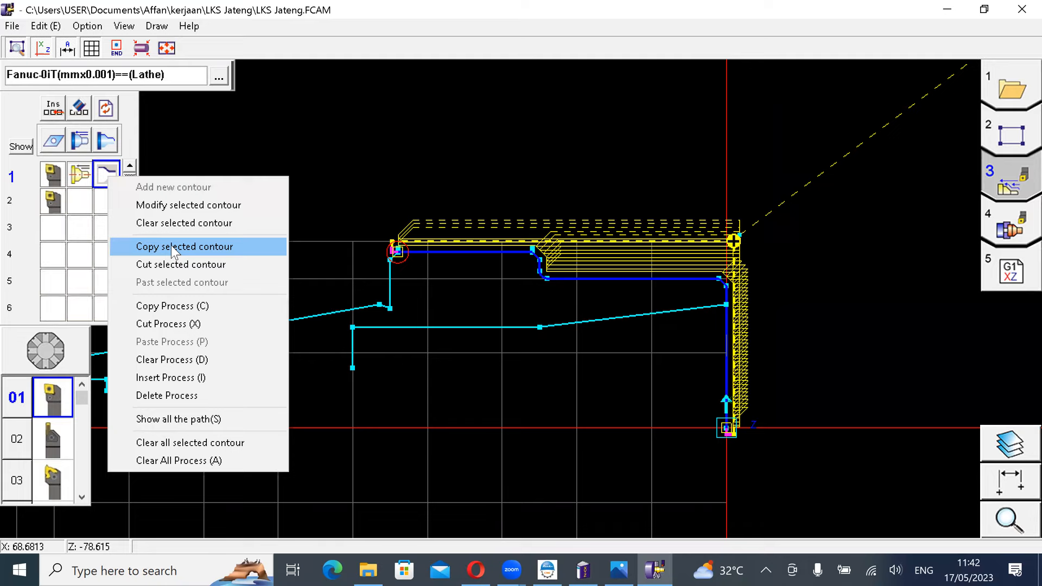
click(171, 246)
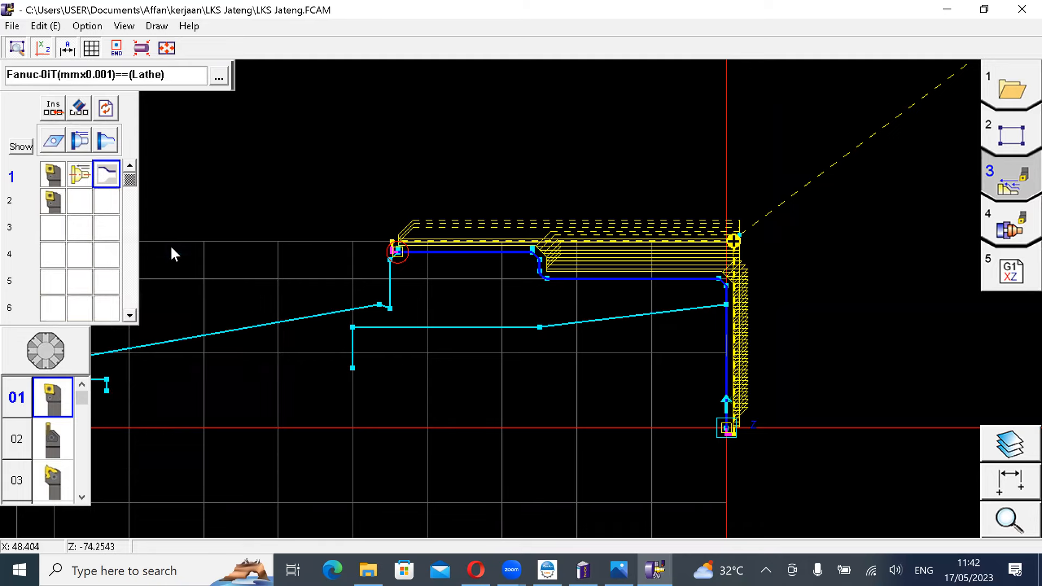
right_click(89, 208)
click(174, 307)
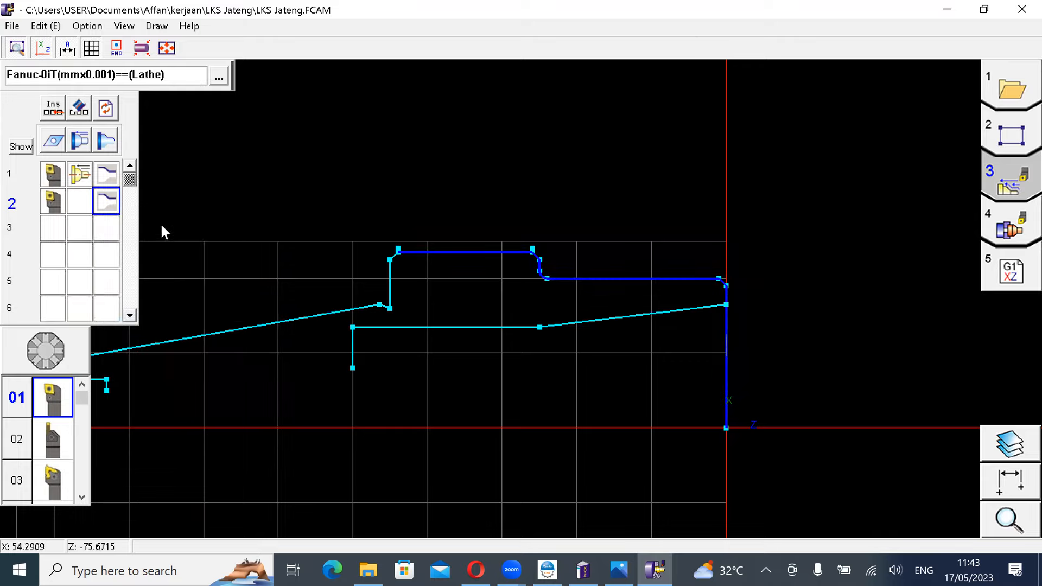
Step: Assign external right-to-left finishing to process 2 with zero X and Z allowance, accepting the automatic cycle point correction
click(82, 196)
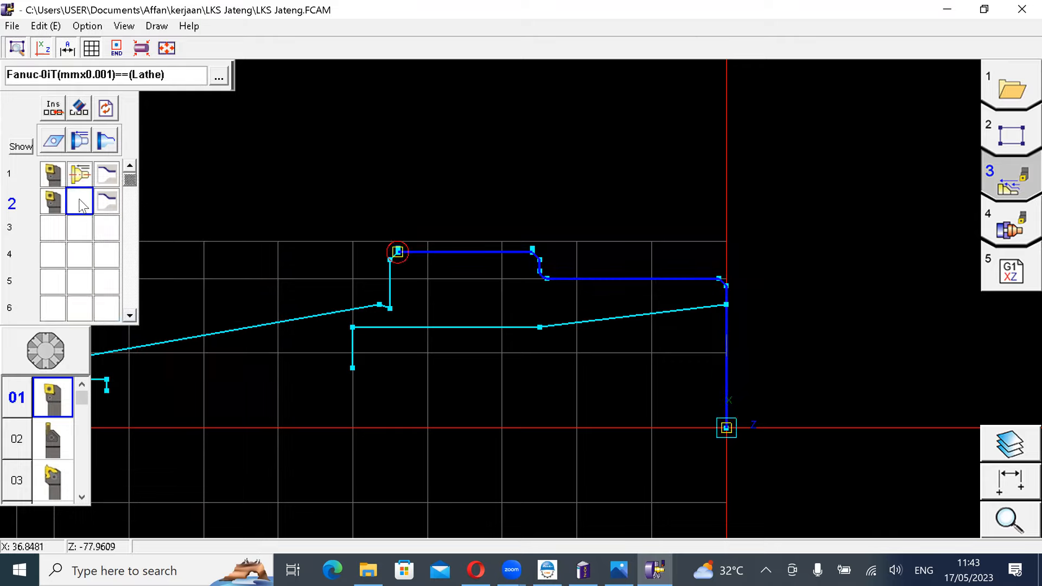
click(80, 141)
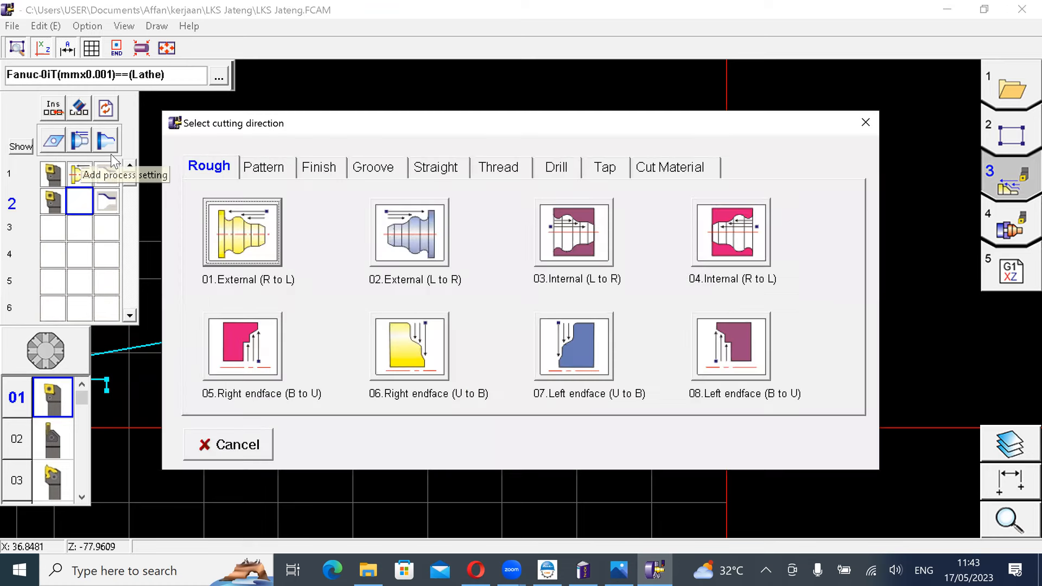
click(320, 168)
click(242, 233)
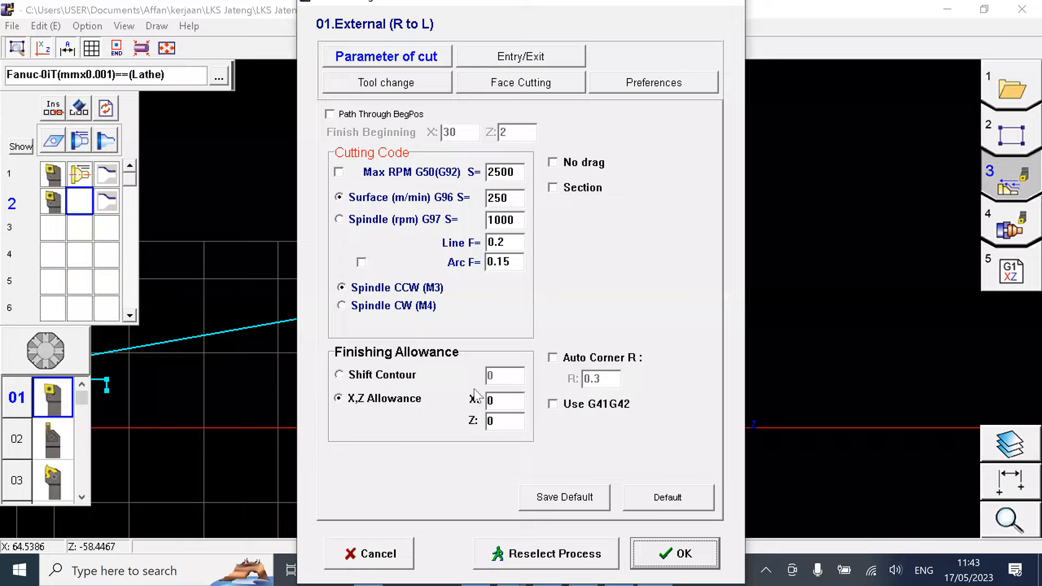
click(508, 403)
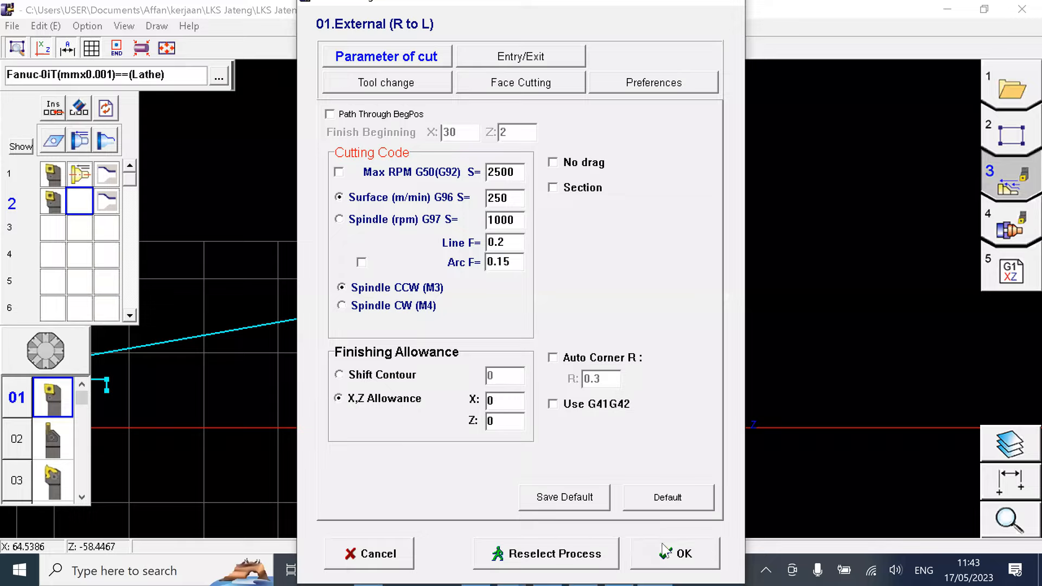
click(671, 558)
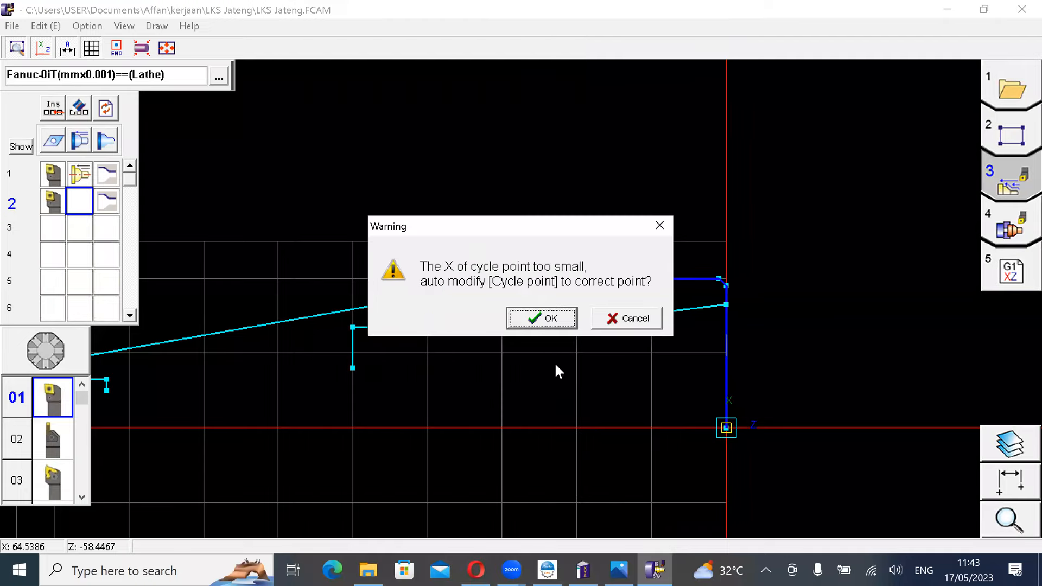
click(549, 323)
click(549, 320)
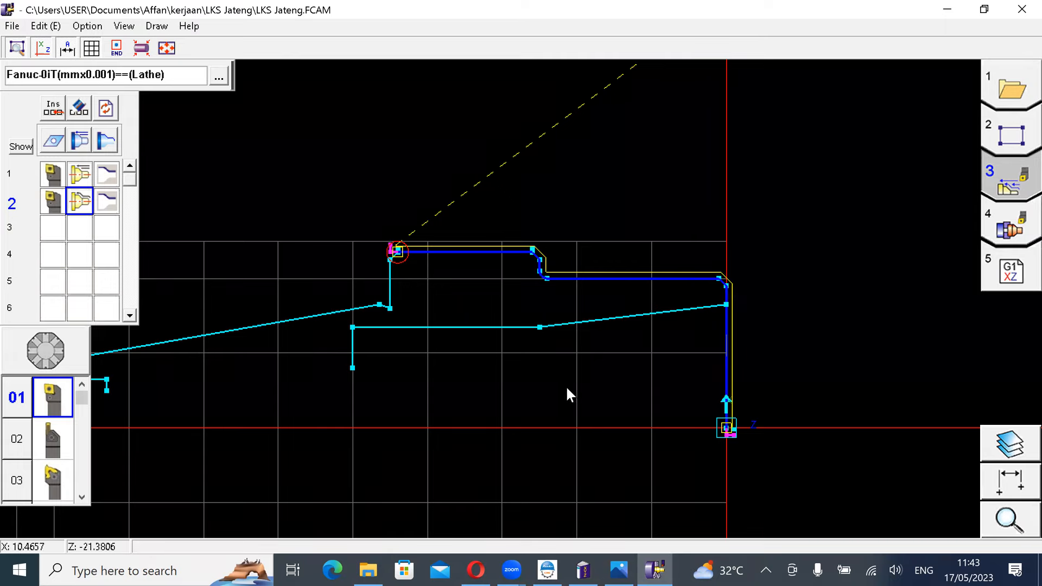
Step: Consult the Contoh Soal.jpeg drawing and start a new contour for the V-groove at X 47, Z -37 in Geometry master
click(618, 570)
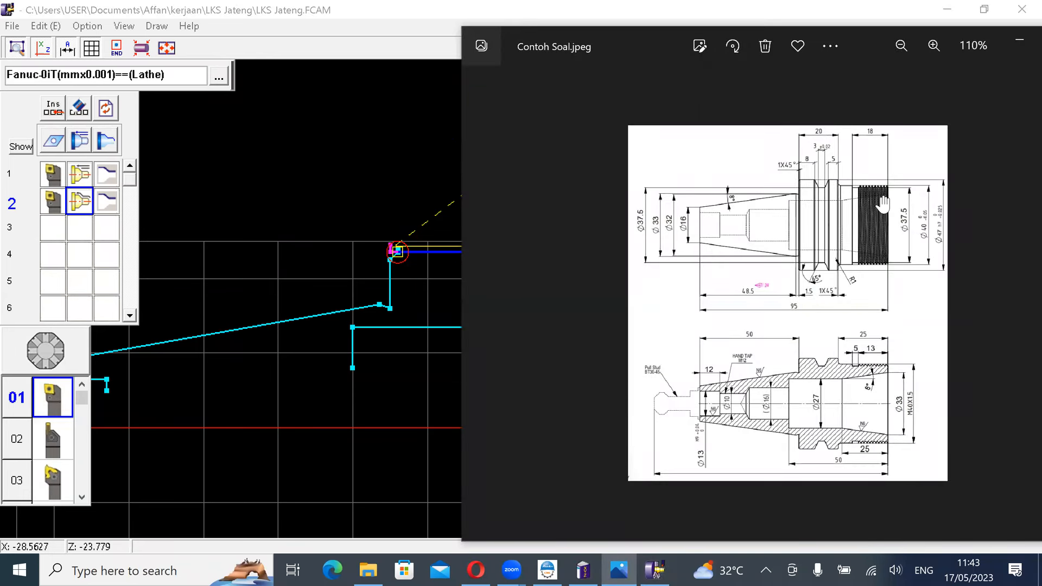
click(1020, 40)
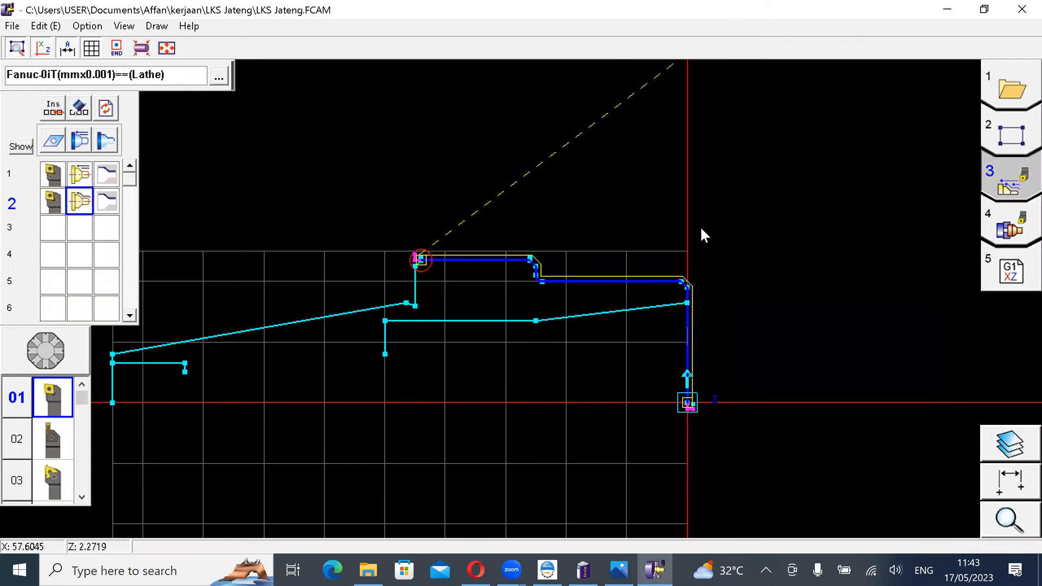
click(1014, 139)
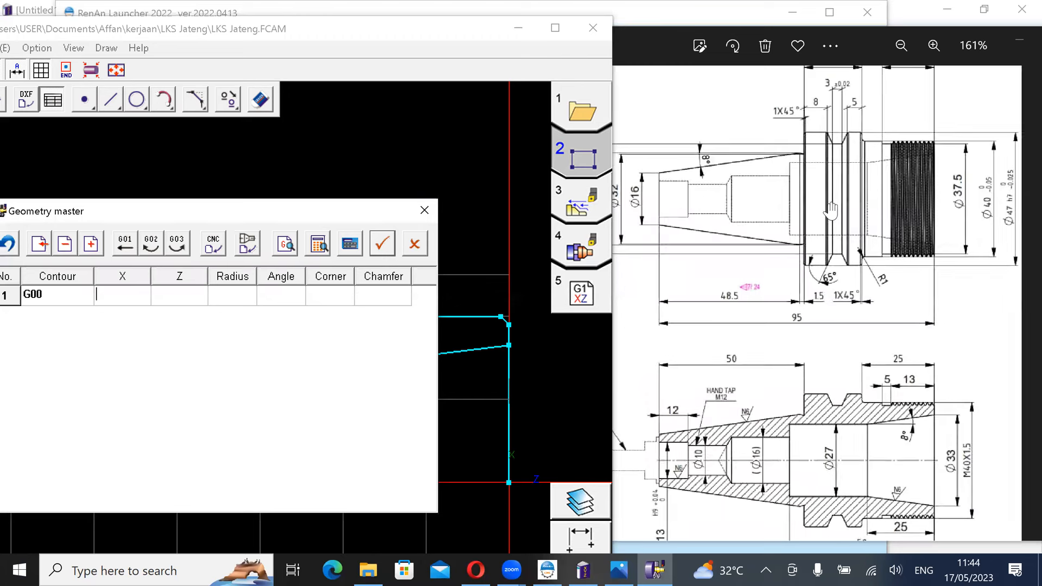
scroll(823, 165, down, 3)
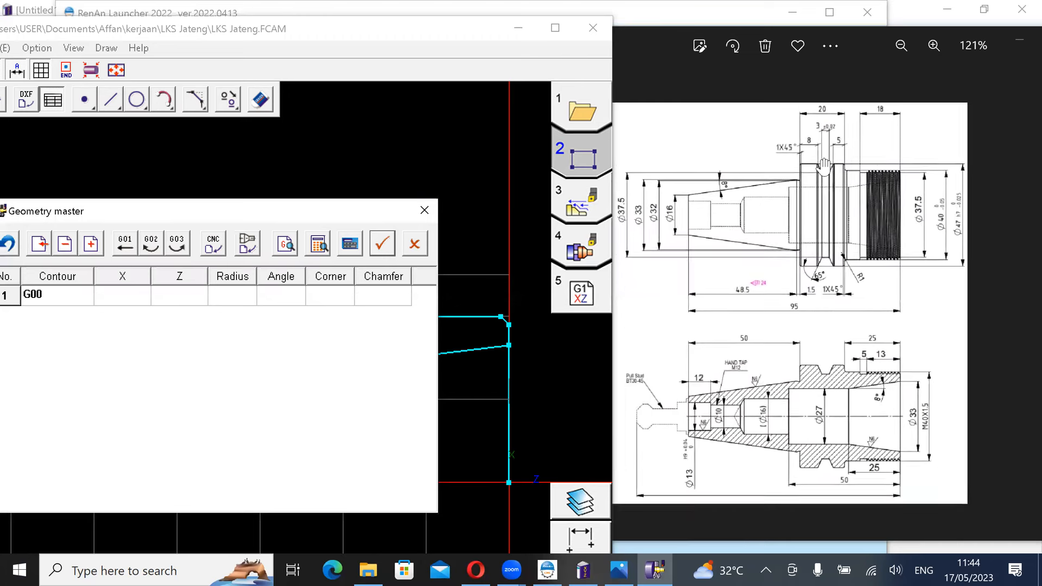
scroll(823, 166, down, 1)
scroll(814, 160, up, 3)
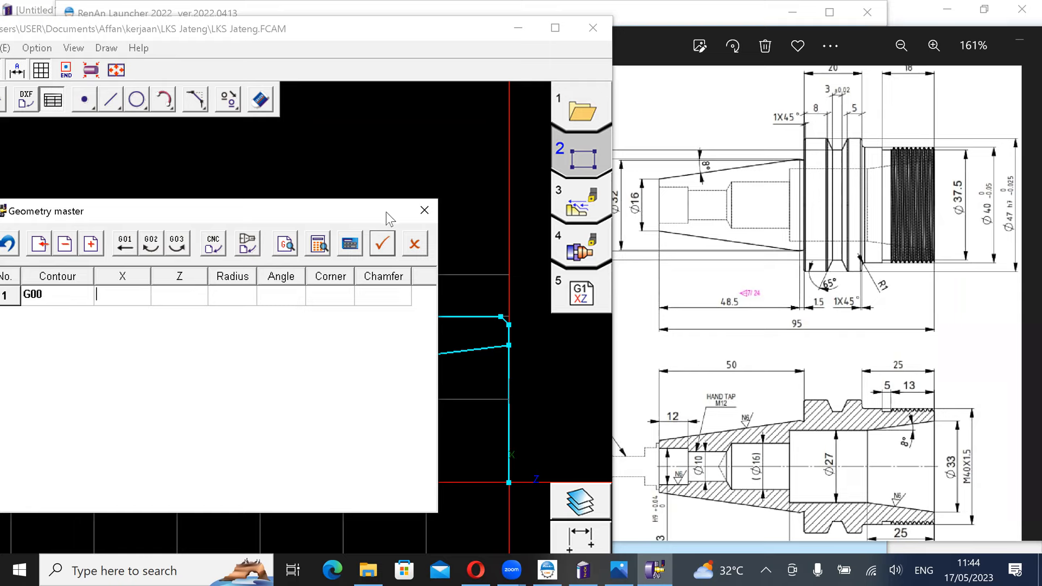
text(47)
key(Return)
text(-37)
key(Return)
key(Return)
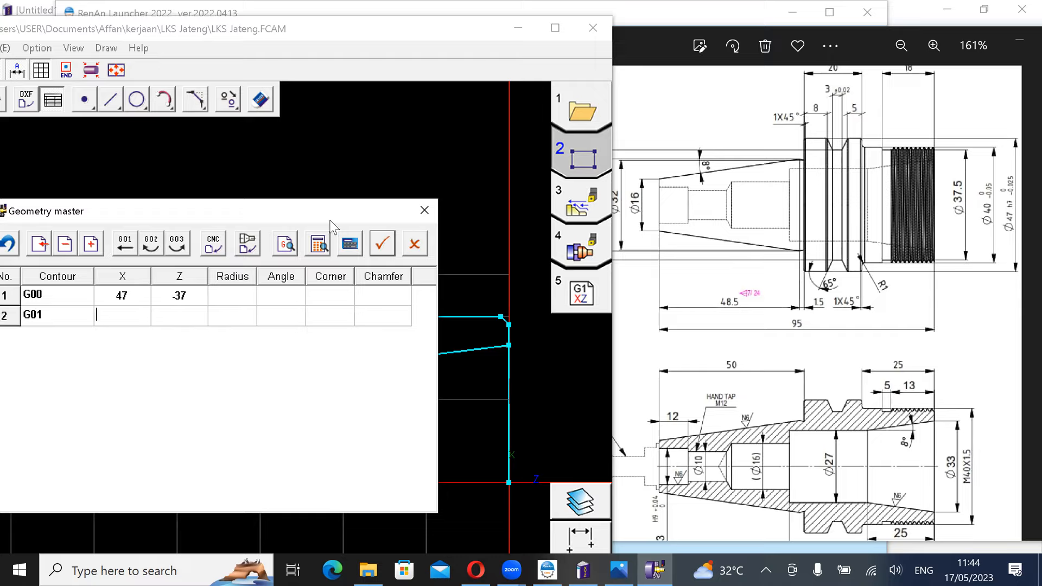
Step: Enter X 37.5 for the second point of the groove flank, following the reference drawing
click(519, 382)
middle_drag(461, 361, 500, 370)
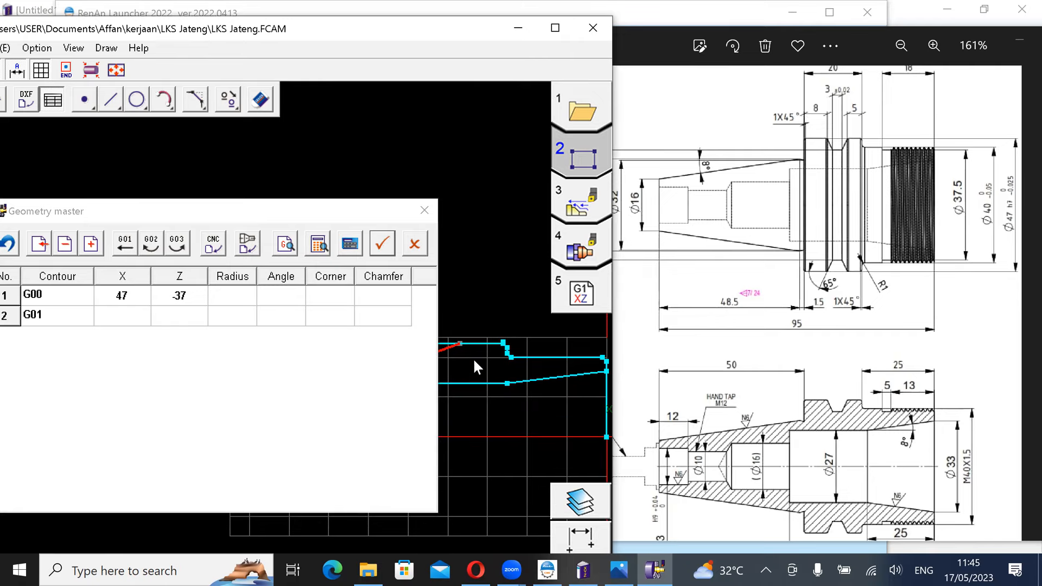
scroll(473, 361, up, 2)
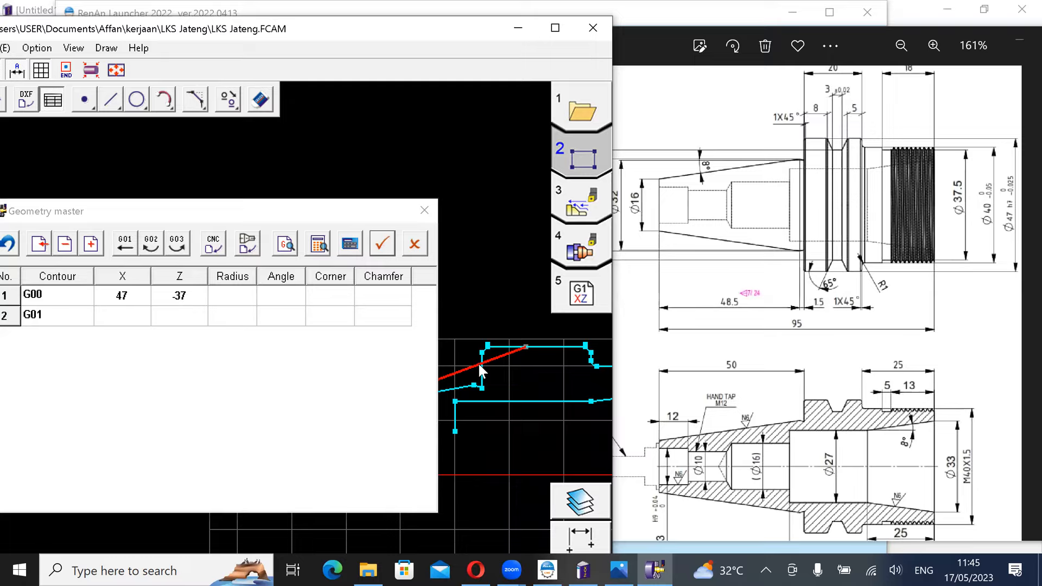
click(174, 317)
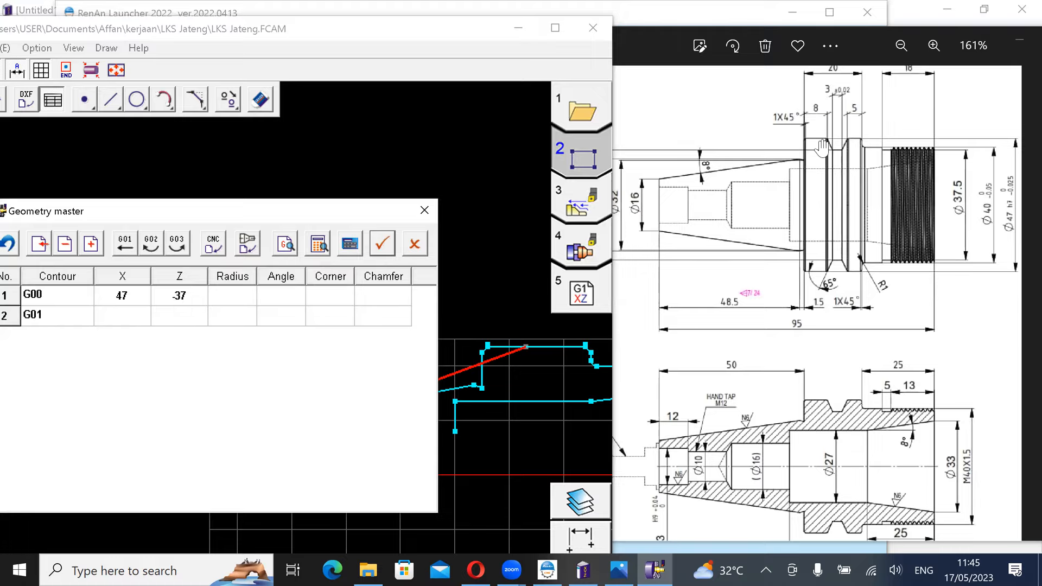
scroll(828, 145, up, 1)
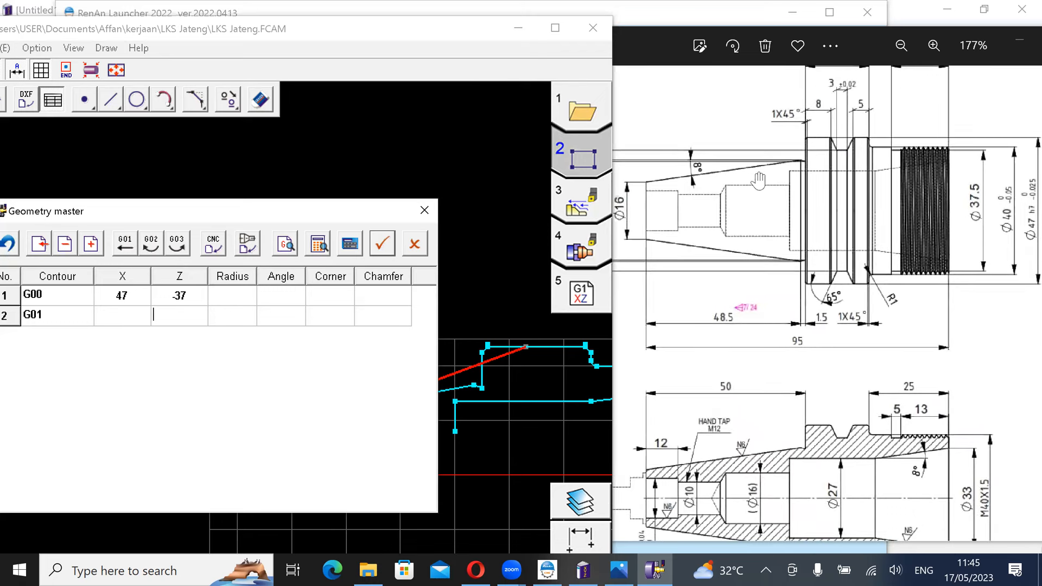
scroll(708, 192, up, 3)
scroll(709, 192, down, 8)
scroll(701, 207, up, 1)
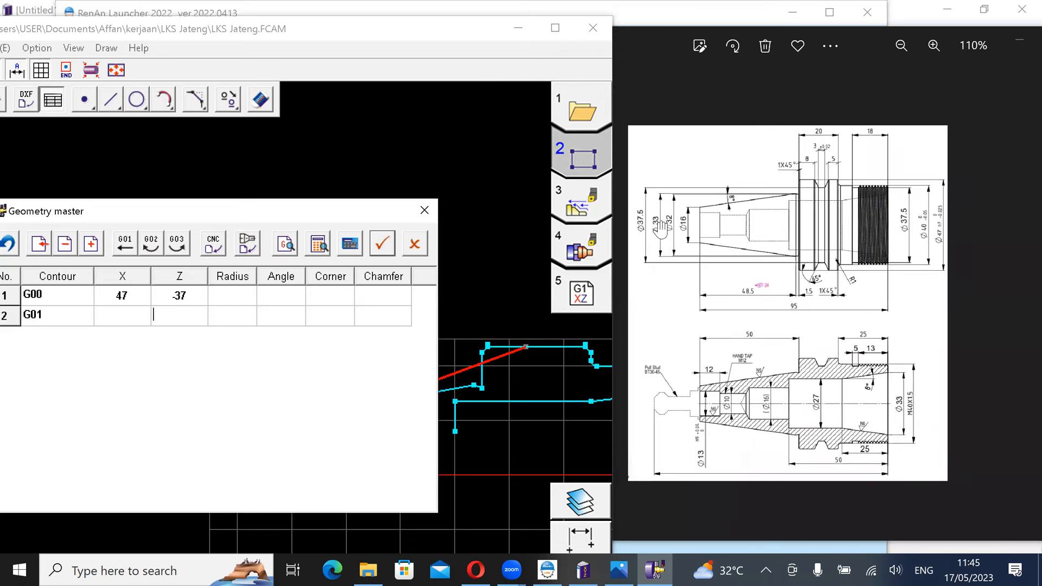
scroll(644, 221, up, 1)
scroll(644, 221, up, 1)
click(122, 315)
text(37.5)
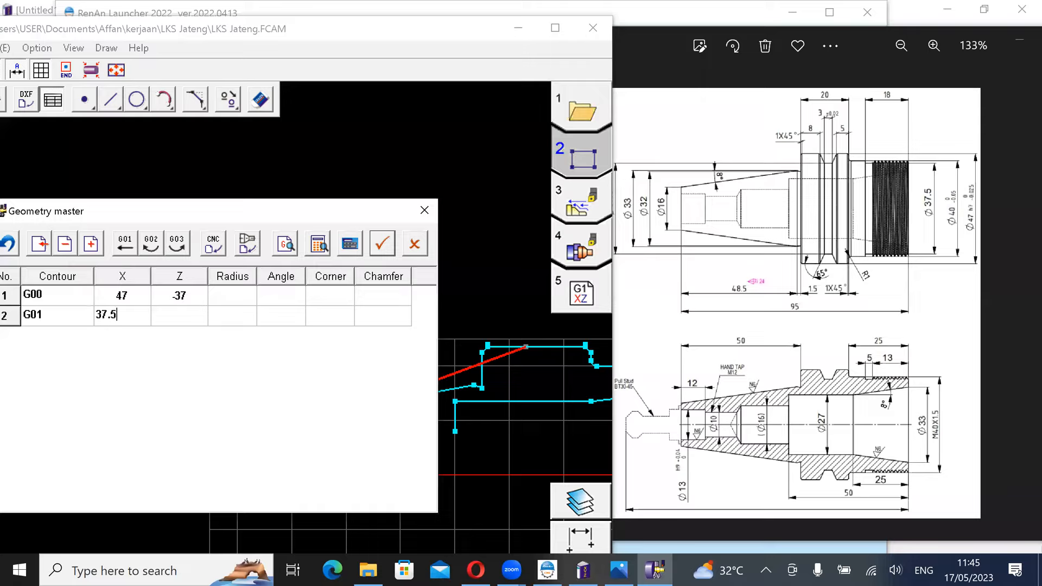
Step: Try an angle of 65 for the flank's second point and accept the correction to 245
click(194, 317)
text(-)
click(281, 315)
text(65)
key(Return)
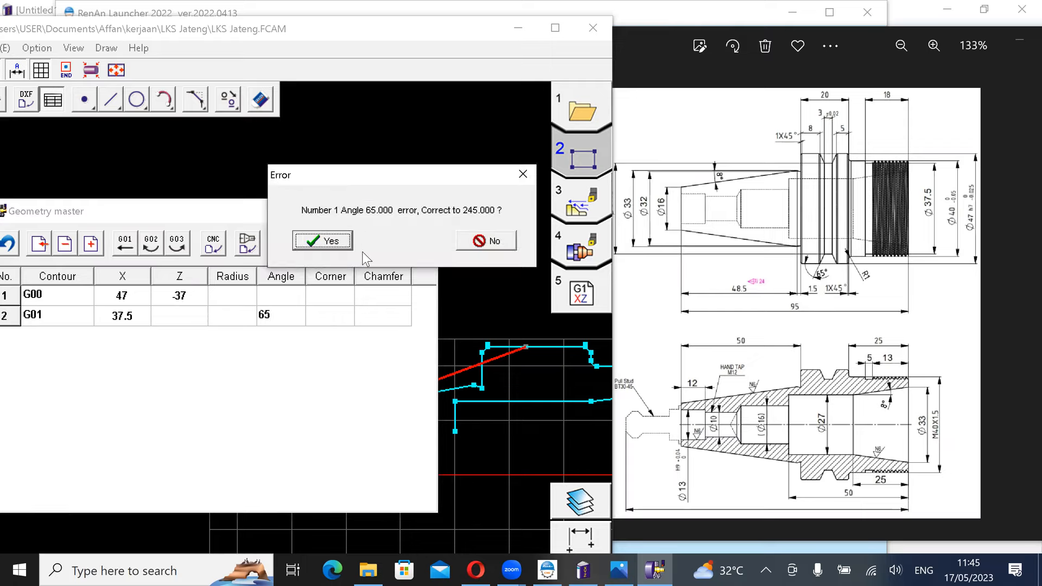
click(340, 248)
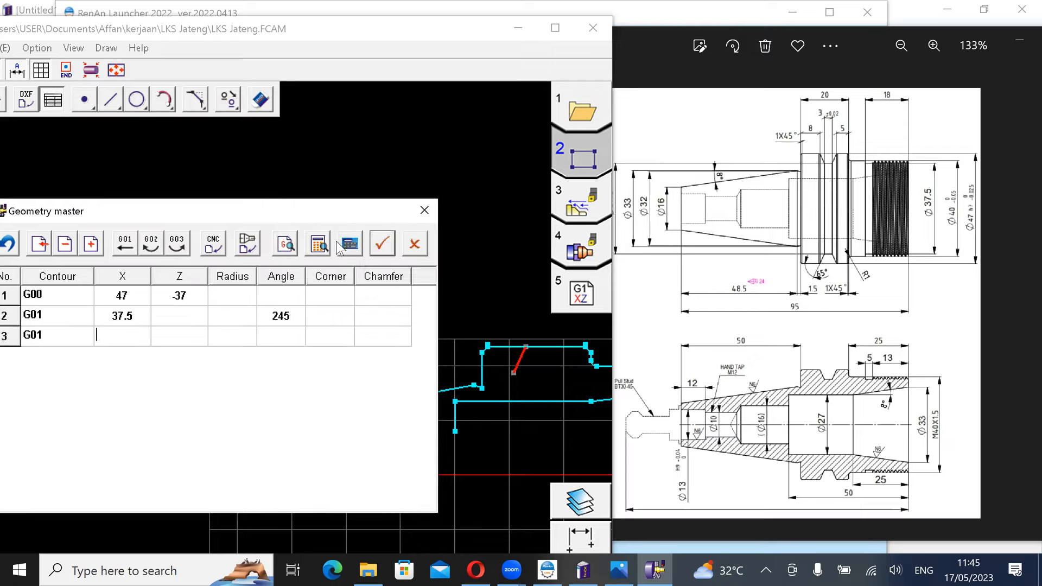
Step: Set the flank's angle to 295 and confirm the contour to draw the groove flank that starts at Z -37
click(293, 320)
key(BackSpace)
key(BackSpace)
key(BackSpace)
text(114)
key(BackSpace)
key(BackSpace)
key(BackSpace)
text(295)
key(Return)
click(382, 243)
click(341, 243)
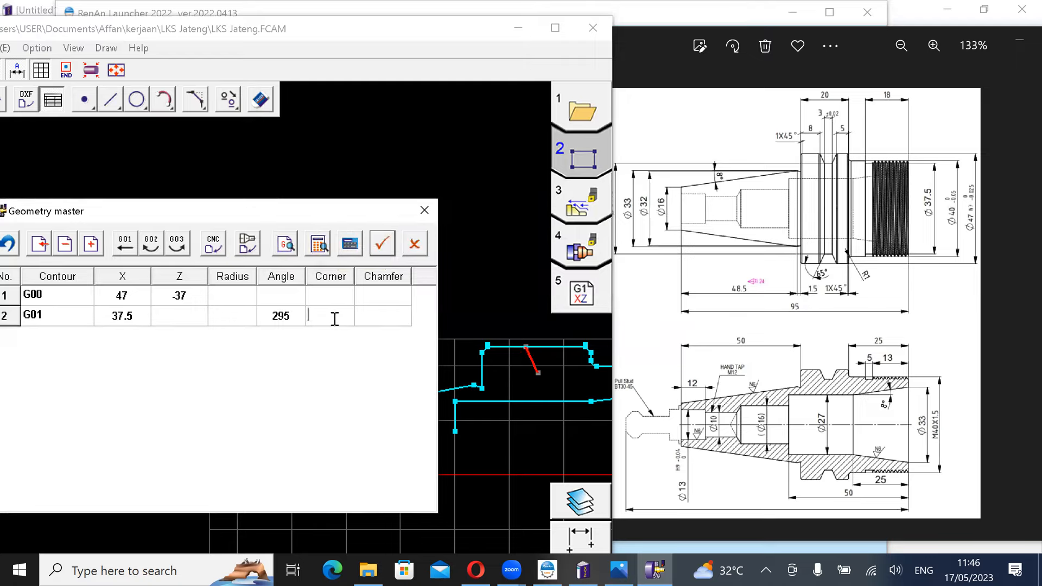
key(Return)
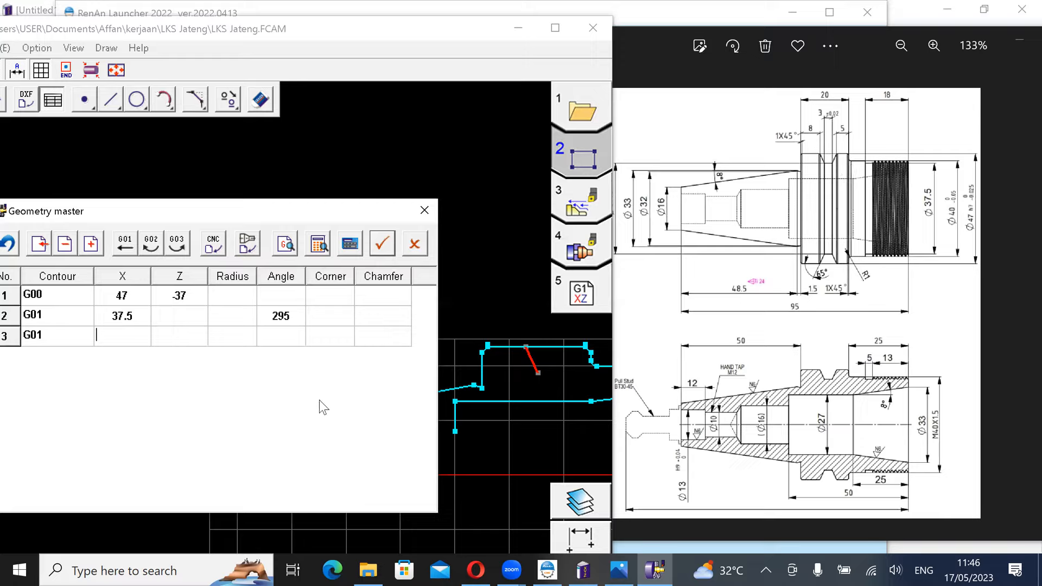
click(382, 243)
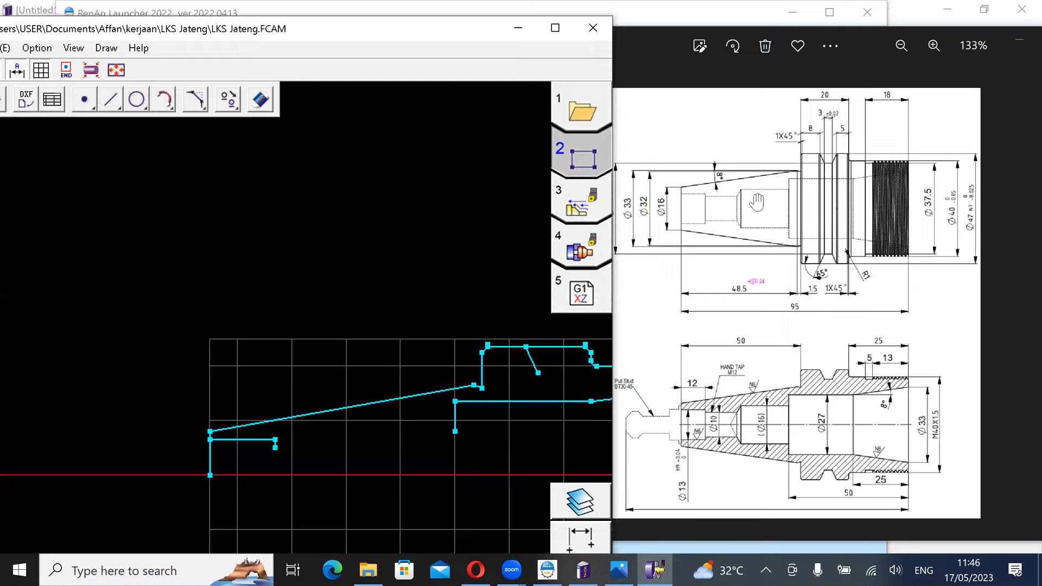
Step: Start another contour in Geometry master at X 47, Z -30 for the groove's opposite flank
click(53, 100)
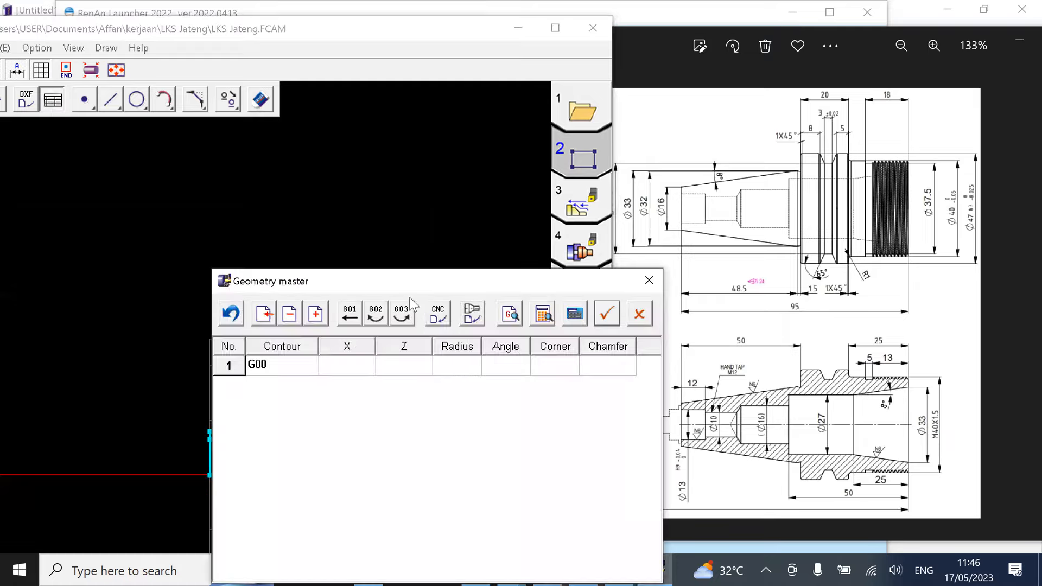
drag(421, 282, 203, 202)
click(140, 284)
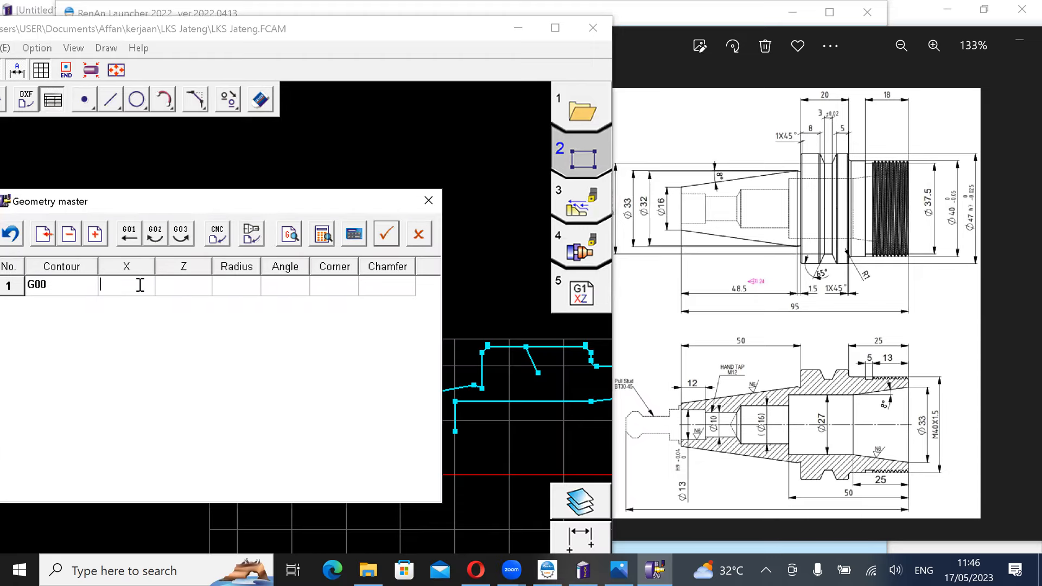
text(47)
text(-)
text(3)
text(0)
key(Return)
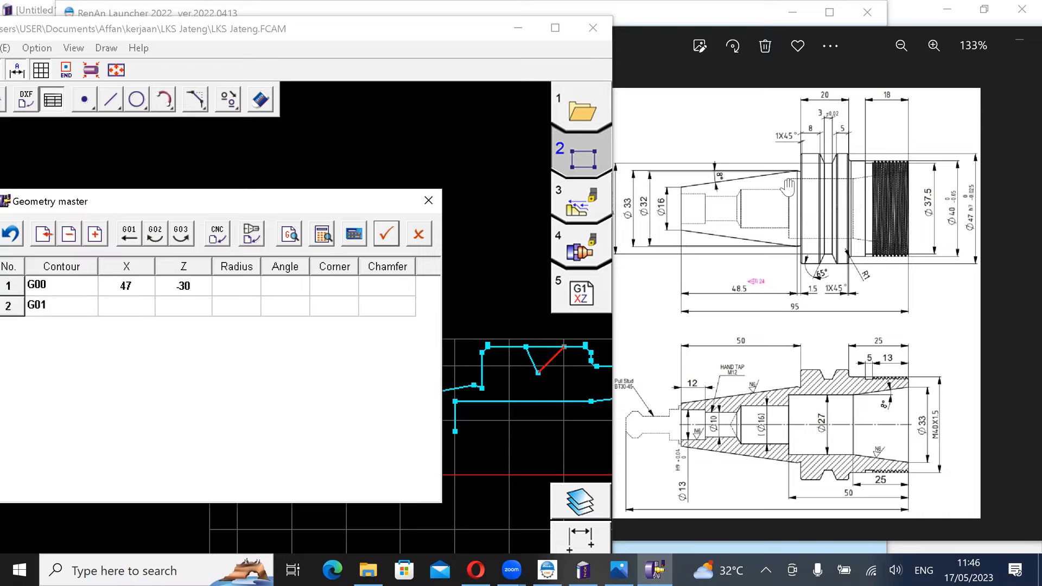
Step: Enter X 37.5 and angle 65 for the second point, accept the correction to 245, and confirm the flank
text(37.5)
key(Tab)
key(Tab)
key(Tab)
text(65)
key(Return)
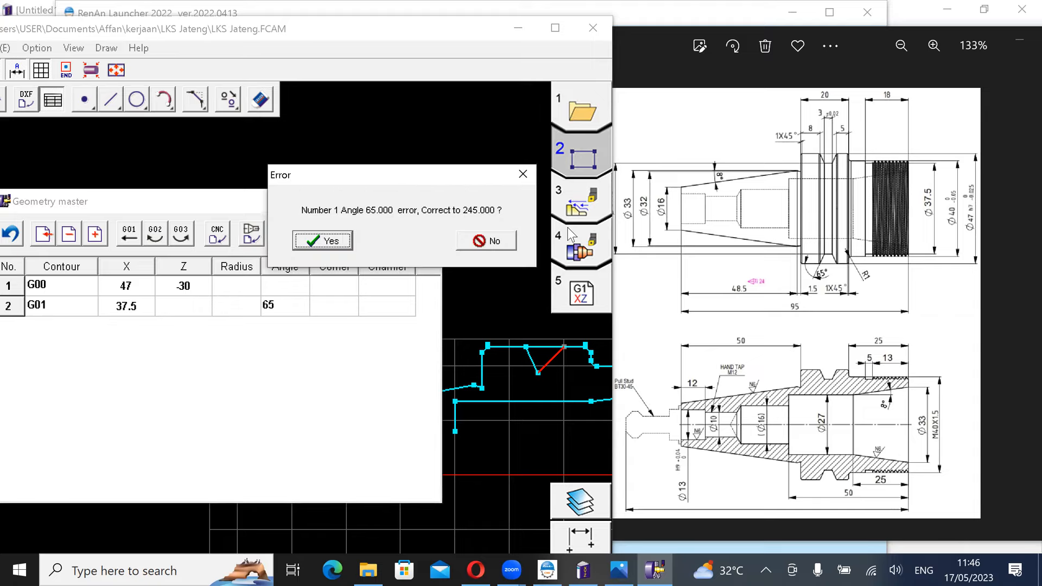
key(Return)
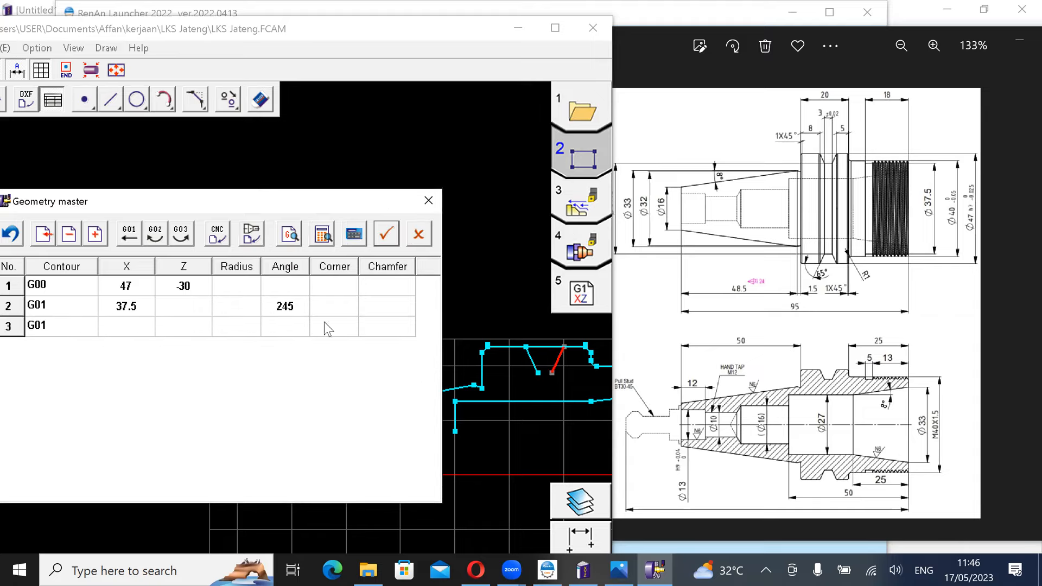
click(391, 237)
click(571, 340)
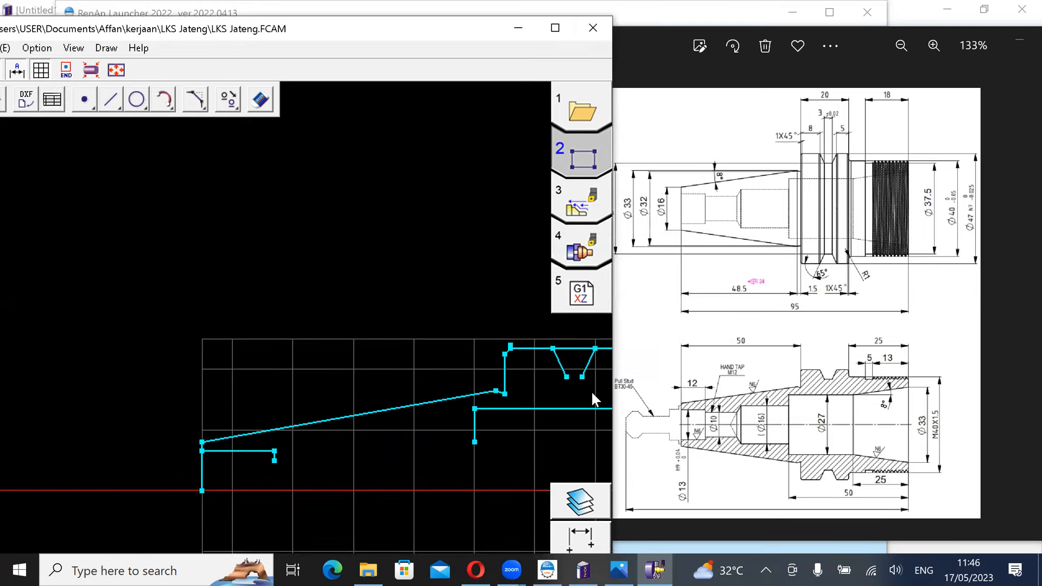
Step: Examine the end point coordinates of the groove flank starting at Z -37 in Geometry master and close the table without changes
scroll(391, 367, up, 2)
scroll(400, 372, down, 2)
scroll(396, 363, up, 3)
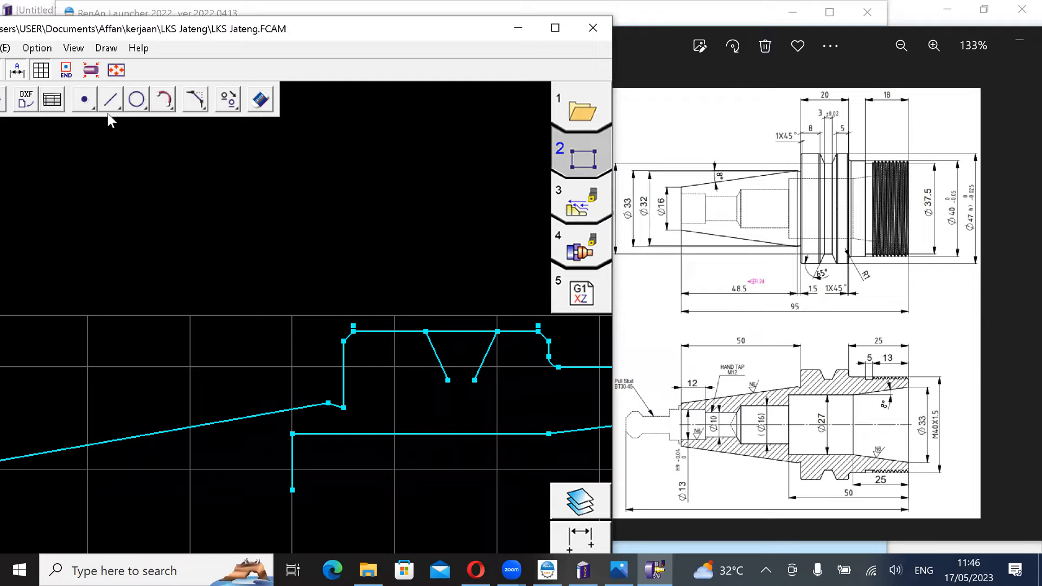
click(52, 99)
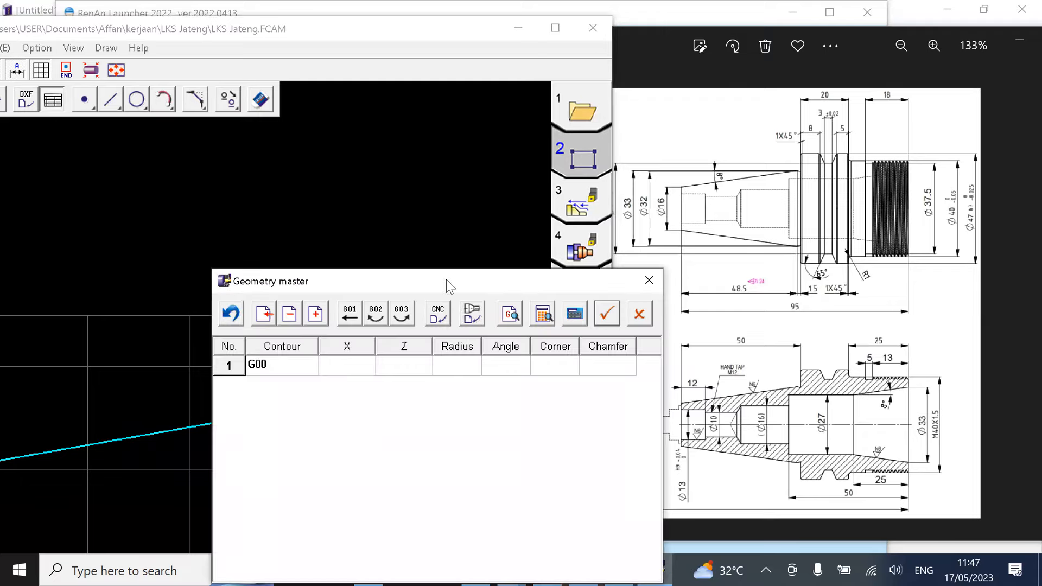
drag(446, 279, 76, 197)
click(442, 365)
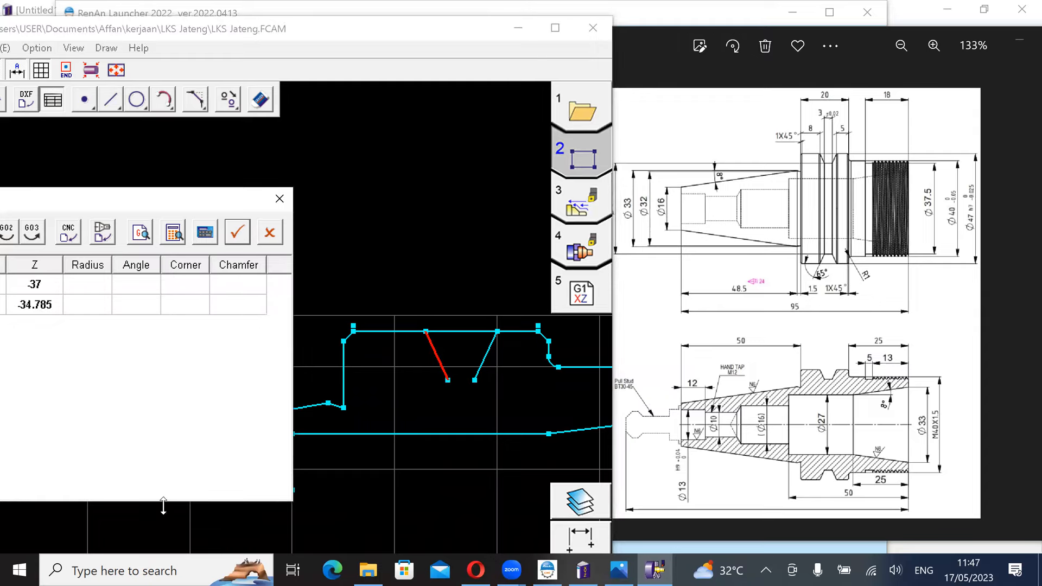
click(153, 568)
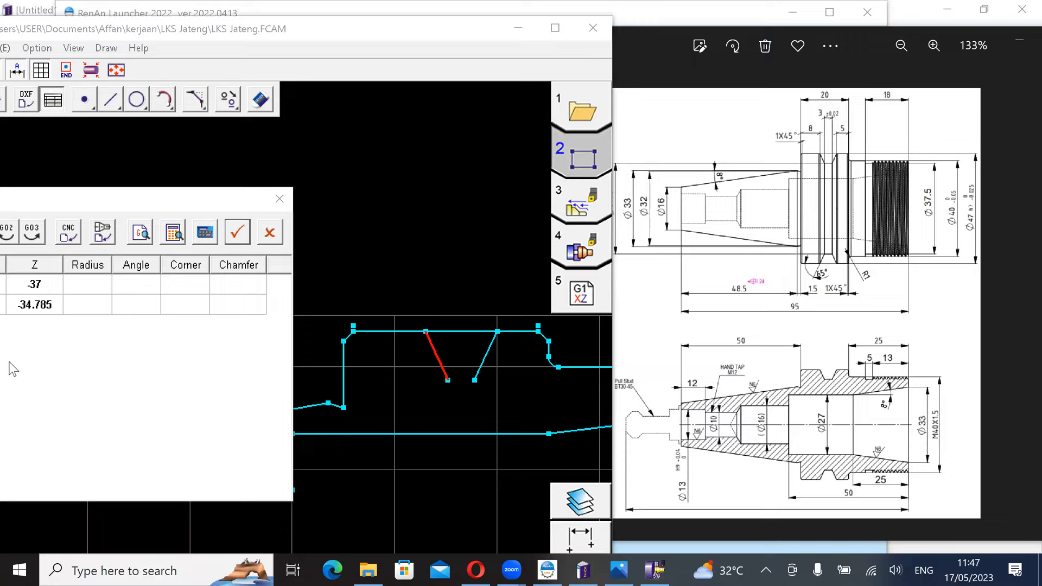
click(271, 234)
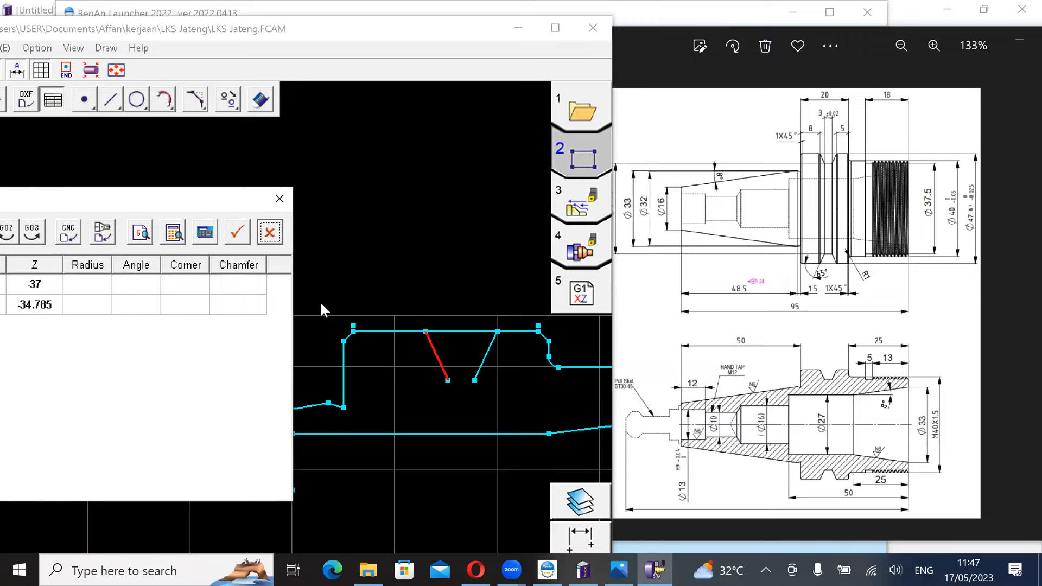
click(346, 243)
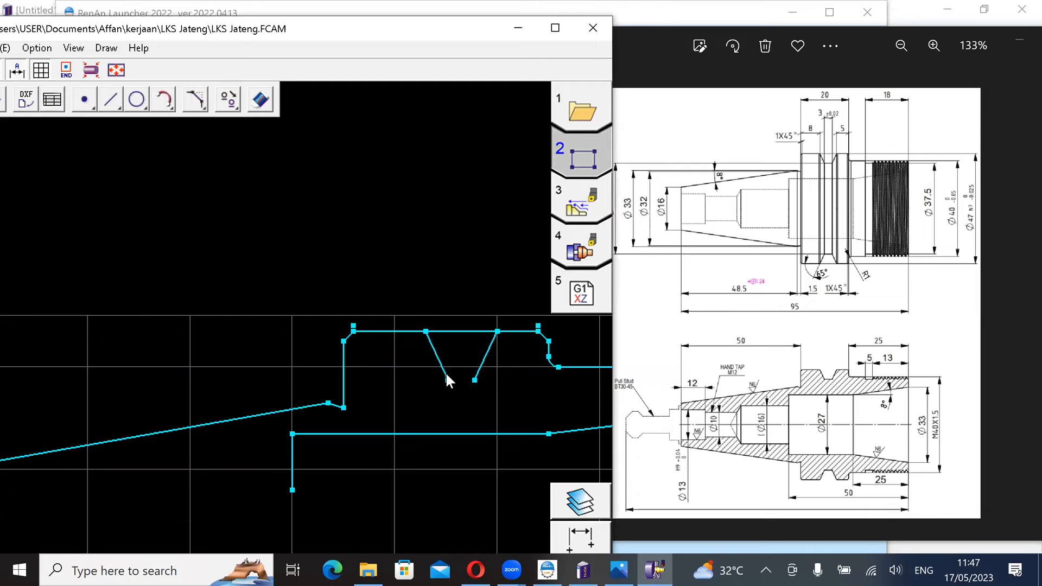
Step: Start a new contour in Geometry master at X 47, Z -30 to trace the V-groove
click(53, 101)
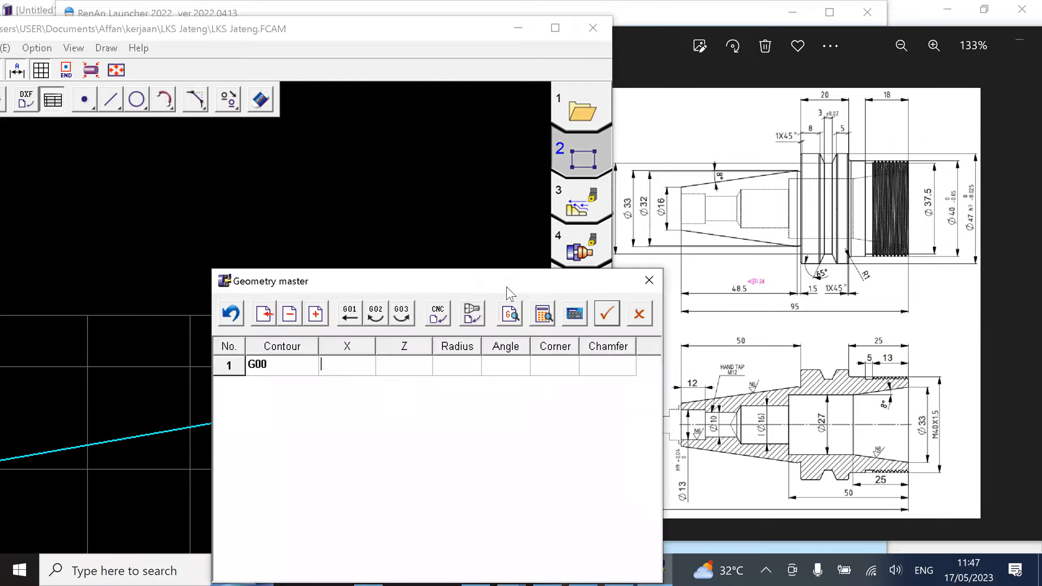
drag(503, 278, 252, 208)
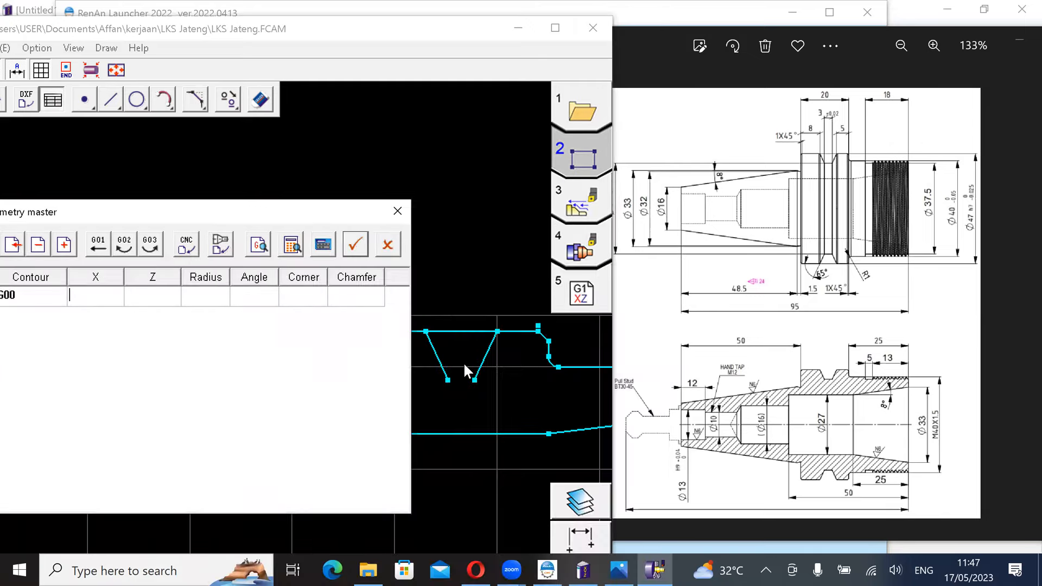
text(47)
key(Return)
text(-30)
key(Return)
Step: Add the groove points X 37.5, Z -32.215 and Z -34.785, and confirm the contour to draw the groove floor
text(37.5)
key(Return)
text(-32.215)
key(Return)
key(Return)
text(-34.785)
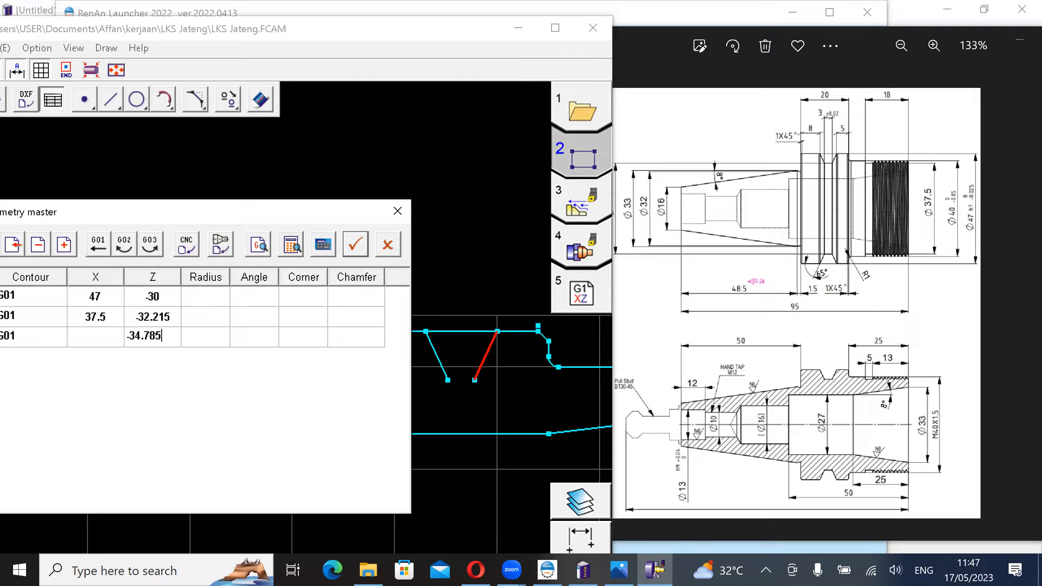
key(Return)
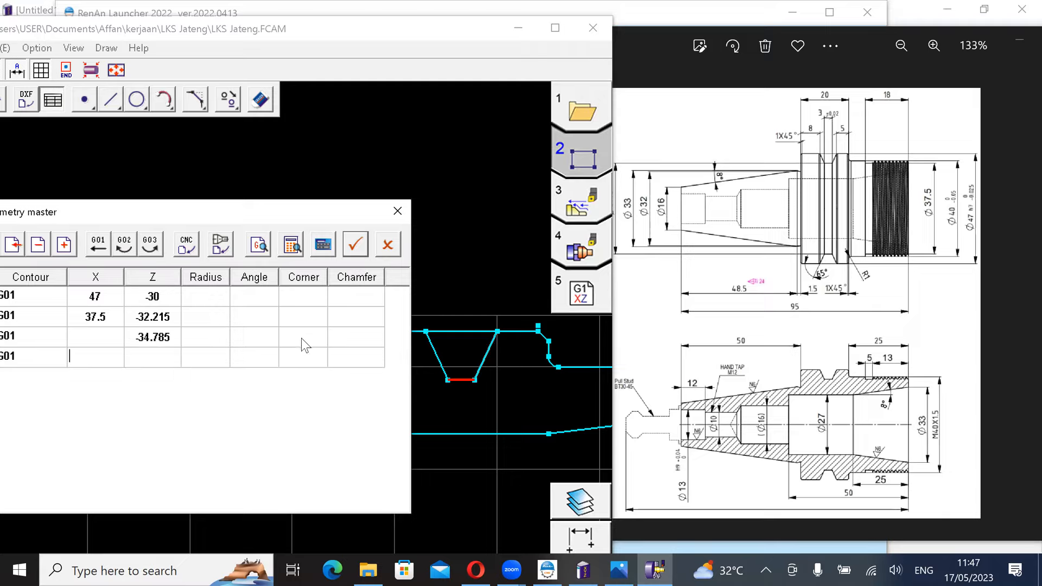
click(355, 245)
click(567, 339)
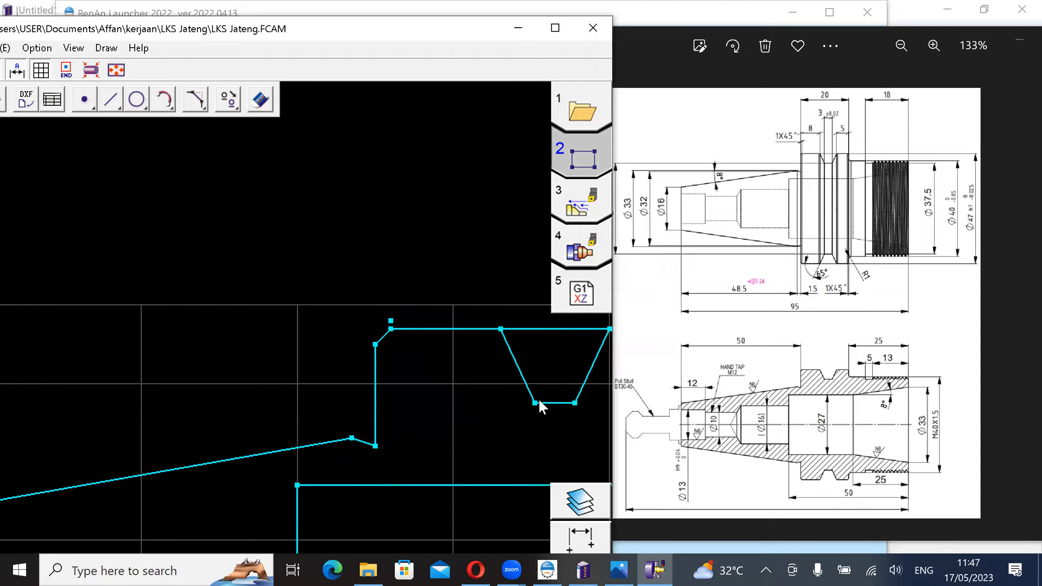
scroll(464, 373, up, 1)
middle_drag(464, 373, 312, 380)
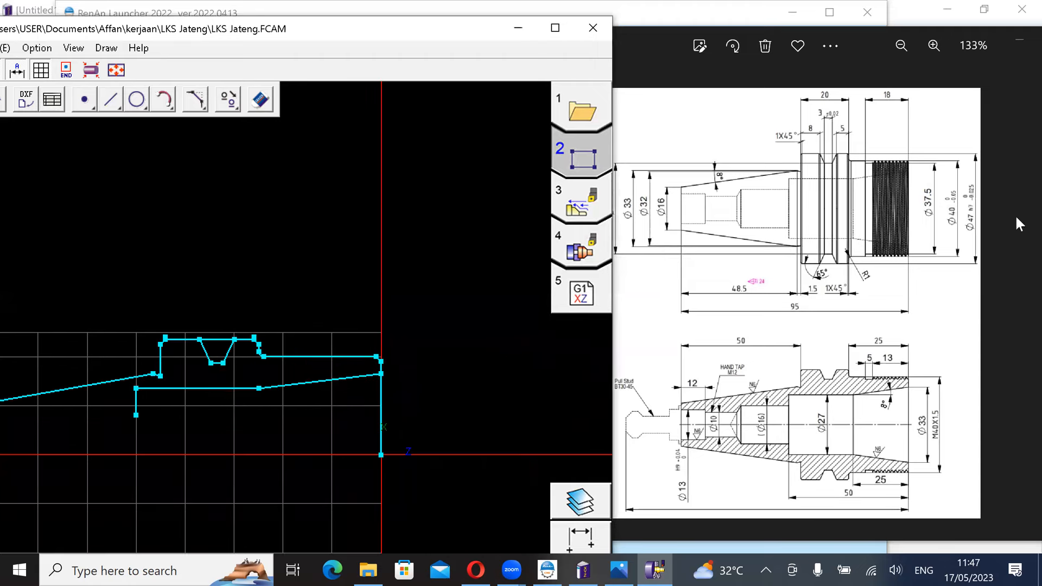
Step: Start a contour in Geometry master at X 40, Z -13 for the undercut behind the thread
scroll(862, 318, down, 1)
scroll(854, 380, up, 3)
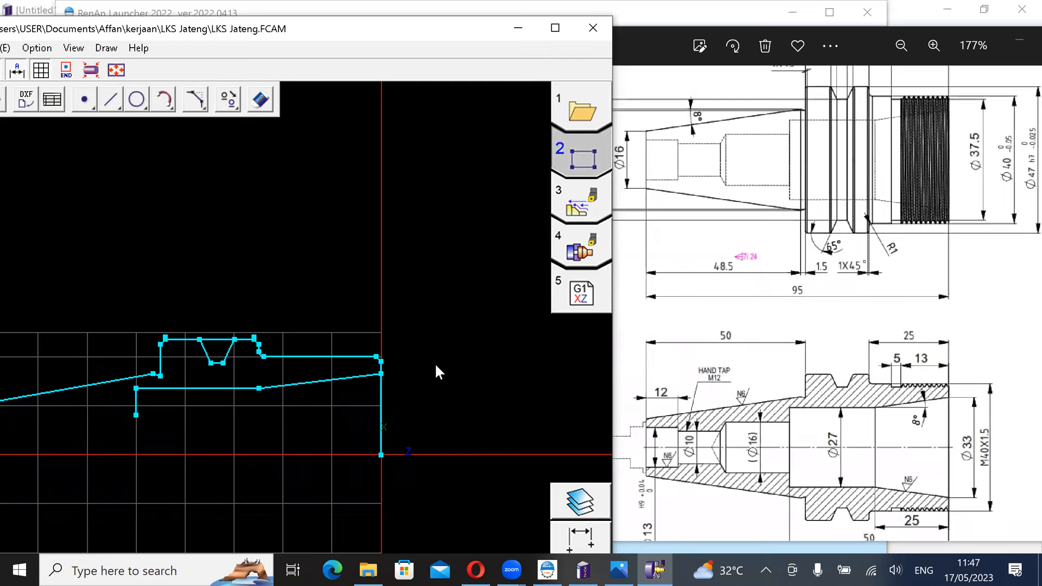
scroll(906, 393, up, 1)
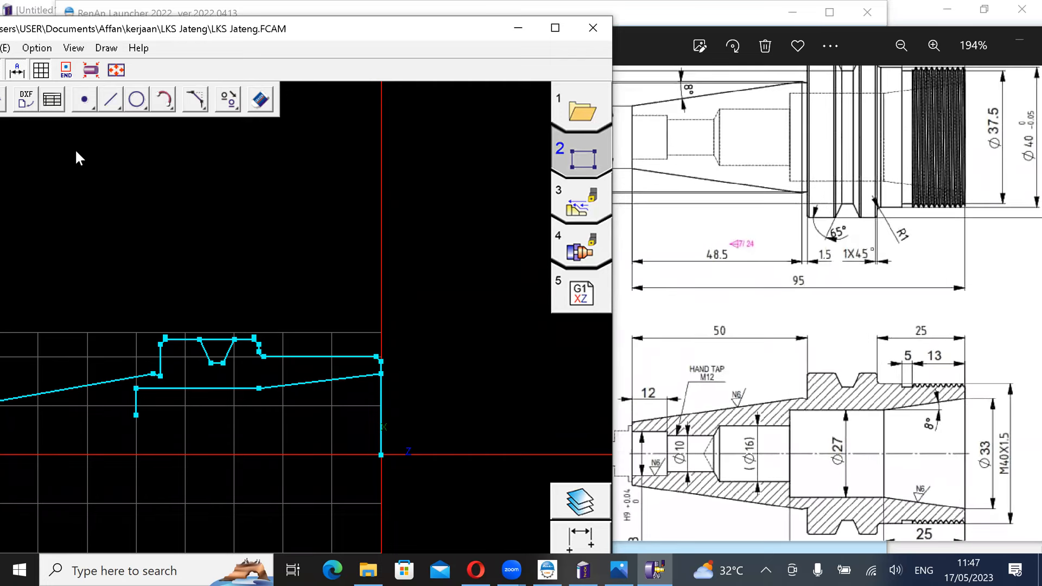
click(53, 100)
drag(508, 283, 305, 259)
text(40)
key(Return)
text(-13)
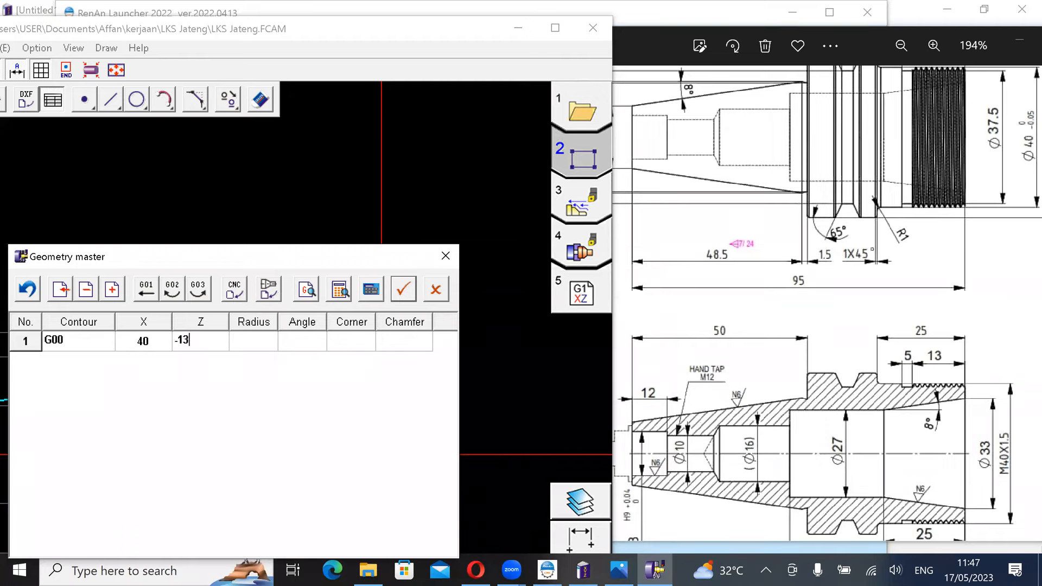
key(Return)
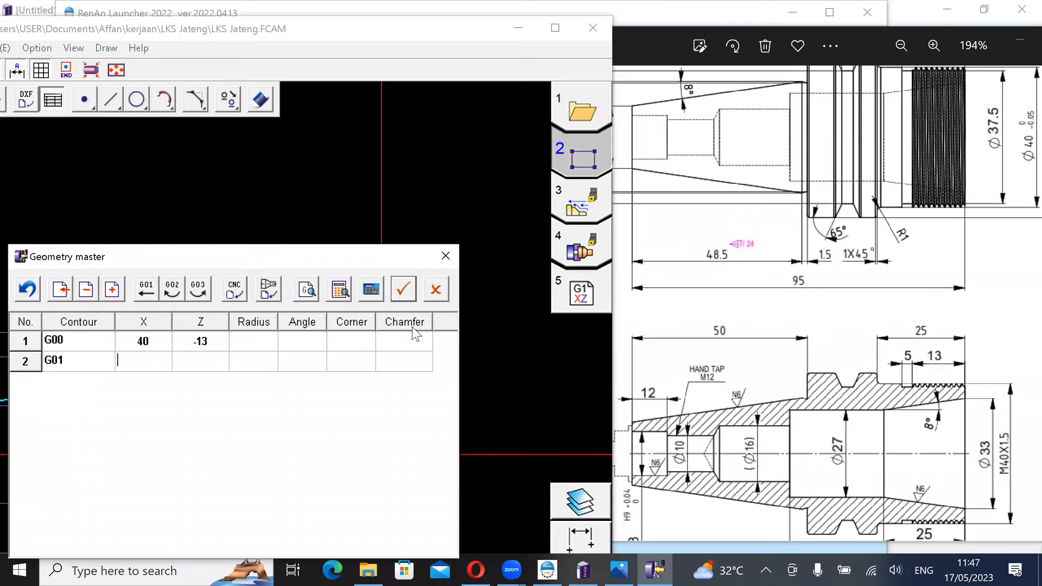
Step: Examine the thread end of the part profile around the undercut's start point
click(502, 387)
scroll(501, 386, down, 3)
scroll(501, 386, up, 6)
scroll(502, 388, up, 4)
scroll(525, 409, down, 5)
scroll(531, 416, up, 4)
middle_drag(609, 400, 609, 396)
scroll(532, 392, down, 5)
scroll(483, 401, up, 8)
scroll(496, 406, down, 3)
scroll(497, 406, down, 5)
middle_drag(497, 406, 549, 390)
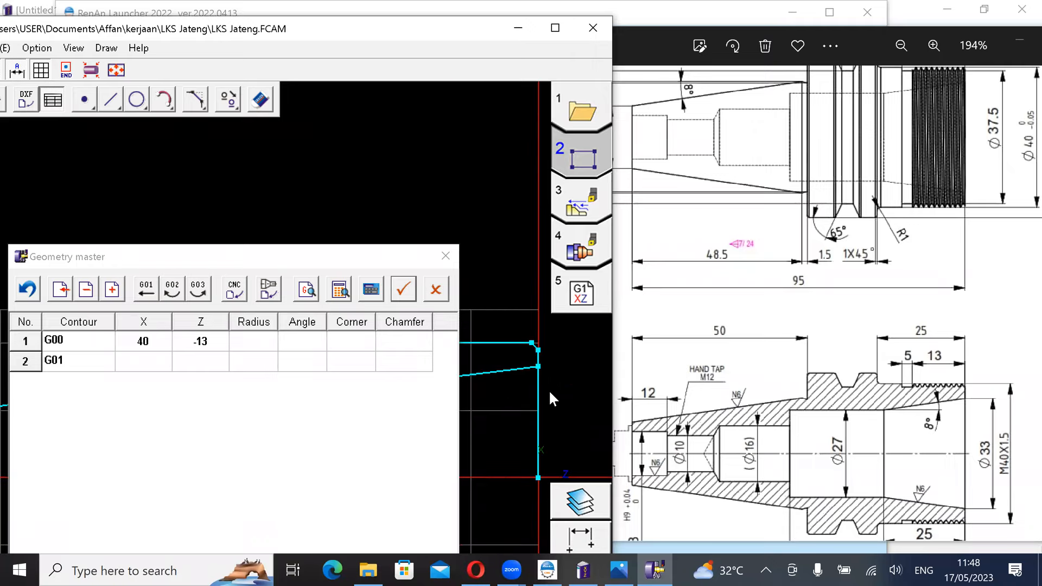
scroll(549, 389, up, 4)
scroll(551, 391, down, 3)
middle_drag(526, 400, 573, 399)
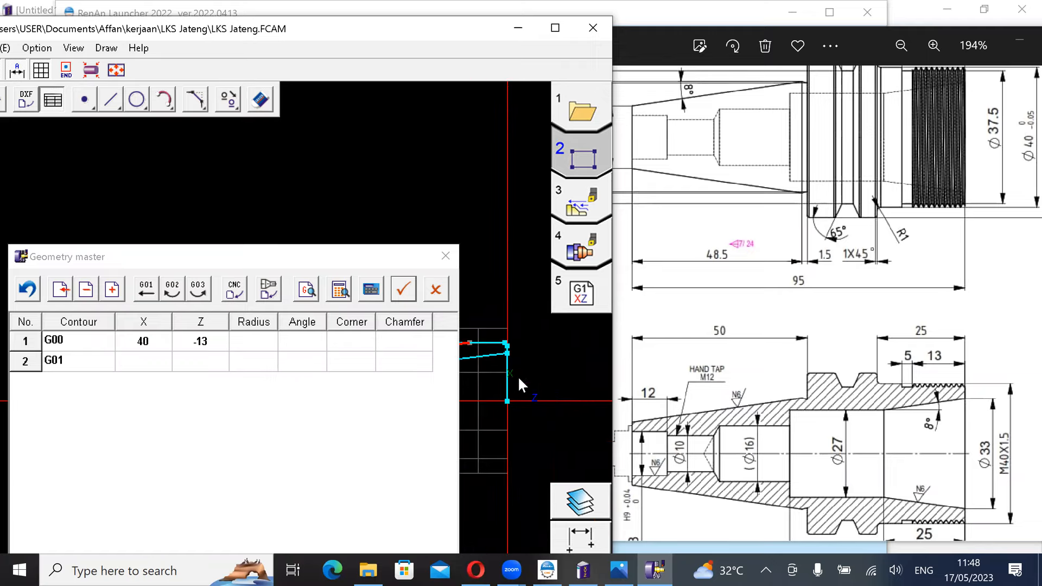
scroll(519, 378, up, 1)
scroll(505, 361, down, 1)
middle_drag(494, 355, 476, 382)
scroll(549, 368, up, 1)
scroll(477, 382, up, 1)
Step: Set the undercut's second point to X 37.5, following the diameter given in the part drawing
click(144, 361)
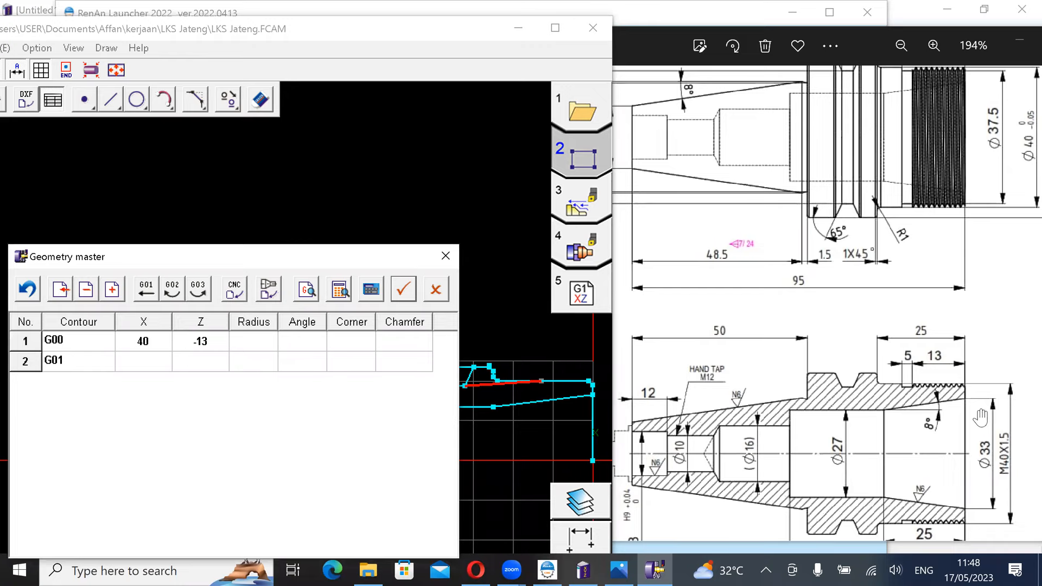
scroll(904, 437, down, 2)
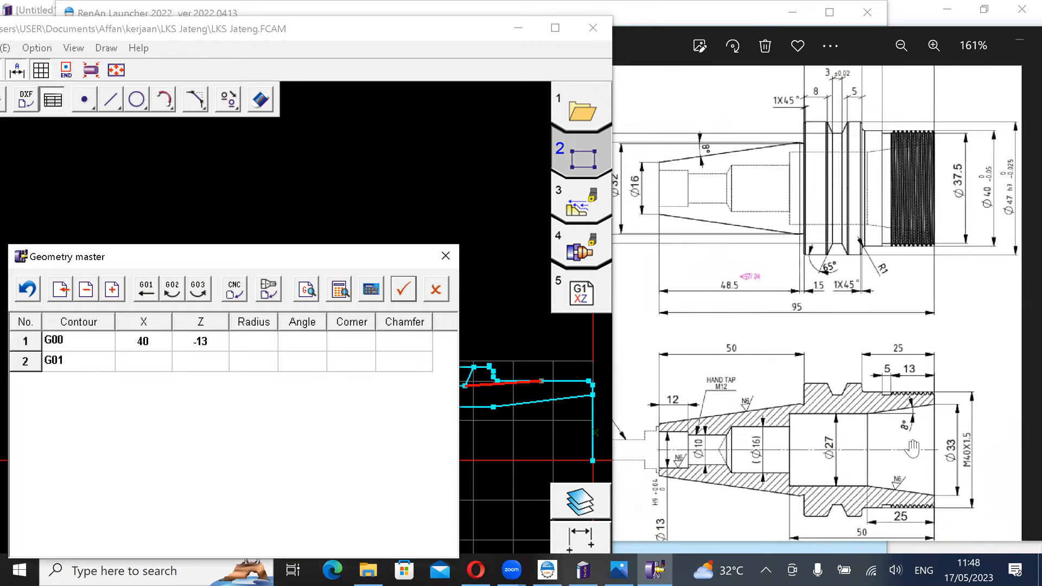
scroll(912, 448, up, 2)
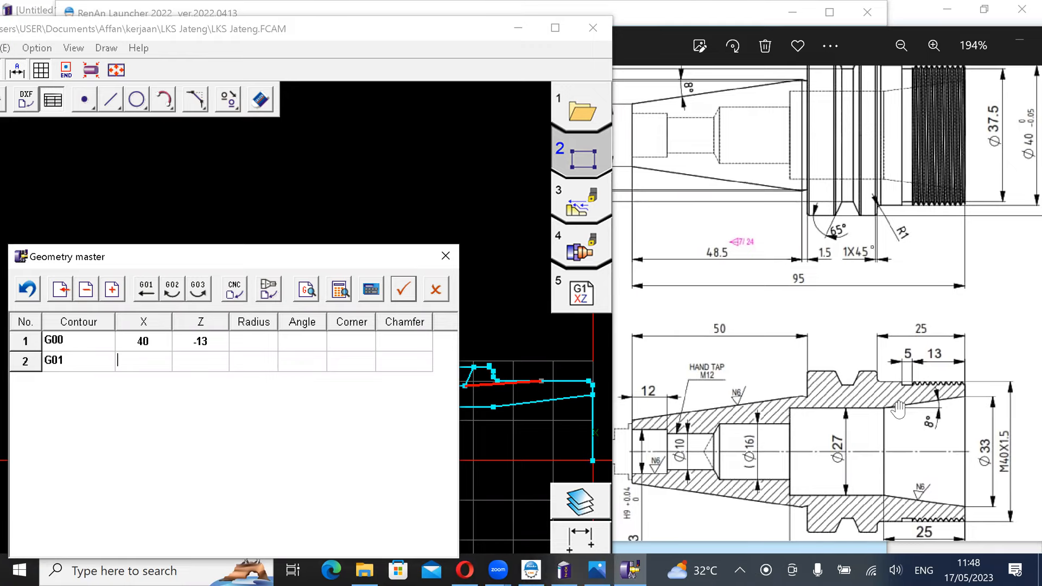
scroll(898, 408, down, 1)
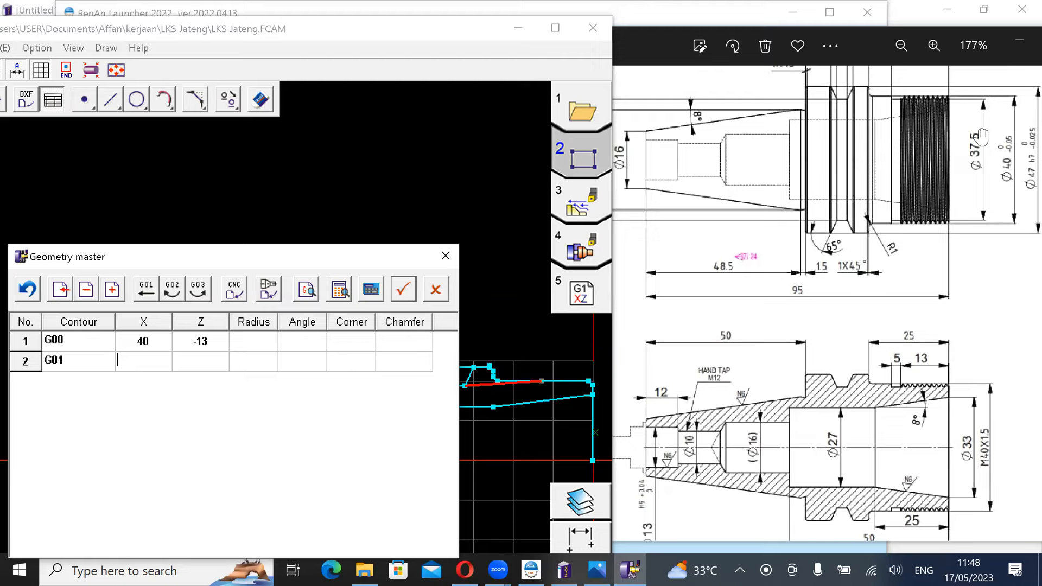
text(37.5)
key(Return)
key(Return)
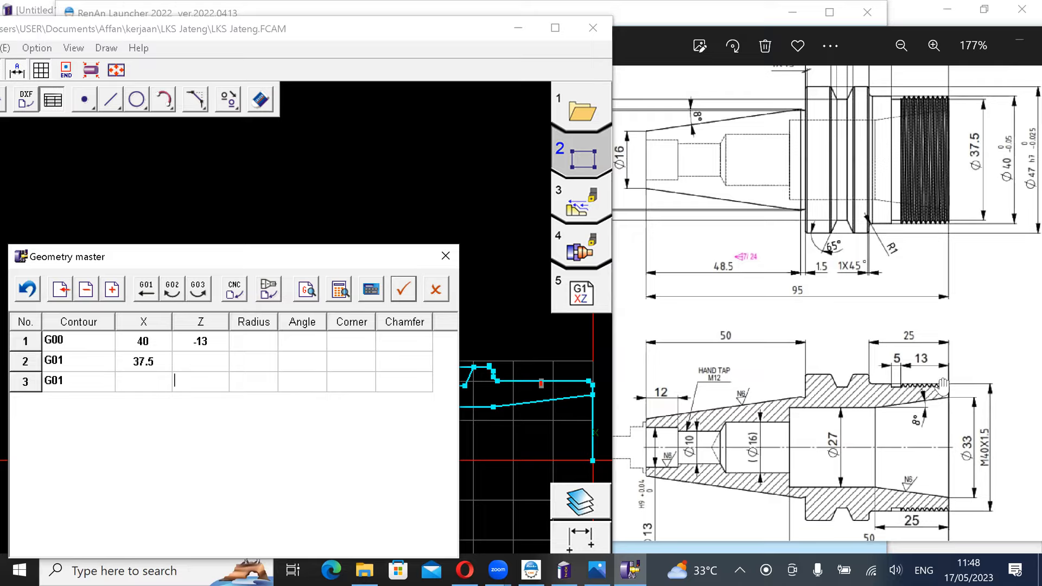
Step: Extend the undercut floor to Z -18, return to X 40, and confirm the contour
text(-18)
key(Return)
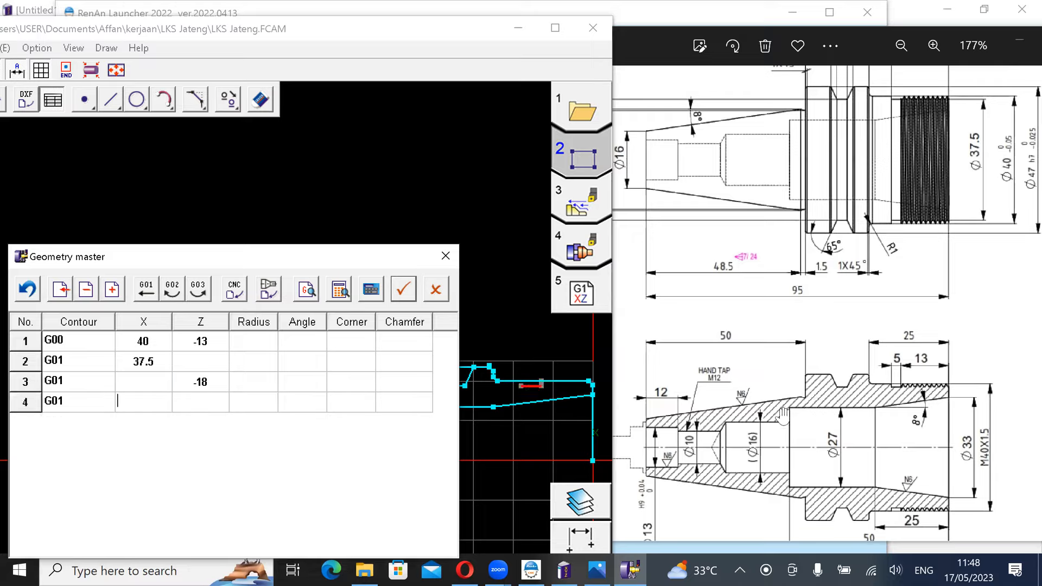
text(40)
key(Return)
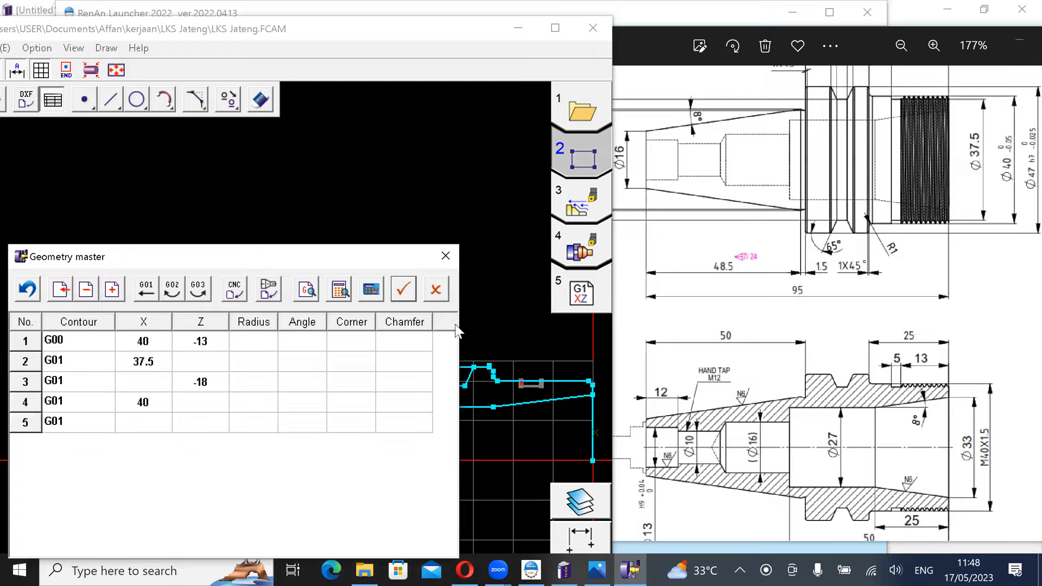
click(404, 292)
click(572, 339)
Step: Maximize the CAM window and switch from contour drawing to the machining process setup
drag(407, 28, 451, 128)
click(594, 129)
scroll(529, 331, down, 3)
scroll(521, 342, up, 4)
middle_drag(498, 378, 628, 309)
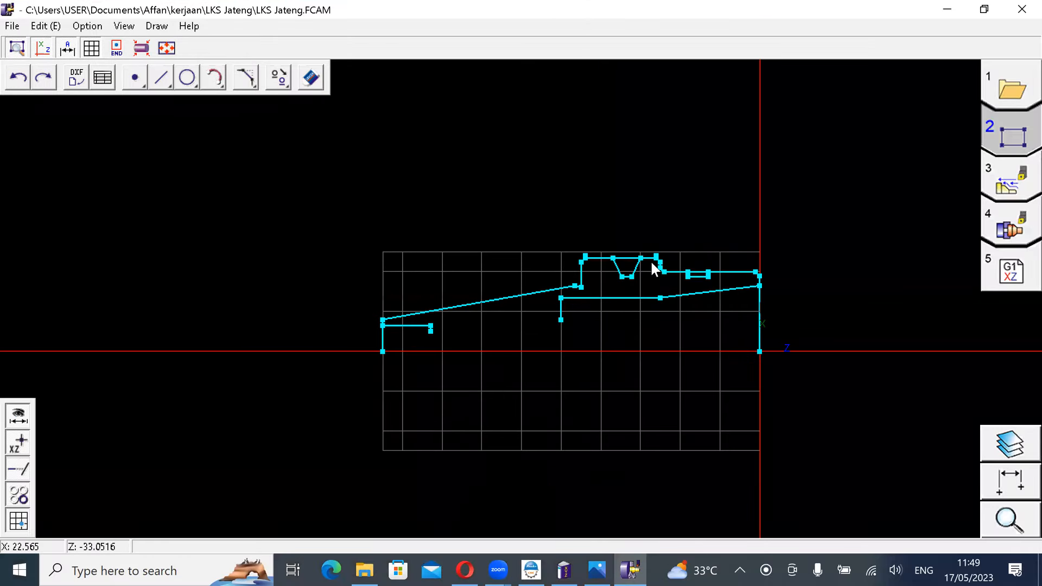
scroll(651, 264, up, 2)
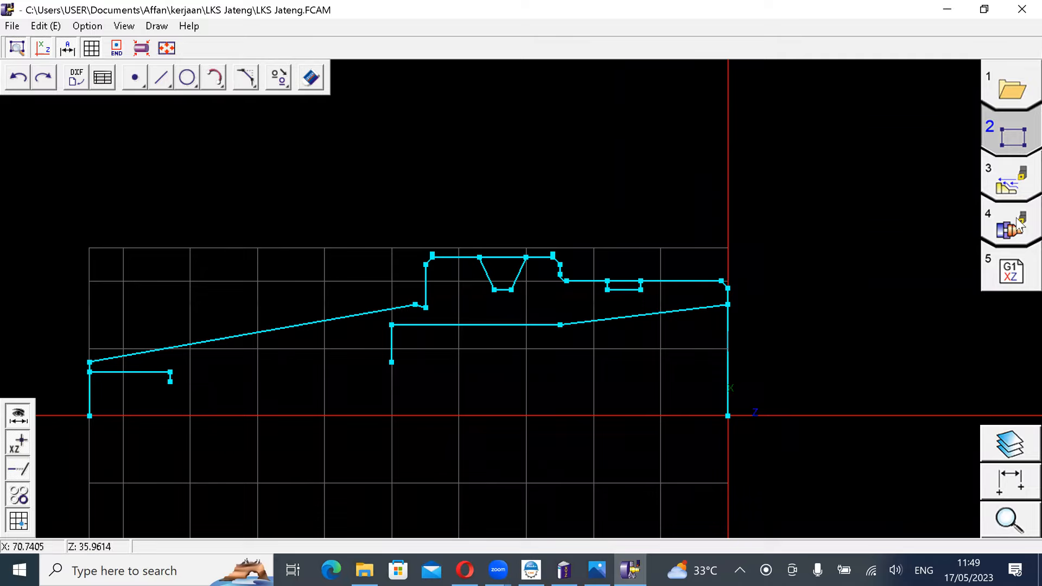
click(1010, 184)
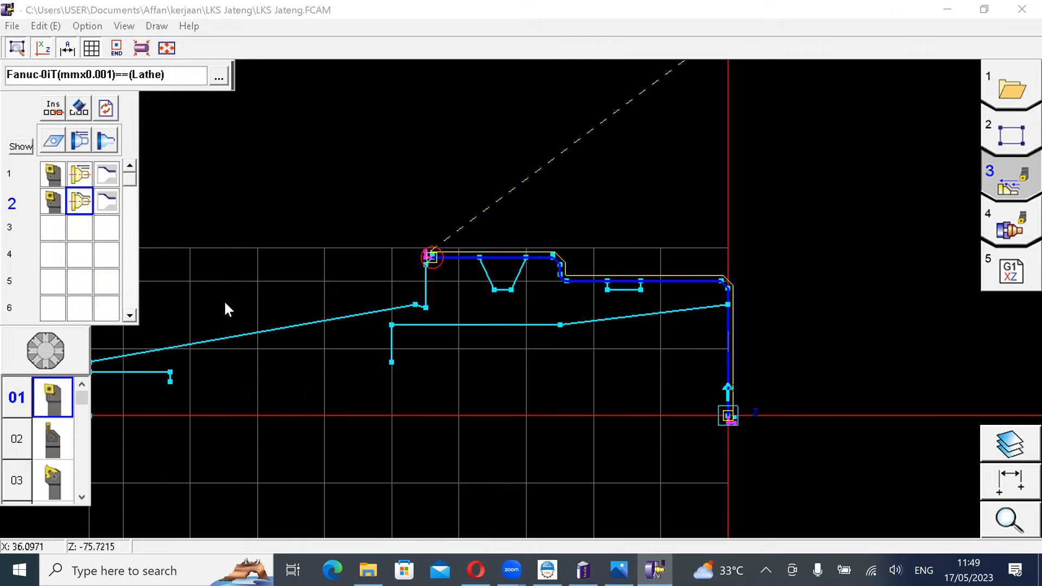
Step: Examine the holder and insert parameters of tool 02, Groove 3.0MM R0.3, and the groove in the part drawing
click(55, 441)
double_click(53, 440)
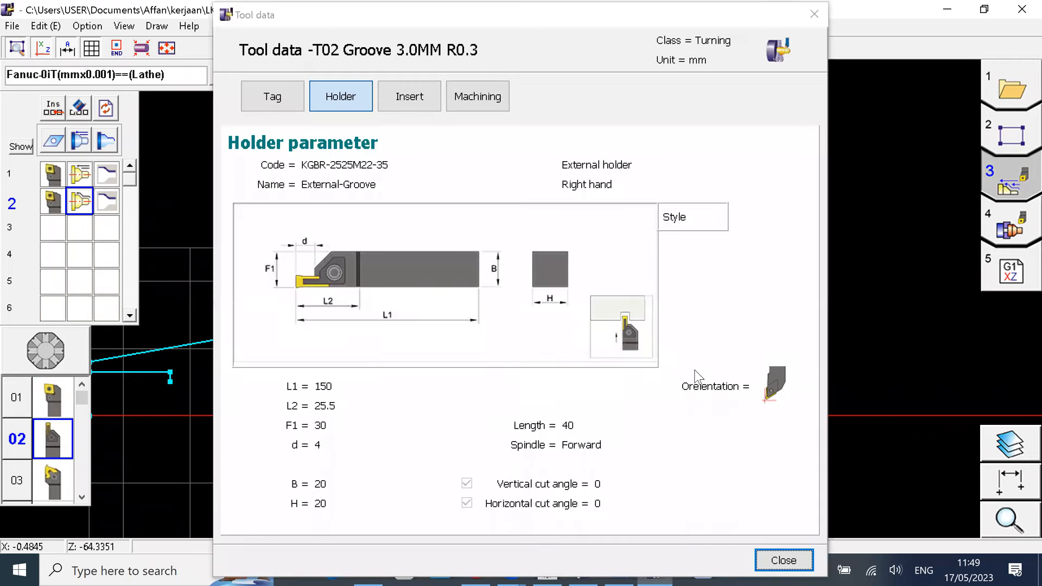
click(783, 560)
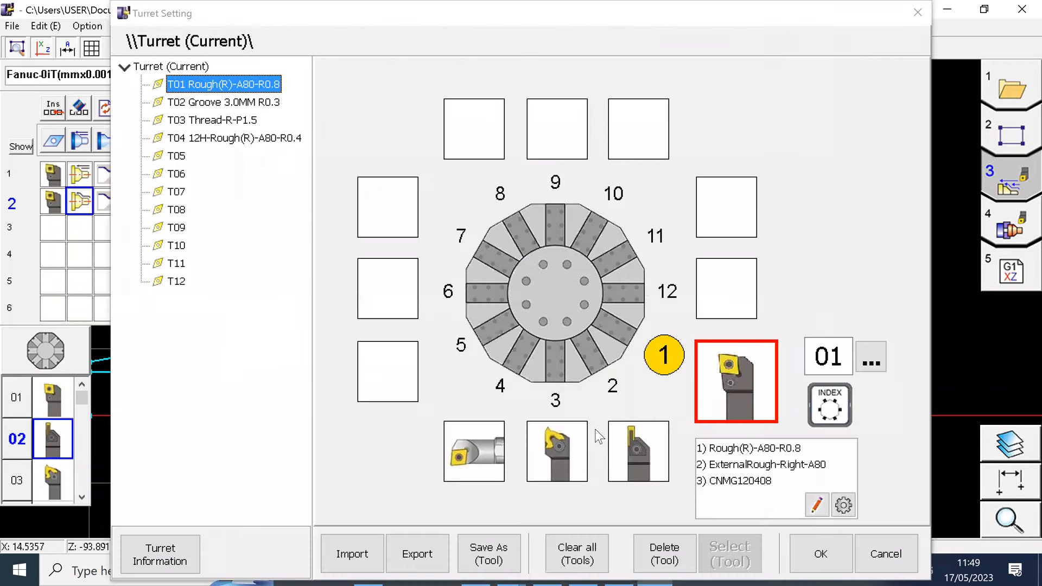
click(618, 387)
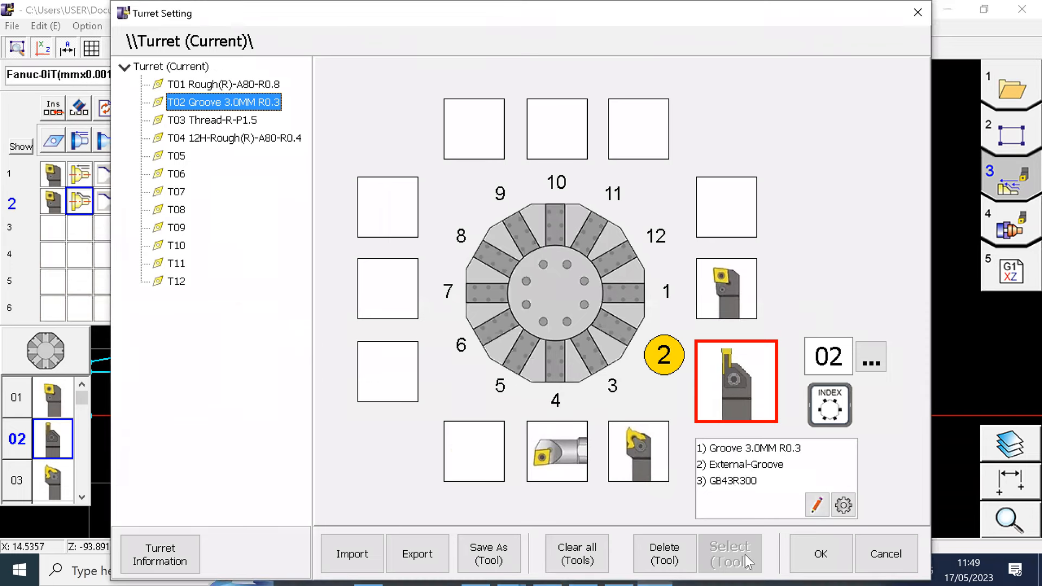
click(818, 507)
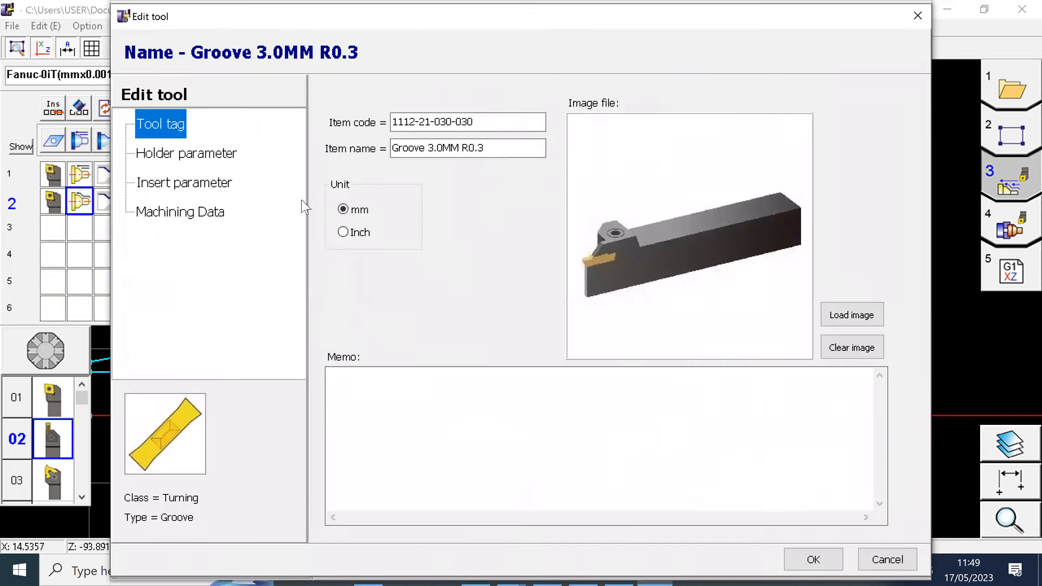
click(197, 154)
click(199, 180)
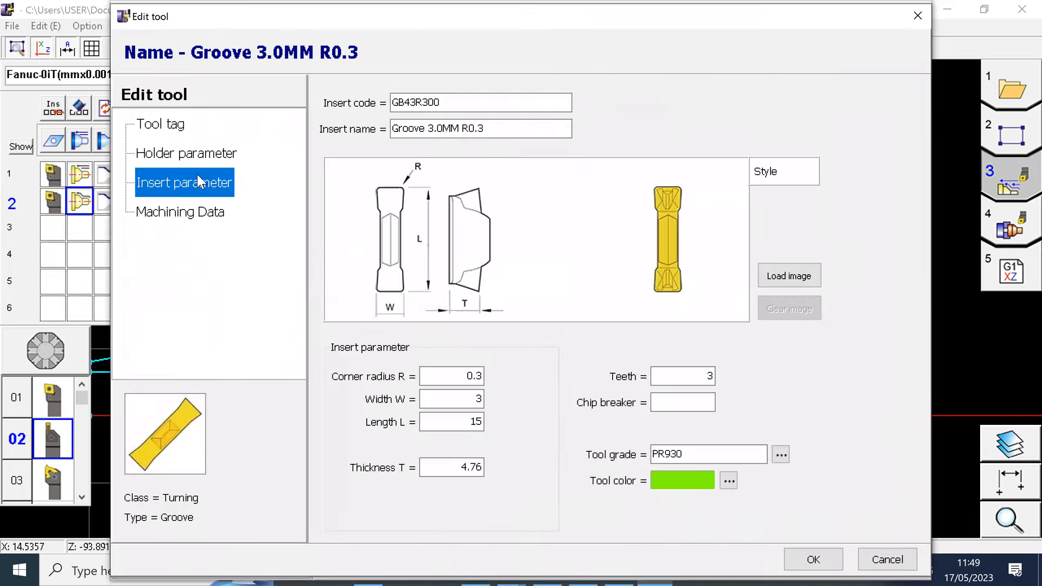
click(813, 559)
click(618, 571)
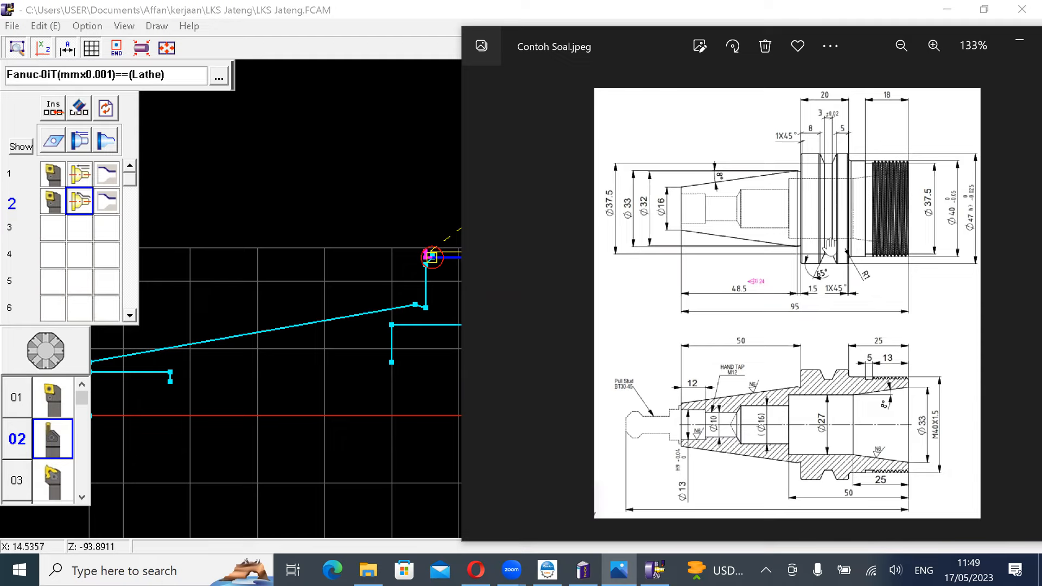
click(345, 389)
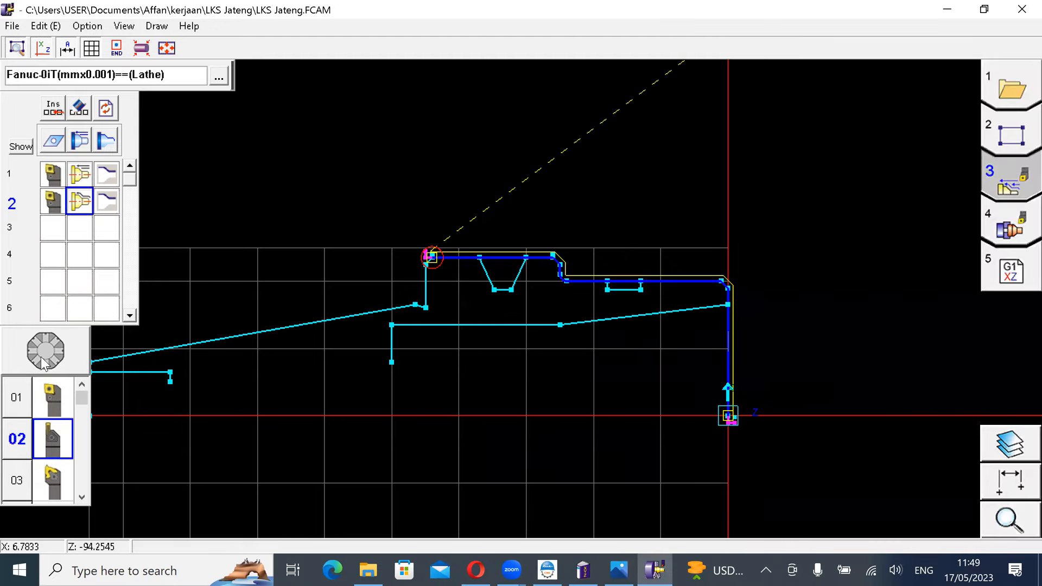
Step: Set holder dimension d of turret tool T02 to 6 and confirm the turret settings
click(73, 365)
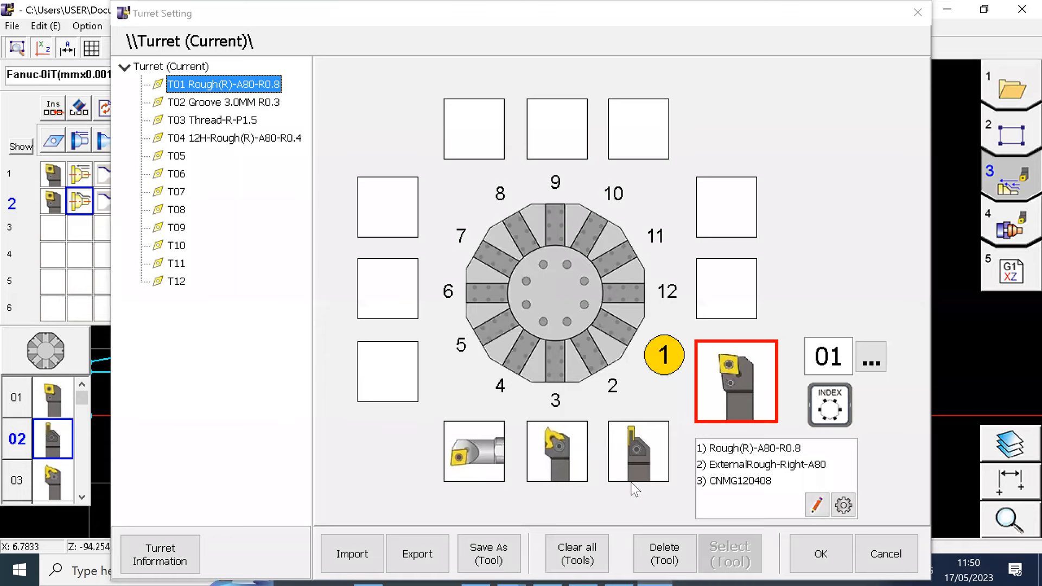
click(623, 389)
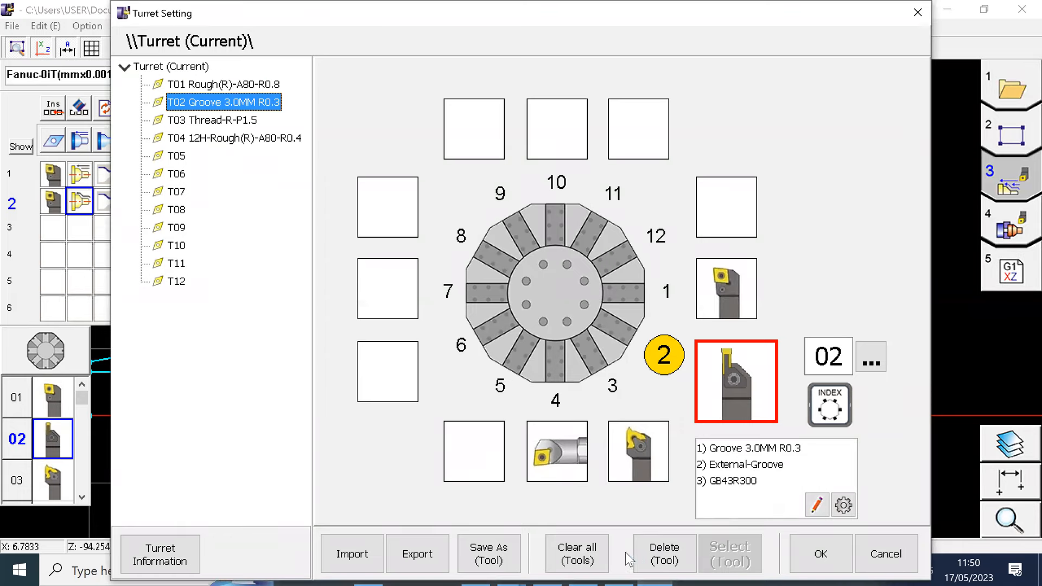
click(817, 505)
click(200, 154)
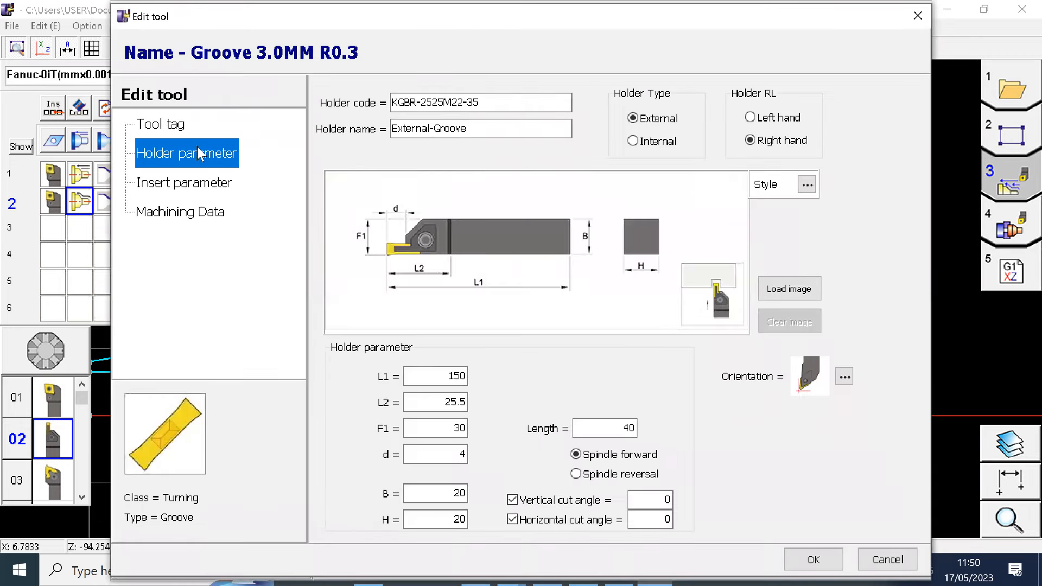
double_click(449, 450)
text(6)
click(832, 564)
click(824, 555)
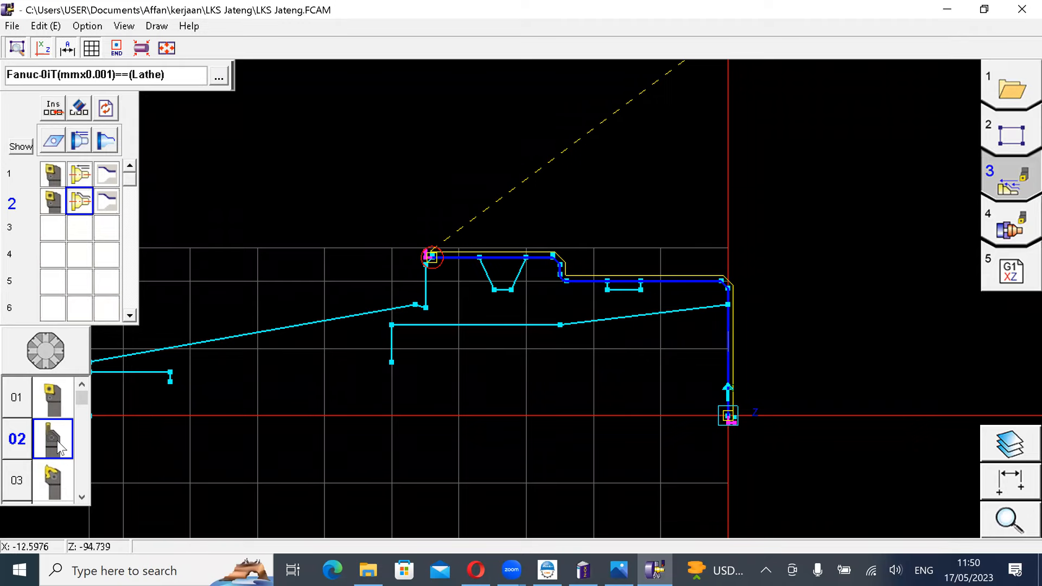
Step: Assign tool 02 to process 3 and choose the 11.External groove as its cutting type
click(54, 227)
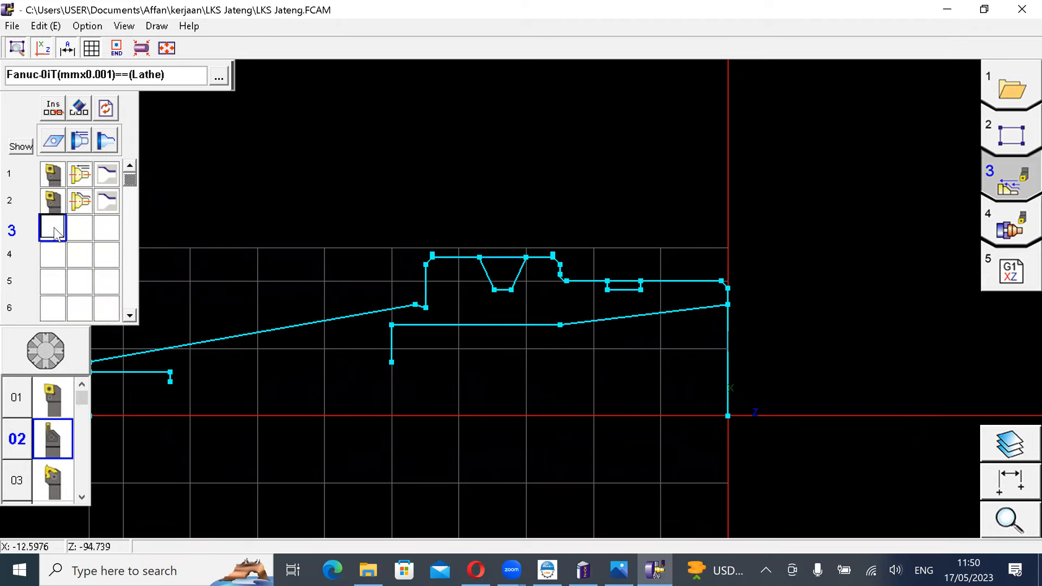
click(54, 437)
click(86, 232)
click(82, 140)
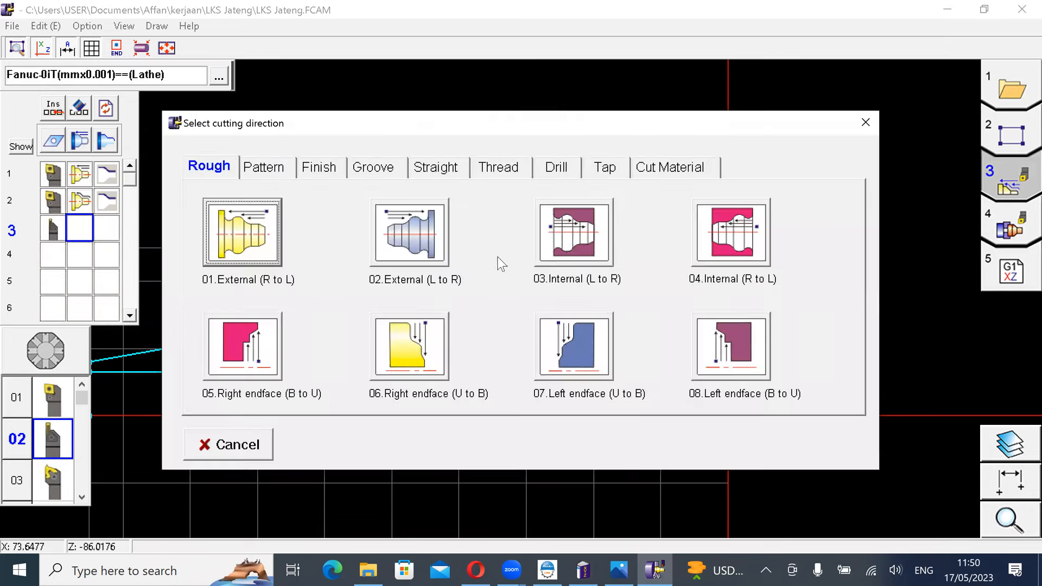
click(376, 168)
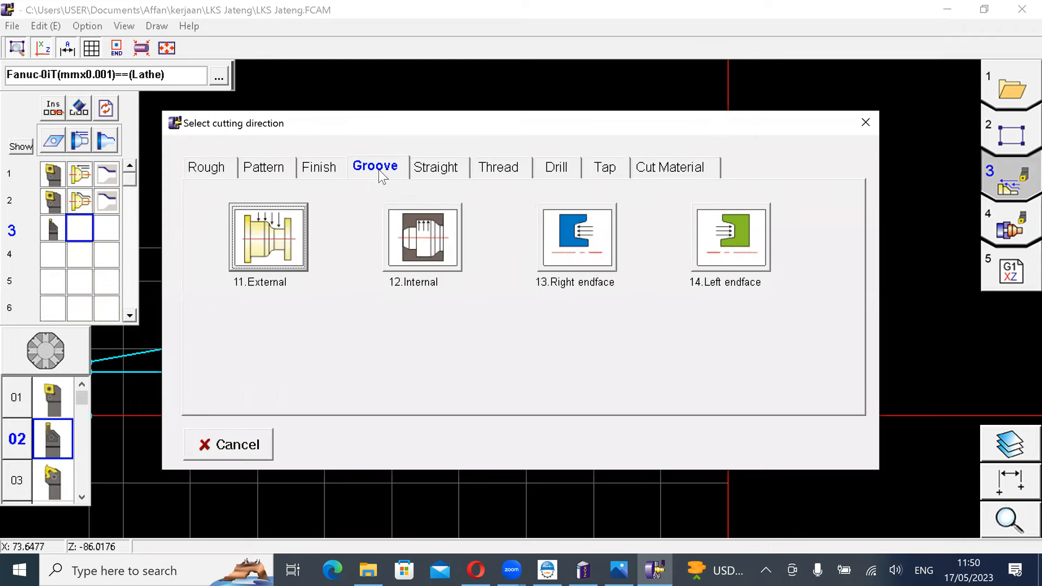
click(283, 258)
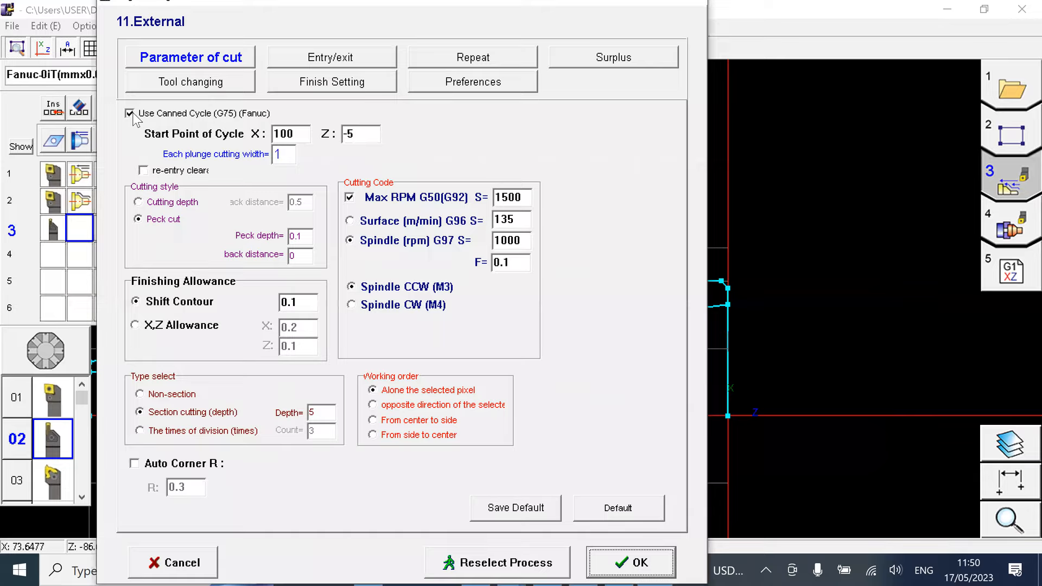
Step: Disable the G75 canned cycle, set the cycle start point to X 47.5, Z -38, and the plunge cutting width to 2
click(130, 114)
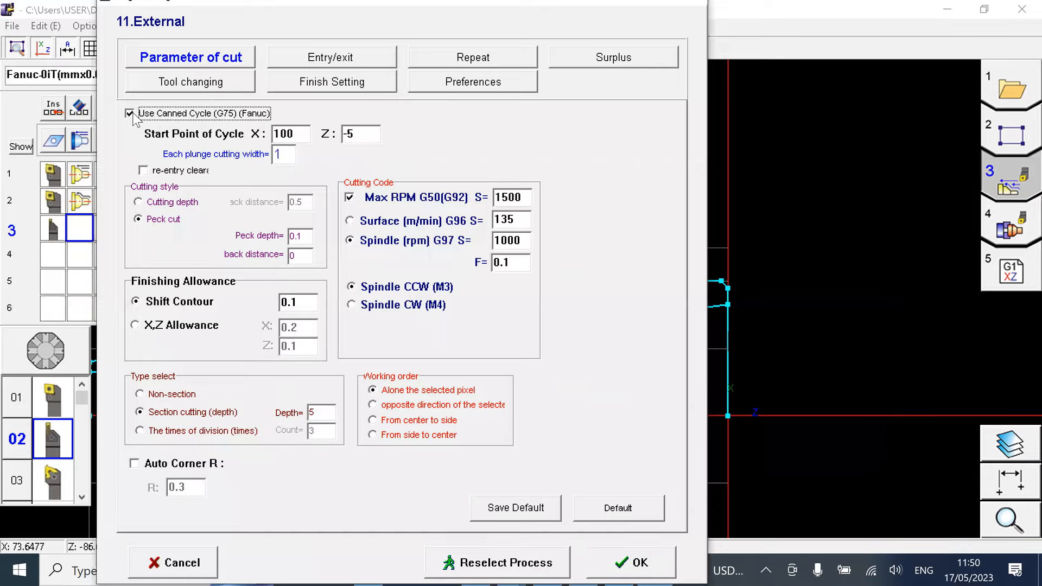
drag(300, 134, 210, 124)
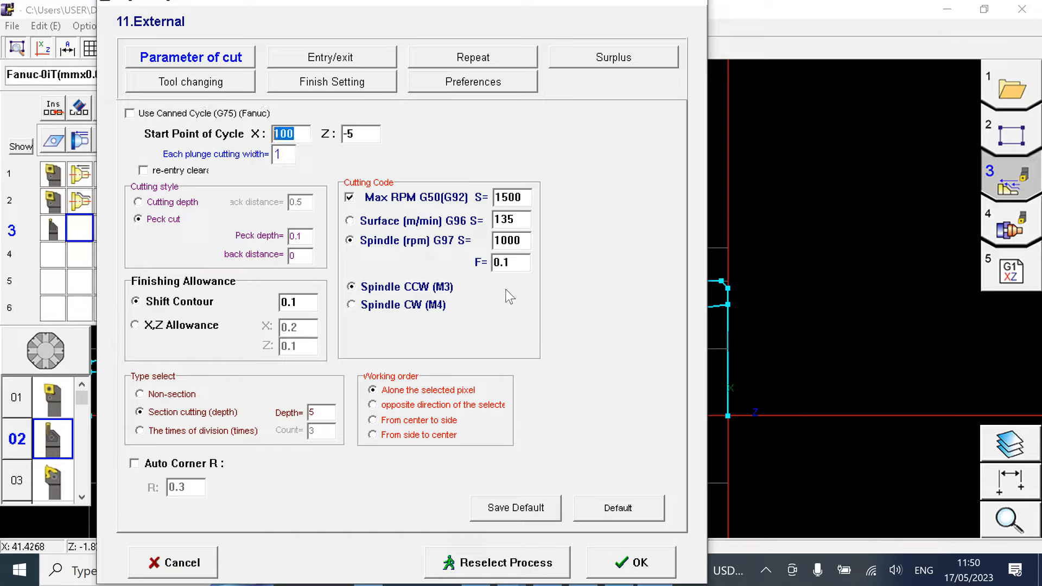
text(47.5)
key(Tab)
text(-)
text(38)
key(BackSpace)
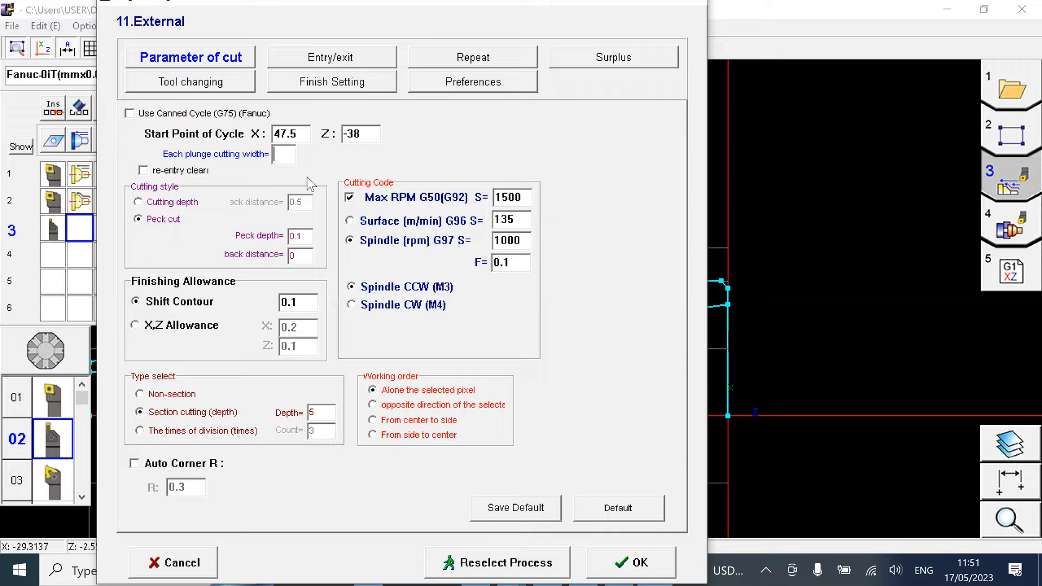
text(2)
Step: Check the peck and finish settings of the external groove process and accept its parameters
click(306, 240)
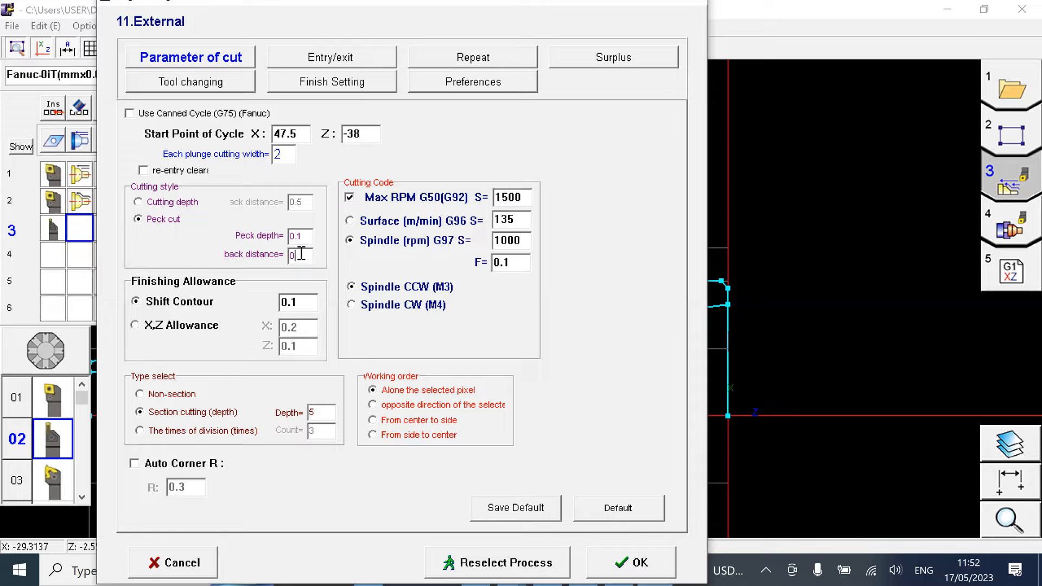
click(301, 253)
click(351, 90)
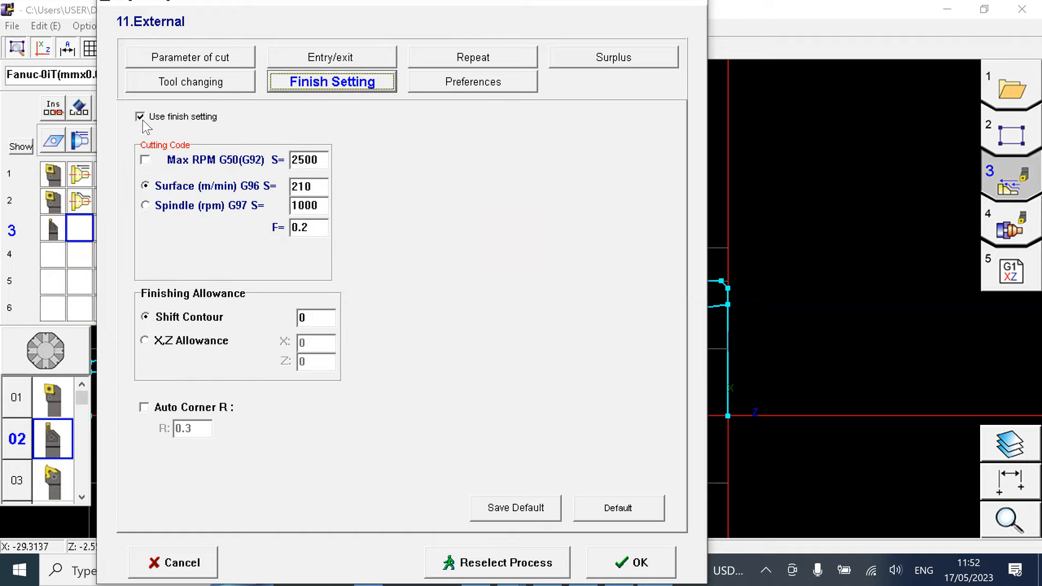
click(193, 61)
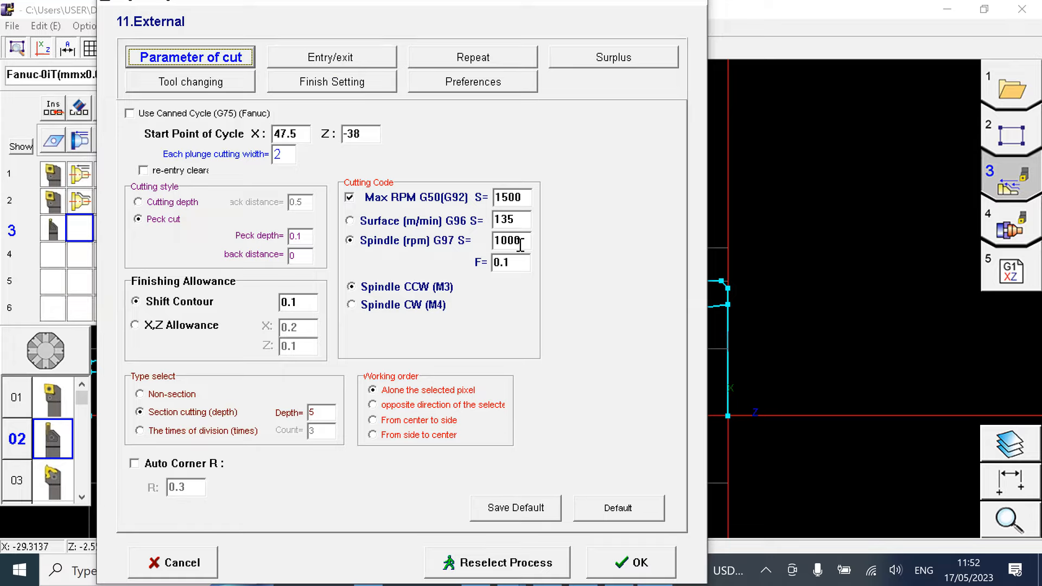
click(626, 567)
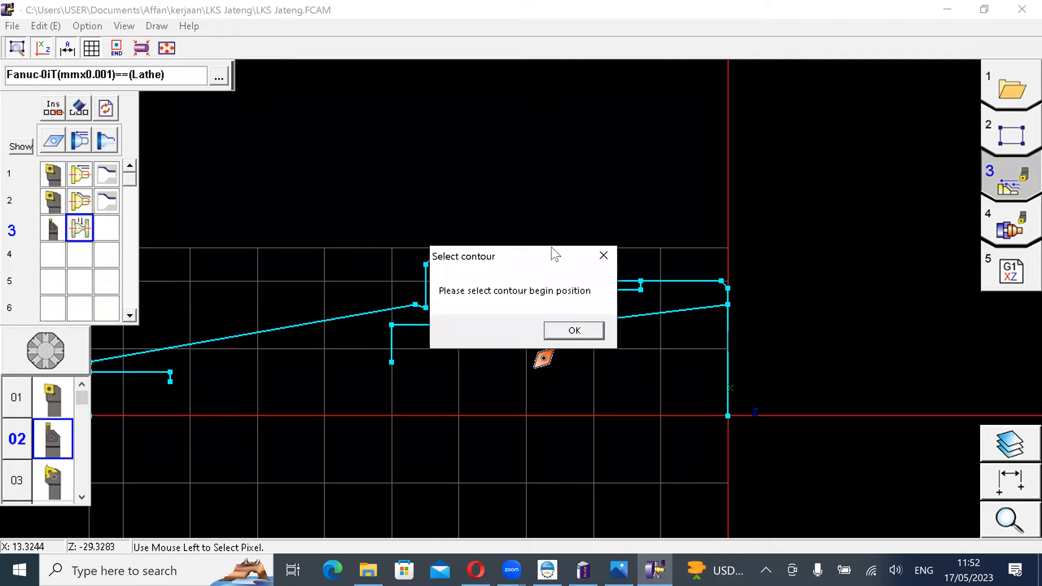
drag(554, 254, 300, 137)
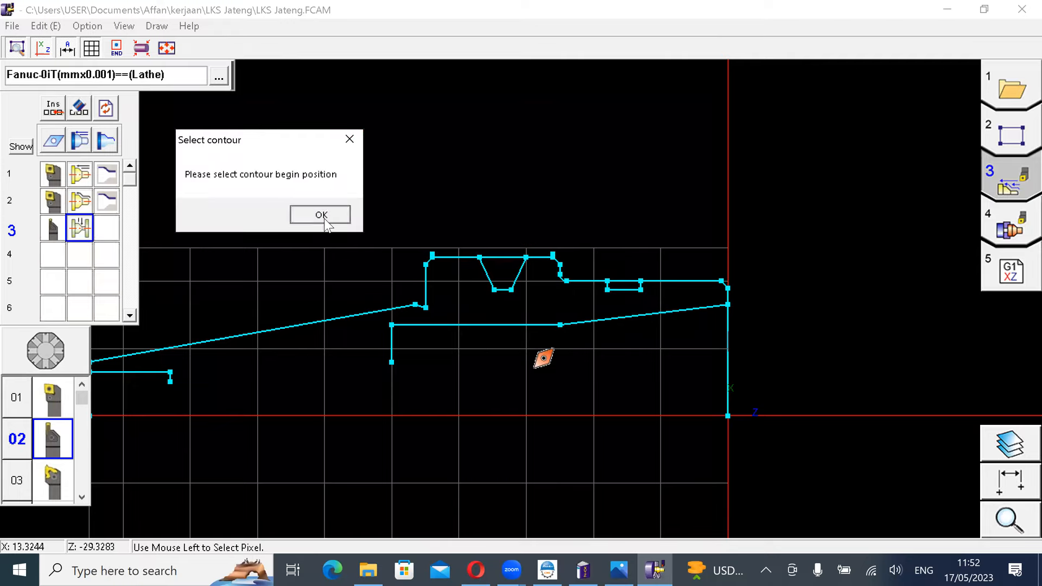
click(321, 215)
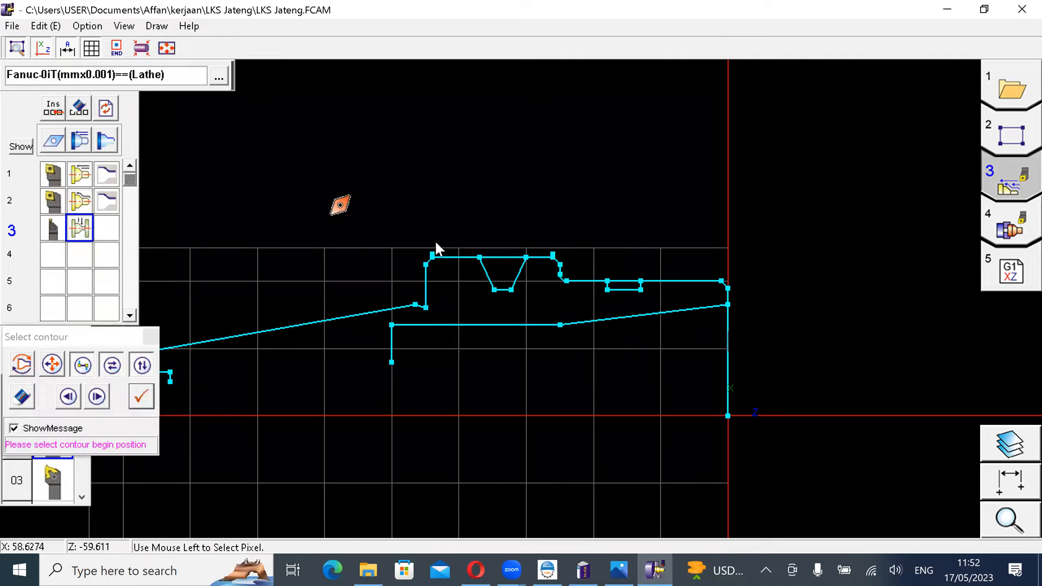
click(524, 258)
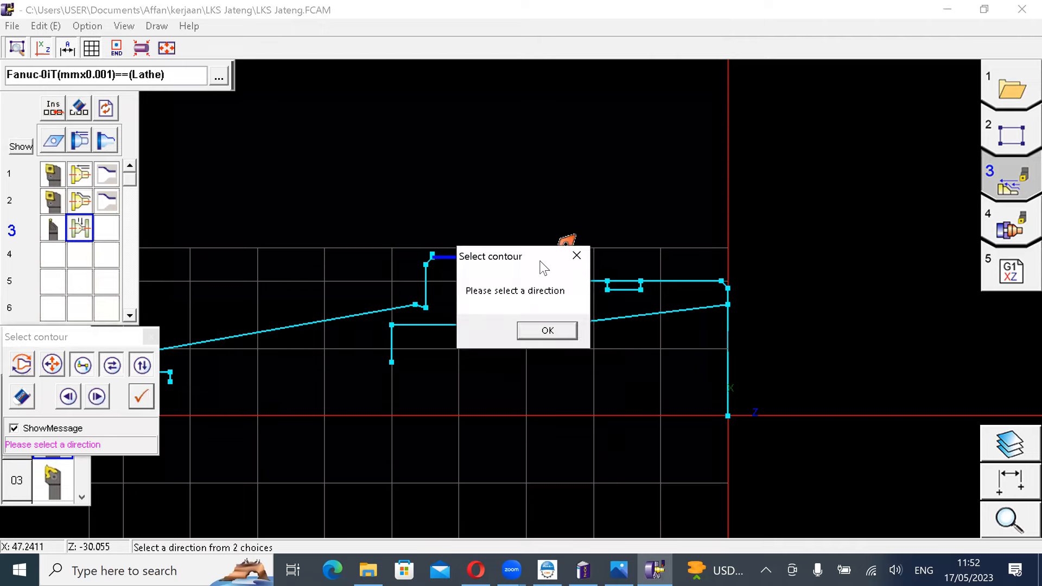
drag(541, 263, 354, 164)
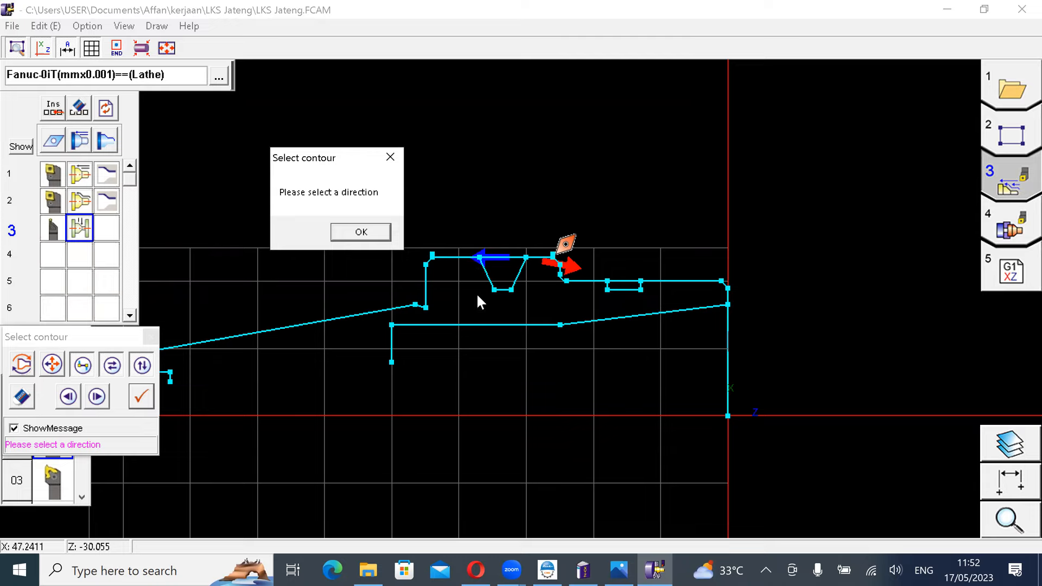
click(374, 233)
click(141, 396)
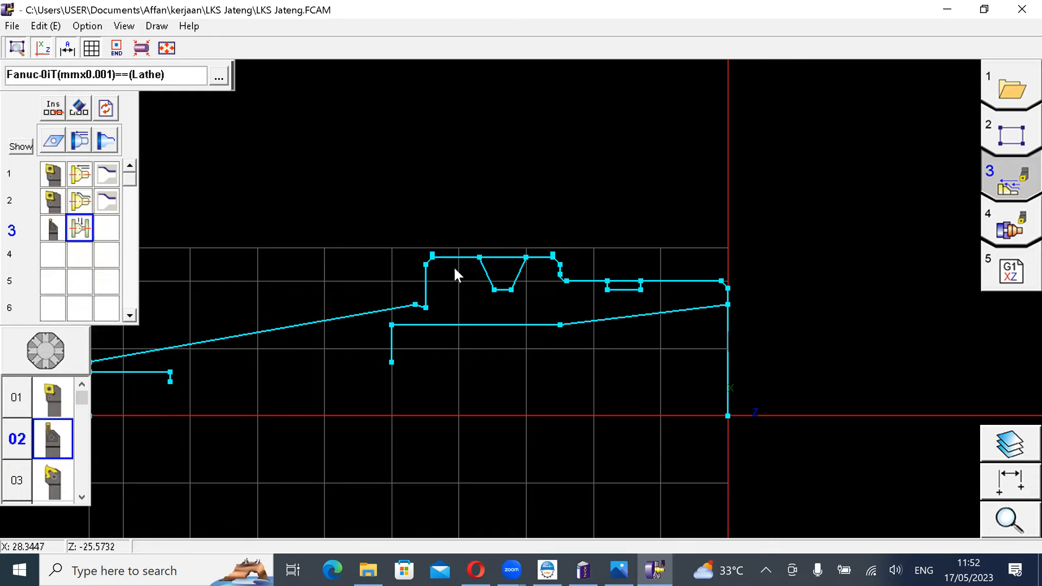
Step: Return to contour drawing and delete the horizontal line that closes the V-groove opening at X 47
scroll(529, 274, up, 1)
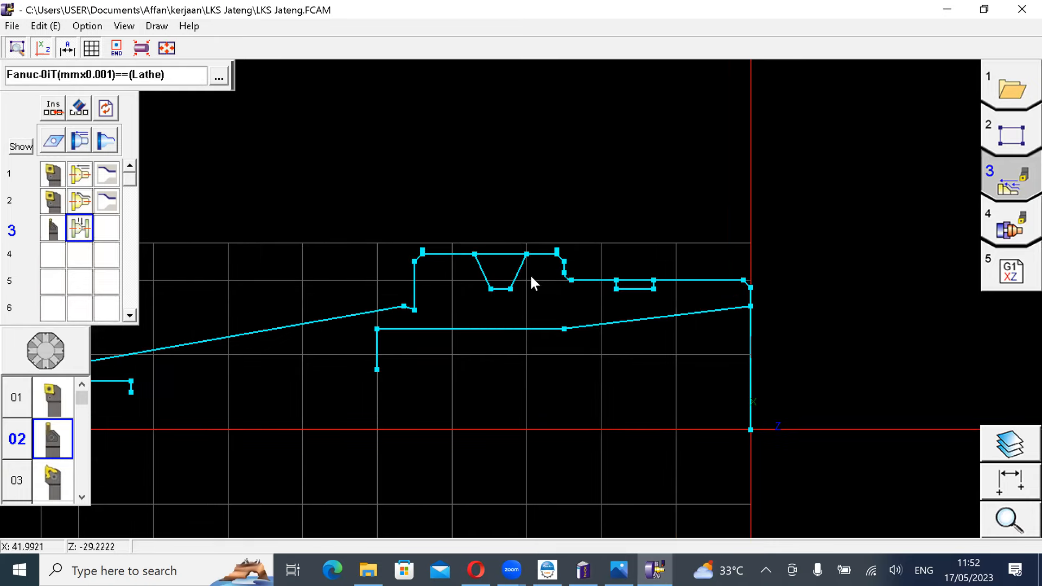
click(1010, 143)
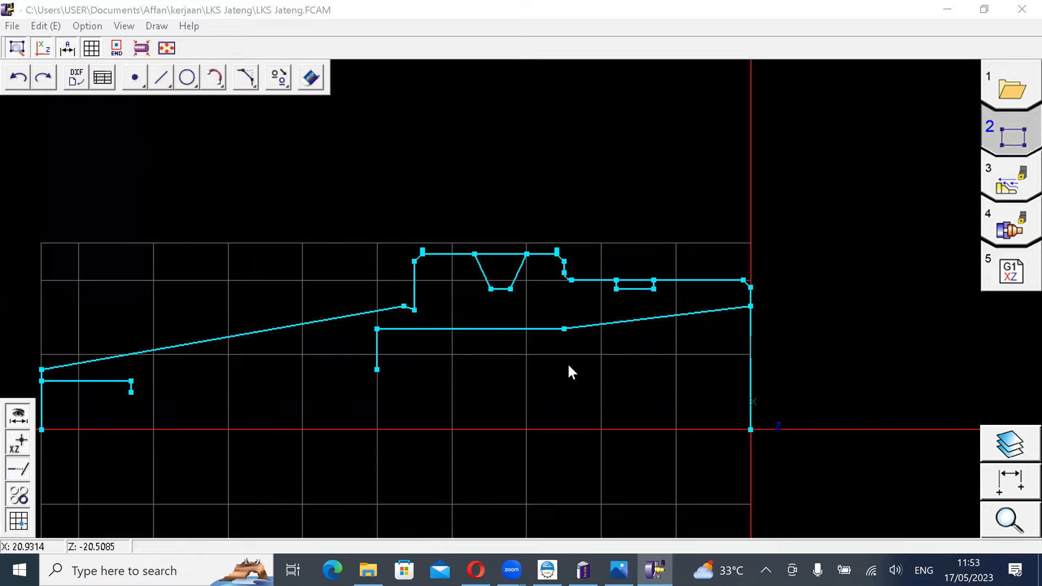
click(310, 78)
click(505, 253)
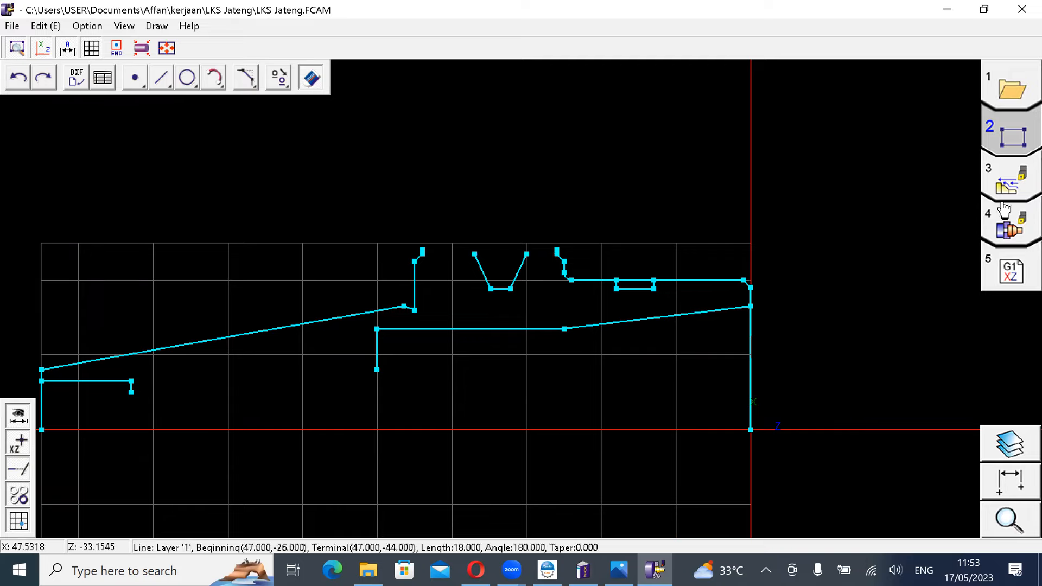
Step: Add a new contour to process 3 along the V-groove, starting at X 47, Z -30 and ending at X 47, Z -37
click(107, 228)
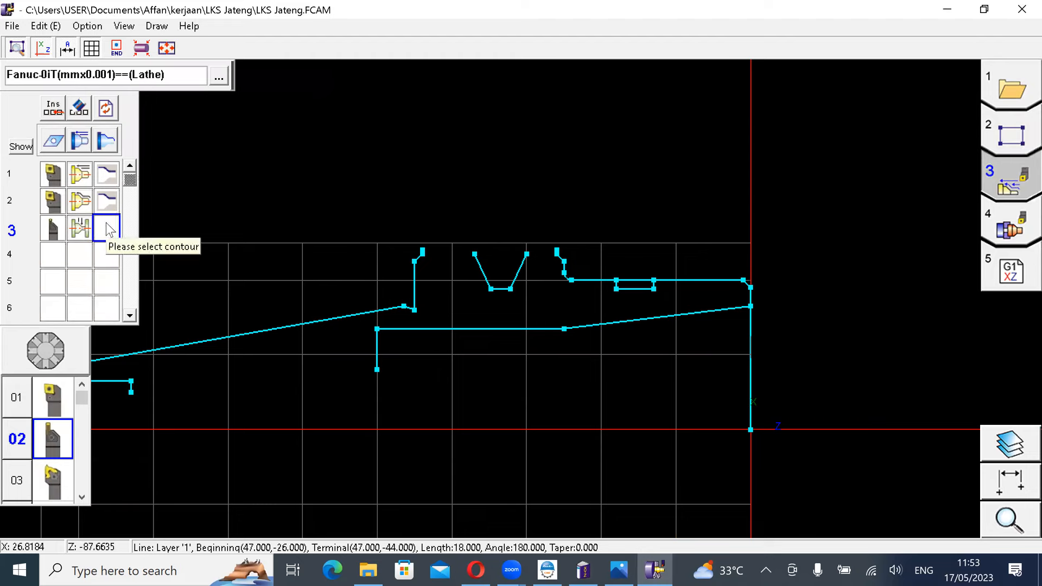
right_click(107, 225)
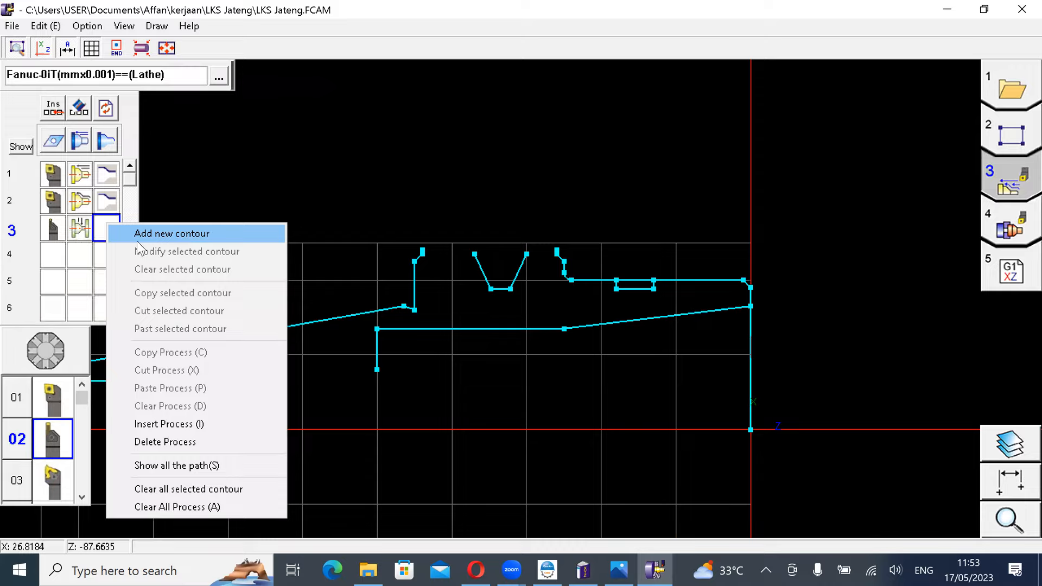
click(166, 234)
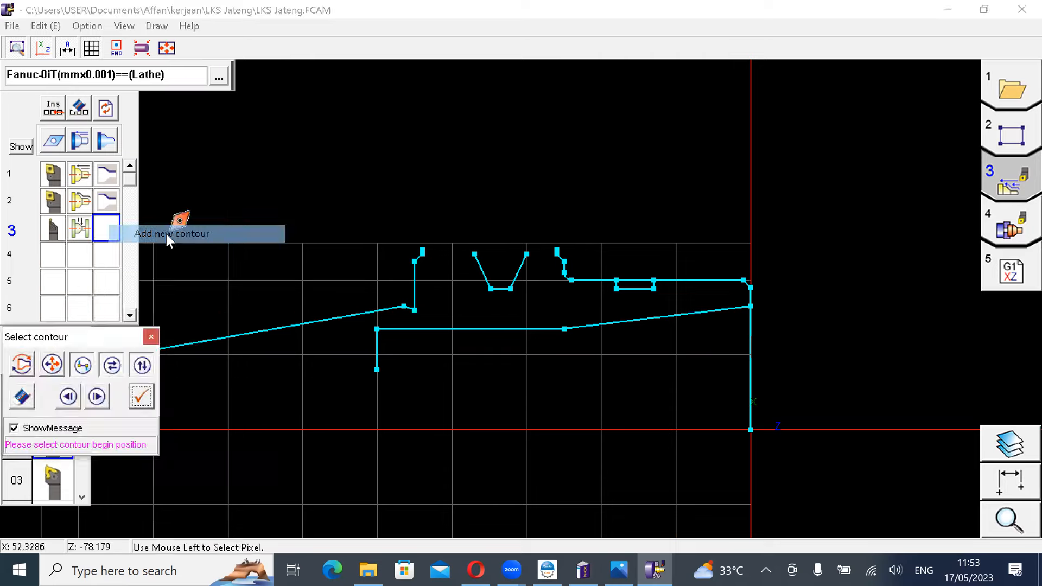
click(574, 331)
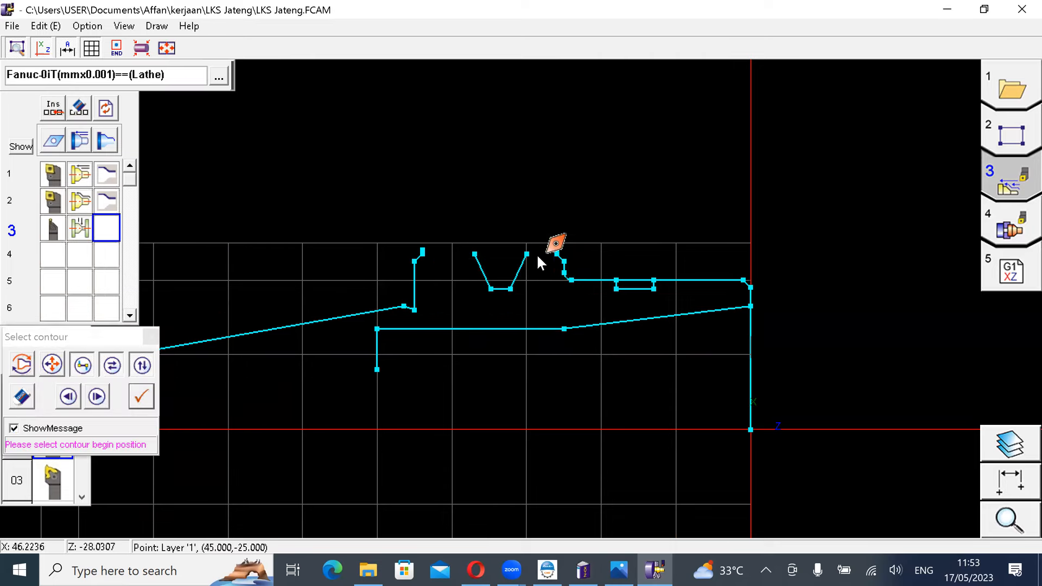
click(509, 289)
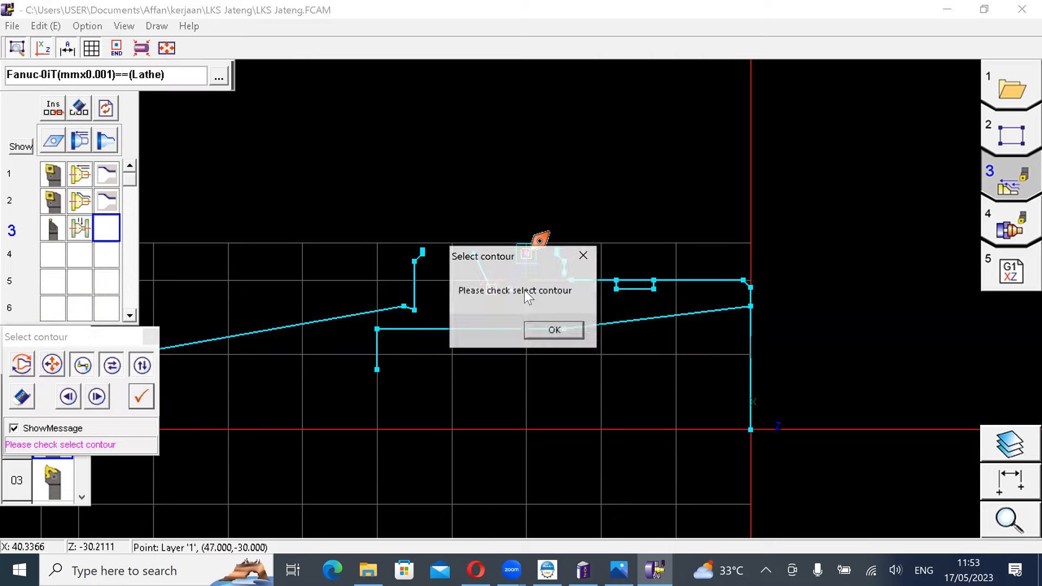
click(563, 330)
scroll(506, 291, up, 3)
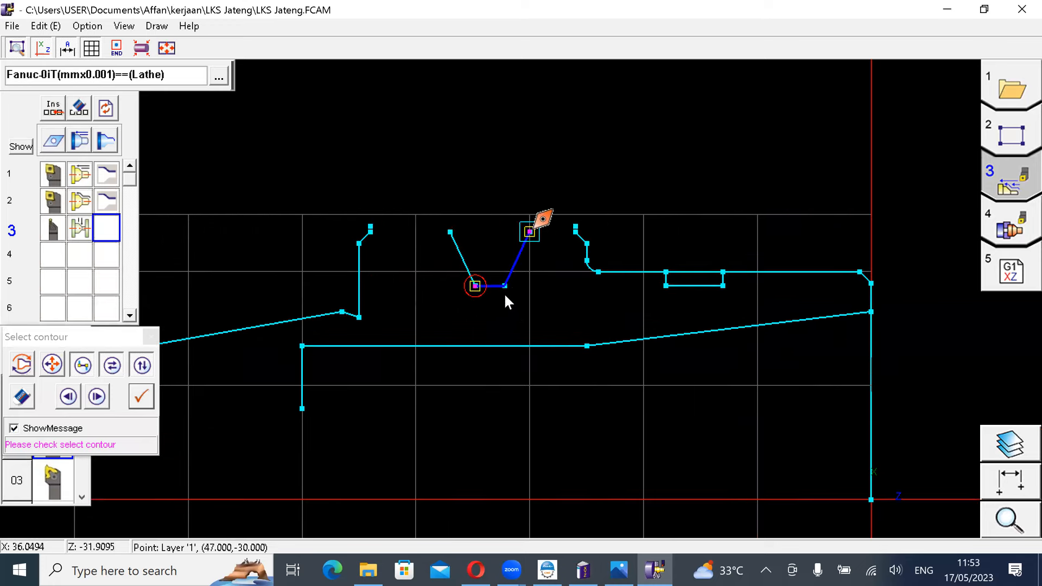
click(475, 282)
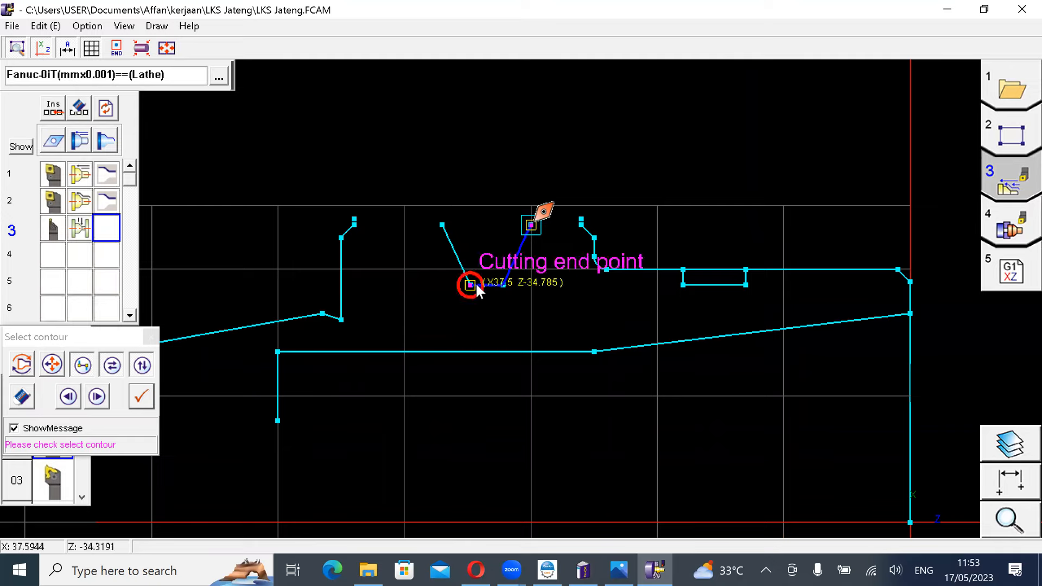
click(441, 227)
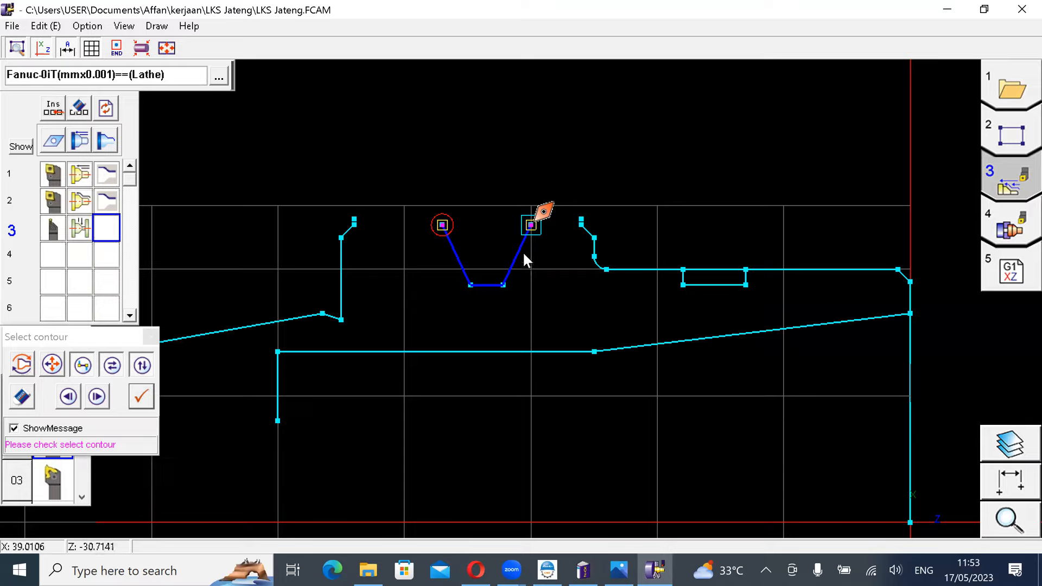
Step: Collapse the V-groove contour's entry and exit extension lines and return its cutting end point to the corner at X 47, Z -37
scroll(542, 216, down, 5)
scroll(490, 253, up, 11)
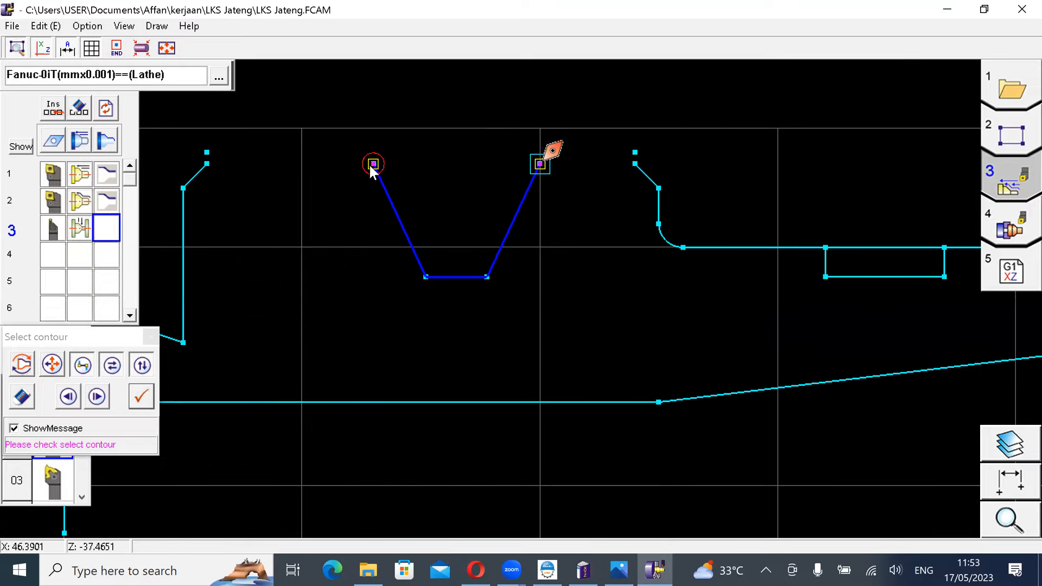
click(545, 168)
click(381, 164)
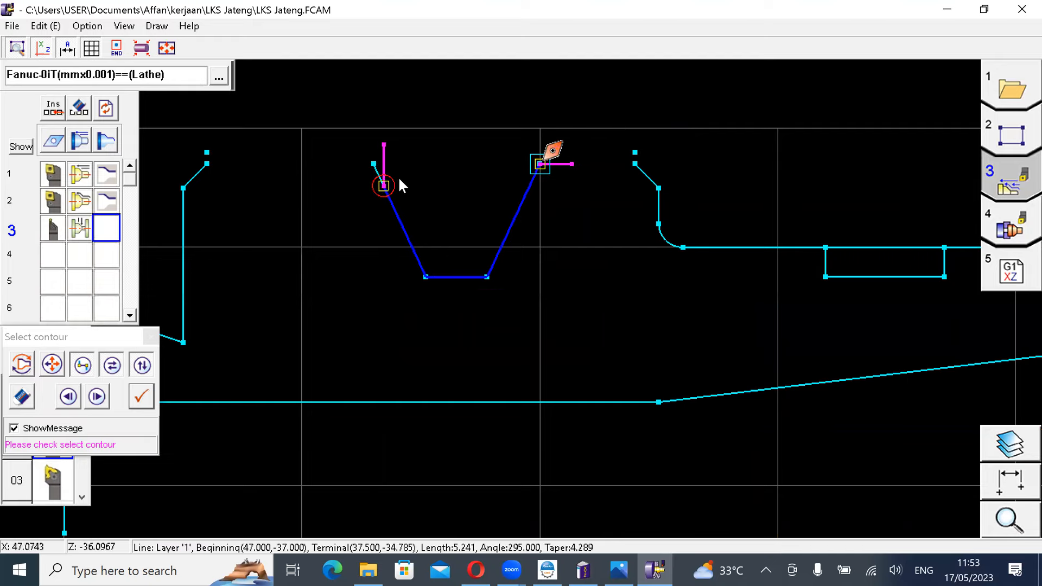
mouse_move(385, 187)
mouse_down()
mouse_move(373, 164)
mouse_move(386, 185)
mouse_up()
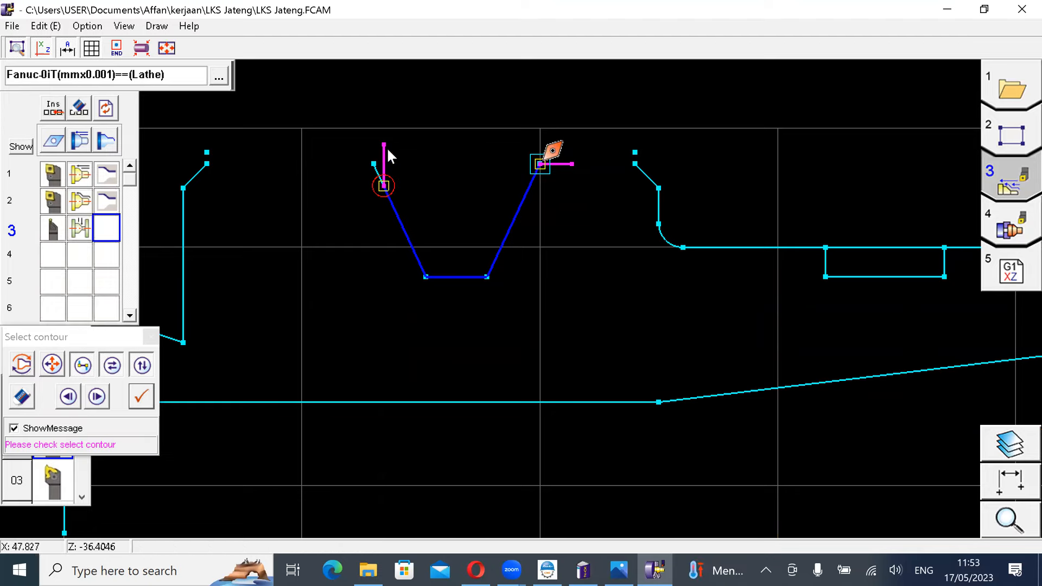
drag(386, 144, 384, 186)
scroll(407, 199, up, 1)
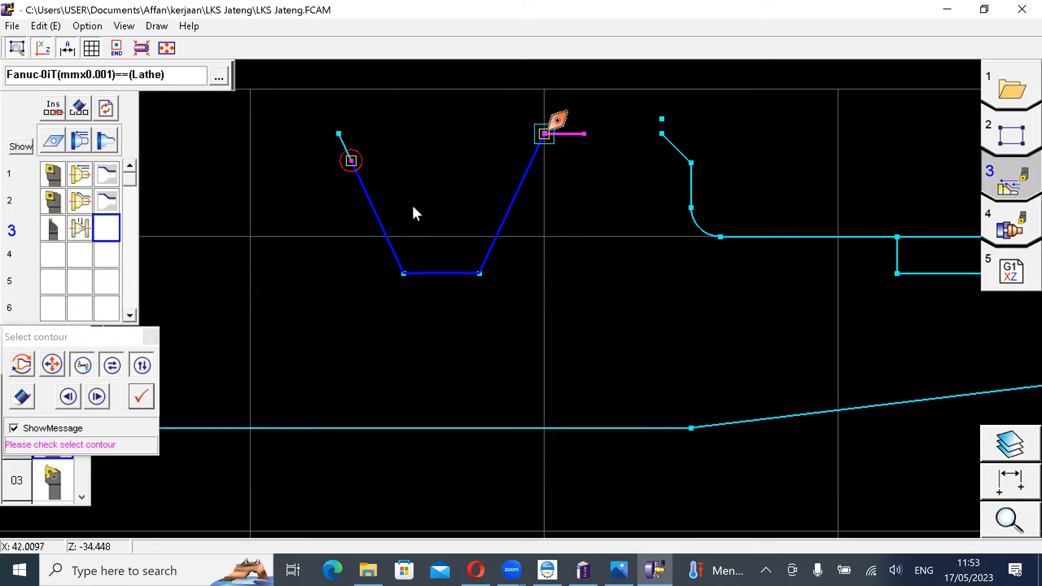
drag(354, 166, 339, 135)
scroll(412, 187, up, 1)
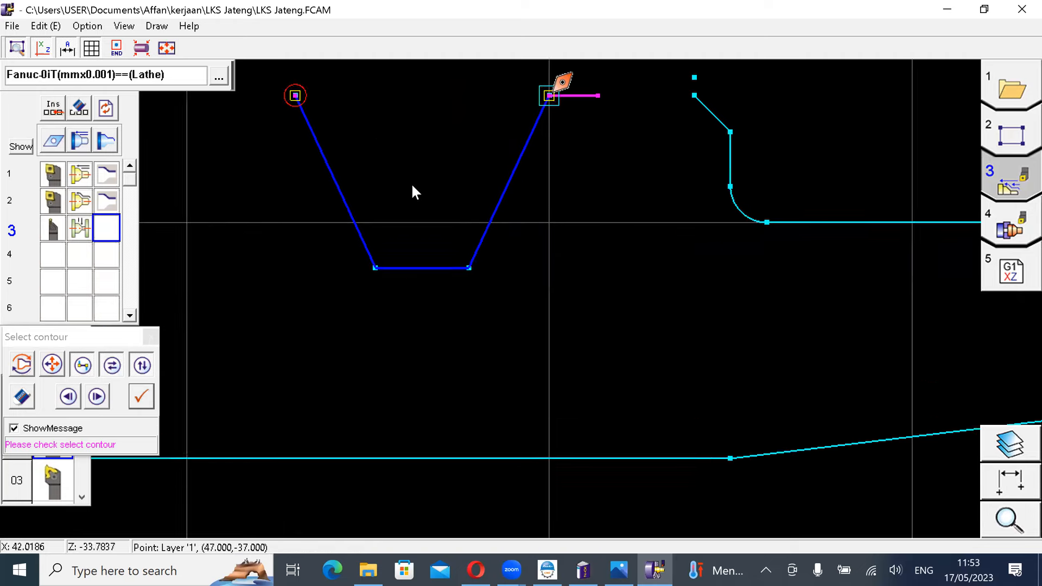
scroll(412, 187, down, 3)
drag(556, 199, 533, 199)
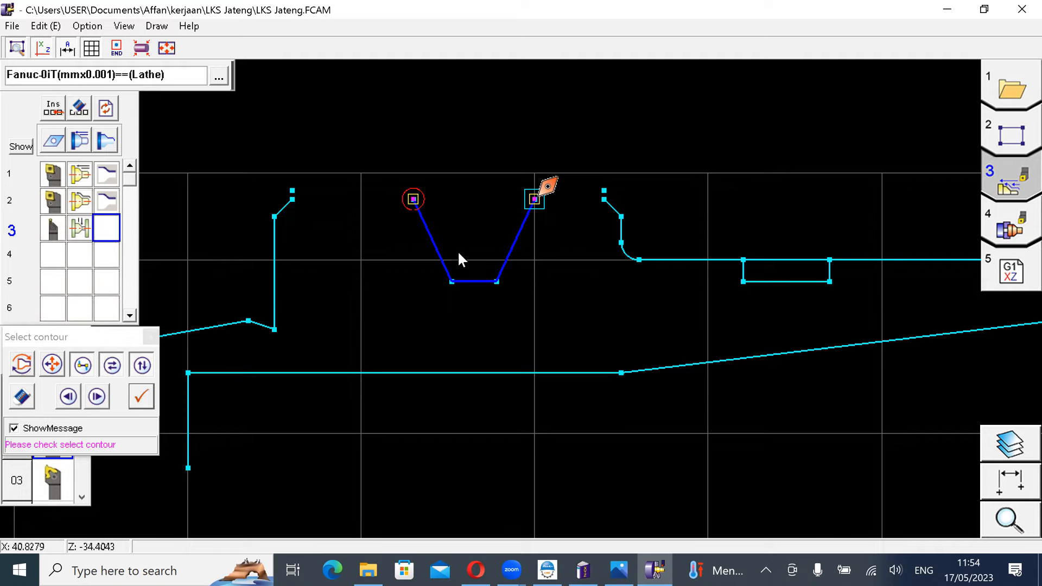
Step: Confirm the V-groove contour and accept the automatic correction of the cycle point
click(142, 398)
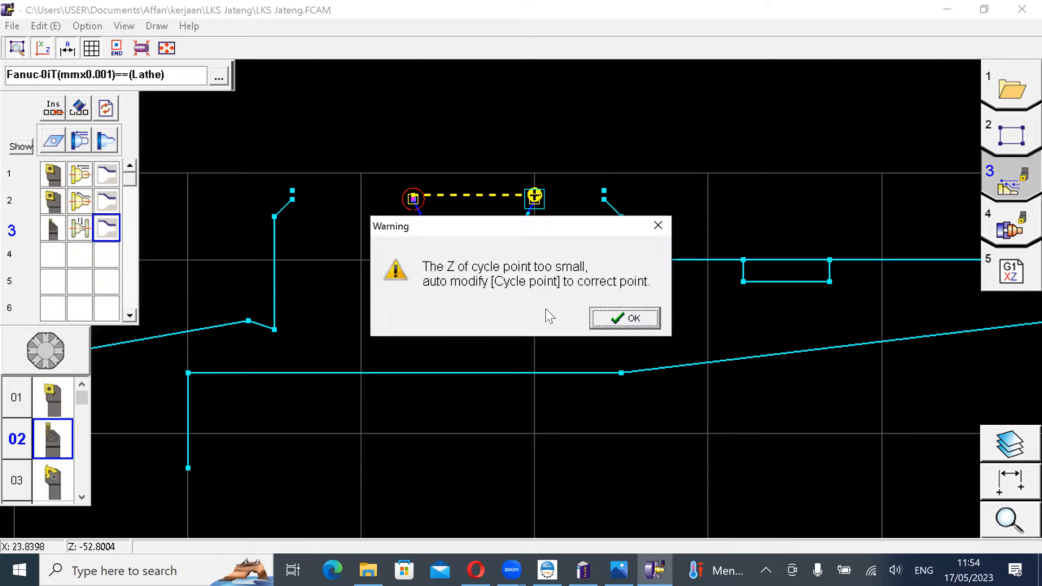
click(622, 320)
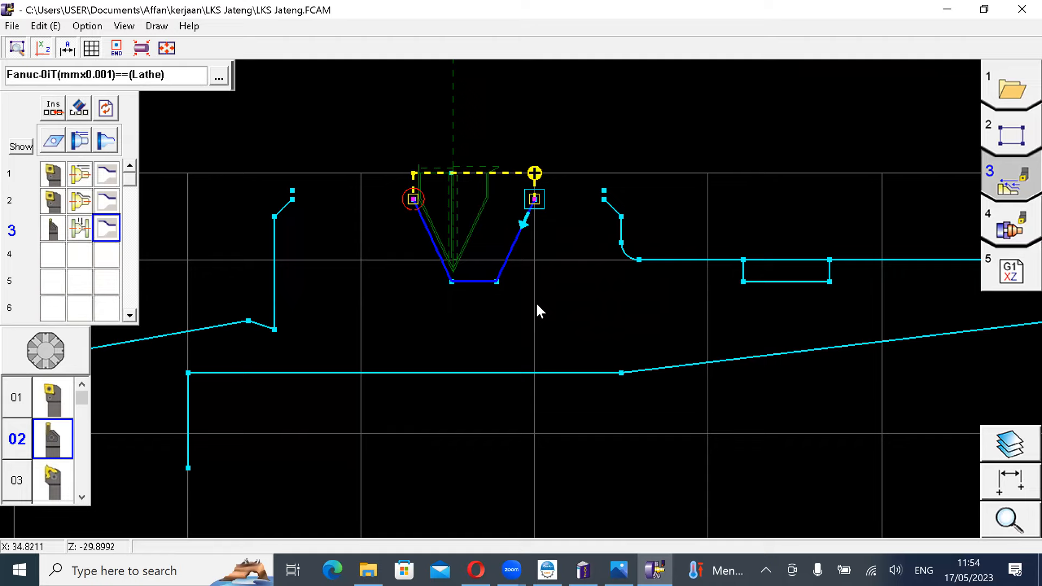
Step: Lower the V-groove contour's cycle point to just above its cutting begin point at X 47, Z -30
scroll(548, 223, down, 2)
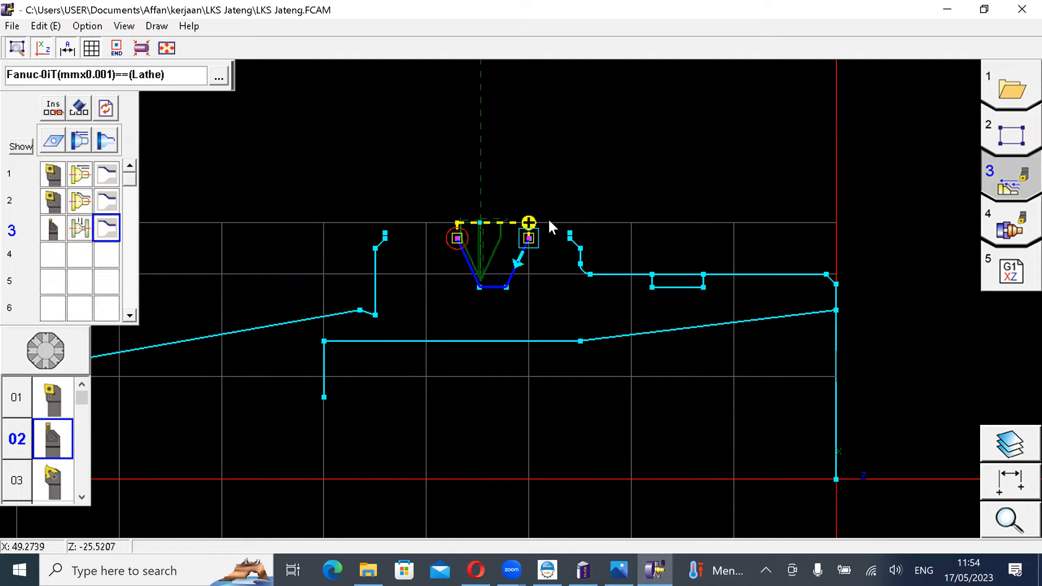
scroll(523, 244, up, 2)
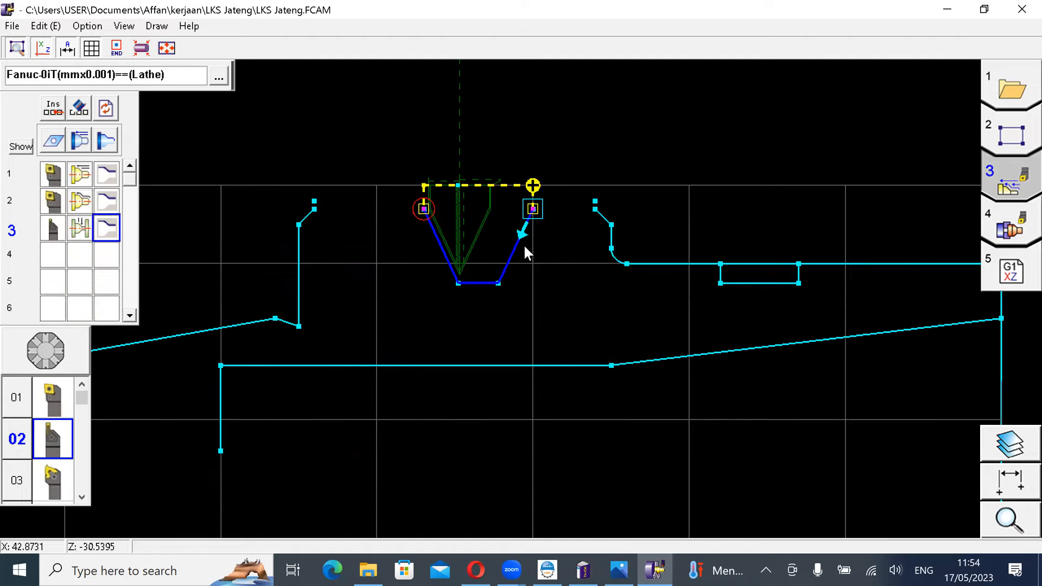
scroll(524, 249, down, 2)
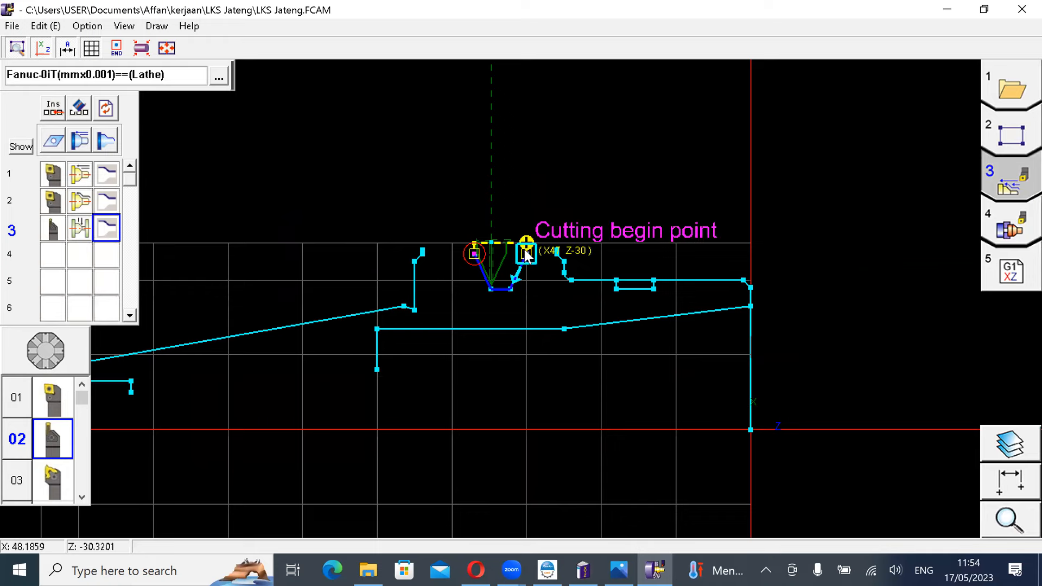
scroll(520, 283, up, 1)
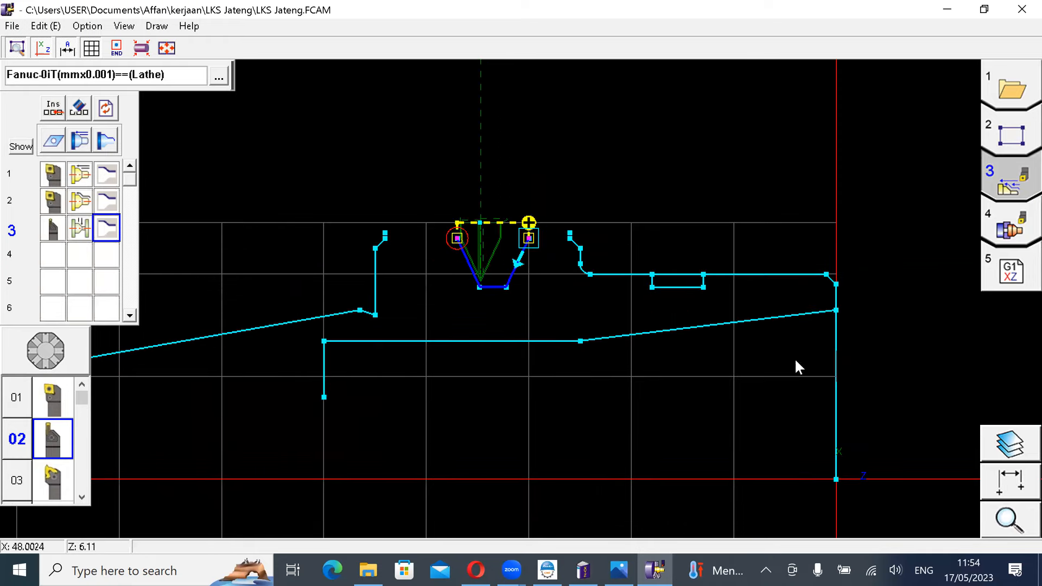
scroll(533, 239, up, 1)
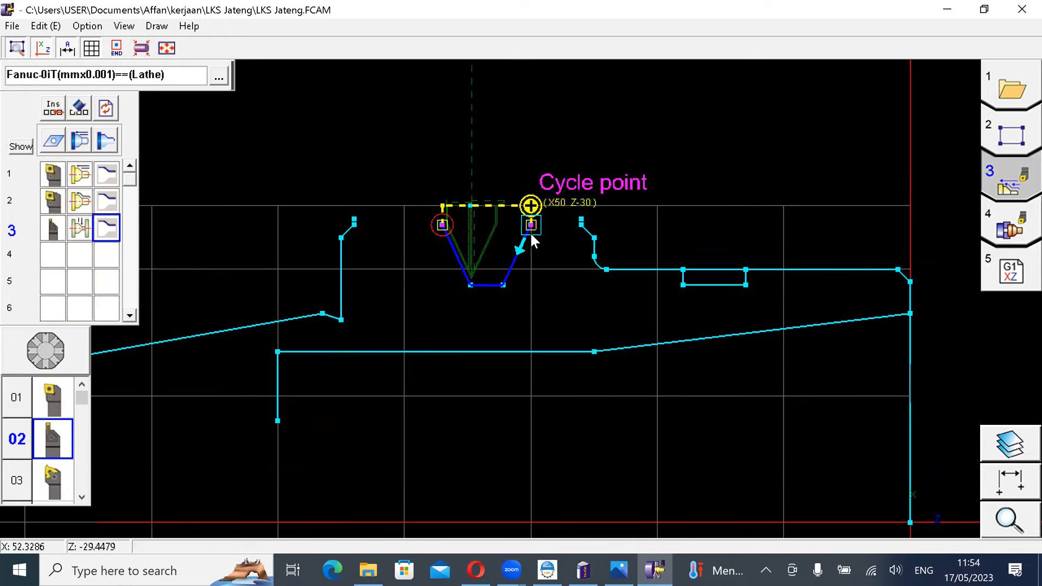
scroll(534, 240, up, 2)
scroll(523, 141, down, 3)
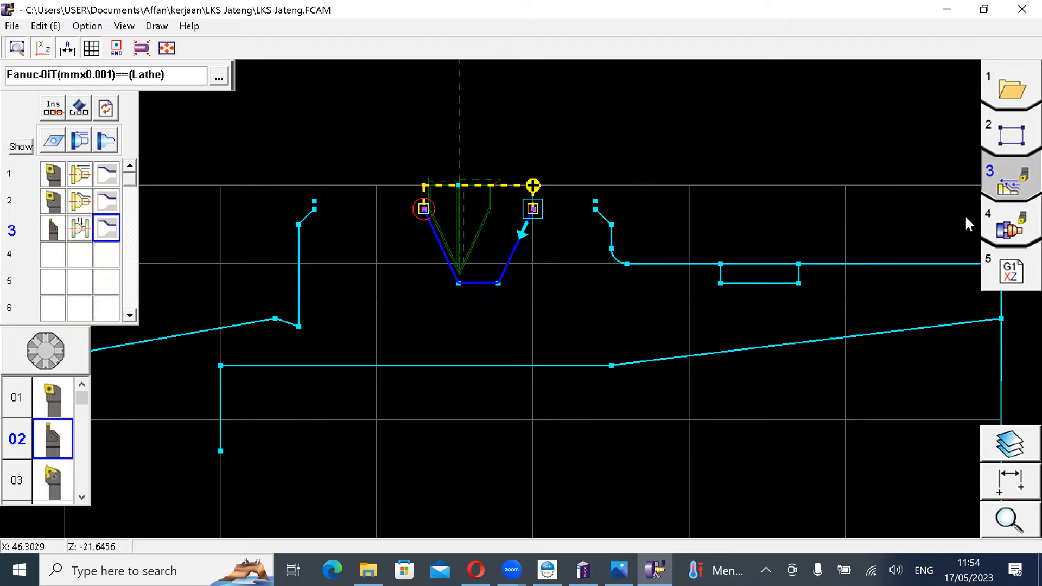
scroll(477, 250, down, 1)
scroll(481, 252, up, 2)
scroll(532, 192, up, 3)
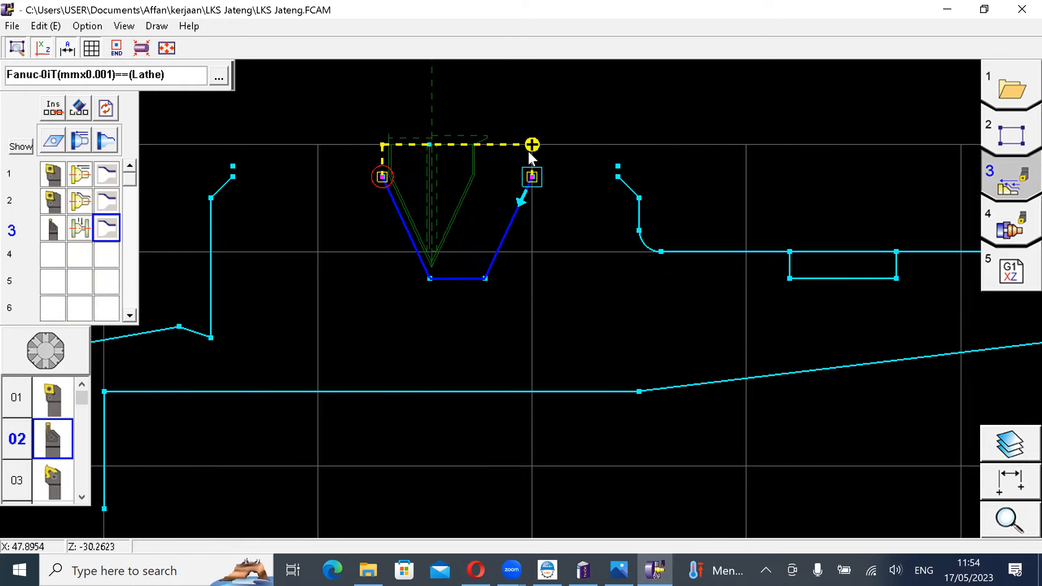
drag(531, 145, 531, 173)
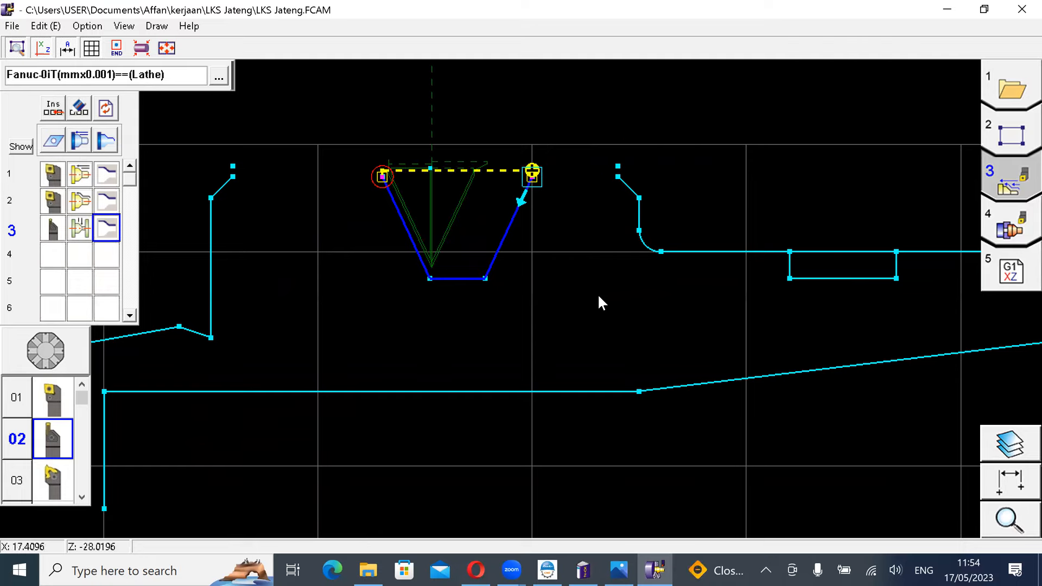
Step: Copy the grooving process setting from process 3 to process 4 and assign tool 02 to process 4
scroll(600, 300, down, 3)
middle_drag(606, 299, 567, 191)
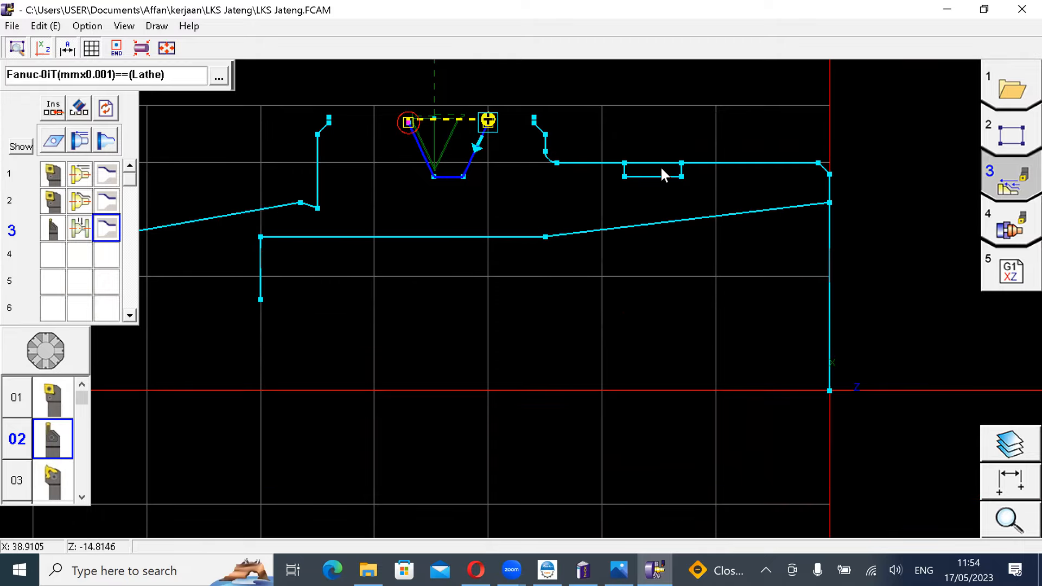
right_click(82, 232)
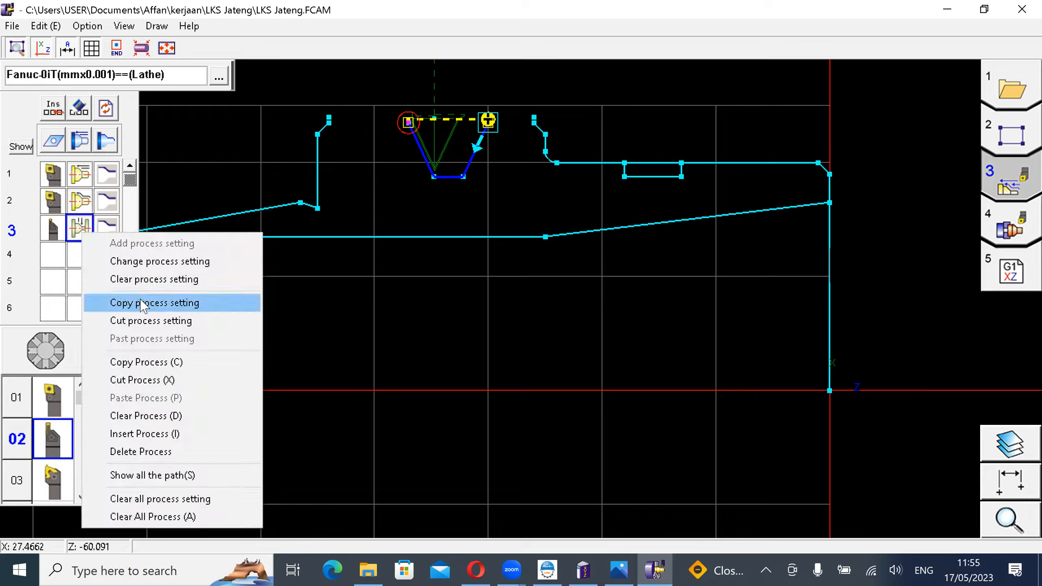
click(140, 302)
click(84, 257)
right_click(85, 258)
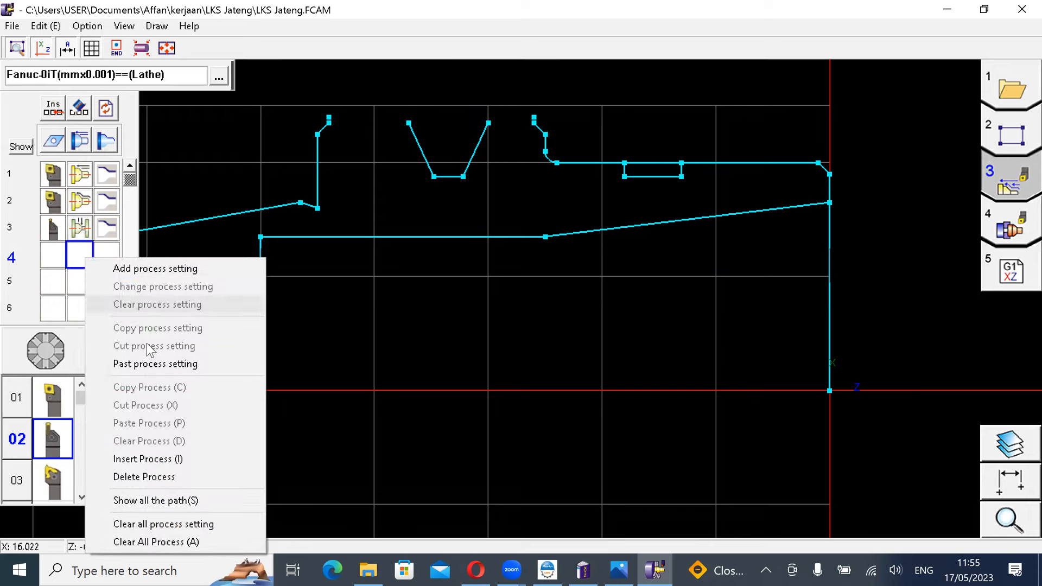
click(154, 361)
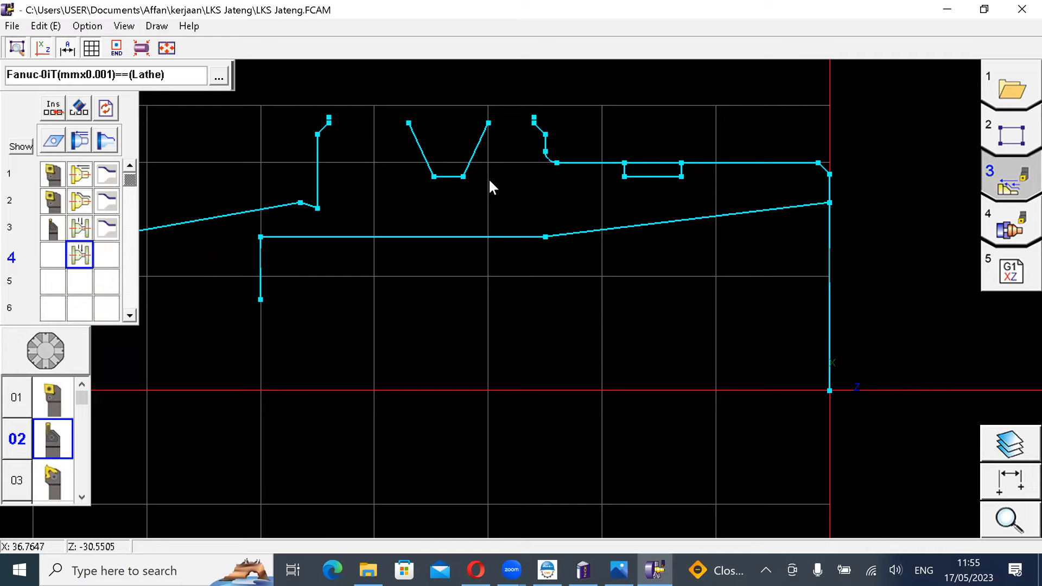
click(61, 262)
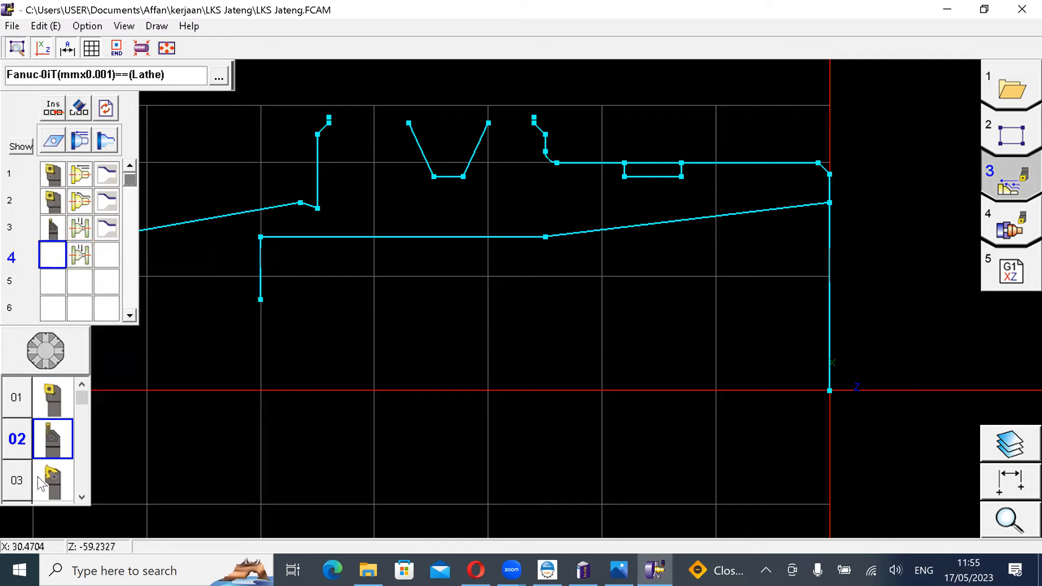
click(57, 437)
Step: Add a new contour to process 4 from the undercut's front upper corner inward along its floor, accepting the automatic cycle point correction
click(110, 260)
right_click(111, 254)
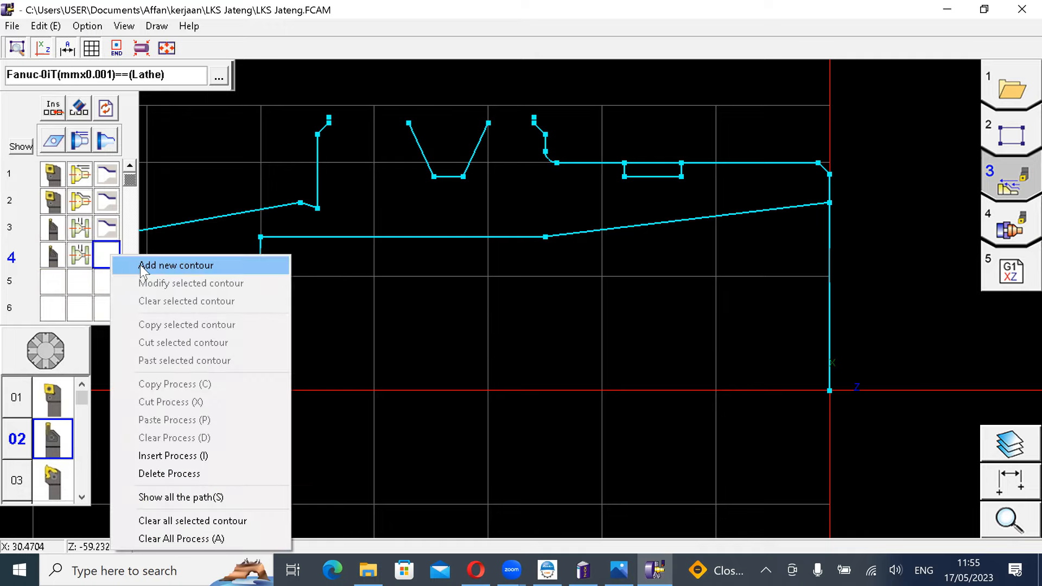
click(163, 265)
click(580, 332)
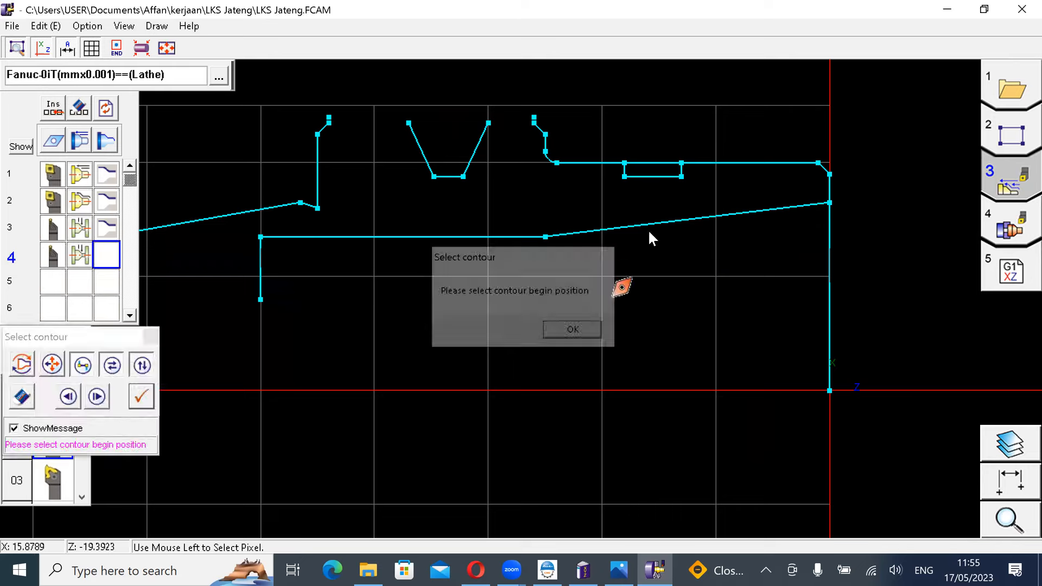
click(686, 165)
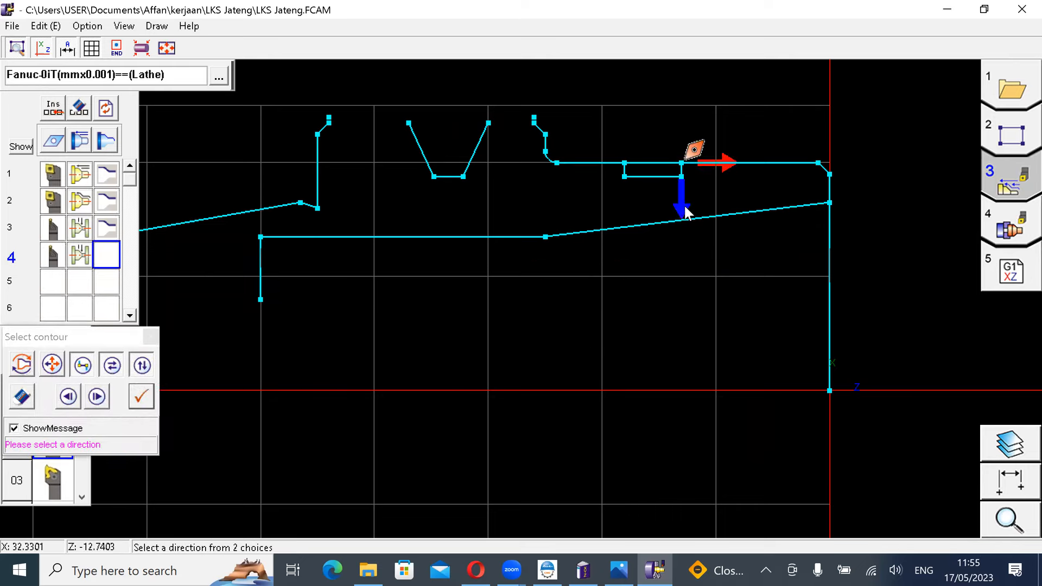
click(684, 204)
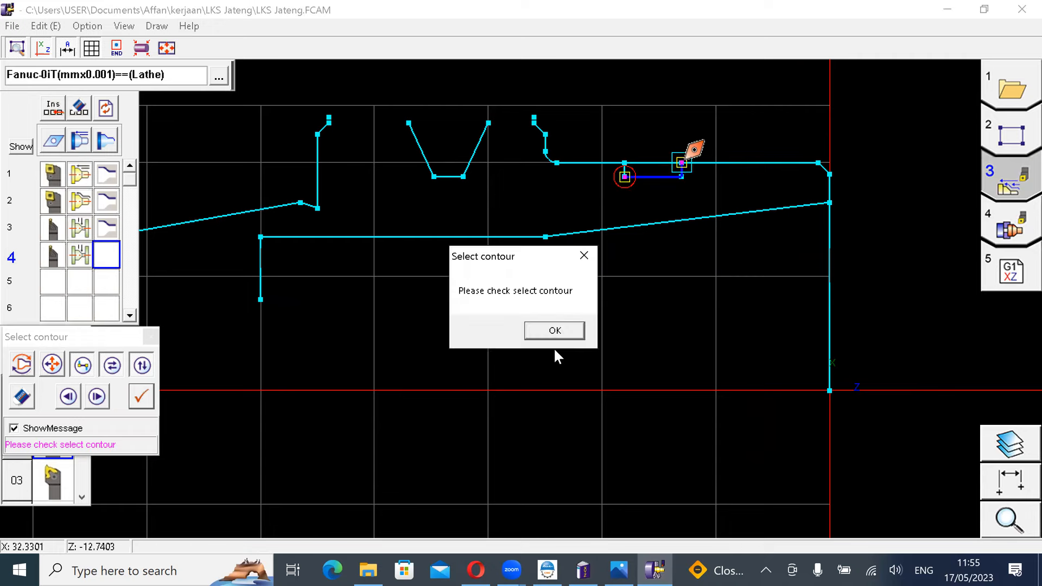
click(555, 330)
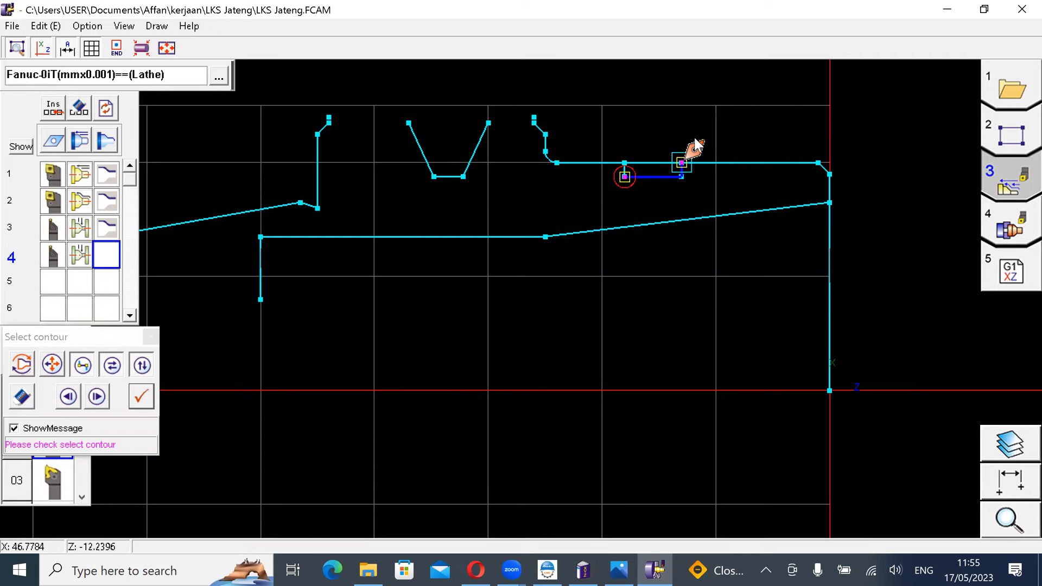
scroll(689, 163, up, 1)
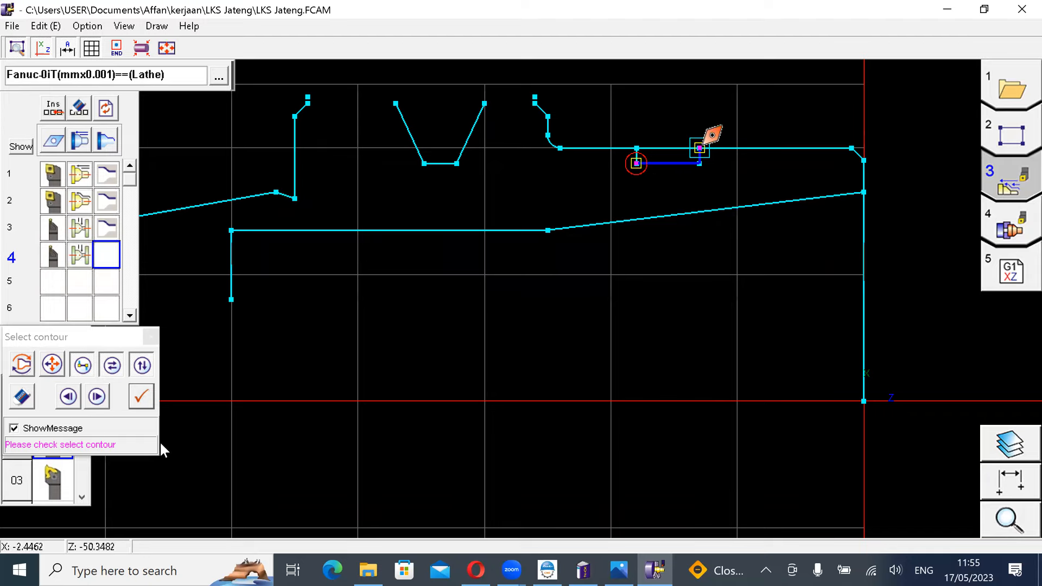
click(142, 397)
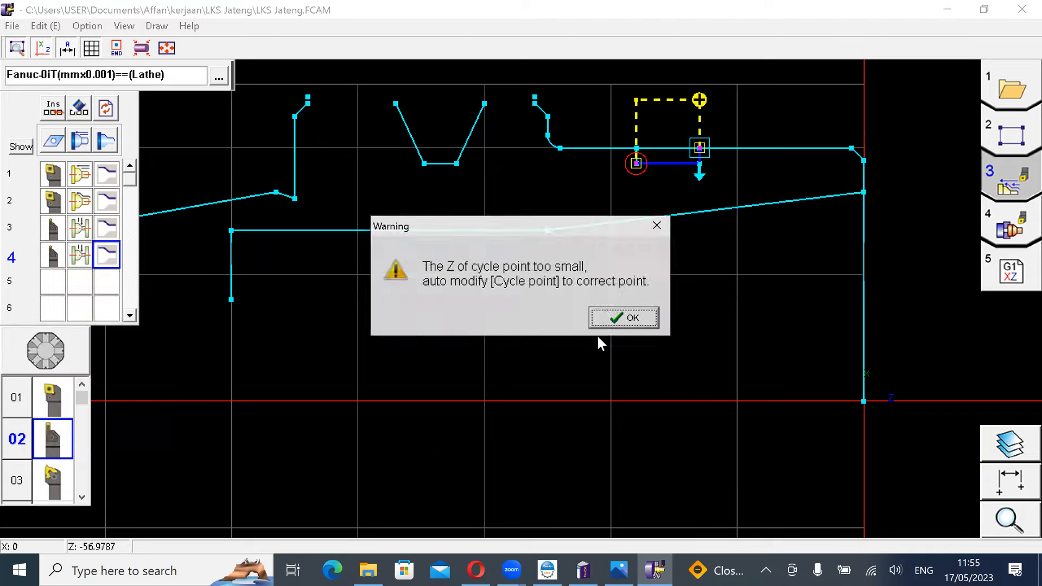
click(638, 322)
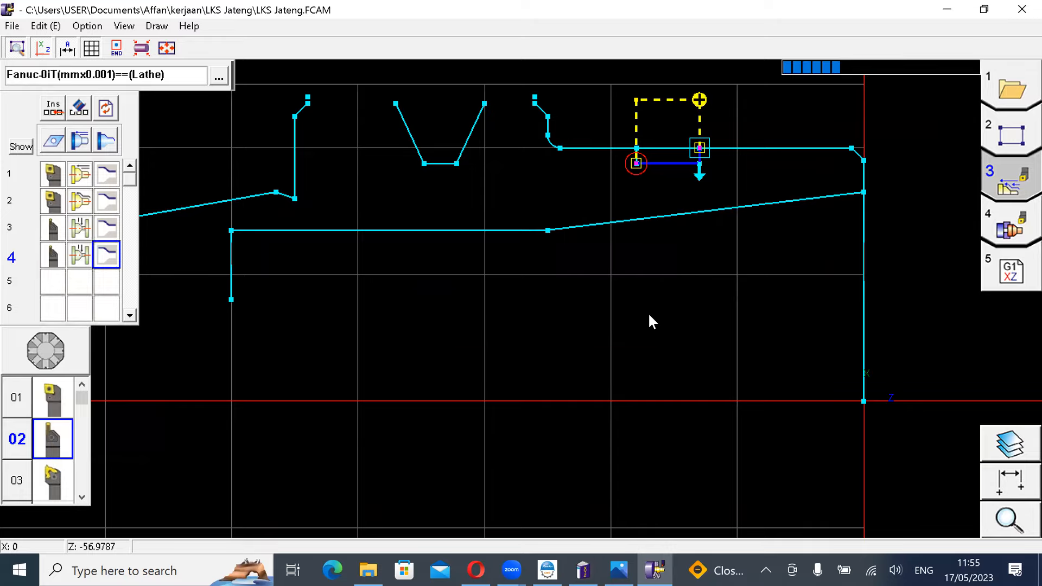
Step: Lower the undercut contour's cycle point to just above its cutting begin point
scroll(668, 281, up, 4)
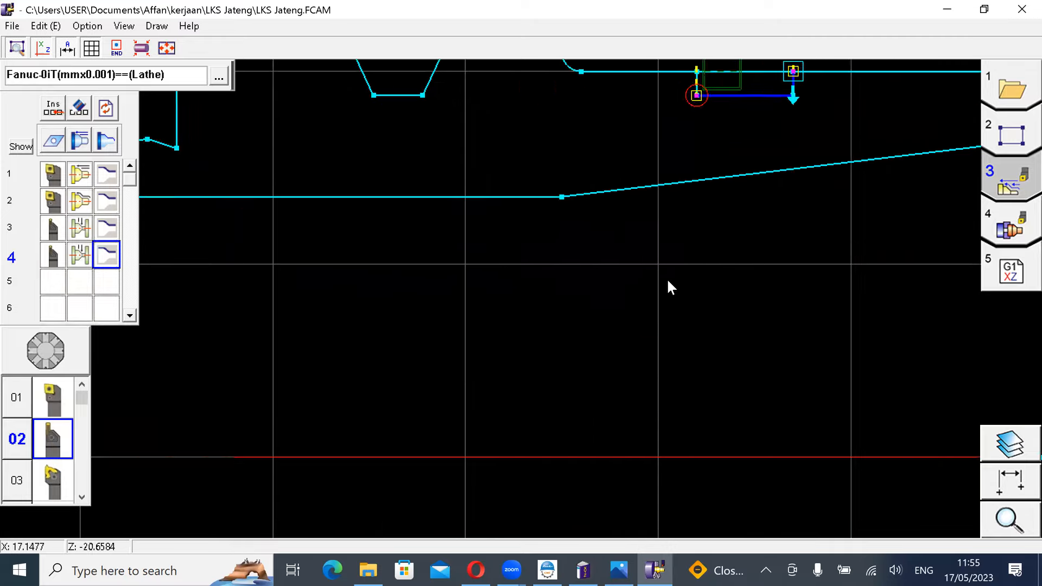
scroll(670, 287, down, 4)
scroll(602, 288, up, 3)
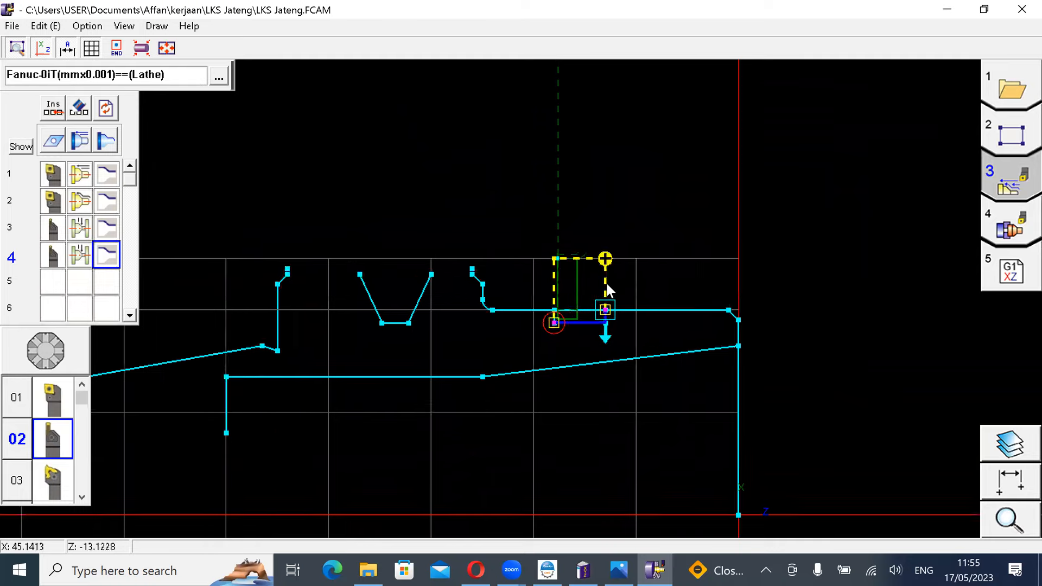
scroll(606, 284, up, 2)
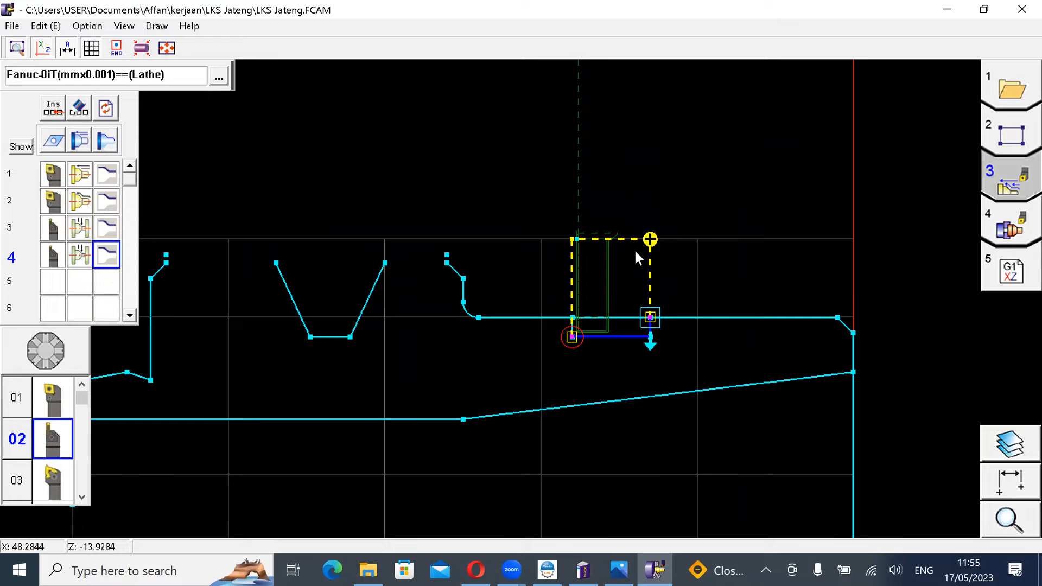
drag(653, 242, 653, 312)
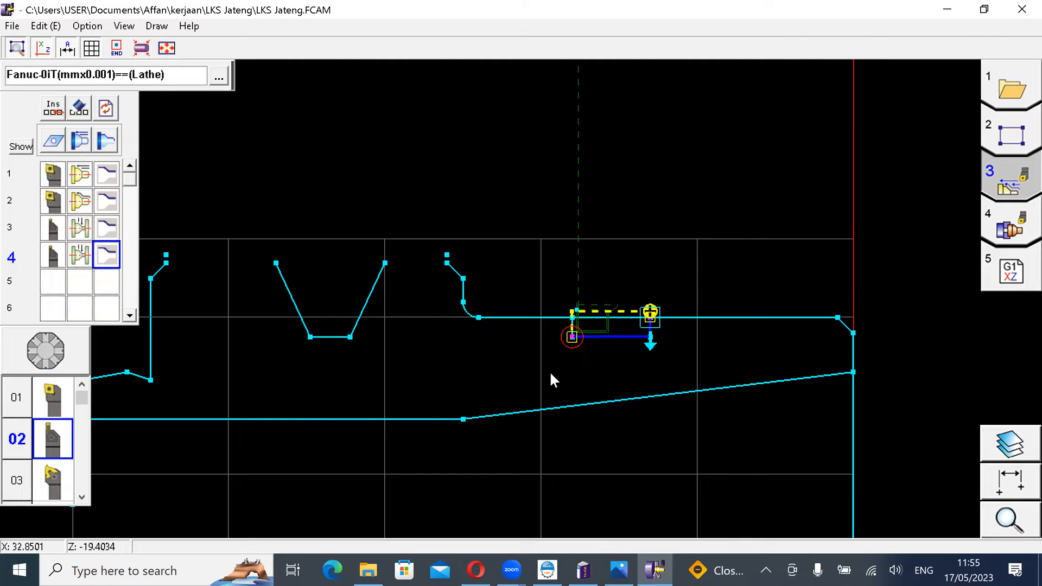
Step: Run the cutting simulation, examine the machined V-groove and undercut, and return to the process list
scroll(549, 370, down, 4)
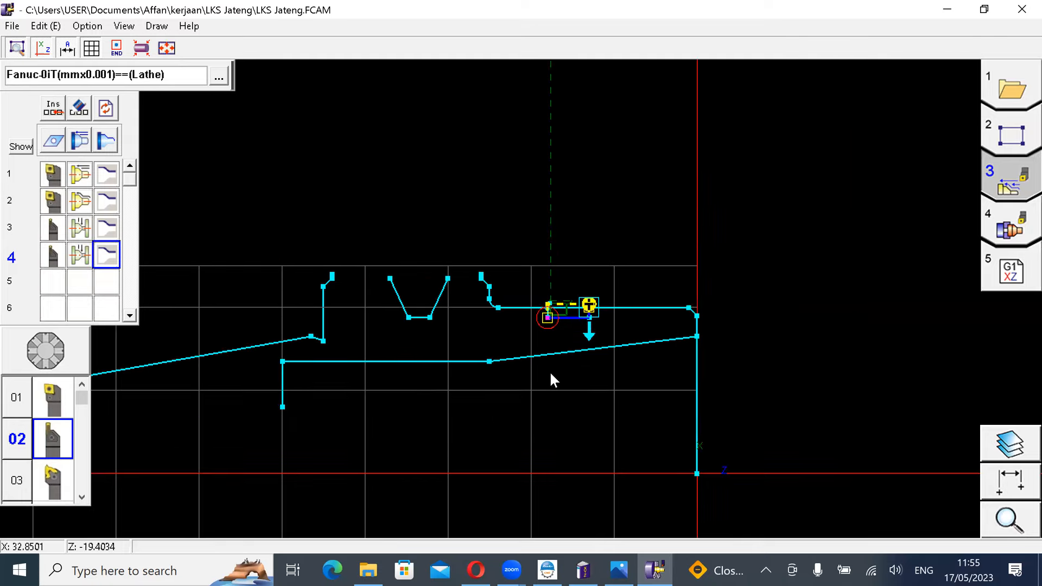
click(1010, 235)
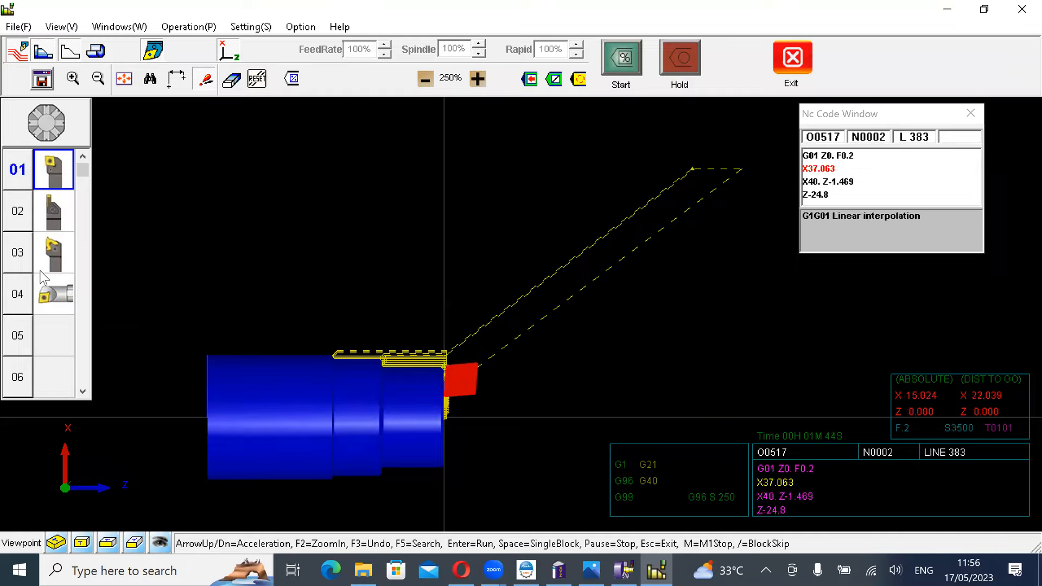
scroll(288, 419, up, 3)
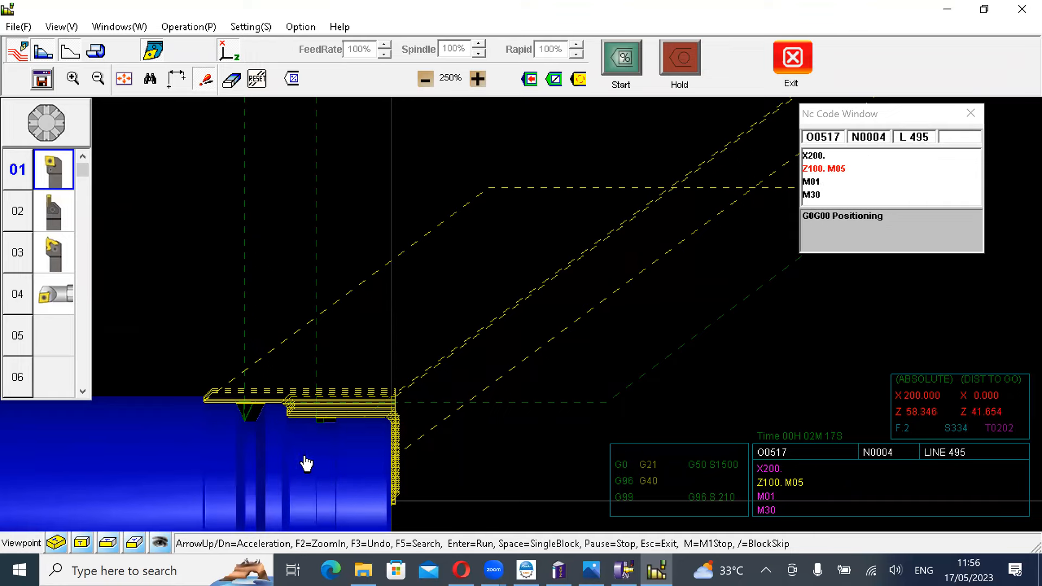
click(792, 58)
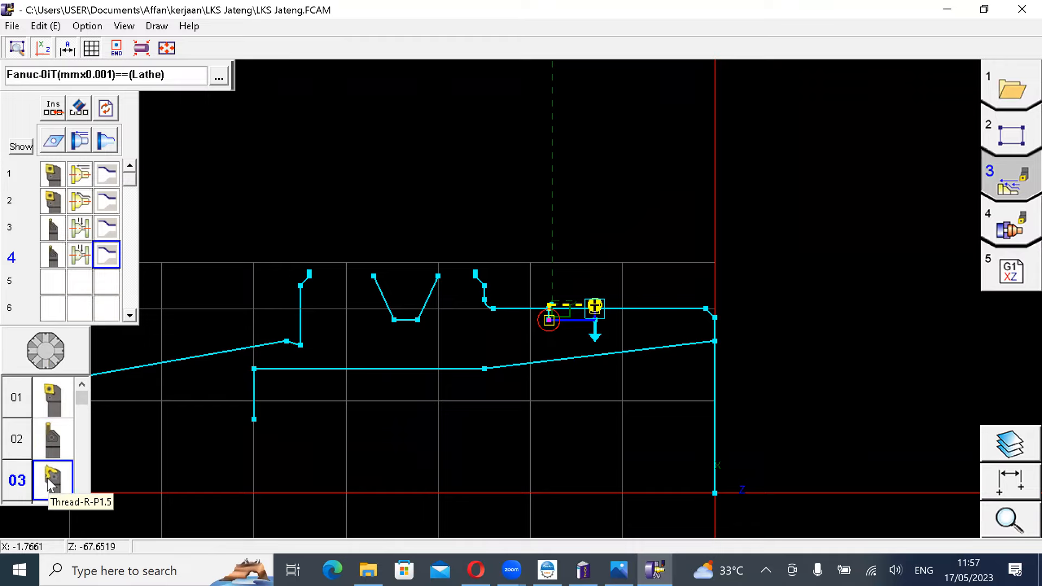
Step: Assign threading tool 03 (Thread-R-P1.5) to process 5 and choose the ISO external thread process for it
drag(106, 342, 55, 285)
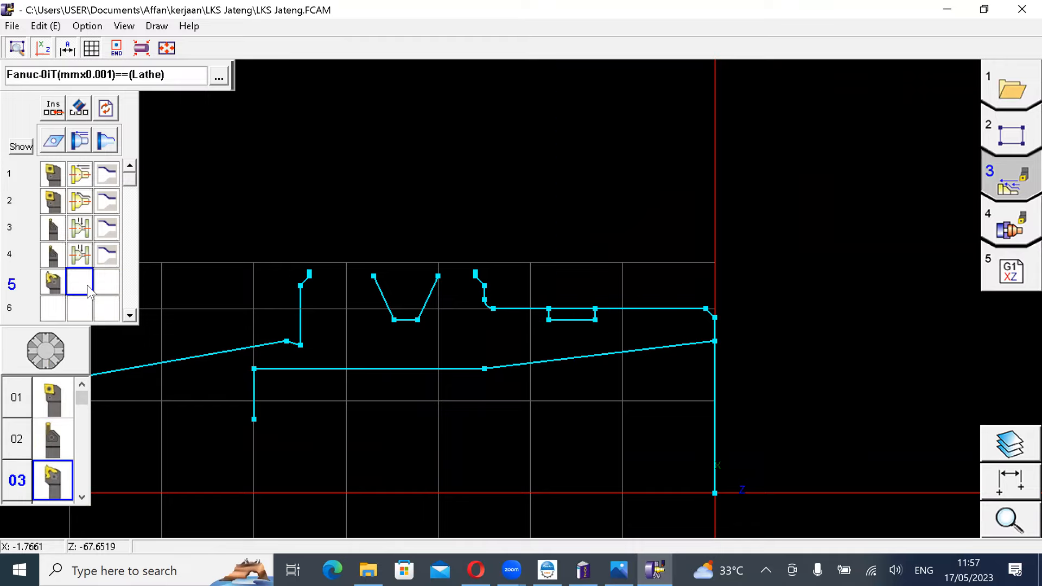
click(83, 139)
click(498, 168)
click(273, 289)
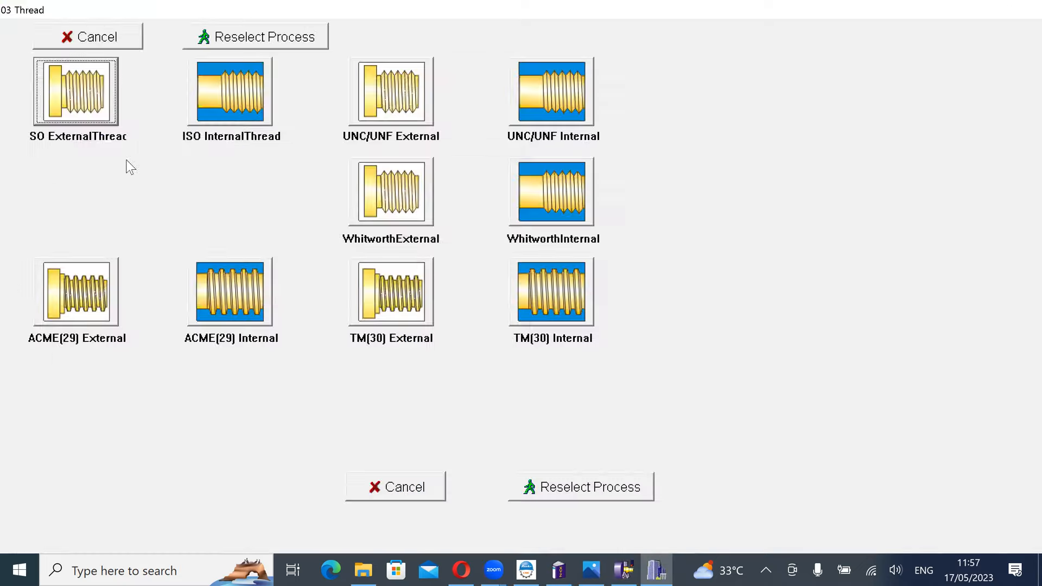
click(80, 110)
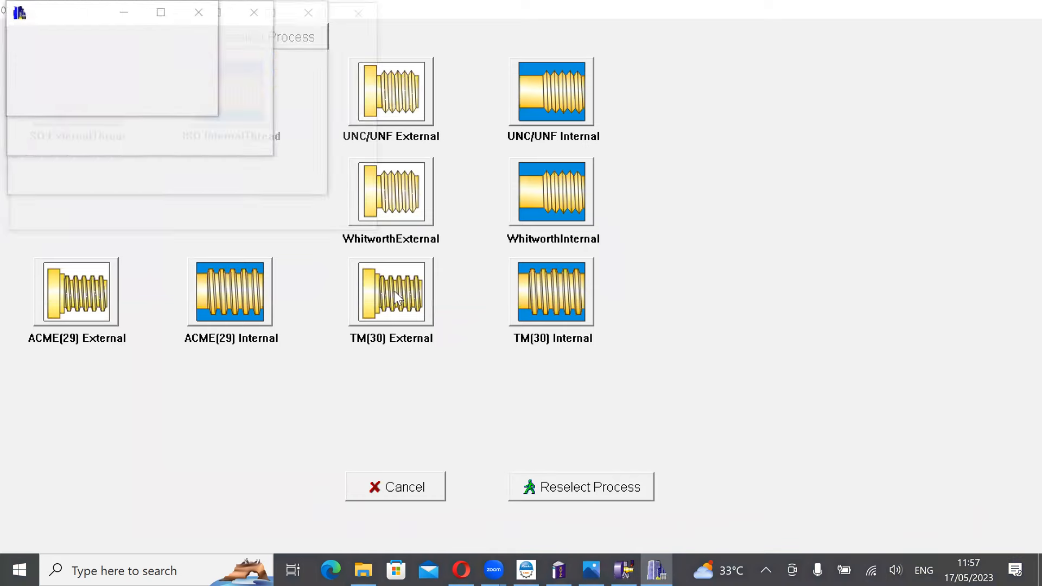
Step: Set the ISO external thread's main diameter to 40 mm and pitch to 1.5, and submit the thread parameters
text(40)
key(Return)
key(Return)
key(Return)
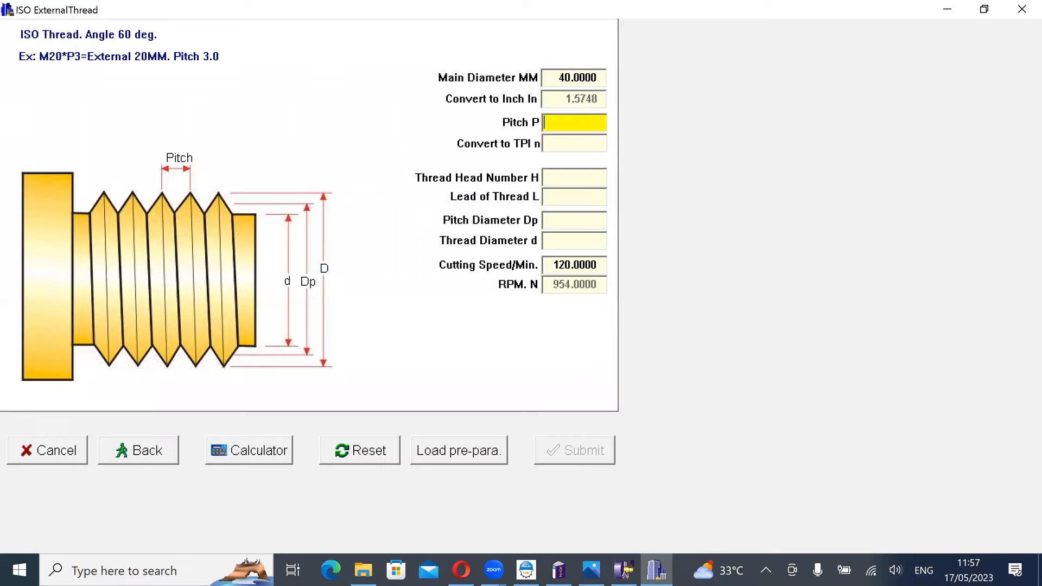
text(1.5)
key(Return)
key(Return)
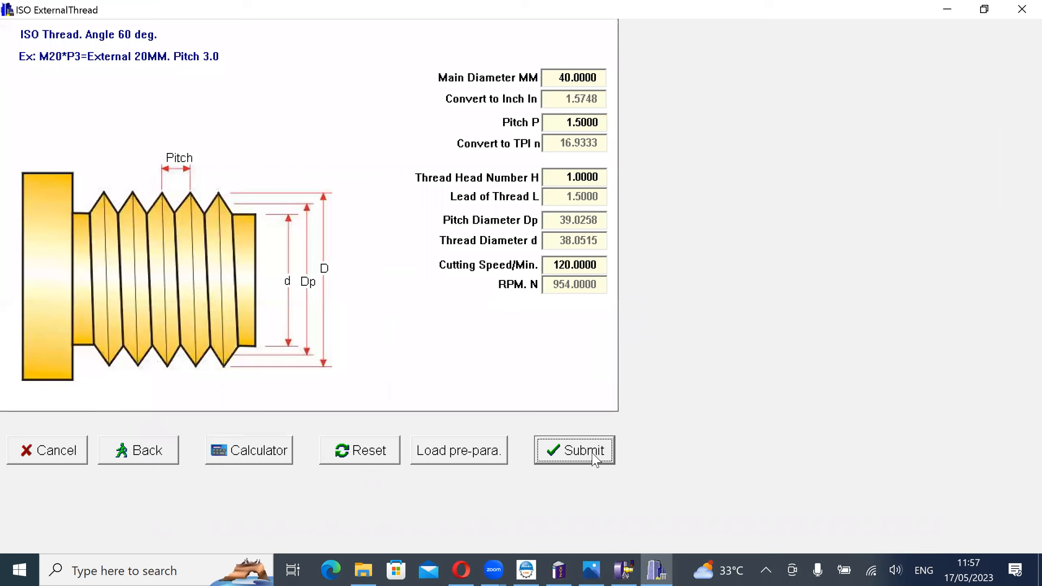
key(Return)
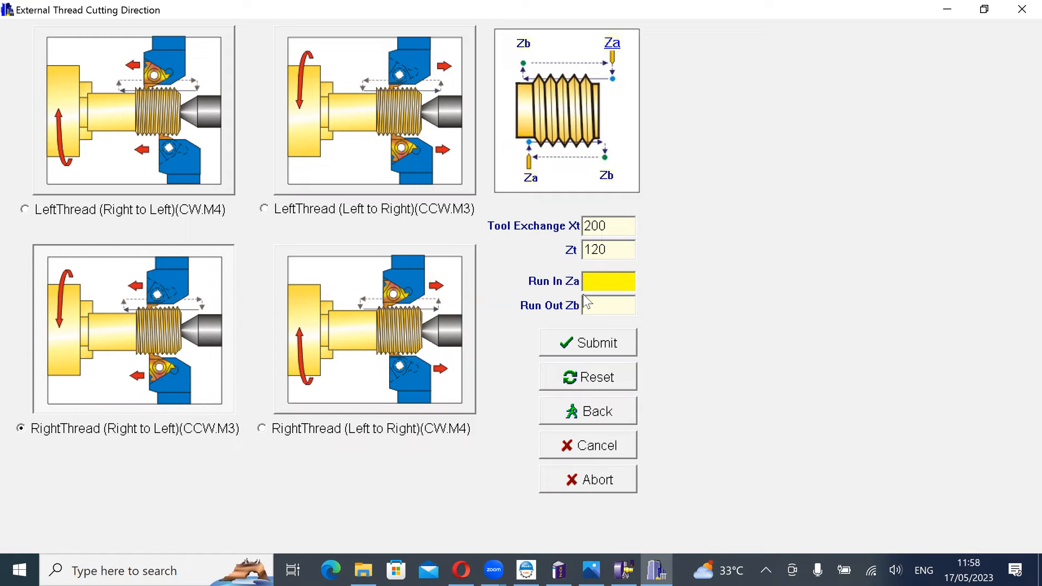
Step: Set the right-hand external thread's run-in Za to 2 and run-out Zb to -15, checking the part drawing, and submit
text(2)
key(Tab)
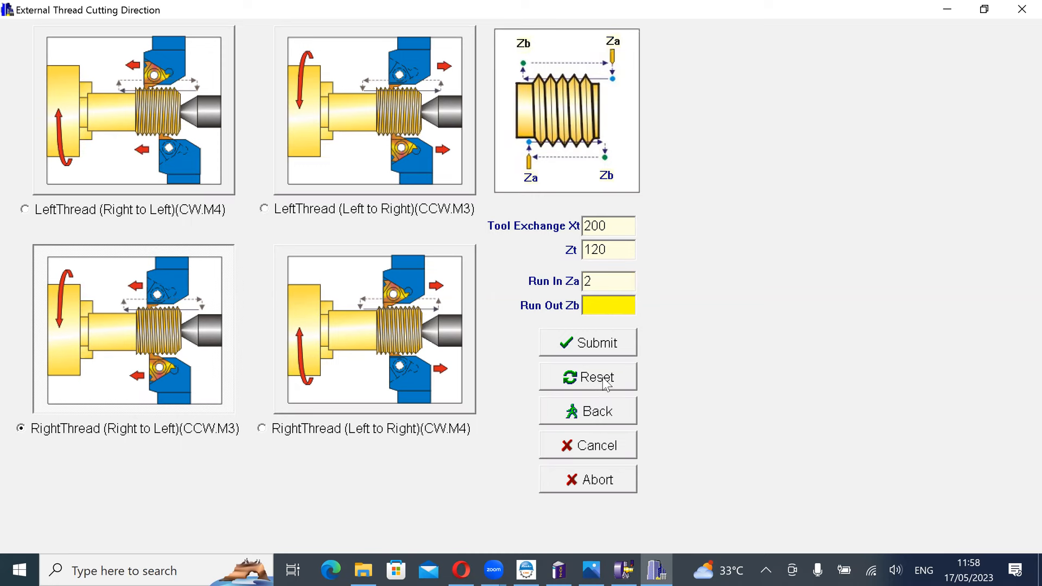
click(588, 564)
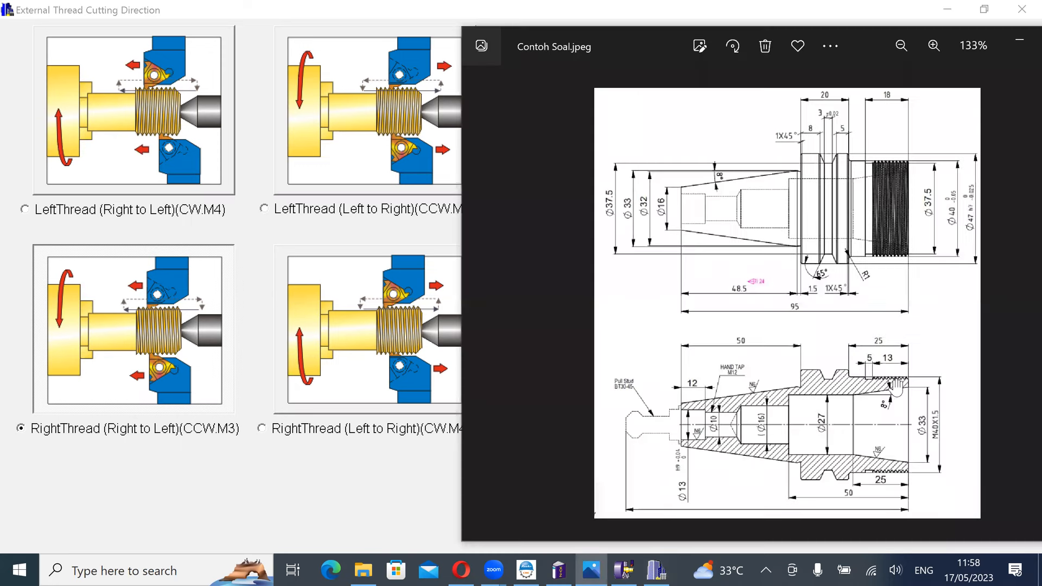
click(413, 464)
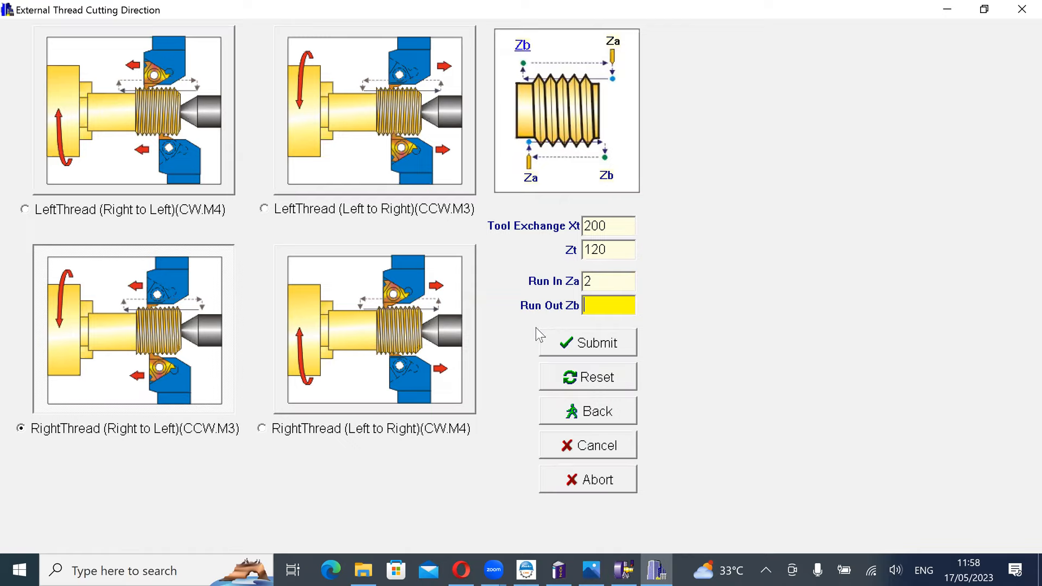
text(-15)
click(595, 567)
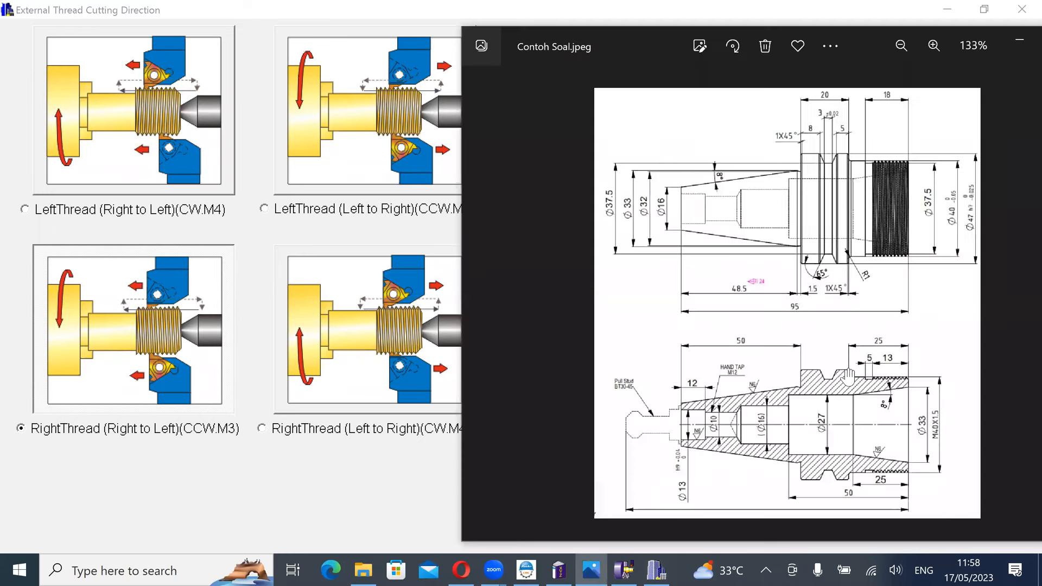
click(334, 492)
click(608, 347)
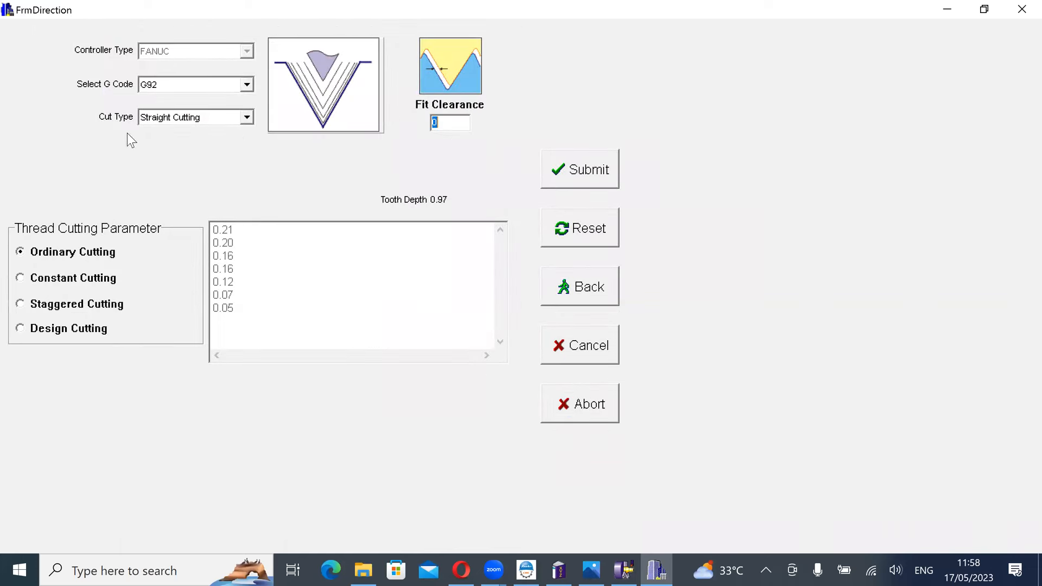
Step: Choose G76 as the thread's G code and submit the cutting method
click(247, 86)
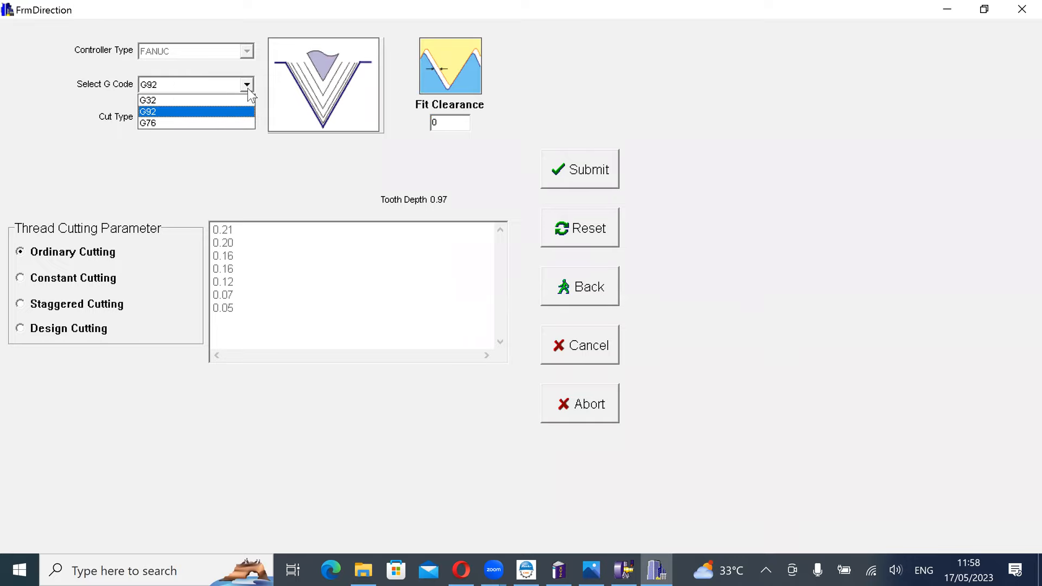
click(166, 122)
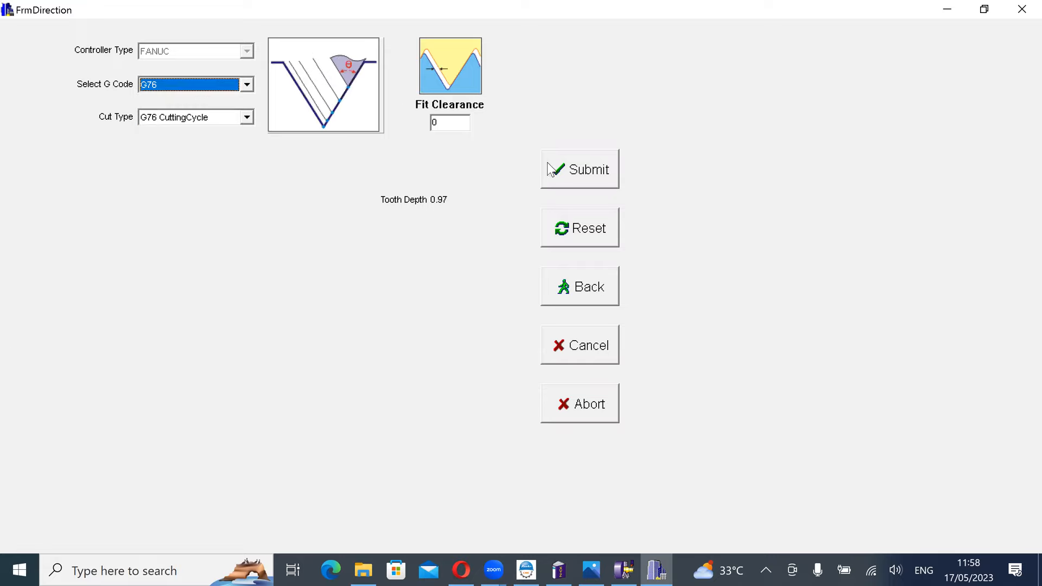
click(565, 166)
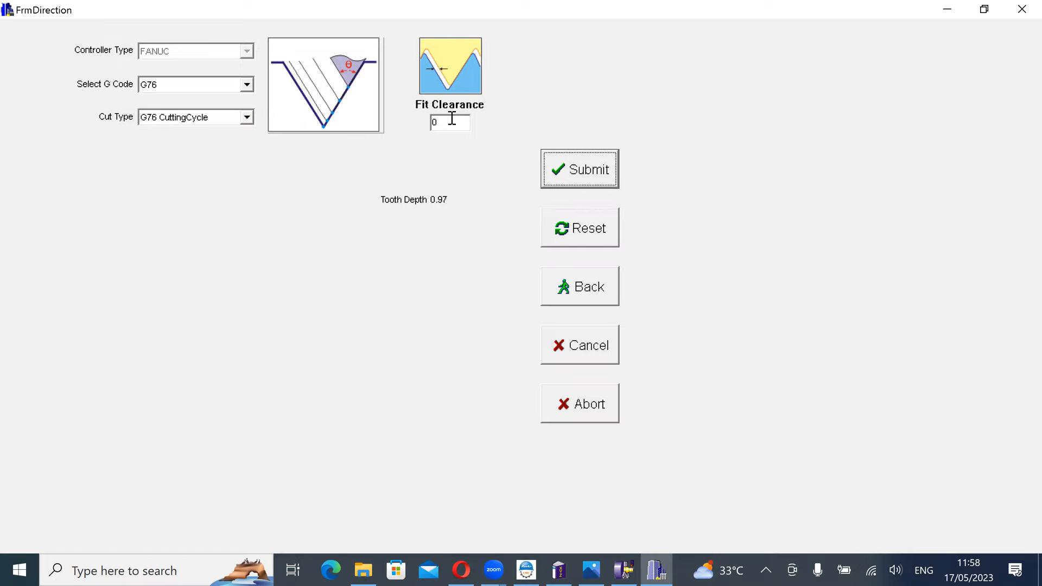
click(584, 169)
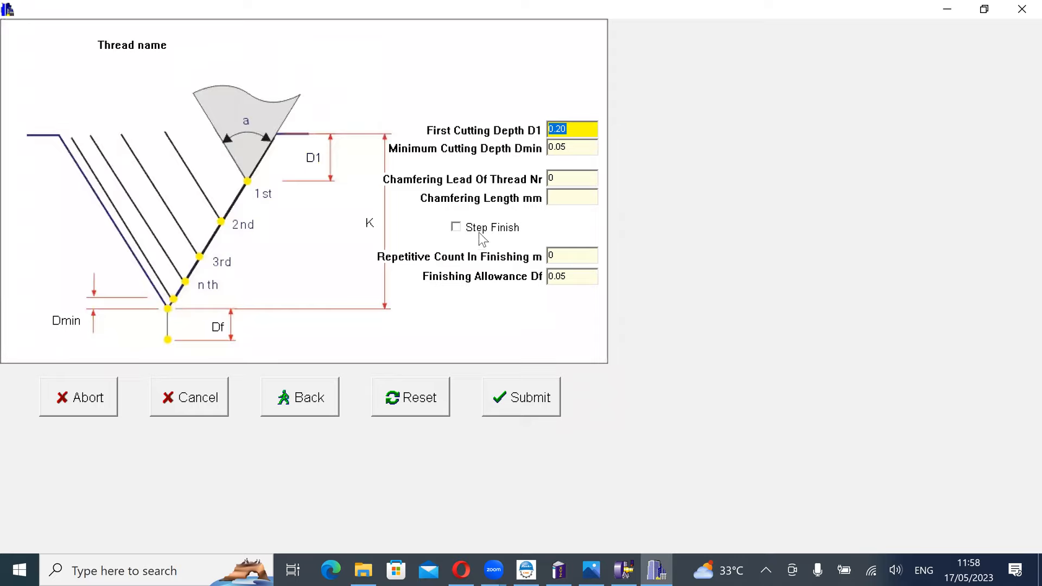
Step: Set the first and minimum cutting depths to 0.1 and the finishing repetitive count to 3, and submit the G76 parameters
click(590, 130)
key(BackSpace)
key(BackSpace)
text(1)
click(580, 148)
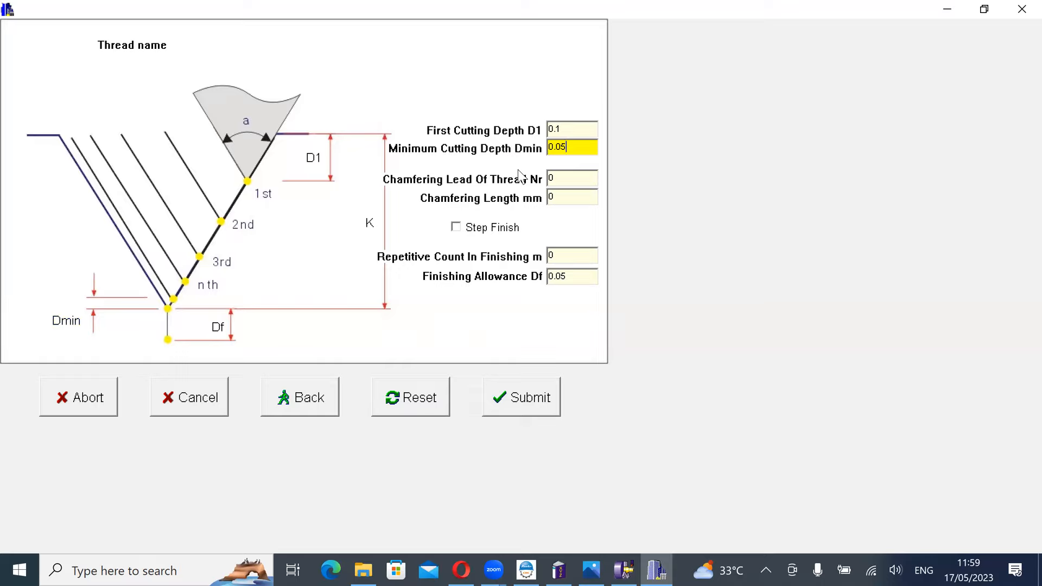
key(BackSpace)
key(BackSpace)
key(BackSpace)
text(.1)
click(572, 255)
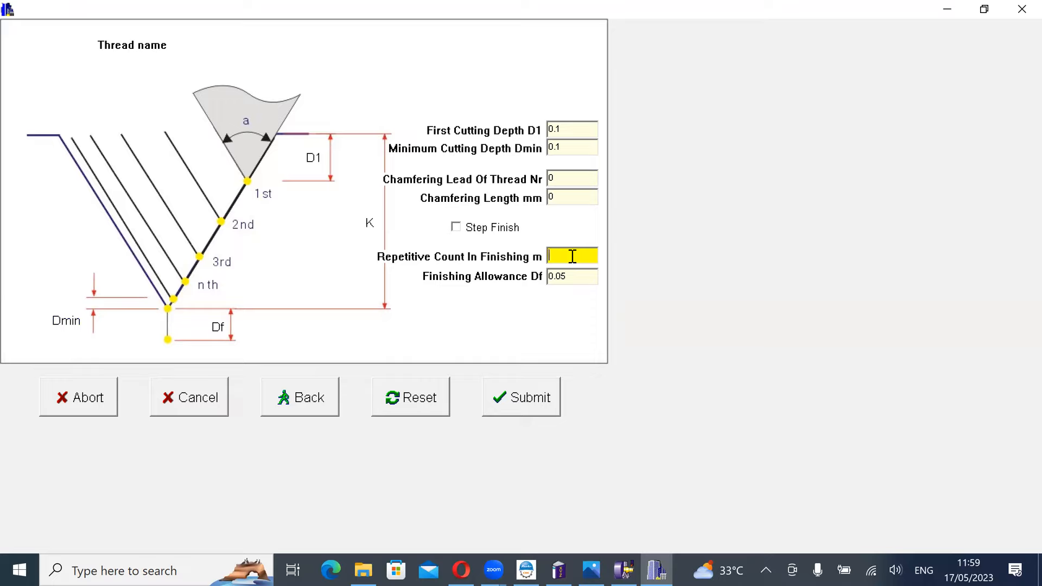
text(3)
click(526, 401)
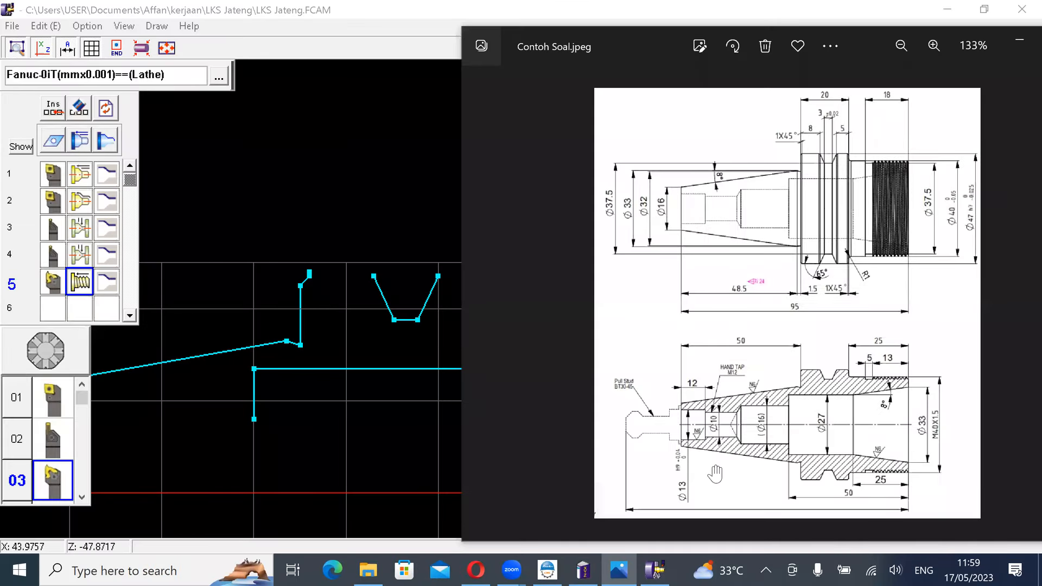
Step: Hide the part drawing, check the thread toolpath, and assign internal roughing tool 04 (12H-Rough(R)-A80-R0.4) to process 6
click(624, 564)
scroll(587, 320, up, 5)
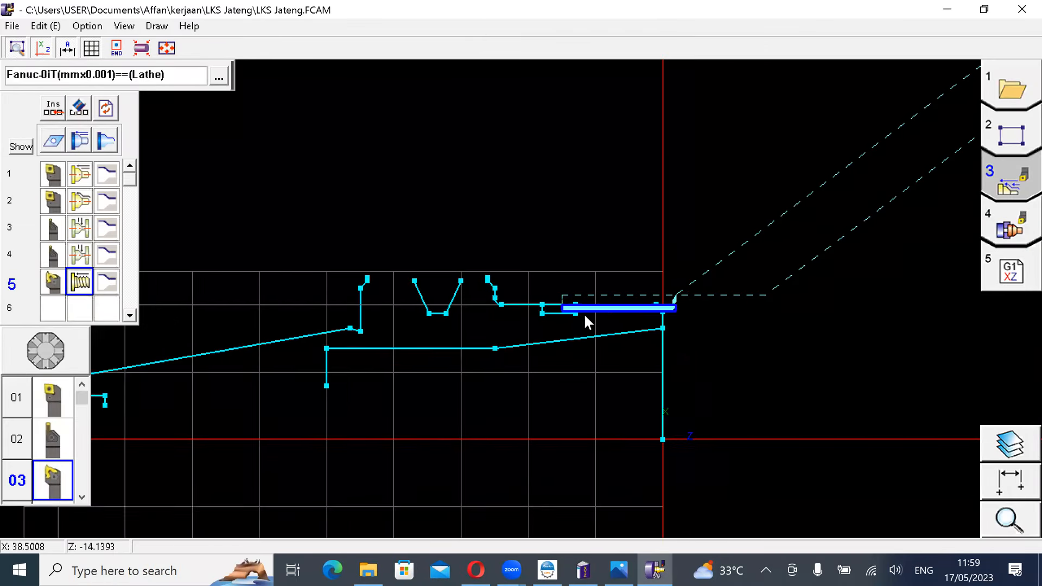
scroll(689, 358, down, 4)
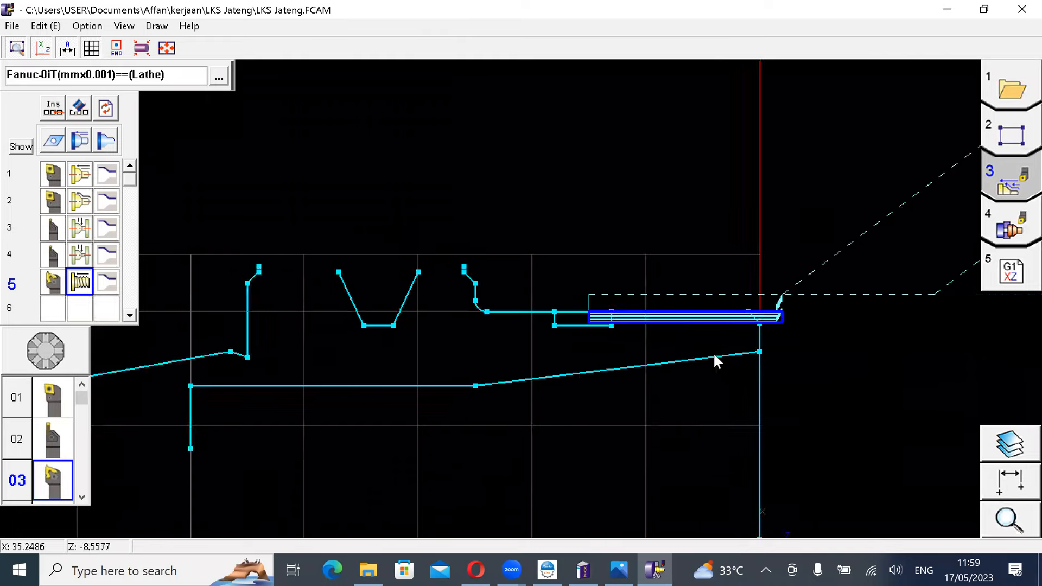
scroll(623, 411, down, 3)
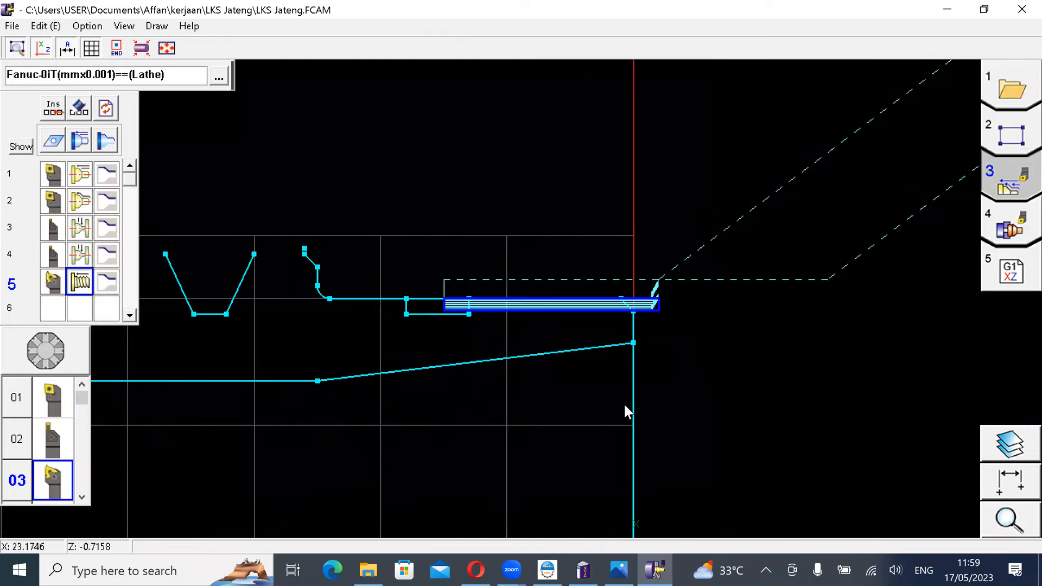
middle_drag(358, 382, 571, 340)
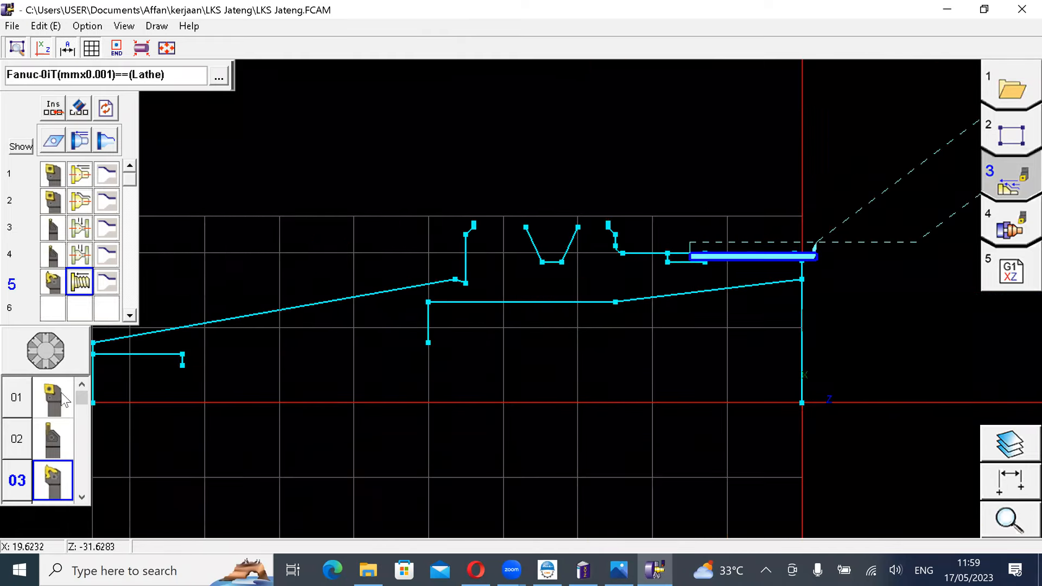
scroll(60, 292, down, 2)
click(50, 262)
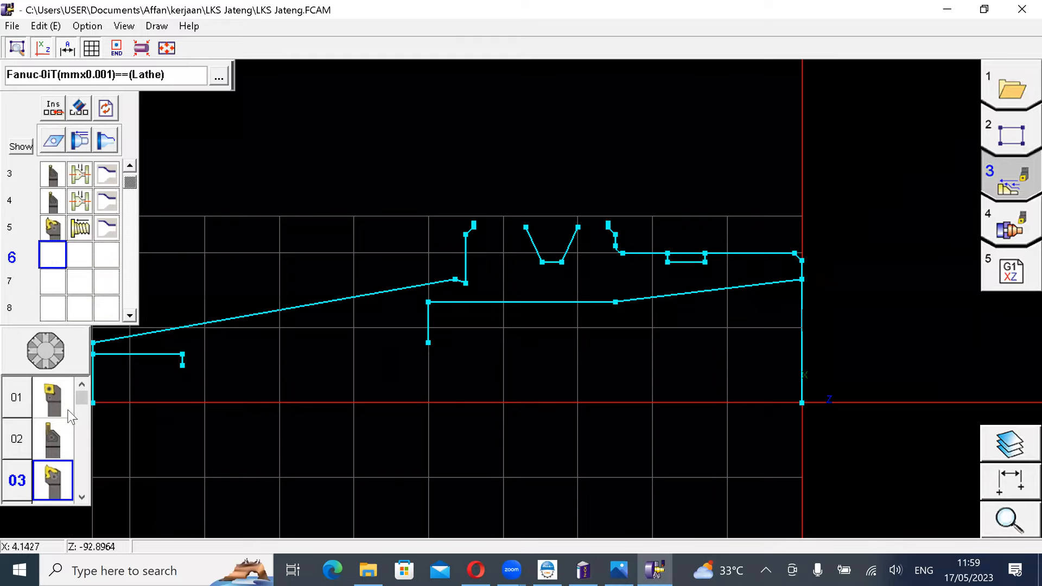
click(81, 449)
scroll(81, 450, up, 3)
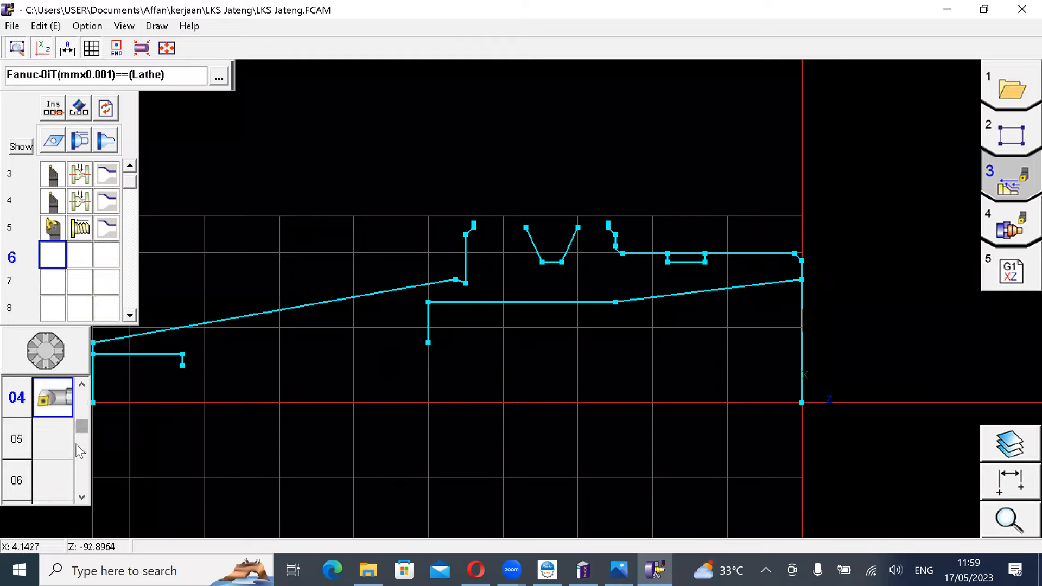
click(51, 431)
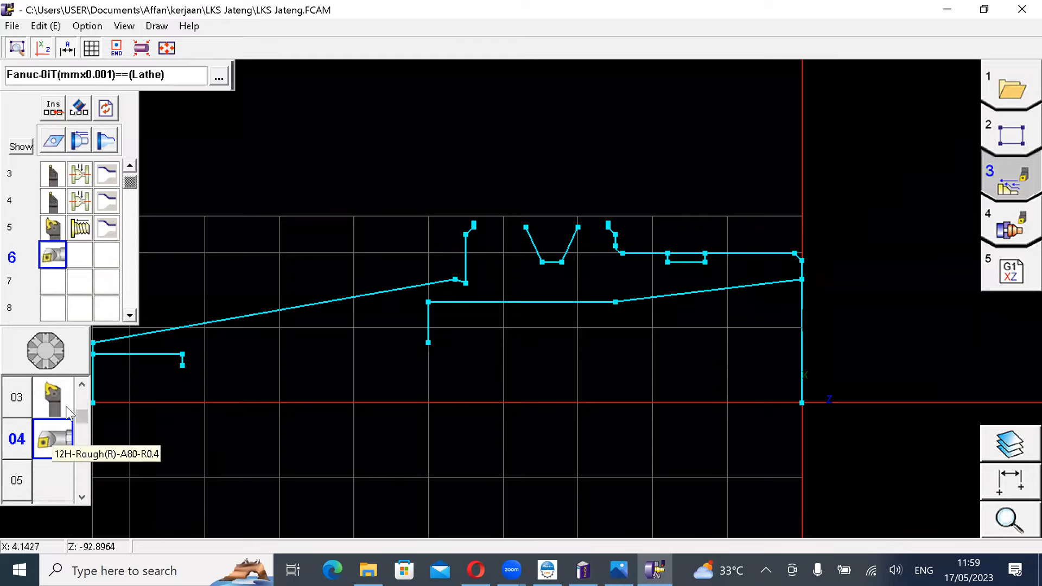
Step: Choose rough cutting 04.Internal (R to L) for process 6 and turn off the G71 canned cycle
click(81, 254)
click(82, 141)
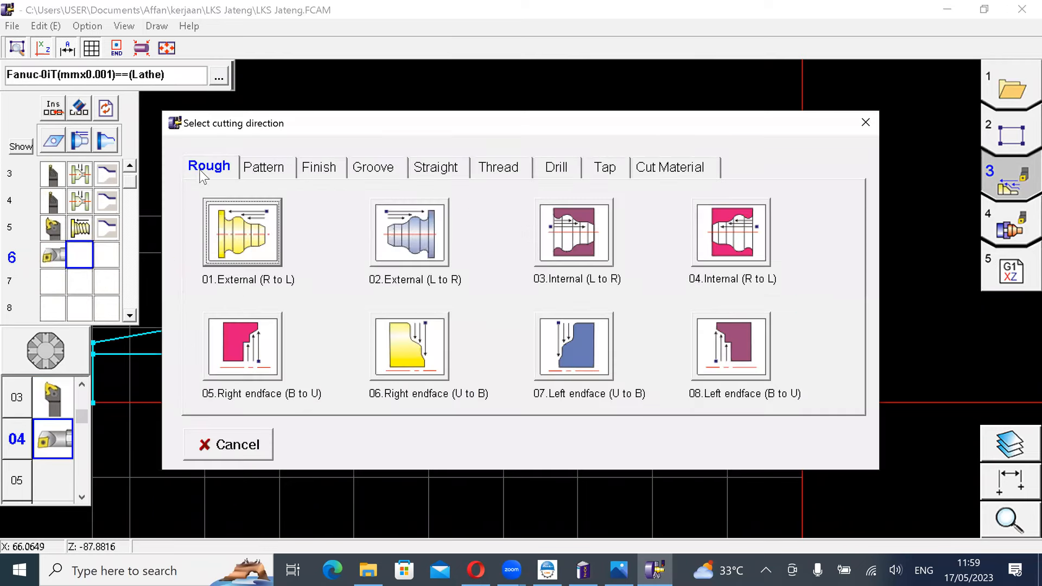
click(734, 254)
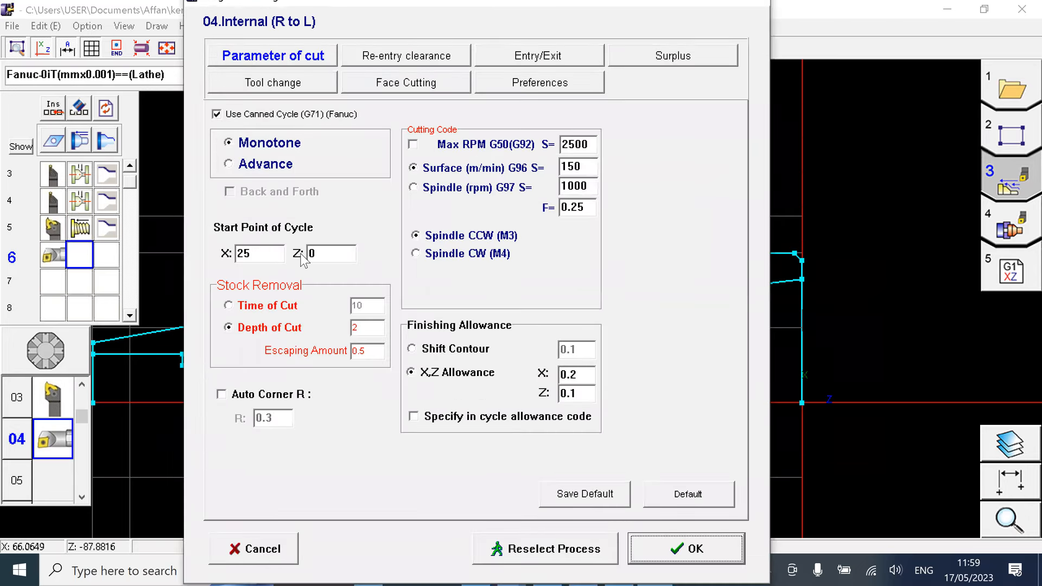
click(218, 113)
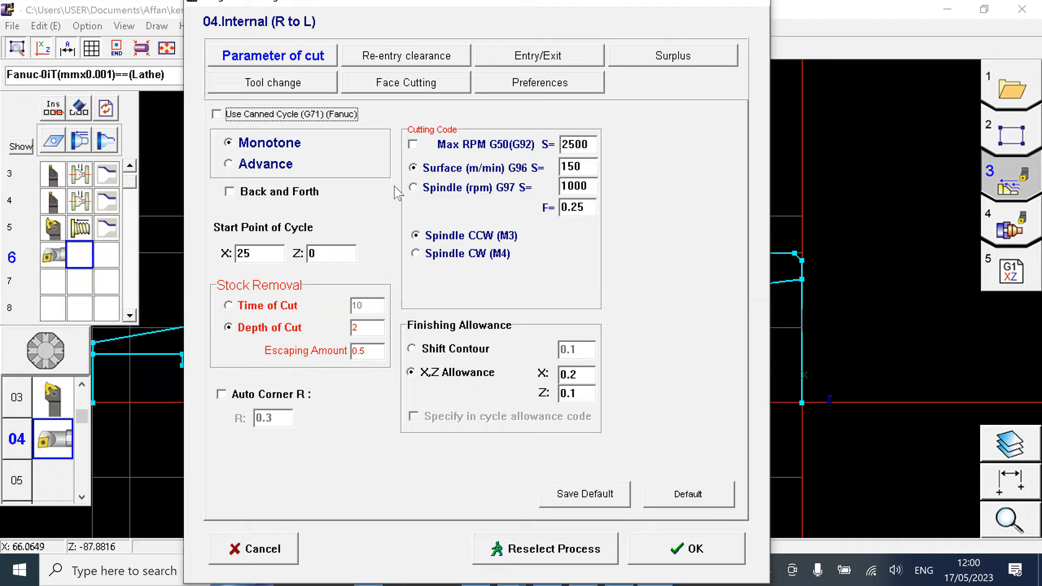
click(406, 86)
click(272, 59)
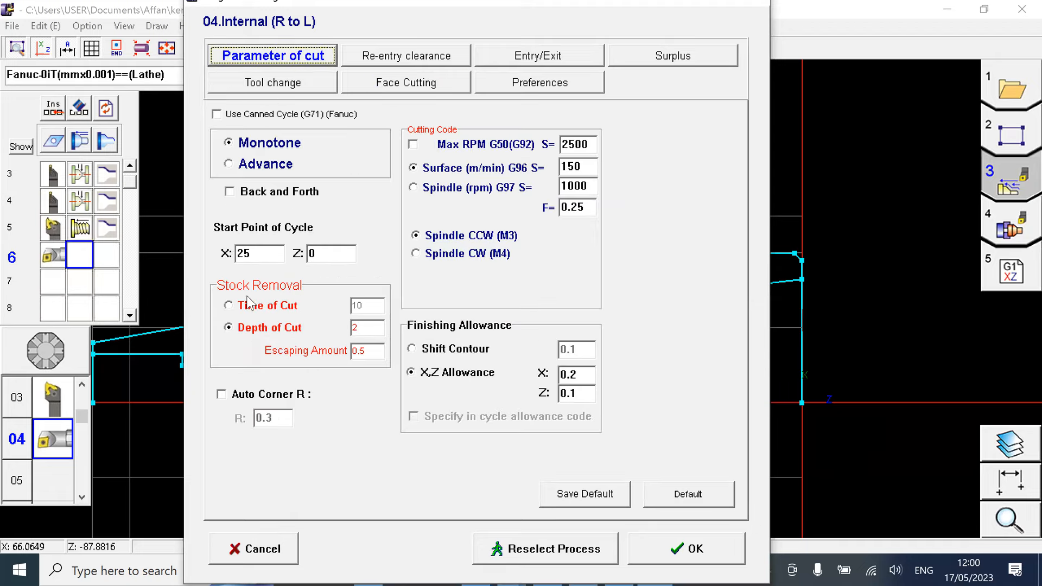
Step: Set the internal rough cut's X and Z finishing allowances to 0
click(591, 374)
key(BackSpace)
click(590, 392)
key(BackSpace)
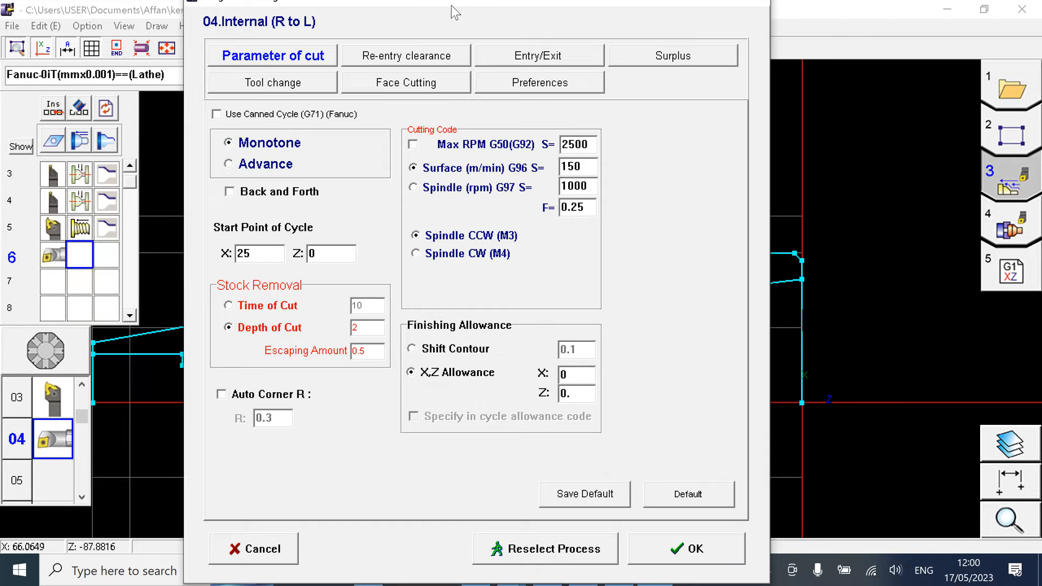
drag(458, 7, 261, 23)
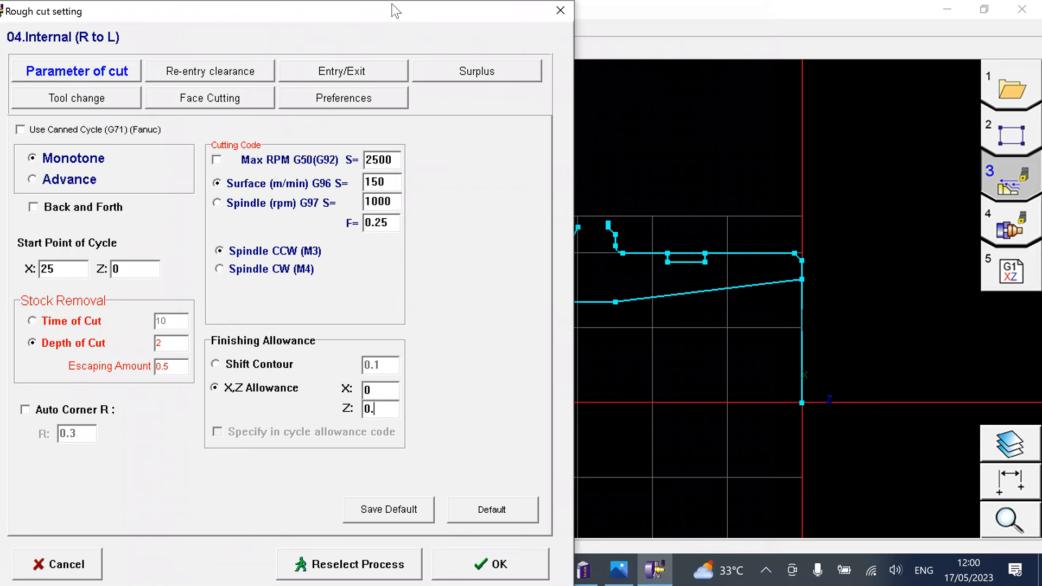
Step: Set the internal rough cut's cycle start point to X 16 and Z 2
click(264, 280)
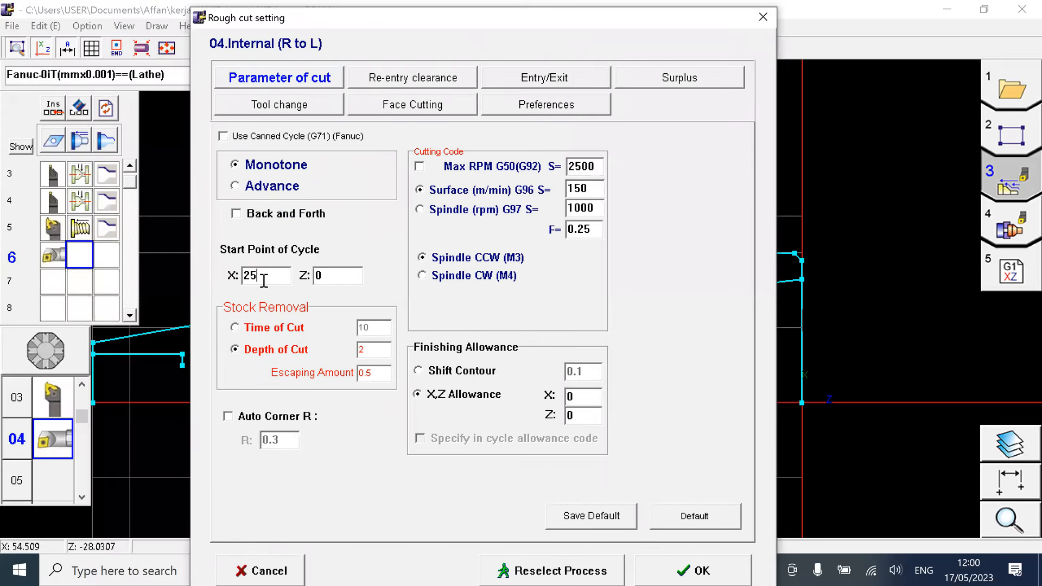
key(BackSpace)
key(BackSpace)
text(16)
click(332, 277)
key(BackSpace)
text(2)
Step: Set the depth of cut to 0.5 and the escaping amount to 0.1, and accept the rough cut settings
key(Tab)
text(0.5)
click(380, 372)
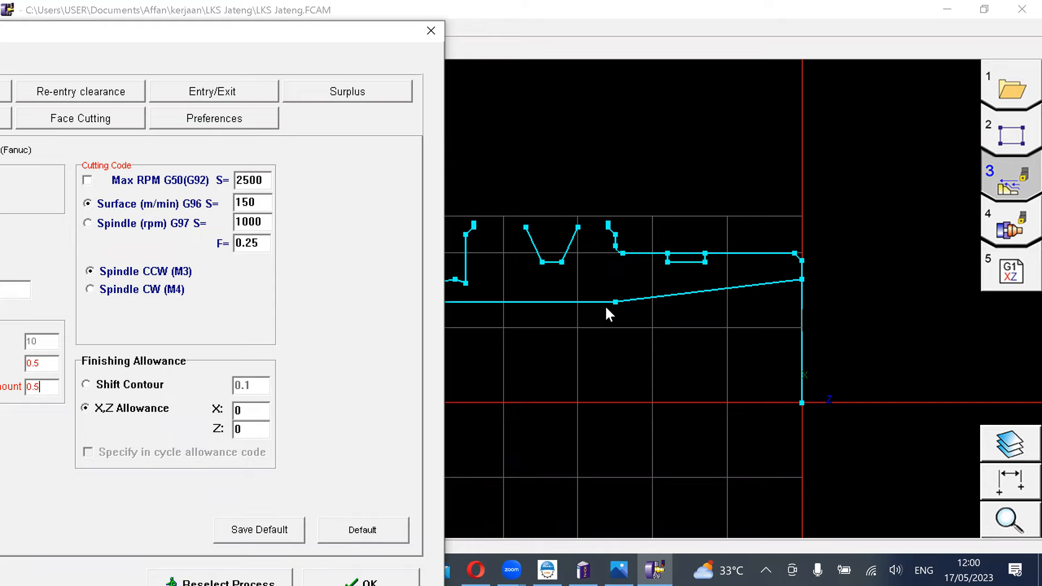
click(619, 569)
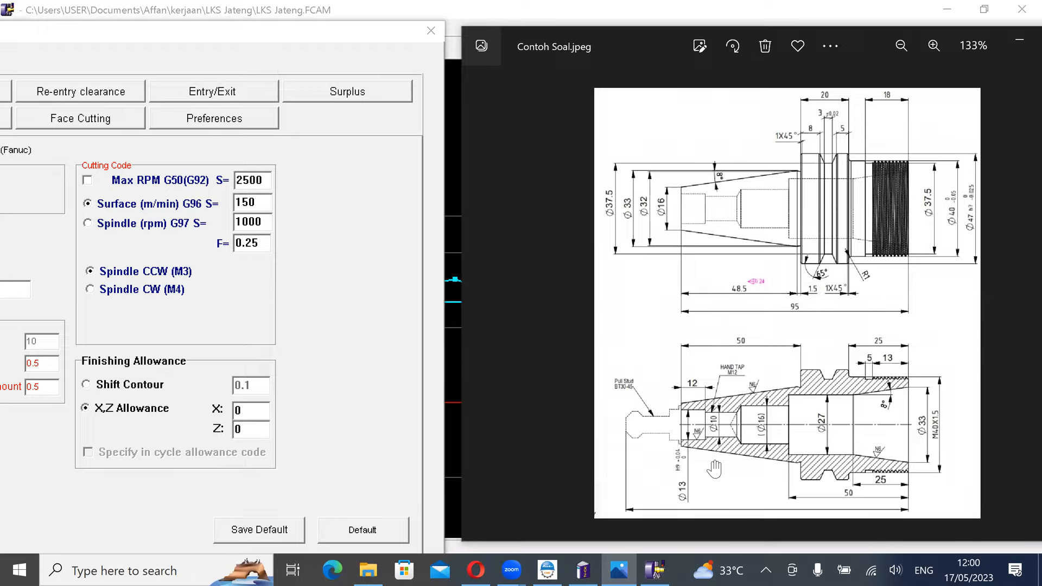
click(109, 34)
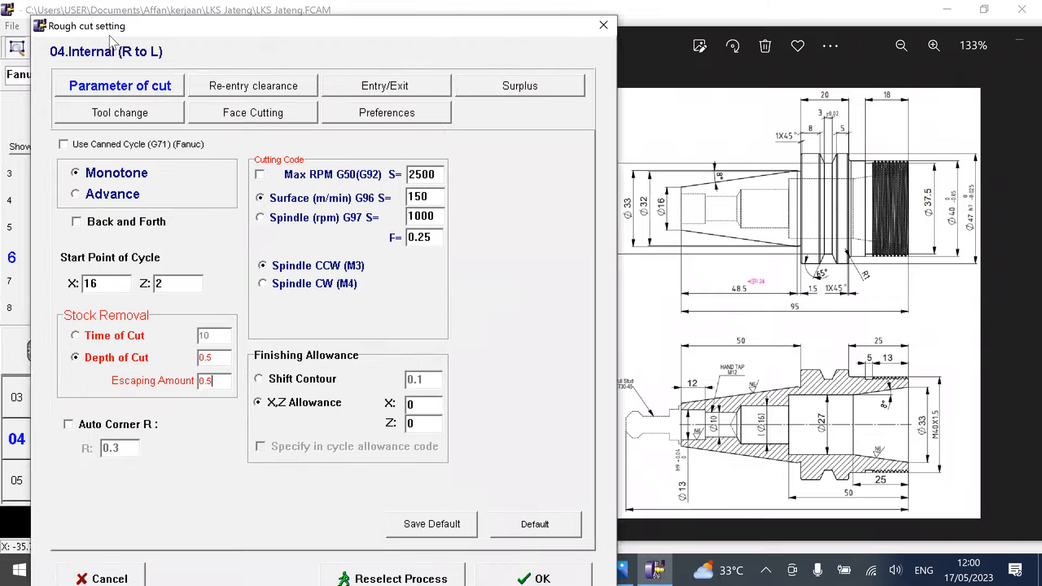
drag(109, 34, 157, 20)
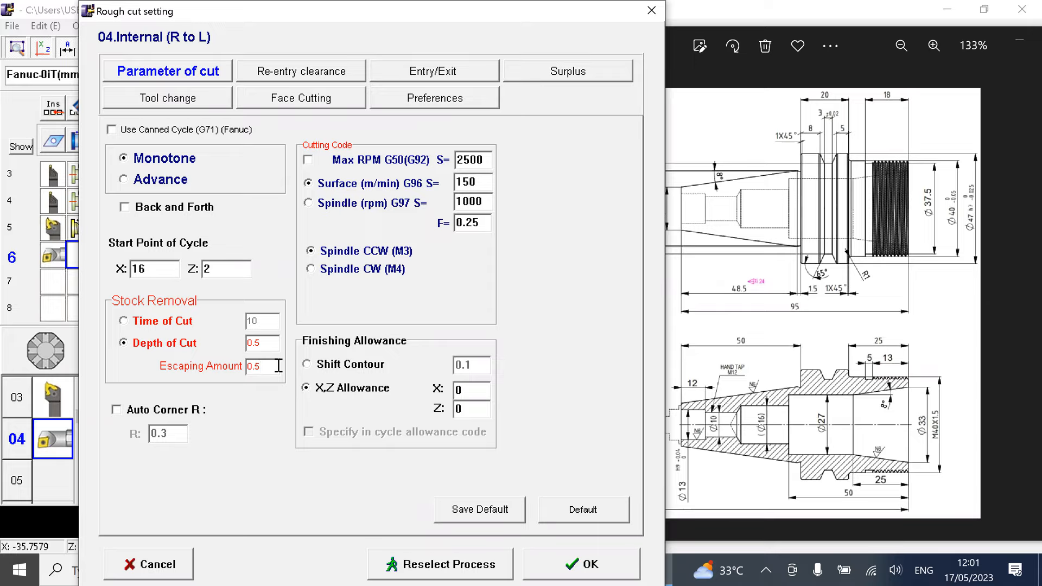
key(BackSpace)
text(1)
click(574, 567)
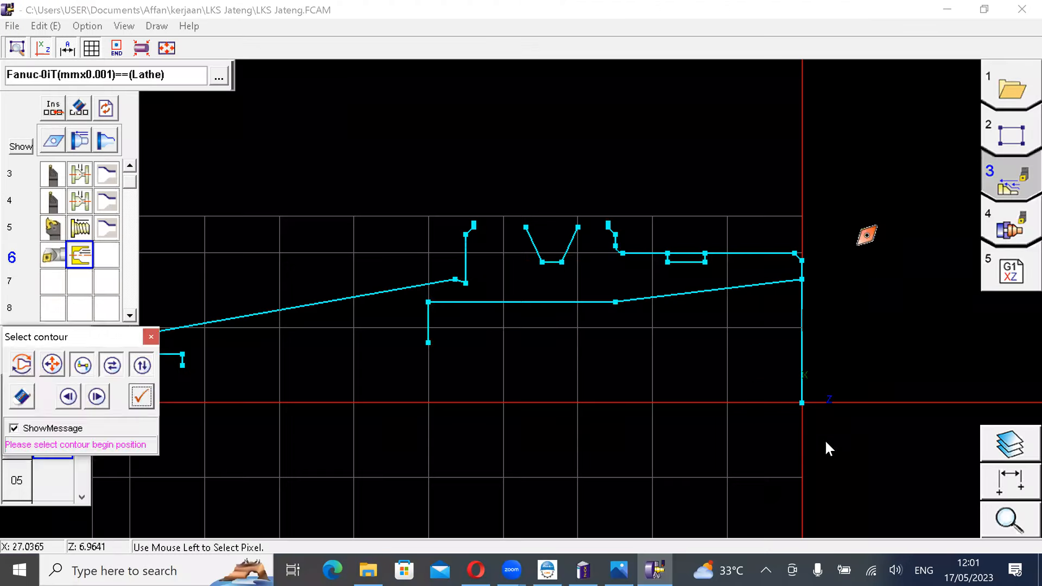
Step: Select the internal contour for process 6, starting at the taper's end on the front face and running inward along the taper
click(589, 331)
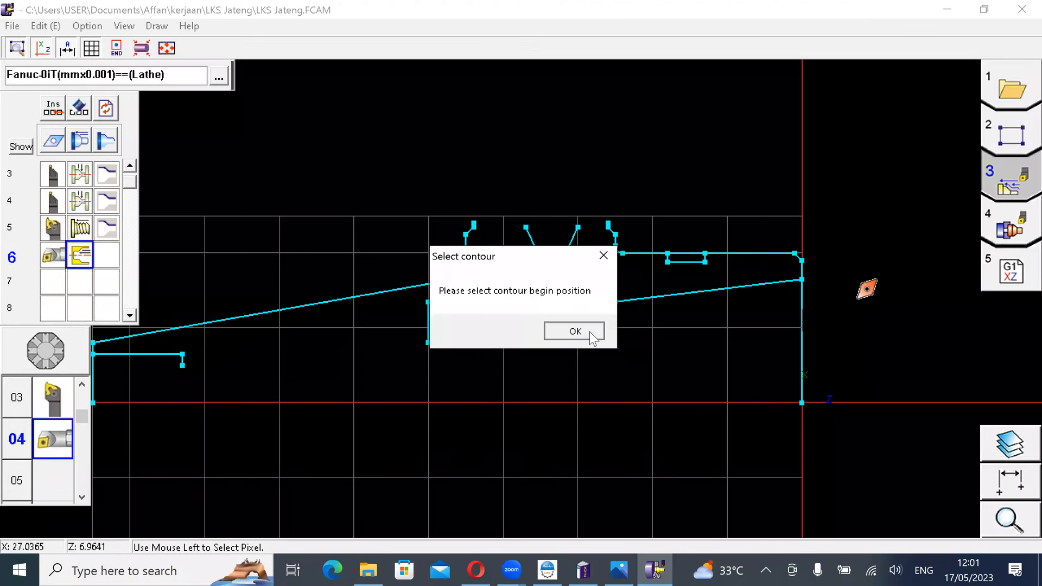
click(801, 280)
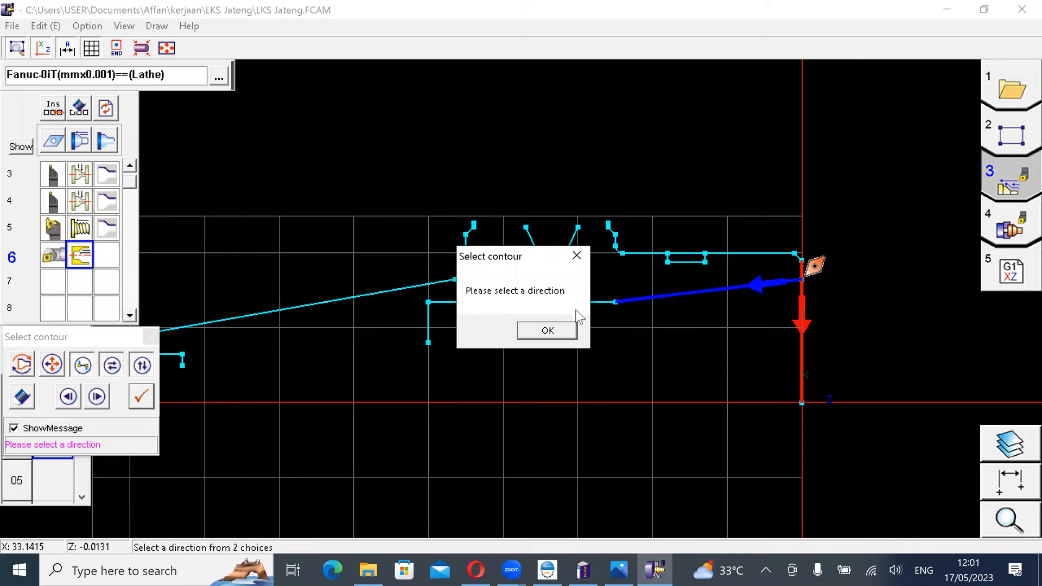
click(548, 332)
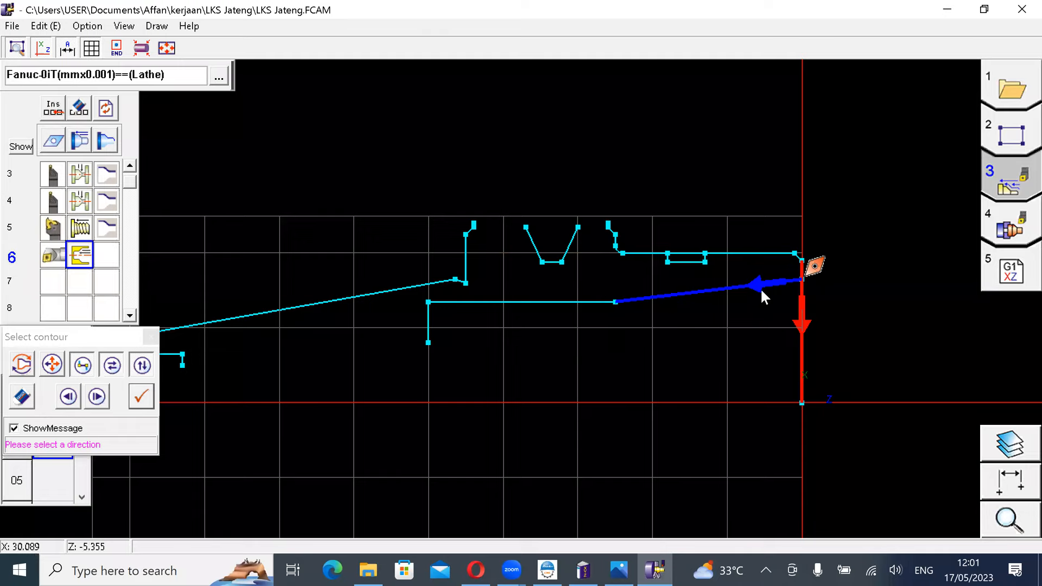
click(760, 288)
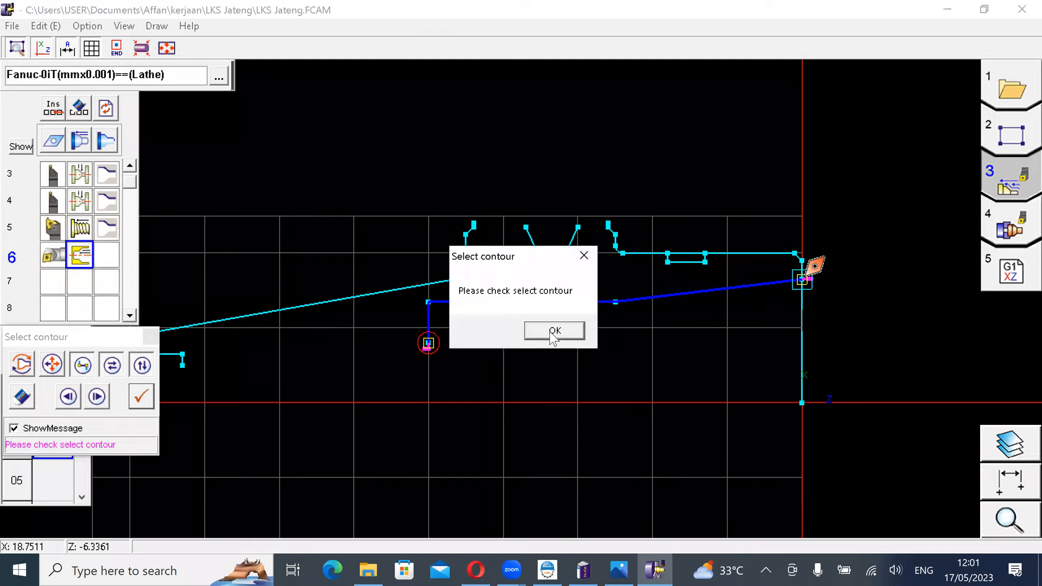
click(552, 332)
Step: Pull the internal contour's stretch and exit clearance points back to the bore's end point at X16 Z-50
scroll(438, 356, up, 3)
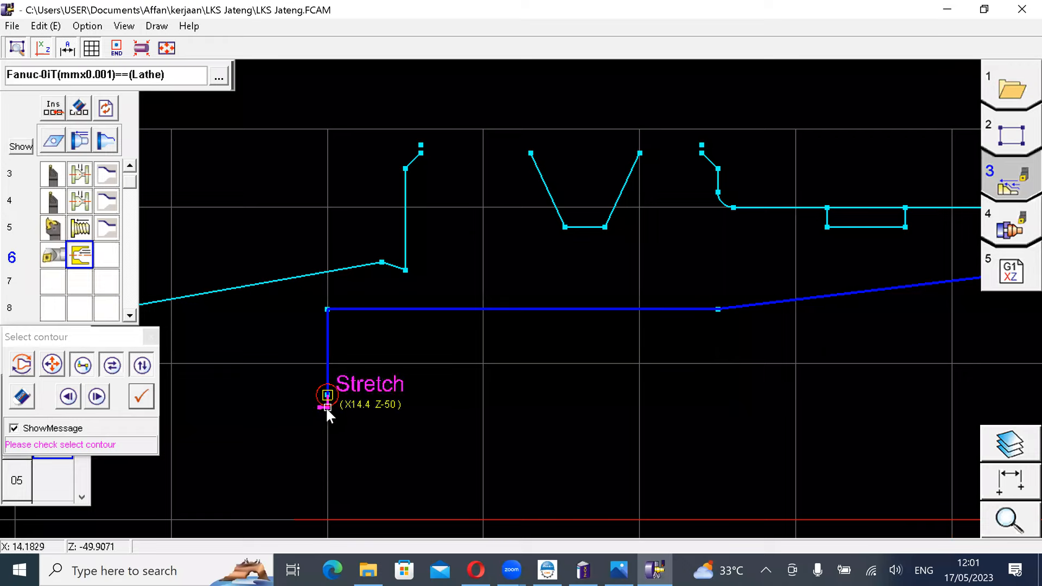
drag(327, 407, 329, 399)
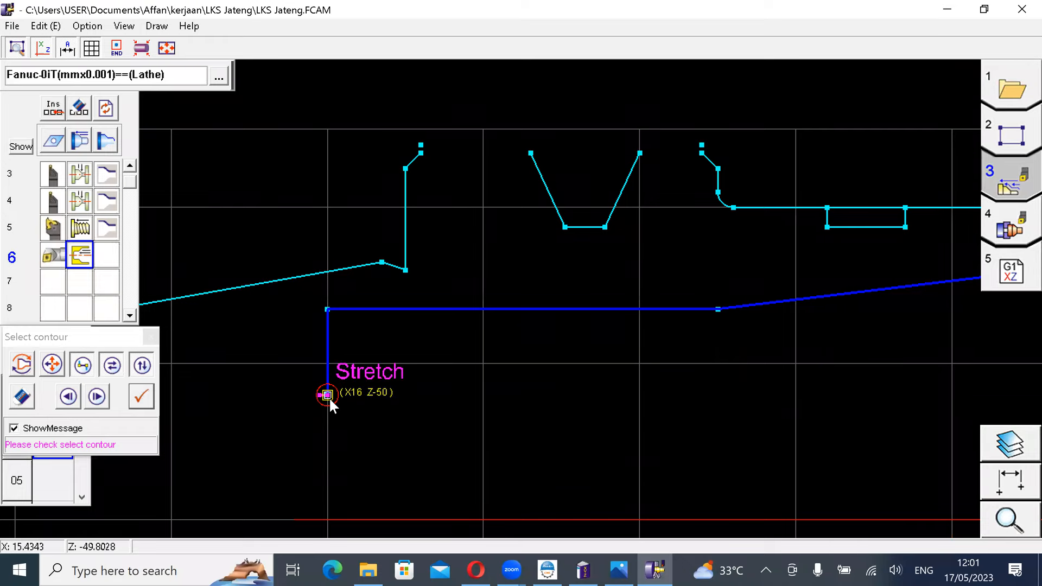
click(330, 399)
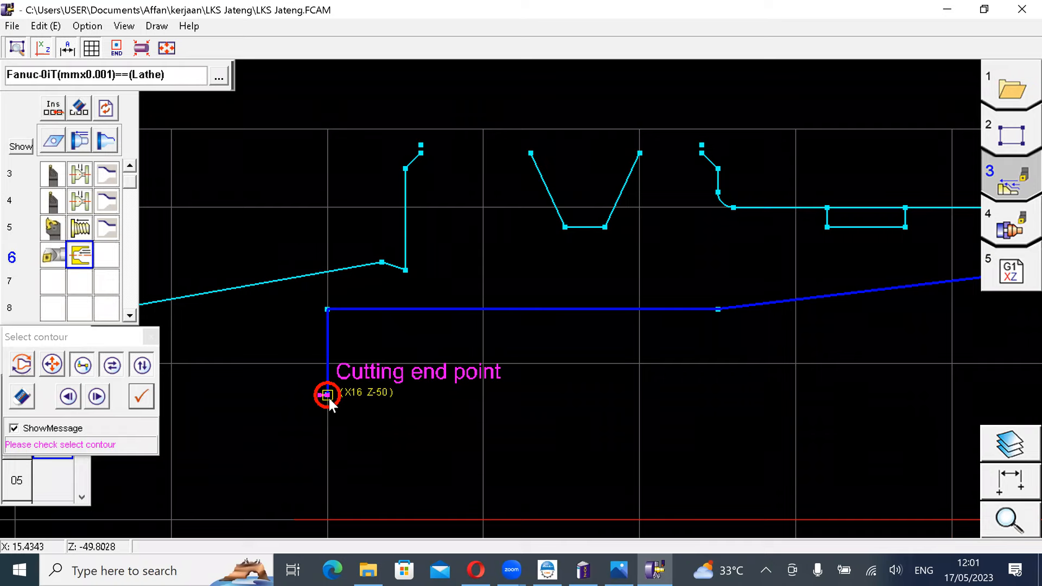
click(328, 396)
drag(328, 406, 329, 396)
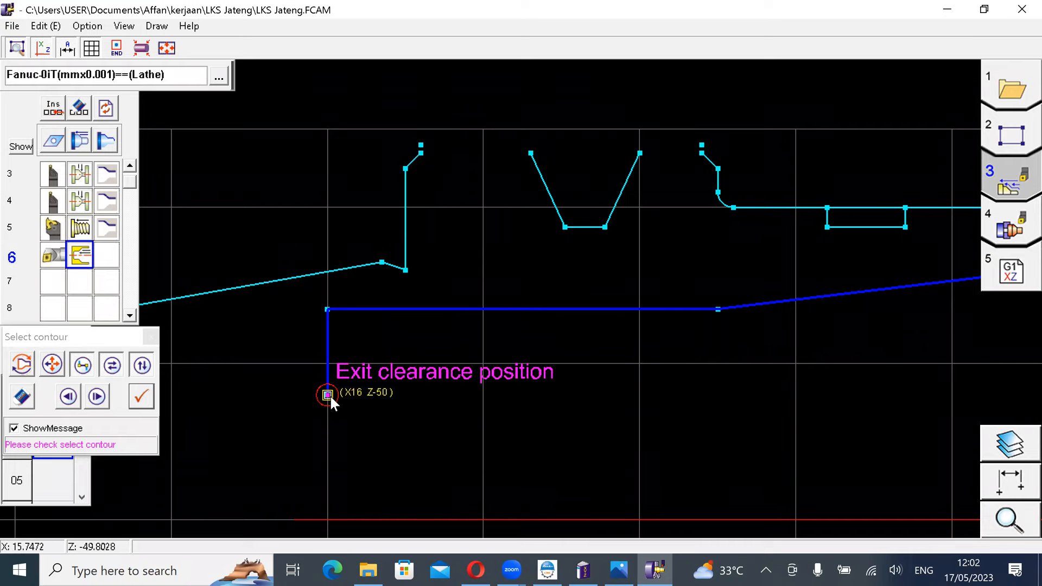
Step: Accept the internal contour and move the roughing cycle point to X16 Z2
scroll(500, 420, down, 4)
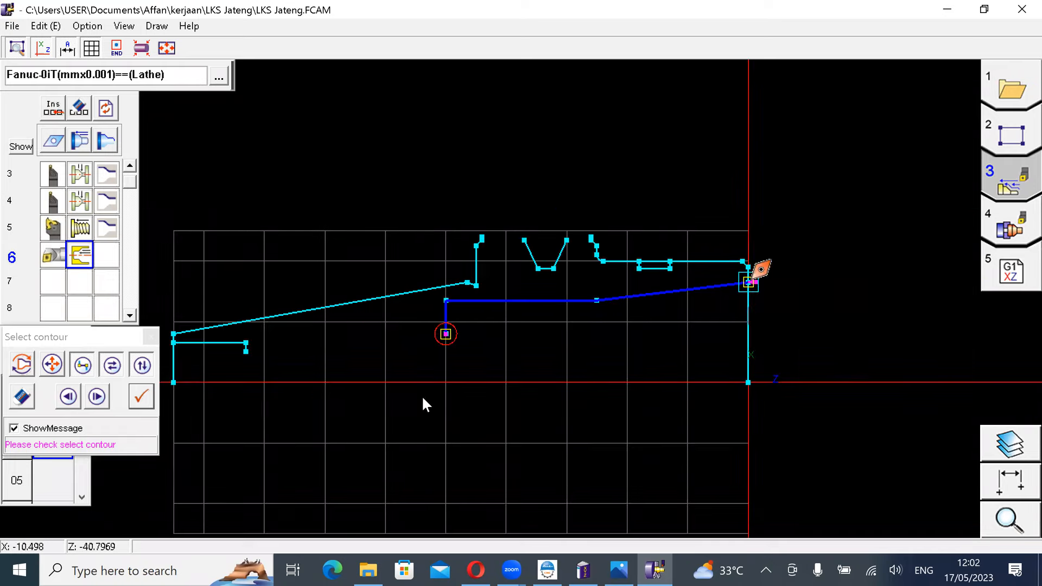
click(146, 401)
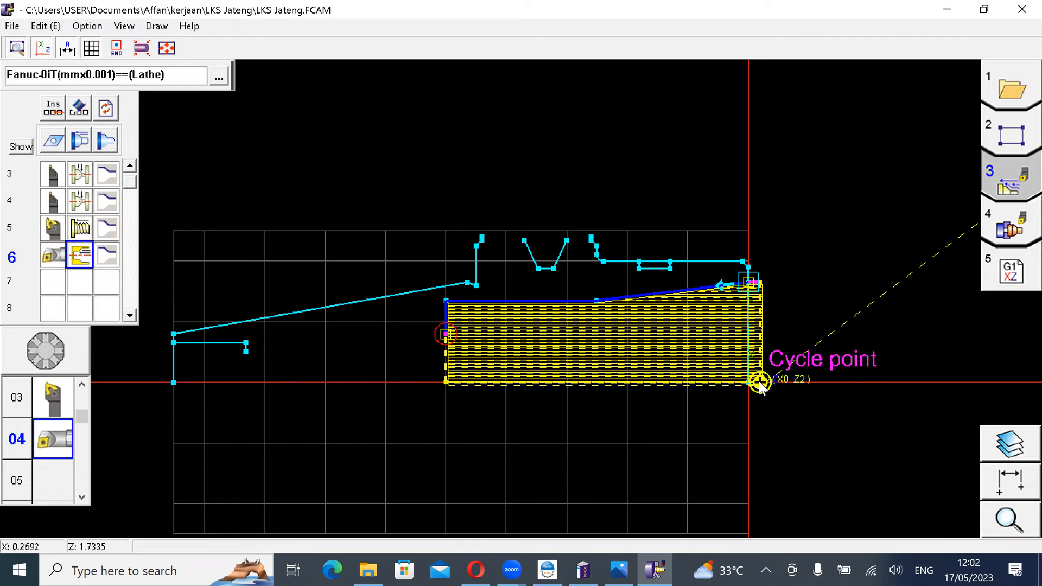
drag(759, 384, 760, 336)
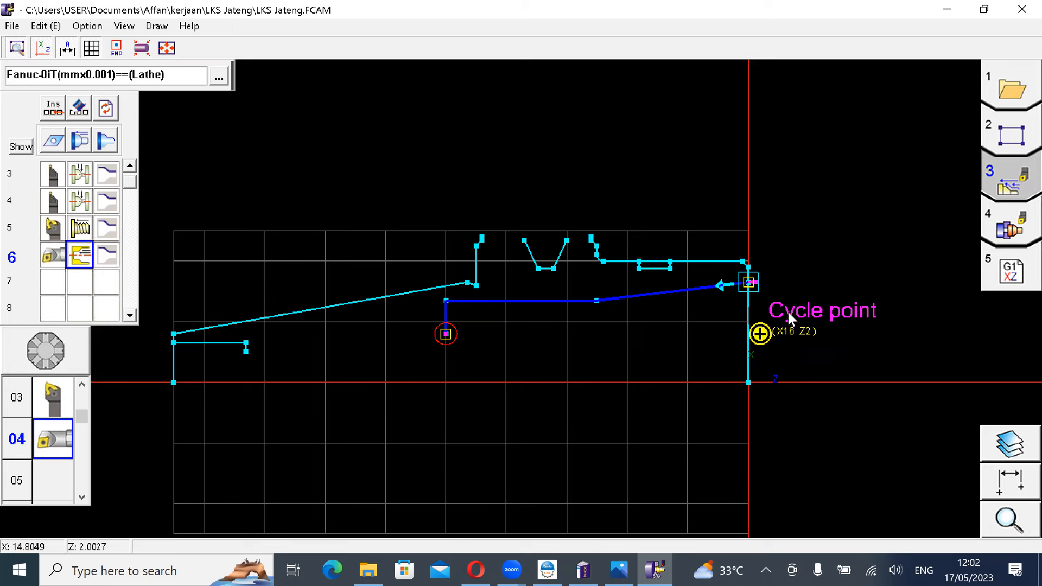
Step: Simulate the whole program at 900% speed, check the bore in section view, and leave the simulation
click(1012, 231)
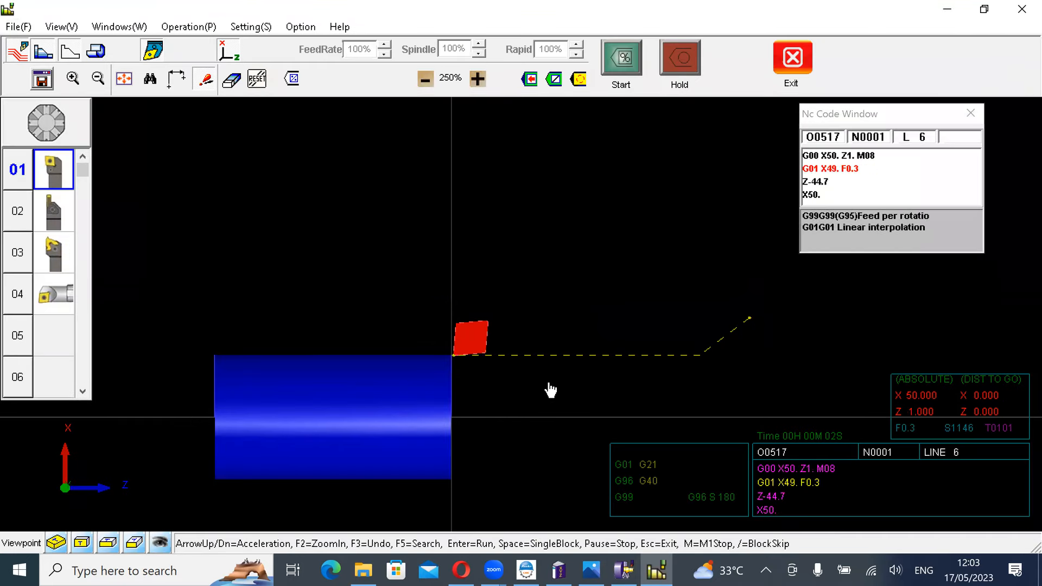
click(480, 80)
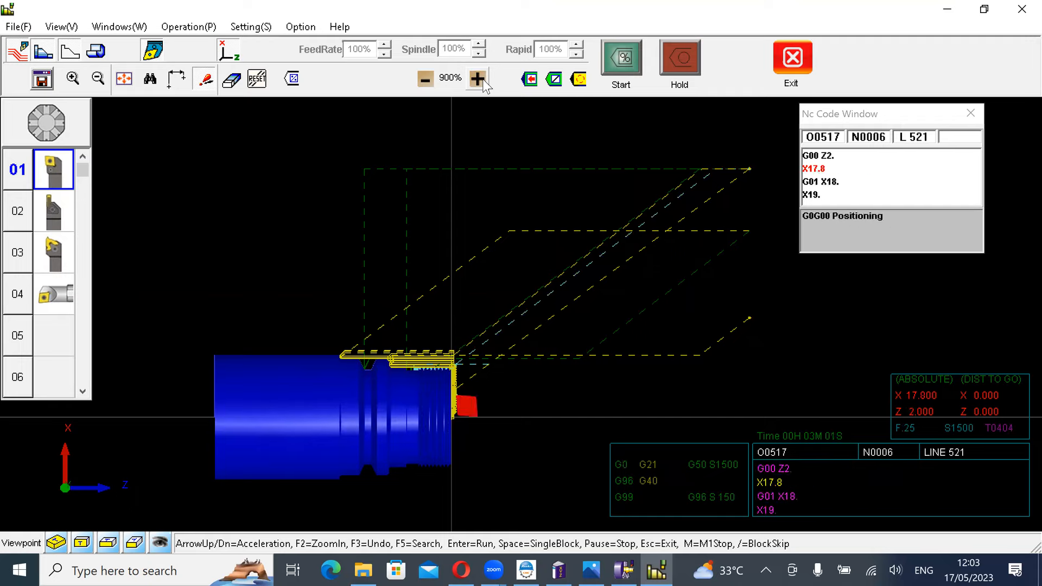
click(98, 51)
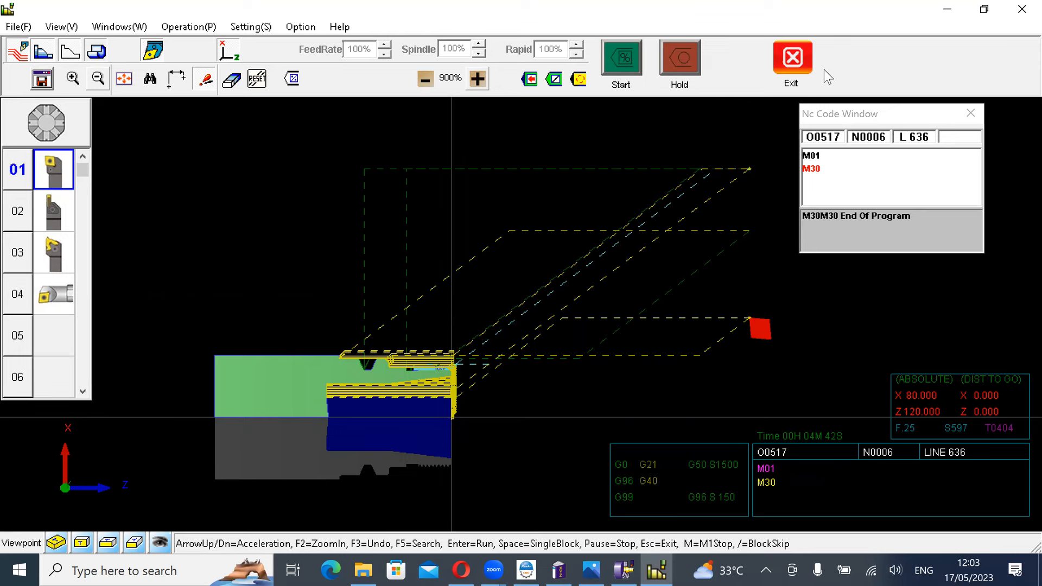
click(781, 82)
scroll(417, 367, down, 4)
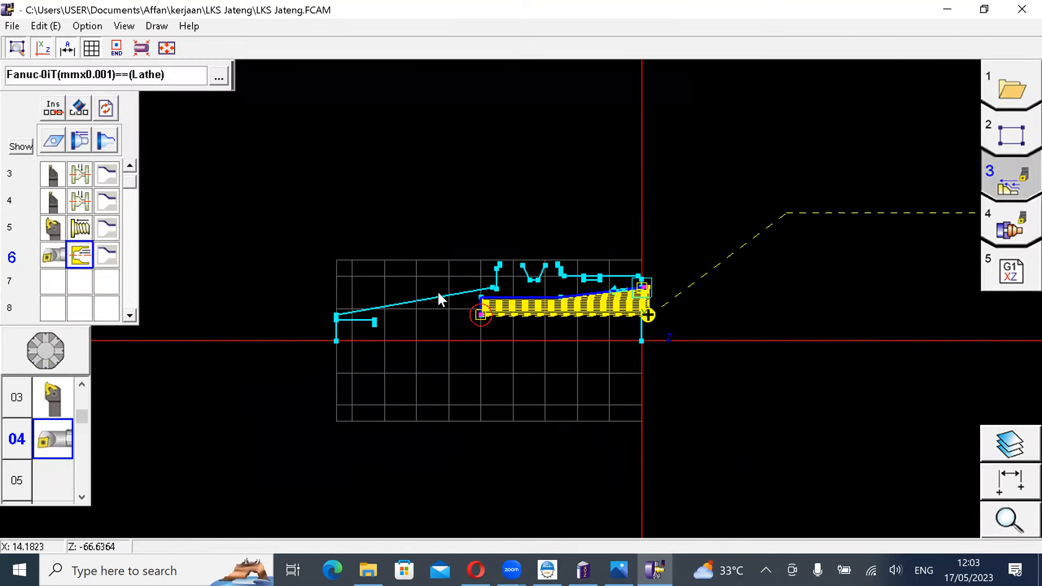
scroll(818, 264, up, 2)
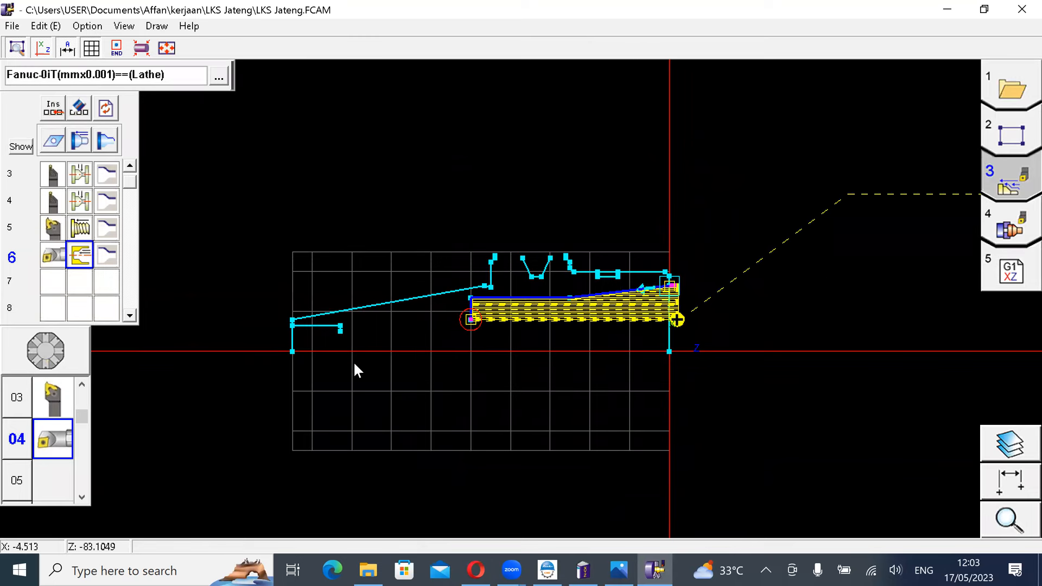
Step: Open the CNC program output and choose the kerjaan\LKS Jateng folder in Documents as its save location
click(1012, 281)
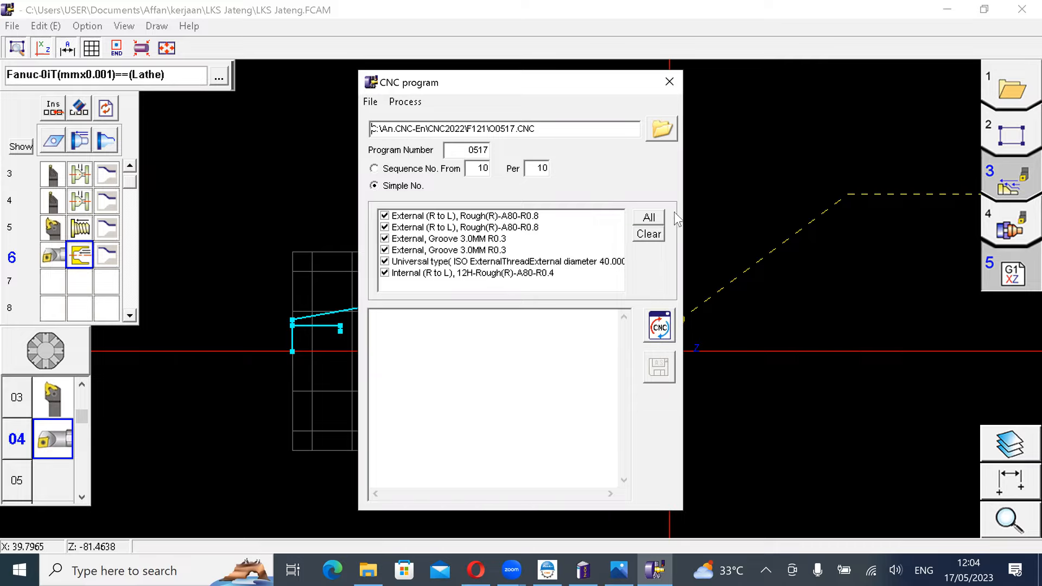
click(669, 133)
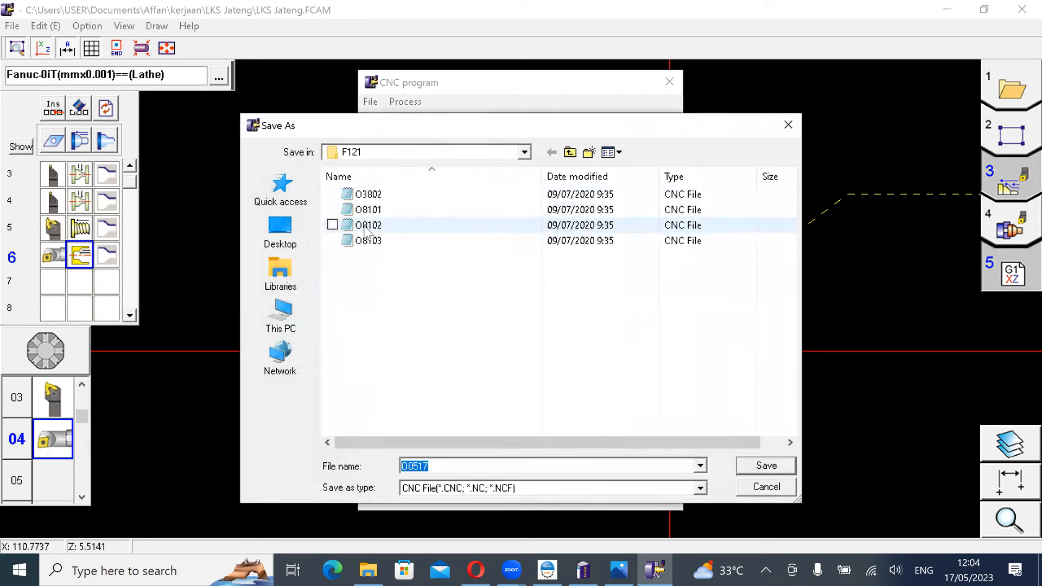
click(350, 152)
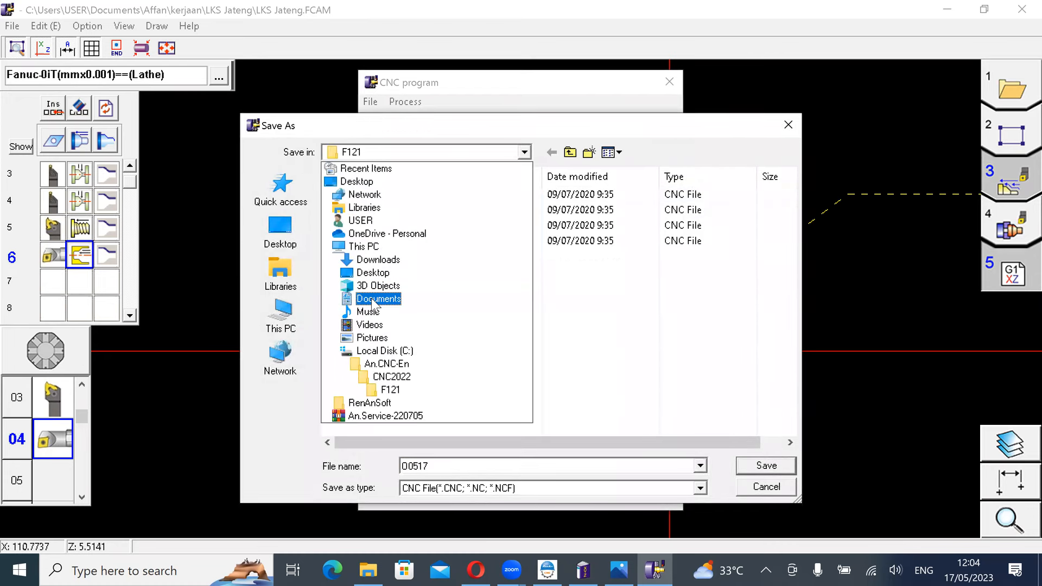
click(375, 298)
double_click(374, 211)
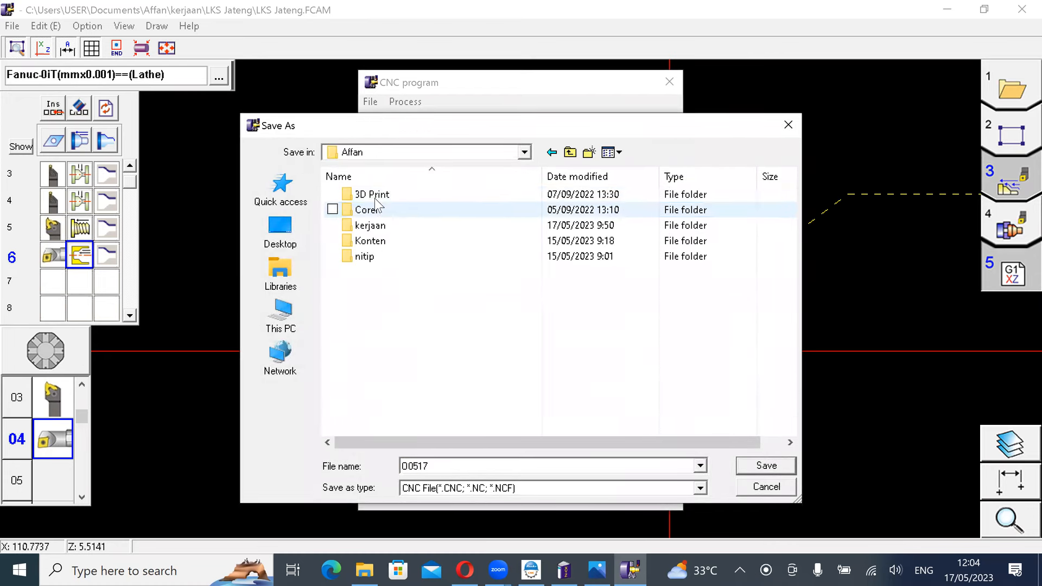
double_click(374, 225)
double_click(377, 256)
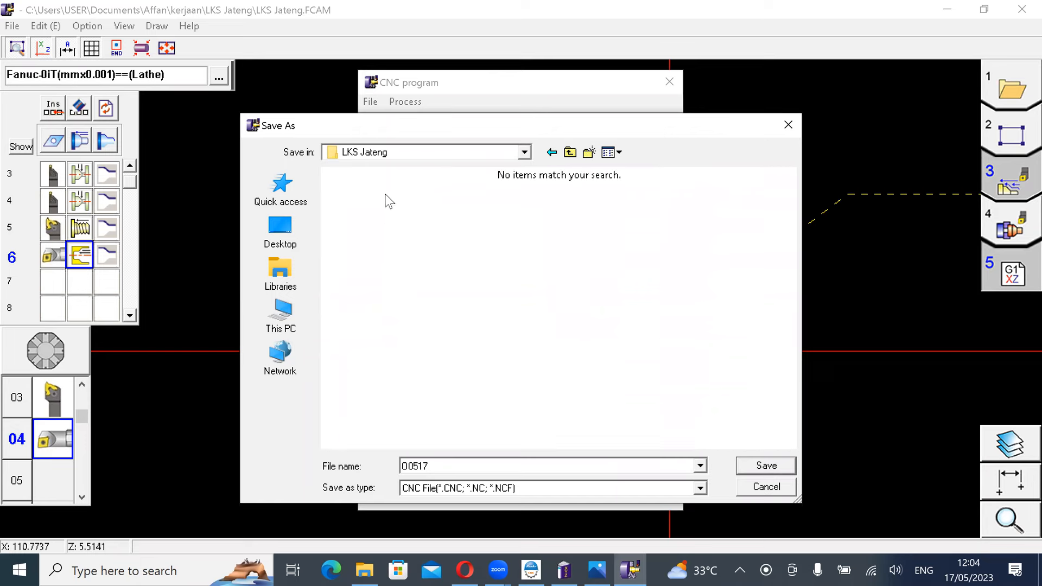
Step: Name the CNC program file O0097 and save the file setting
click(482, 466)
click(482, 466)
key(BackSpace)
key(BackSpace)
key(BackSpace)
key(BackSpace)
key(ctrl+a)
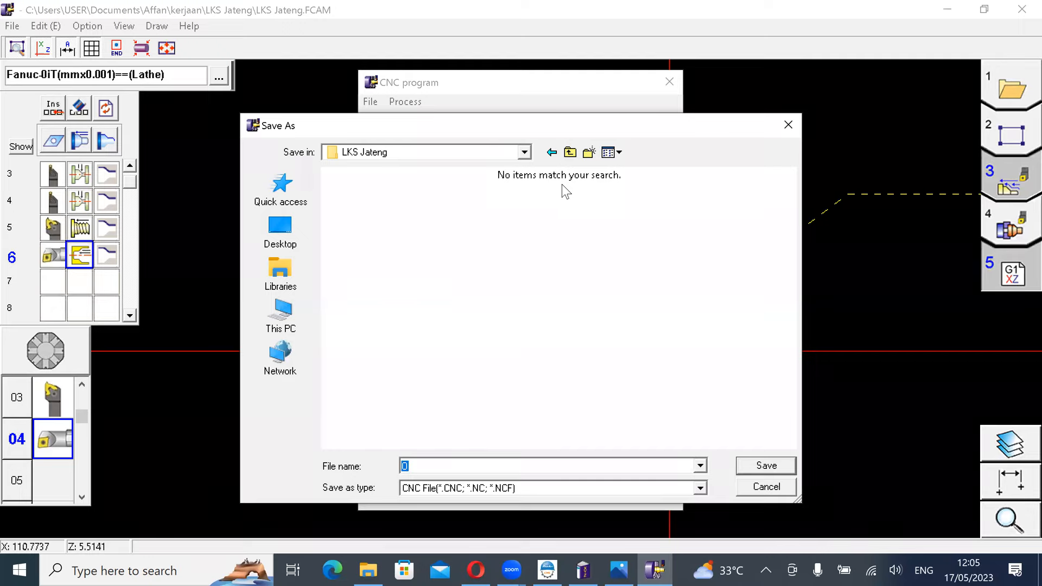
text(O)
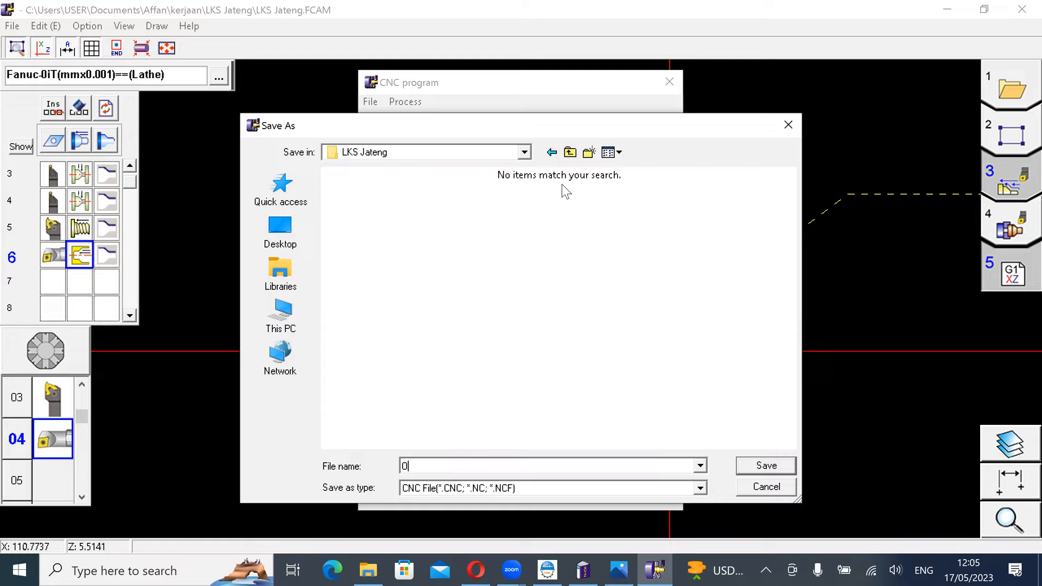
key(BackSpace)
text(4)
key(BackSpace)
text(0)
text(00)
text(97)
click(760, 468)
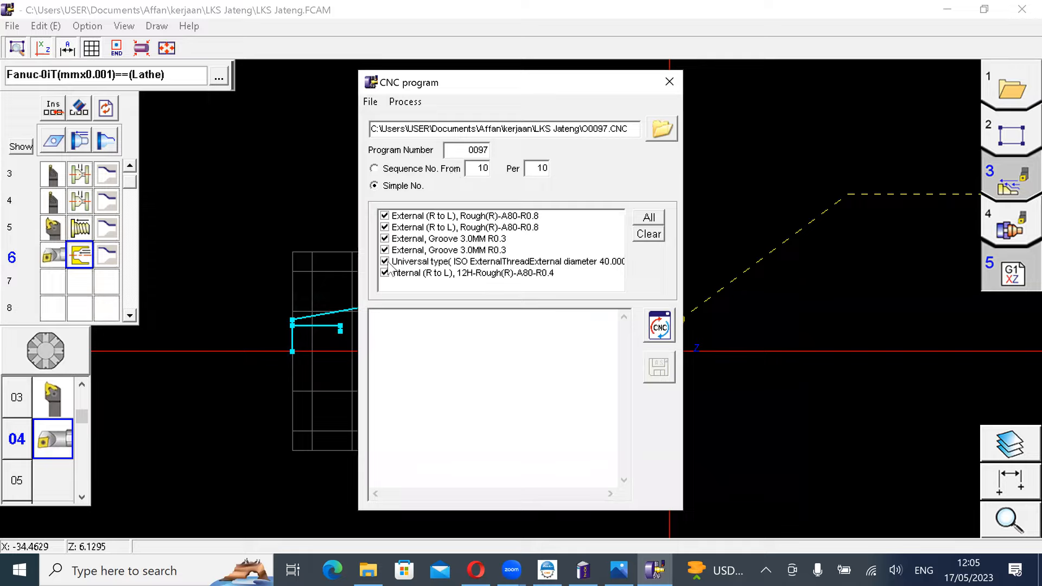
Step: Exclude all six processes from the CNC program output one by one, and include all of them again
click(385, 273)
click(385, 262)
click(385, 250)
click(385, 239)
click(386, 228)
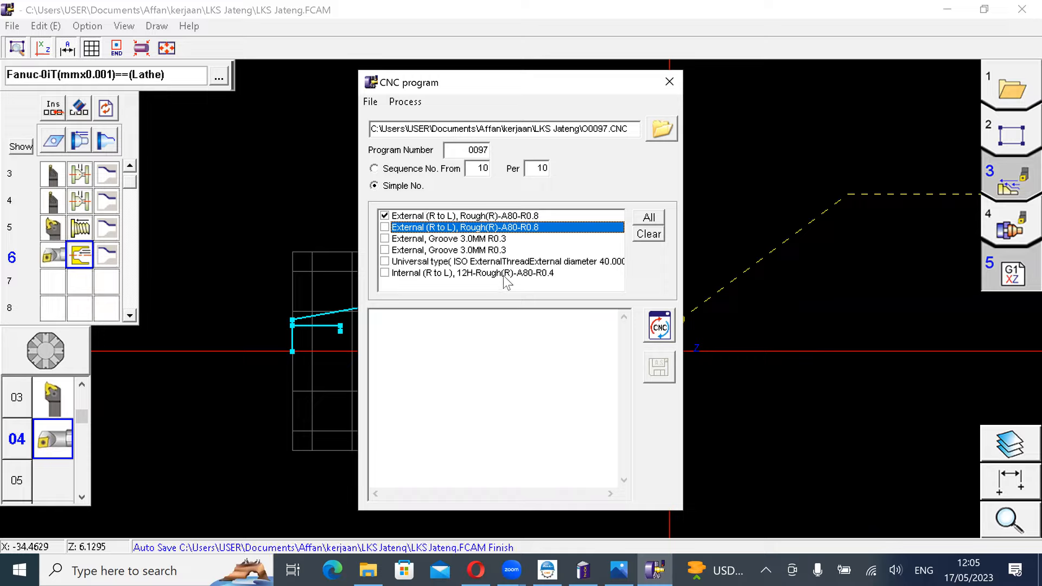
click(385, 216)
click(387, 227)
click(385, 216)
click(384, 239)
click(385, 249)
click(385, 261)
click(385, 273)
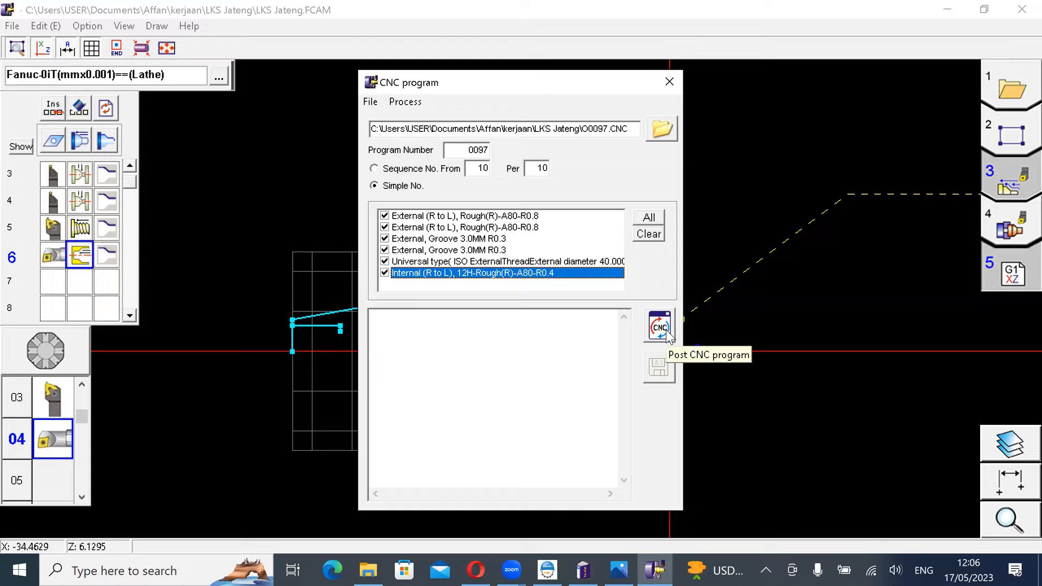
Step: Post the CNC program for all six processes, look through its code, and close the output window
click(666, 330)
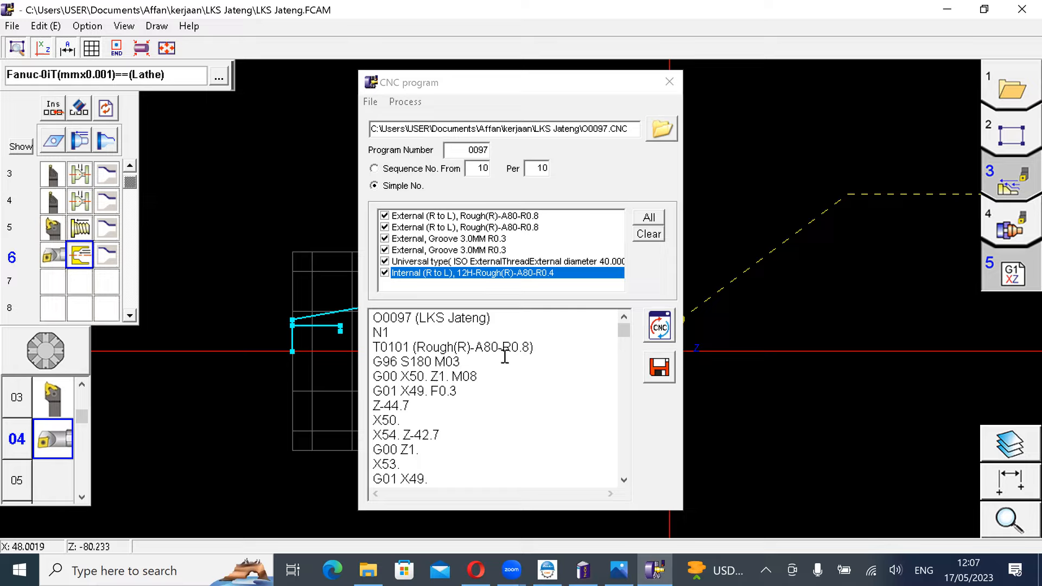
click(416, 319)
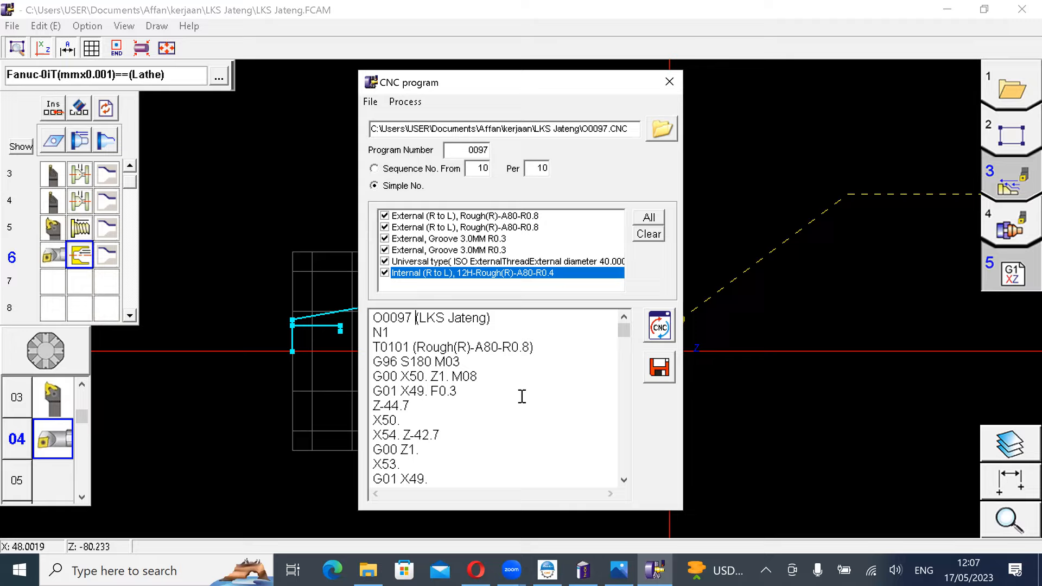
scroll(520, 397, down, 7)
scroll(520, 397, up, 7)
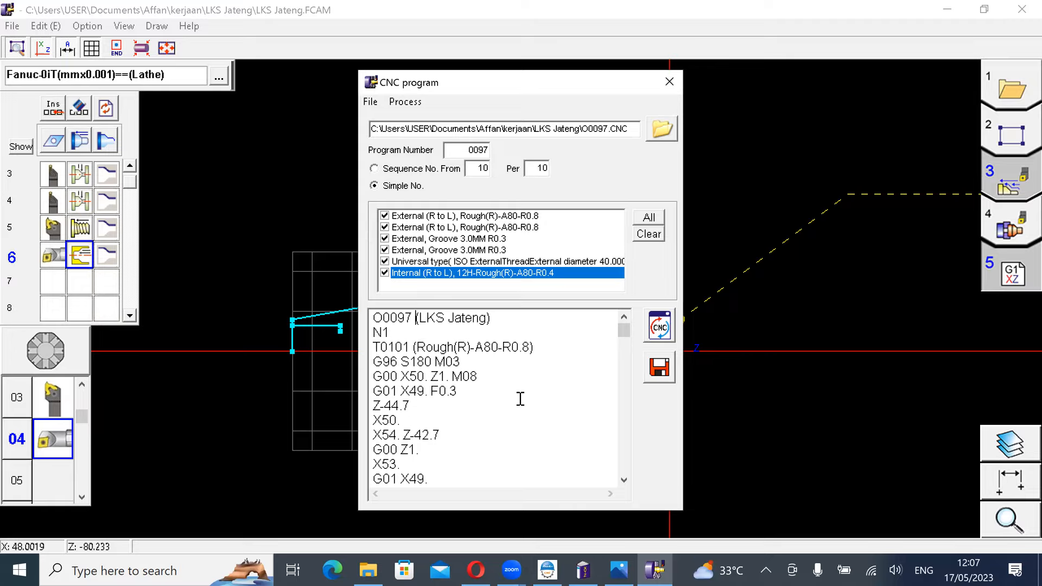
scroll(445, 354, down, 5)
scroll(445, 354, up, 5)
scroll(445, 354, down, 10)
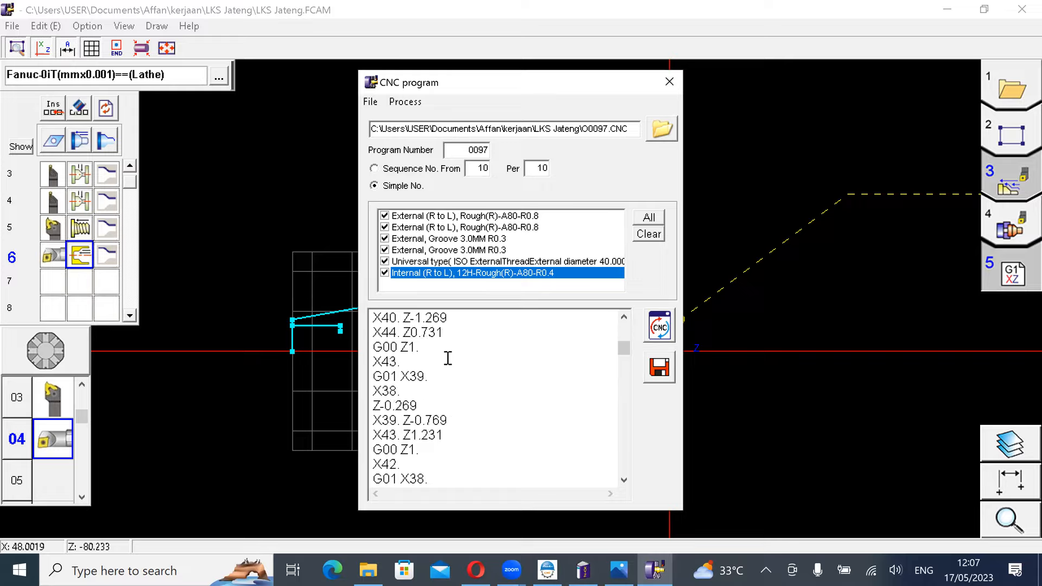
scroll(447, 359, down, 10)
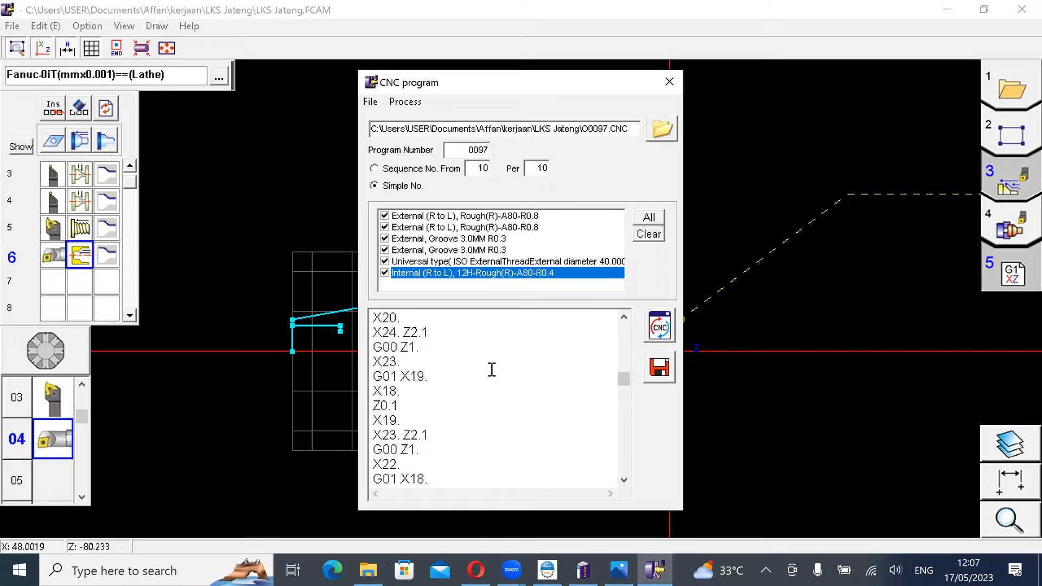
drag(622, 382, 655, 266)
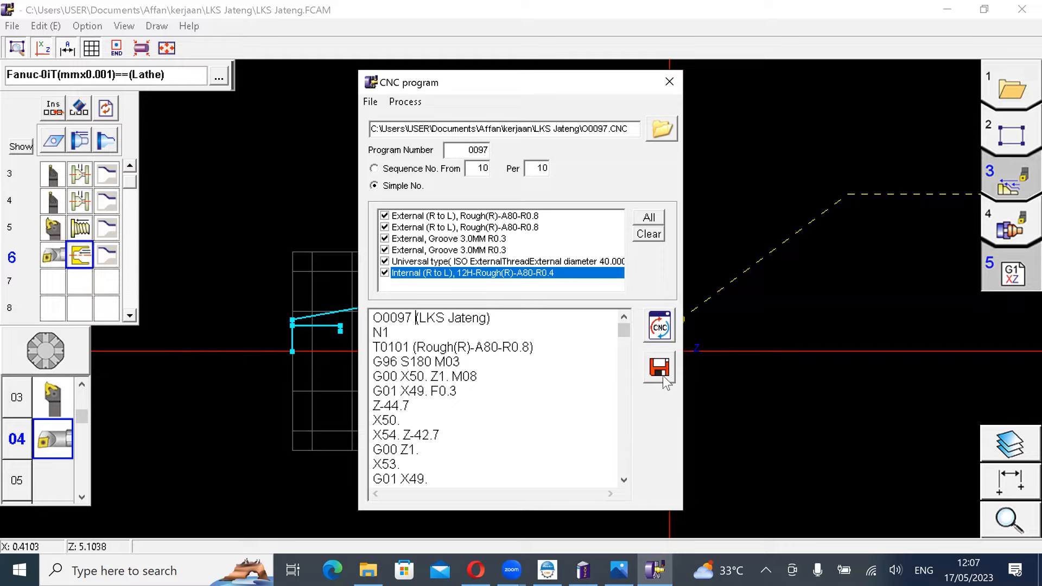
click(670, 83)
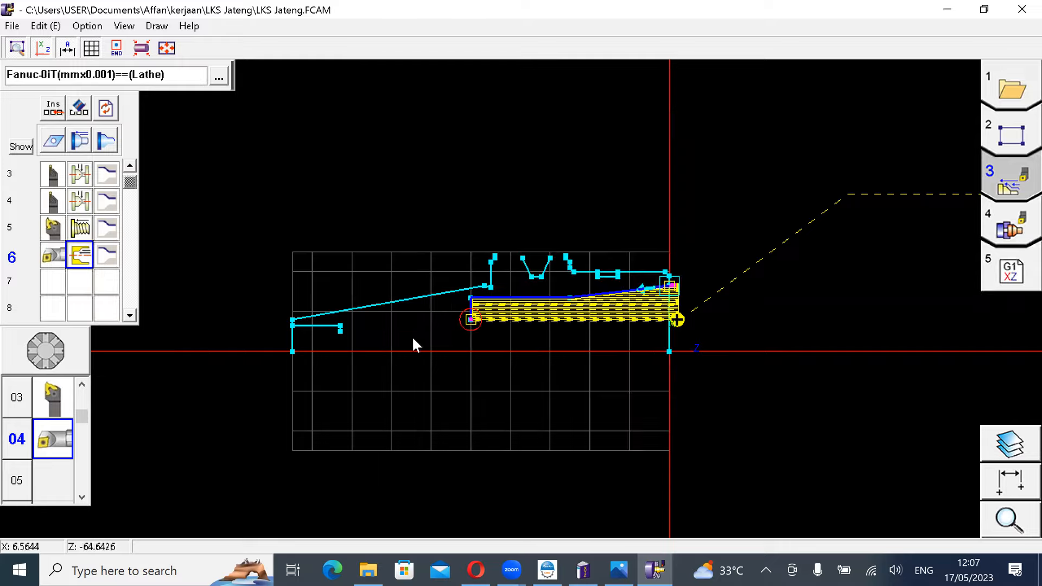
Step: Turn on the G75 canned cycle for process 3's external groove and accept the cutting parameters
double_click(80, 174)
click(145, 114)
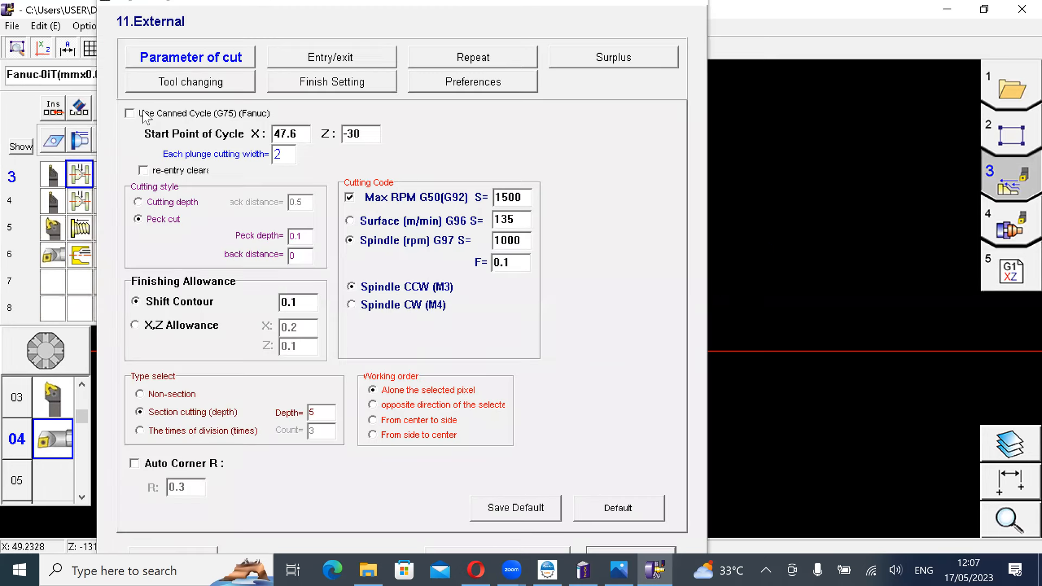
click(646, 566)
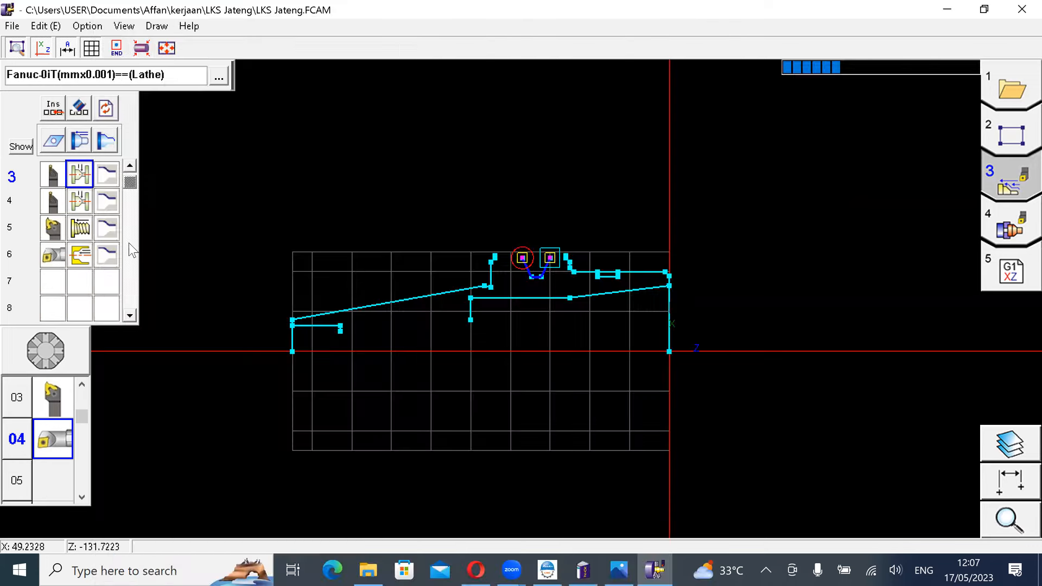
Step: Accept the G75 canned cycle for process 4's external groove and the G71 canned cycle for process 6's internal roughing
scroll(80, 211, up, 2)
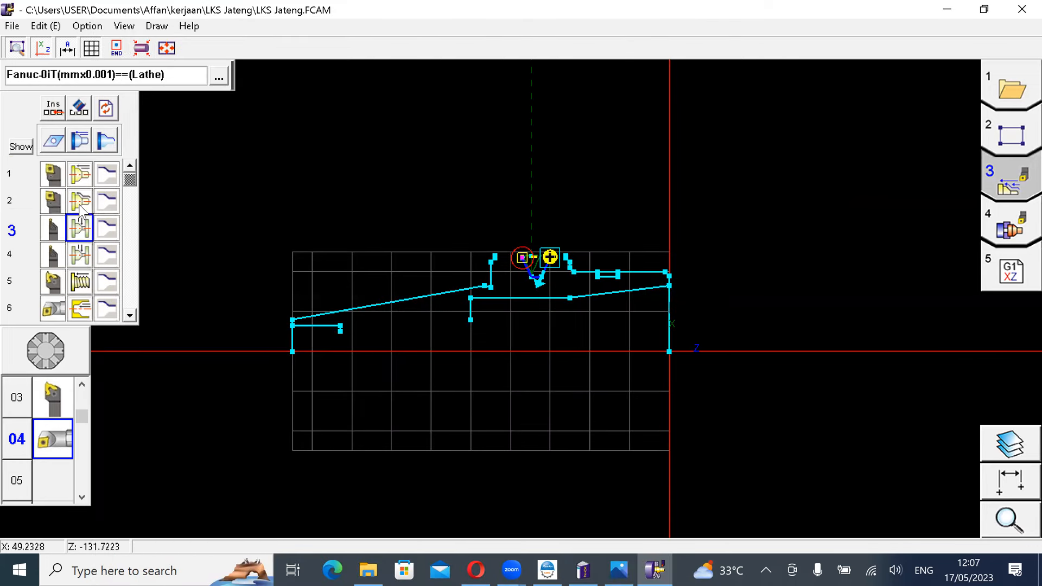
double_click(79, 254)
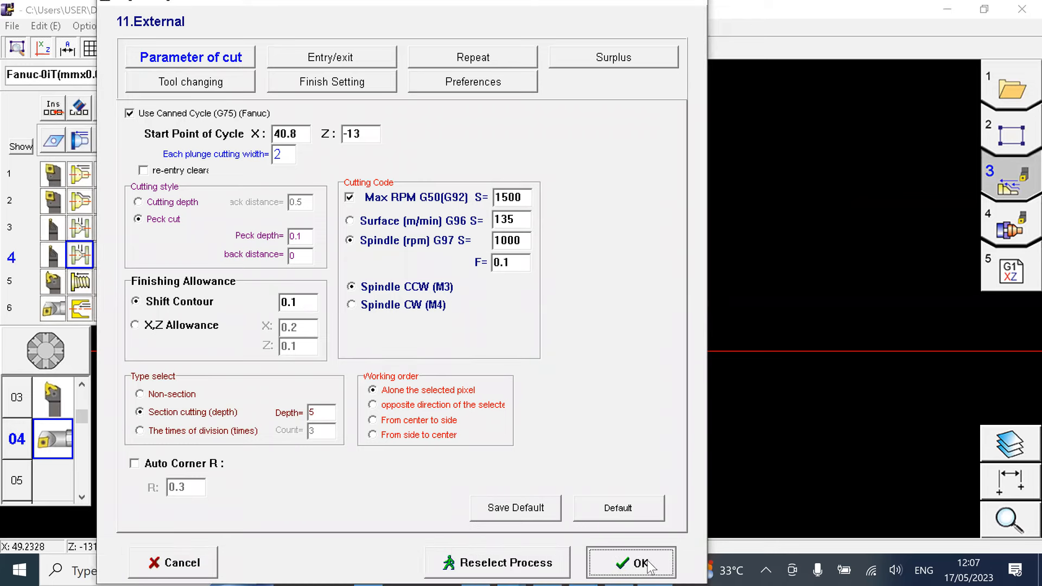
click(629, 564)
click(81, 308)
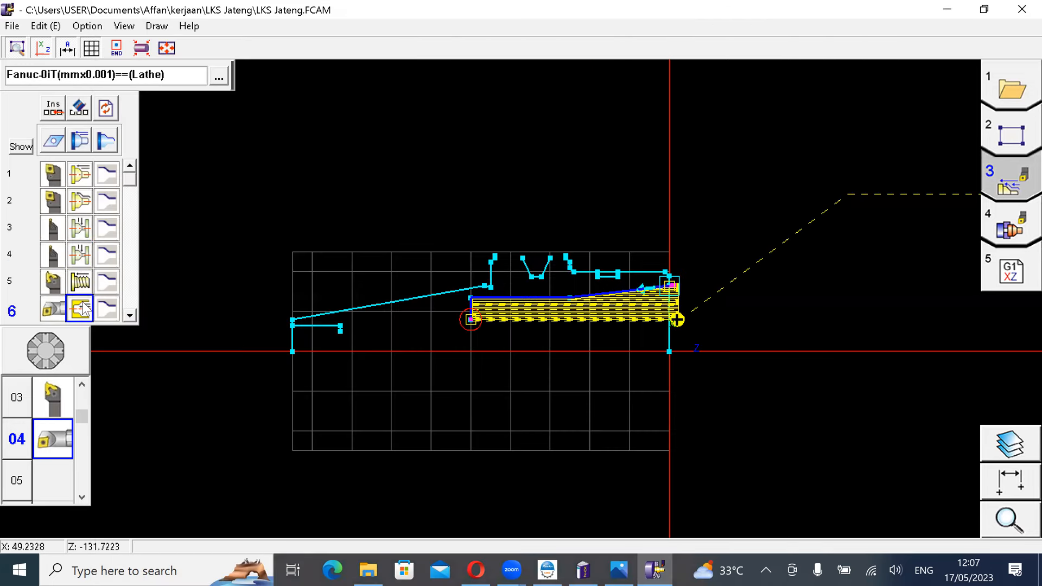
double_click(80, 310)
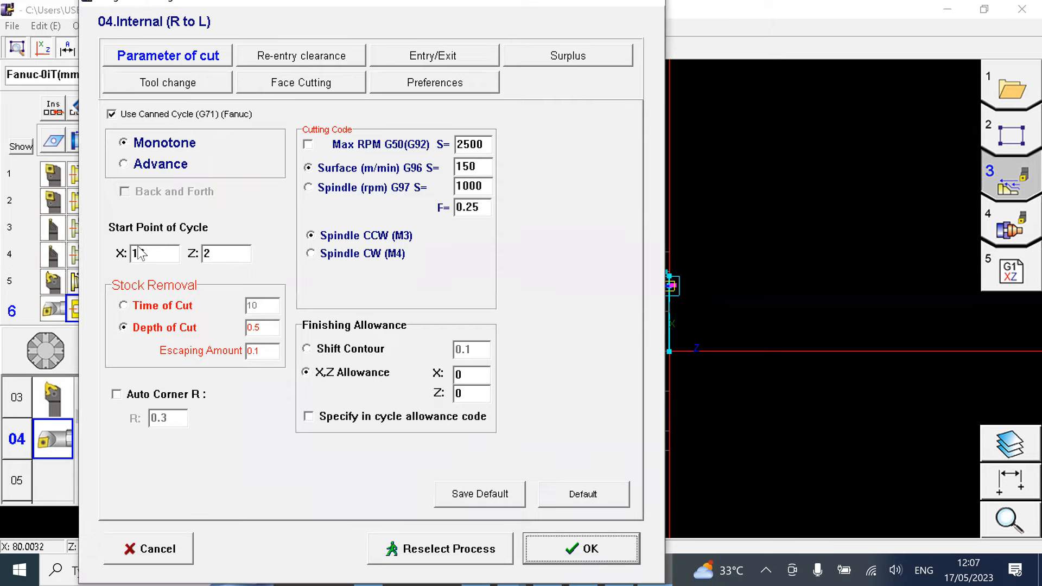
click(610, 549)
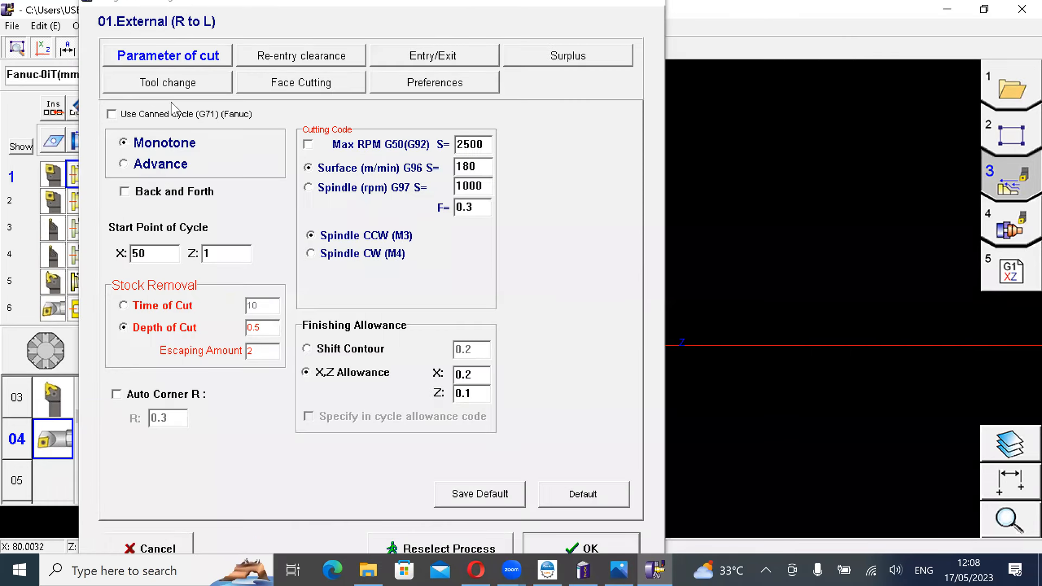
Step: Turn on the G71 canned cycle for process 1's external roughing and accept the cutting parameters
click(159, 115)
click(611, 555)
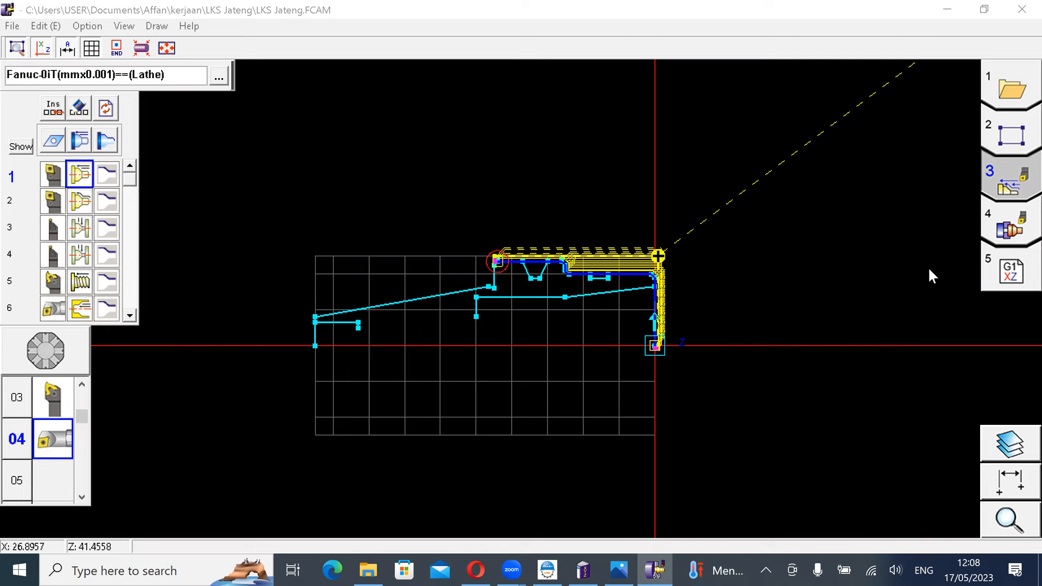
Step: Start the CNC program output and choose the LKS Jateng folder inside kerjaan as the location of its file
click(1009, 271)
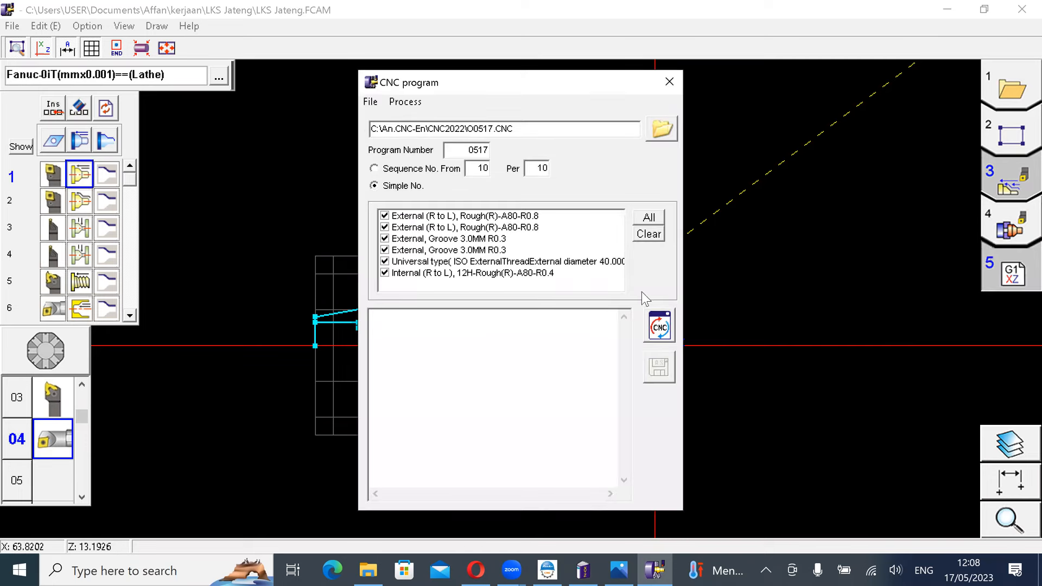
click(660, 130)
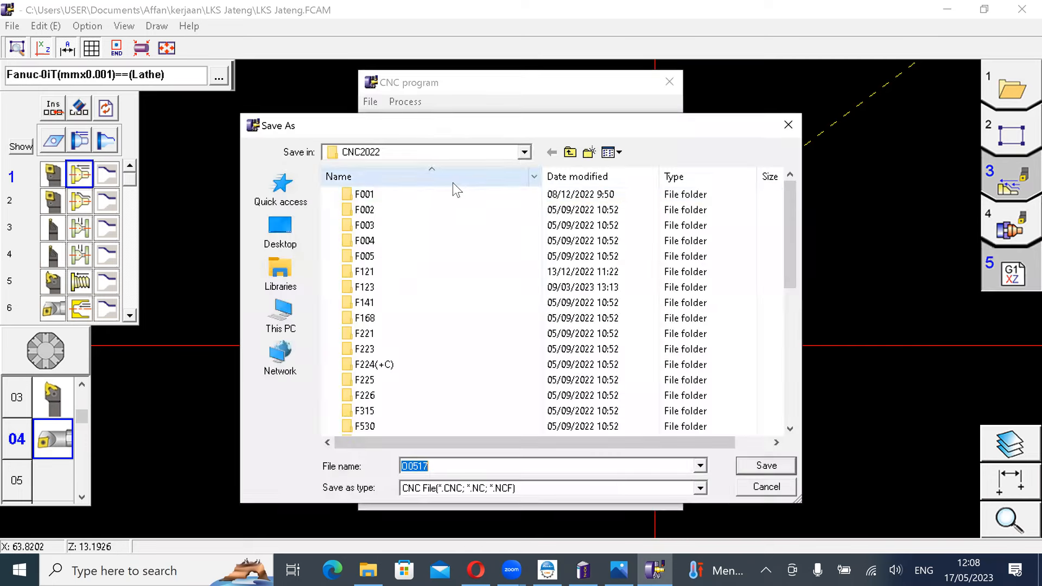
click(524, 152)
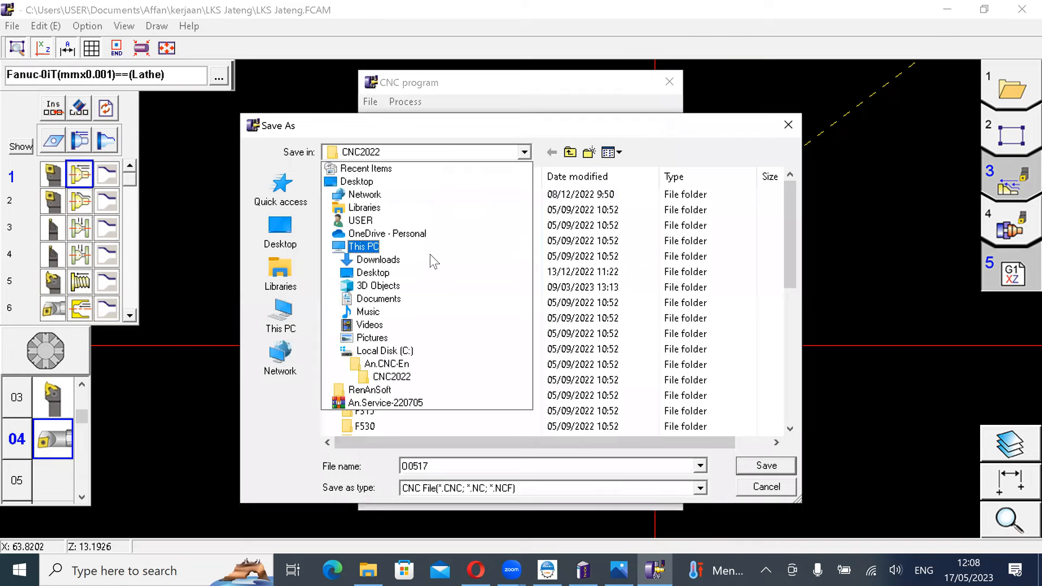
click(397, 302)
double_click(381, 212)
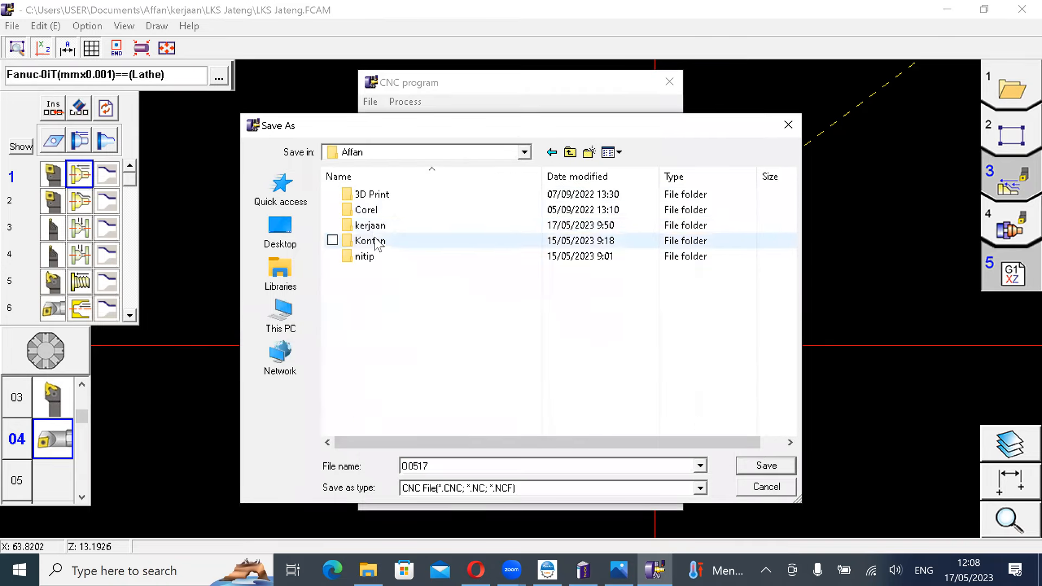
double_click(370, 225)
click(391, 257)
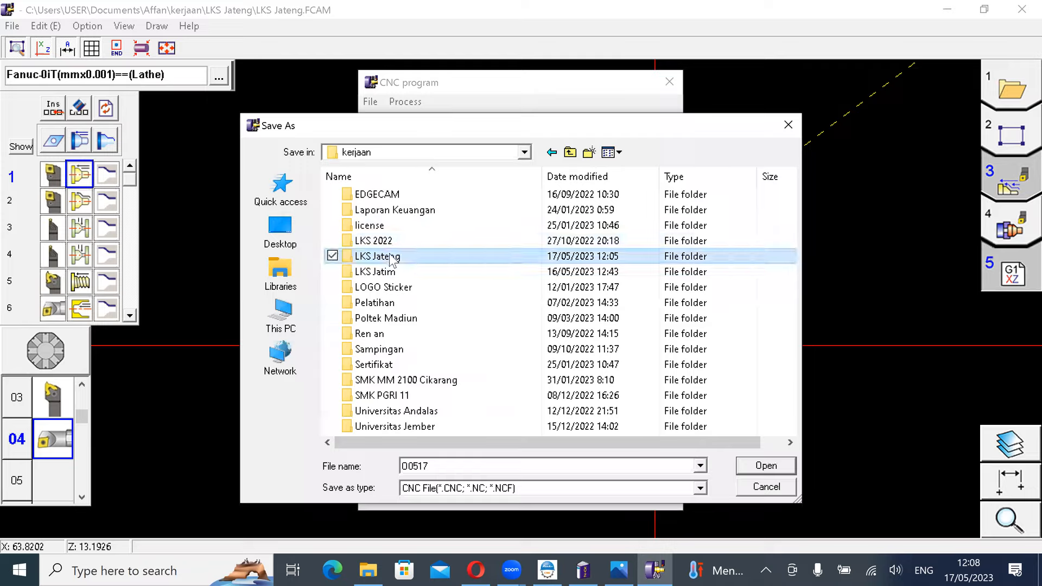
double_click(392, 260)
Step: Name the CNC program file O0097 and confirm the file setting in the LKS Jateng folder
click(451, 462)
key(BackSpace)
key(BackSpace)
key(BackSpace)
text(097)
click(774, 470)
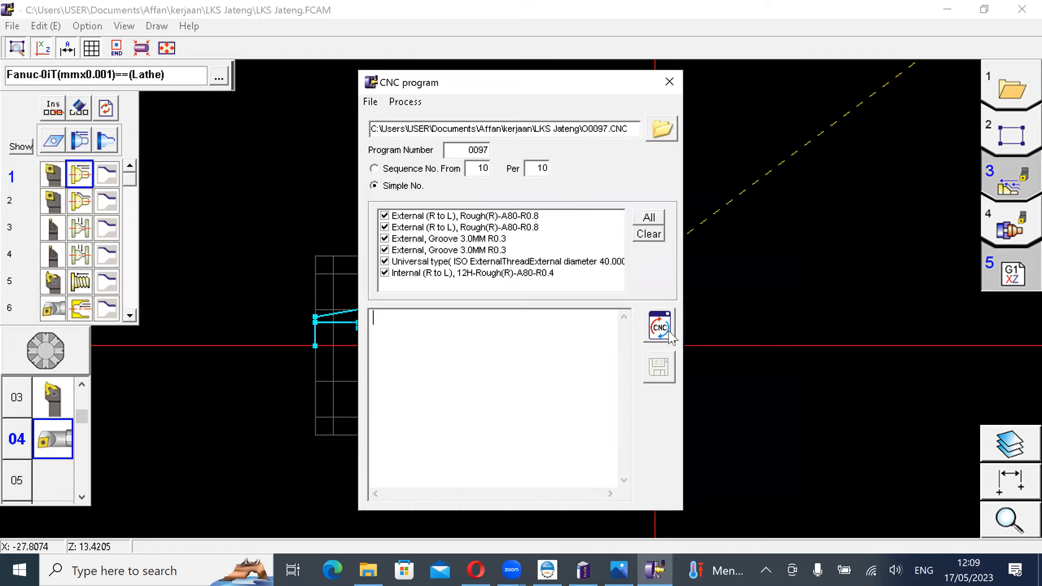
Step: Post the CNC program for all six processes and look through the generated code from start to end
click(660, 326)
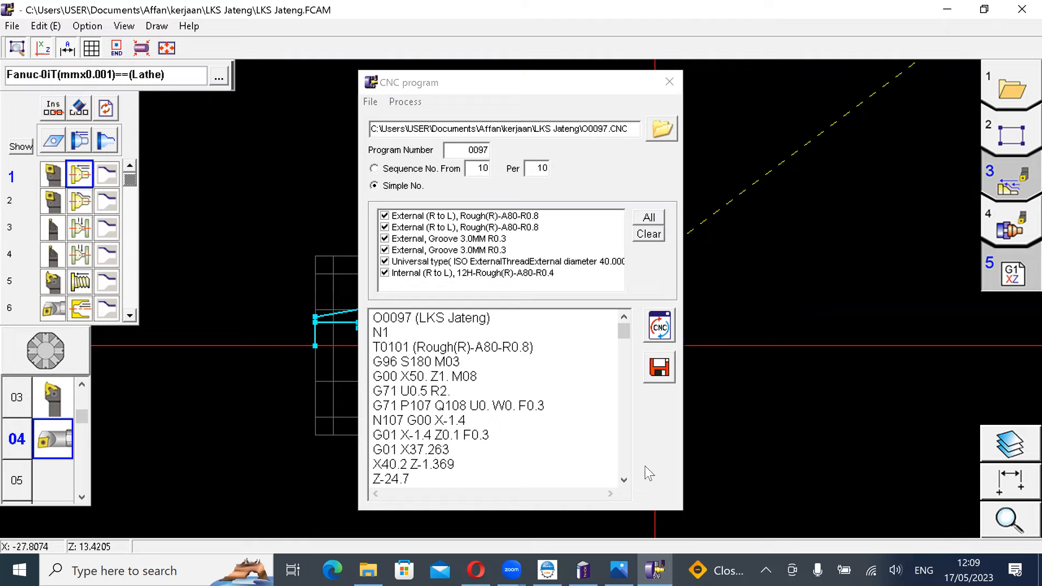
scroll(523, 389, down, 3)
scroll(519, 402, up, 2)
click(518, 402)
scroll(519, 403, down, 20)
scroll(521, 414, up, 17)
scroll(397, 422, down, 2)
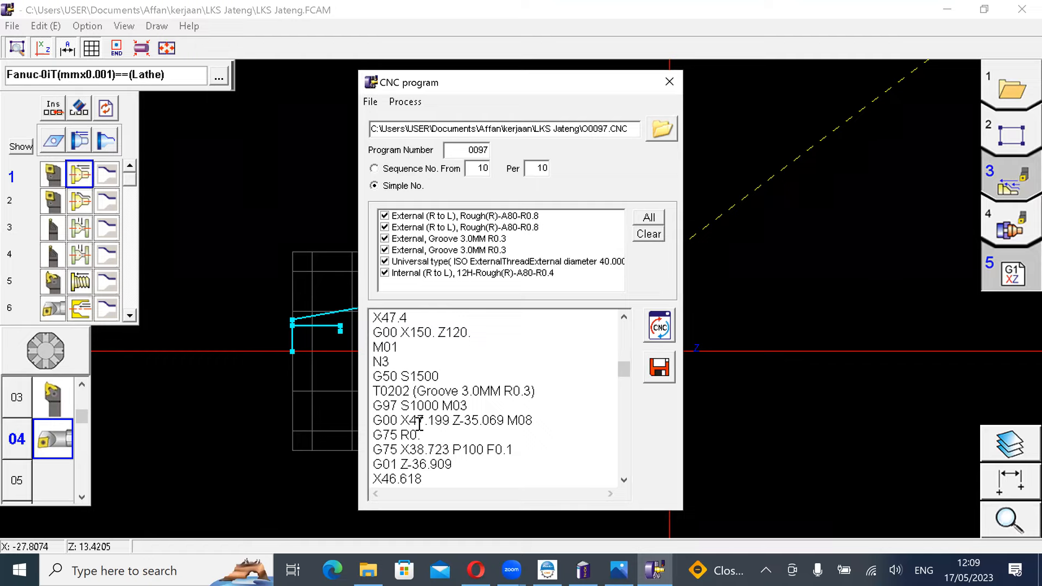
scroll(472, 440, up, 5)
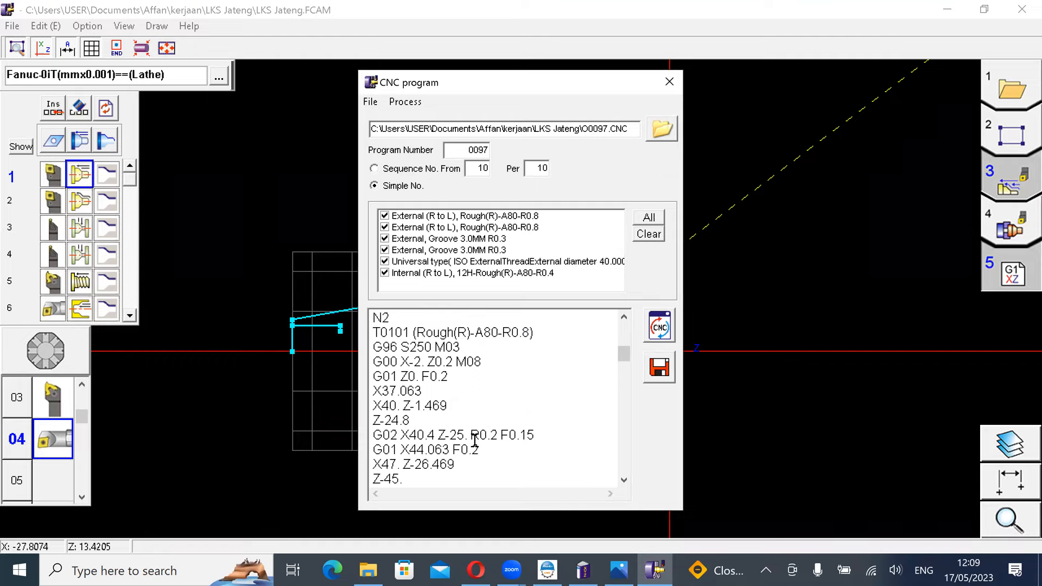
scroll(481, 440, up, 6)
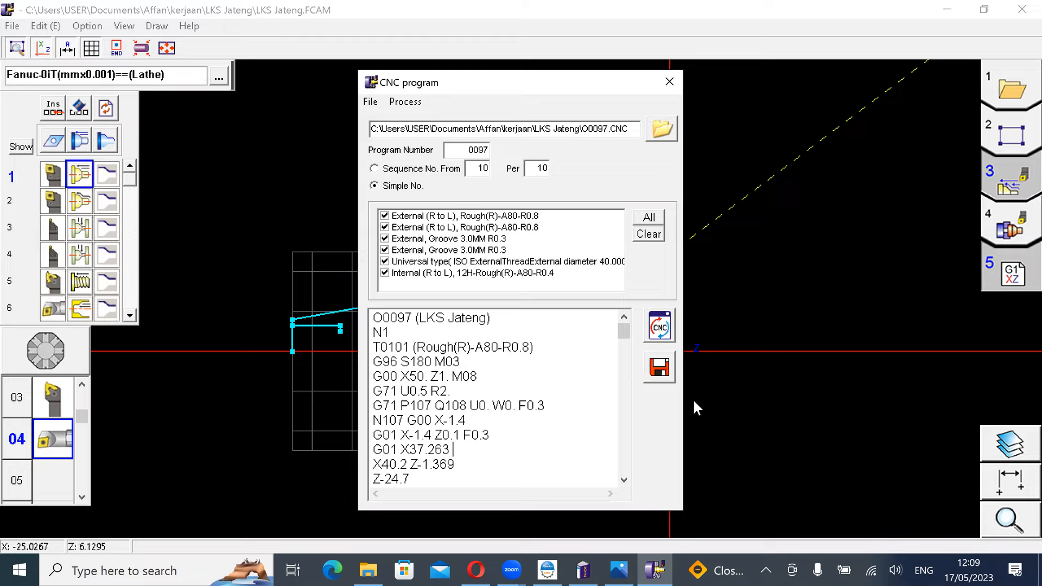
Step: Save the CNC program O0097 and show the LKS Jateng folder's files with details in File Explorer
click(658, 369)
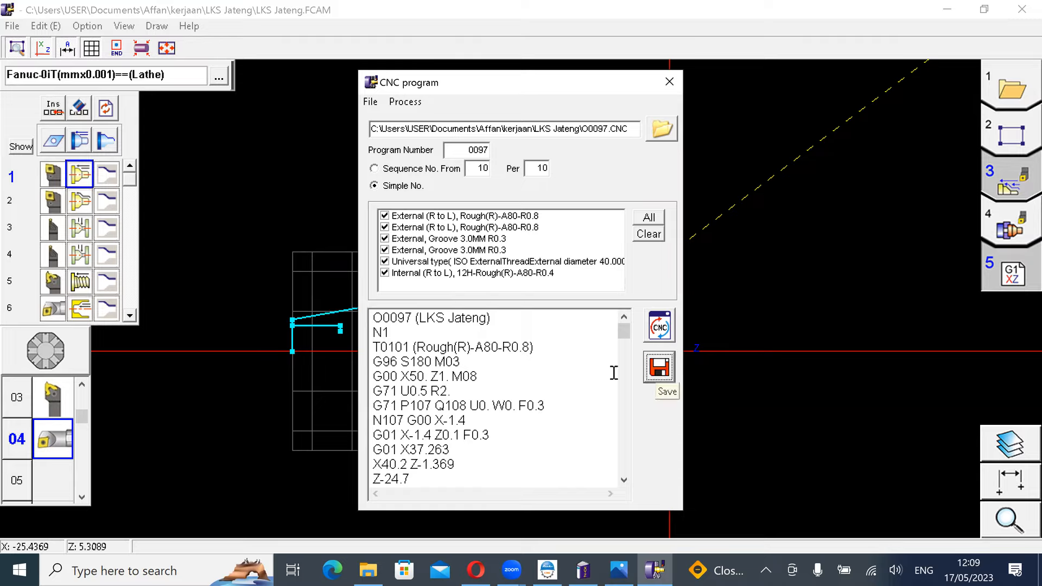
click(368, 569)
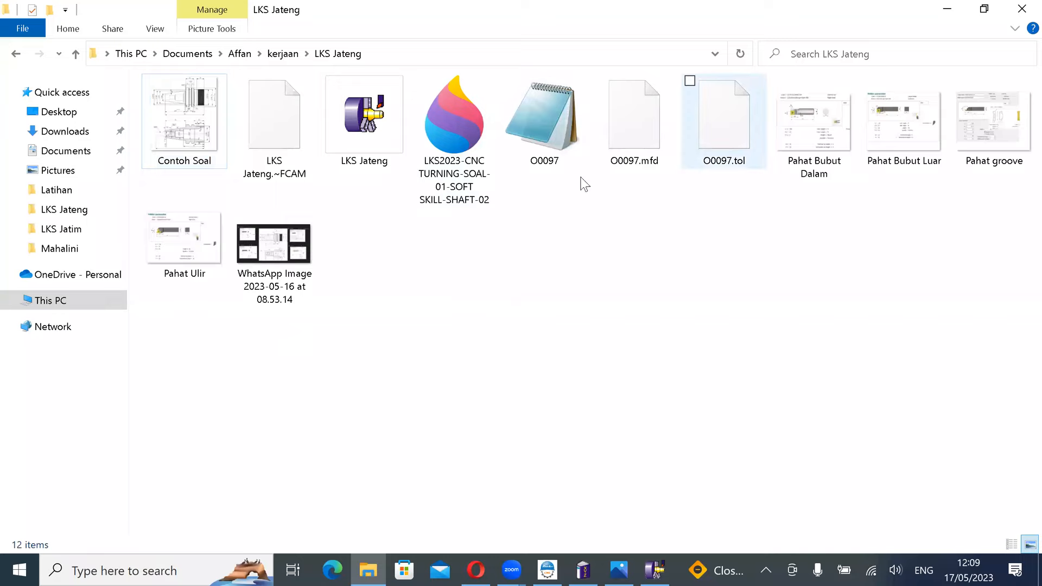
click(154, 28)
click(348, 72)
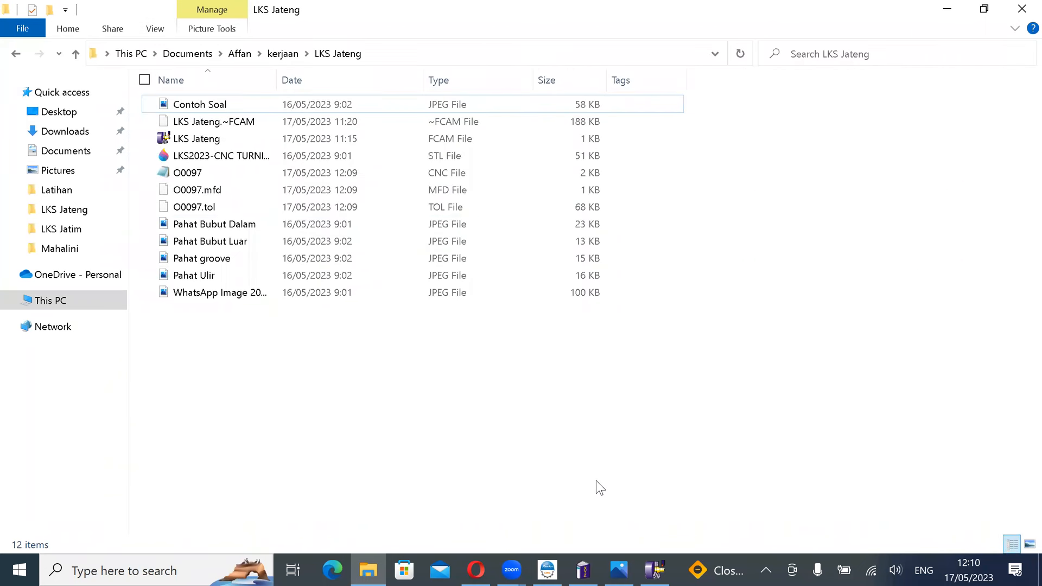
Step: Switch back to the CNC program output, save O0097 again, and return to its folder in File Explorer
click(655, 568)
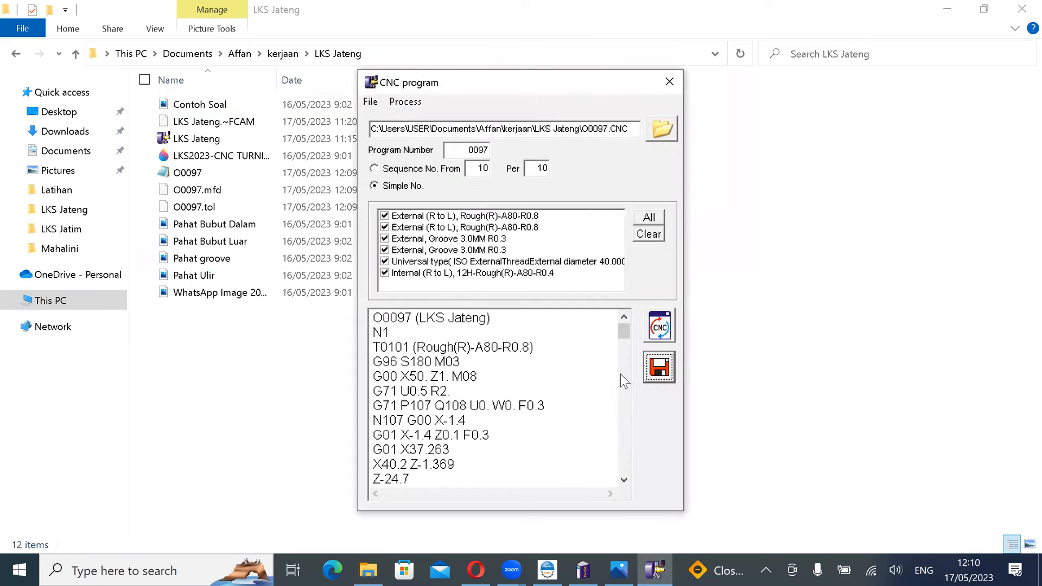
click(660, 367)
click(487, 323)
click(304, 389)
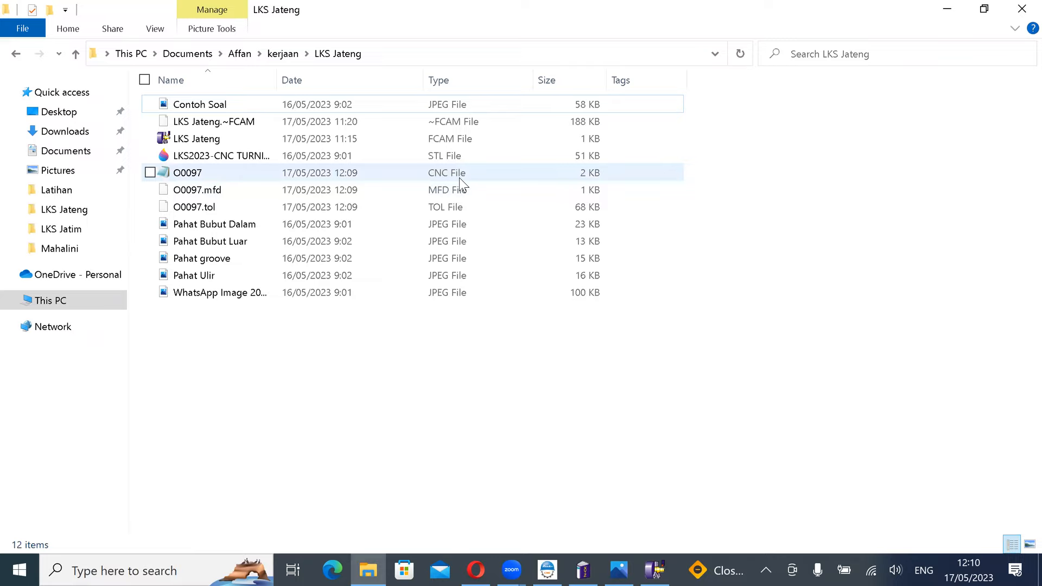
Step: Switch back to FrankCAM, close the CNC program output window, and minimize File Explorer
click(655, 572)
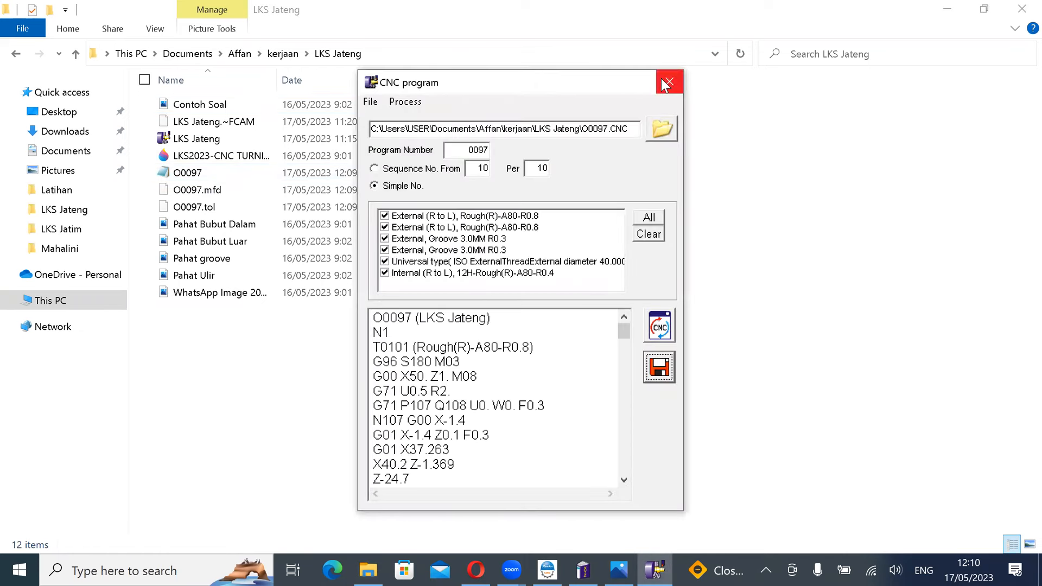
click(668, 82)
click(947, 10)
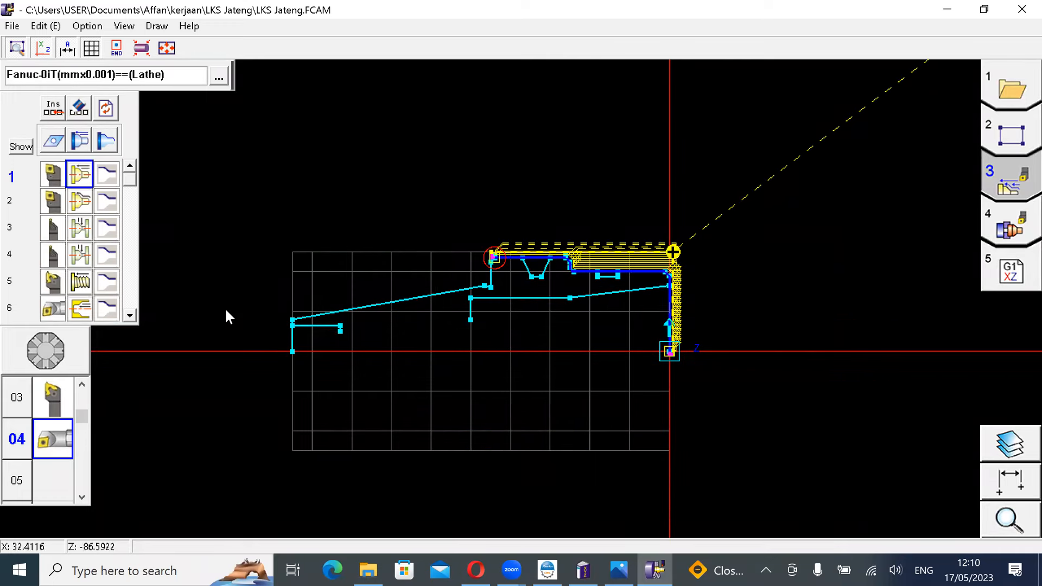
Step: Save a copy of the project as LKS Jateng PART 1 in the LKS Jateng folder
scroll(332, 249, down, 2)
scroll(332, 250, up, 3)
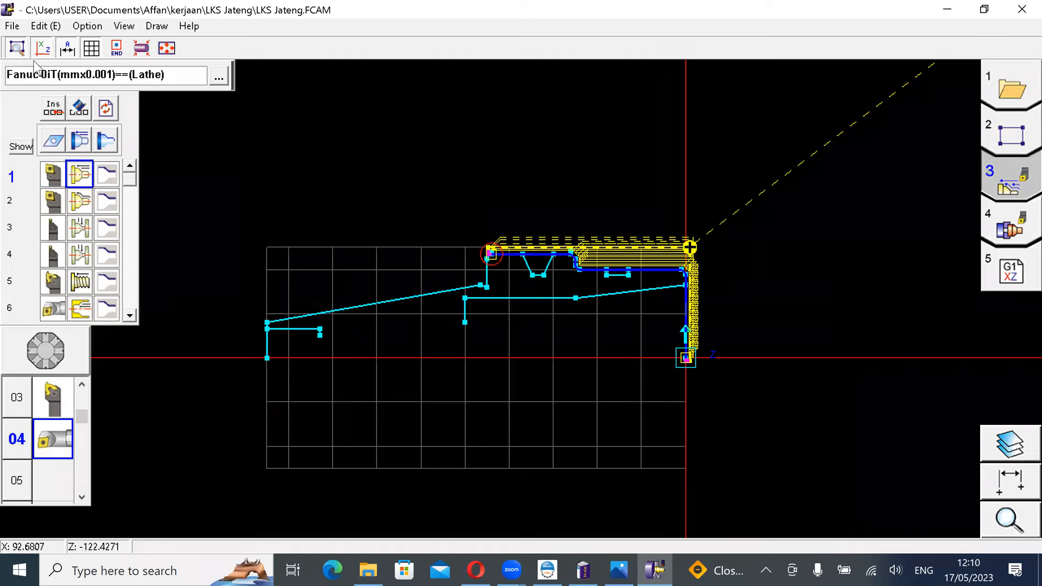
click(18, 24)
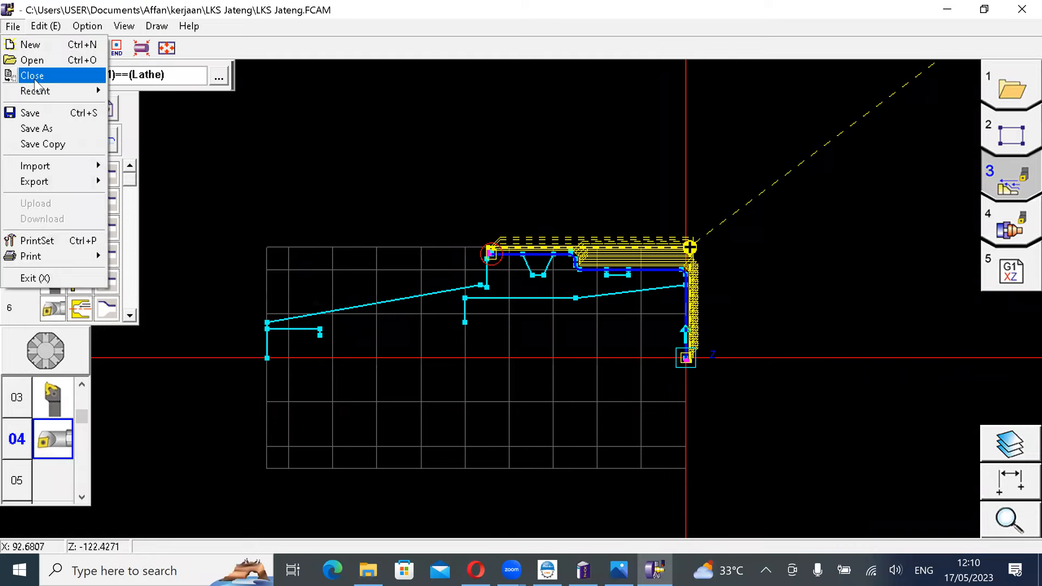
click(49, 128)
click(389, 264)
double_click(490, 469)
click(497, 466)
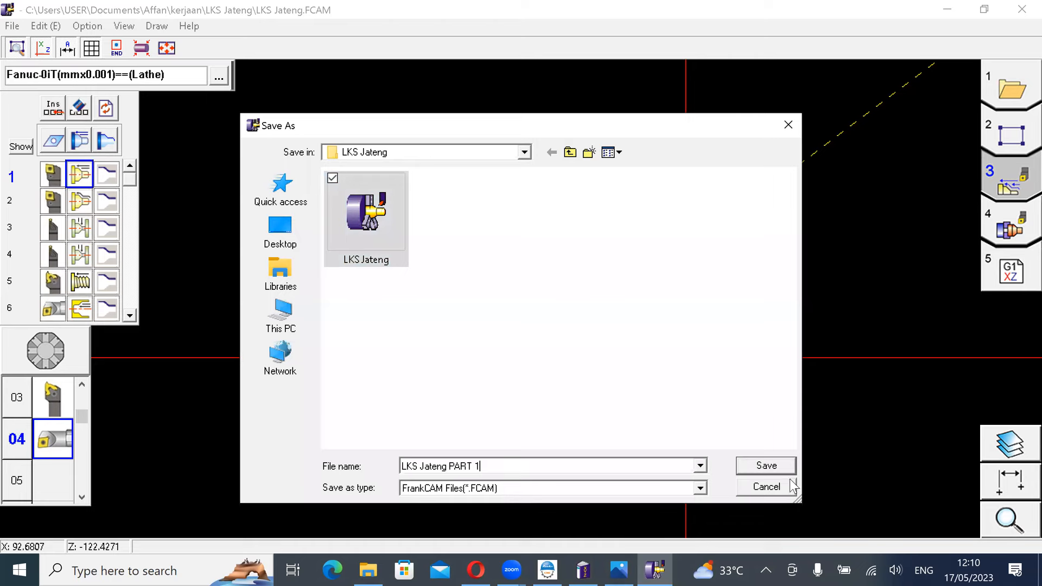
click(767, 463)
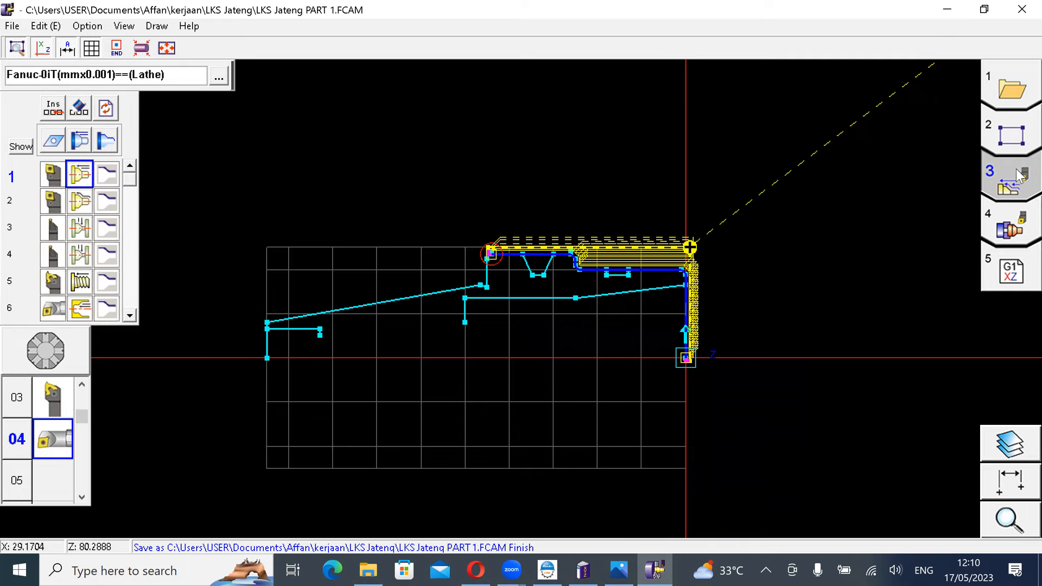
Step: Mirror the entire part profile about the datum Z -47.5 without keeping a copy of the original
click(1019, 147)
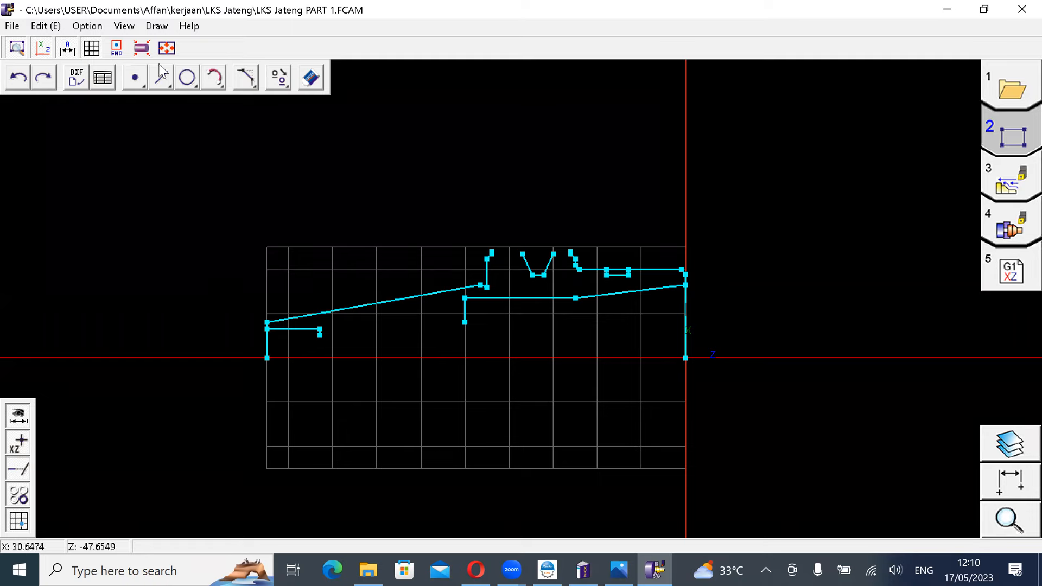
click(156, 26)
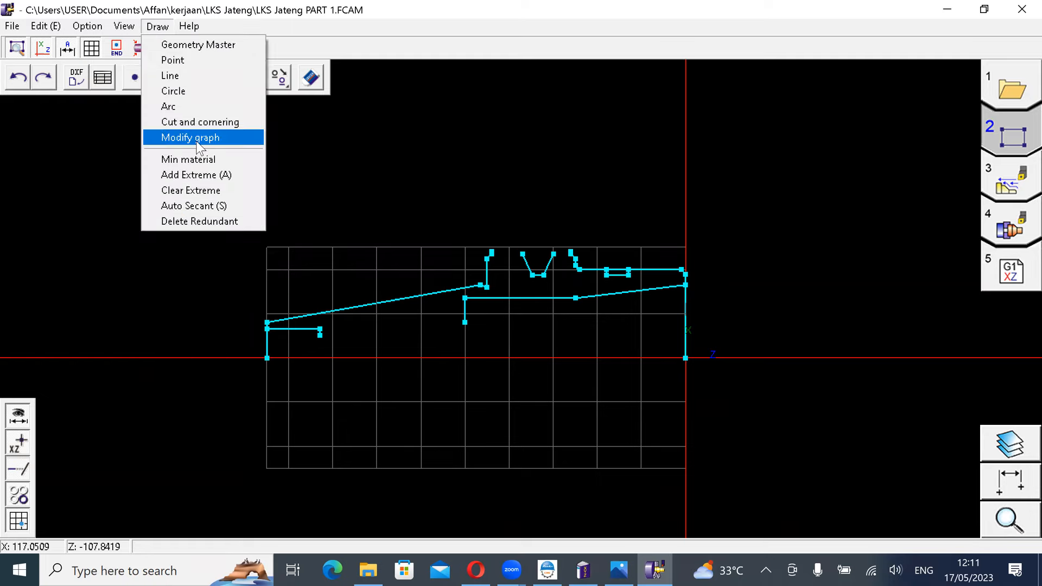
click(196, 140)
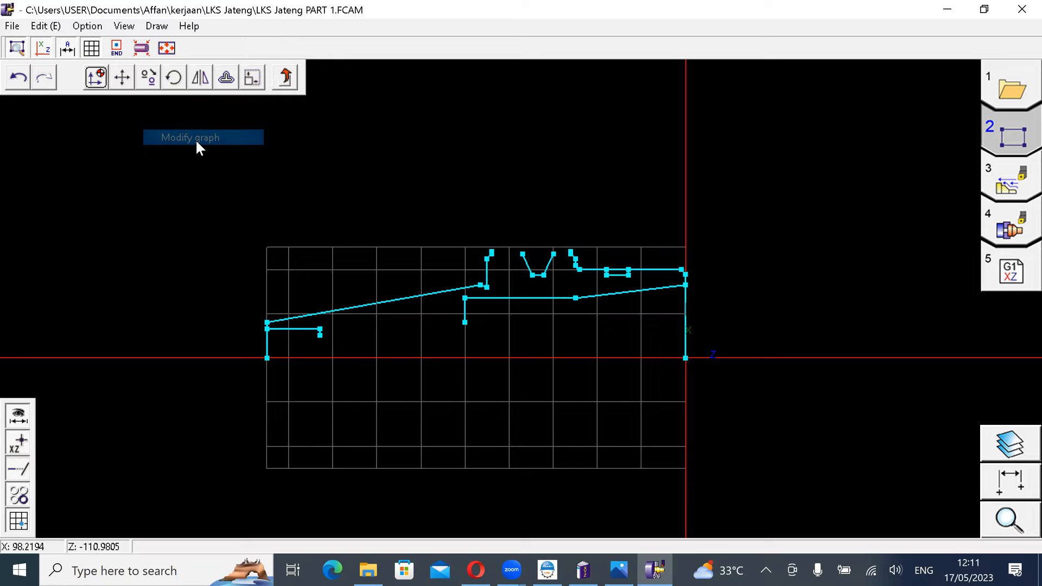
click(201, 78)
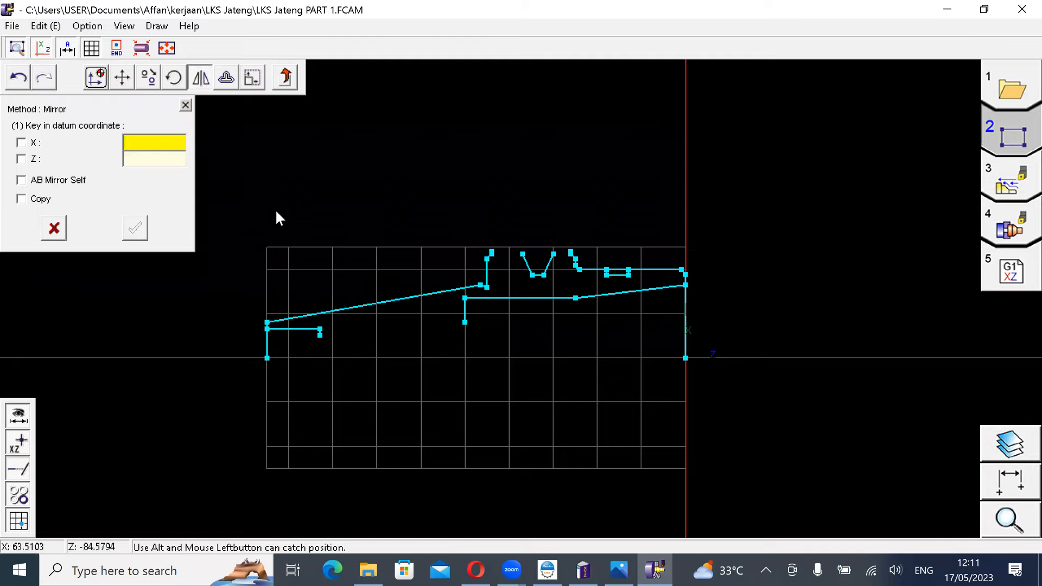
drag(231, 179, 280, 170)
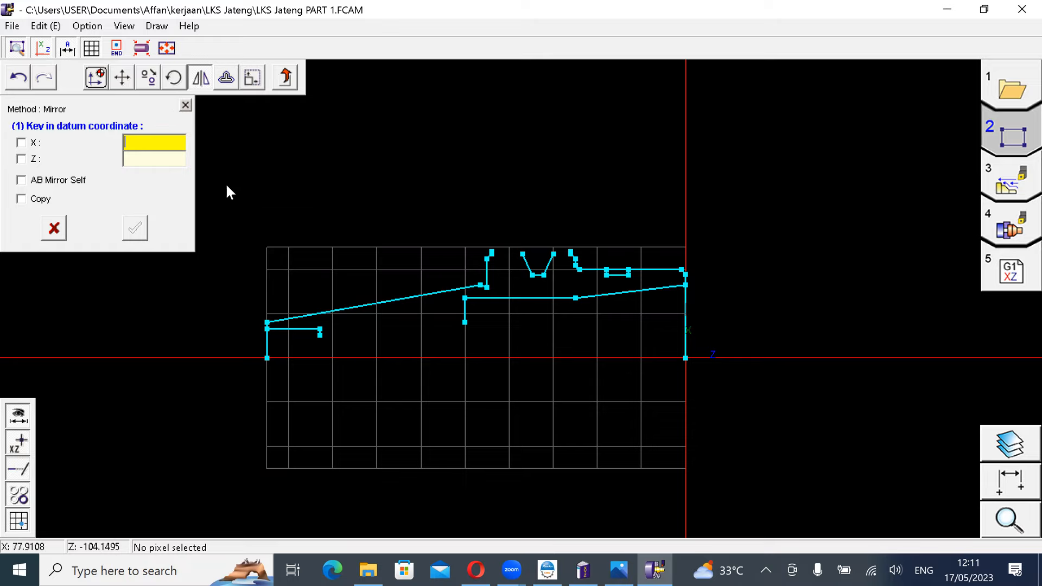
drag(227, 186, 784, 437)
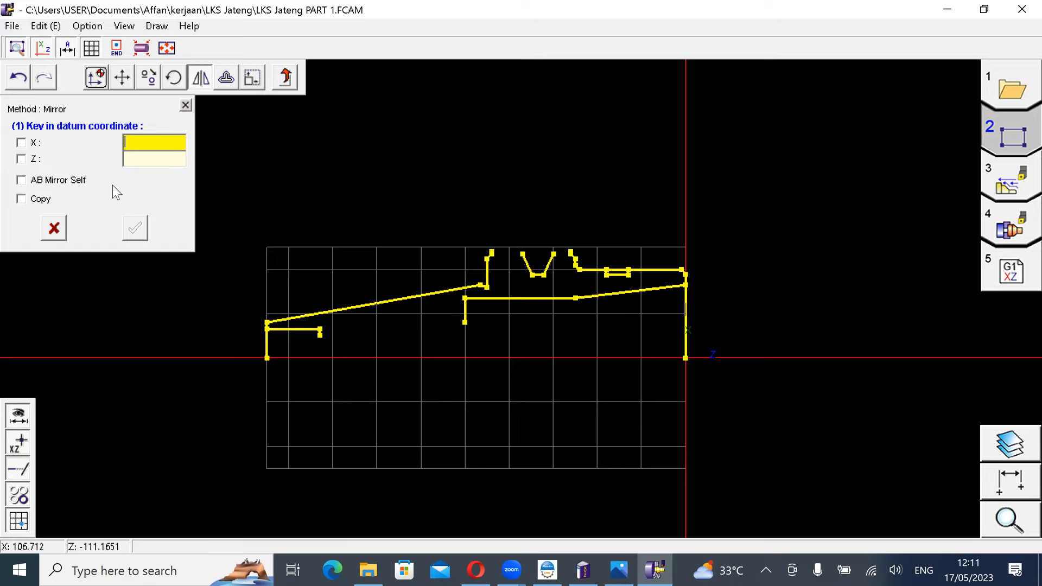
click(24, 161)
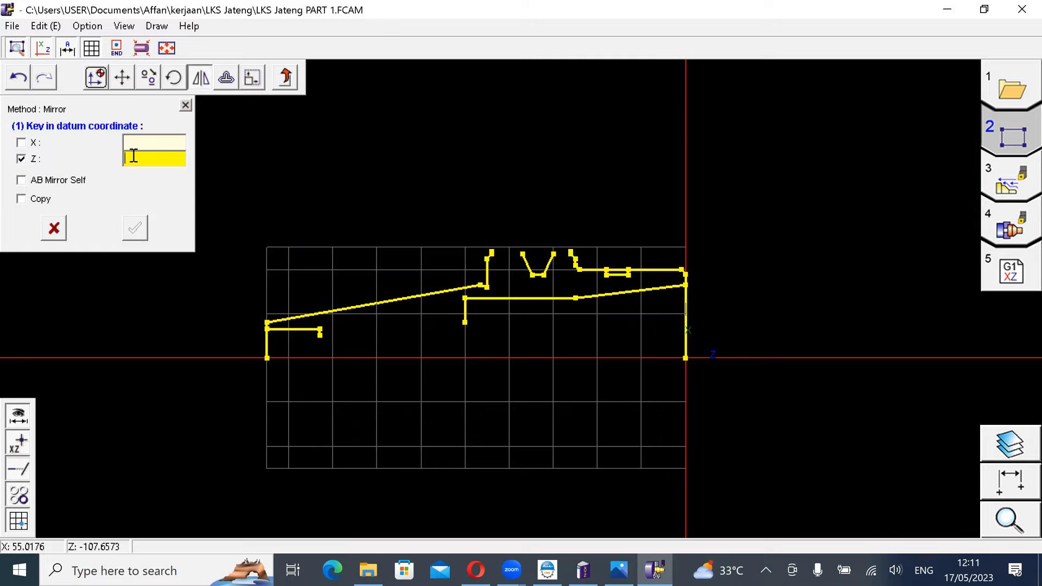
text(47)
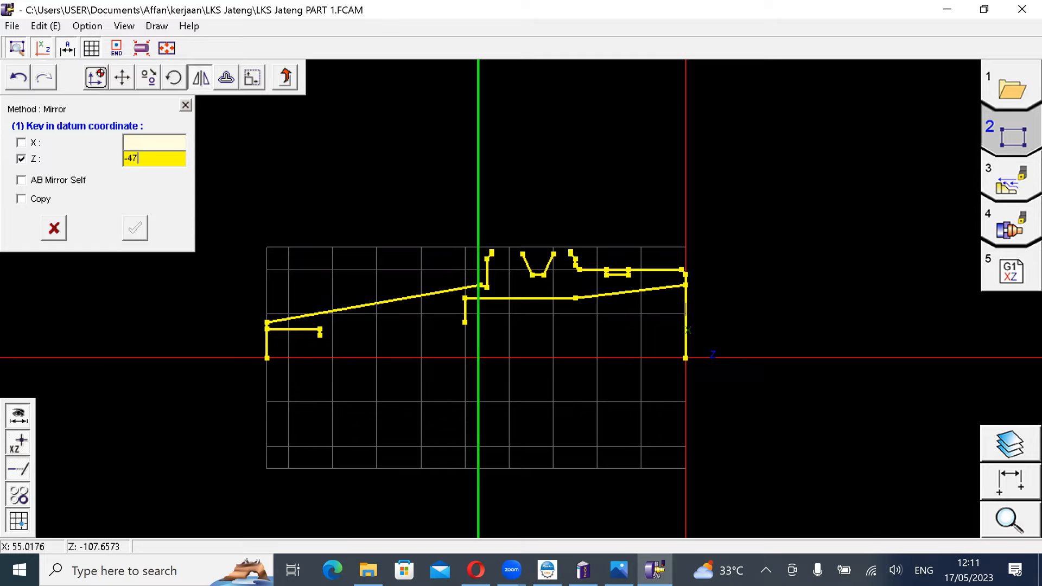
text(.5)
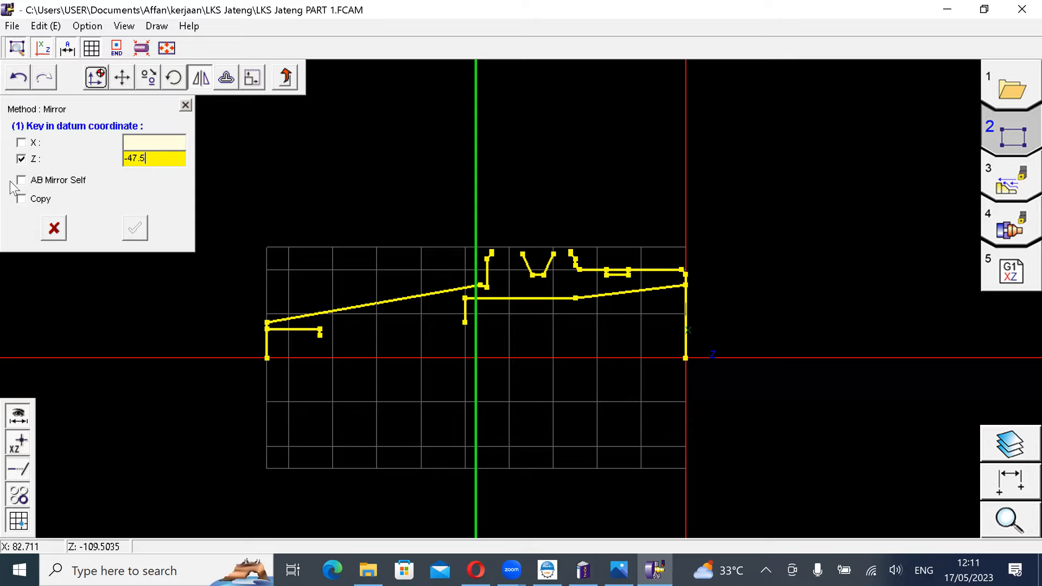
key(Return)
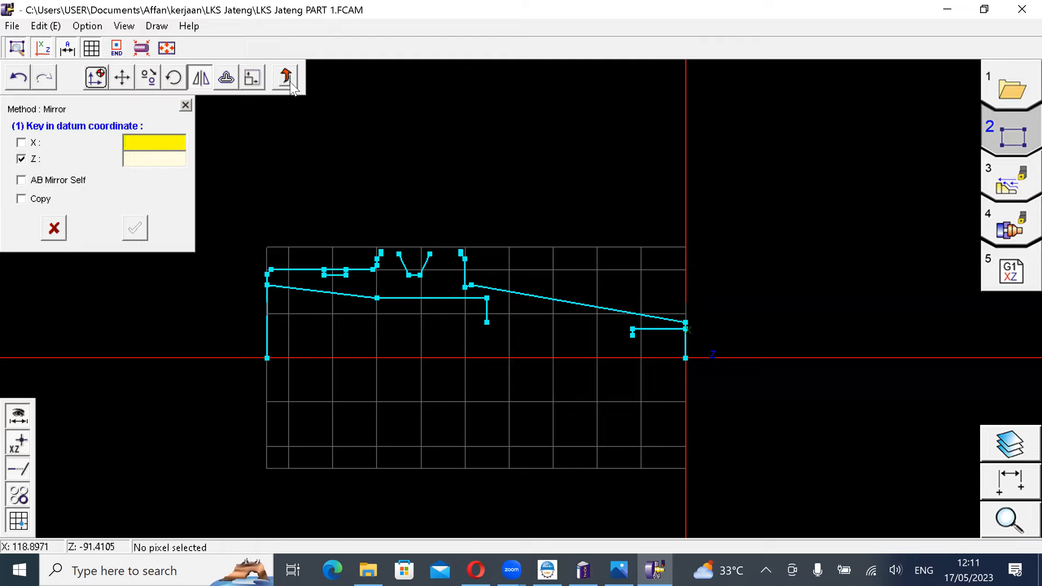
click(285, 78)
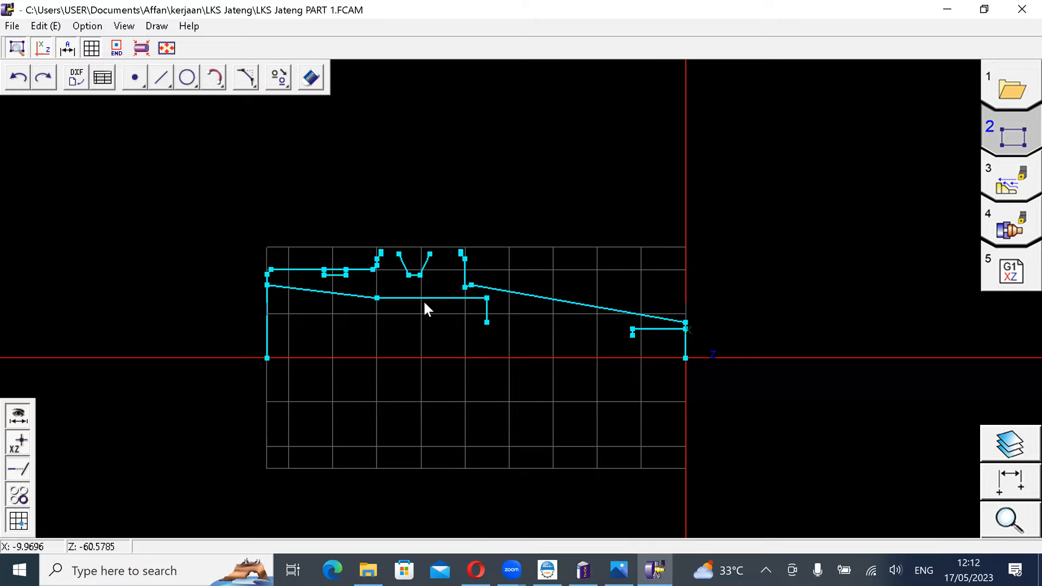
Step: Return to the machining process list and clear all existing processes
click(1019, 186)
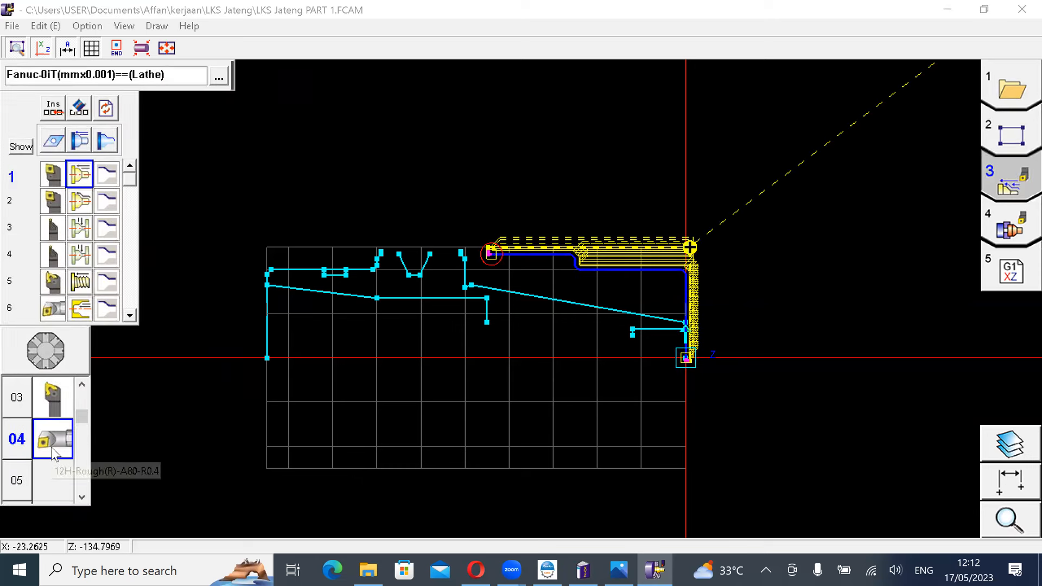
drag(84, 419, 86, 350)
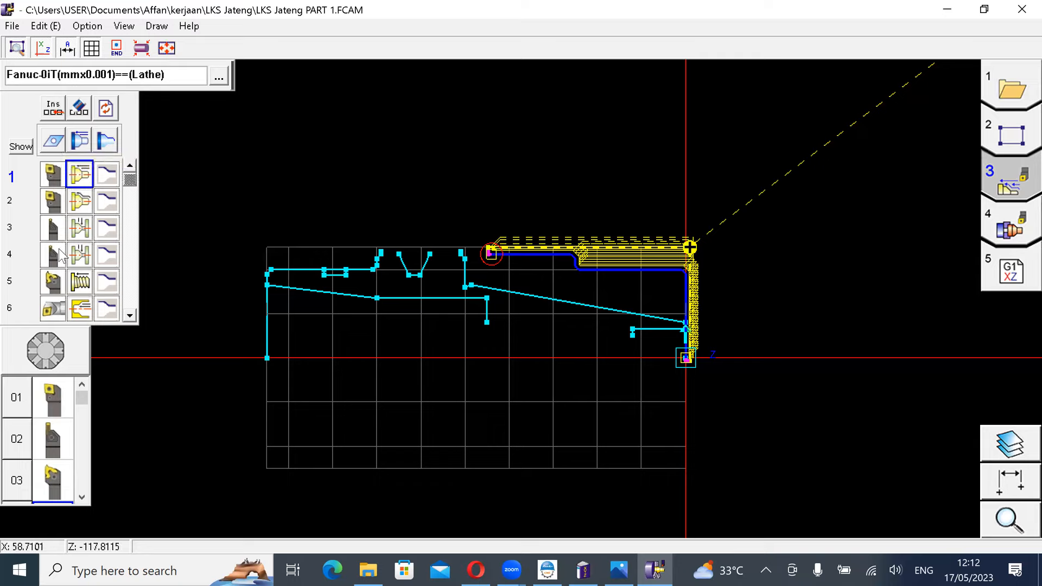
right_click(50, 180)
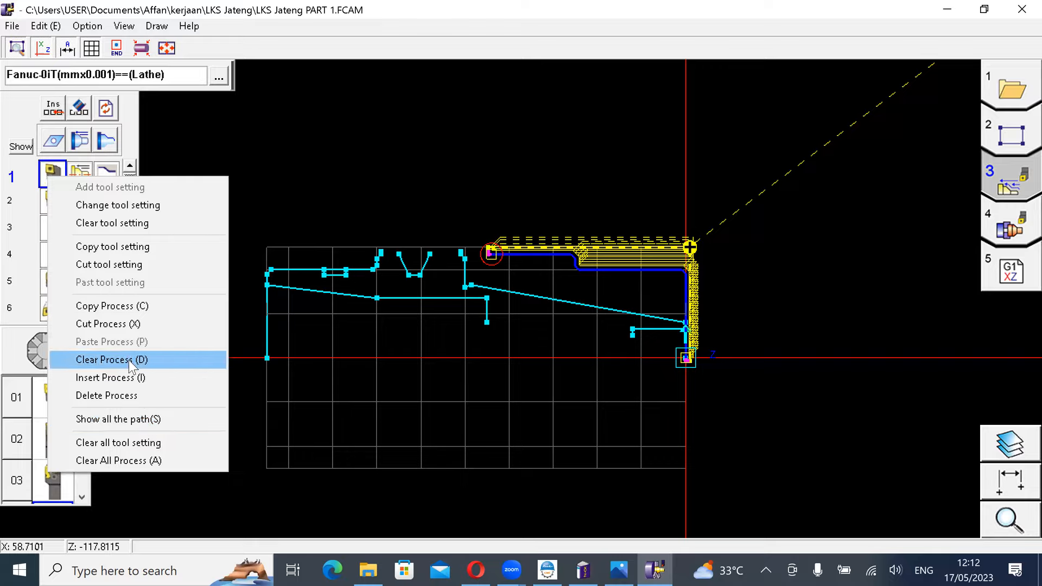
click(143, 459)
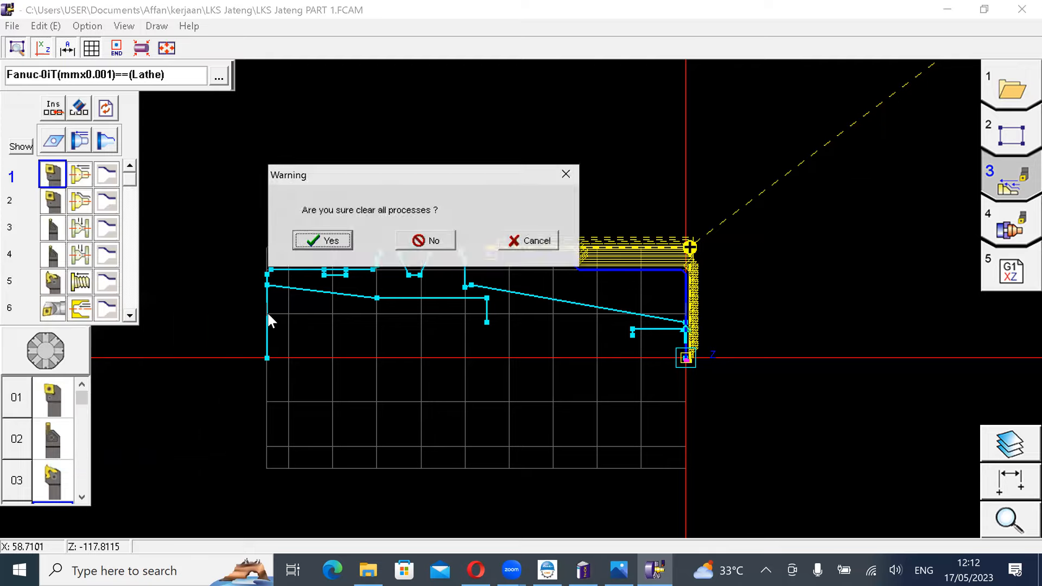
click(323, 240)
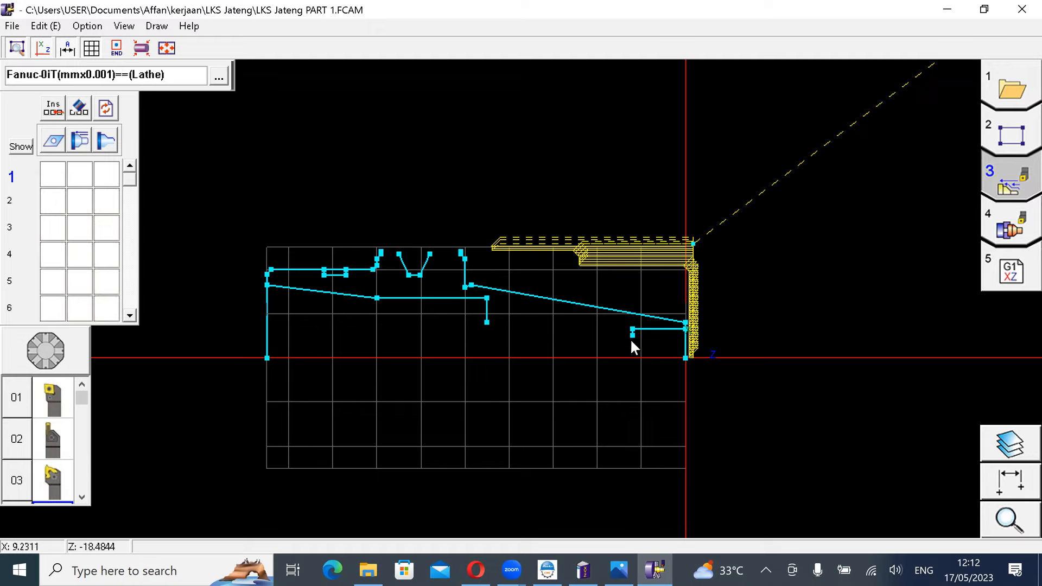
Step: Set up process 1 with tool 01 and External (R to L) roughing, accepting the G71 canned cycle parameters
click(69, 399)
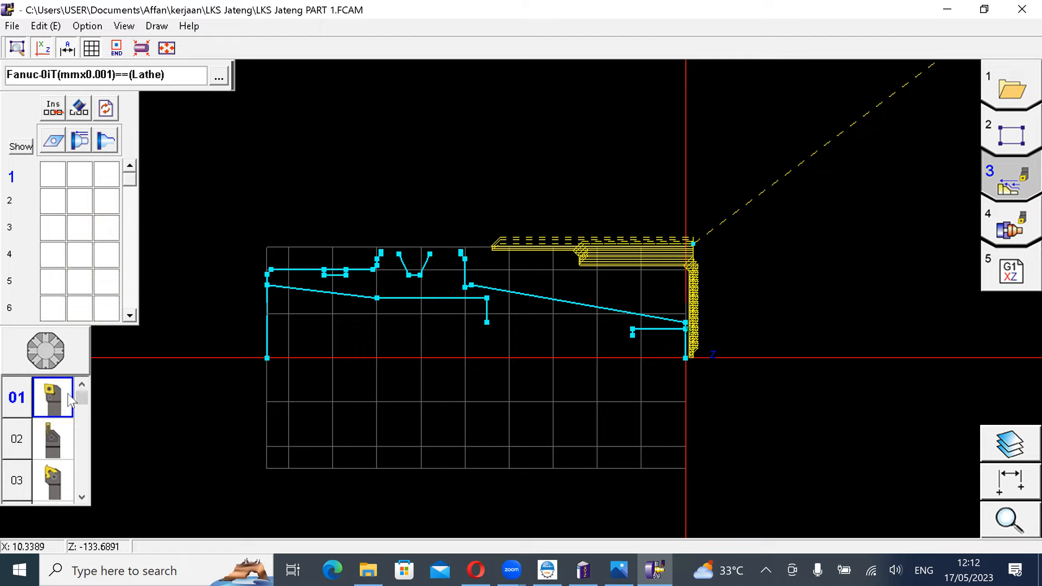
drag(55, 396, 58, 179)
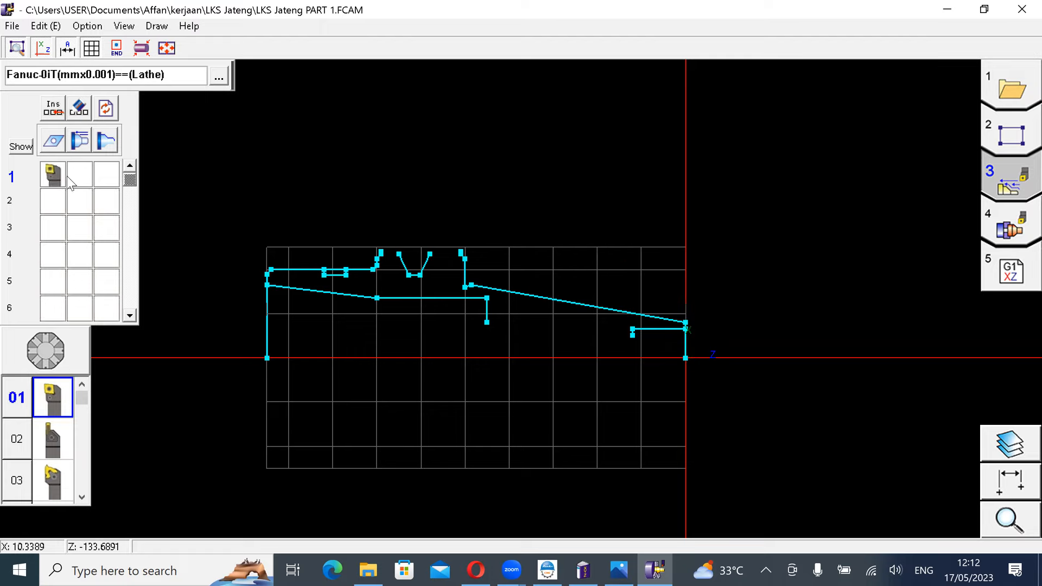
click(75, 143)
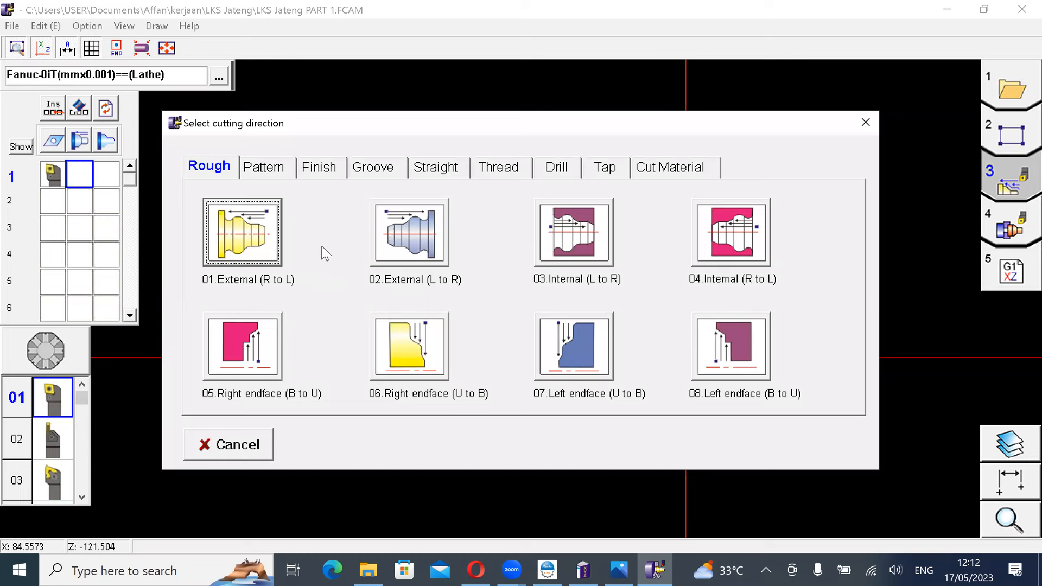
click(264, 246)
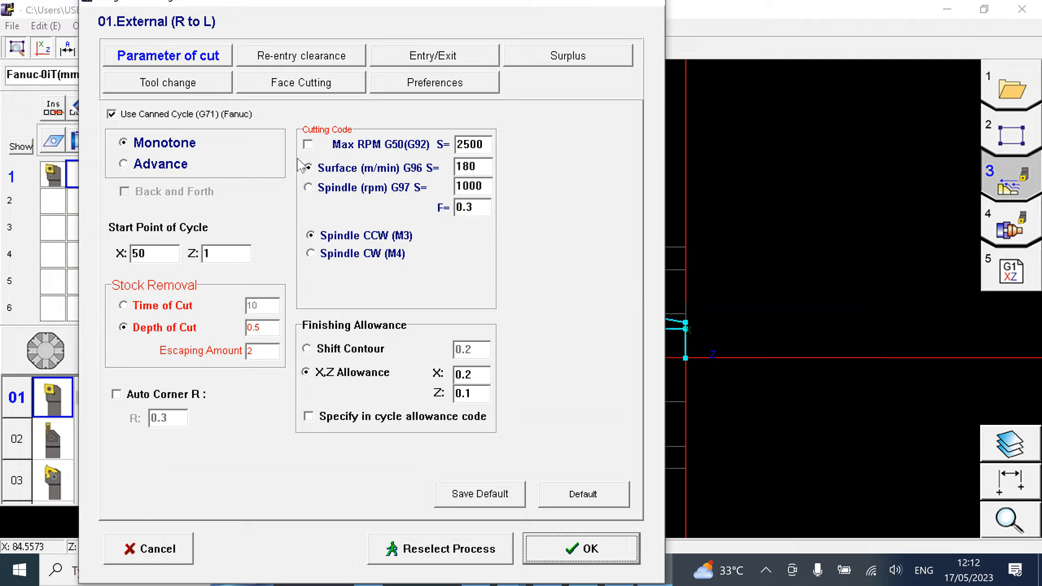
click(617, 552)
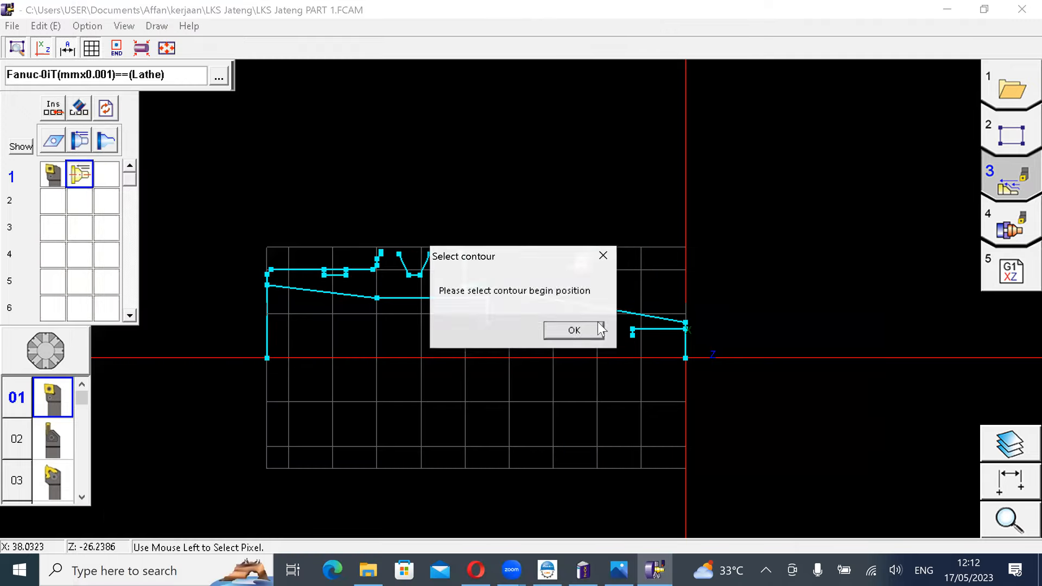
Step: Define the roughing contour from the front face centre at X0 Z0 to the cutting end point X47 Z-51
click(595, 328)
scroll(698, 331, up, 3)
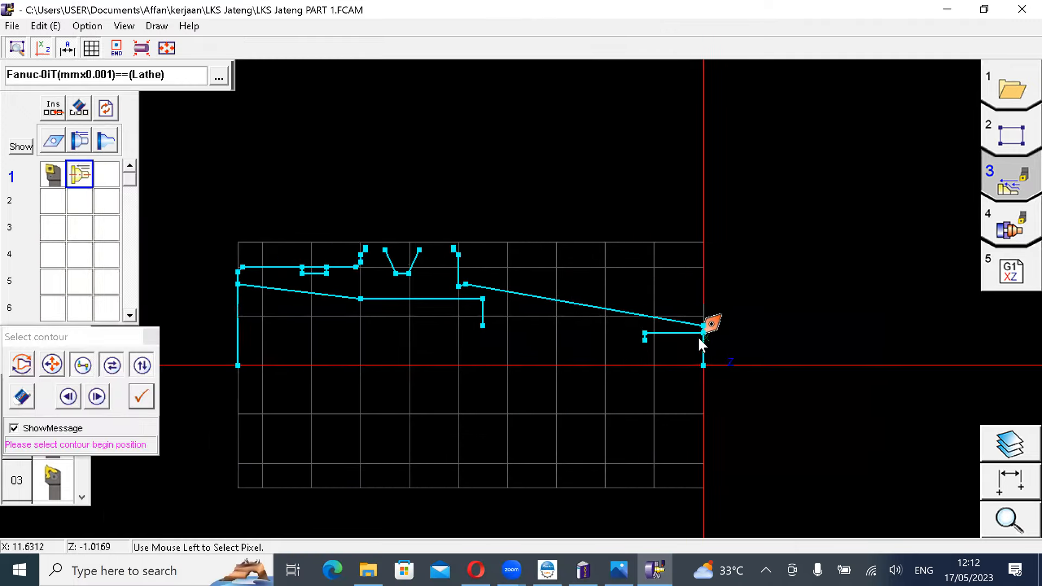
click(747, 381)
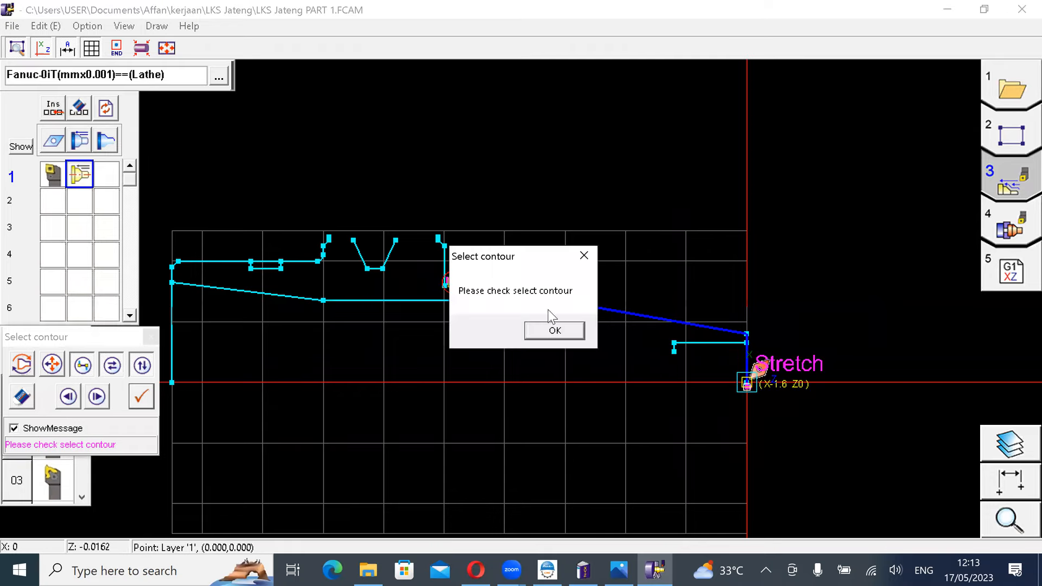
click(554, 328)
scroll(509, 296, up, 2)
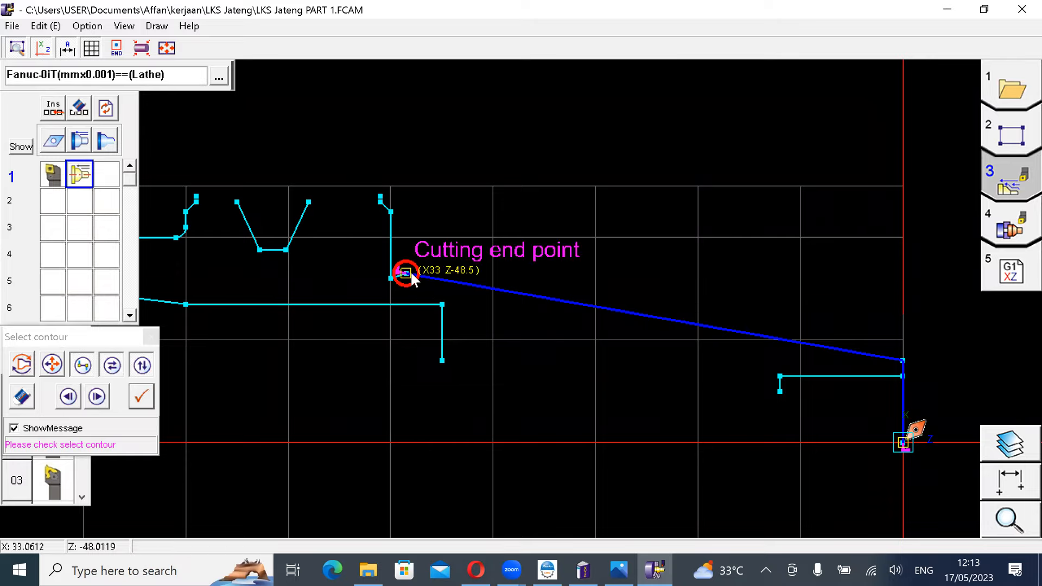
click(379, 205)
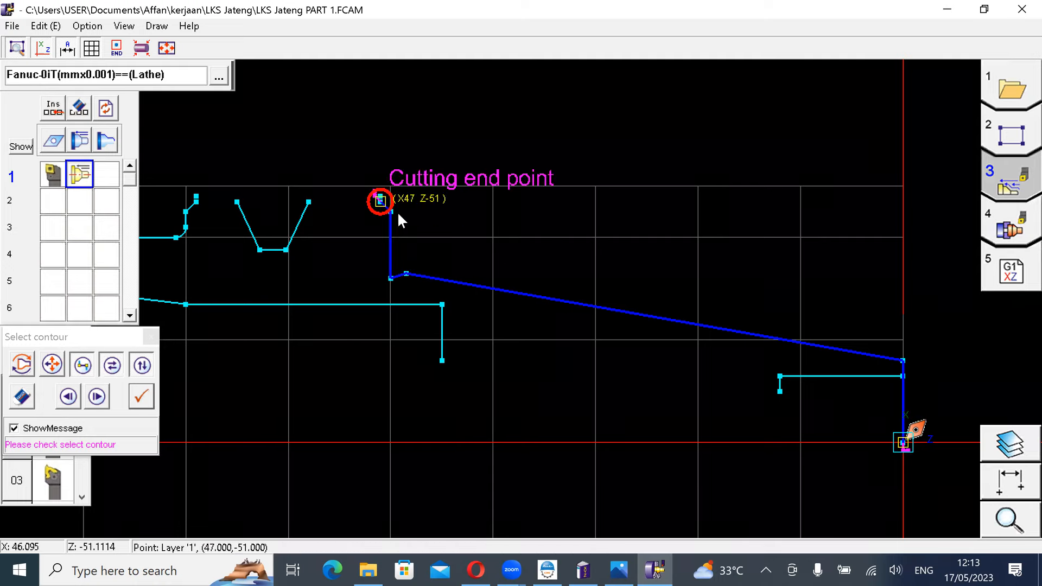
scroll(547, 316, up, 3)
scroll(546, 316, down, 8)
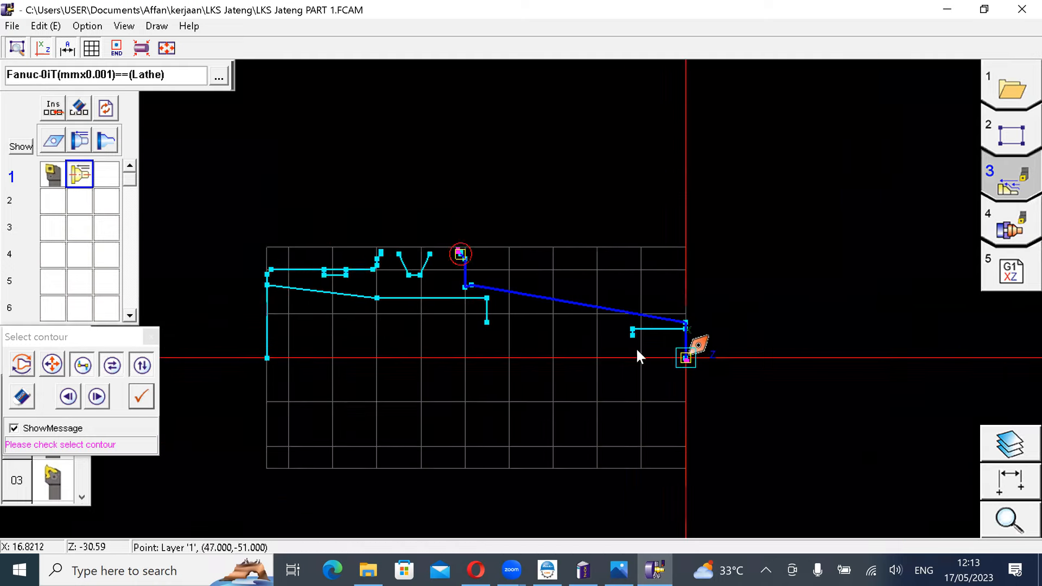
click(140, 399)
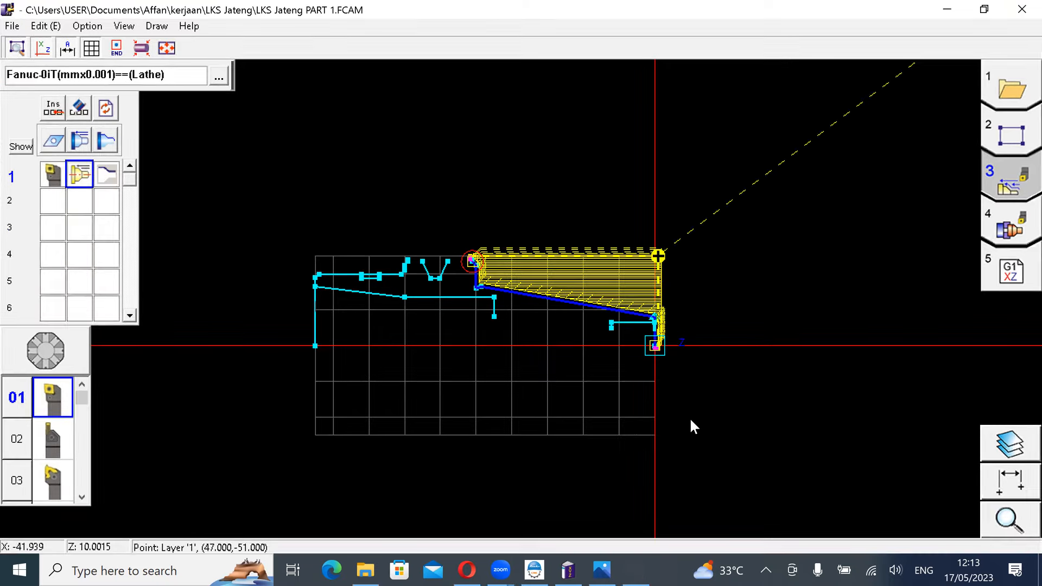
Step: Copy the selected contour of process 1 into process 2
scroll(572, 313, up, 2)
scroll(570, 314, down, 1)
scroll(502, 295, up, 2)
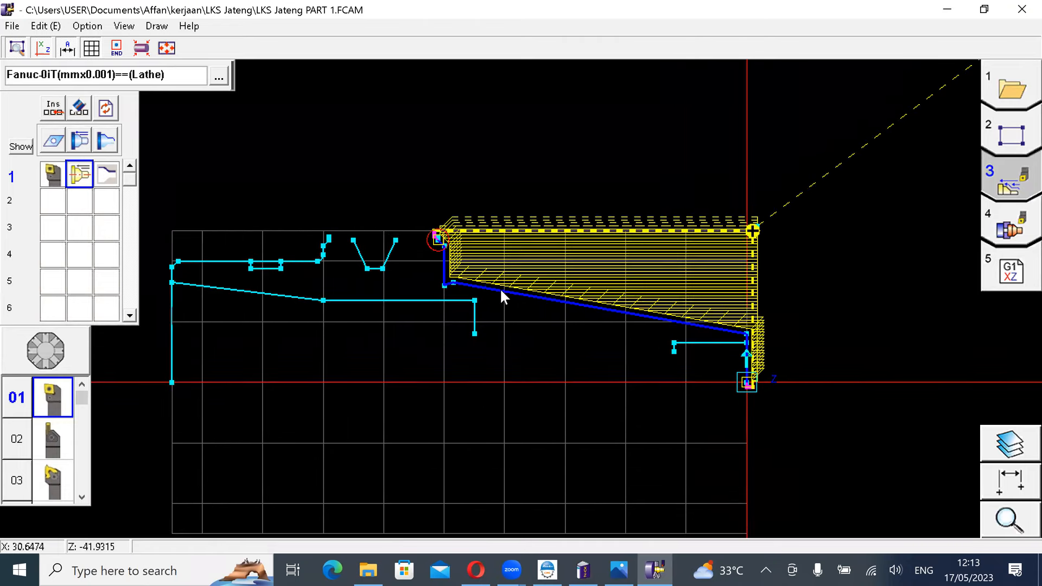
click(109, 174)
right_click(112, 171)
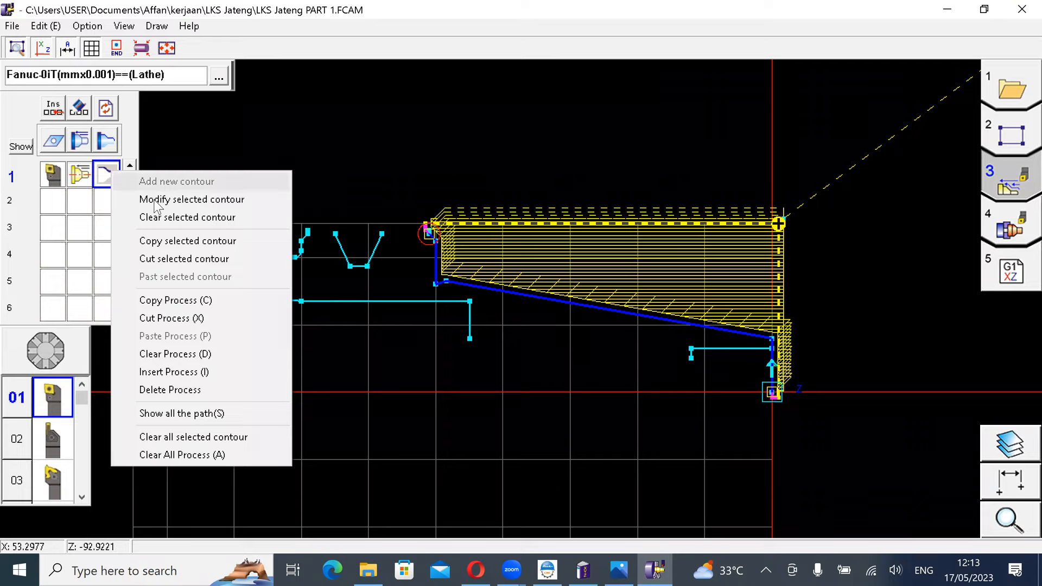
click(169, 238)
click(106, 201)
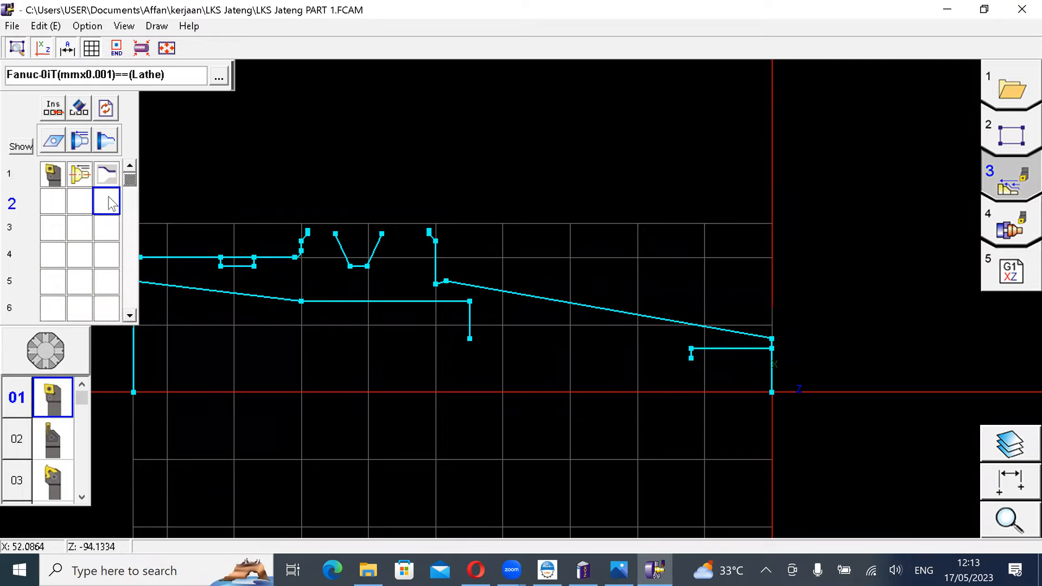
right_click(110, 199)
click(205, 297)
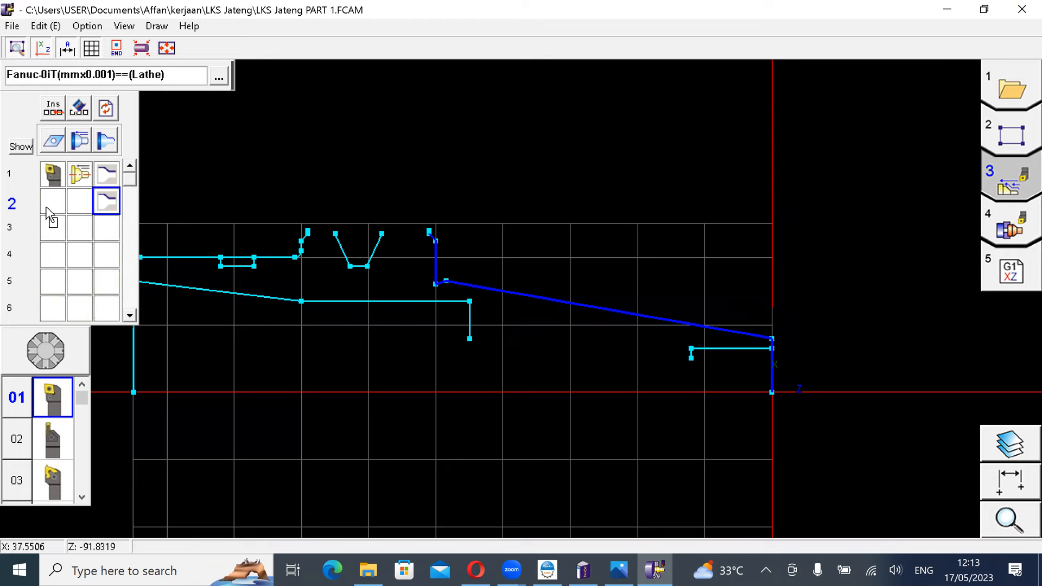
Step: Set up process 2 with tool 01 and External (R to L) finishing, accepting the existing cutting parameters
drag(49, 215, 52, 205)
click(81, 141)
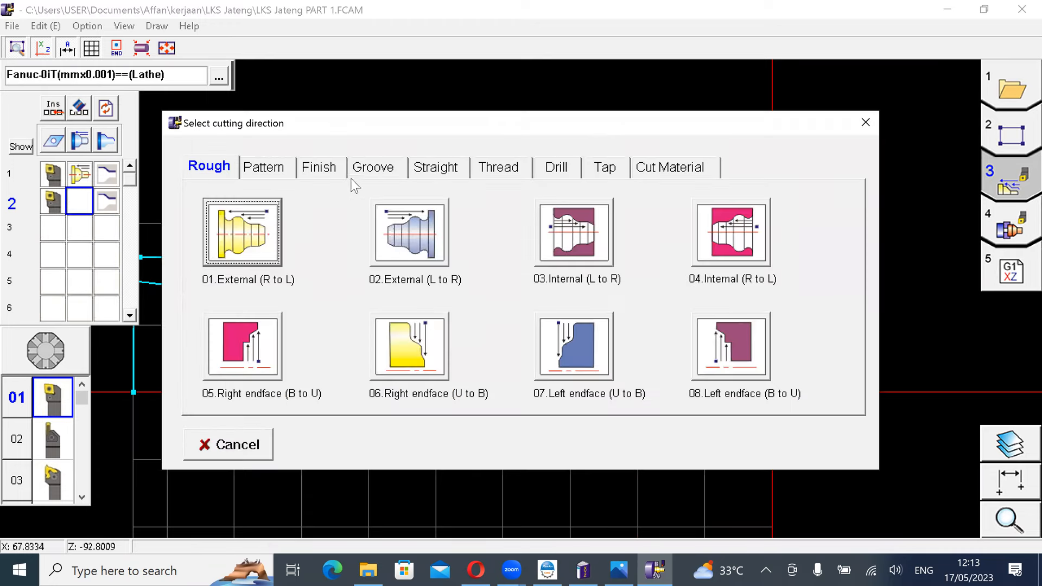
click(325, 168)
click(256, 256)
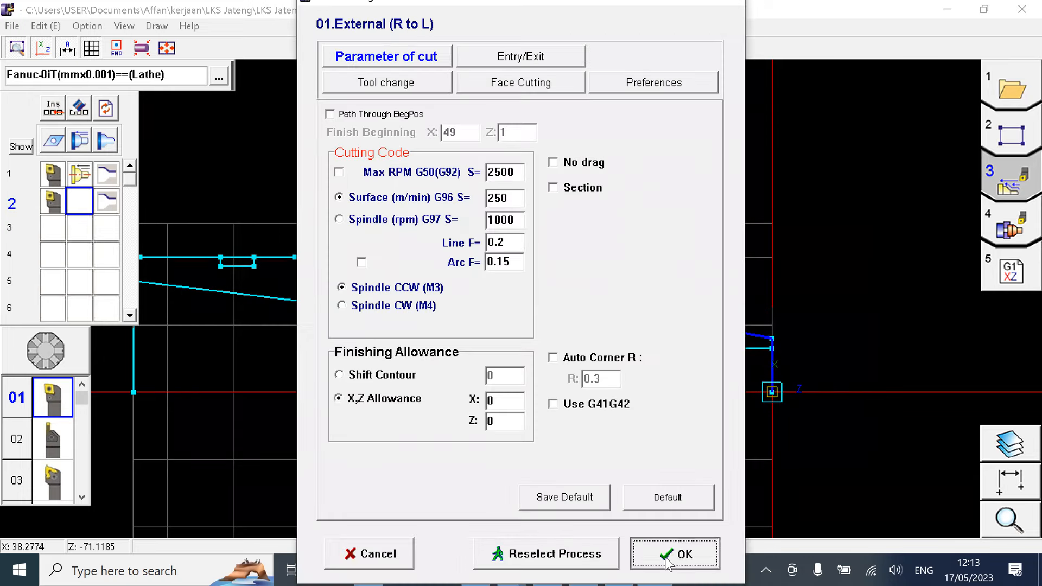
click(668, 554)
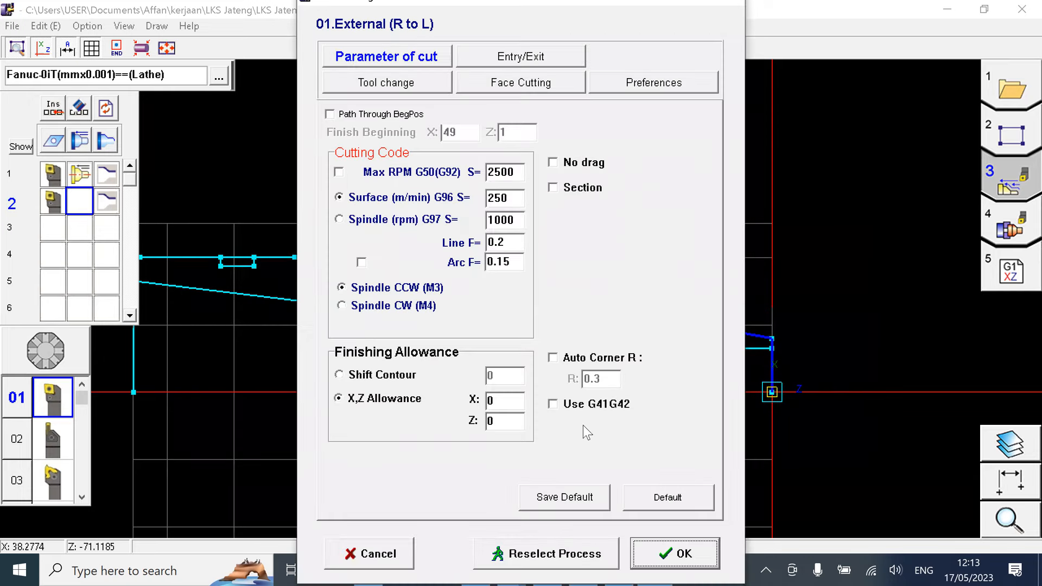
Step: Assign the internal turning tool 04 to process 3
scroll(582, 425, down, 6)
click(82, 497)
click(54, 439)
click(57, 406)
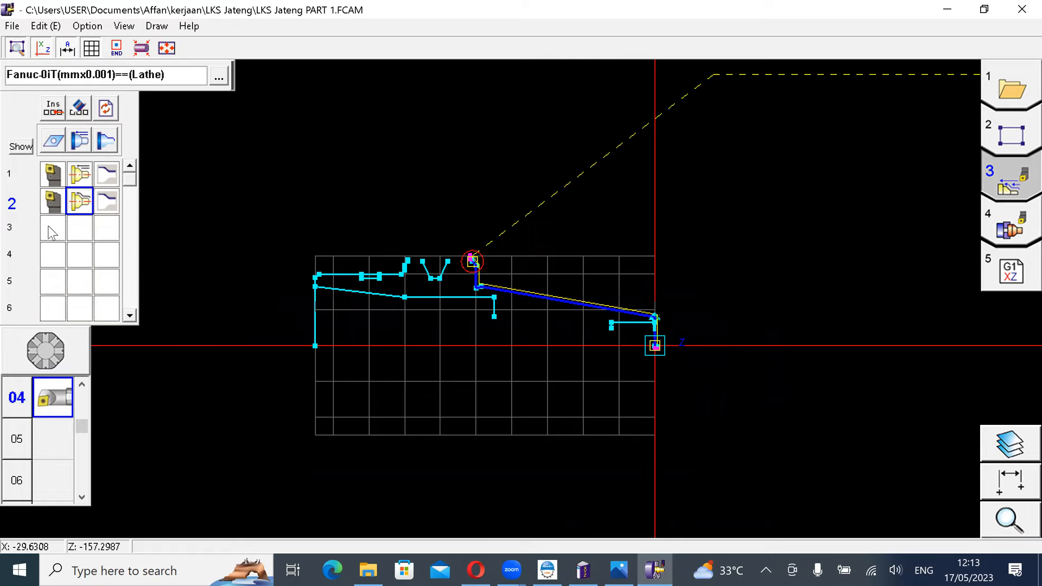
click(52, 231)
click(54, 392)
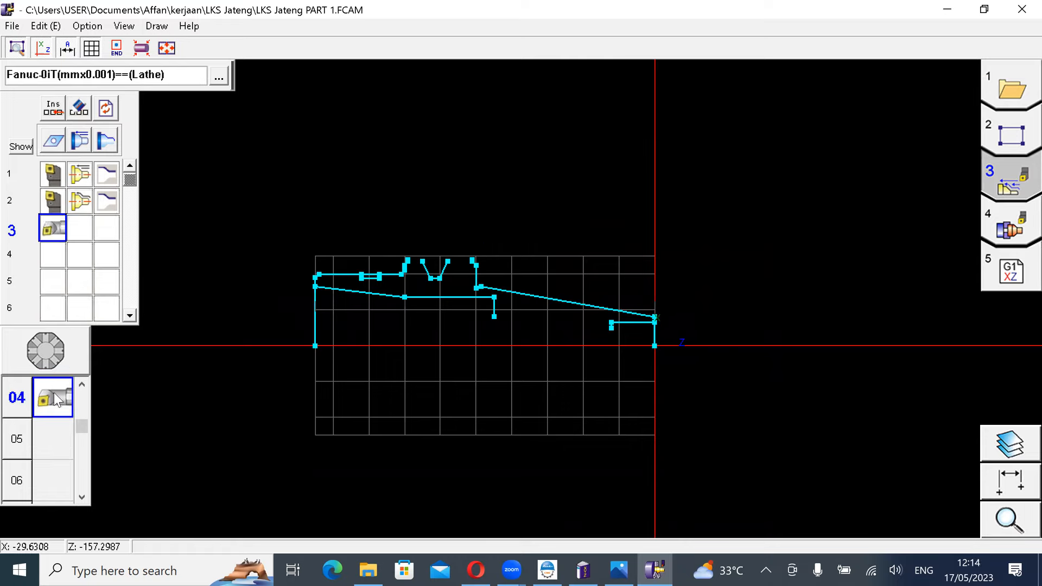
Step: Set process 3 to Internal (R to L) roughing with the cycle start point X set to 12
click(80, 141)
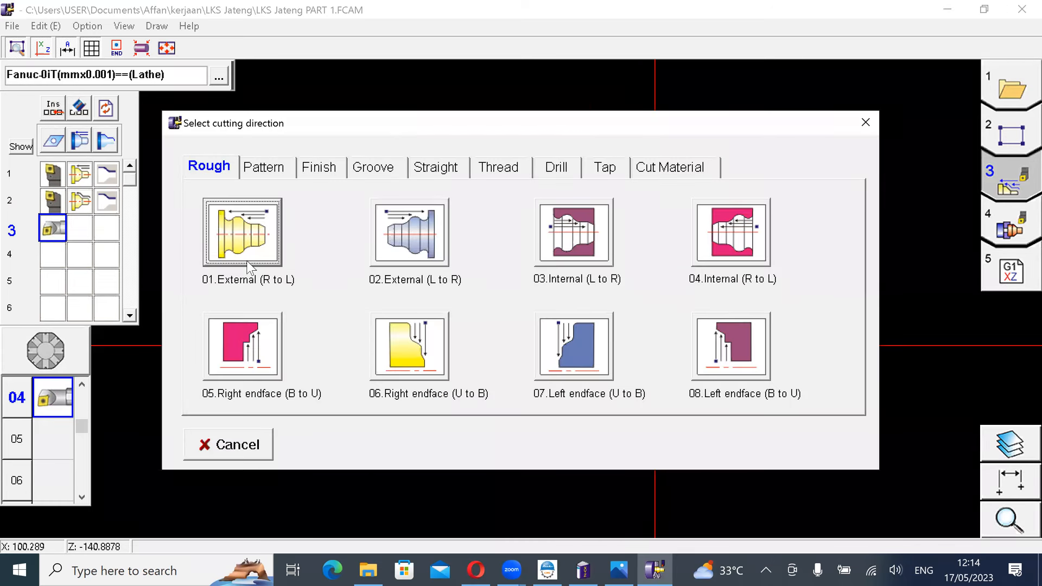
click(270, 234)
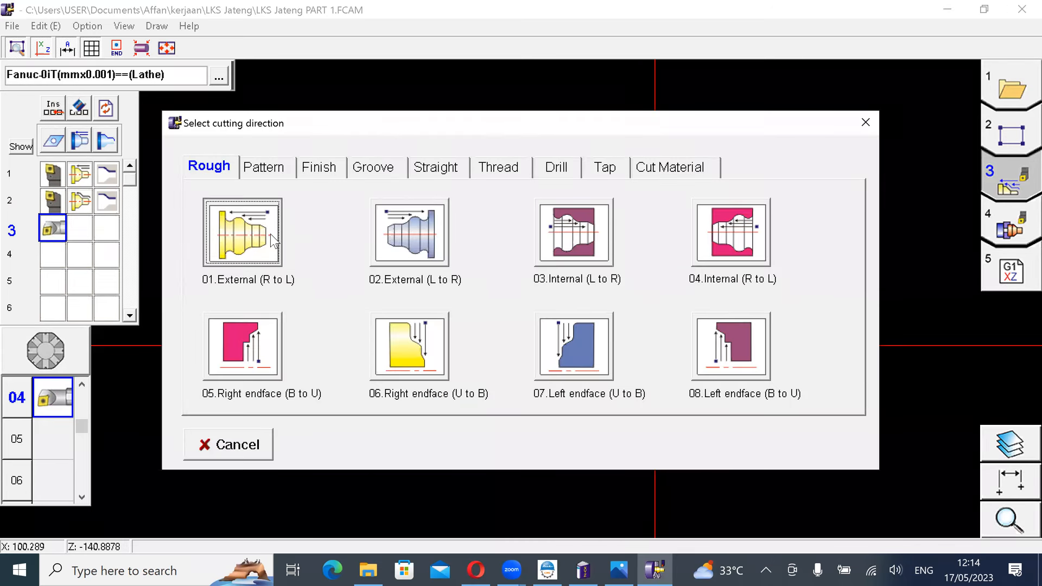
click(730, 233)
text(12)
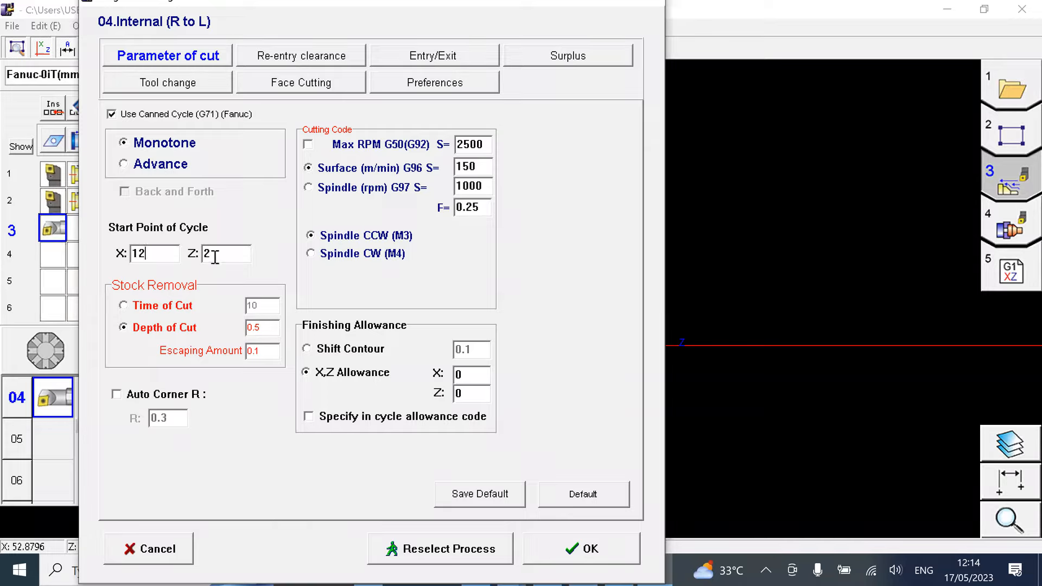
click(581, 548)
Step: Define the internal roughing contour from the bore edge at the front face to the cutting end point X10 Z-12
click(703, 331)
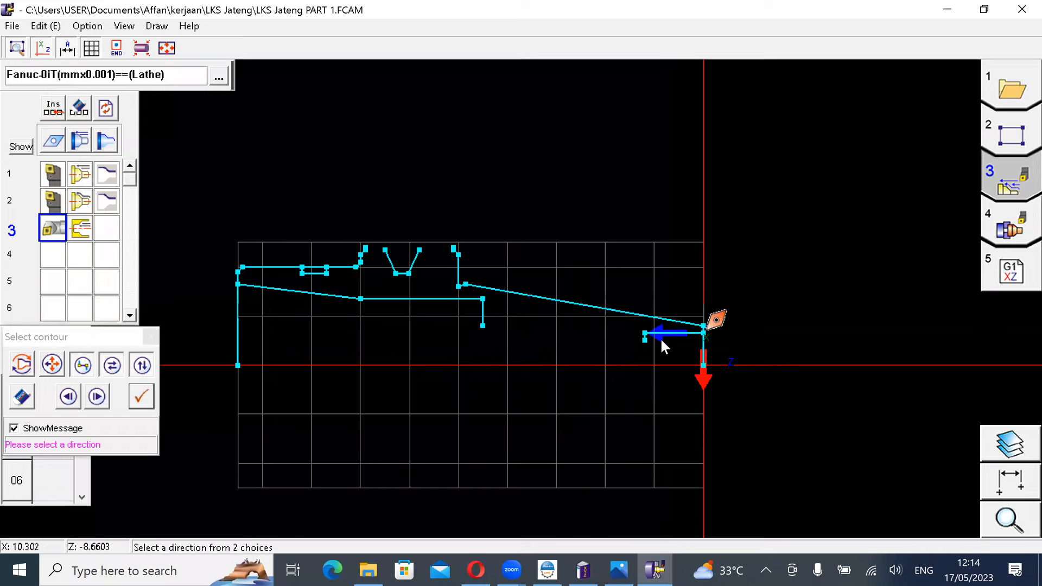
click(661, 334)
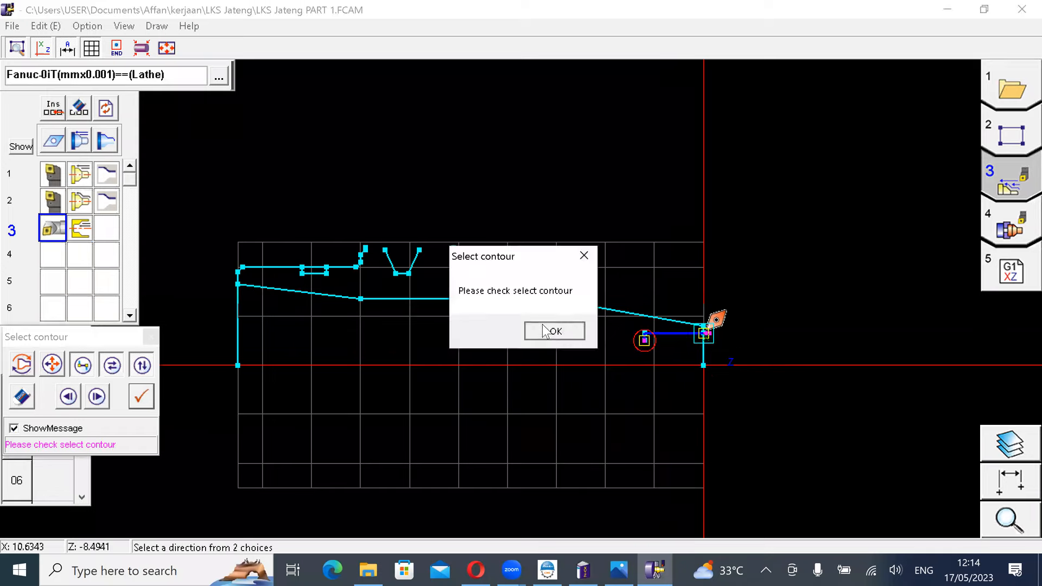
scroll(656, 349, up, 4)
middle_drag(757, 374, 634, 378)
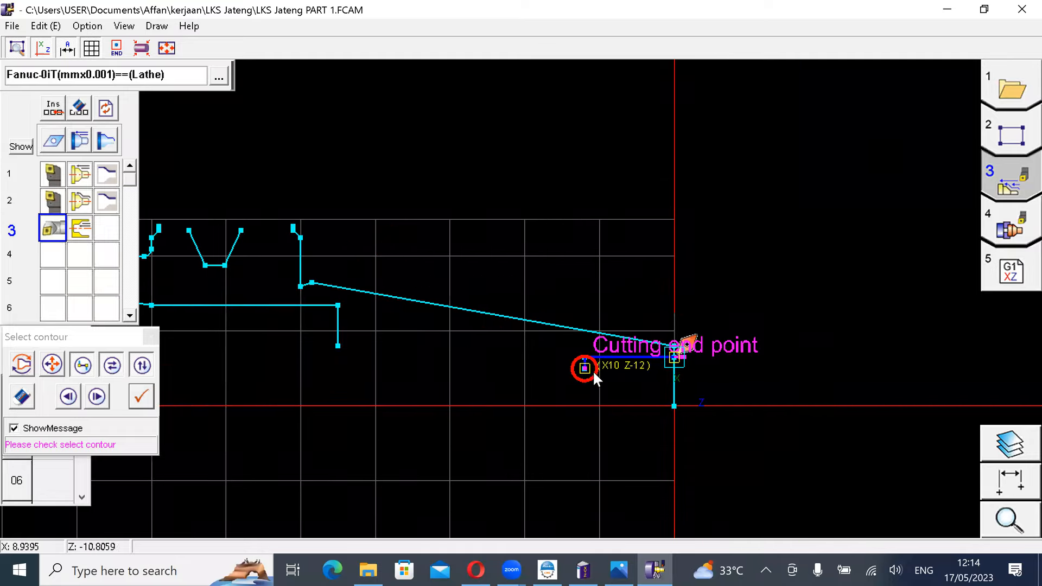
click(151, 396)
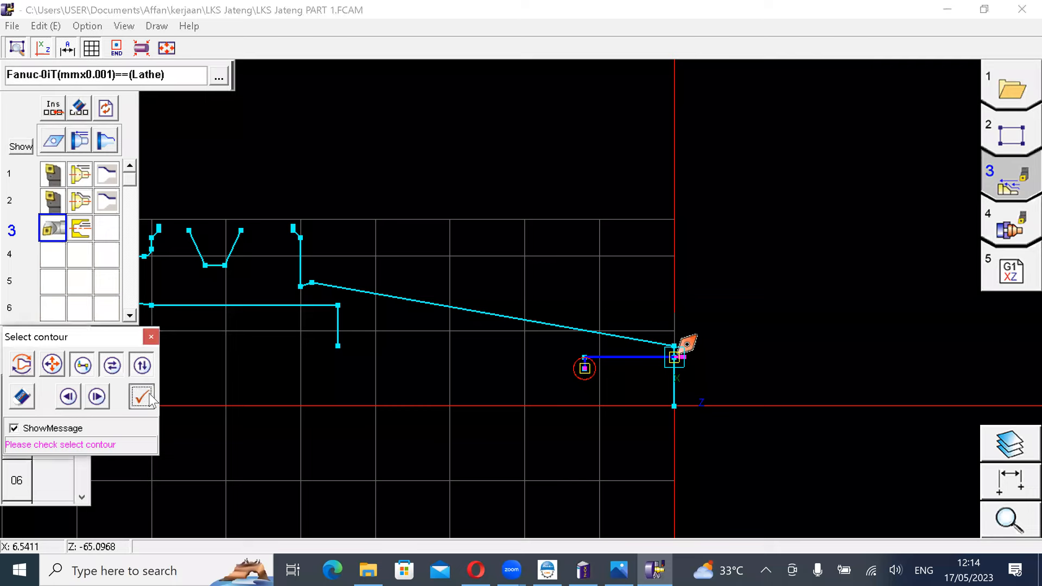
click(625, 319)
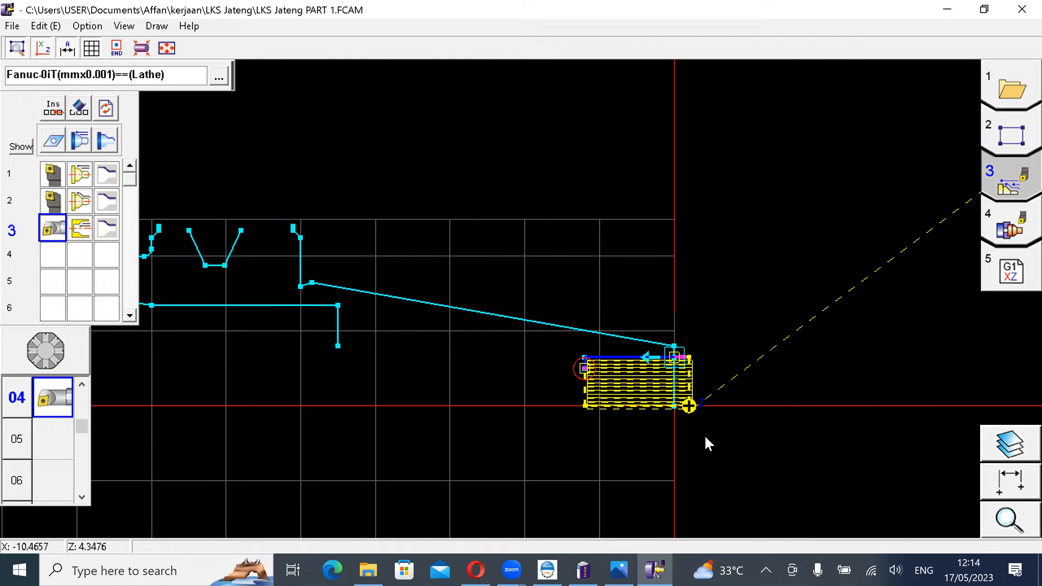
Step: Move the start point of the internal roughing cycle from the spindle axis out to the level of the cutting end point
drag(696, 410, 689, 360)
click(543, 318)
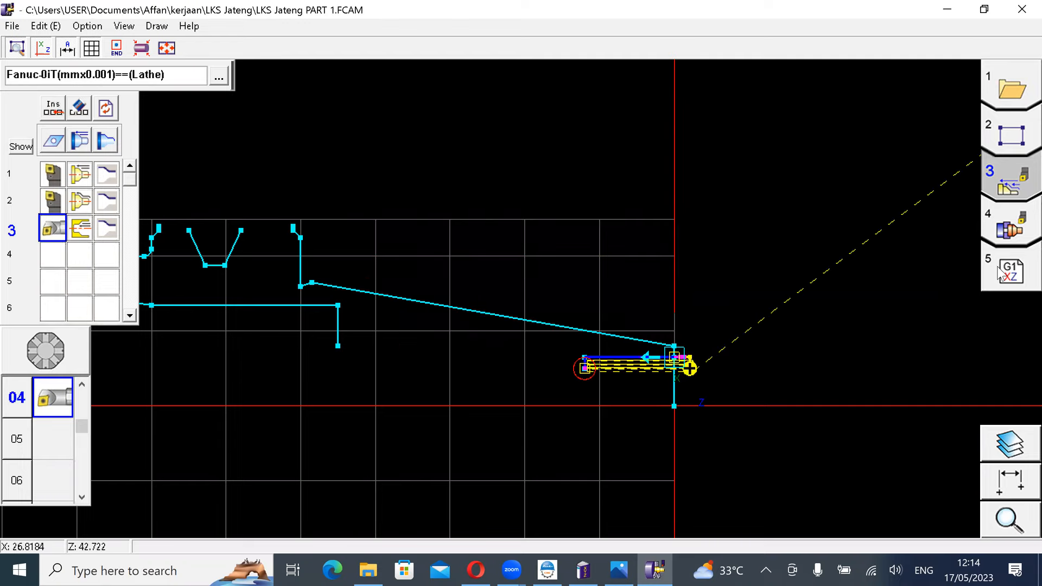
scroll(507, 347, down, 2)
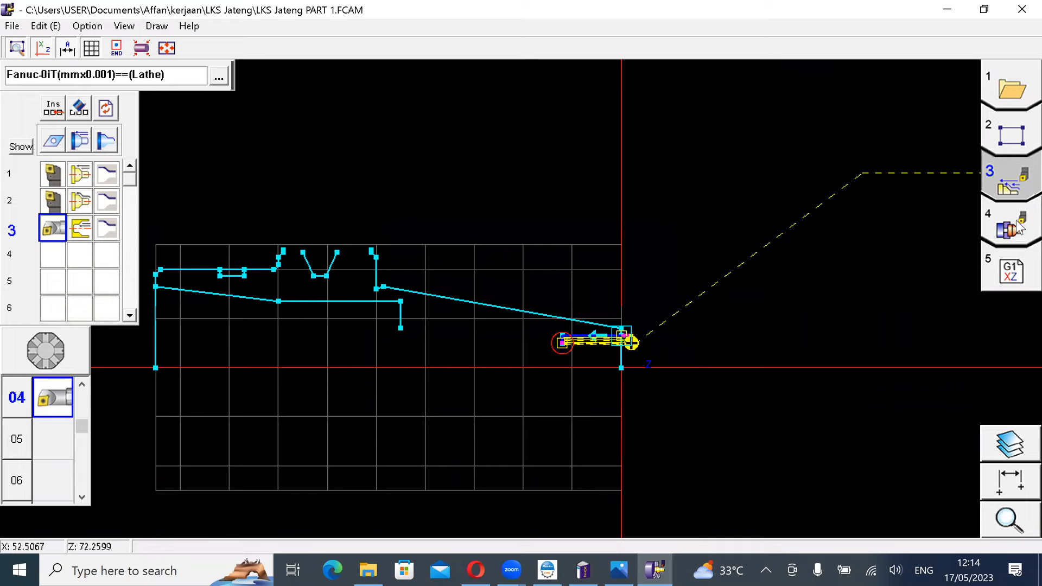
Step: Simulate the three machining processes at 990% speed, inspect the part in section view, and exit the simulation
click(1019, 228)
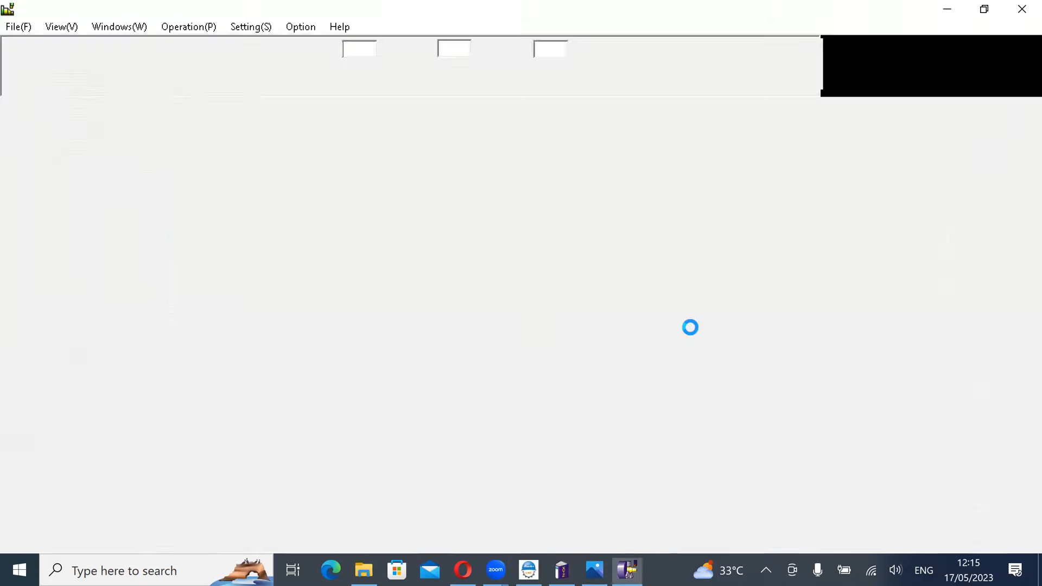
click(621, 59)
click(470, 82)
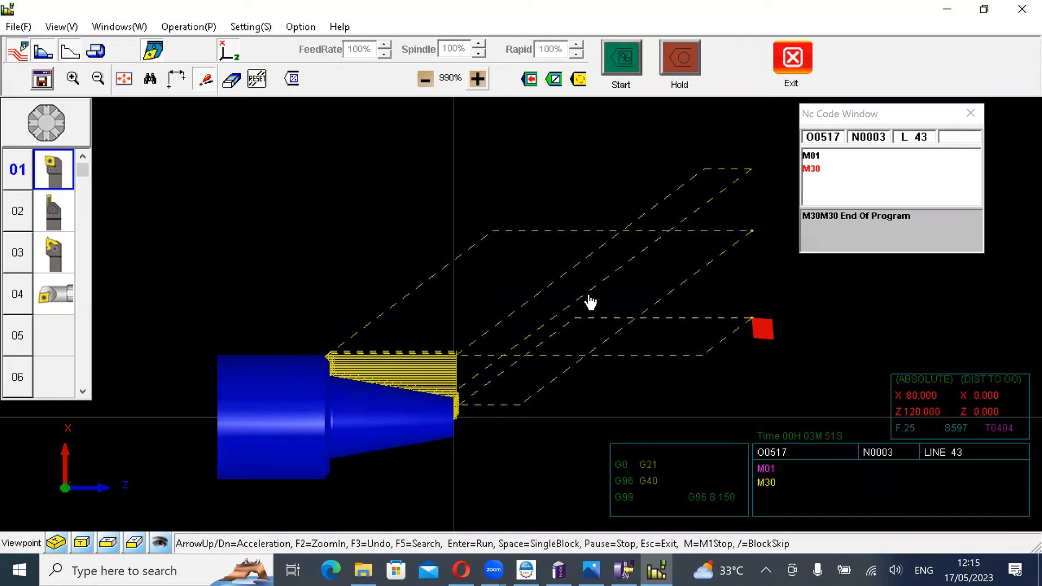
click(97, 52)
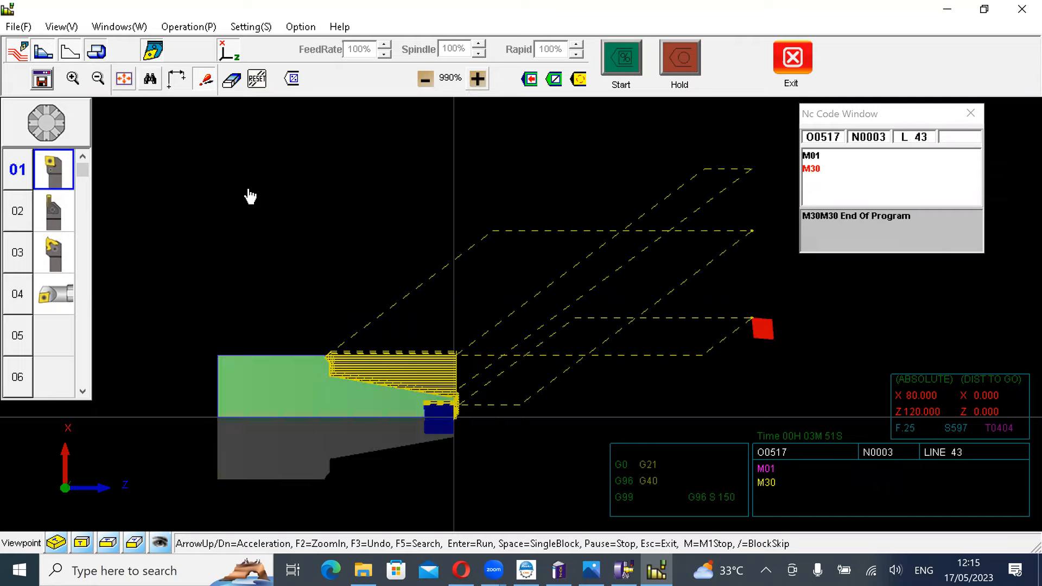
scroll(458, 369, up, 2)
scroll(457, 387, down, 2)
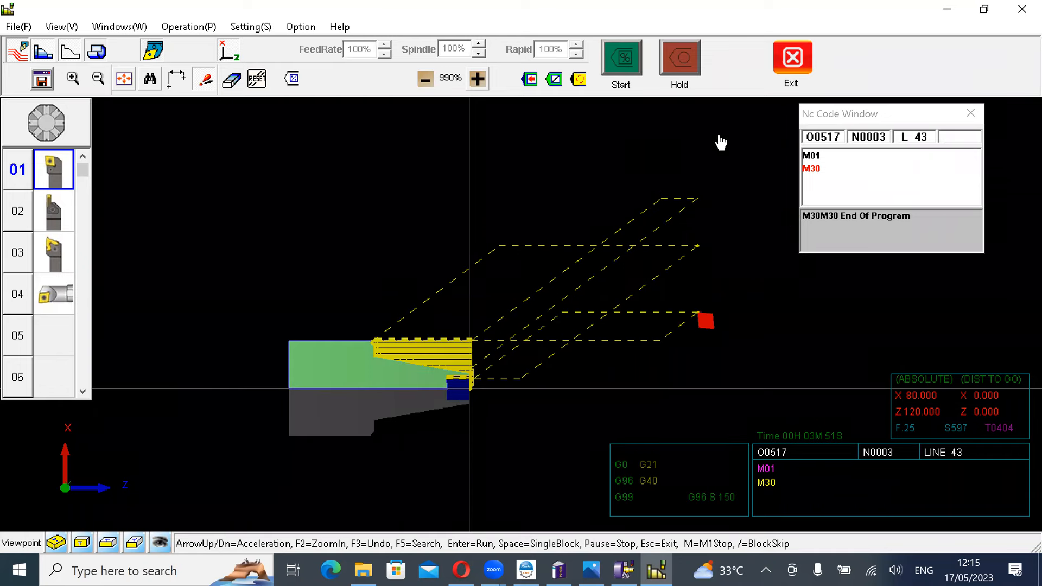
click(793, 58)
scroll(494, 315, up, 1)
scroll(494, 316, down, 2)
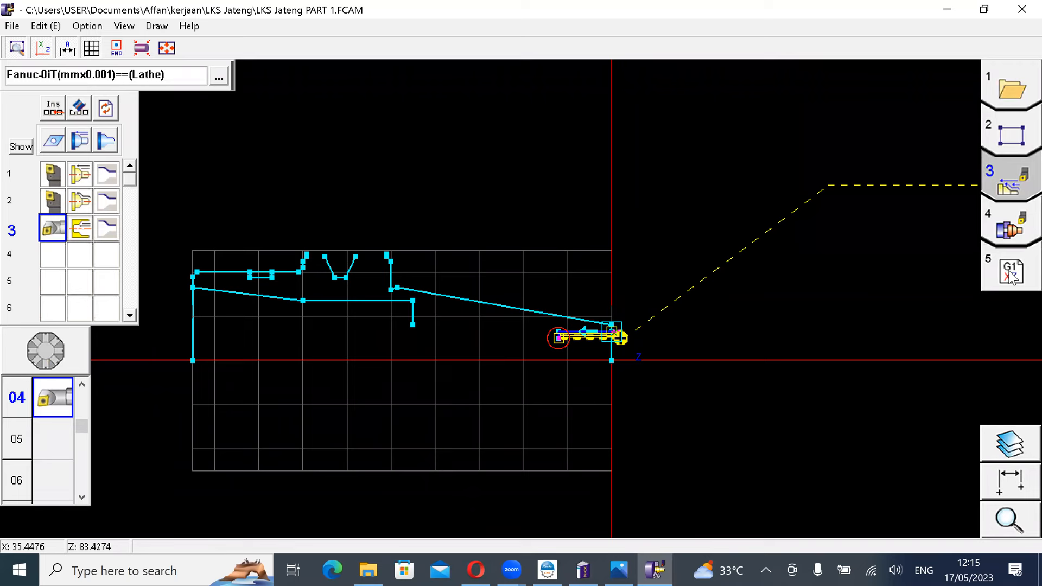
Step: Set the CNC program output file to O0098 in the LKS Jateng folder and generate the NC code for all three processes
click(1010, 274)
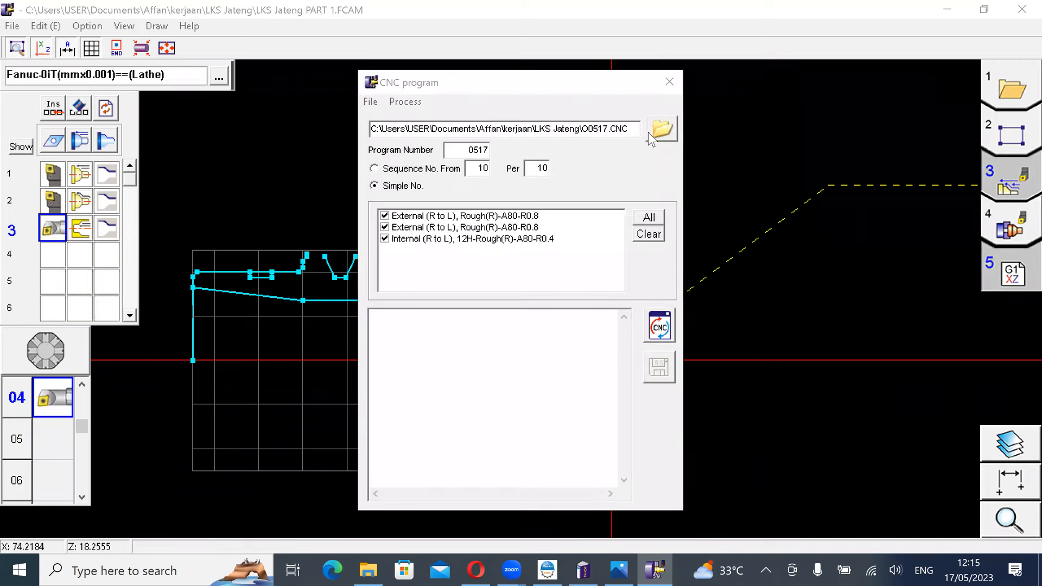
click(661, 129)
click(463, 465)
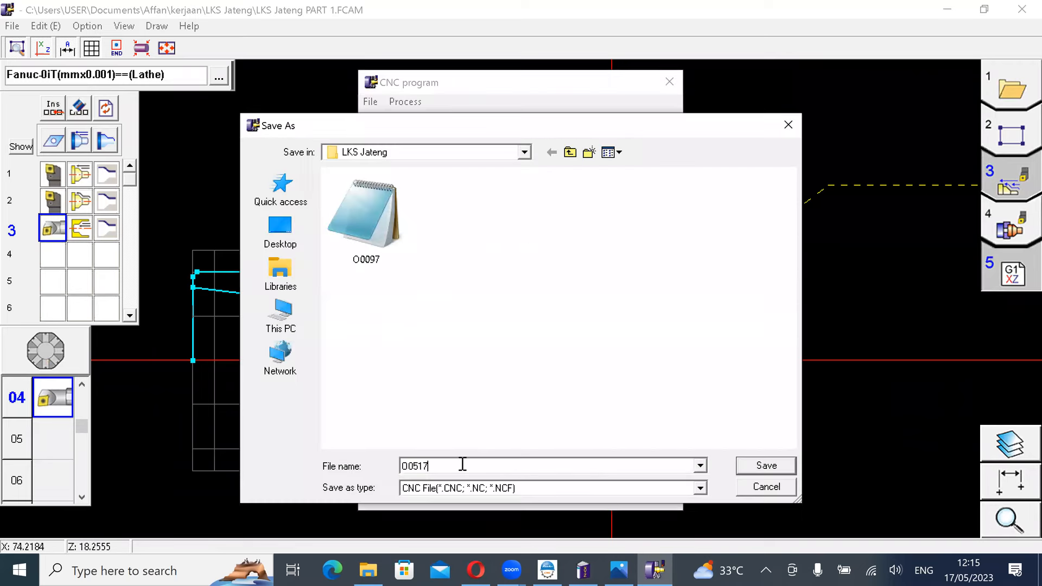
key(BackSpace)
key(BackSpace)
key(BackSpace)
key(BackSpace)
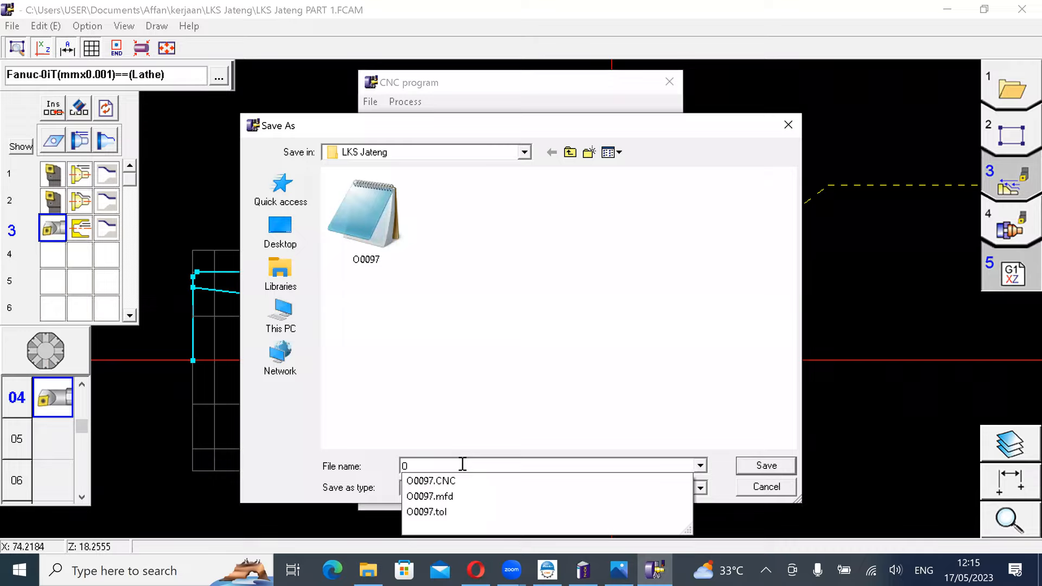
text(0098)
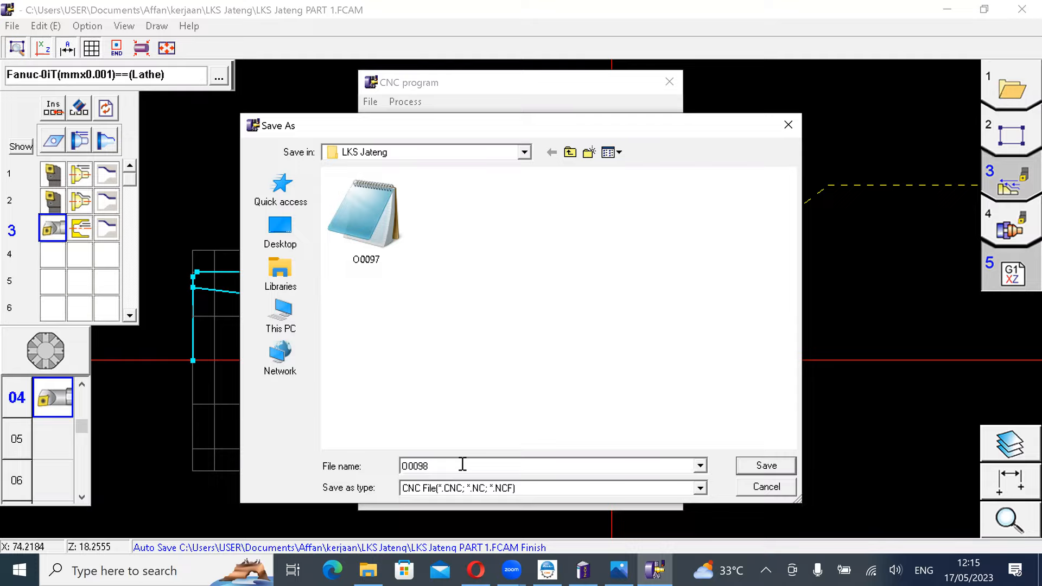
click(762, 467)
click(659, 326)
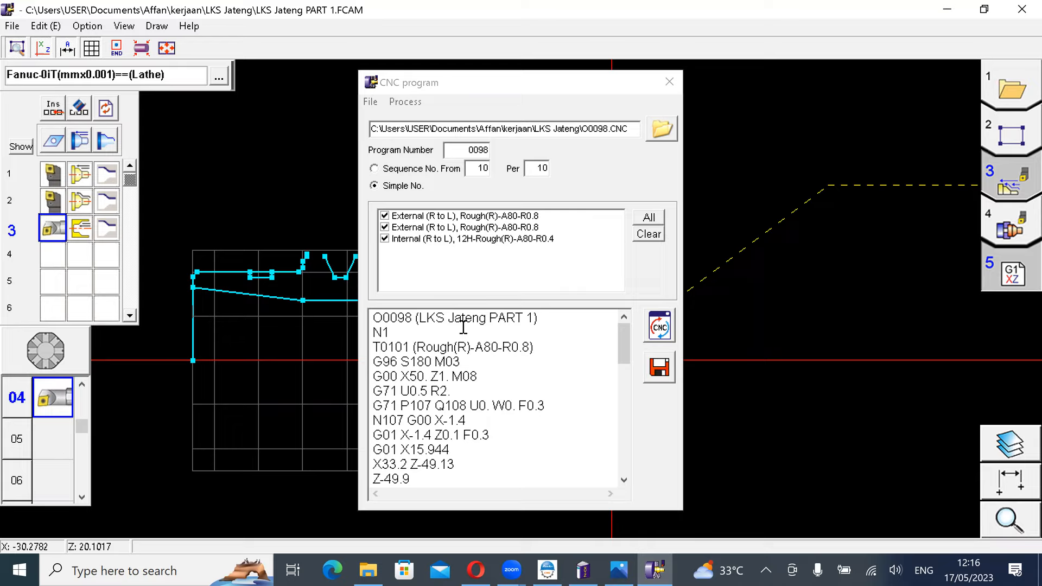
Step: Save the generated O0098 program, check its file in the LKS Jateng folder, and close the CNC program dialog
click(488, 374)
scroll(487, 377, down, 2)
scroll(486, 377, up, 2)
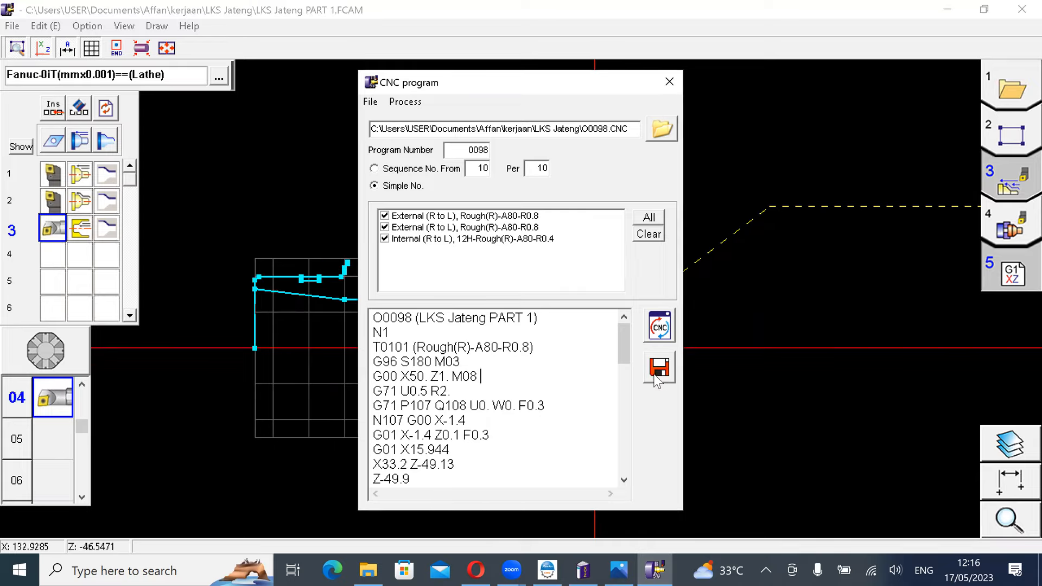
click(655, 372)
click(369, 568)
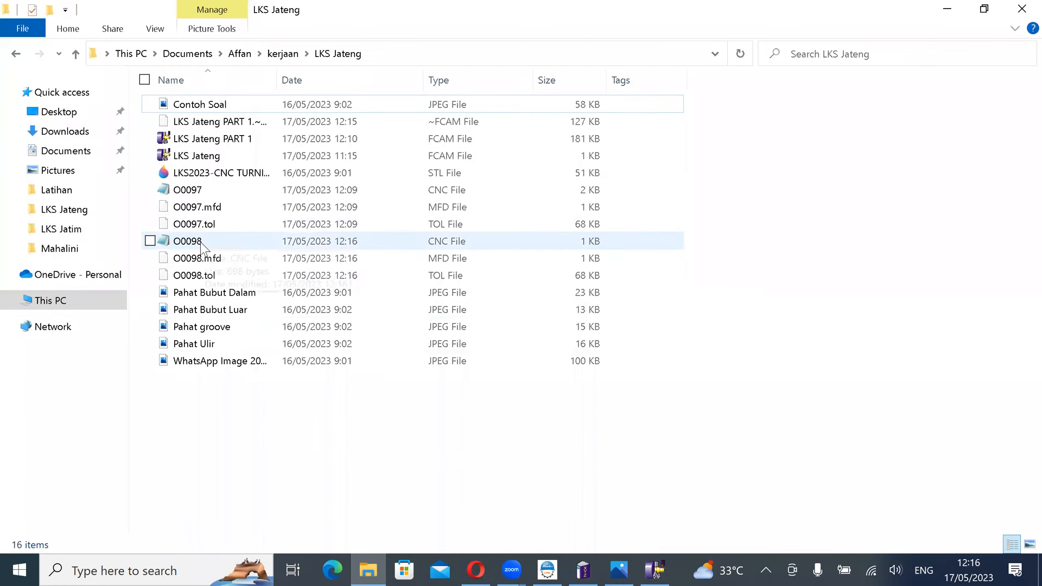
click(655, 568)
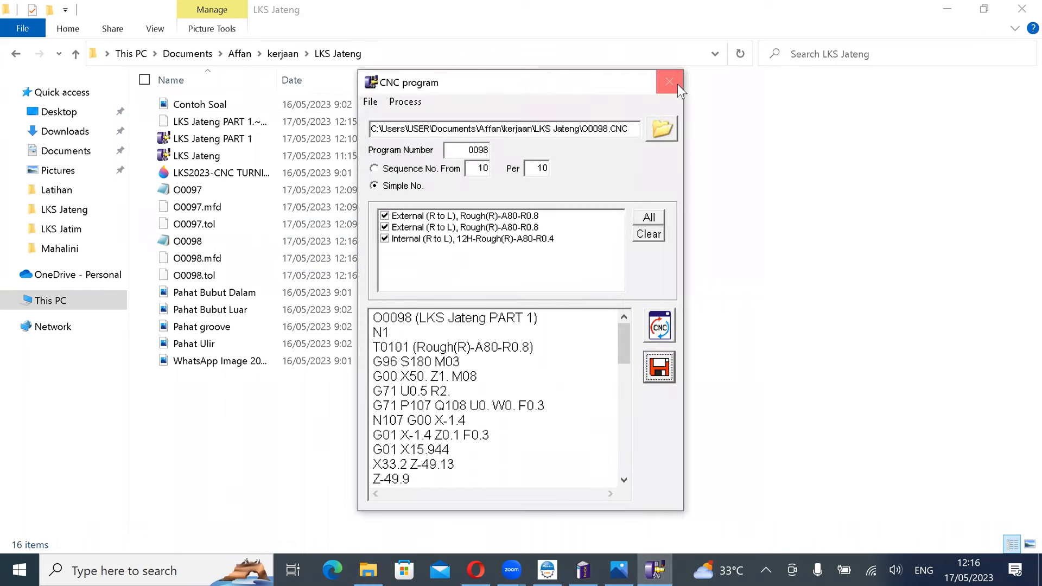
click(676, 83)
Step: Save a copy of the CAM drawing under the new name LKS Jateng PART 2 in the LKS Jateng folder
click(654, 568)
click(654, 568)
click(654, 568)
mouse_move(597, 328)
scroll(521, 291, down, 1)
click(12, 26)
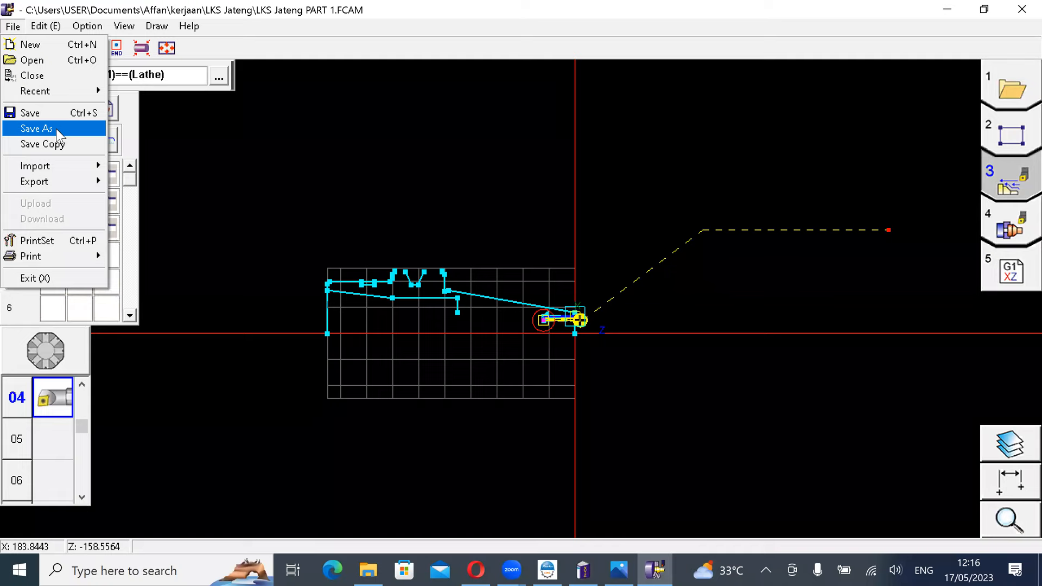
click(57, 130)
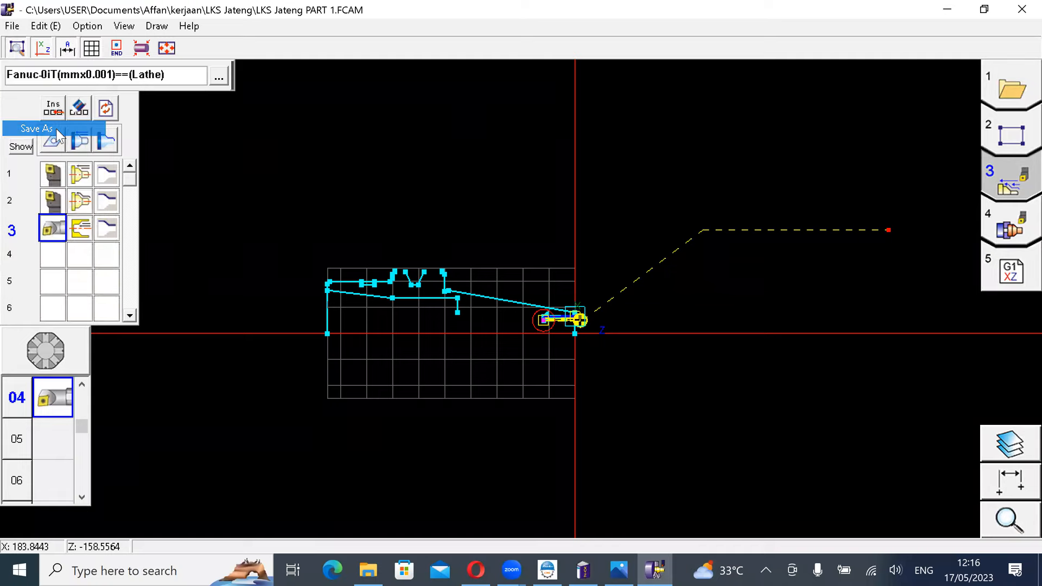
click(396, 232)
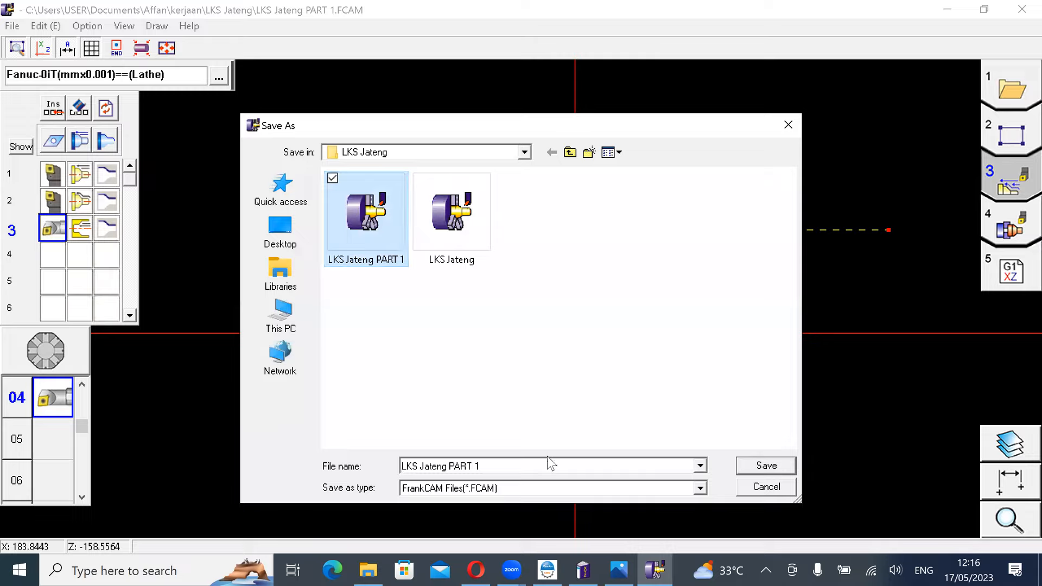
click(517, 464)
key(BackSpace)
text(2)
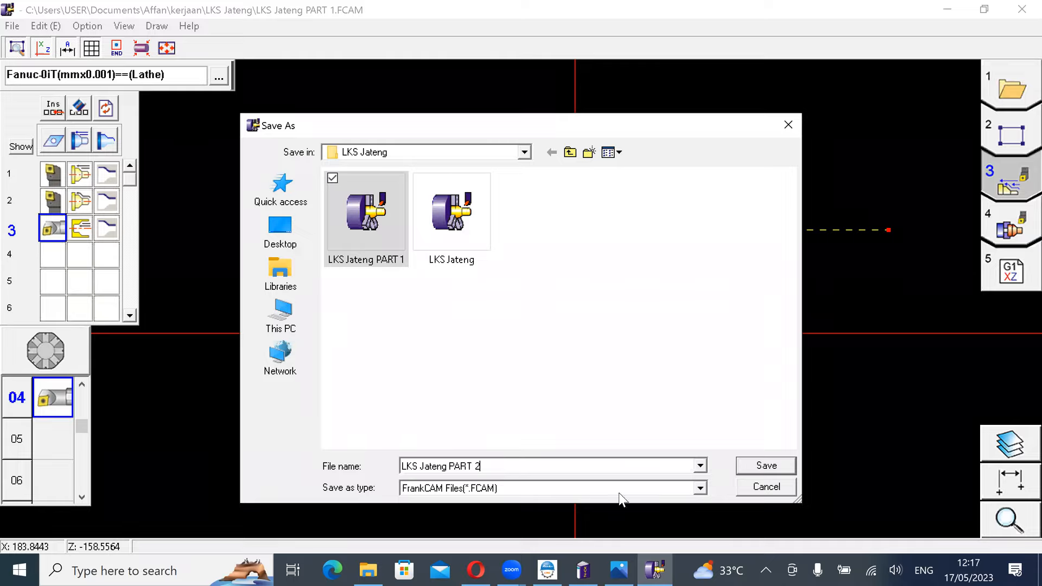
click(766, 465)
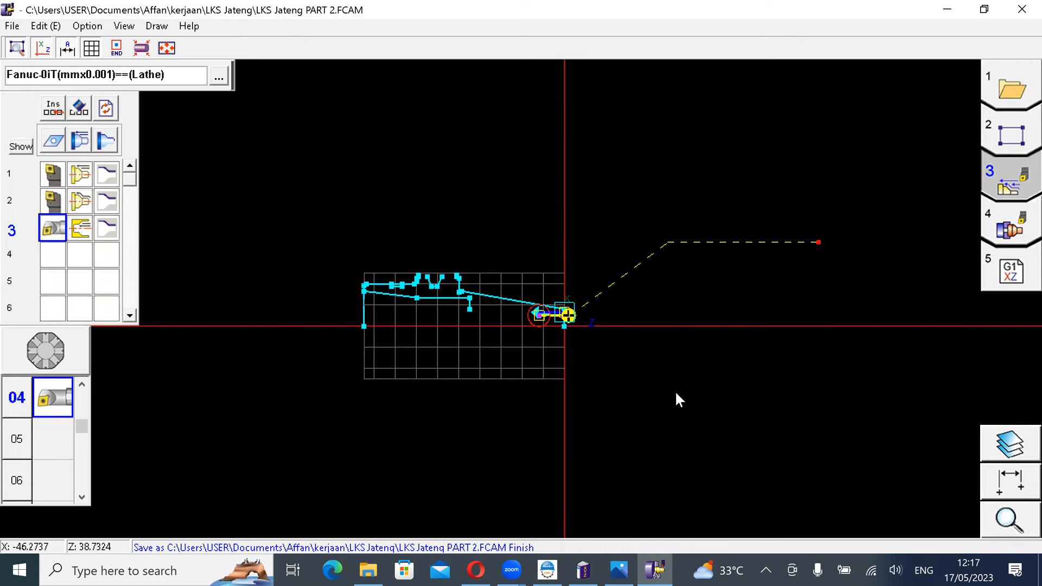
Step: Check the saved files in the LKS Jateng folder, close the Untitled1 NC editor, and switch back to FrankCAM
click(368, 568)
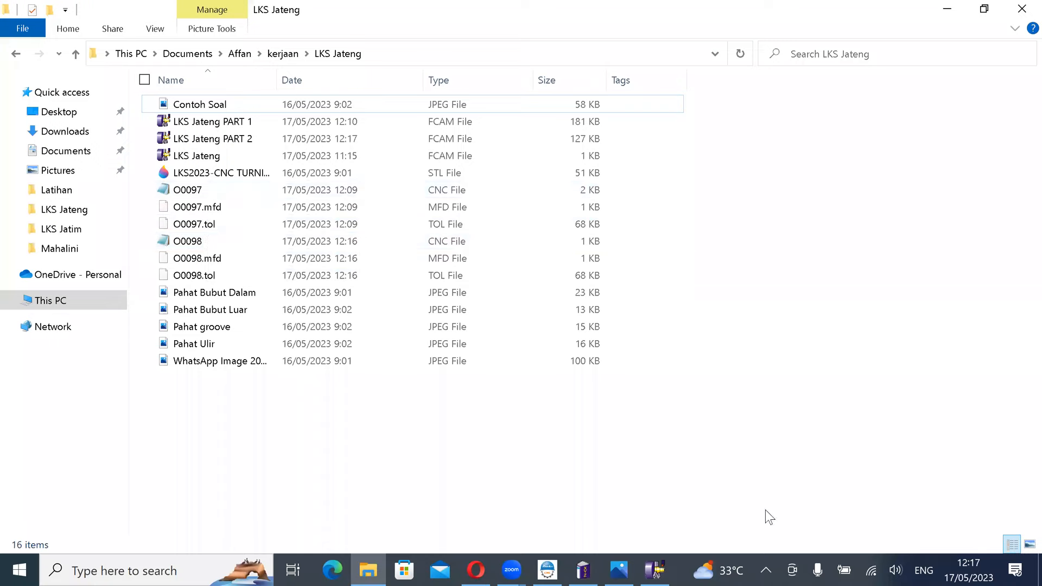
click(582, 568)
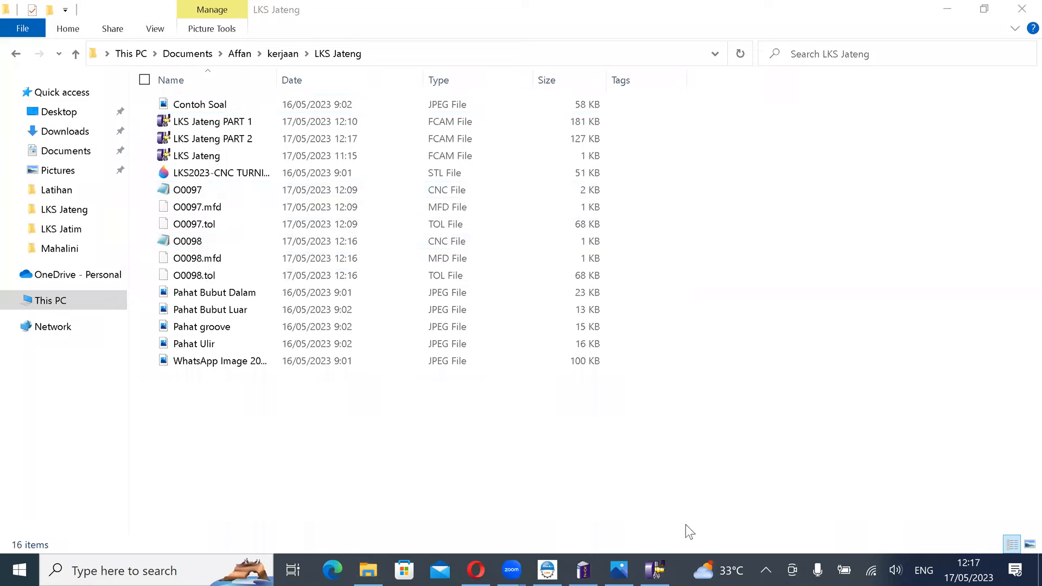
click(583, 569)
click(1018, 13)
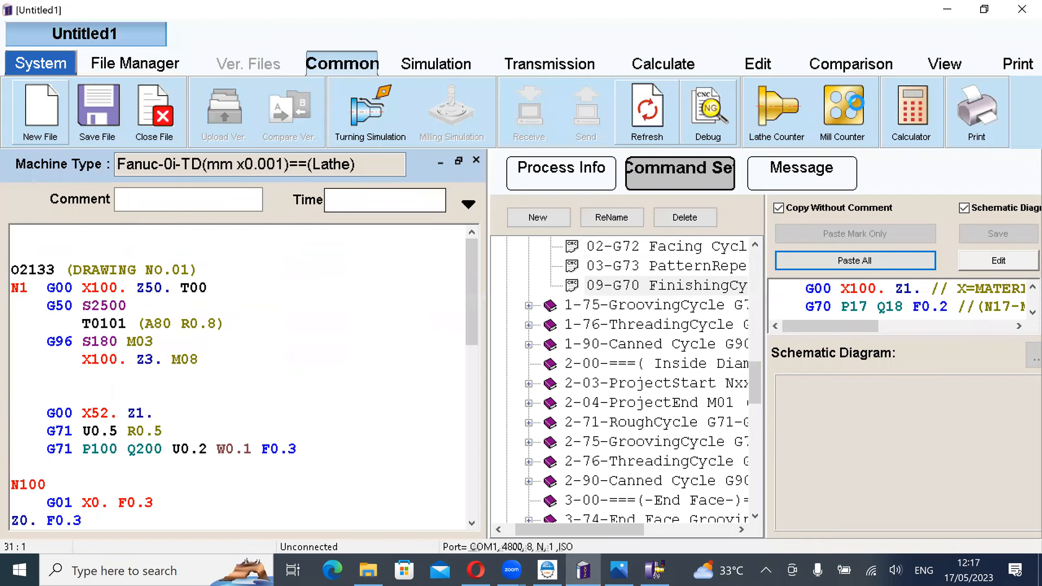
click(527, 340)
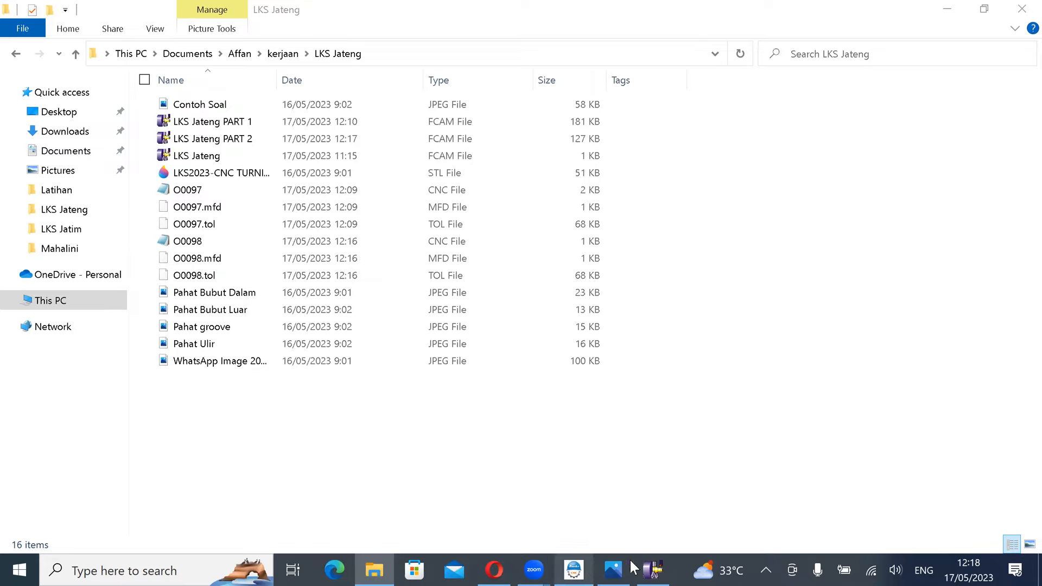
click(654, 569)
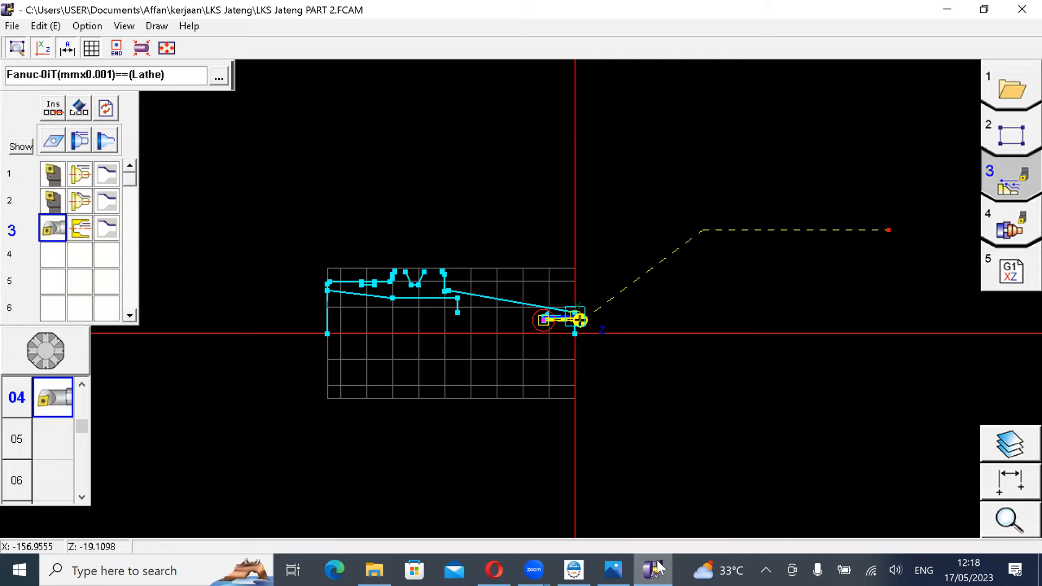